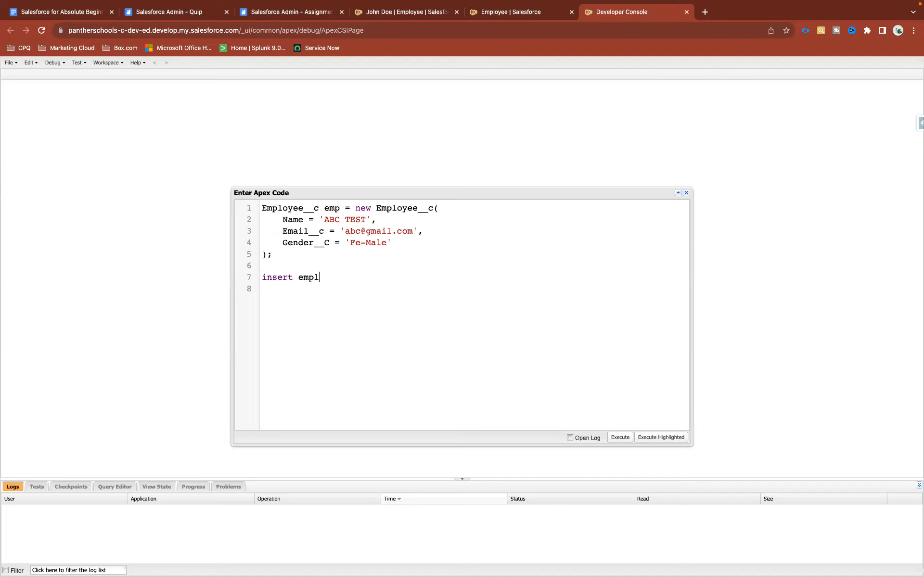
# Complete the last code line as "insert emp;" and execute the anonymous Apex code.
pyautogui.press('BackSpace')
pyautogui.write(';')
pyautogui.click(619, 437)
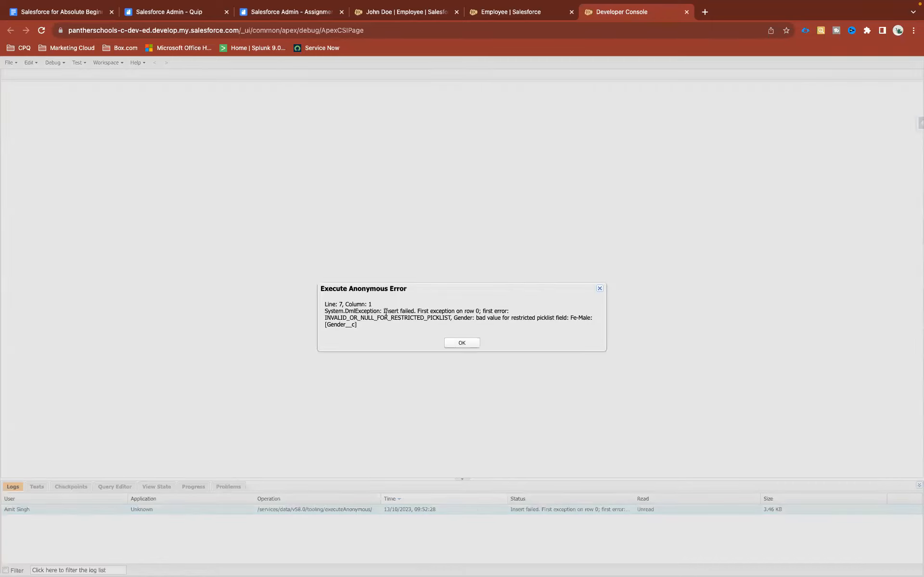
# Examine the execution error for its exception code, the field concerned and the rejected value.
pyautogui.doubleClick(332, 318)
pyautogui.click(444, 320)
pyautogui.moveTo(449, 319); pyautogui.dragTo(323, 318)
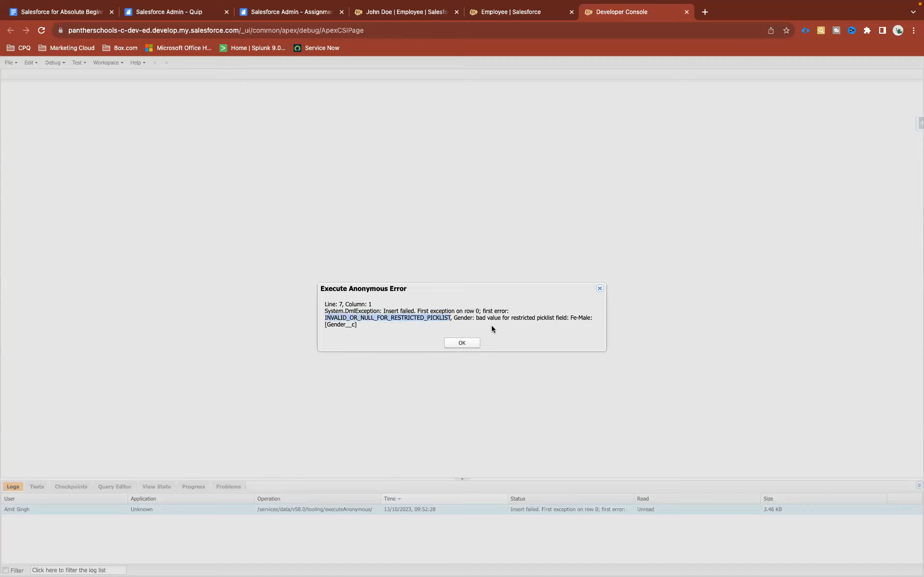
pyautogui.doubleClick(461, 317)
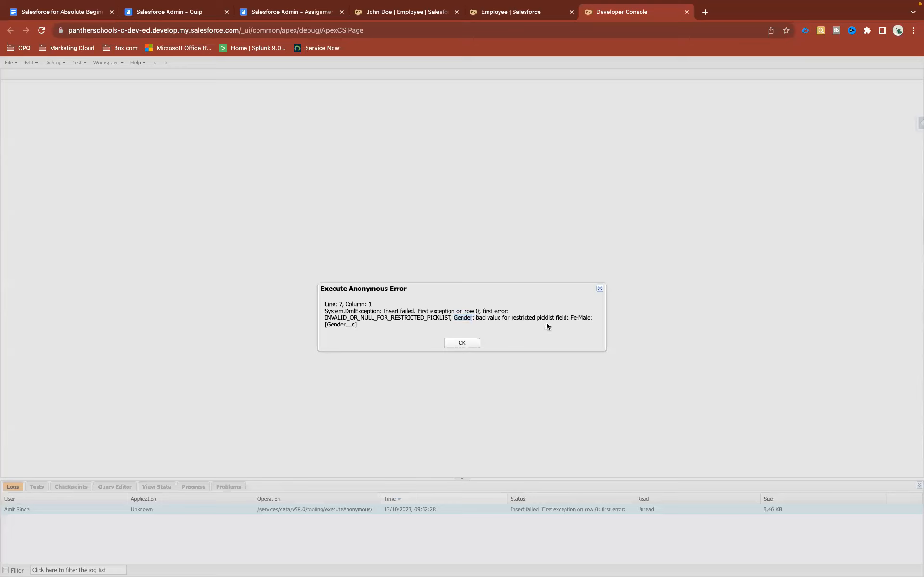
pyautogui.moveTo(569, 318); pyautogui.dragTo(590, 317)
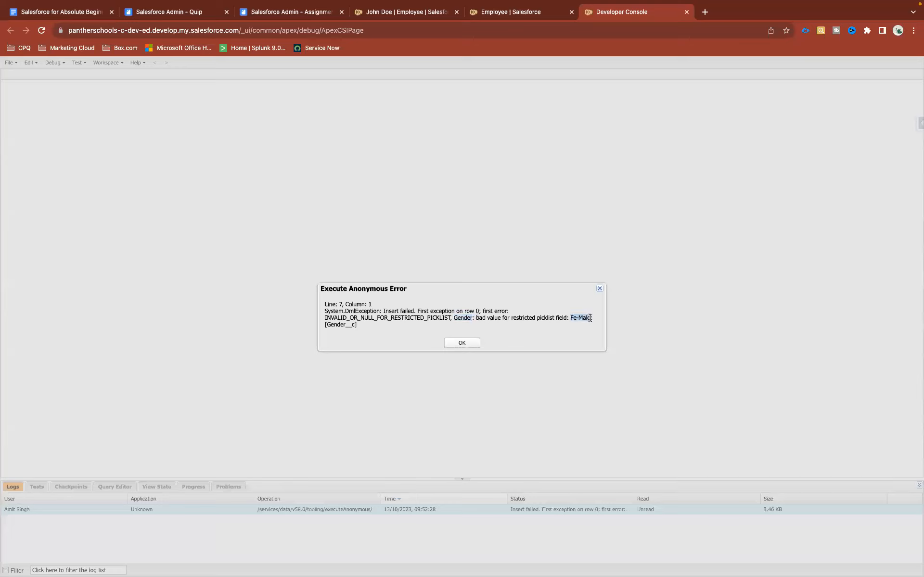
pyautogui.doubleClick(464, 318)
pyautogui.moveTo(569, 318); pyautogui.dragTo(589, 319)
# Turn off restricting the Employee Gender picklist to its defined value set, accept the notice and save the field.
pyautogui.click(511, 12)
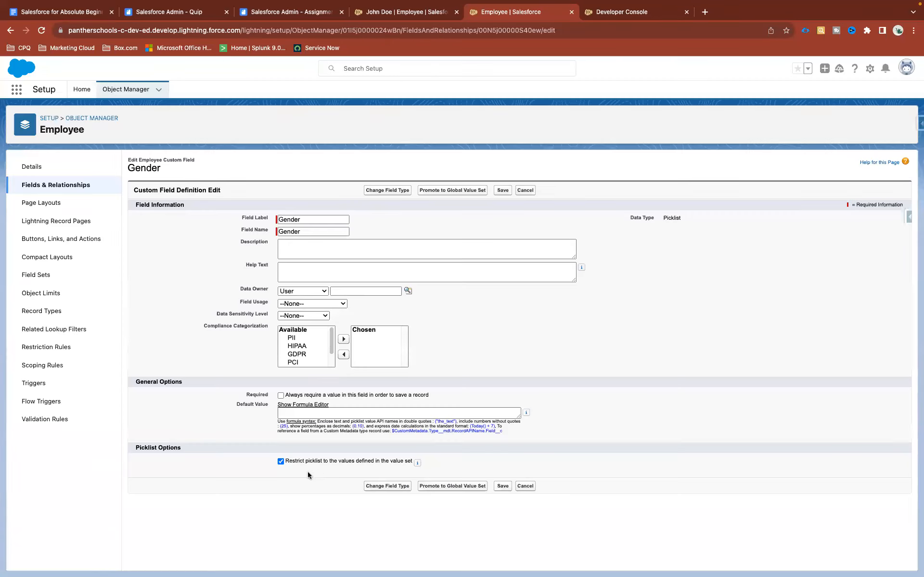
pyautogui.moveTo(386, 465); pyautogui.dragTo(408, 464)
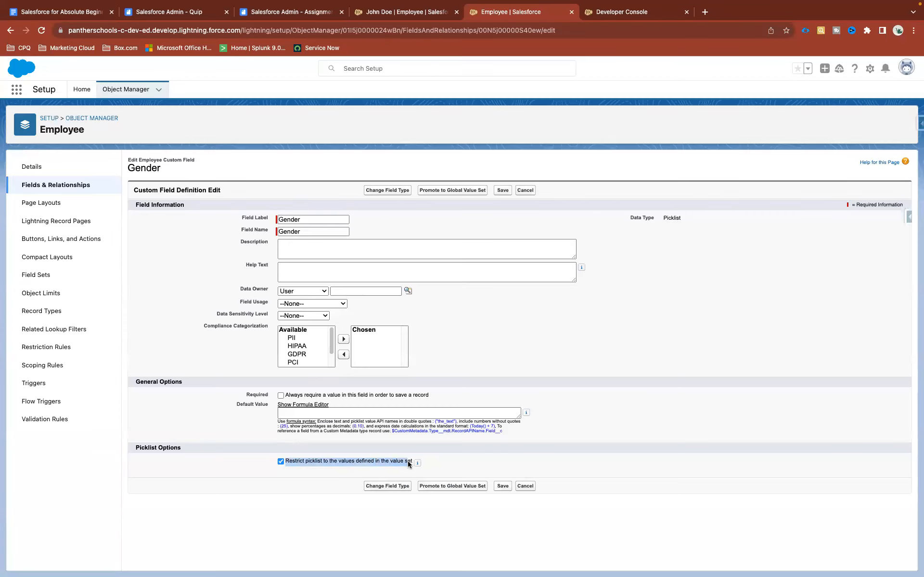
pyautogui.click(281, 462)
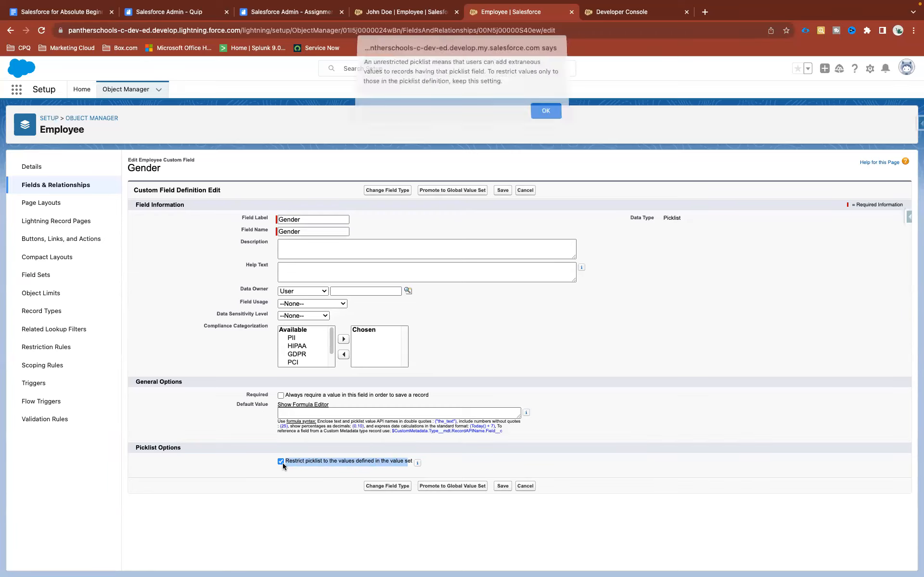
pyautogui.click(548, 116)
pyautogui.click(510, 190)
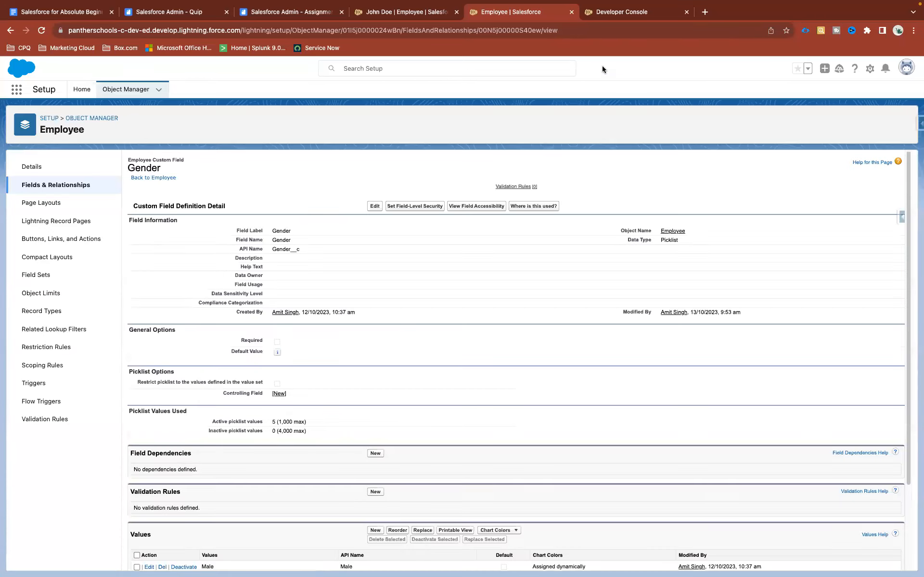
# Return to the Developer Console, dismiss the error and execute the employee insert code again.
pyautogui.click(621, 13)
pyautogui.click(460, 343)
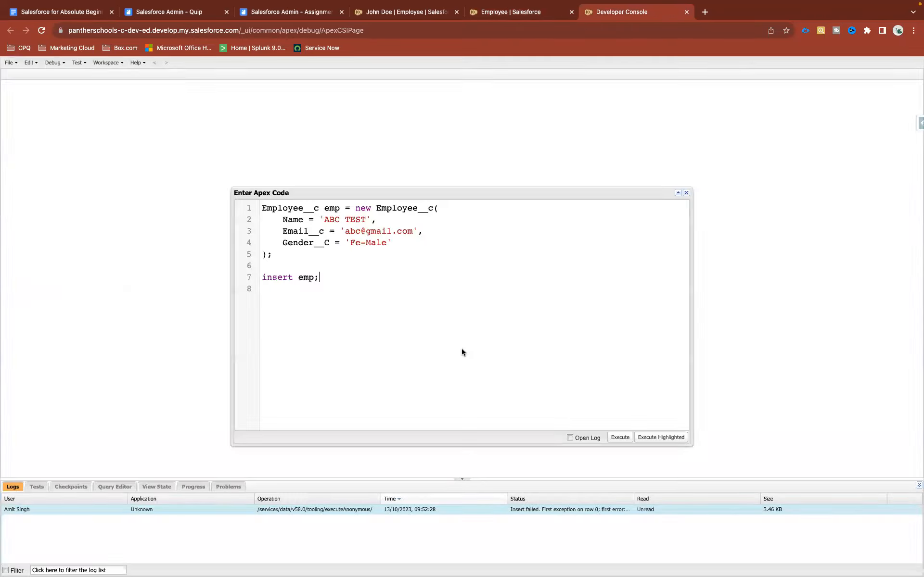
pyautogui.click(617, 438)
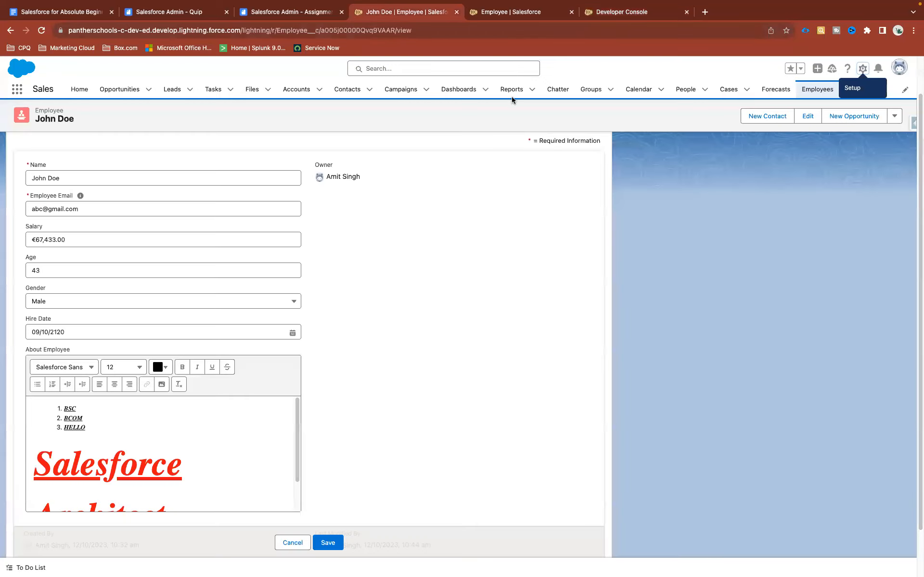
# Open the ABC TEST employee record from the Employees list and examine its Gender value and the available picklist options.
pyautogui.click(364, 15)
pyautogui.click(823, 96)
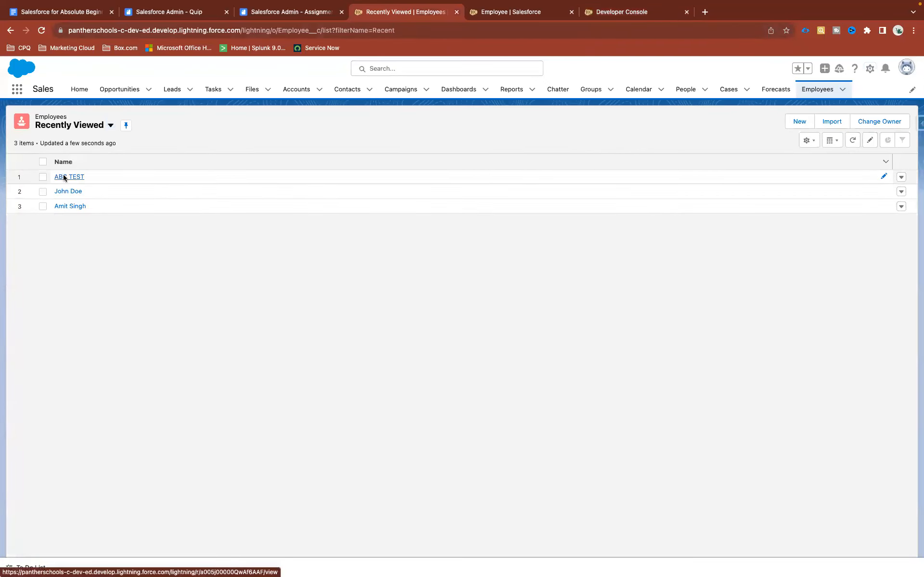
pyautogui.click(63, 176)
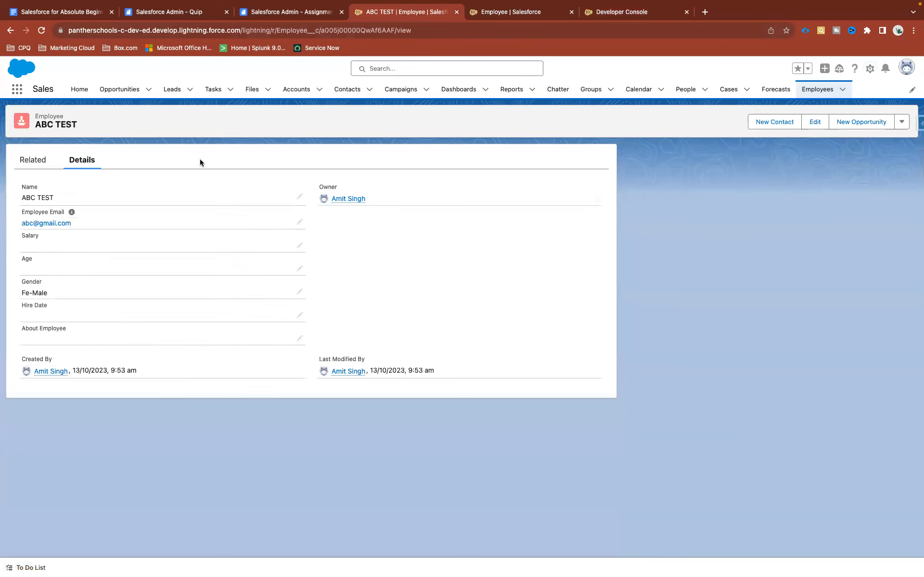
pyautogui.moveTo(49, 293); pyautogui.dragTo(16, 297)
pyautogui.click(299, 293)
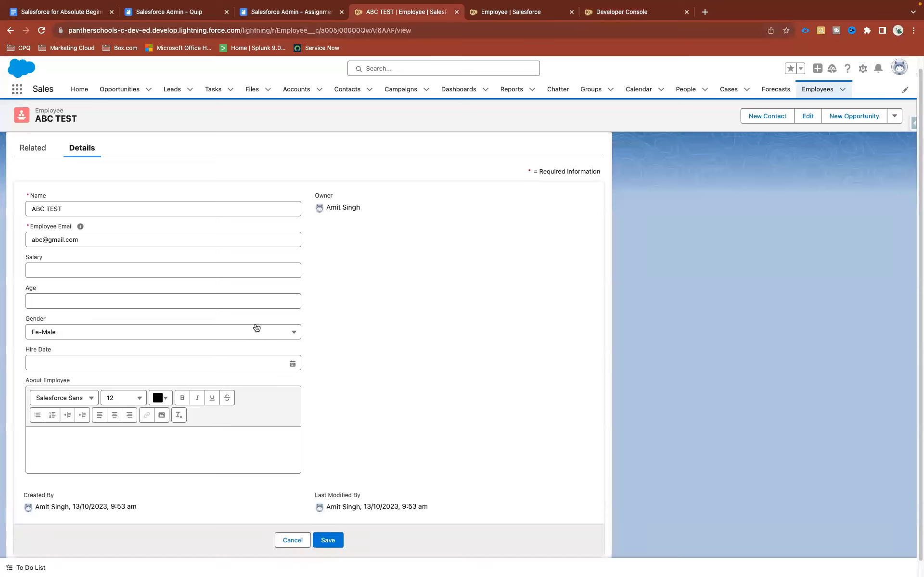
pyautogui.click(197, 333)
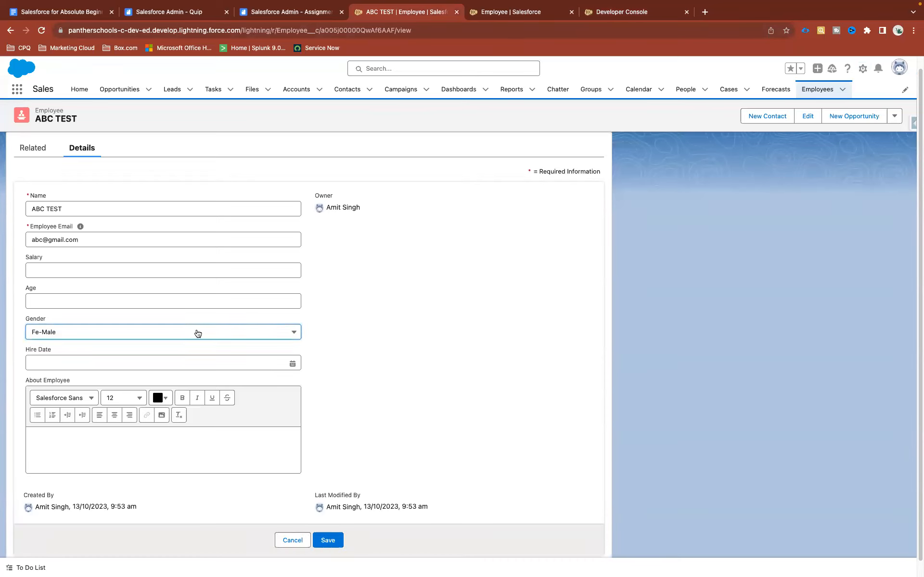
pyautogui.click(198, 333)
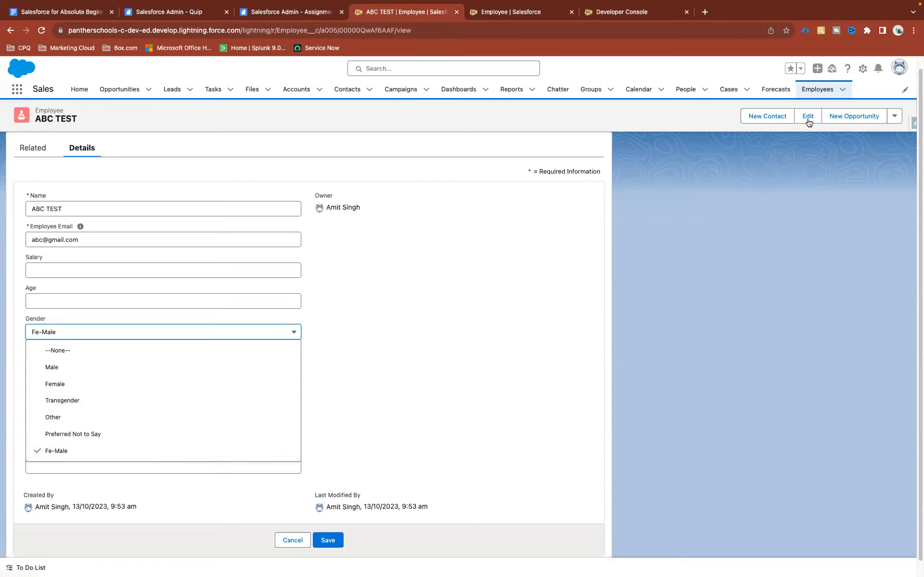
# Check the Gender options offered on a new employee form, and cancel the form without saving.
pyautogui.click(818, 91)
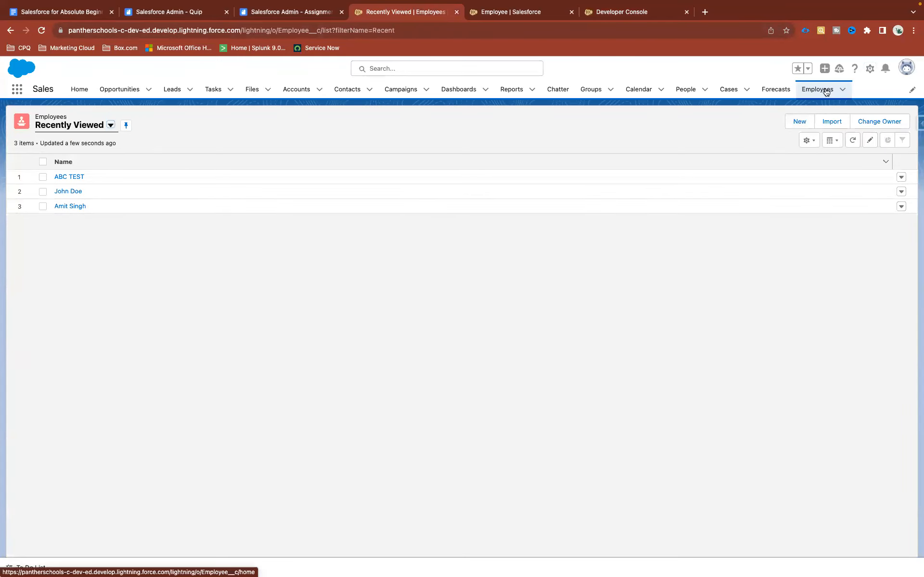
pyautogui.click(798, 121)
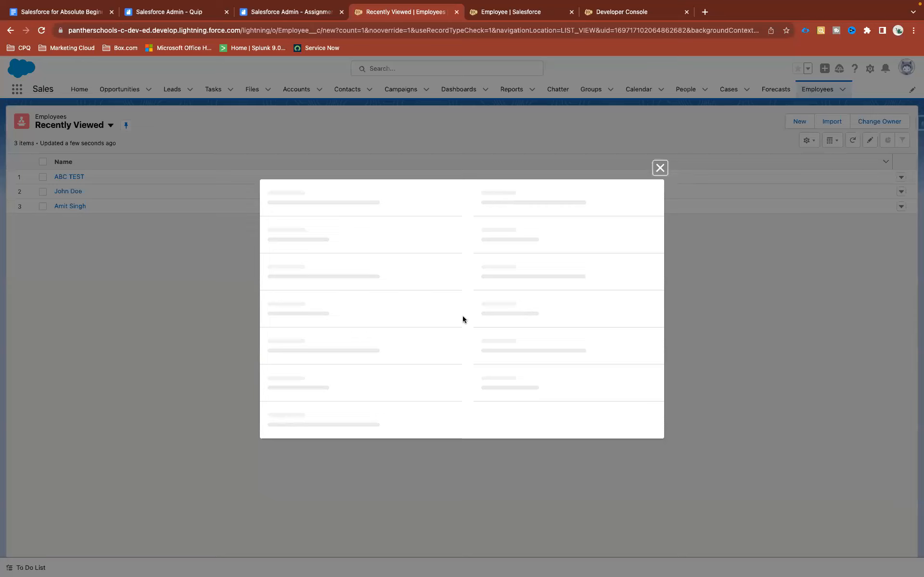
pyautogui.click(353, 314)
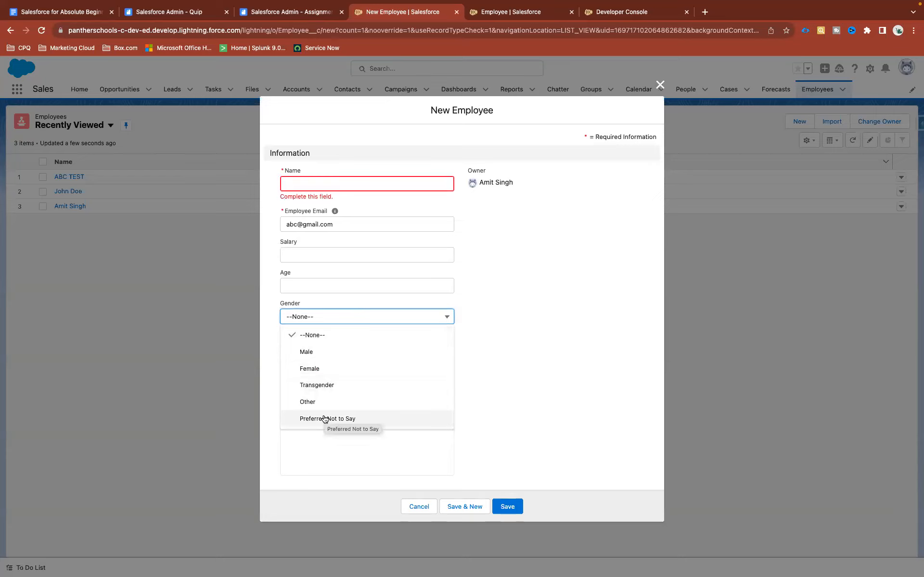
pyautogui.click(419, 507)
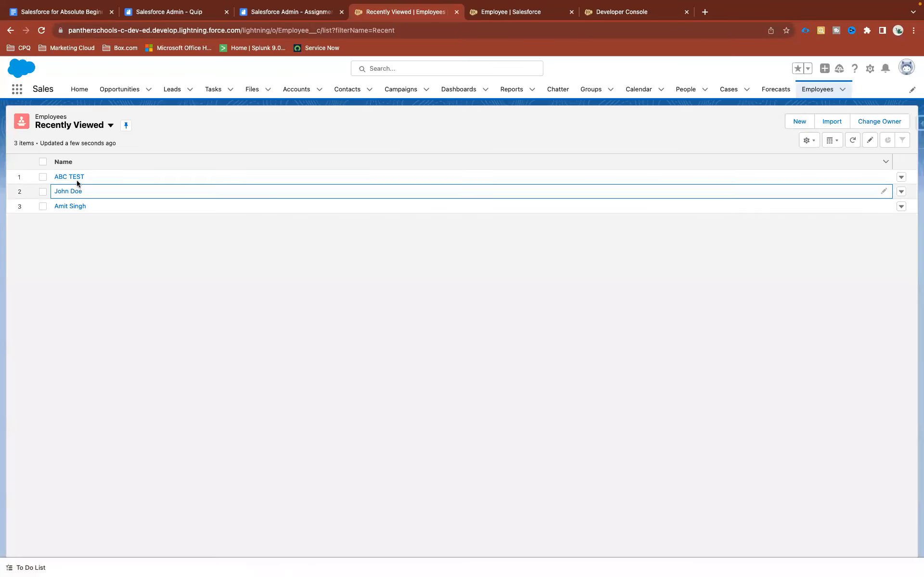
# Change the Gender of the ABC TEST employee record to Female and save the record.
pyautogui.click(76, 178)
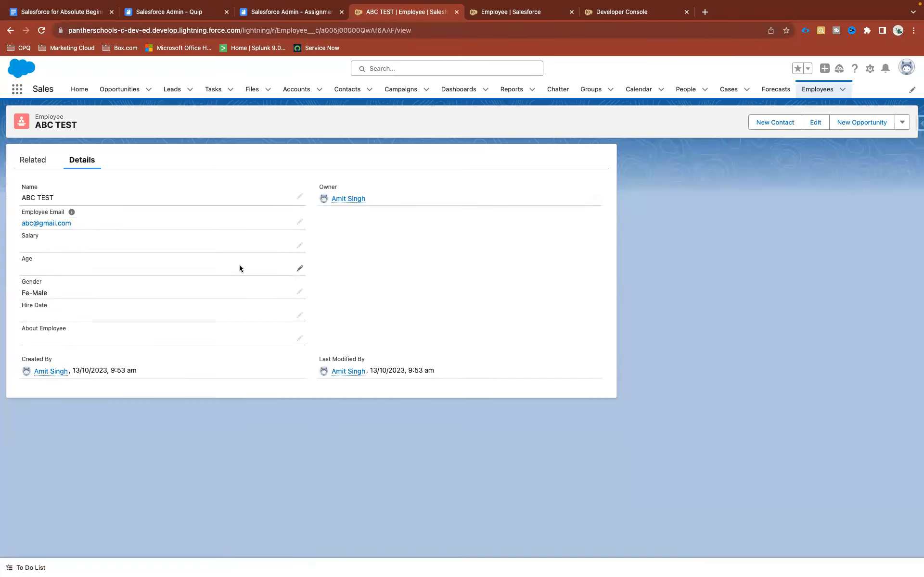
pyautogui.click(301, 293)
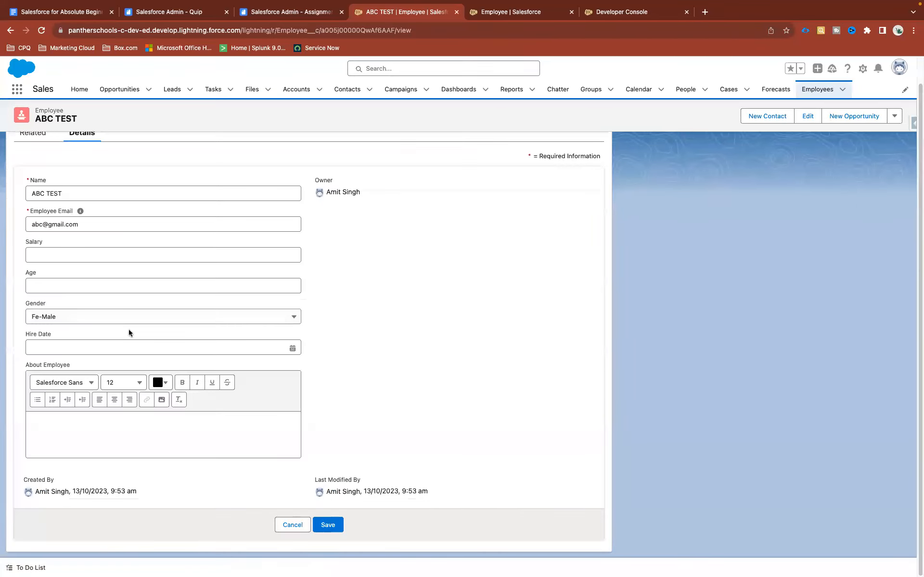
pyautogui.click(79, 315)
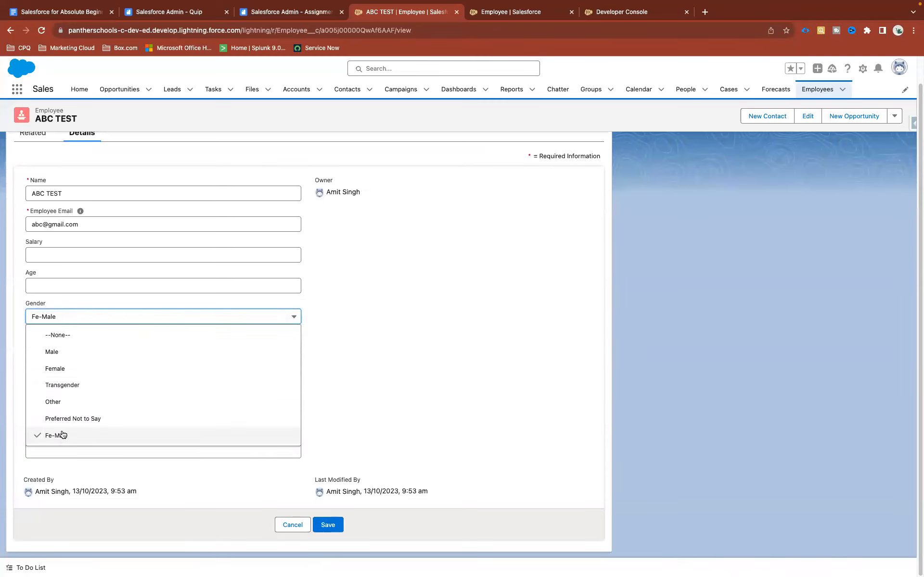
pyautogui.click(78, 366)
pyautogui.click(327, 524)
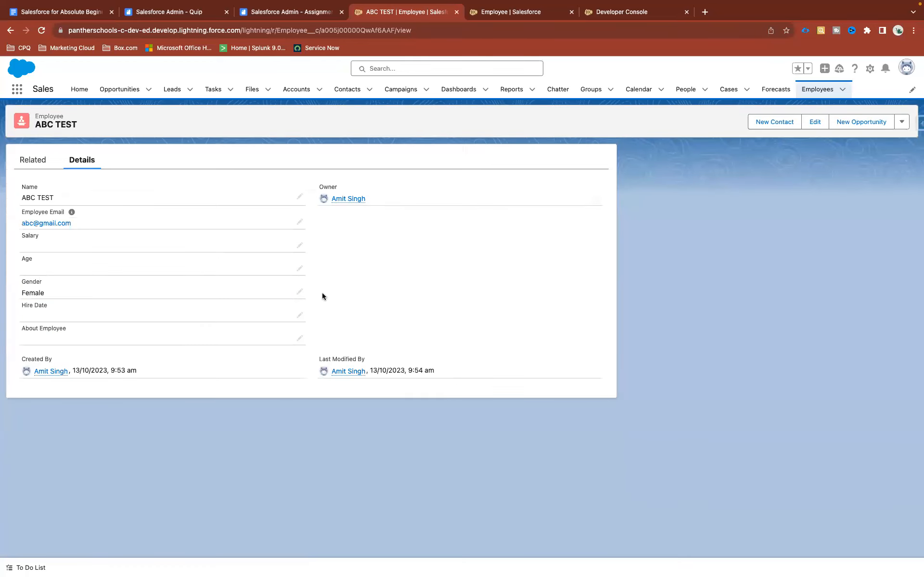
# Check the Gender options on the saved ABC TEST record again, and cancel the edit.
pyautogui.click(300, 293)
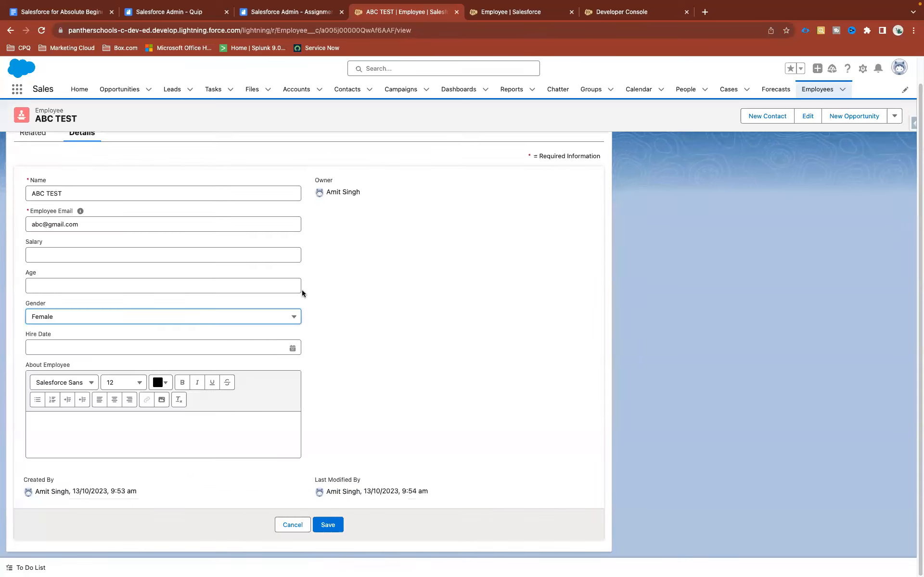
pyautogui.click(130, 319)
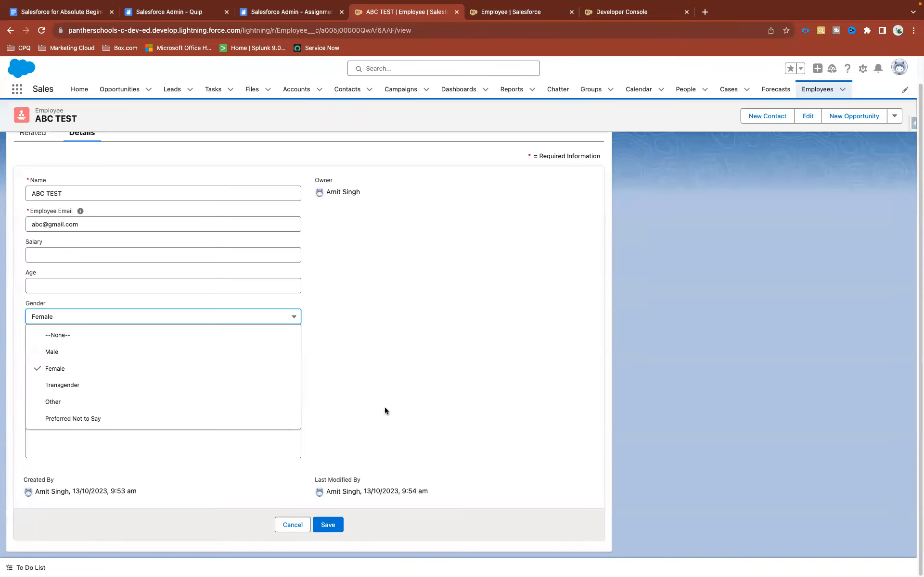
pyautogui.click(290, 525)
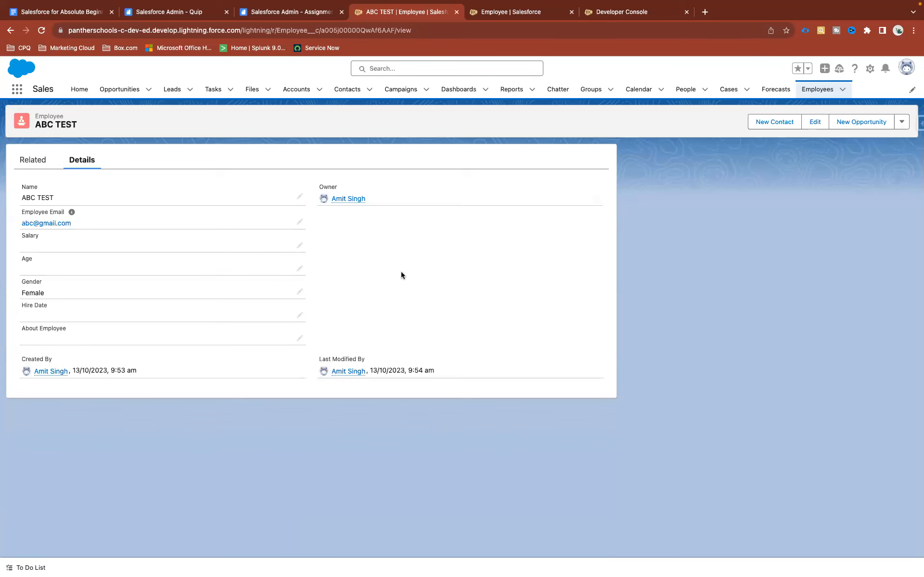
# Review the Gender field definition in Object Manager, including its value set restriction, field dependencies and picklist values.
pyautogui.click(489, 17)
pyautogui.scroll(-2, 344, 465)
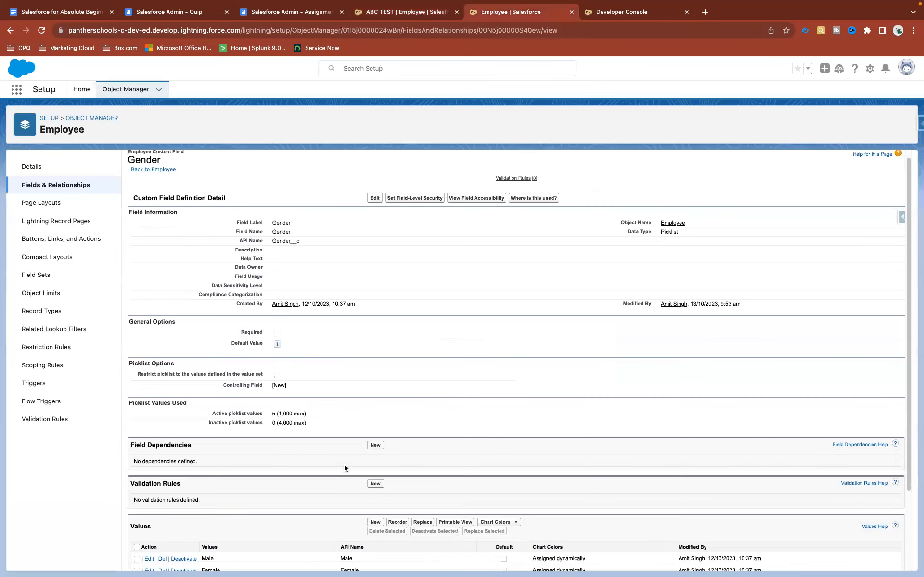
pyautogui.scroll(-1, 345, 468)
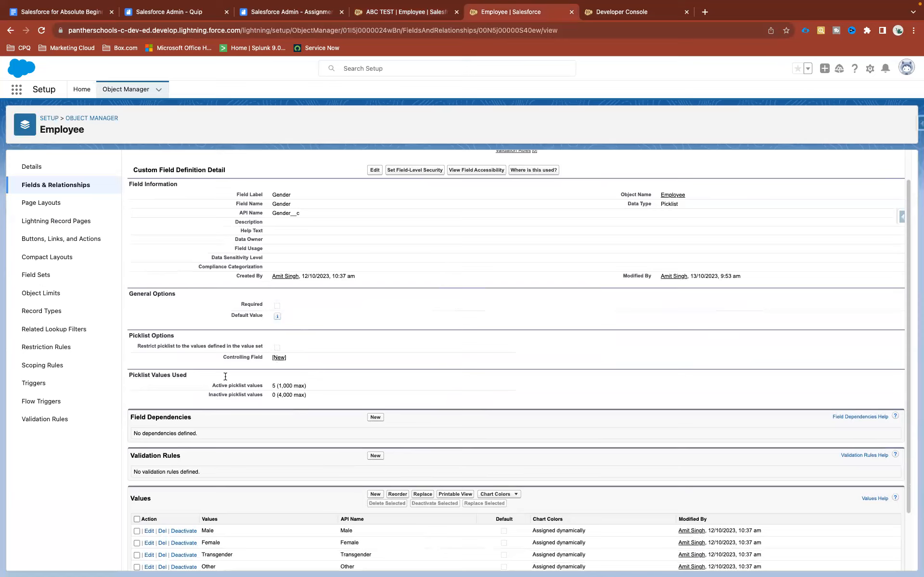
pyautogui.moveTo(138, 346); pyautogui.dragTo(264, 346)
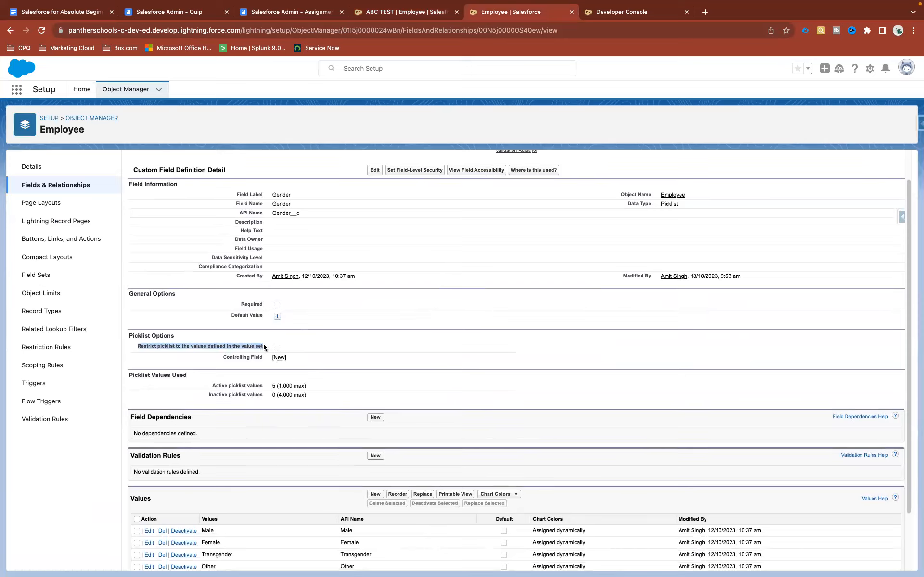
pyautogui.click(405, 320)
pyautogui.scroll(-1, 405, 320)
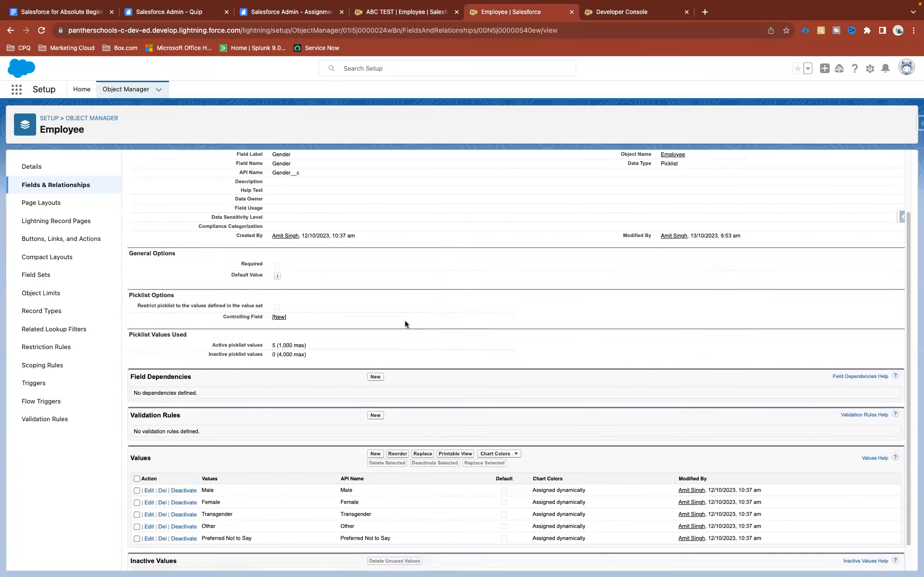
pyautogui.scroll(2, 405, 320)
pyautogui.scroll(-3, 405, 321)
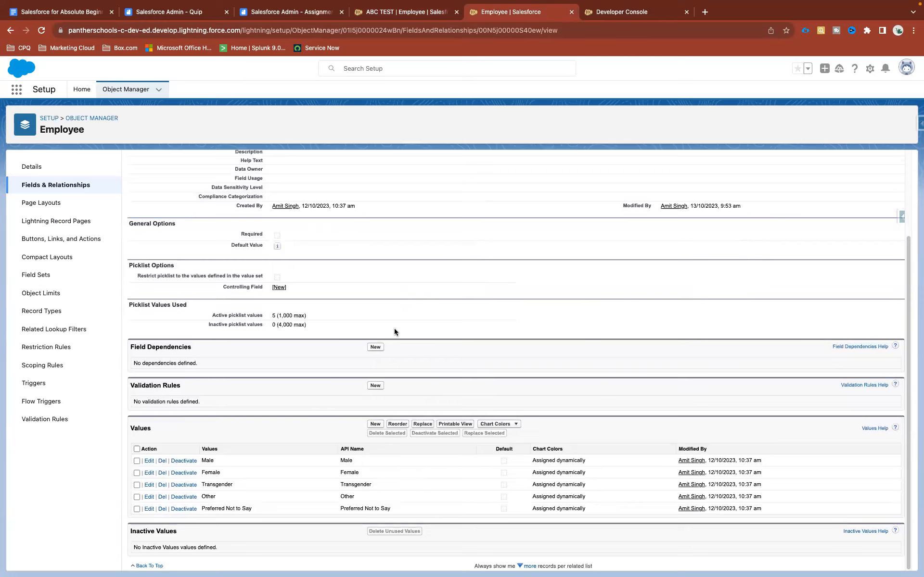
pyautogui.scroll(3, 394, 328)
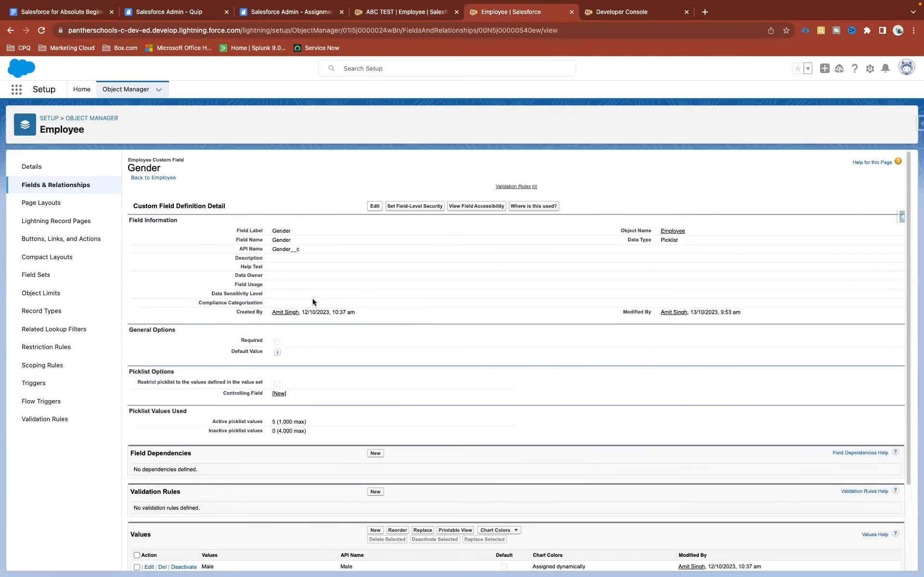
pyautogui.doubleClick(151, 168)
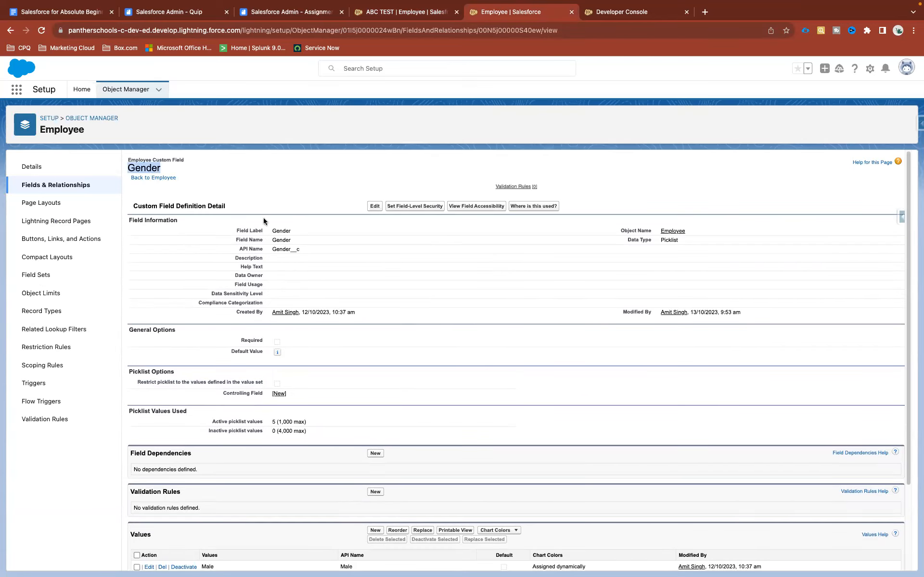
pyautogui.click(285, 259)
pyautogui.scroll(-4, 350, 318)
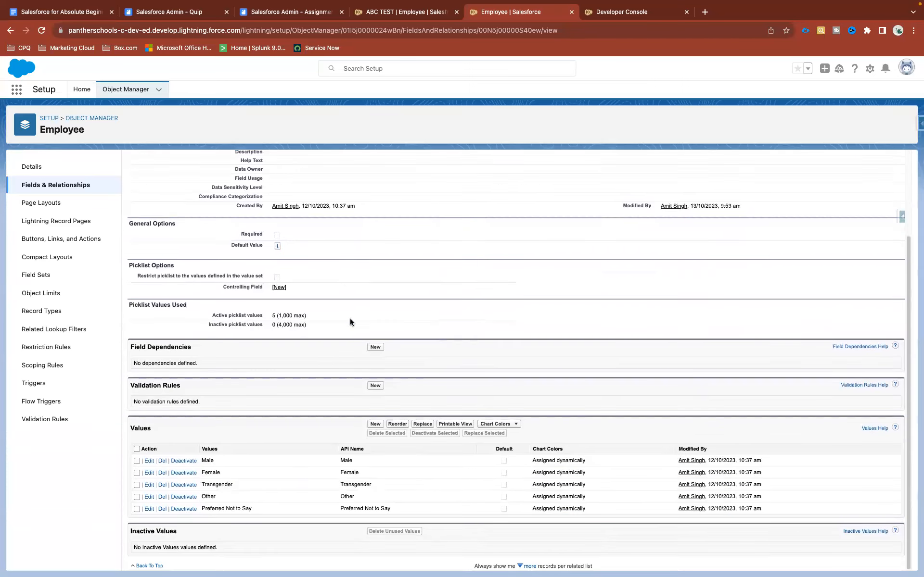
pyautogui.scroll(4, 157, 193)
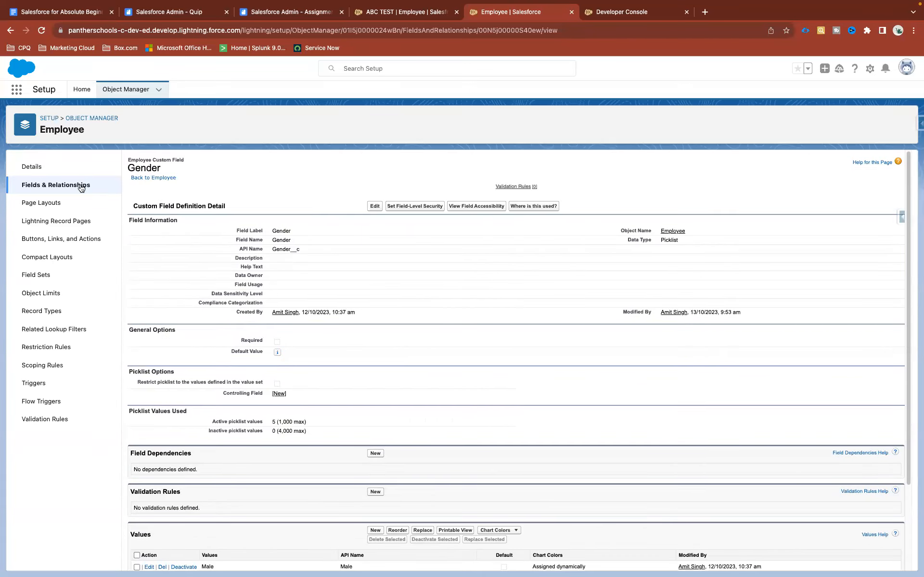
# Reopen the Gender field from the Employee object's field list and look at its active and inactive picklist values.
pyautogui.click(55, 185)
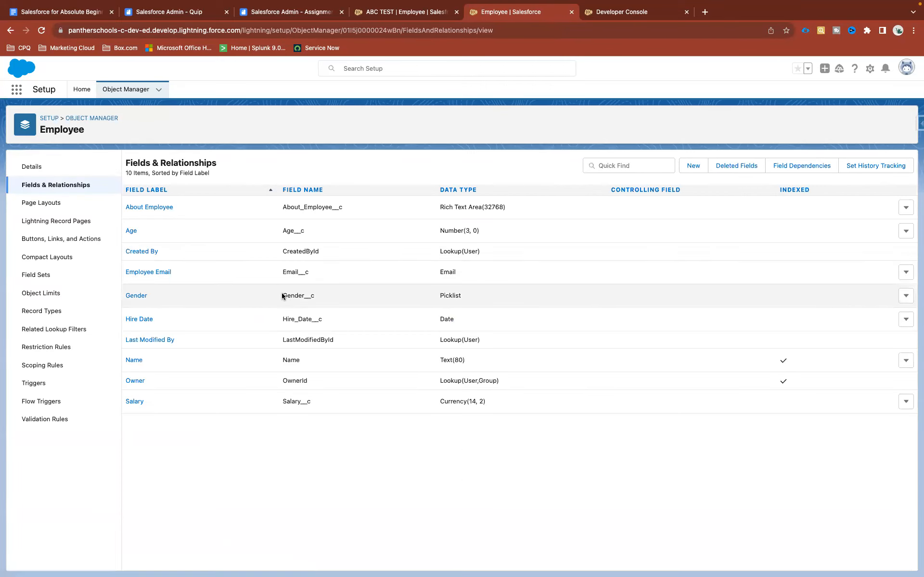
pyautogui.click(130, 296)
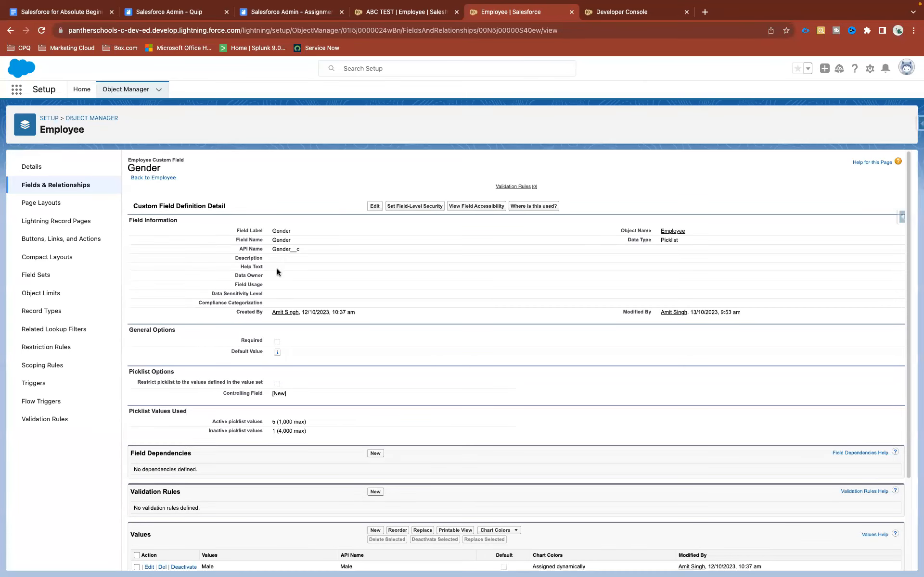
pyautogui.scroll(-5, 310, 378)
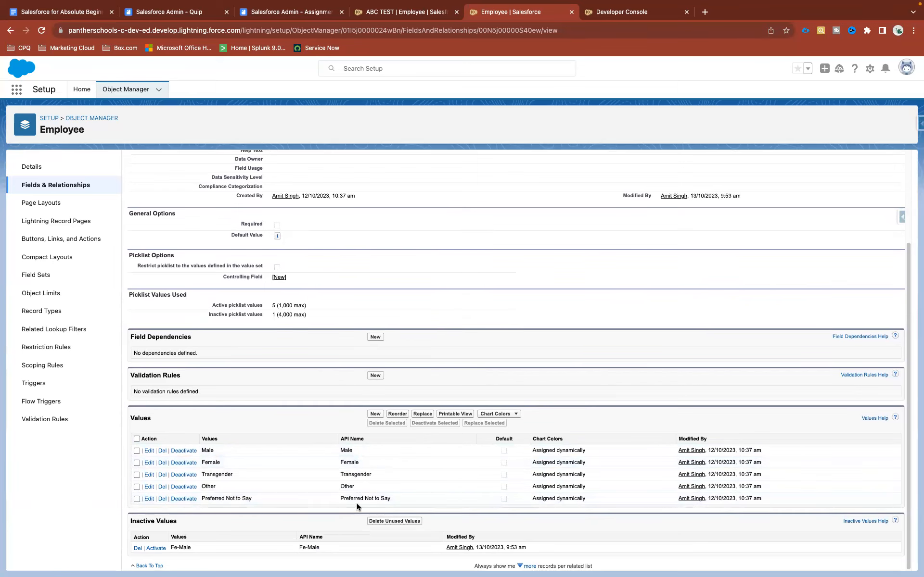
# Enter Value 1, Value 2 and Value 3 on separate lines as new Gender picklist values, and cancel without saving.
pyautogui.click(376, 415)
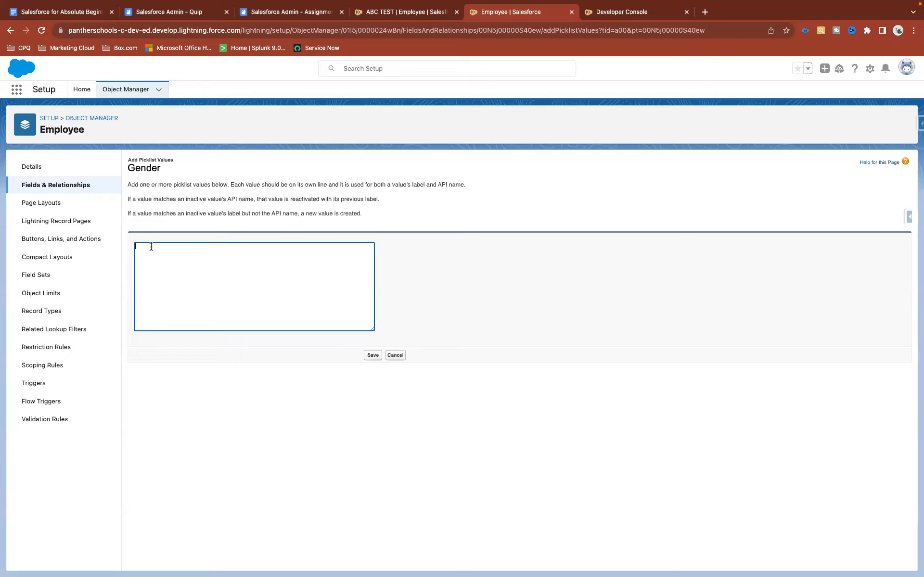
pyautogui.write('Malue 1ValueValue 3')
pyautogui.moveTo(155, 246); pyautogui.dragTo(131, 247)
pyautogui.click(162, 246)
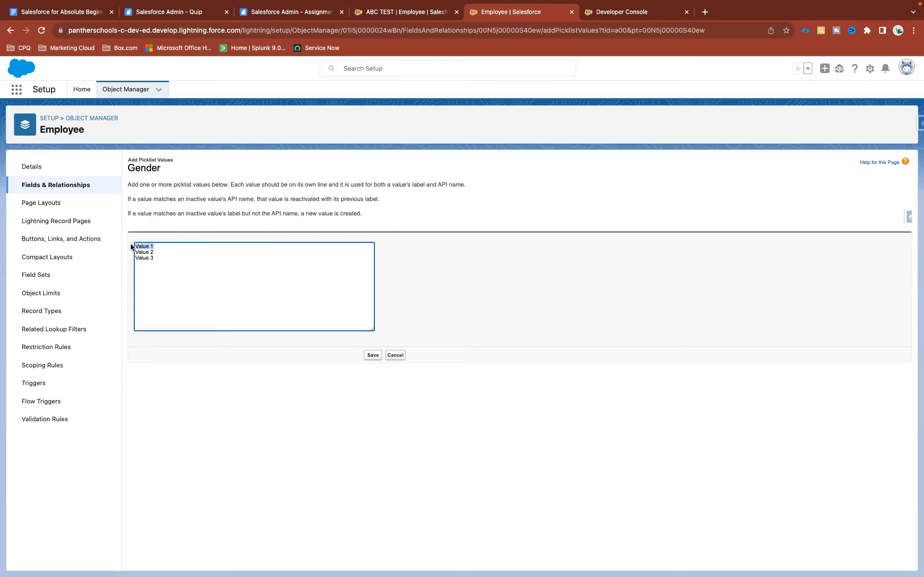
pyautogui.click(161, 248)
pyautogui.click(403, 357)
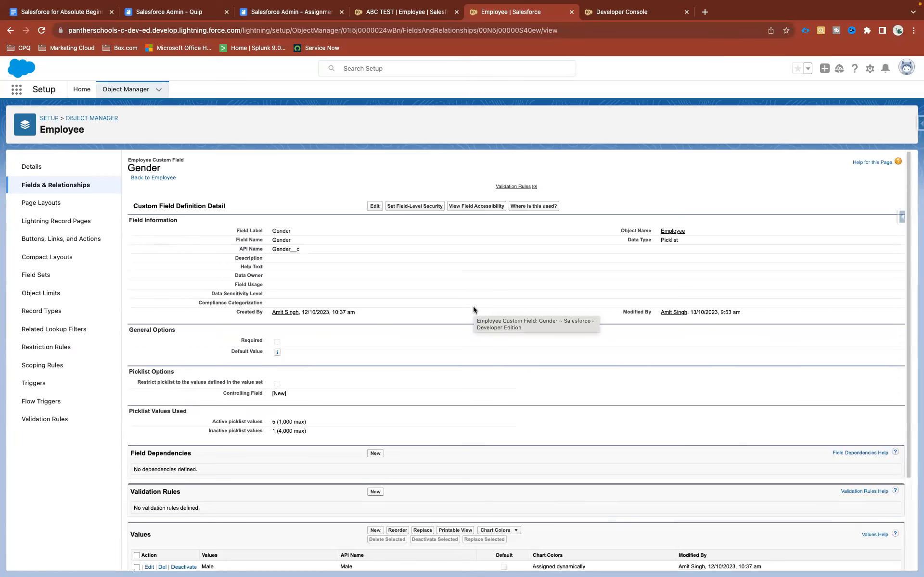
# Examine the Fe-Male entry and its API name among the Gender field's inactive values.
pyautogui.scroll(-3, 472, 306)
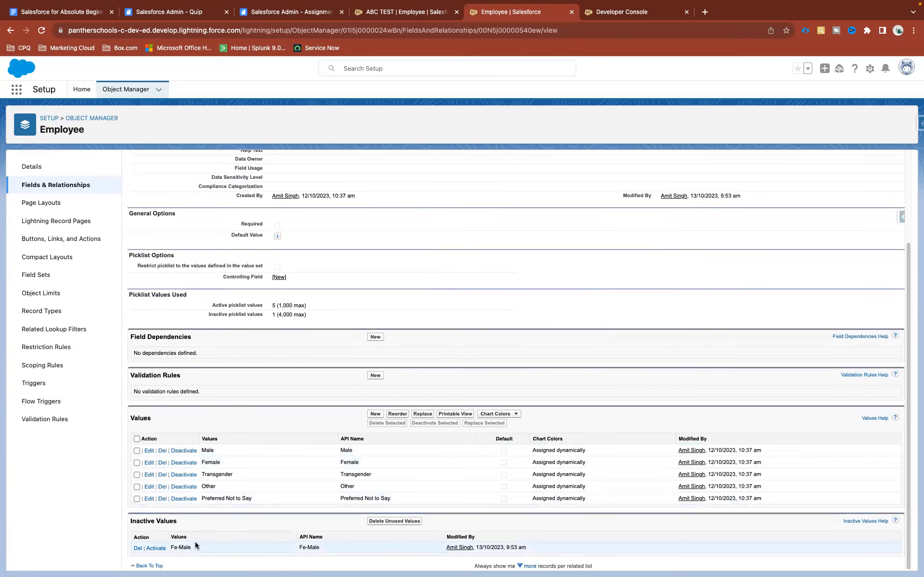
pyautogui.moveTo(197, 547); pyautogui.dragTo(128, 523)
pyautogui.moveTo(170, 547); pyautogui.dragTo(329, 552)
pyautogui.click(307, 531)
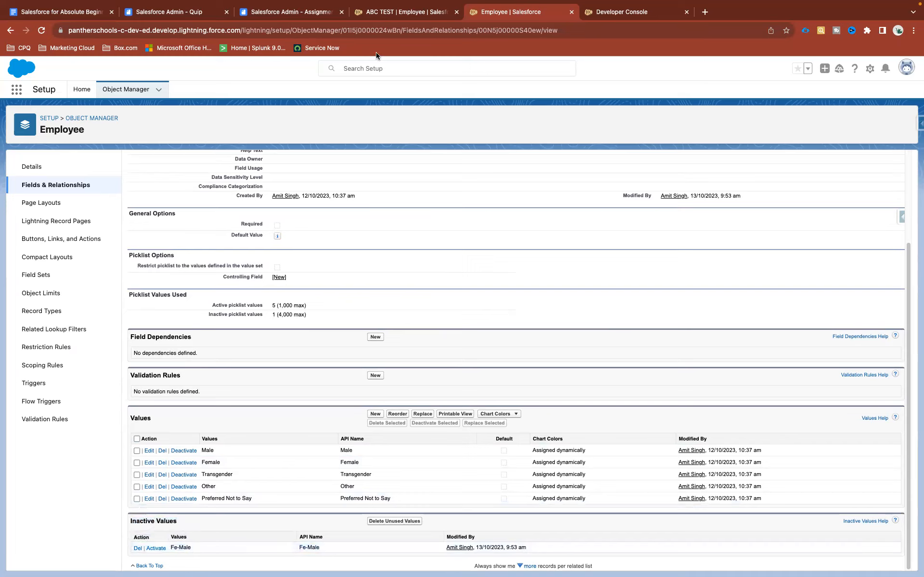
# Open the ABC TEST employee record for editing and check which Gender options it offers.
pyautogui.click(364, 16)
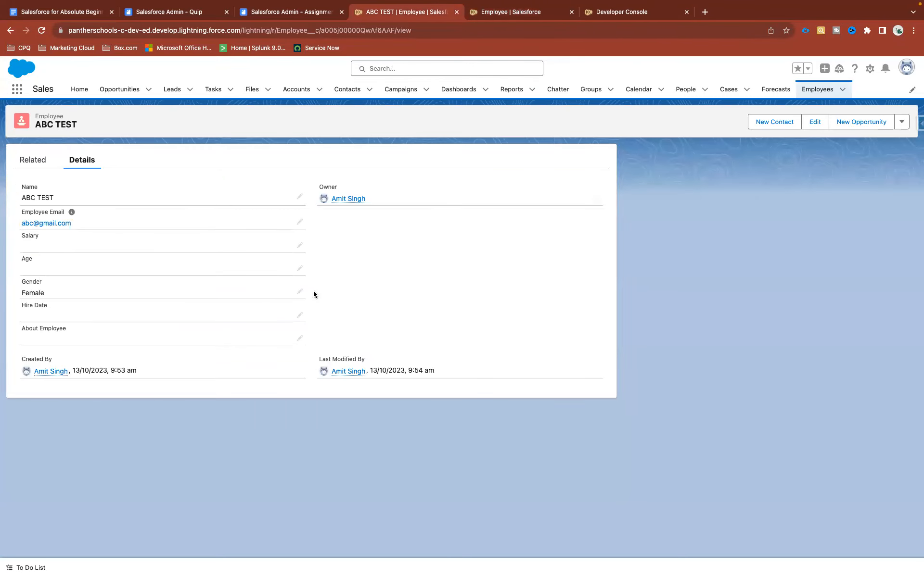
pyautogui.click(301, 295)
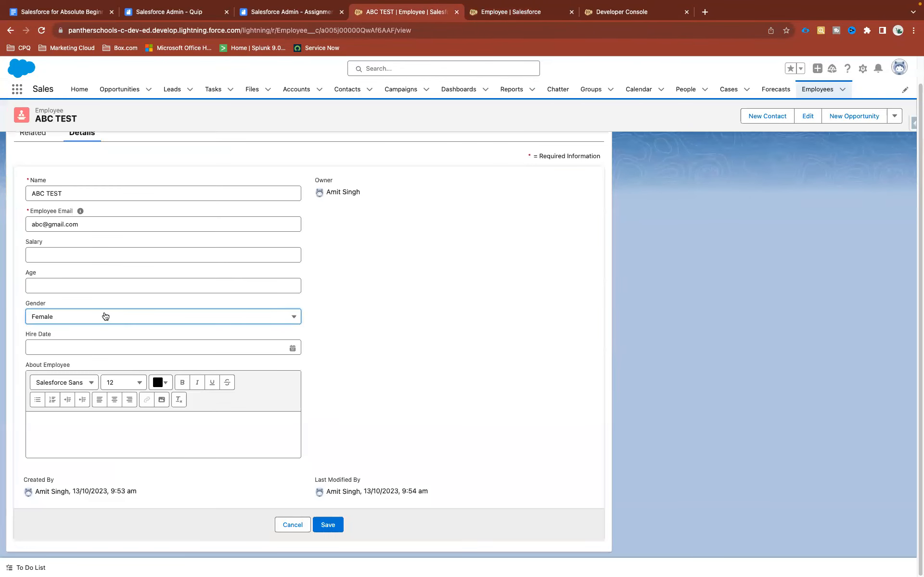
pyautogui.click(103, 315)
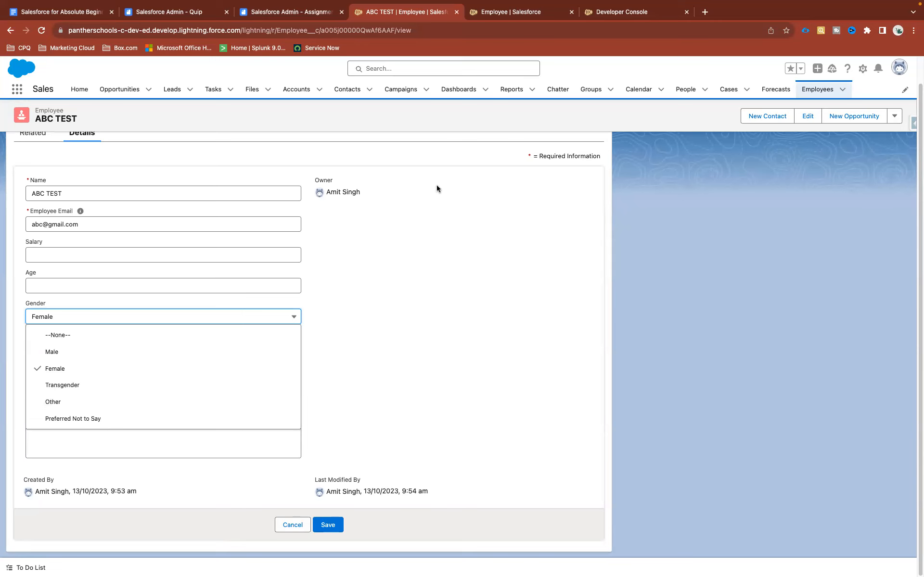
# Deactivate the Preferred Not to Say value of the Gender field in Object Manager and review the inactive values.
pyautogui.click(495, 12)
pyautogui.moveTo(192, 547); pyautogui.dragTo(170, 549)
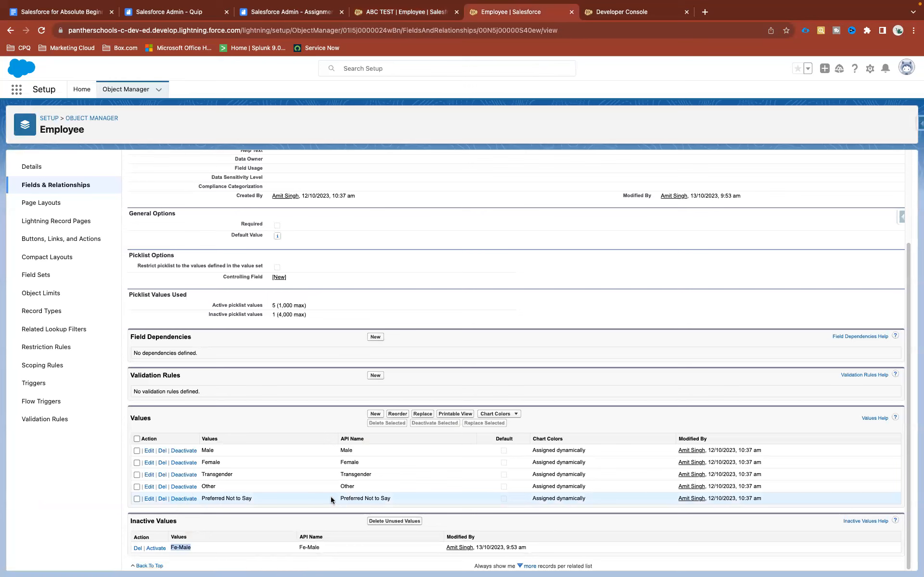
pyautogui.moveTo(258, 498); pyautogui.dragTo(202, 500)
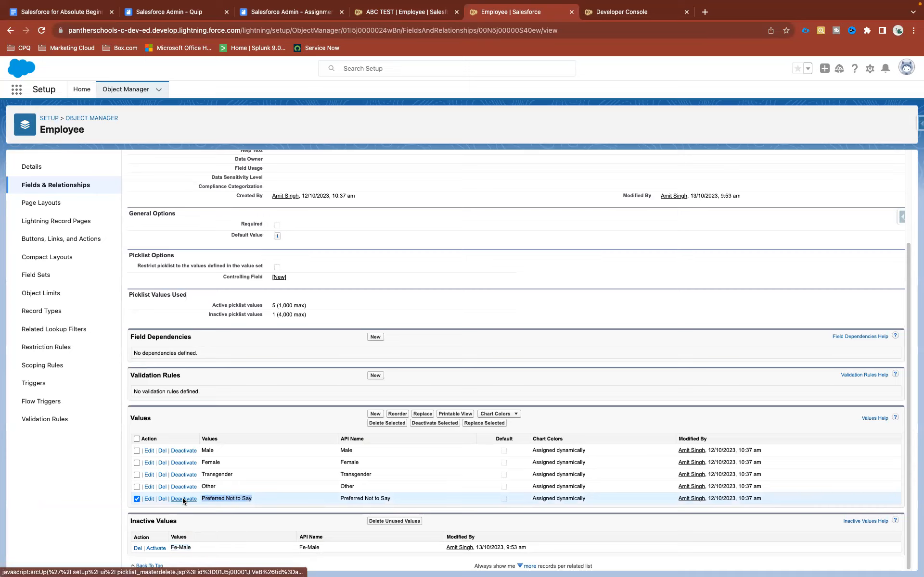
pyautogui.click(184, 499)
pyautogui.click(544, 87)
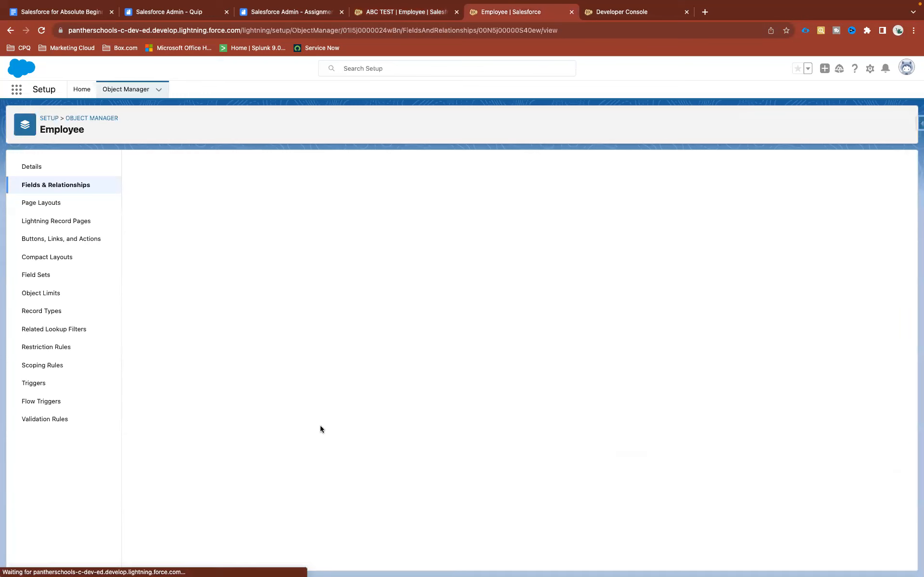
pyautogui.scroll(-5, 319, 425)
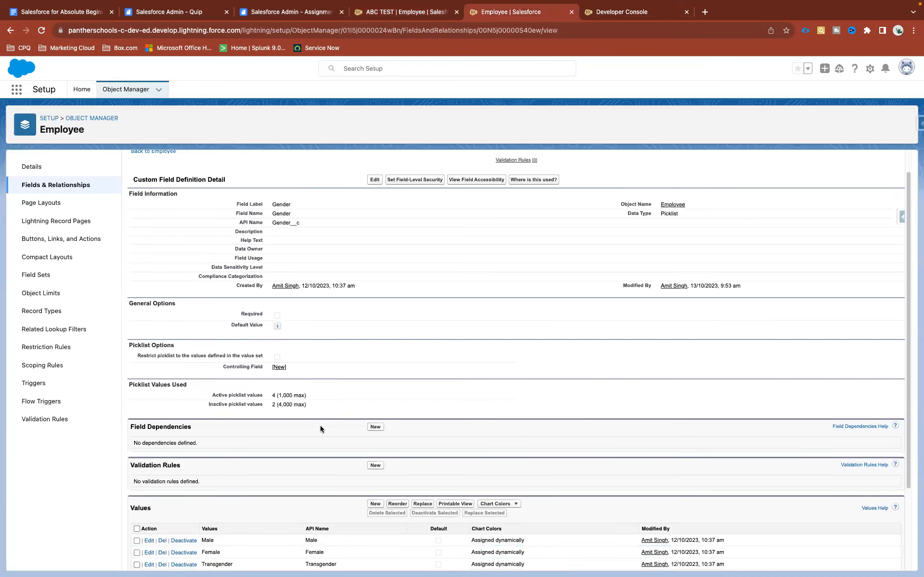
pyautogui.moveTo(241, 549); pyautogui.dragTo(182, 534)
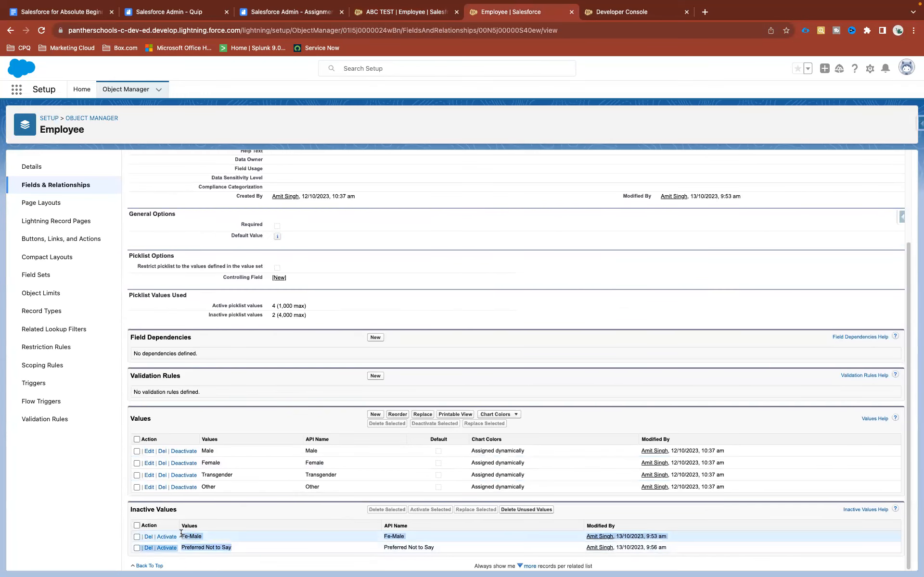
pyautogui.click(131, 510)
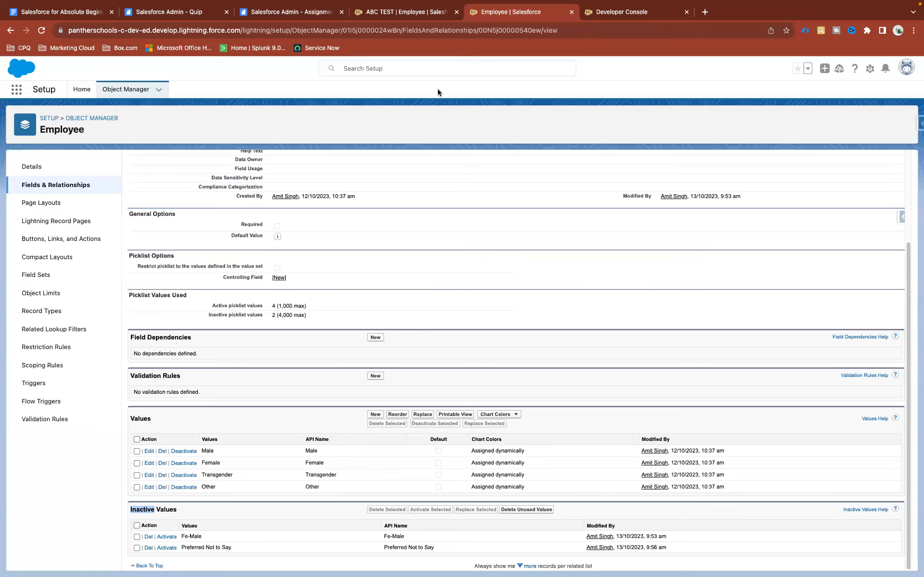
# Cancel the open edit on ABC TEST, reload the record, check its Gender options again, and cancel without saving.
pyautogui.click(371, 18)
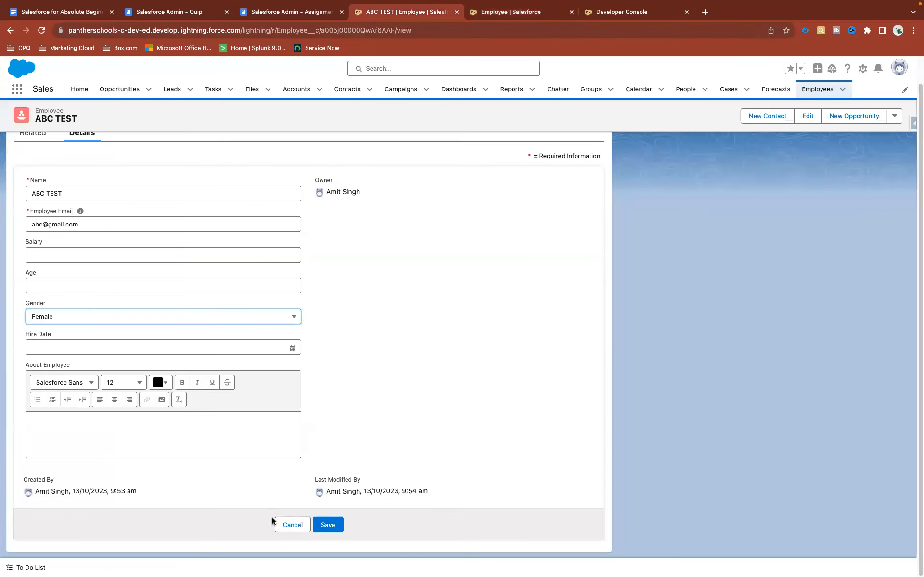
pyautogui.click(288, 526)
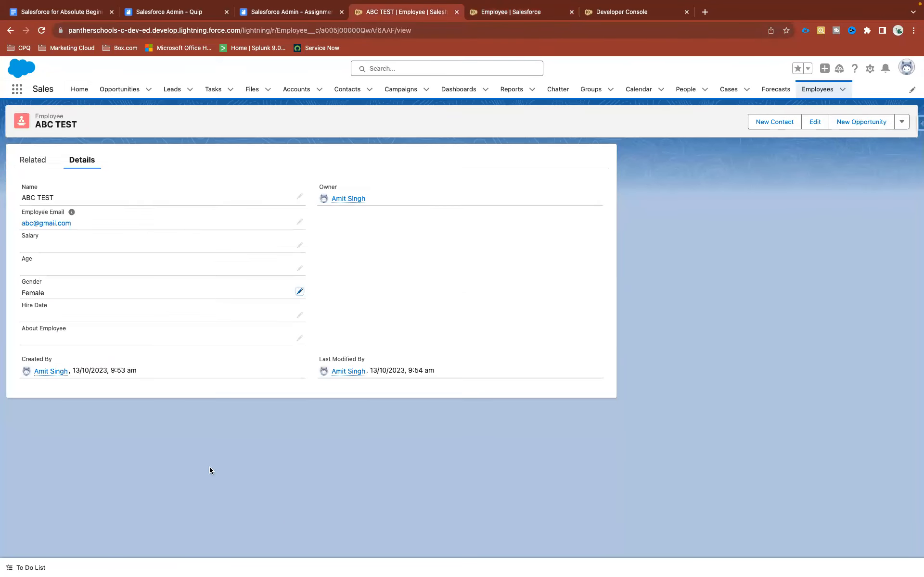
pyautogui.click(42, 29)
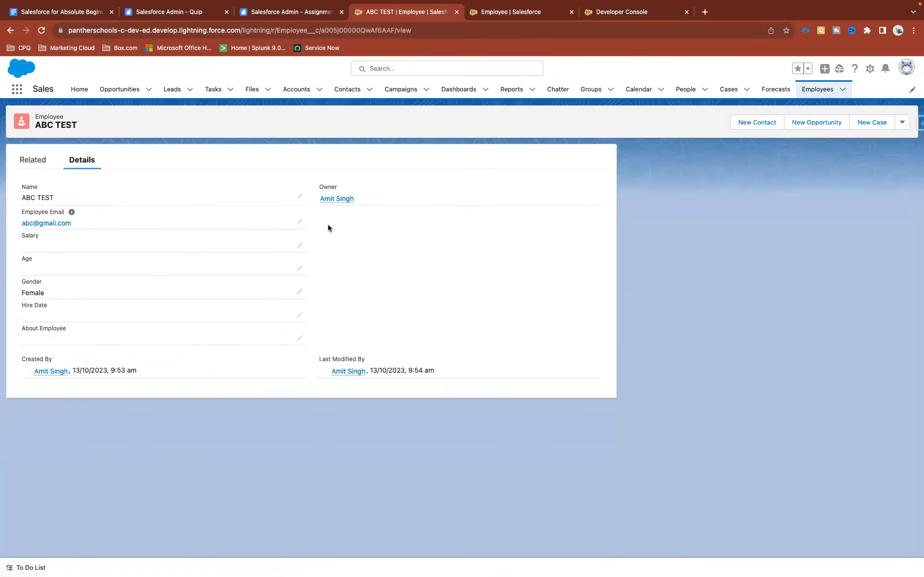
pyautogui.click(300, 293)
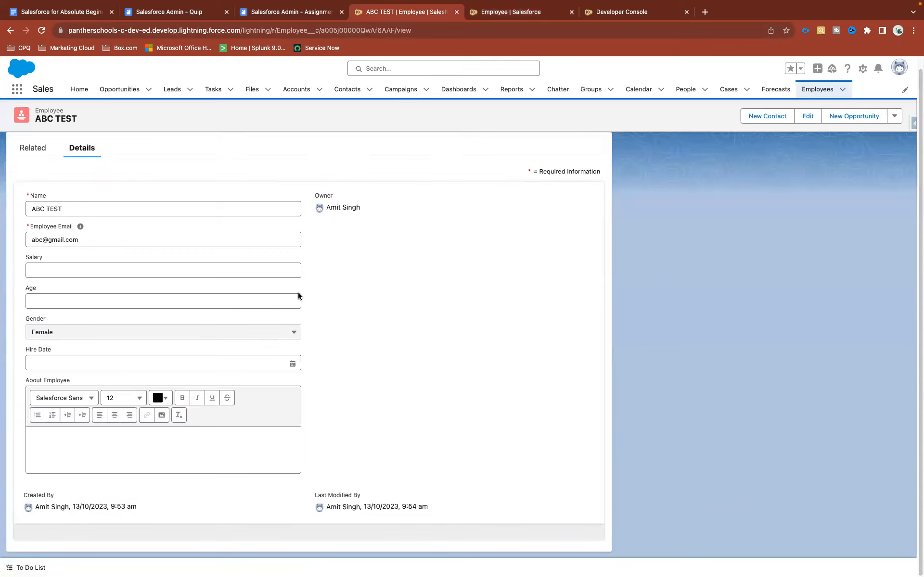
pyautogui.click(94, 332)
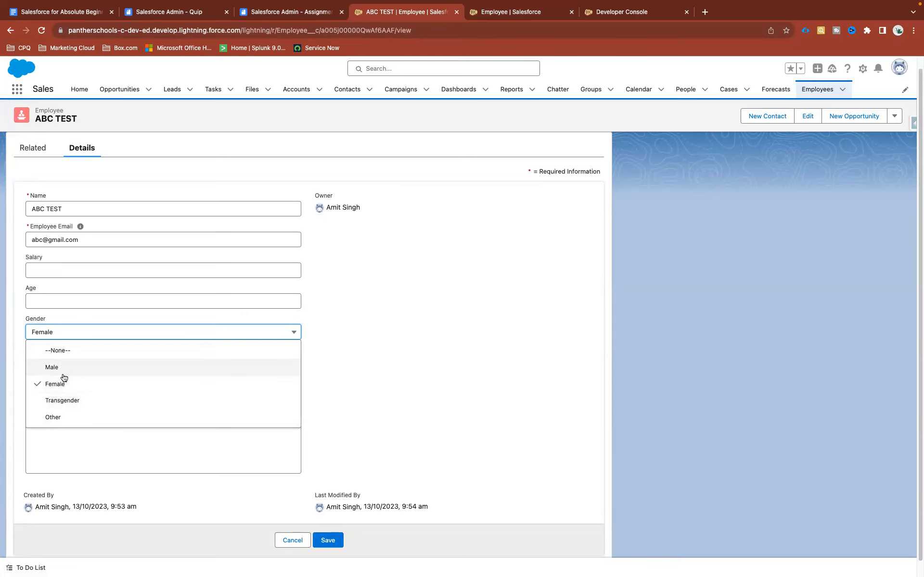
pyautogui.click(288, 540)
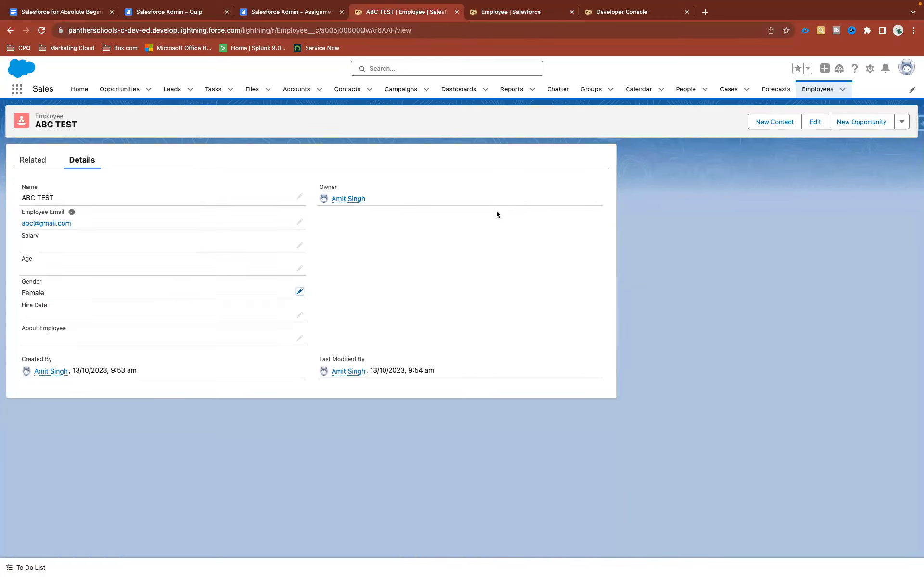
# Reactivate the Preferred Not to Say value of the Gender field in Object Manager.
pyautogui.click(498, 14)
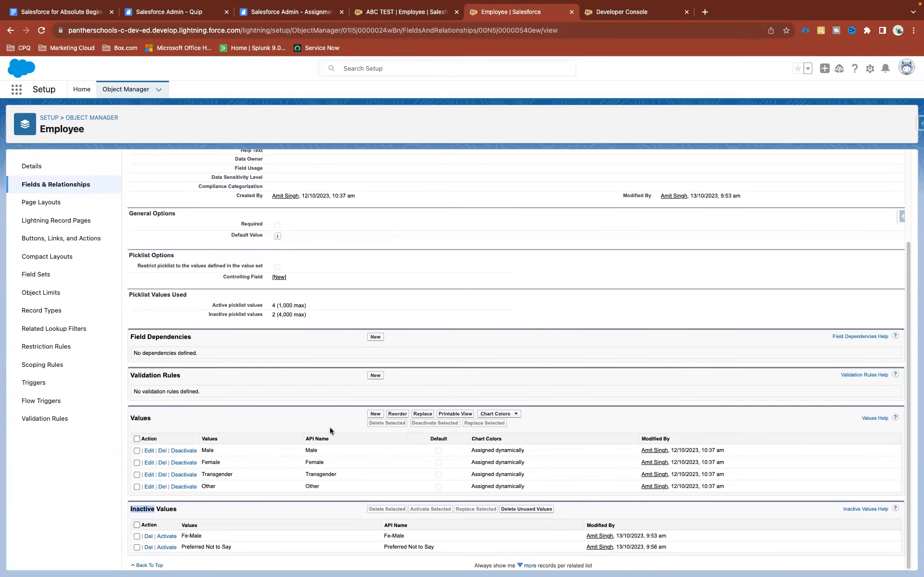
pyautogui.click(137, 537)
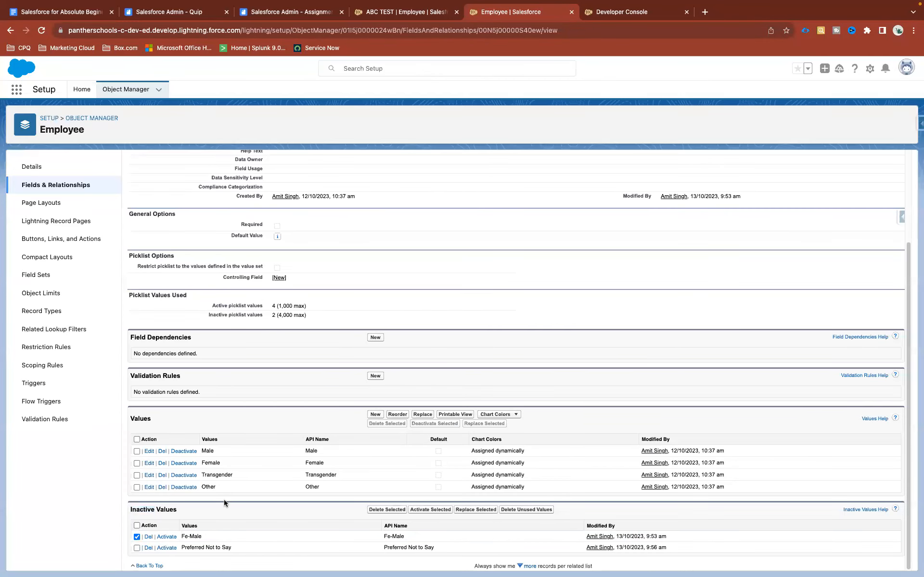
pyautogui.click(167, 548)
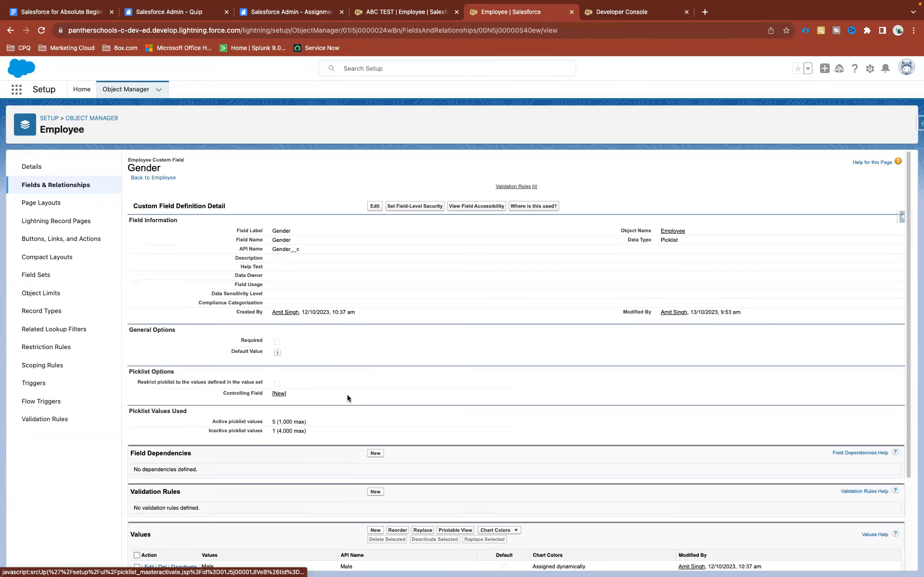
pyautogui.scroll(-3, 310, 489)
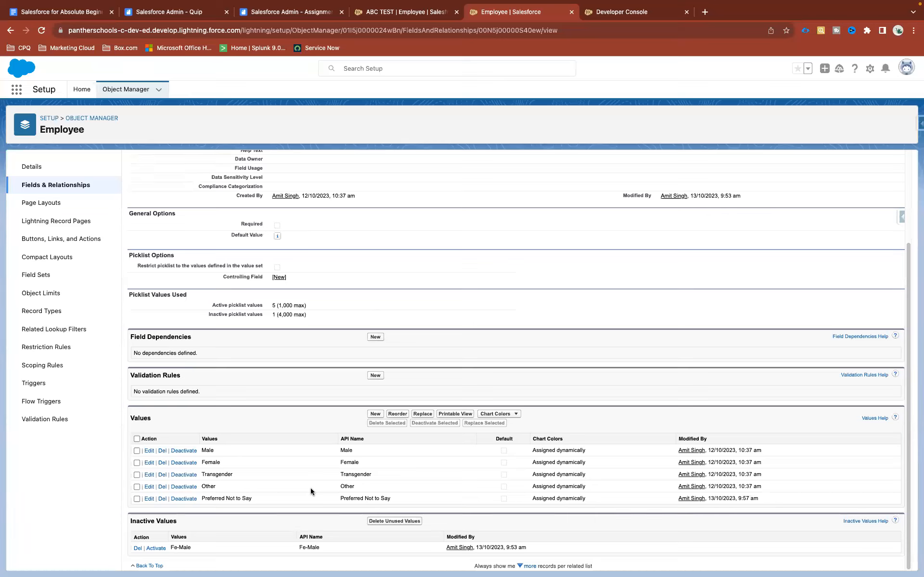
# Compare the value labels with the API names in the Gender picklist, using Preferred Not to Say as the example.
pyautogui.moveTo(201, 438); pyautogui.dragTo(222, 442)
pyautogui.moveTo(340, 439); pyautogui.dragTo(370, 437)
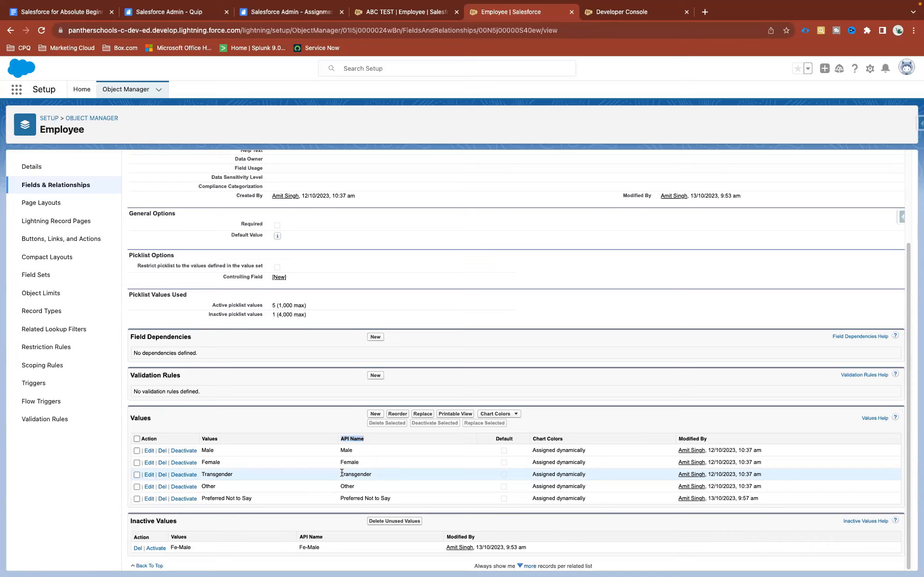
pyautogui.moveTo(261, 498); pyautogui.dragTo(205, 499)
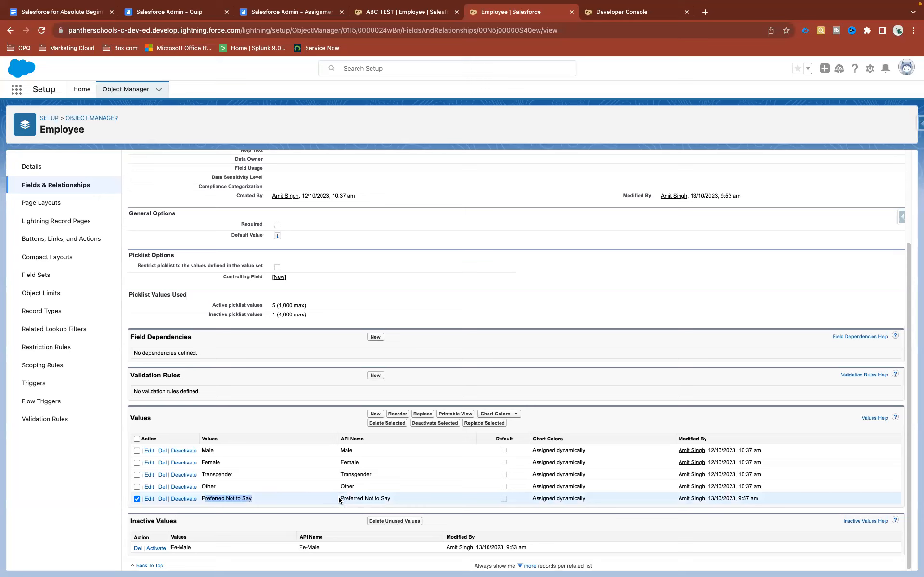
pyautogui.moveTo(338, 498); pyautogui.dragTo(401, 499)
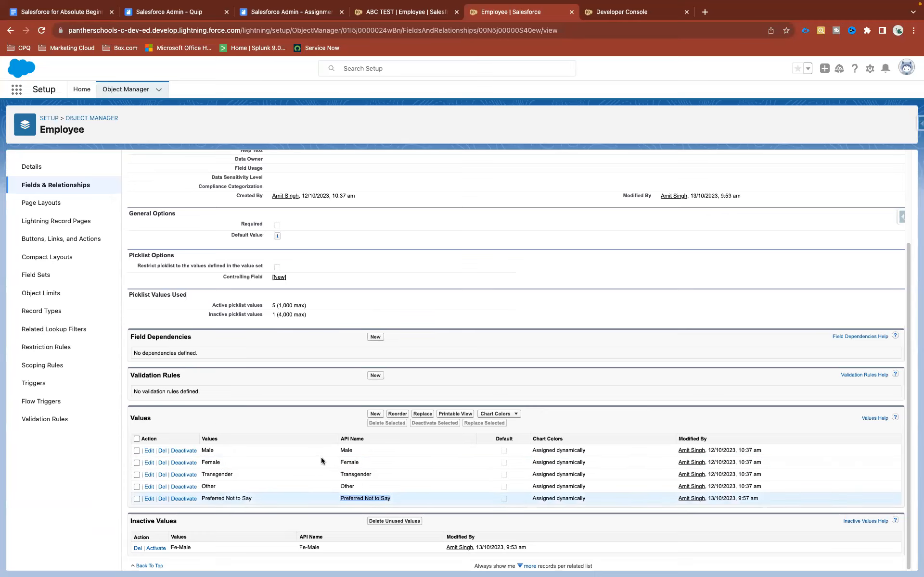
pyautogui.moveTo(339, 439); pyautogui.dragTo(364, 440)
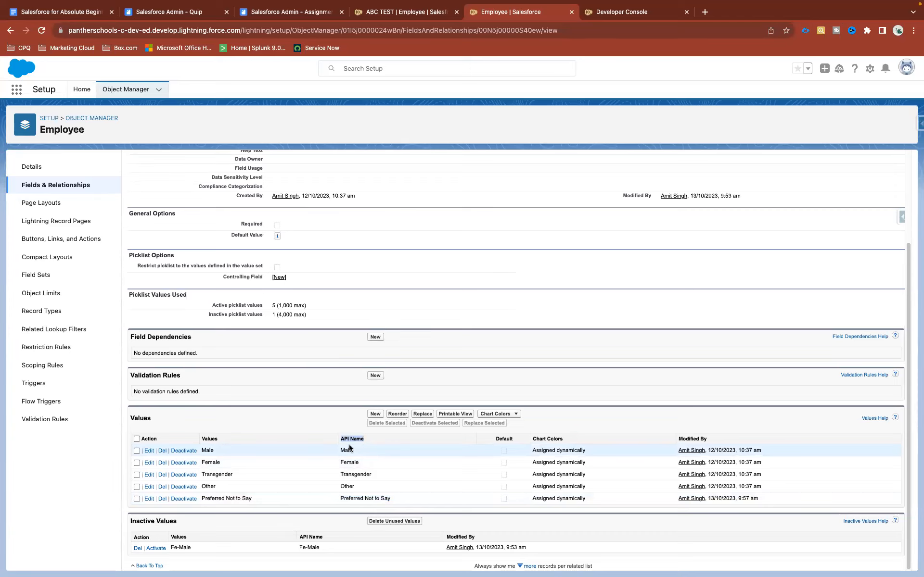
# Add LGBTQ as a new picklist value to the Gender field, save it, and check the values list.
pyautogui.click(375, 413)
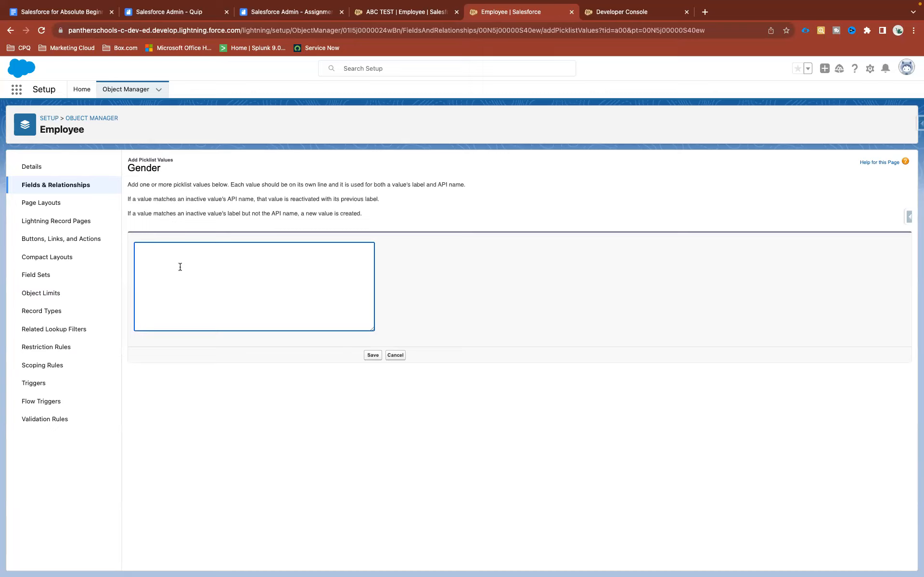
pyautogui.write('F')
pyautogui.write('LGBTQ')
pyautogui.moveTo(157, 248); pyautogui.dragTo(131, 247)
pyautogui.click(159, 245)
pyautogui.click(171, 247)
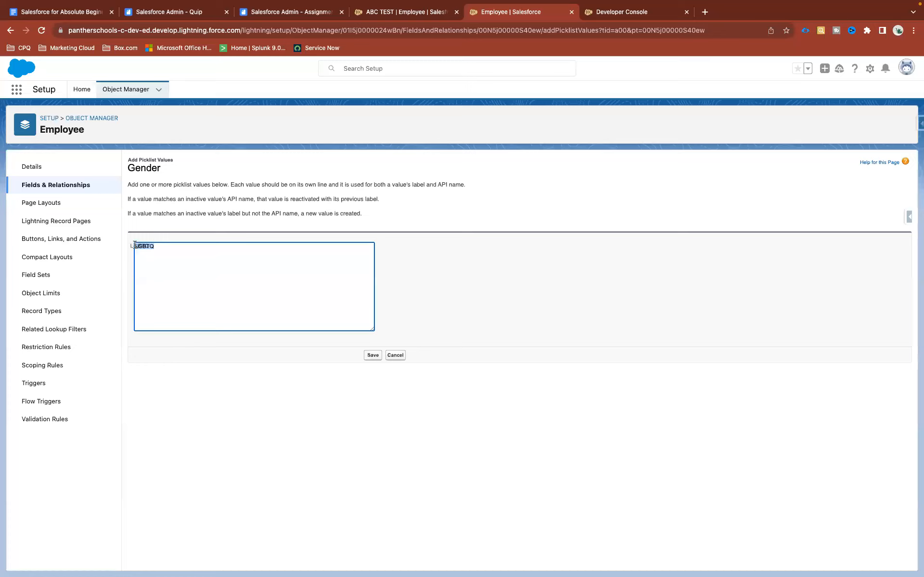
pyautogui.click(371, 356)
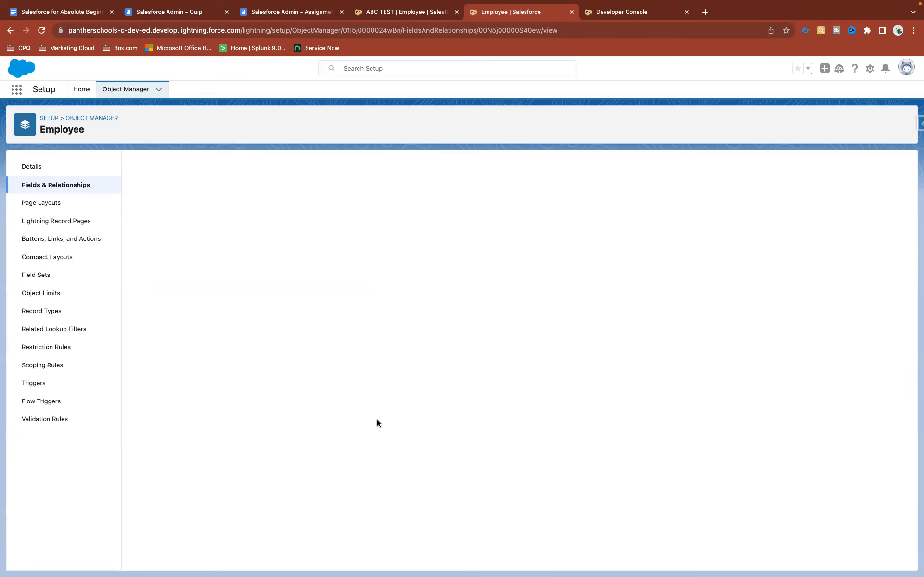
pyautogui.scroll(-5, 376, 423)
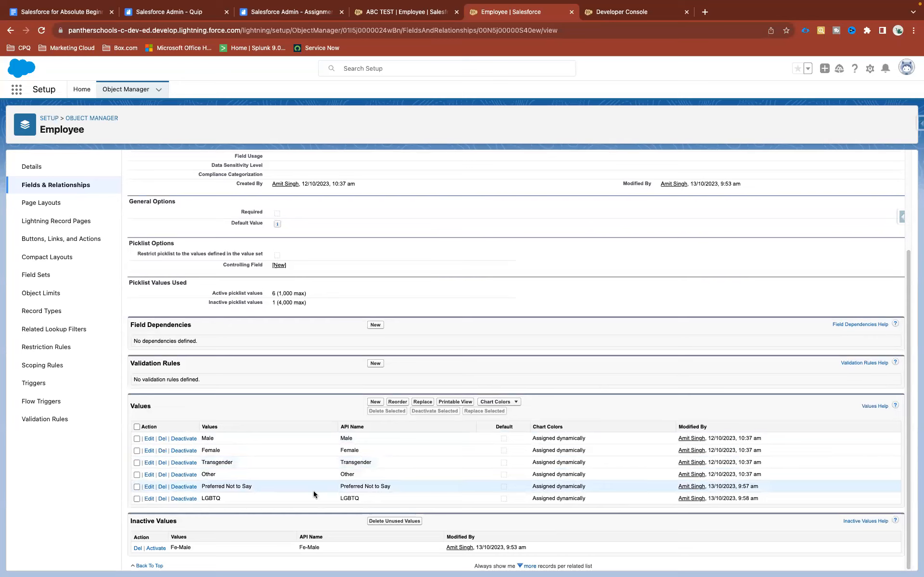
# Change the API name of the Gender field's Preferred Not to Say value to PreferredNot and save it.
pyautogui.moveTo(247, 488); pyautogui.dragTo(200, 487)
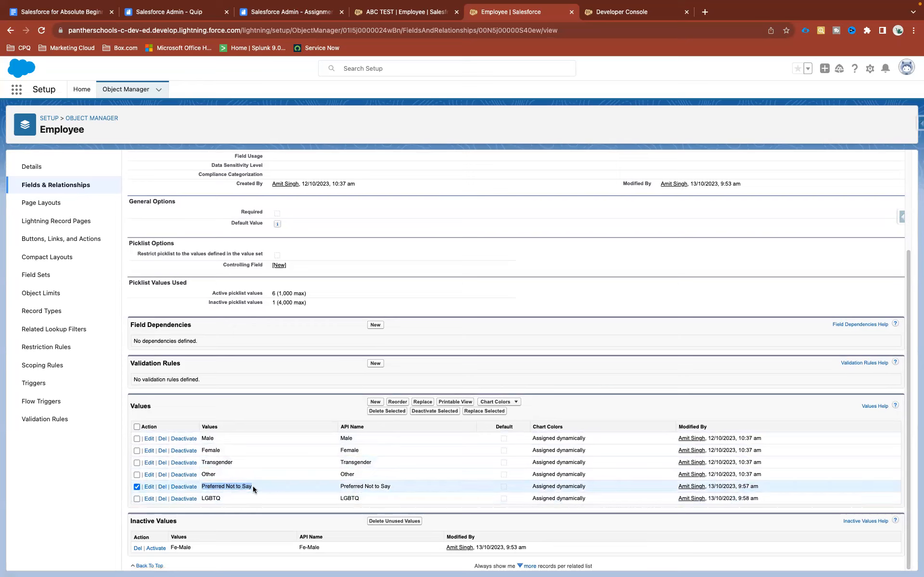
pyautogui.click(148, 487)
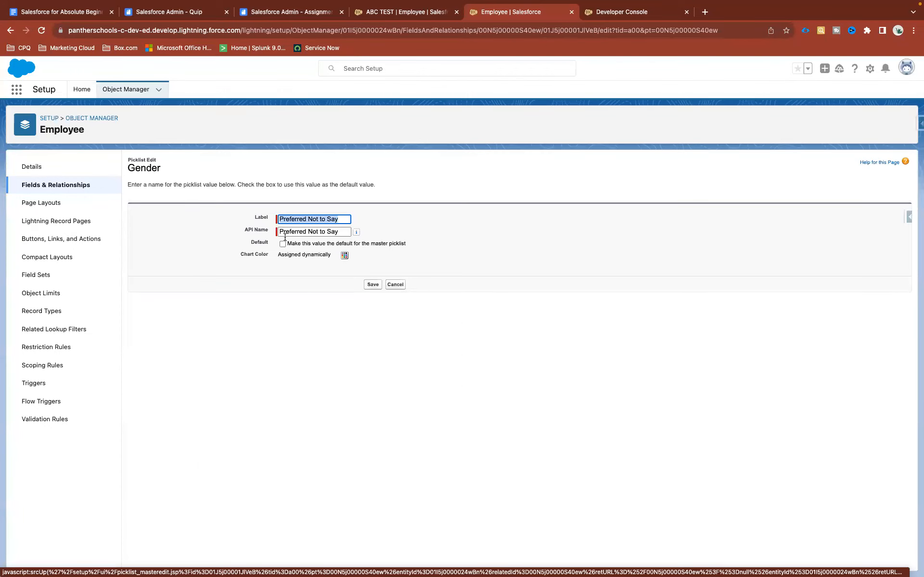
pyautogui.click(259, 218)
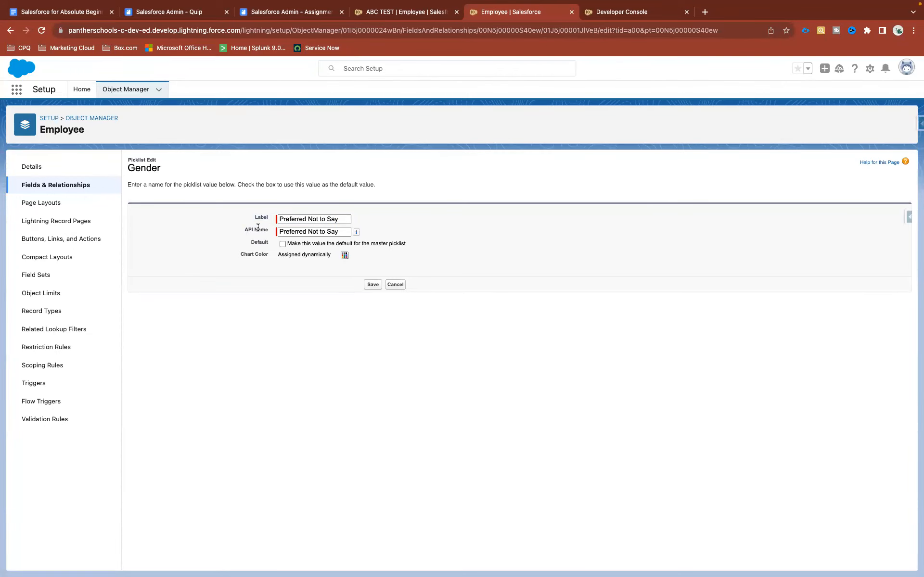
pyautogui.click(308, 231)
pyautogui.press('BackSpace')
pyautogui.click(325, 231)
pyautogui.press('BackSpace')
pyautogui.press('BackSpace')
pyautogui.press('BackSpace')
pyautogui.press('BackSpace')
pyautogui.click(334, 231)
pyautogui.press('BackSpace')
pyautogui.press('BackSpace')
pyautogui.press('BackSpace')
pyautogui.click(434, 223)
pyautogui.click(371, 284)
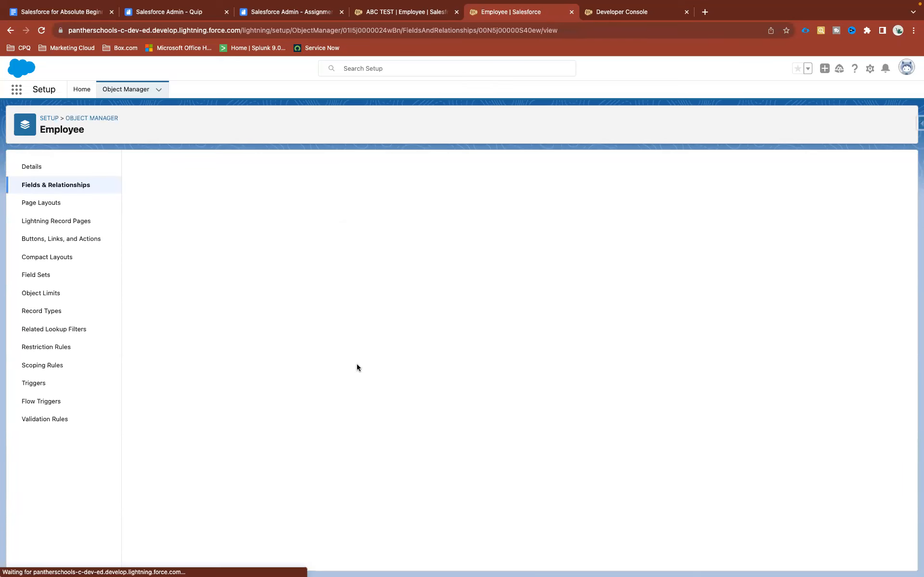
# Compare the Preferred Not to Say label with its edited API name in the Gender values list.
pyautogui.scroll(-3, 357, 367)
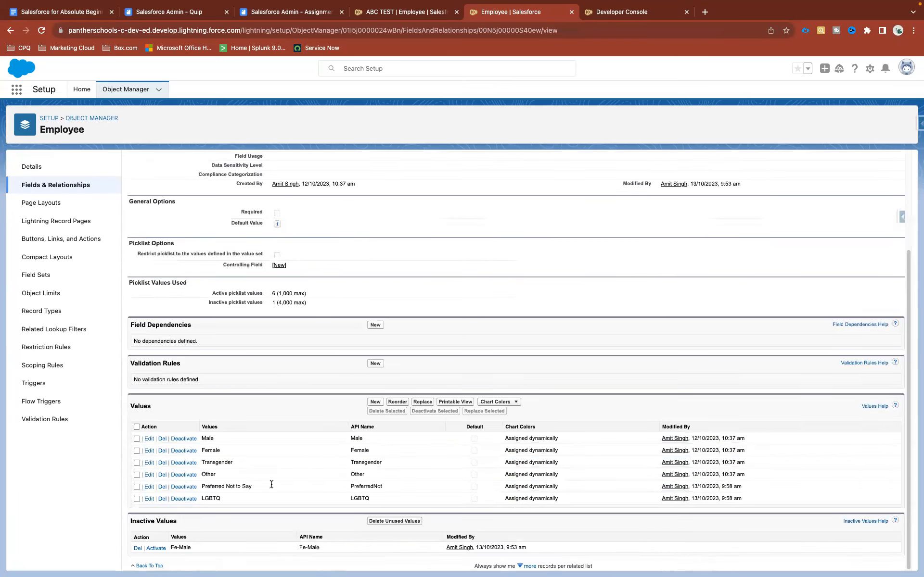
pyautogui.moveTo(257, 486); pyautogui.dragTo(200, 486)
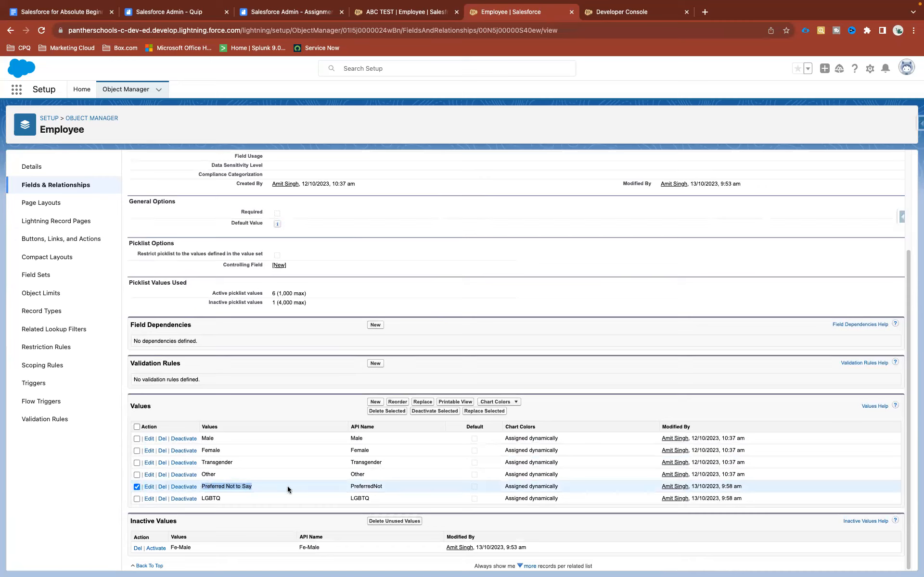
pyautogui.click(348, 483)
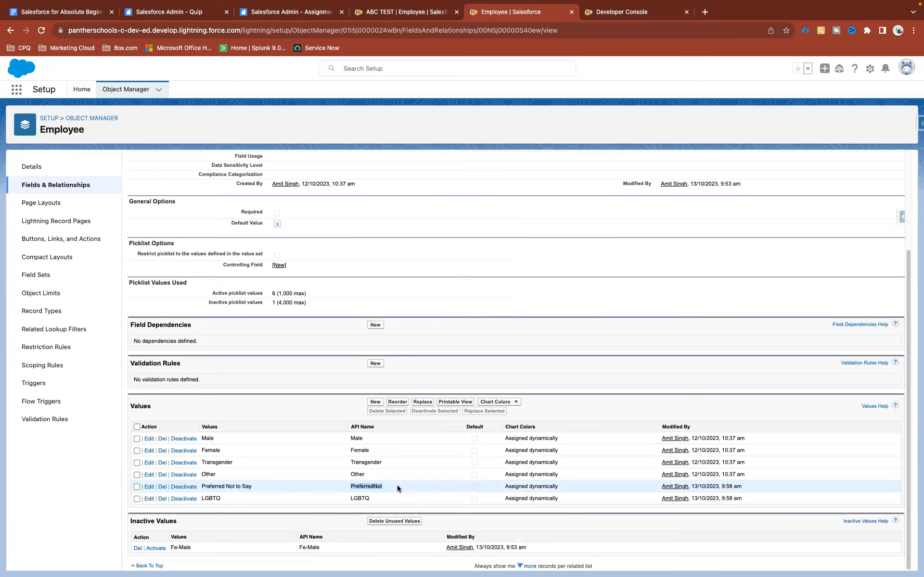
# Reload the ABC TEST employee record, check the options offered for Gender, and cancel the edit without saving.
pyautogui.click(355, 19)
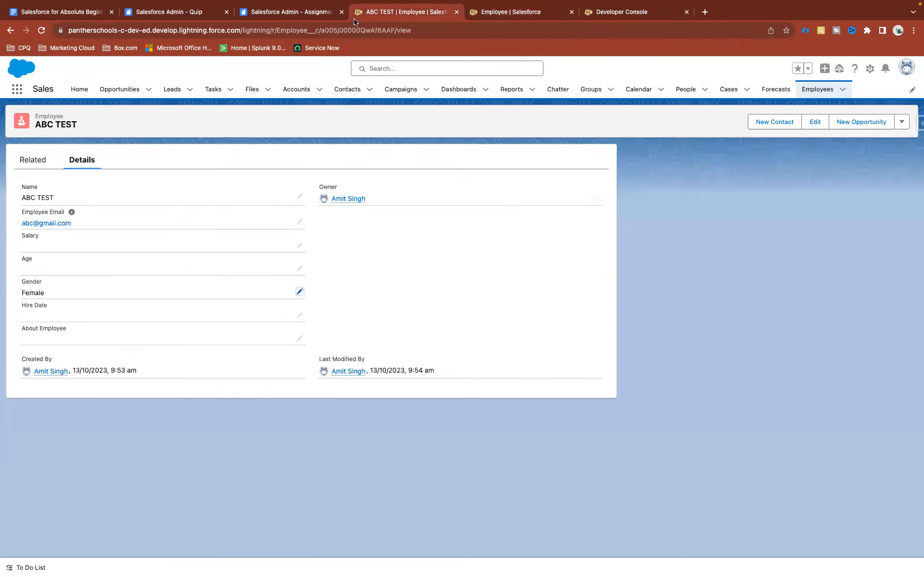
pyautogui.rightClick(316, 127)
pyautogui.click(332, 173)
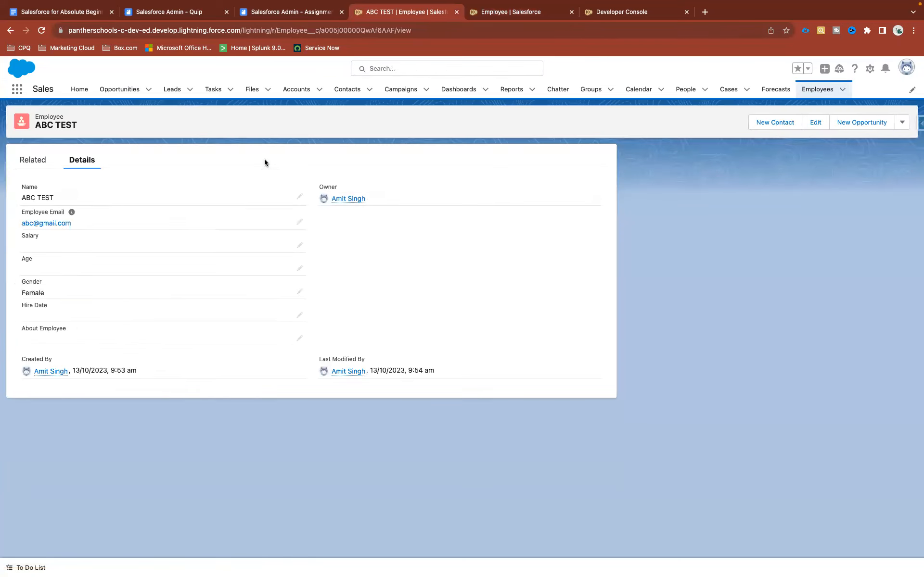
pyautogui.click(299, 291)
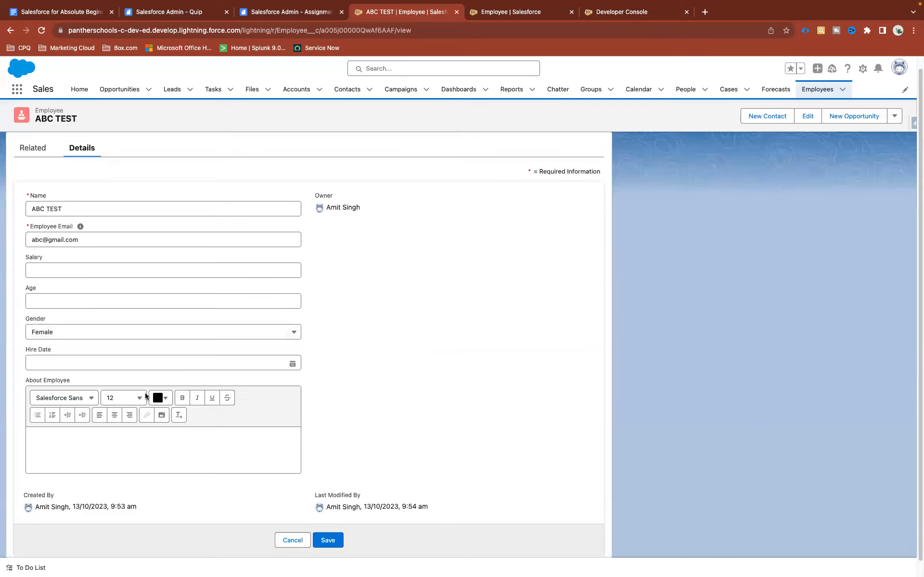
pyautogui.click(90, 331)
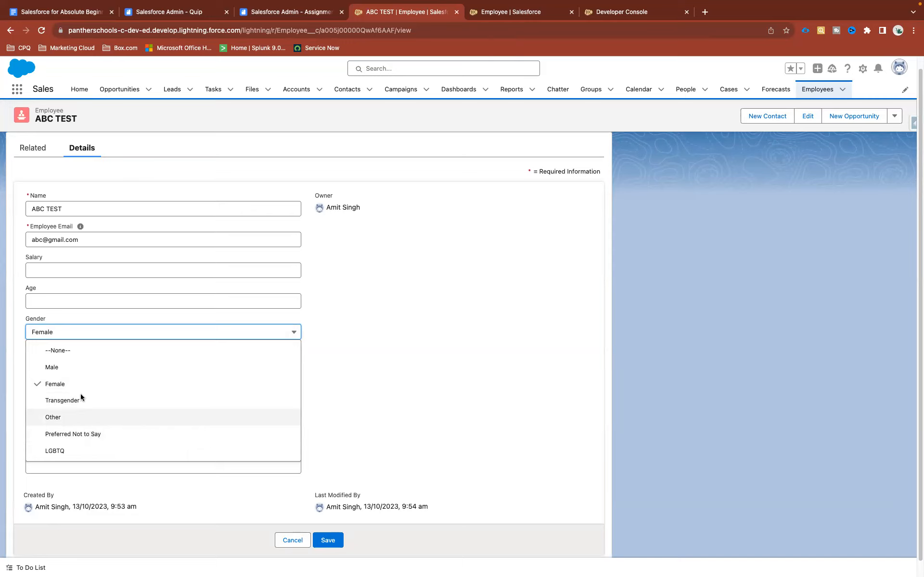
pyautogui.click(283, 540)
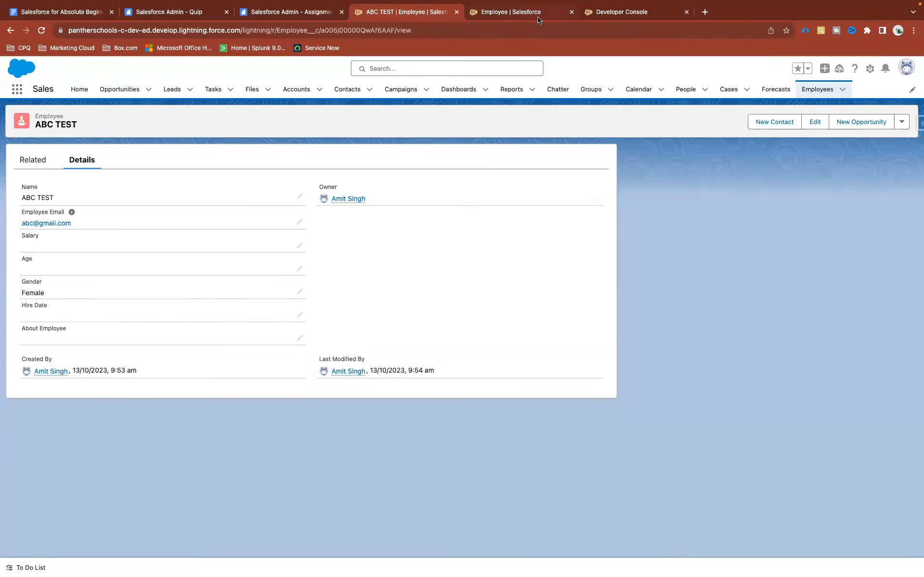
# Start a new custom field of type Picklist on the Employee object and continue to its details.
pyautogui.hotkey('ctrl', 'Tab')
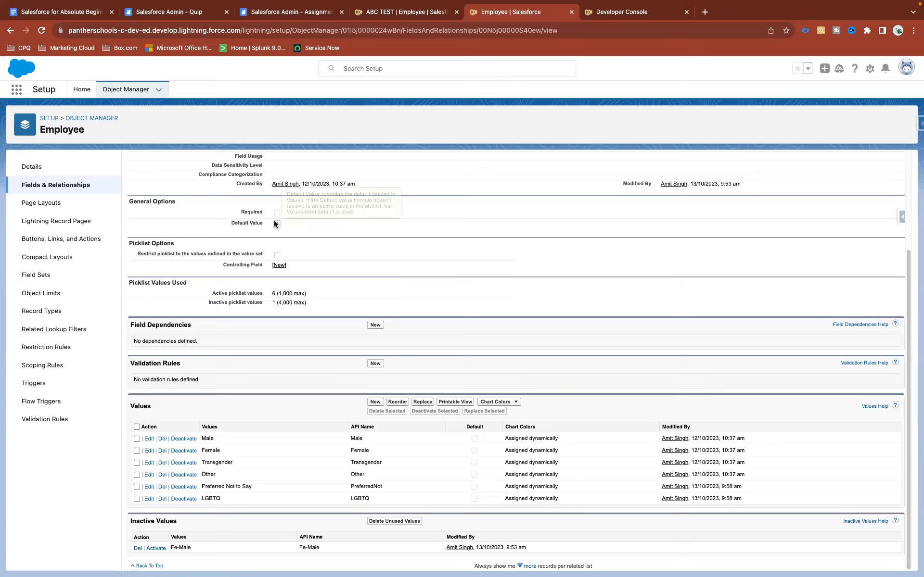
pyautogui.click(77, 187)
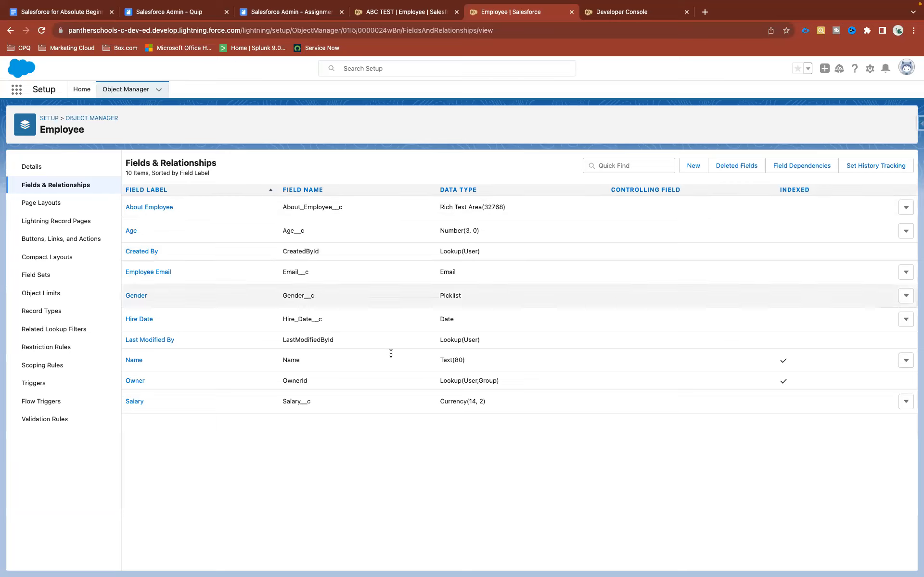
pyautogui.click(691, 168)
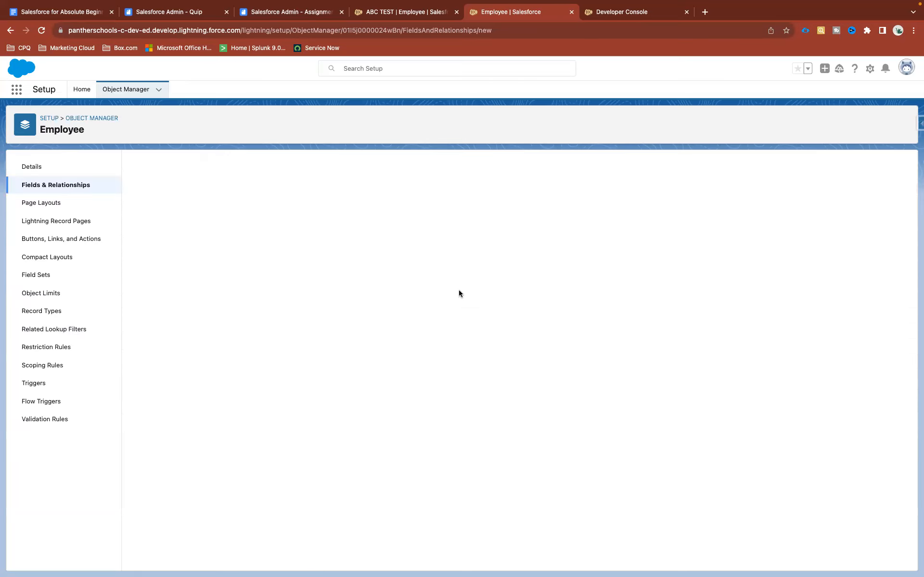
pyautogui.scroll(-5, 147, 464)
pyautogui.click(150, 430)
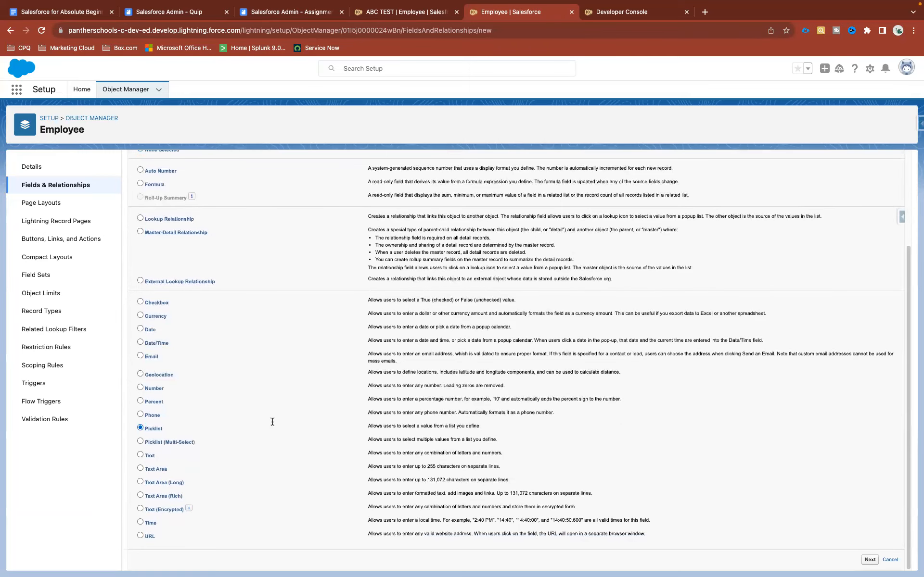
pyautogui.click(870, 562)
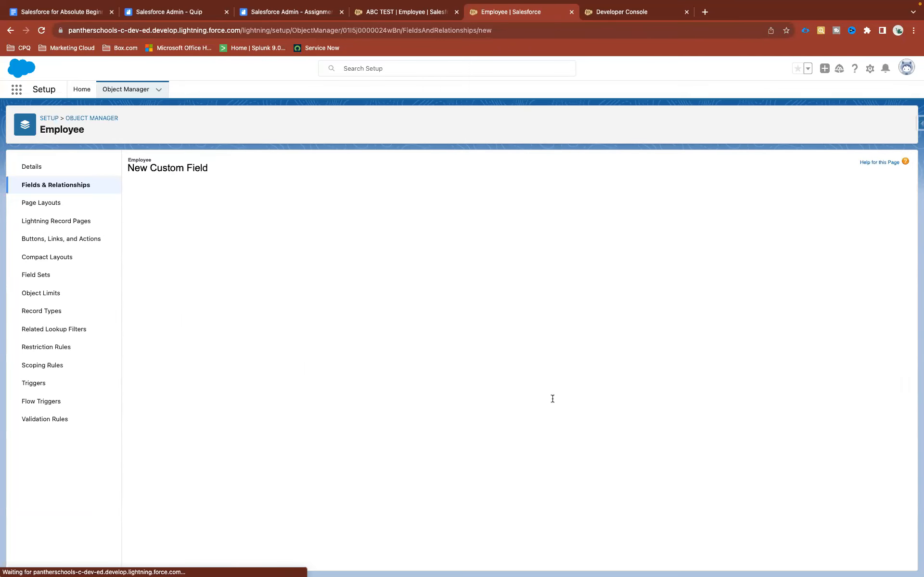
# Label the new picklist field Country and choose to enter its values separated by a new line.
pyautogui.click(310, 232)
pyautogui.write('Counb')
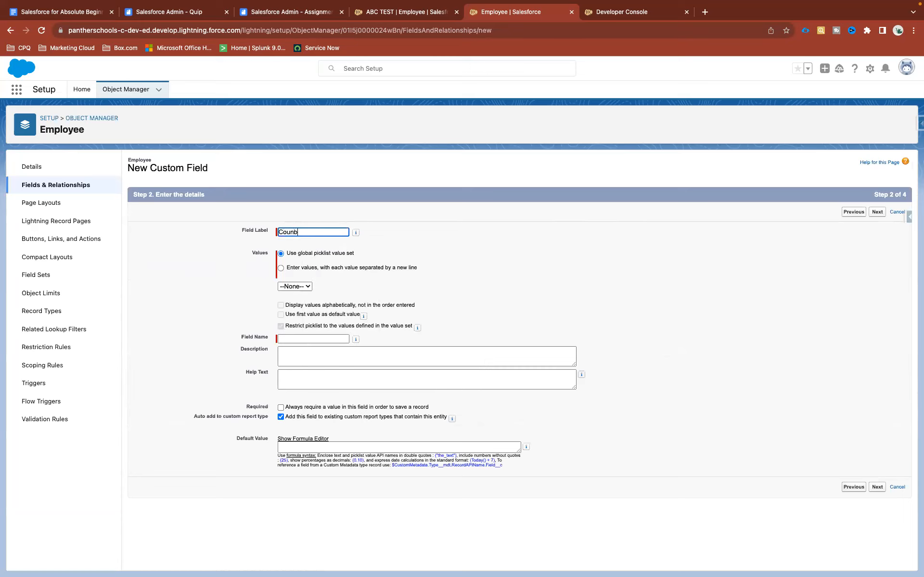
pyautogui.press('BackSpace')
pyautogui.write('try')
pyautogui.click(339, 207)
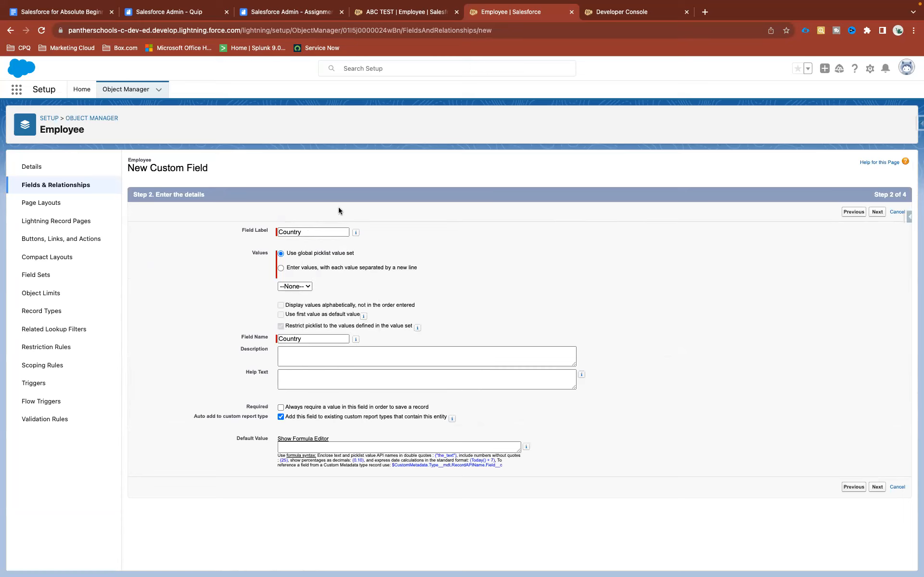
pyautogui.click(319, 270)
pyautogui.click(306, 306)
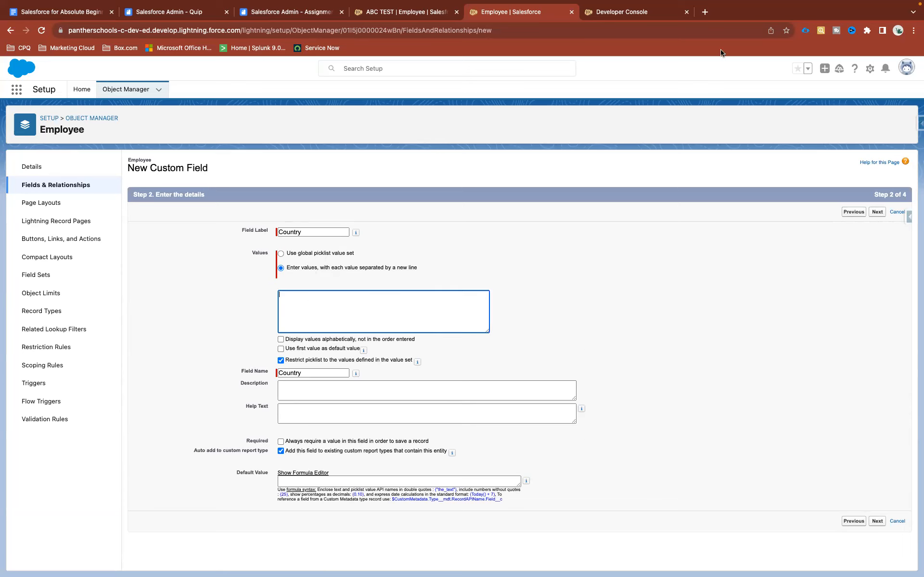
# Switch to Bard in a new browser tab and ask it to "List all the countries in the form of table".
pyautogui.click(705, 12)
pyautogui.write('bar')
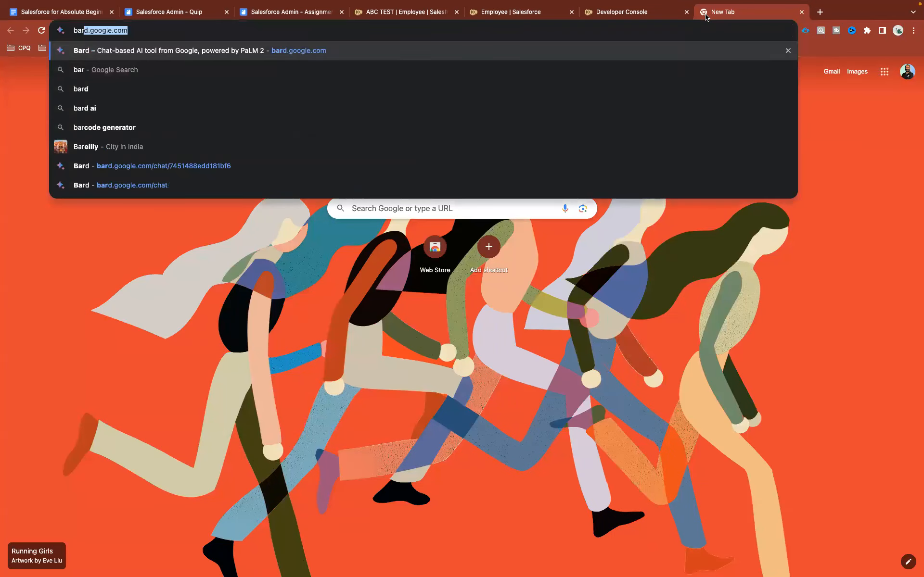
pyautogui.press('Return')
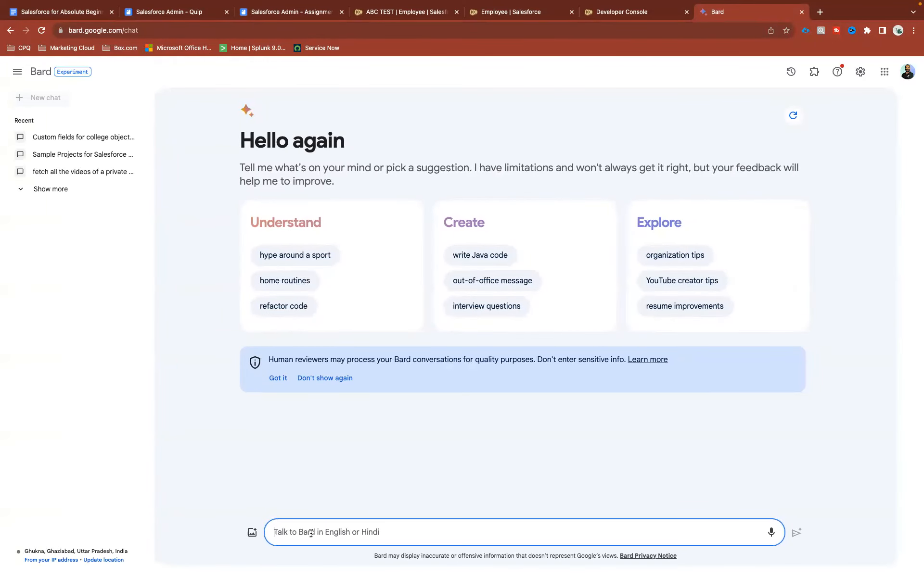
pyautogui.write('List al')
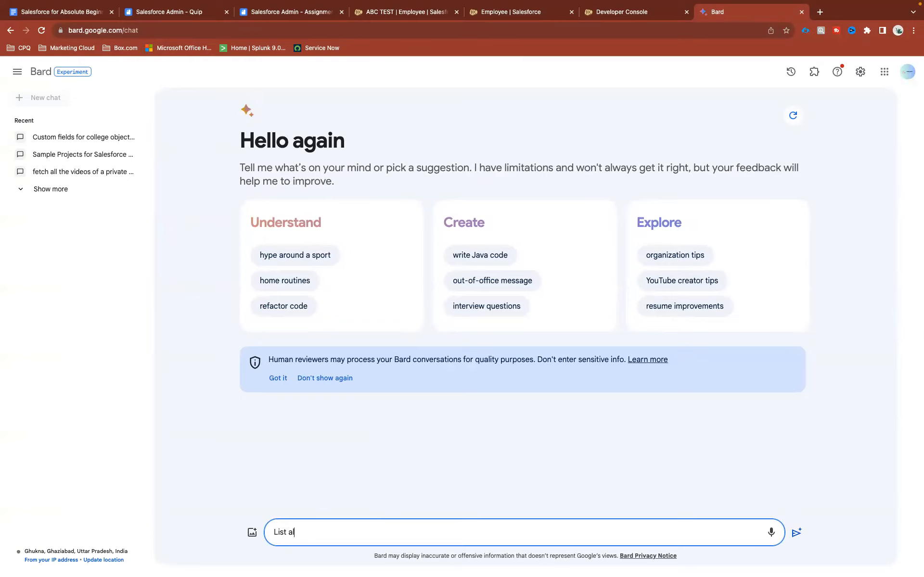
pyautogui.write('l the could')
pyautogui.press('BackSpace')
pyautogui.press('BackSpace')
pyautogui.write('b')
pyautogui.write('tries')
pyautogui.write(' in ')
pyautogui.write('g')
pyautogui.write('he form')
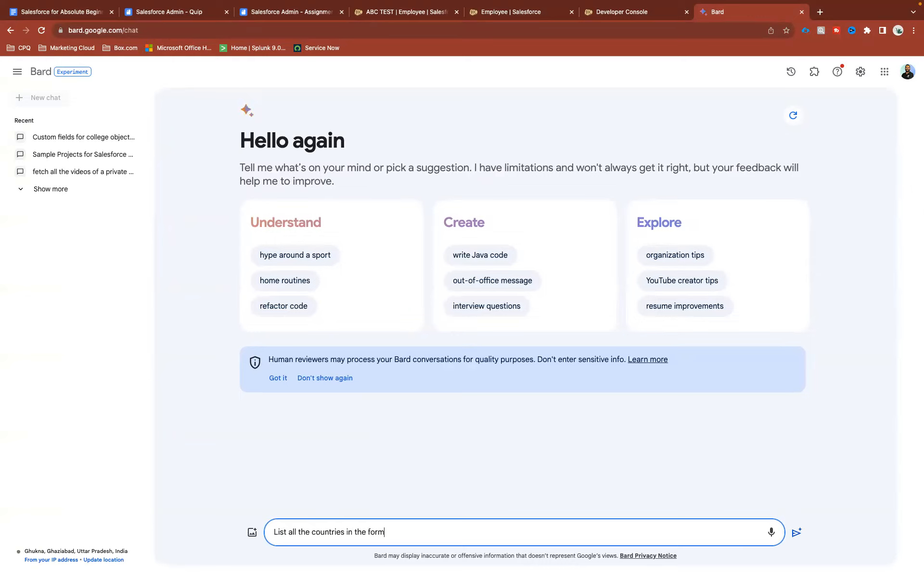
pyautogui.write(' of table')
pyautogui.press('Return')
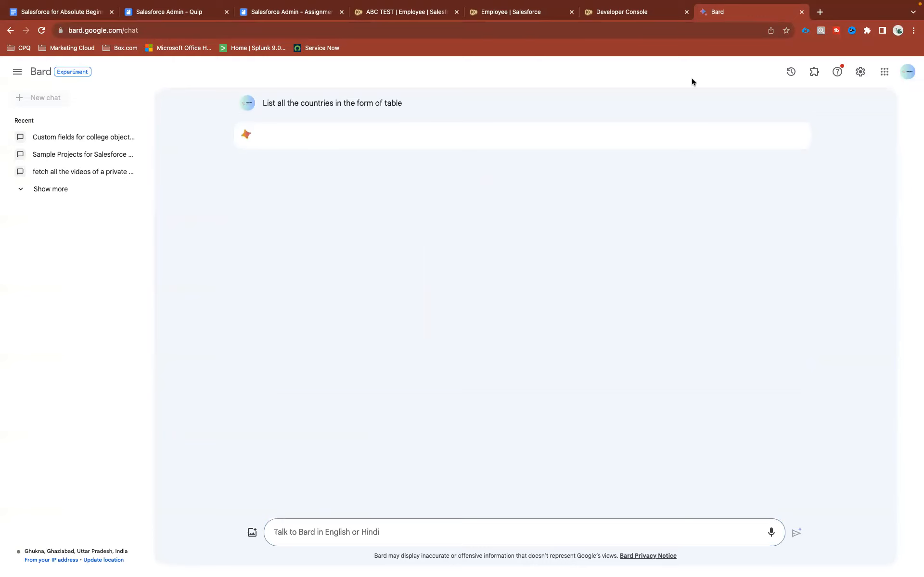
# Search Google in a new browser tab for "all countries list".
pyautogui.click(820, 12)
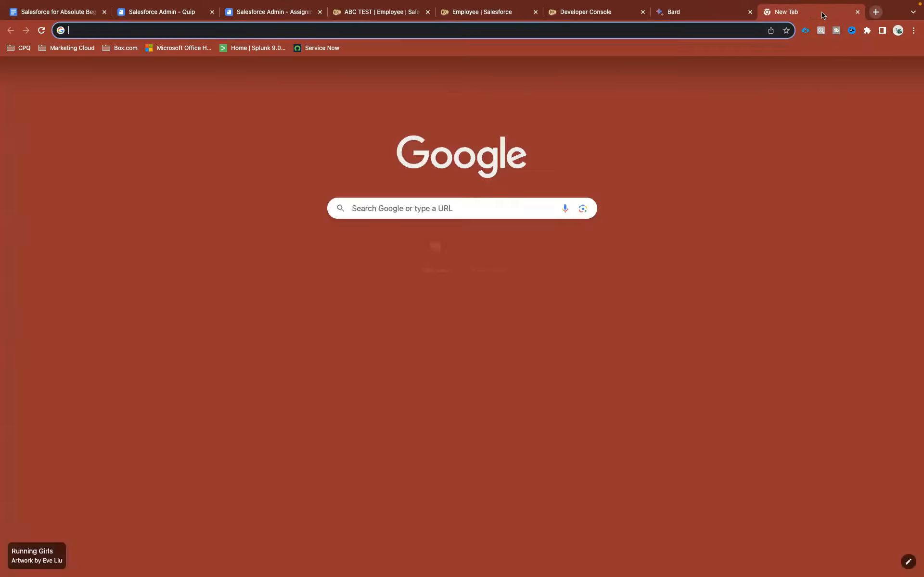
pyautogui.write('all coun')
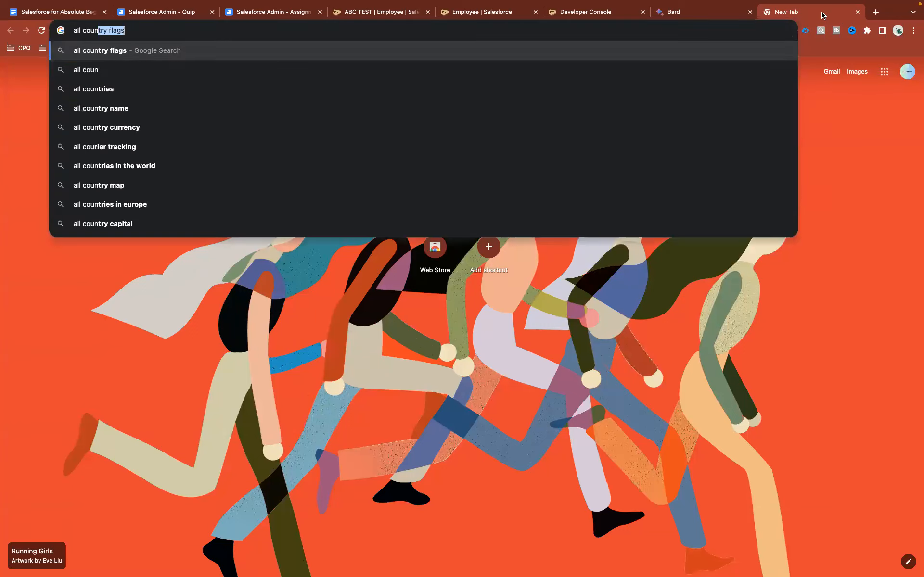
pyautogui.write('tires list')
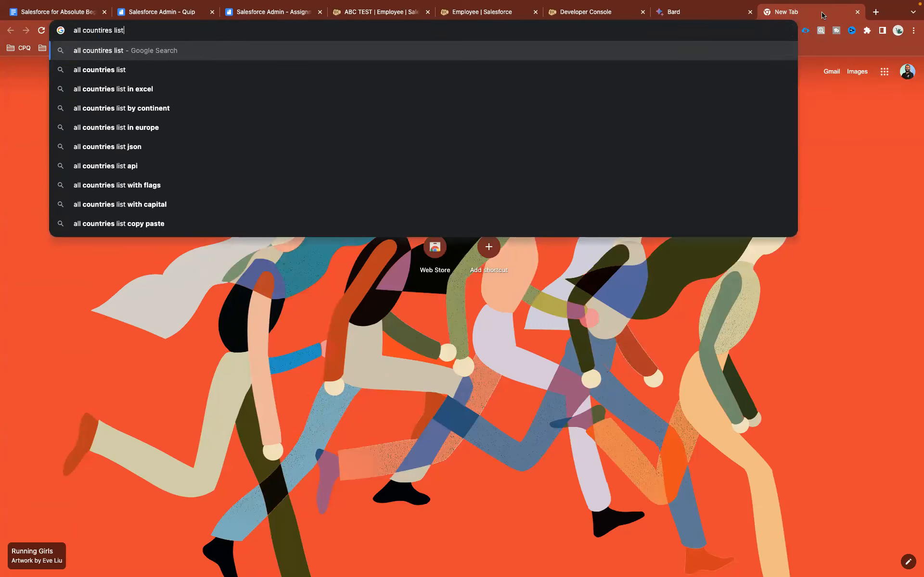
pyautogui.press('Return')
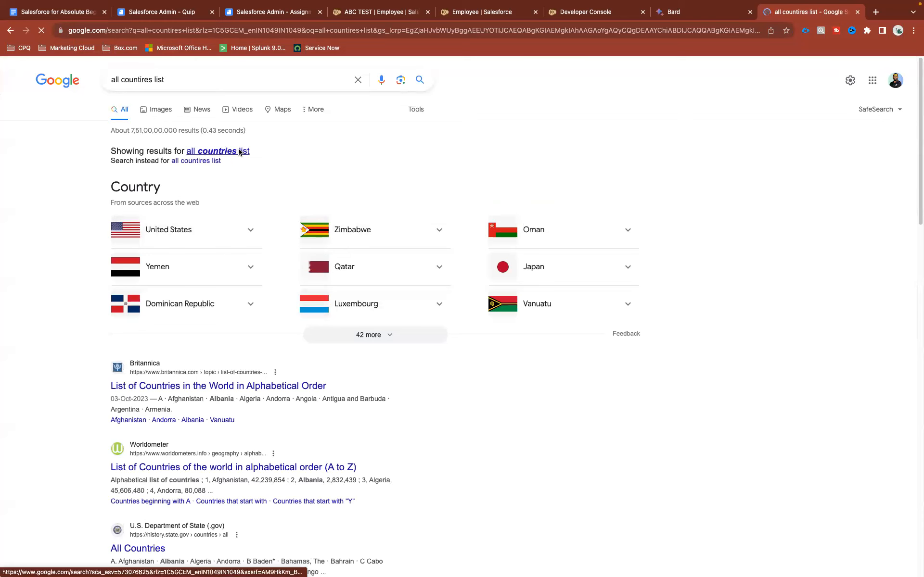
pyautogui.click(238, 152)
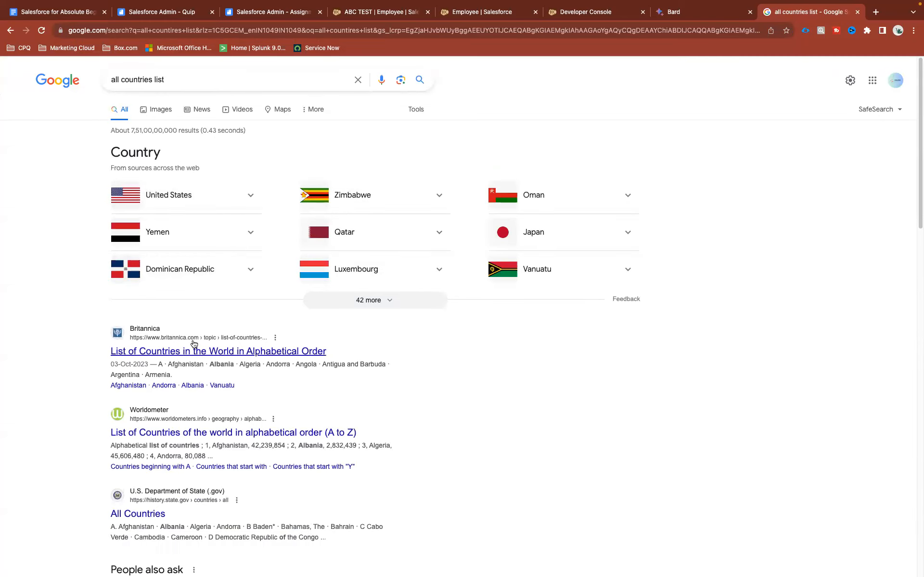
# Open the Britannica and Worldometer country list results in separate tabs and switch to the Britannica page.
pyautogui.keyDown('super'); pyautogui.click(251, 352); pyautogui.keyUp('super')
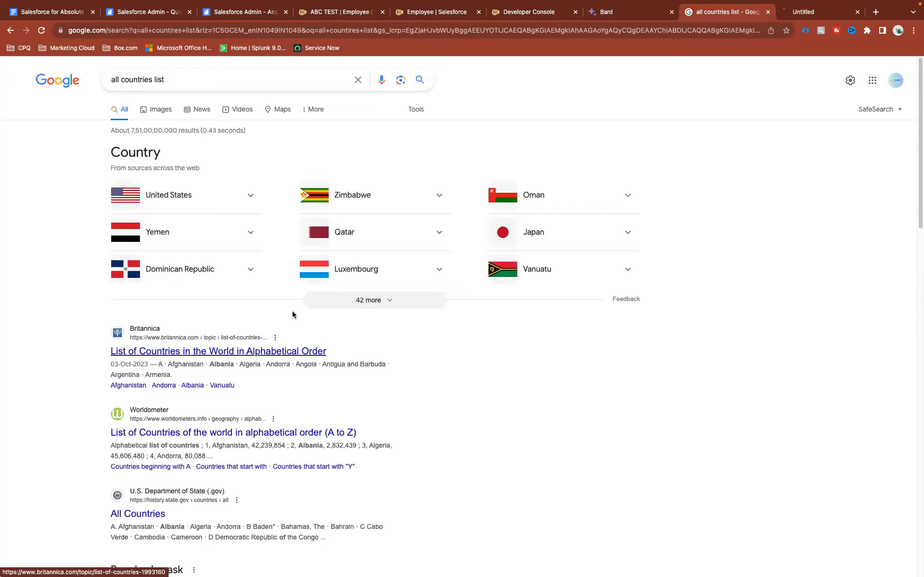
pyautogui.keyDown('super'); pyautogui.click(198, 433); pyautogui.keyUp('super')
pyautogui.scroll(-2, 437, 390)
pyautogui.click(729, 12)
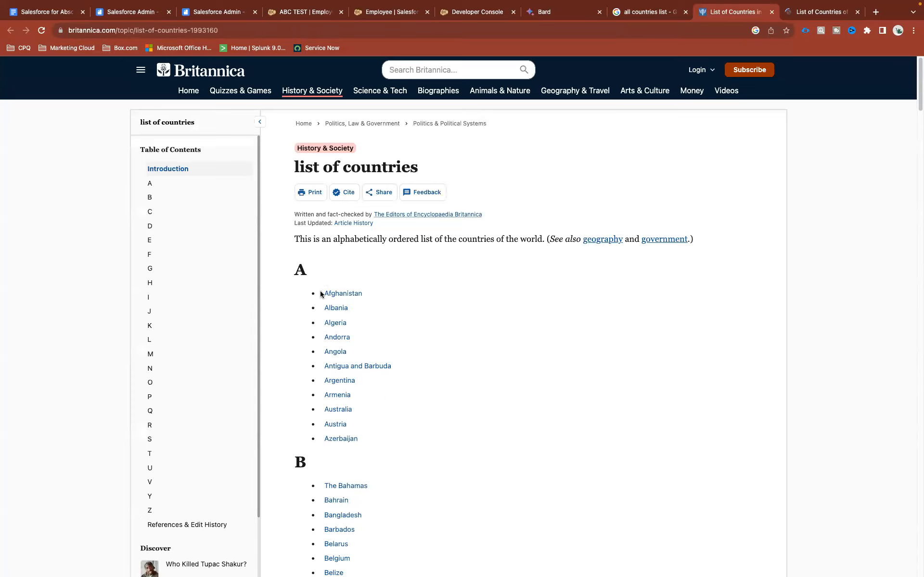
# Review Britannica's alphabetical list of countries from A to Z, selecting the A and B groups to check how the names can be copied.
pyautogui.moveTo(363, 439); pyautogui.dragTo(323, 292)
pyautogui.scroll(-5, 331, 413)
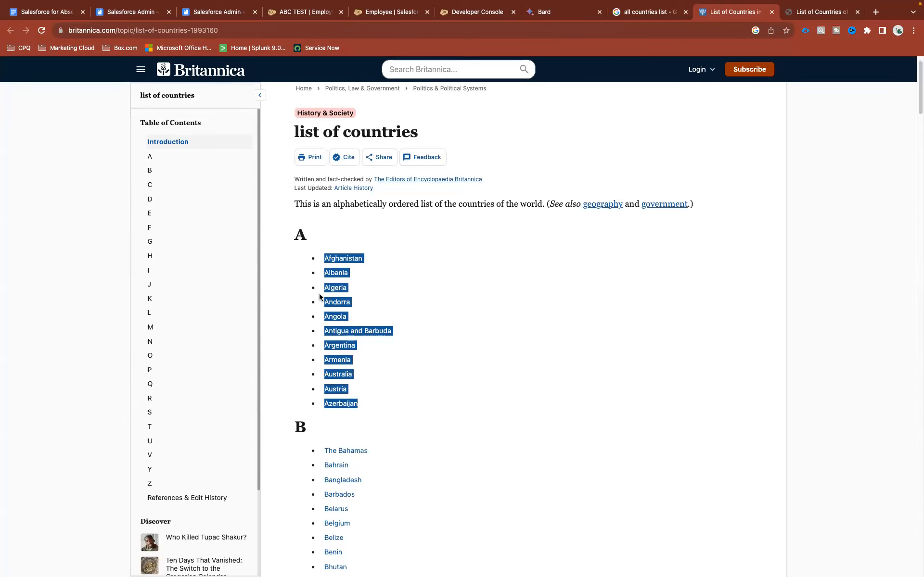
pyautogui.moveTo(352, 450); pyautogui.dragTo(321, 216)
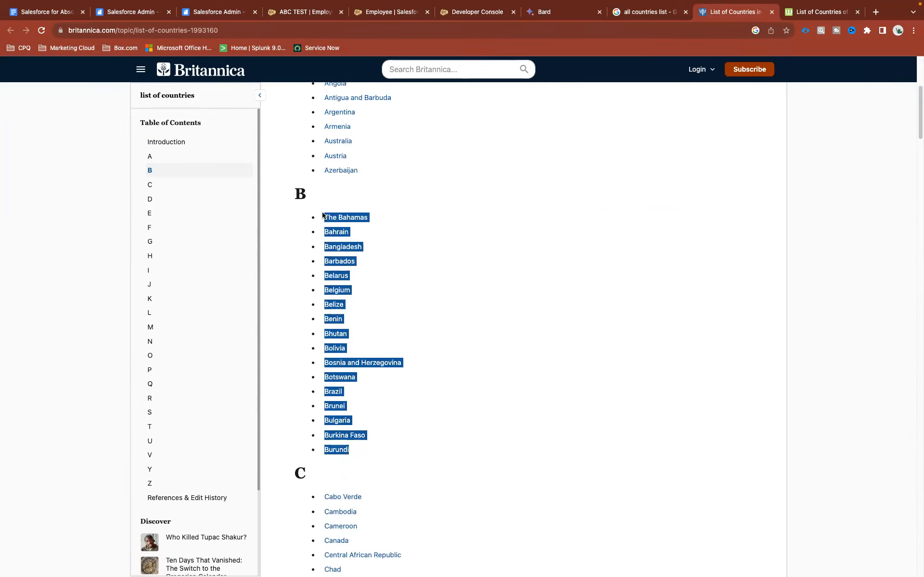
pyautogui.scroll(-10, 323, 214)
pyautogui.scroll(-10, 370, 219)
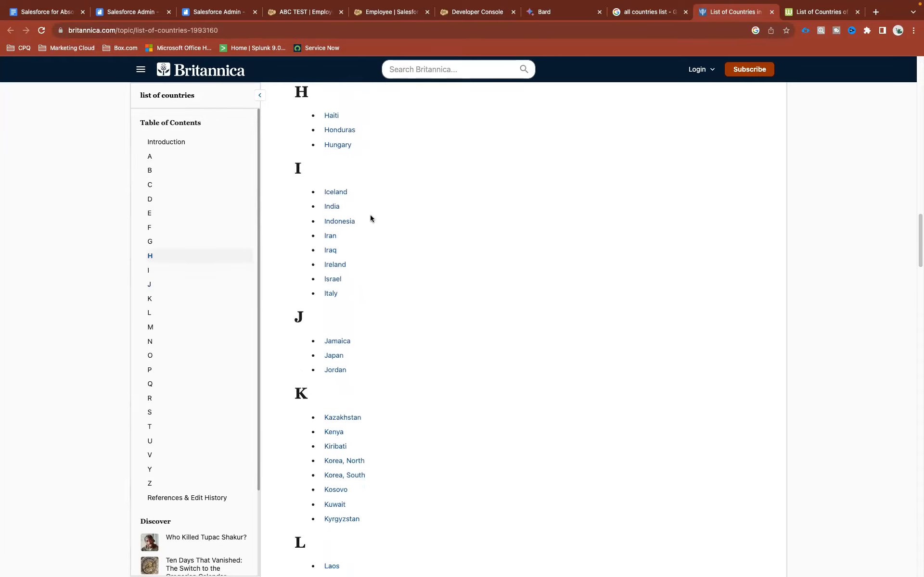
pyautogui.scroll(-5, 371, 218)
pyautogui.scroll(-20, 370, 219)
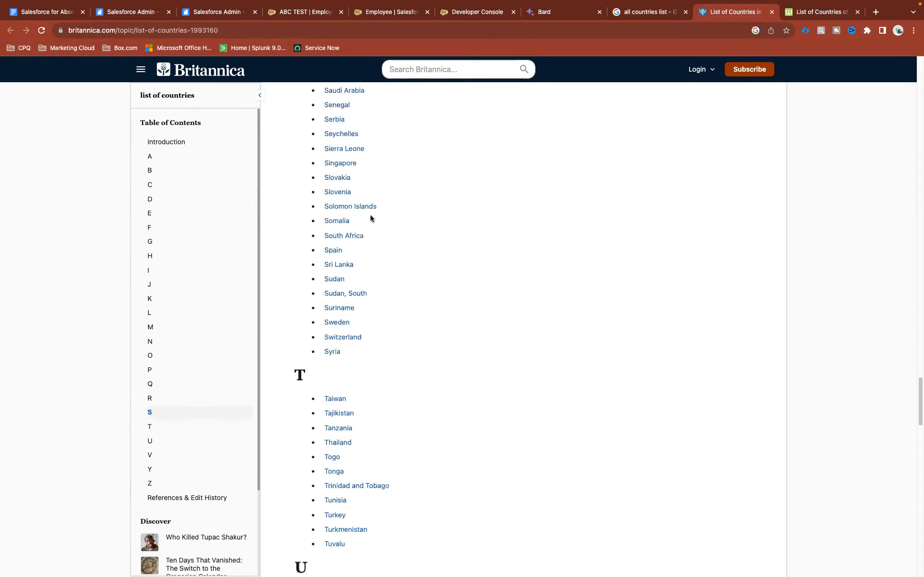
pyautogui.scroll(6, 370, 225)
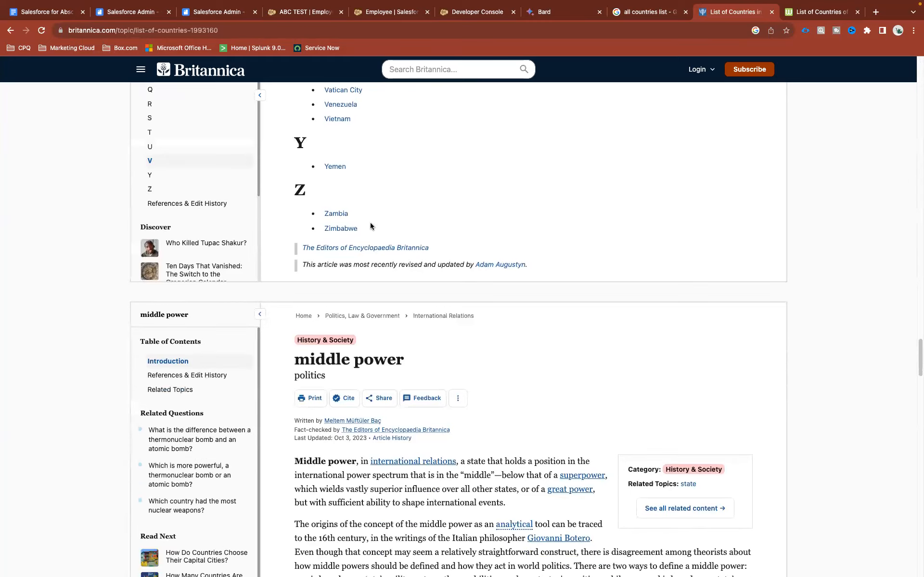
pyautogui.scroll(-8, 371, 226)
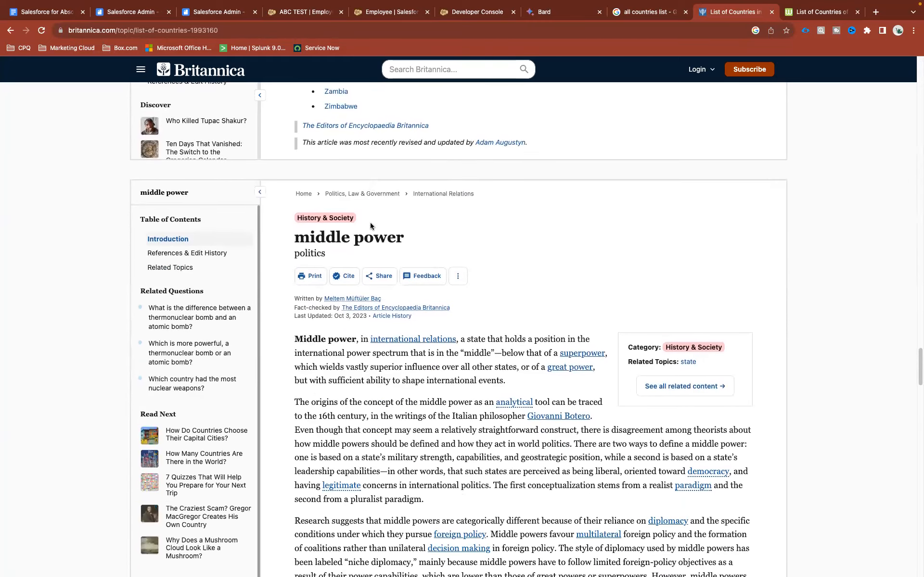
pyautogui.scroll(10, 371, 223)
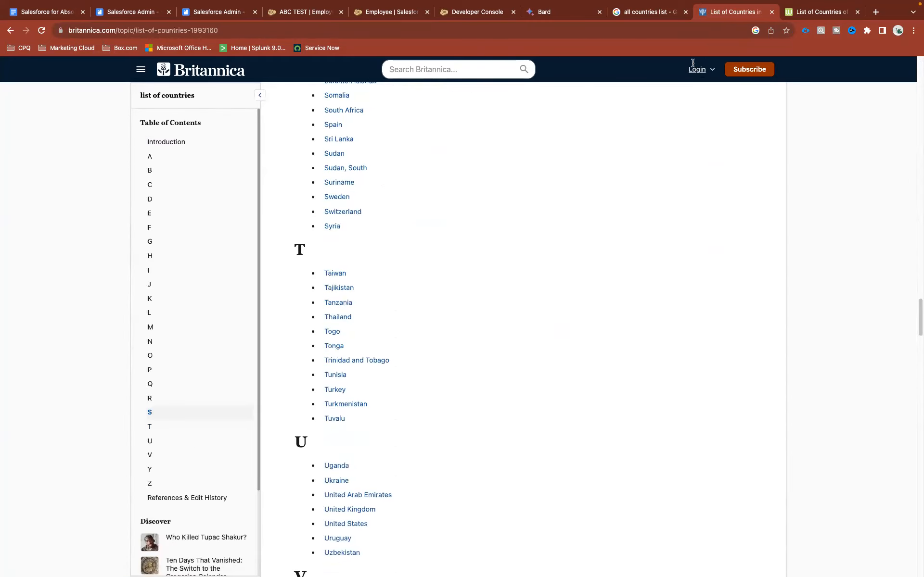
# Switch to Bard, look through its country table, and open both GitHub sources in new browser tabs.
pyautogui.click(567, 12)
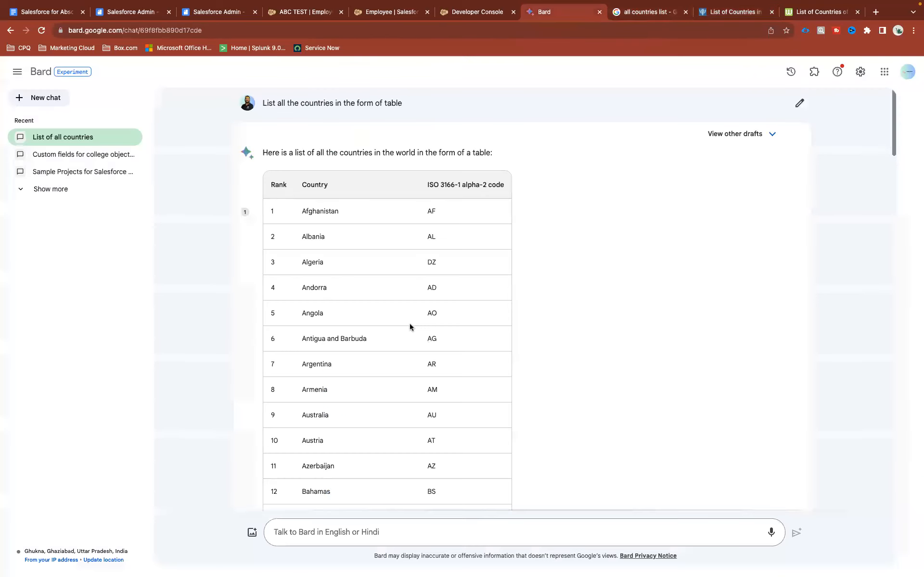
pyautogui.scroll(-10, 408, 323)
pyautogui.scroll(-15, 409, 323)
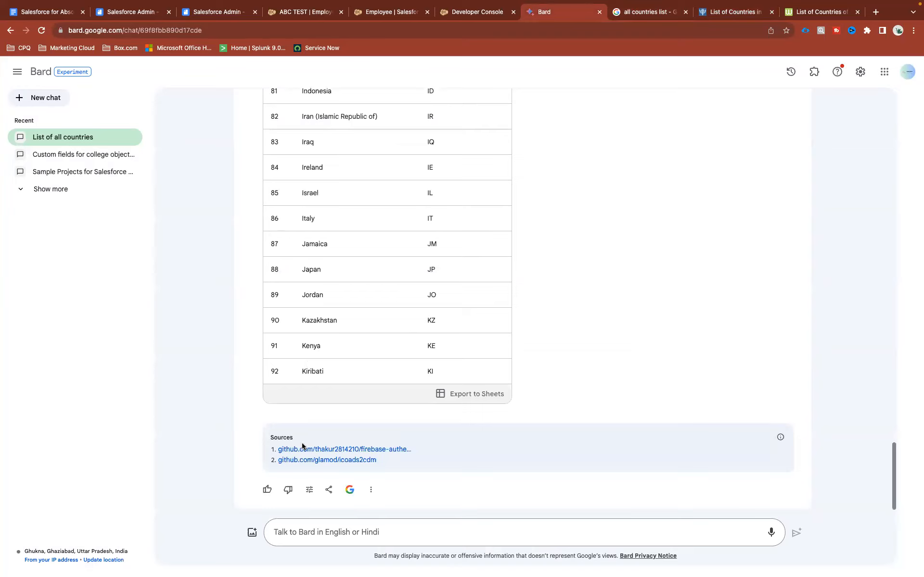
pyautogui.doubleClick(273, 435)
pyautogui.keyDown('super'); pyautogui.click(306, 449); pyautogui.keyUp('super')
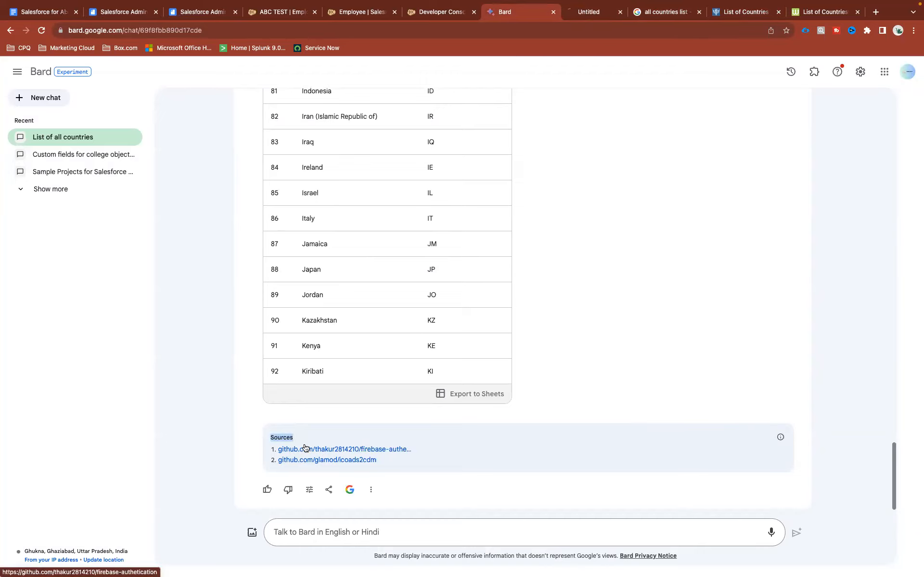
pyautogui.keyDown('super'); pyautogui.click(333, 460); pyautogui.keyUp('super')
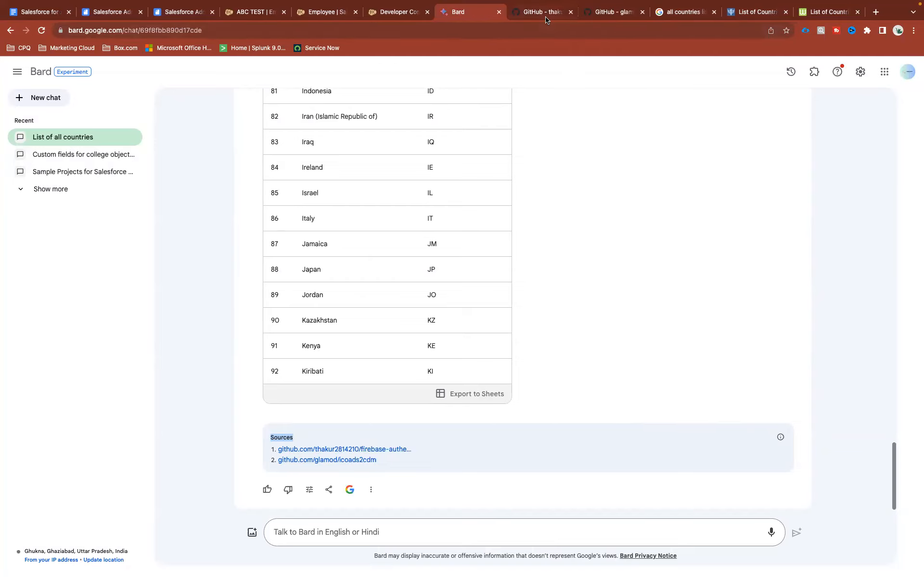
# Examine the two GitHub source repositories for country data, close their tabs, and return to Bard's table.
pyautogui.click(546, 18)
pyautogui.scroll(-15, 342, 332)
pyautogui.scroll(-5, 341, 332)
pyautogui.scroll(20, 266, 449)
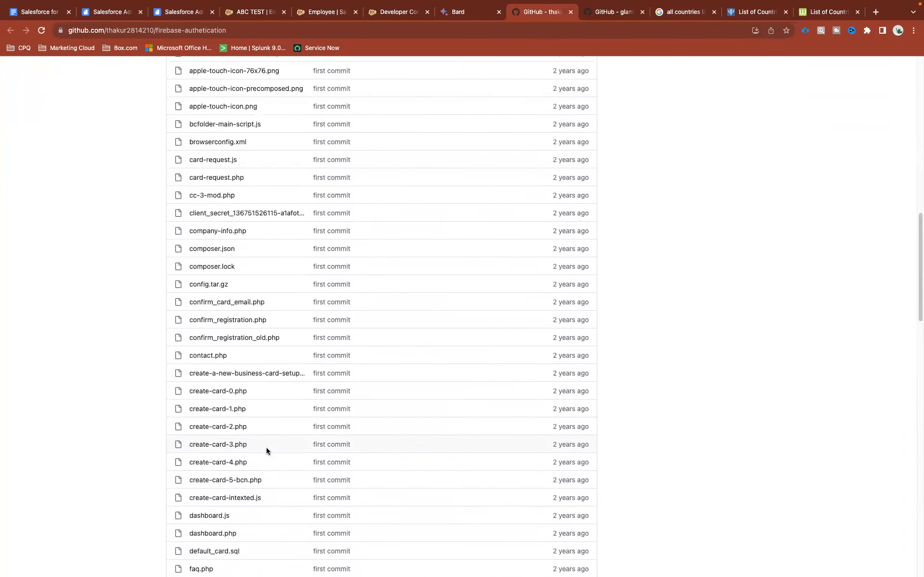
pyautogui.scroll(10, 267, 447)
pyautogui.press('super+w')
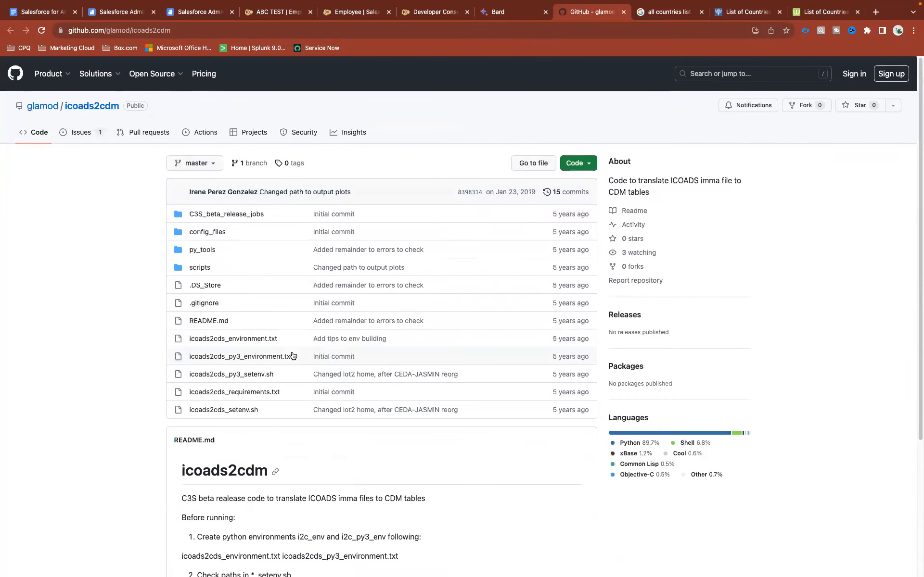
pyautogui.scroll(-5, 292, 355)
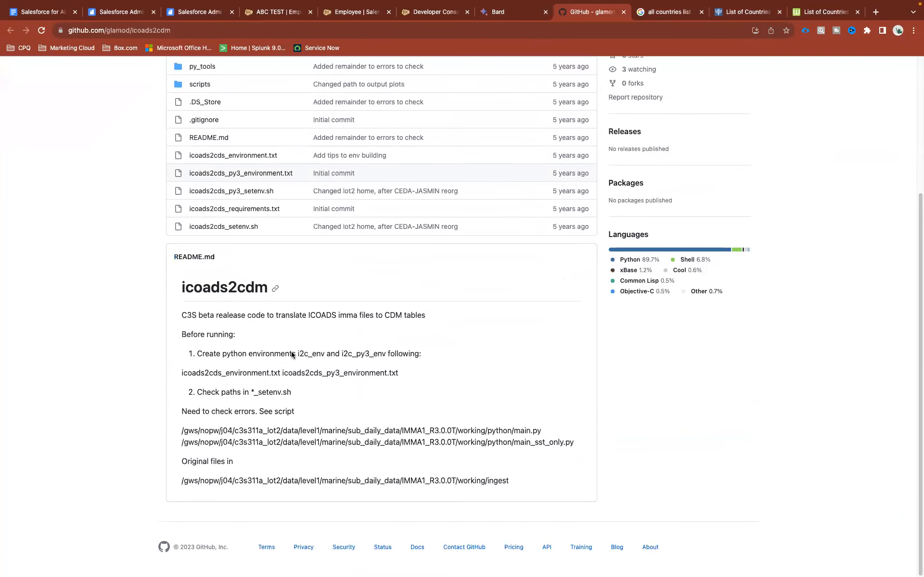
pyautogui.scroll(6, 319, 354)
pyautogui.press('super+w')
pyautogui.moveTo(323, 380); pyautogui.dragTo(305, 193)
pyautogui.click(628, 310)
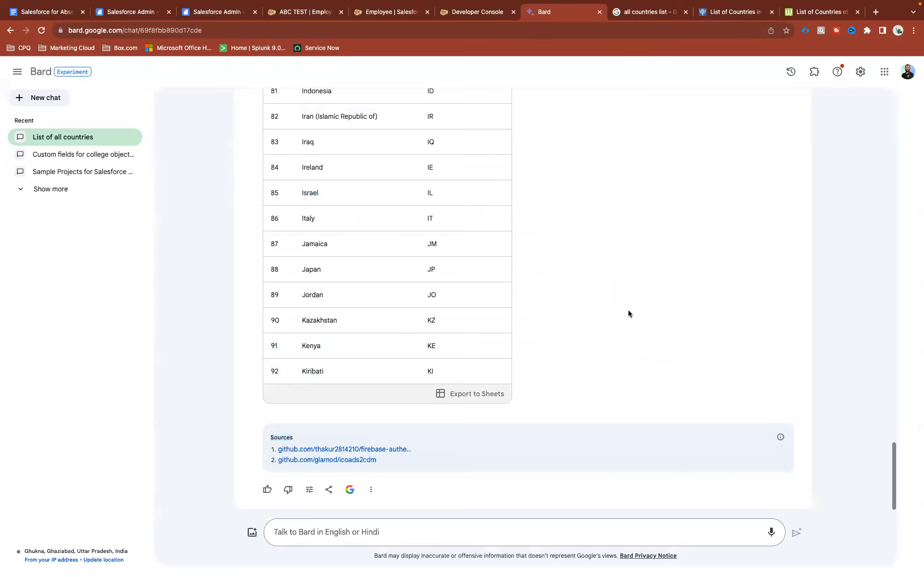
# Export Bard's country table to Google Sheets and open the new spreadsheet.
pyautogui.click(479, 396)
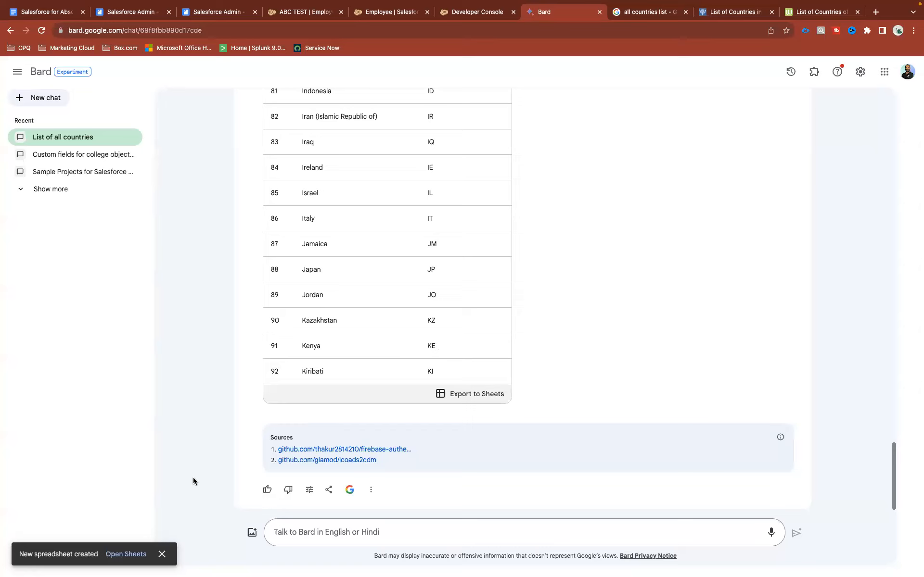
pyautogui.click(126, 556)
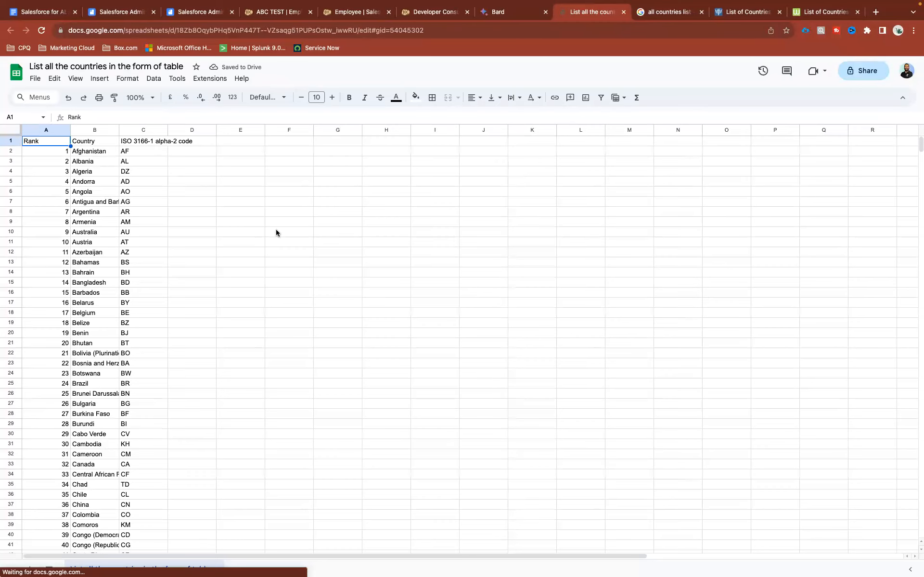
pyautogui.click(515, 11)
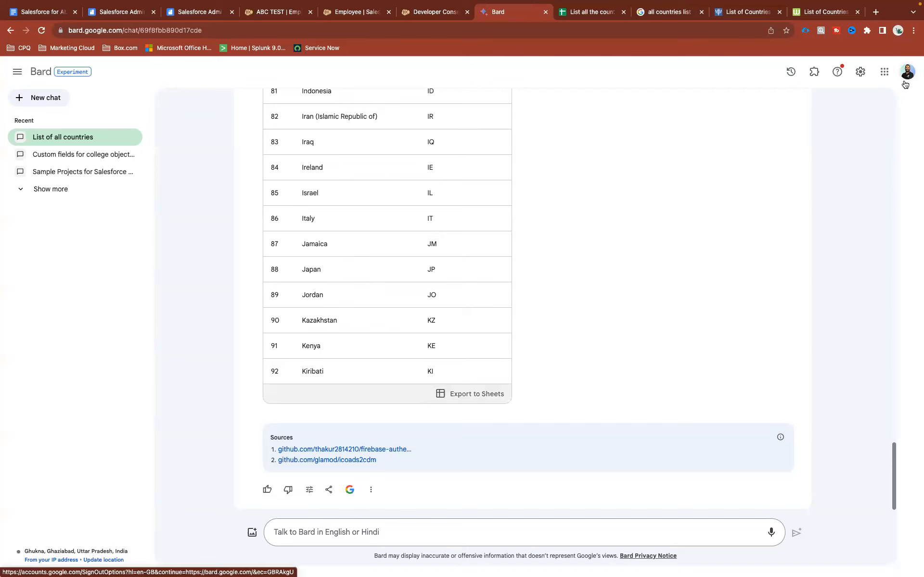
pyautogui.click(592, 12)
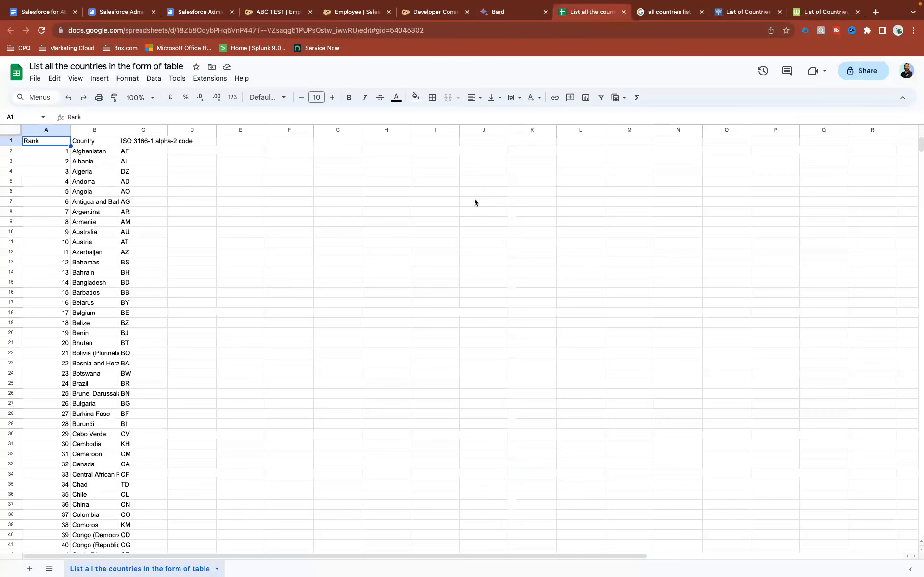
# Fit the sheet's columns to their contents and copy the country names in B2:B93.
pyautogui.click(11, 130)
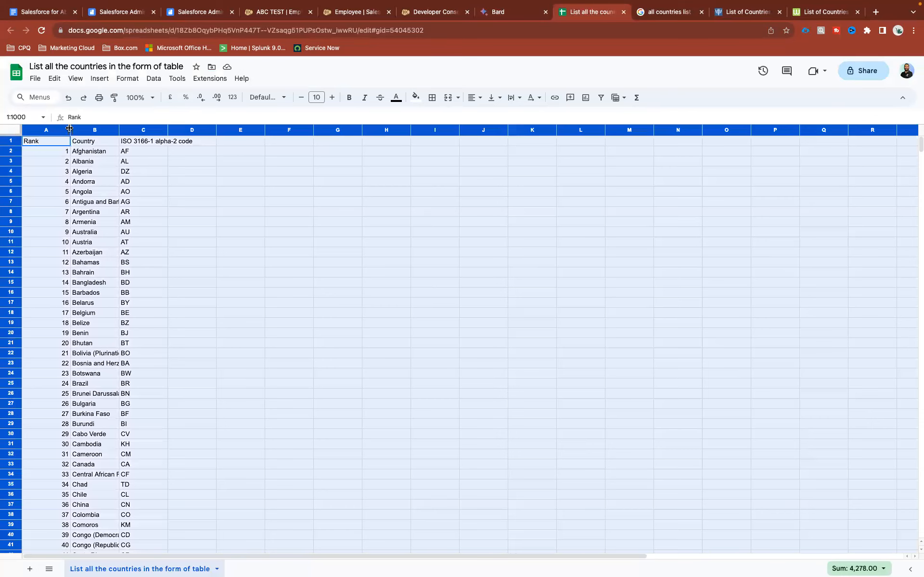
pyautogui.doubleClick(70, 130)
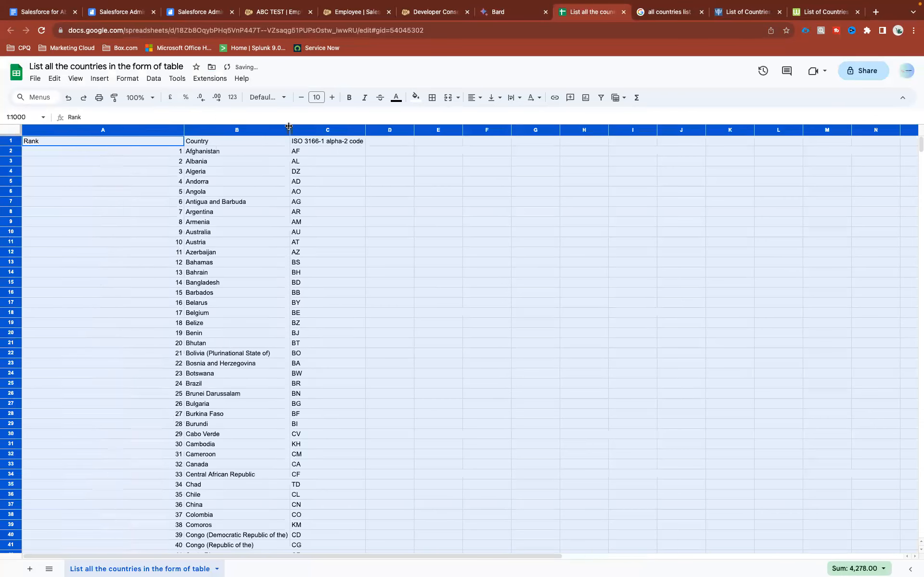
pyautogui.click(229, 154)
pyautogui.scroll(-1, 232, 361)
pyautogui.scroll(-20, 232, 361)
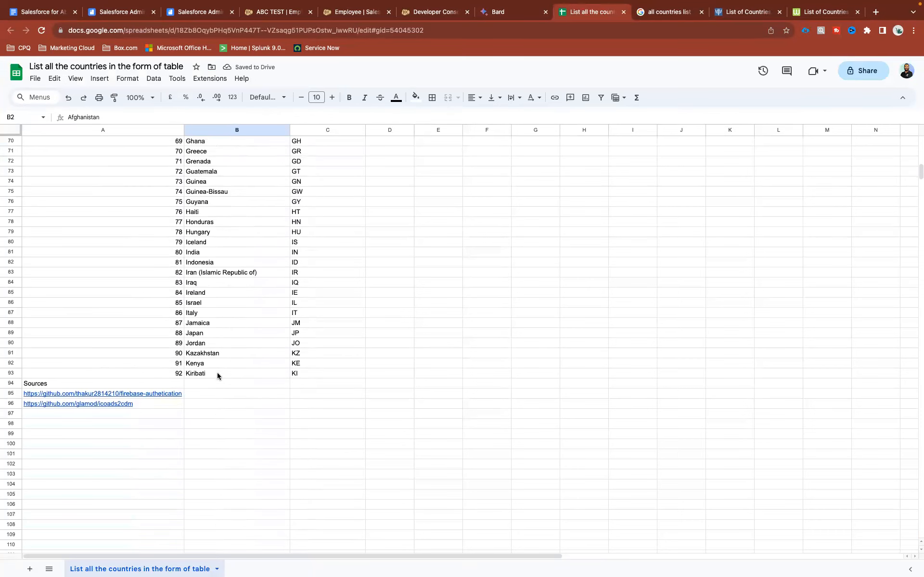
pyautogui.keyDown('shift'); pyautogui.click(218, 374); pyautogui.keyUp('shift')
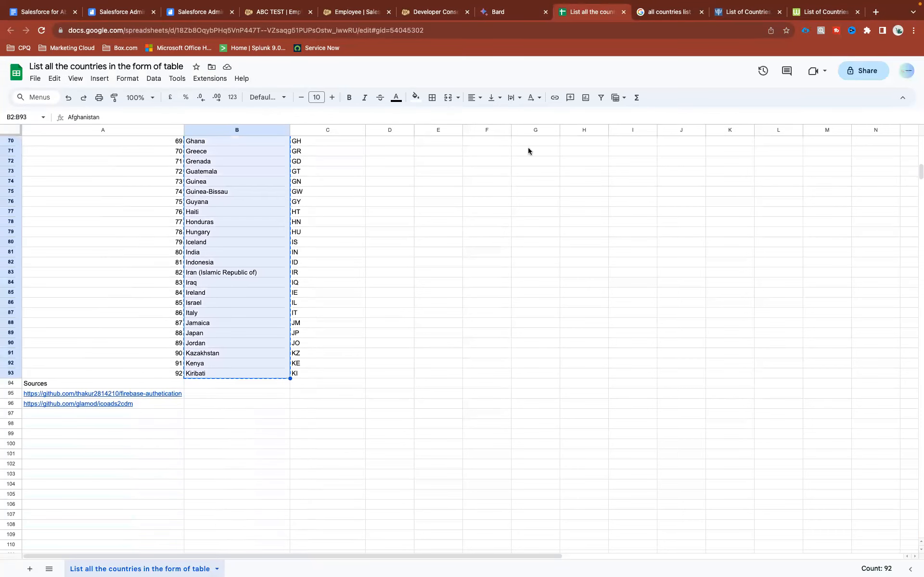
# Switch to the Salesforce new field page and paste the copied country names as the Country picklist's values.
pyautogui.click(335, 11)
pyautogui.click(313, 301)
pyautogui.hotkey('ctrl', 'v')
pyautogui.scroll(15, 399, 319)
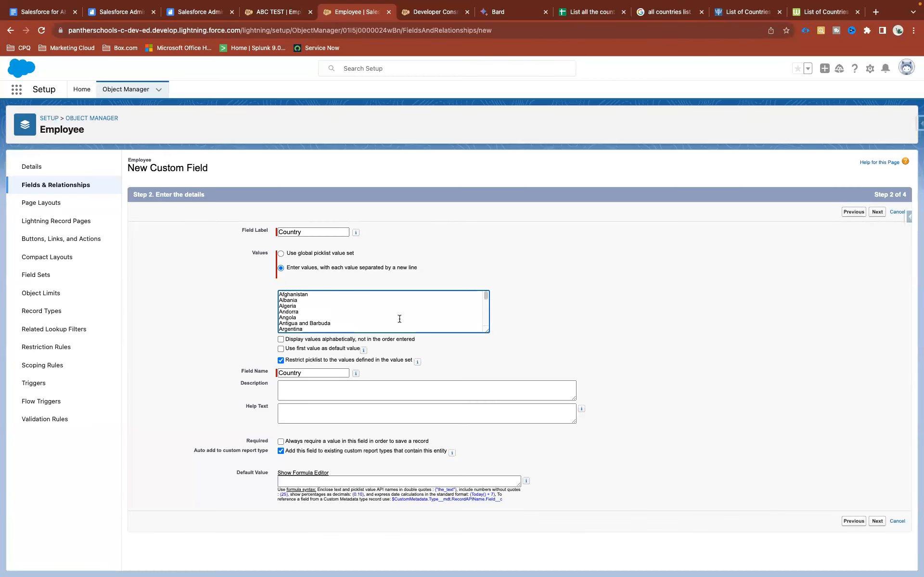
pyautogui.click(573, 329)
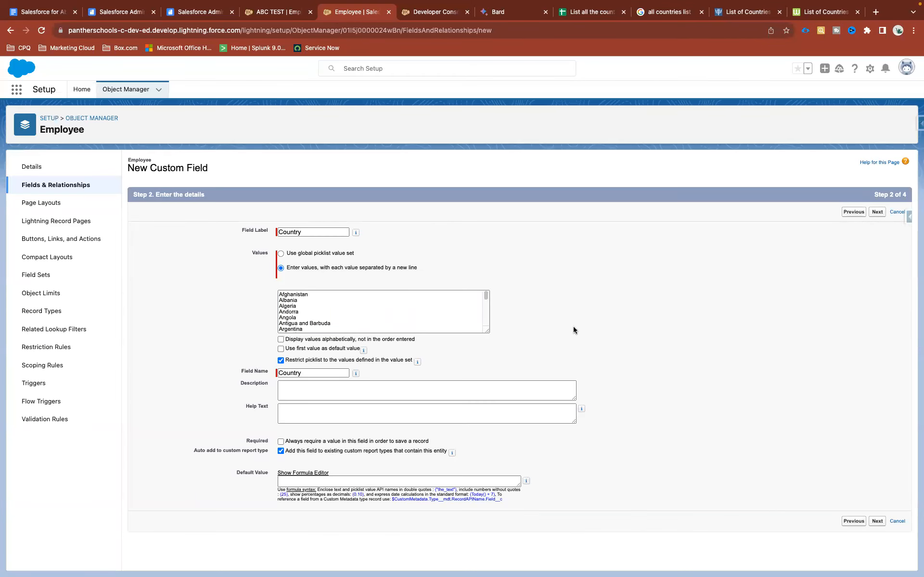
# Complete the Country field's field-level security and page layout stages, keeping it on Employee Layout, and save the field.
pyautogui.click(876, 213)
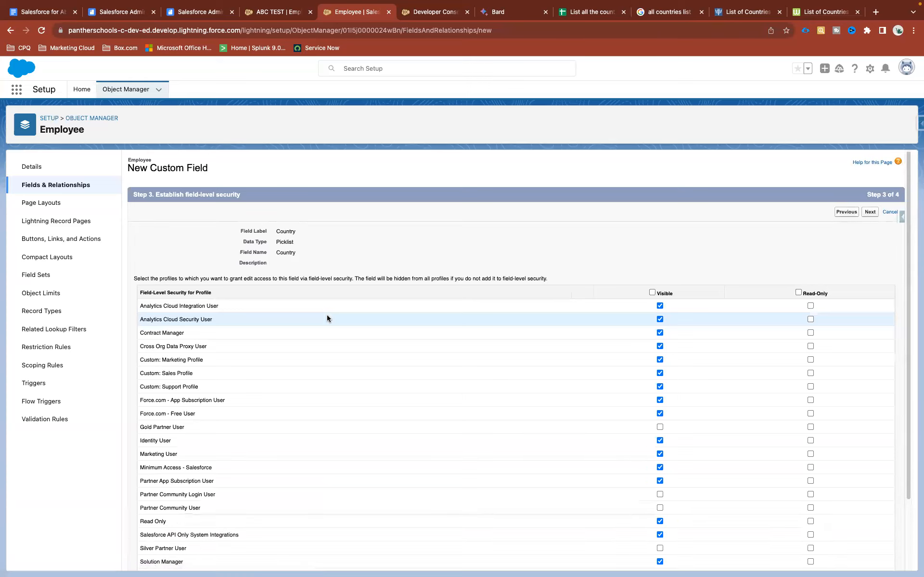
pyautogui.click(652, 292)
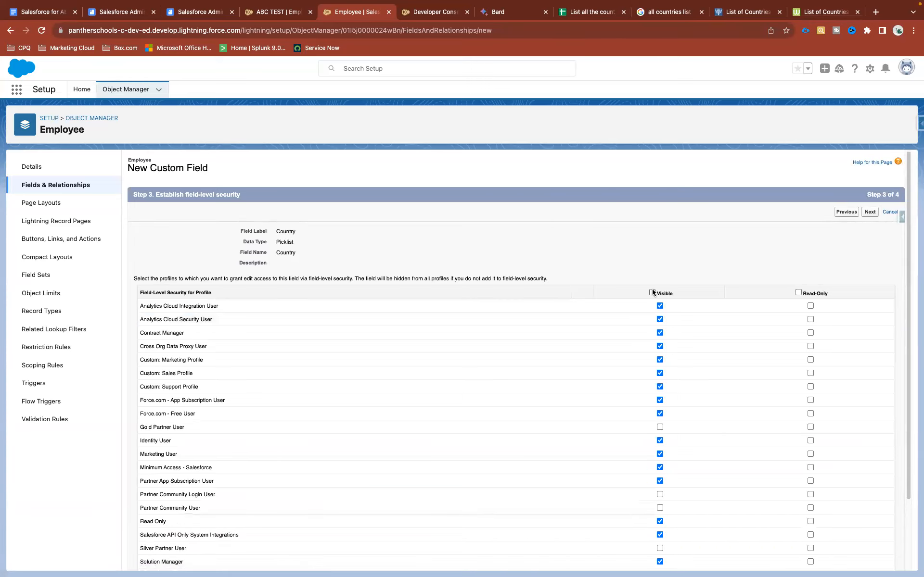
pyautogui.scroll(-2, 711, 311)
pyautogui.scroll(2, 711, 312)
pyautogui.click(870, 212)
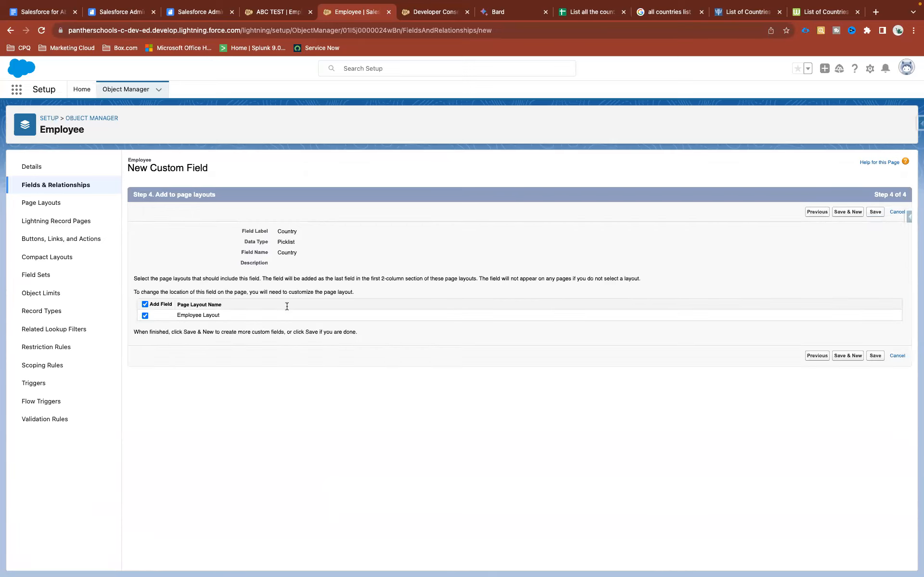
pyautogui.click(870, 214)
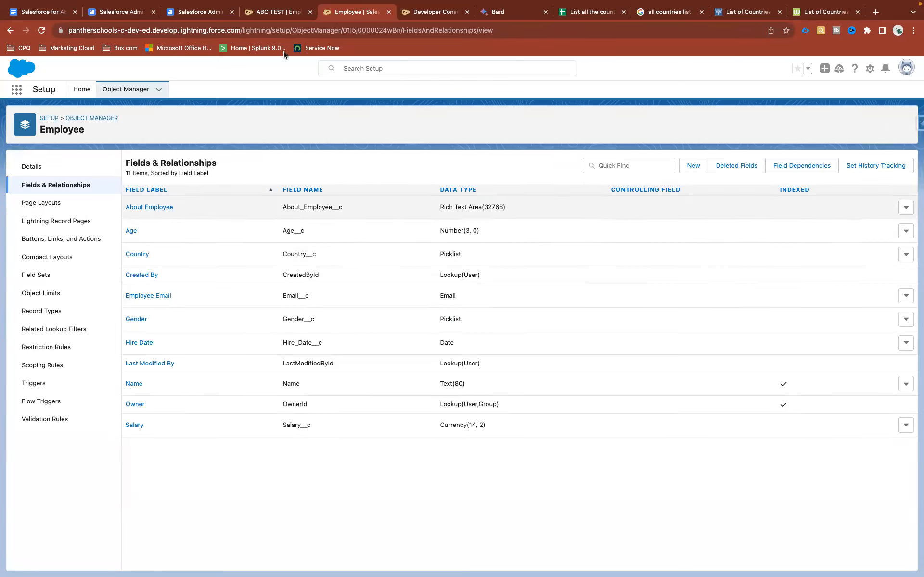
# Switch to the ABC TEST employee record and reload the page.
pyautogui.click(274, 17)
pyautogui.rightClick(265, 133)
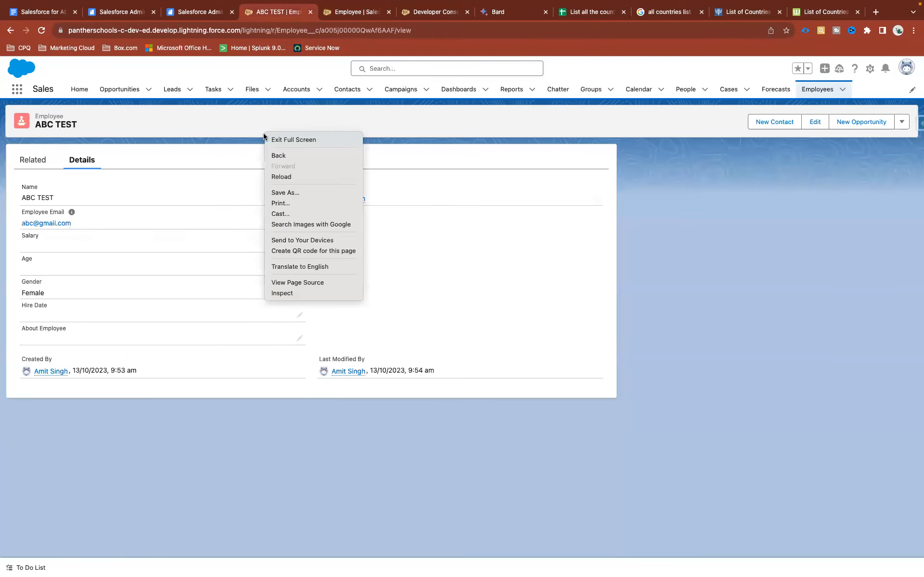
pyautogui.click(285, 180)
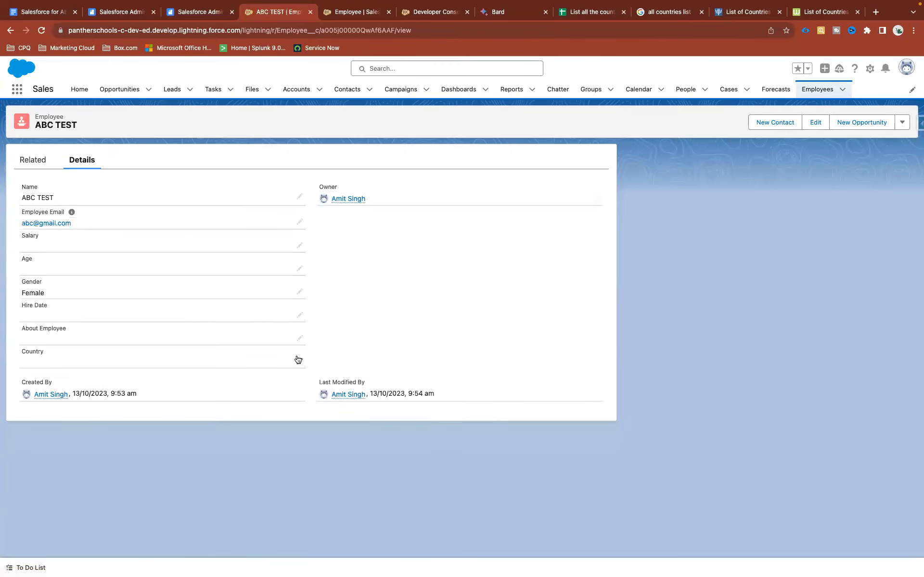
# Set the employee record's Country to India and save the record.
pyautogui.click(298, 359)
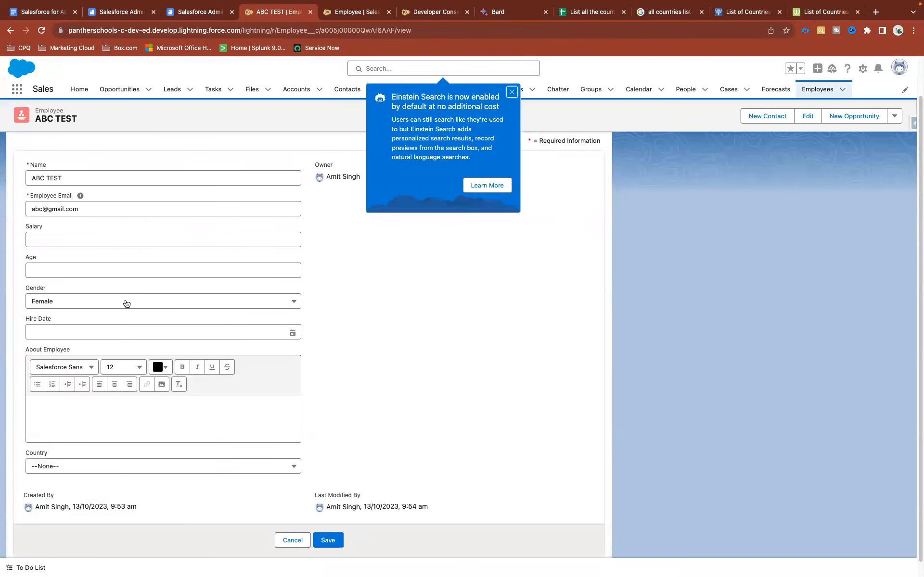
pyautogui.click(103, 467)
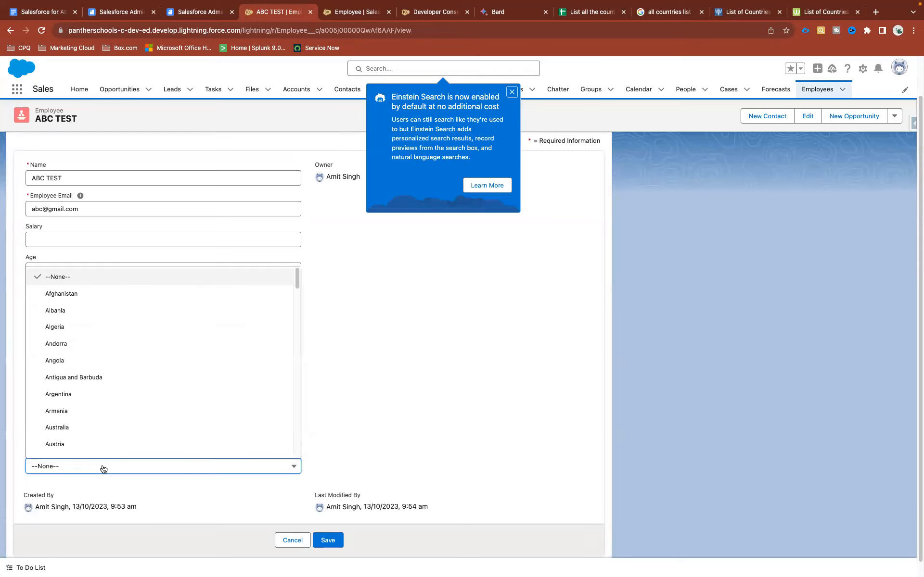
pyautogui.write('in')
pyautogui.press('Return')
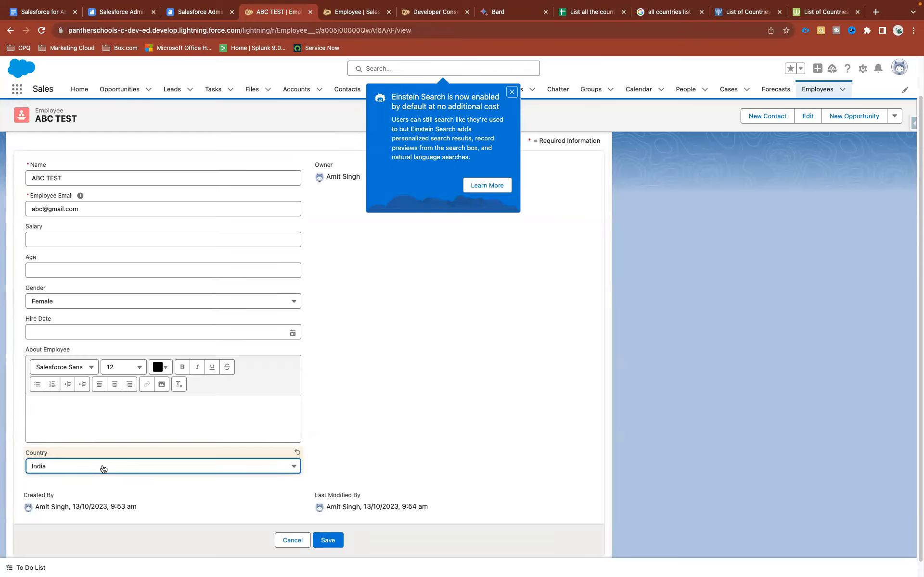
pyautogui.click(320, 542)
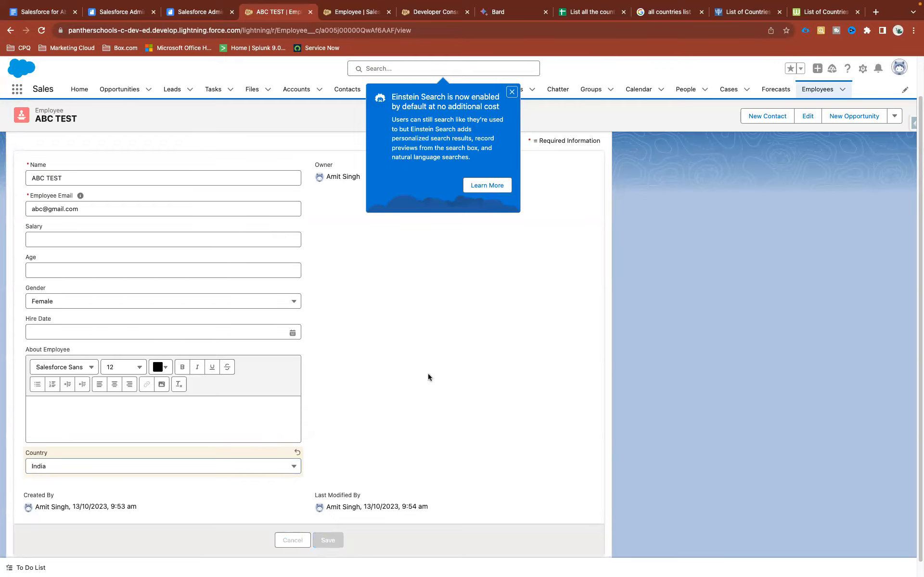
# Dismiss the Einstein Search notice, open the Object Manager in Setup, and start creating a new custom object.
pyautogui.click(515, 92)
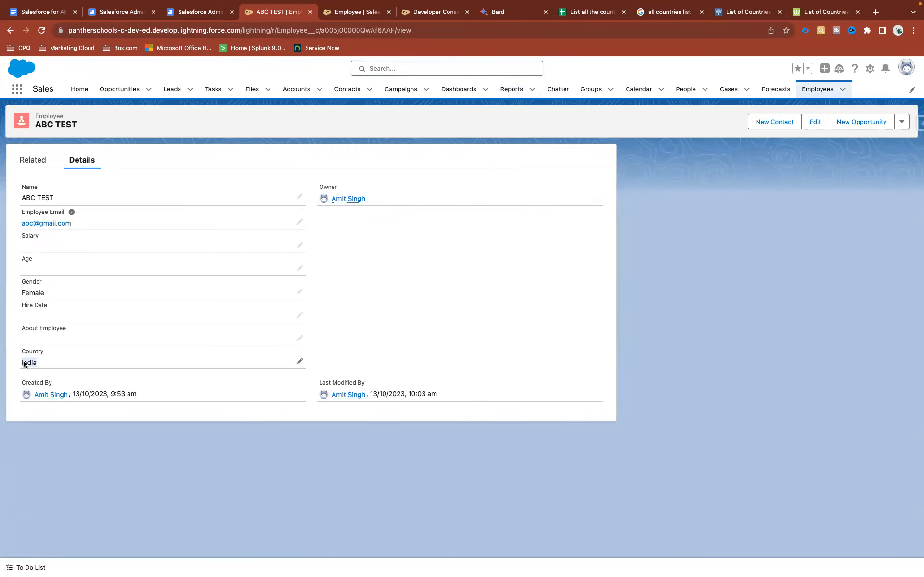
pyautogui.moveTo(65, 118); pyautogui.dragTo(35, 117)
pyautogui.click(869, 68)
pyautogui.click(825, 96)
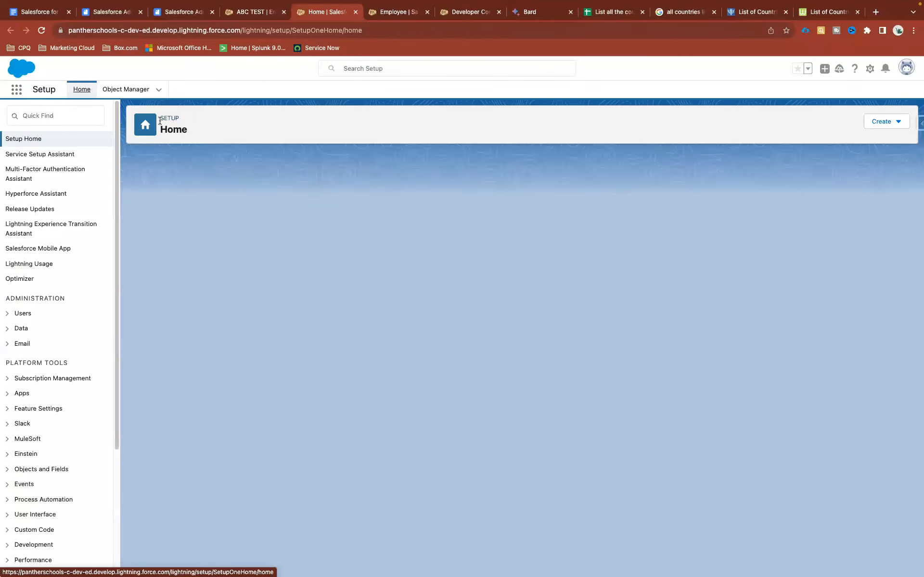
pyautogui.click(123, 90)
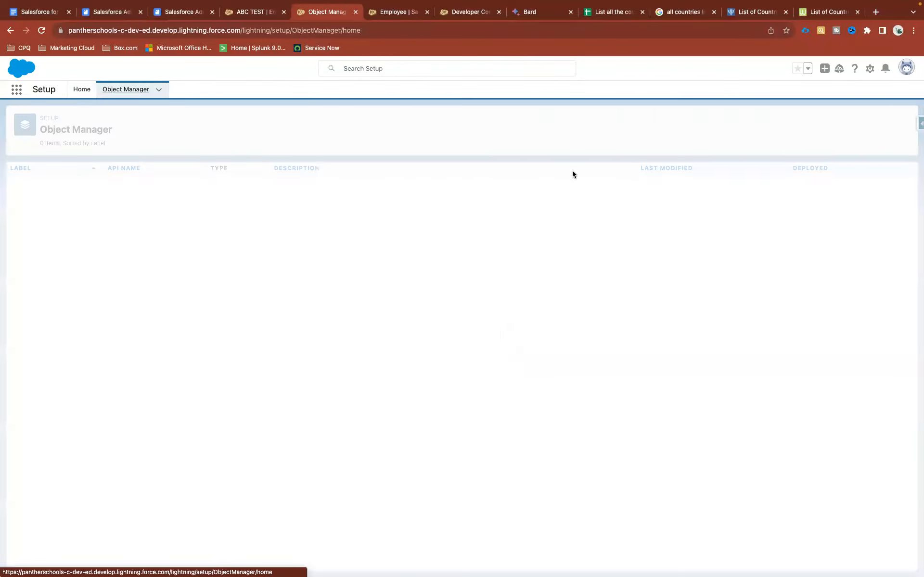
pyautogui.click(894, 121)
pyautogui.click(851, 146)
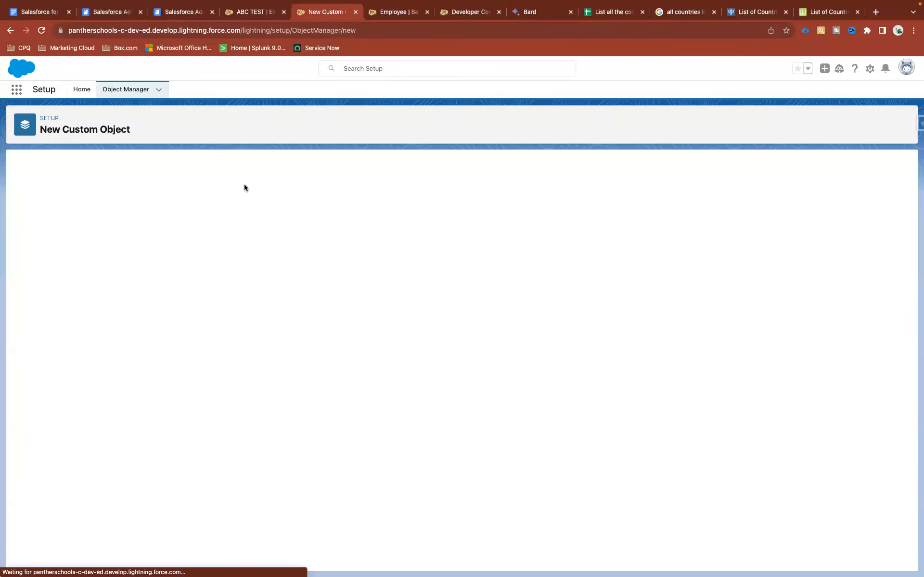
# Label the new custom object Customer and give it the plural label Customers.
pyautogui.click(201, 243)
pyautogui.write('Customer')
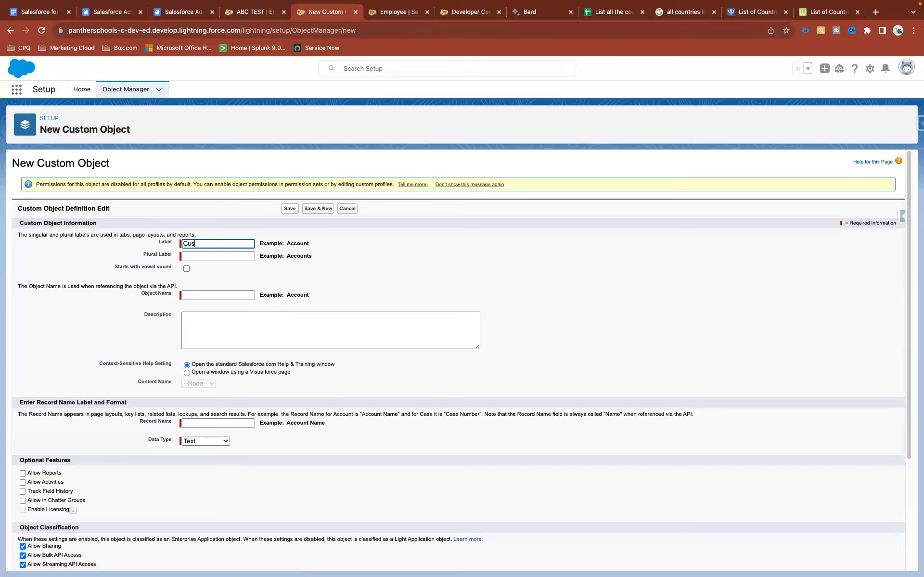
pyautogui.press('Tab')
pyautogui.doubleClick(203, 245)
pyautogui.press('super+c')
pyautogui.click(207, 258)
pyautogui.press('super+v')
pyautogui.write('s')
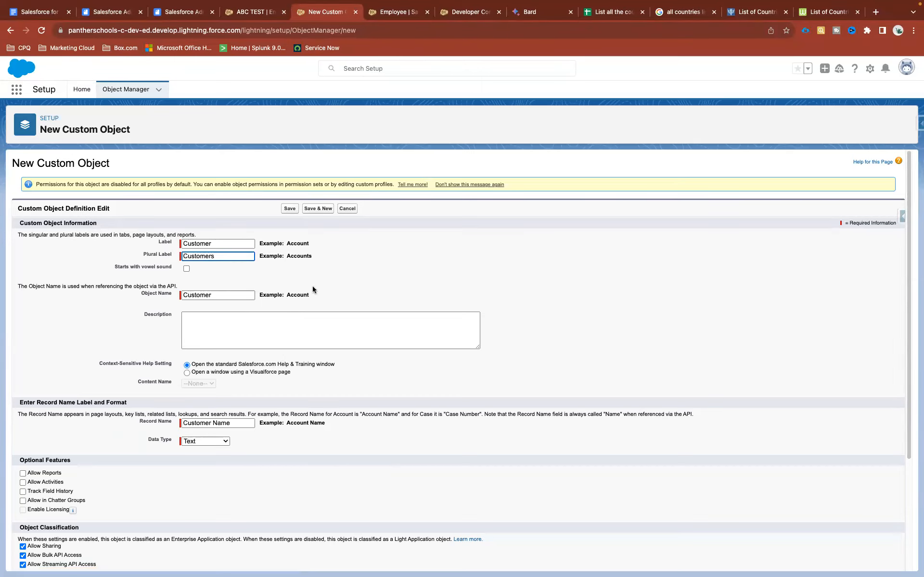
# Change the object's record name to Name and keep its data type as Text.
pyautogui.scroll(-5, 312, 286)
pyautogui.moveTo(135, 272); pyautogui.dragTo(178, 274)
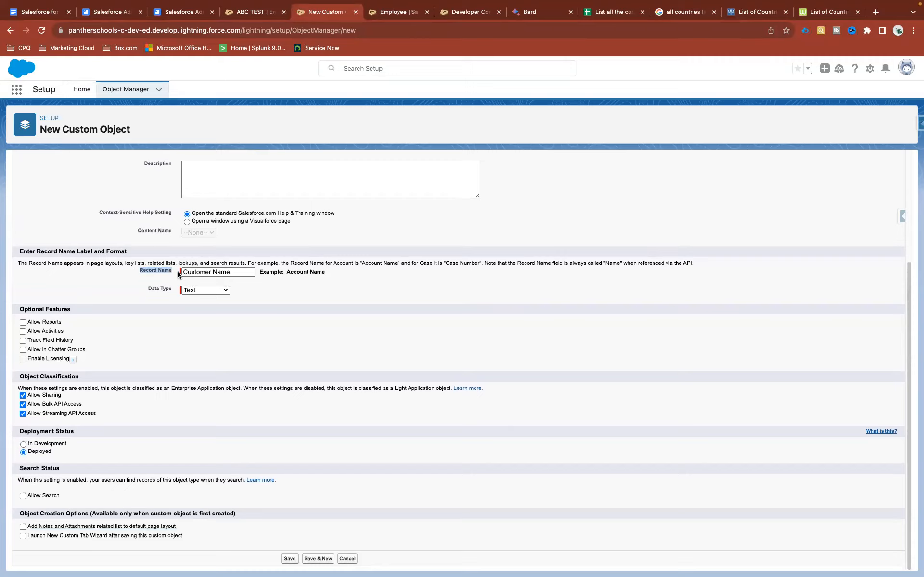
pyautogui.click(135, 273)
pyautogui.tripleClick(217, 272)
pyautogui.press('BackSpace')
pyautogui.moveTo(220, 278); pyautogui.dragTo(24, 251)
pyautogui.click(214, 271)
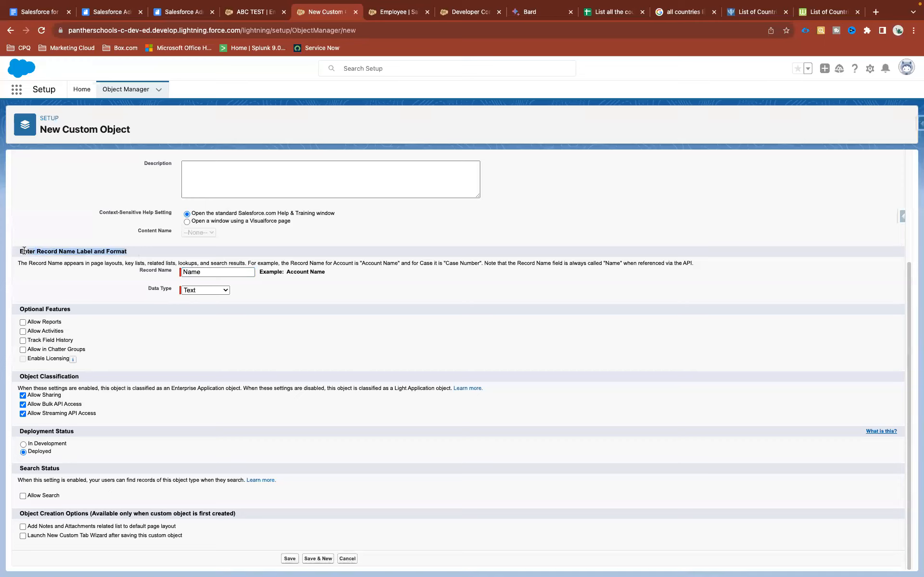
pyautogui.moveTo(212, 271); pyautogui.dragTo(137, 268)
pyautogui.click(204, 290)
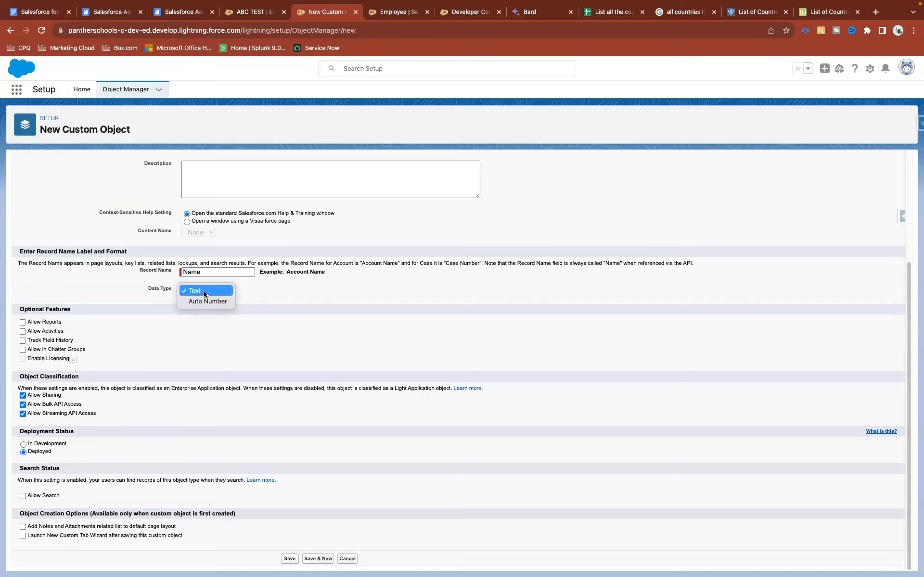
pyautogui.click(204, 291)
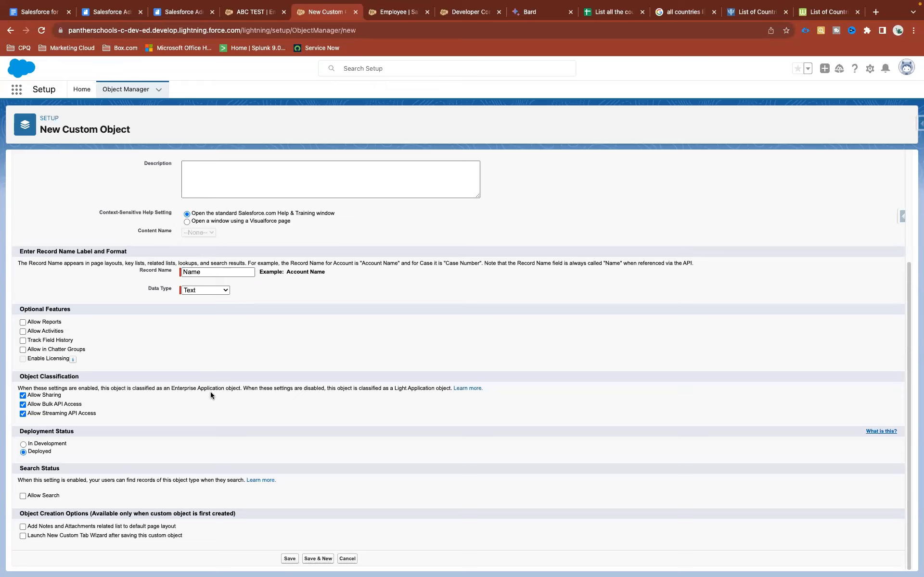
# Enable launching the New Custom Tab Wizard after saving, and save the Customer object.
pyautogui.scroll(5, 210, 392)
pyautogui.moveTo(214, 244); pyautogui.dragTo(149, 248)
pyautogui.click(397, 274)
pyautogui.scroll(-3, 398, 274)
pyautogui.moveTo(29, 538); pyautogui.dragTo(183, 536)
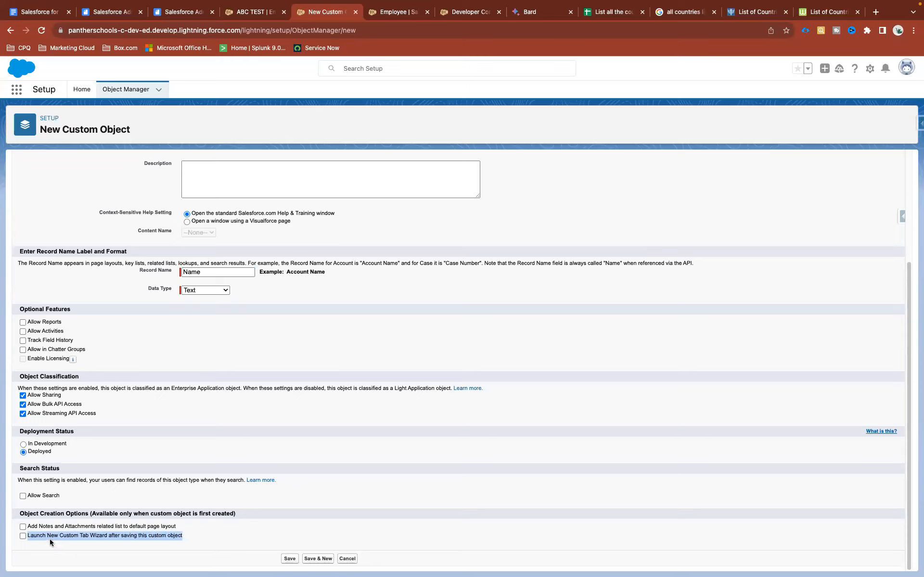
pyautogui.click(23, 535)
pyautogui.click(290, 559)
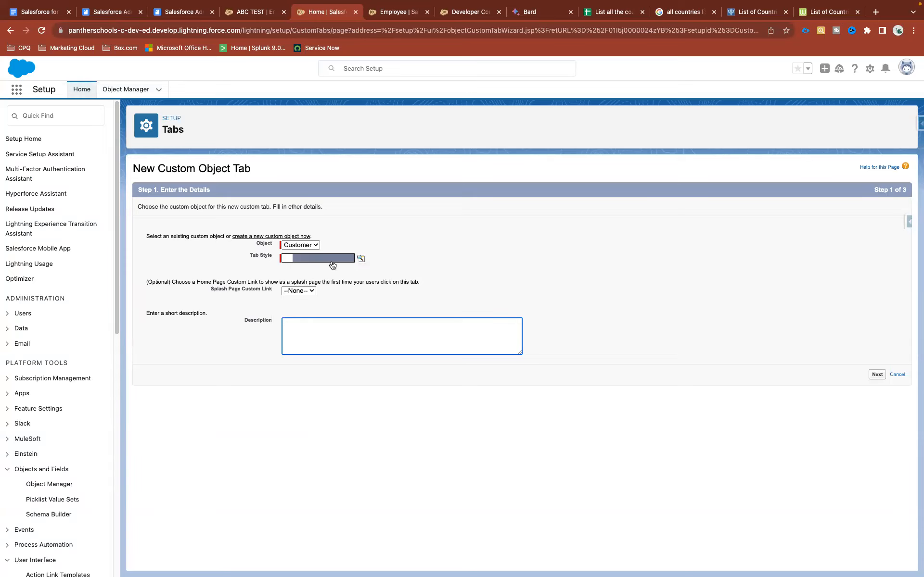
# Give the Customer tab the Bridge style, keep its visibility Default On for all profiles, and save the tab.
pyautogui.click(360, 258)
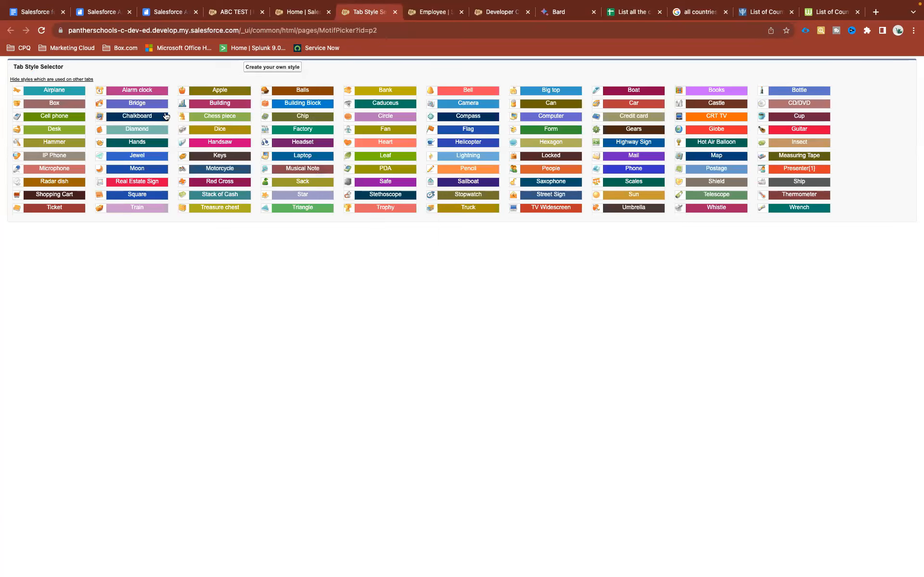
pyautogui.click(126, 104)
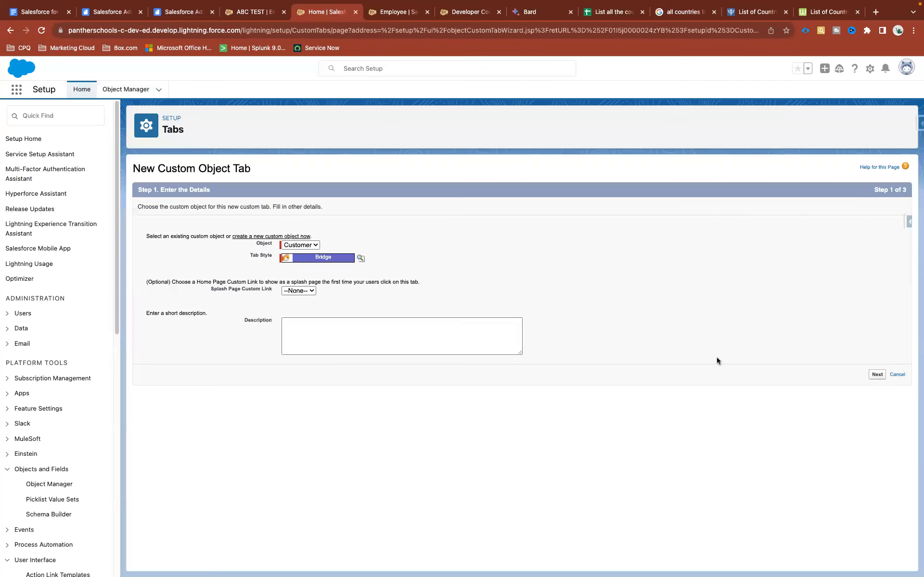
pyautogui.click(874, 376)
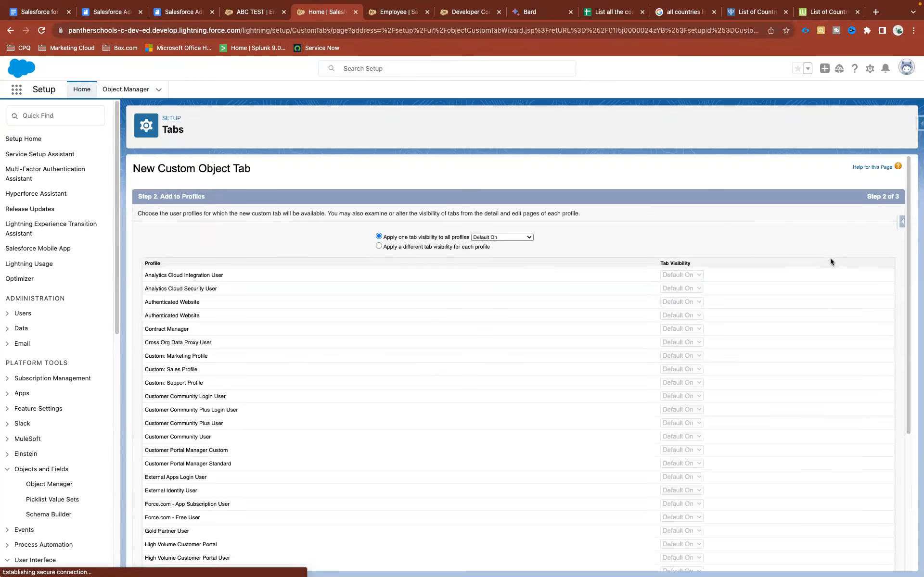
pyautogui.scroll(-5, 751, 409)
pyautogui.click(870, 560)
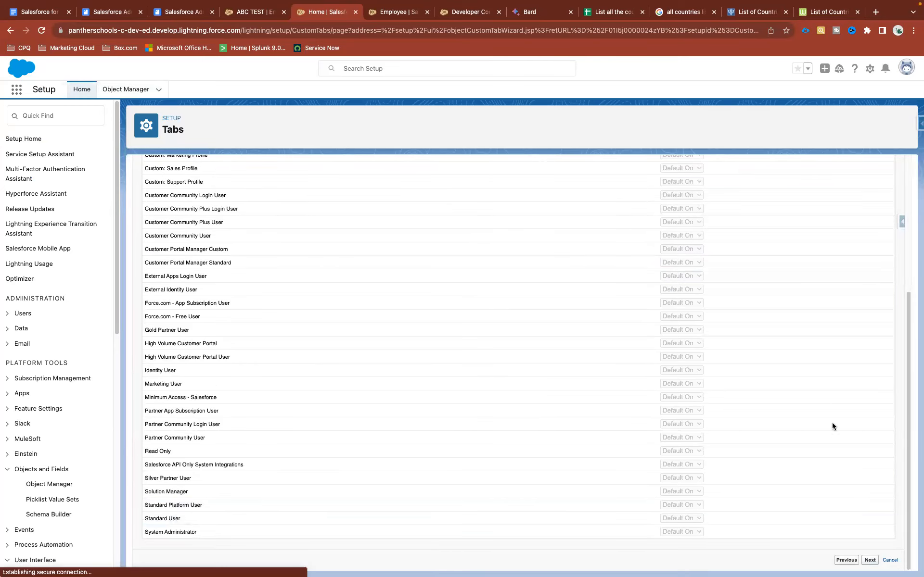
pyautogui.click(875, 557)
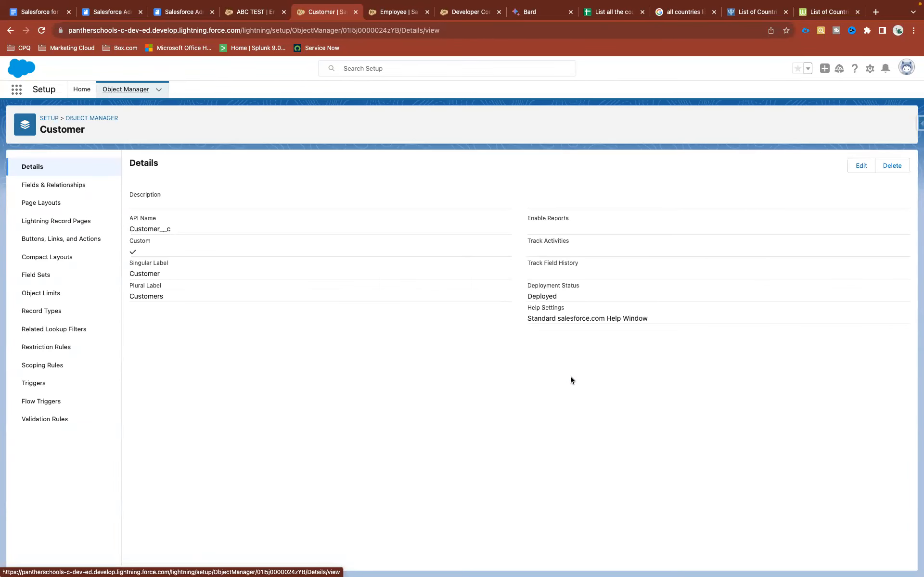
# Start a new custom field on the Customer object with the Picklist data type.
pyautogui.click(58, 186)
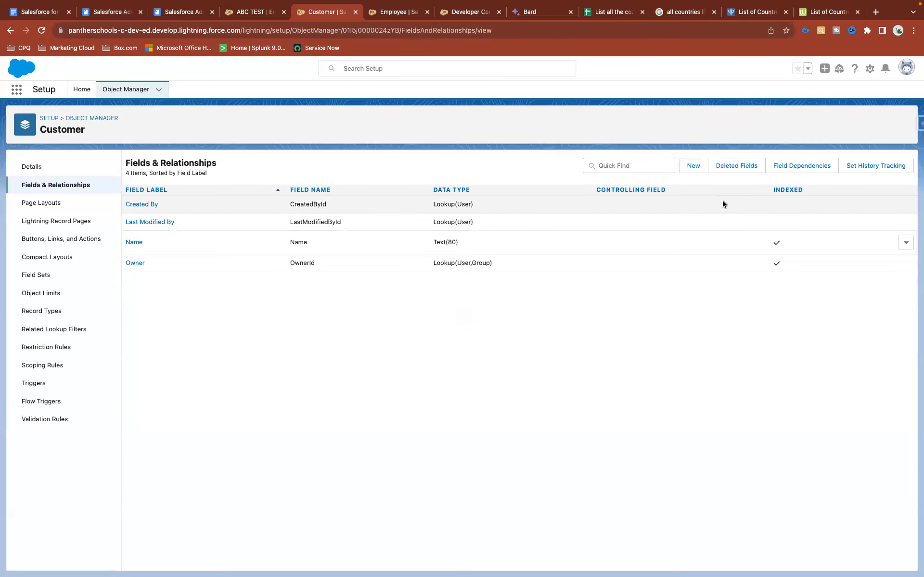
pyautogui.click(693, 165)
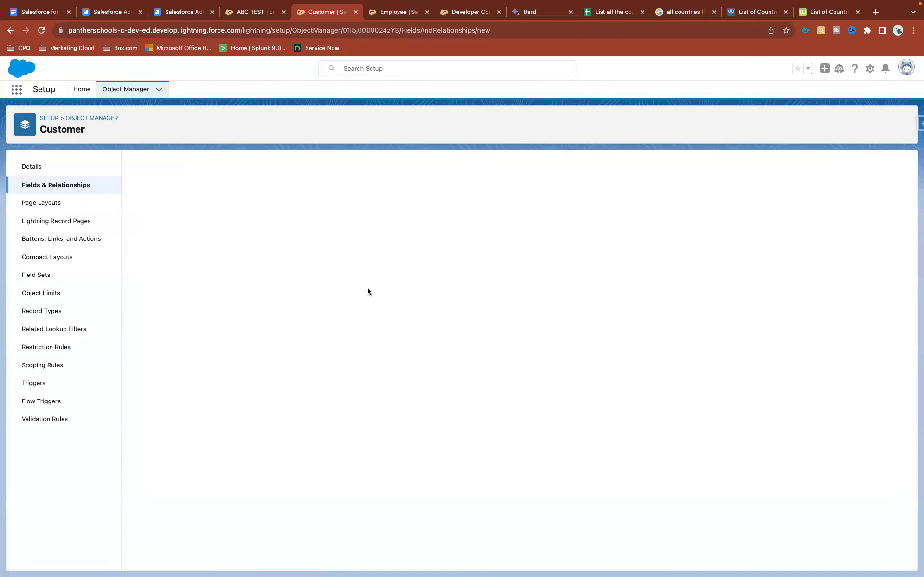
pyautogui.scroll(-2, 334, 316)
pyautogui.click(140, 427)
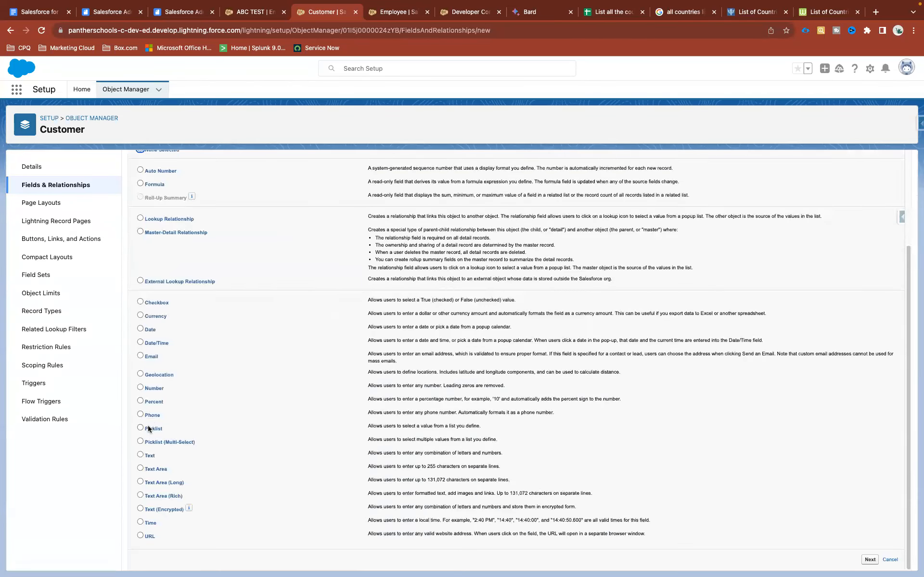
pyautogui.click(869, 559)
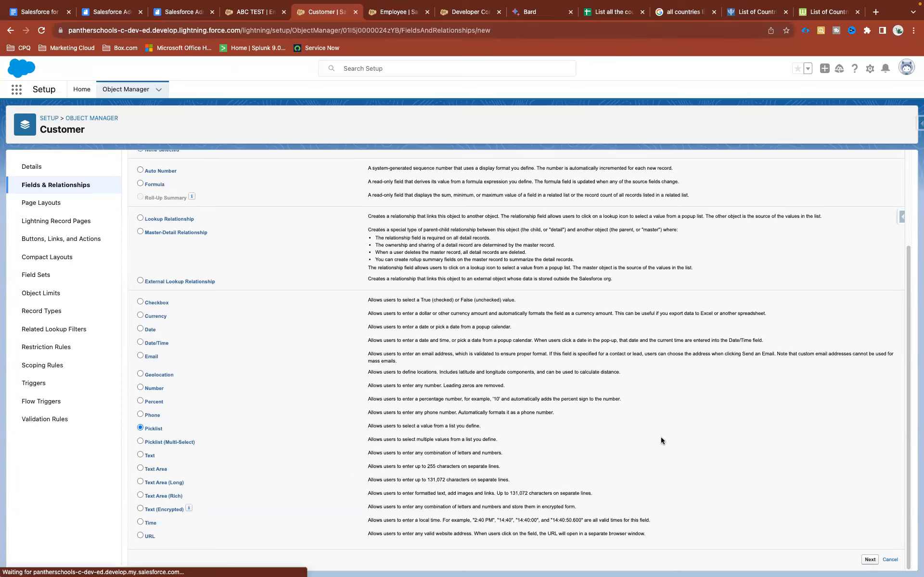
# Label the field Country and choose to enter its values one per line, undoing the mistaken paste in the values box.
pyautogui.click(306, 233)
pyautogui.write('Country')
pyautogui.click(357, 239)
pyautogui.click(322, 268)
pyautogui.click(300, 306)
pyautogui.press('super+v')
pyautogui.press('super+z')
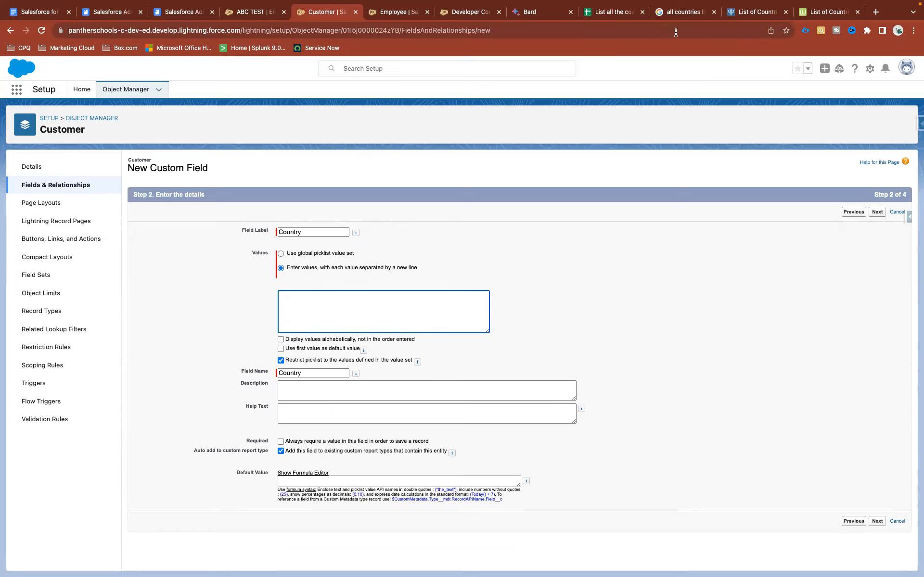
# Copy the country names from B2:B93 of the countries spreadsheet, paste them as the Country picklist's values, and proceed to field-level security.
pyautogui.click(612, 12)
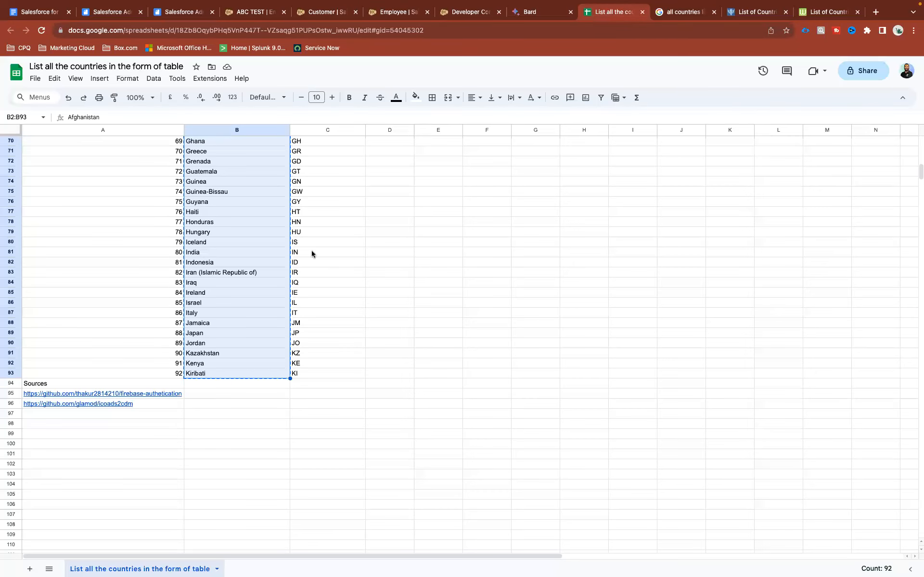
pyautogui.click(318, 13)
pyautogui.click(313, 304)
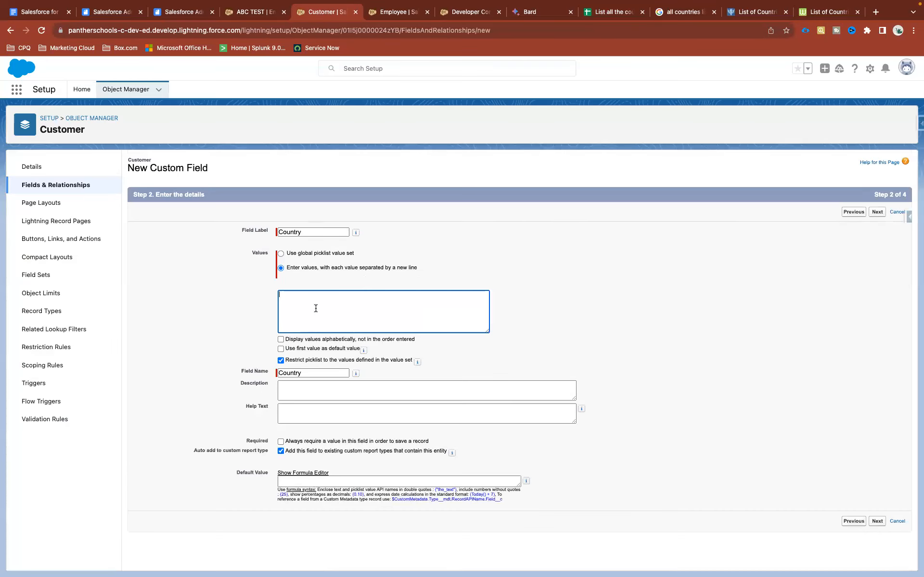
pyautogui.press('super+v')
pyautogui.click(874, 214)
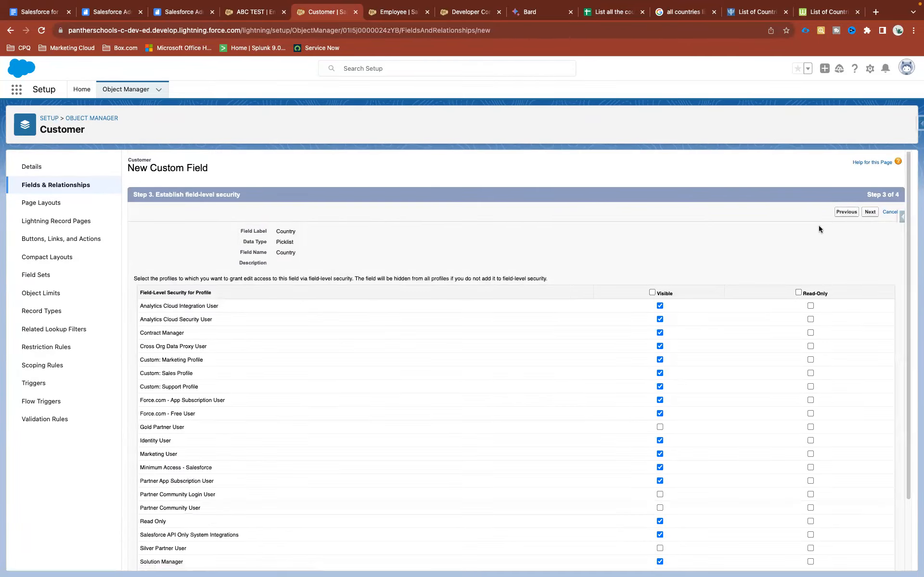
# Make the Country field visible to all profiles, accept the page layout settings, and save the field.
pyautogui.click(652, 293)
pyautogui.click(868, 213)
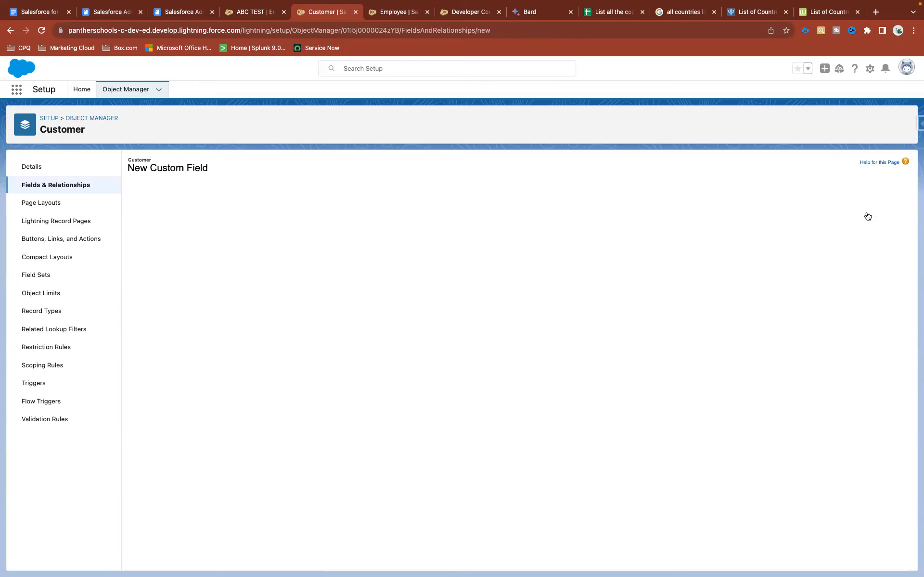
pyautogui.click(874, 212)
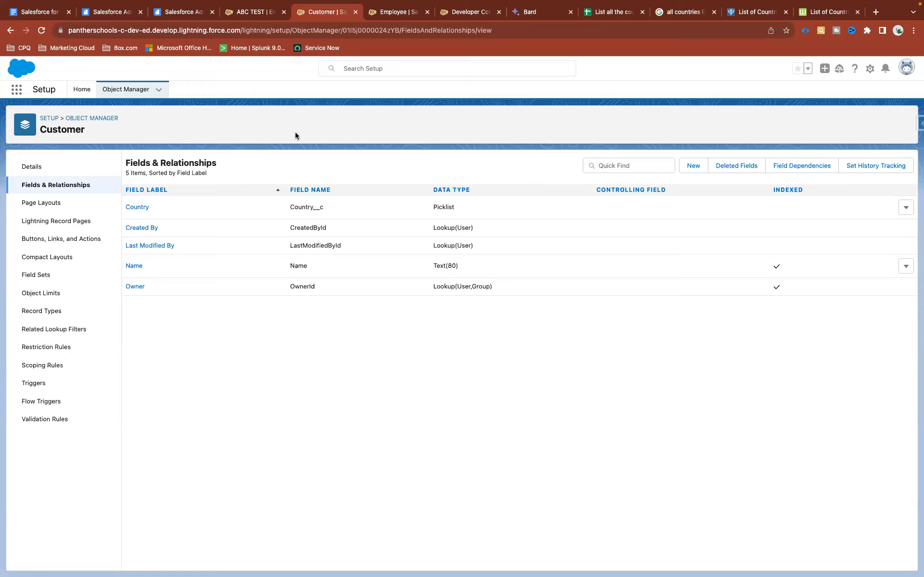
# Close the Developer Console page, examine the Country options on the ABC TEST employee record, and cancel editing.
pyautogui.click(499, 13)
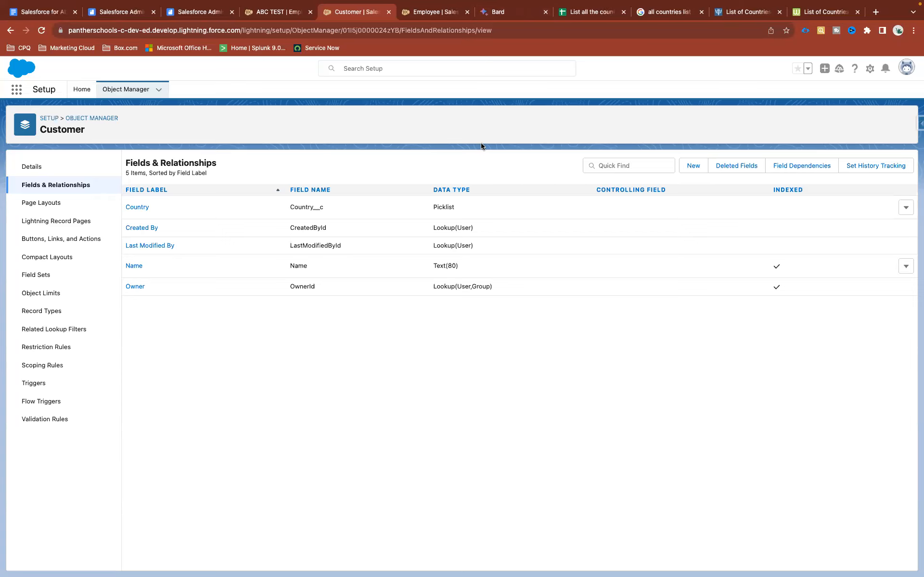
pyautogui.click(272, 11)
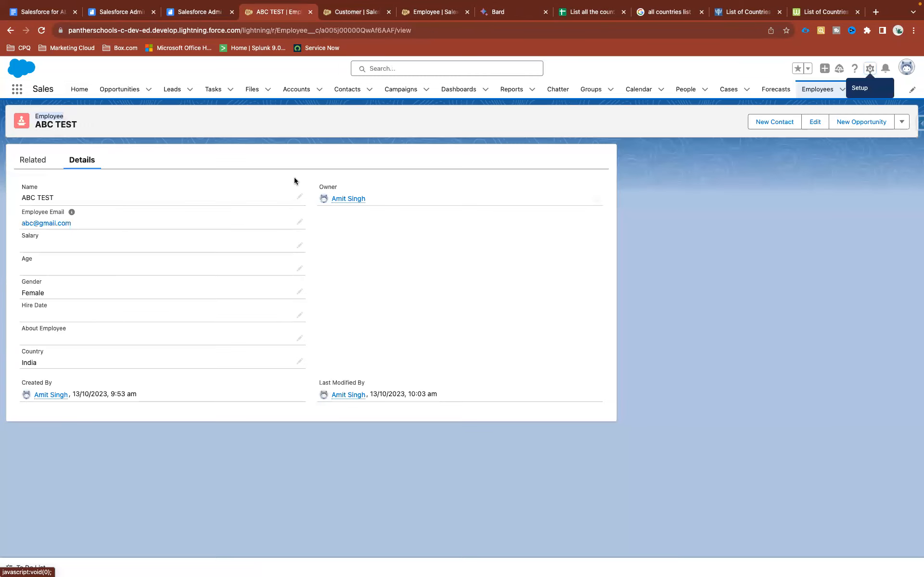
pyautogui.click(299, 363)
pyautogui.click(149, 446)
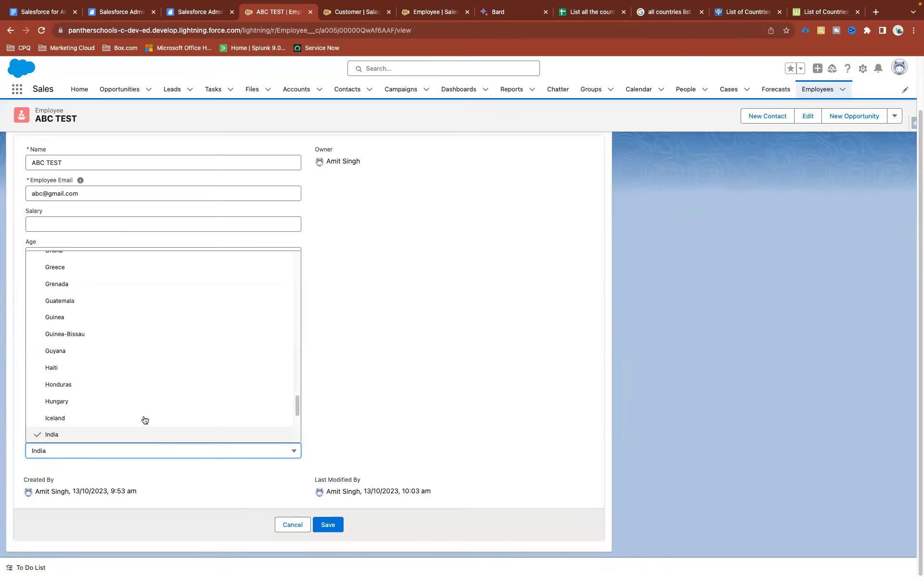
pyautogui.scroll(-4, 157, 354)
pyautogui.scroll(20, 157, 354)
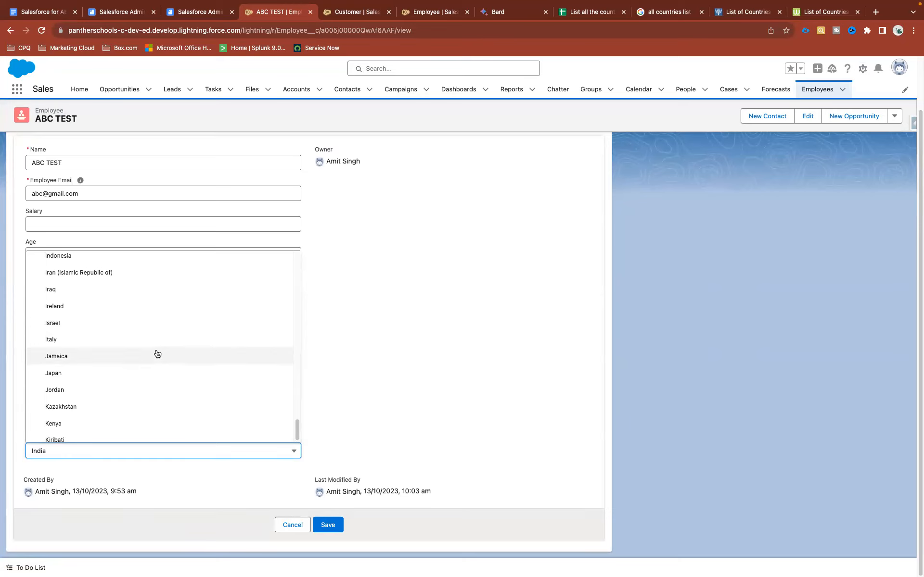
pyautogui.scroll(3, 157, 354)
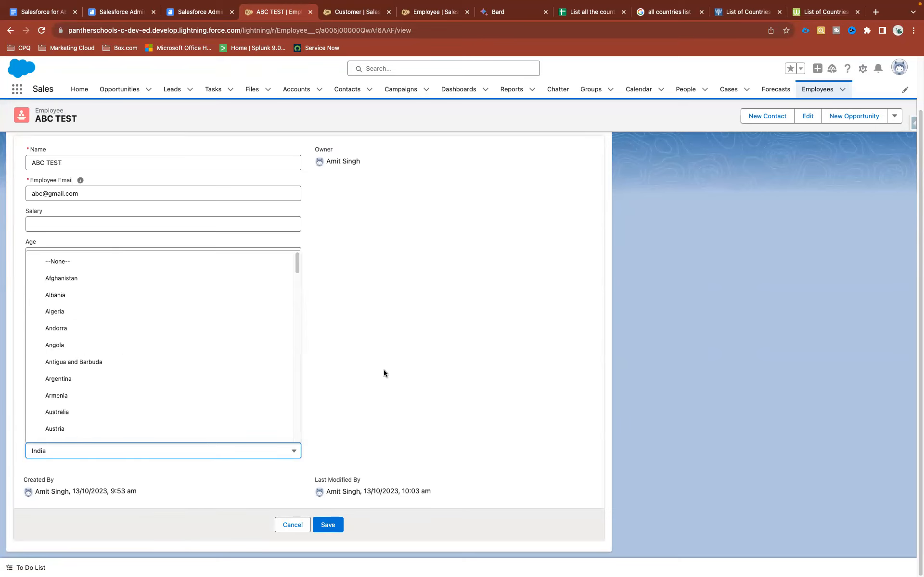
pyautogui.click(293, 524)
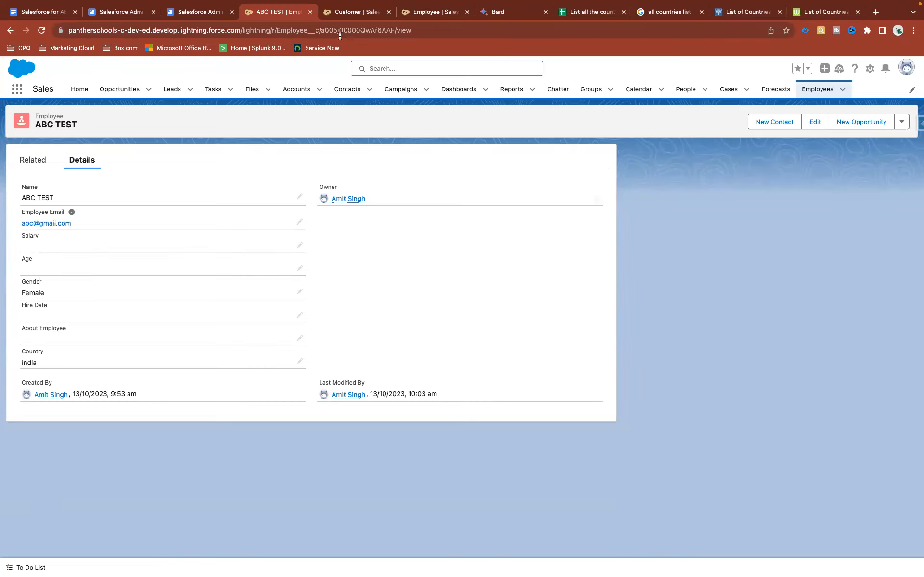
# Return to the Customer object's fields in Setup and open the Country picklist field's details.
pyautogui.click(335, 13)
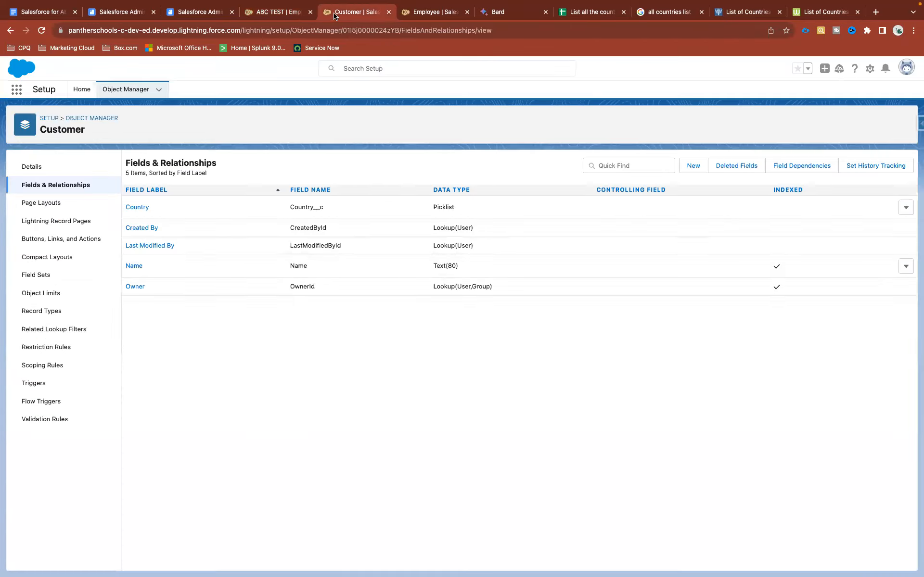
pyautogui.click(140, 207)
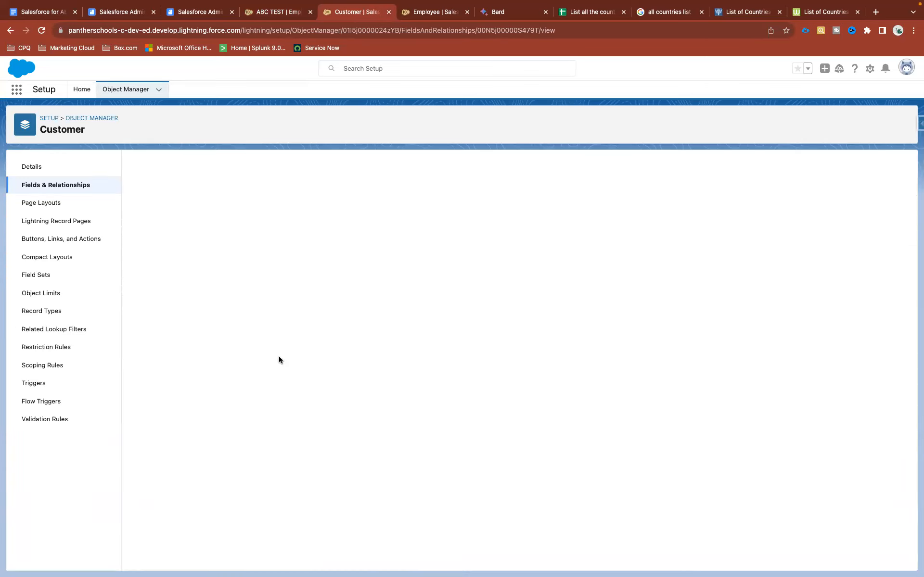
# Examine the Customer object's Country picklist values and open the form for adding new values.
pyautogui.scroll(-10, 278, 356)
pyautogui.scroll(3, 305, 310)
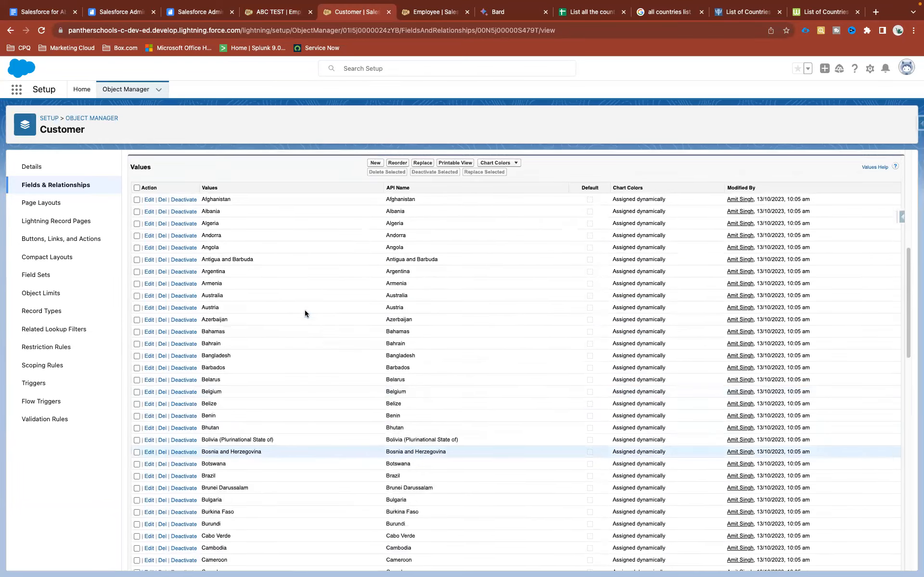
pyautogui.scroll(3, 304, 310)
pyautogui.click(374, 227)
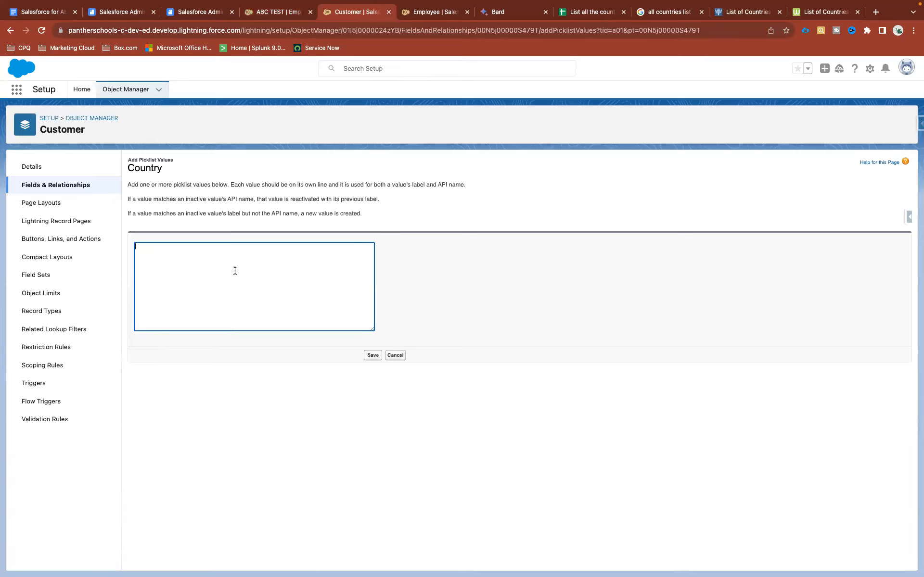
# Inspect the Employee object's Country picklist, open its form for adding values, and cancel without adding any.
pyautogui.click(411, 13)
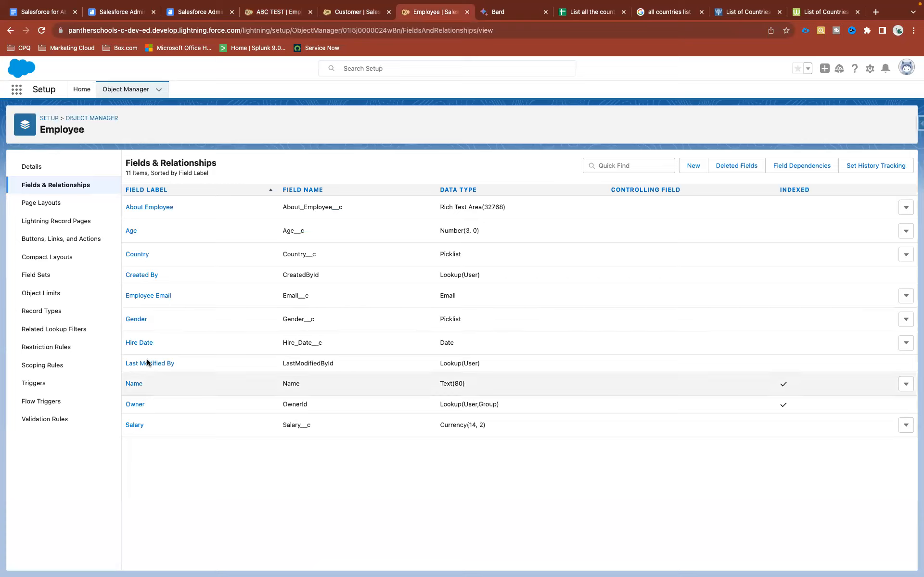
pyautogui.click(137, 255)
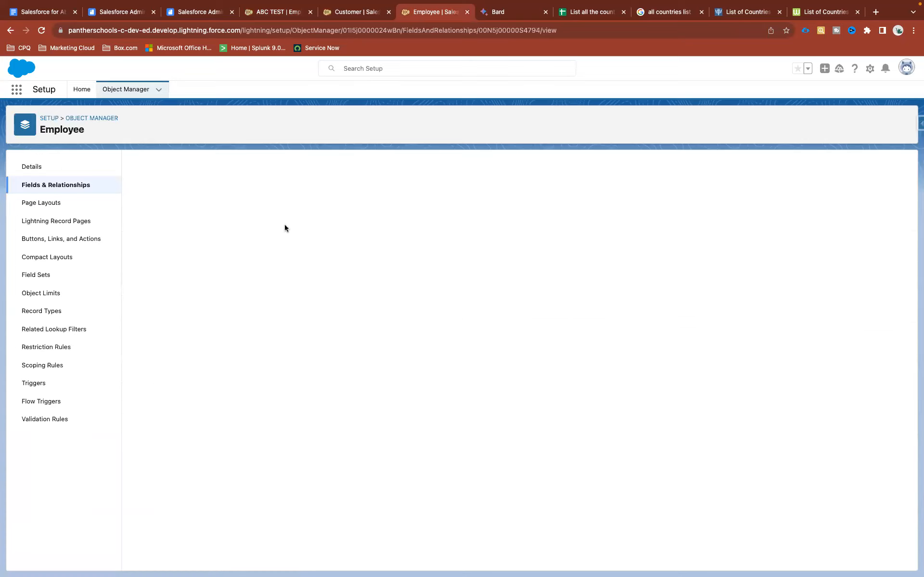
pyautogui.scroll(-5, 308, 491)
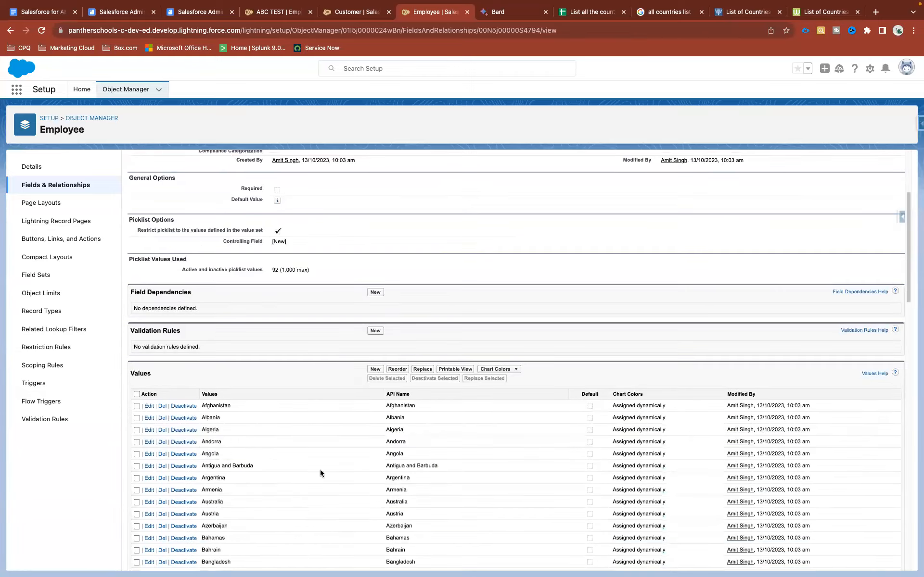
pyautogui.click(374, 369)
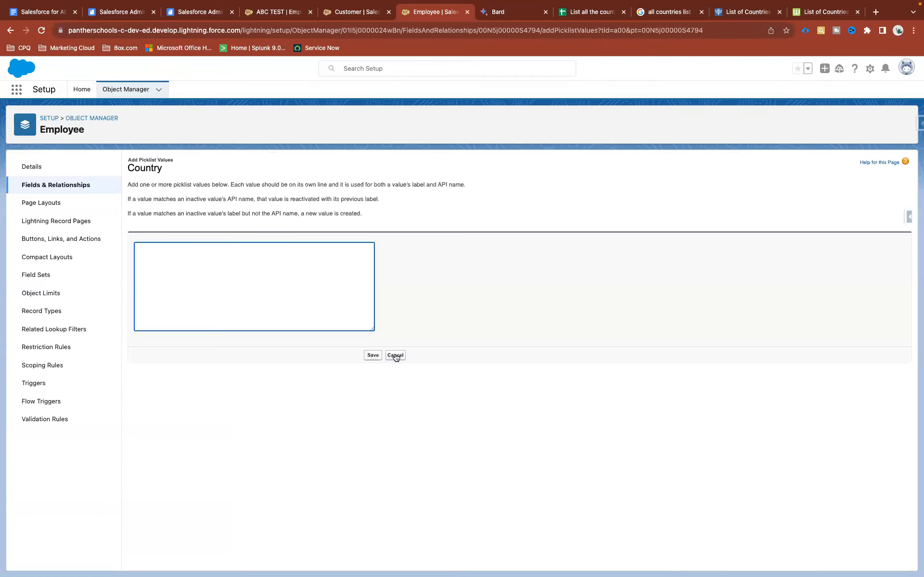
pyautogui.click(395, 356)
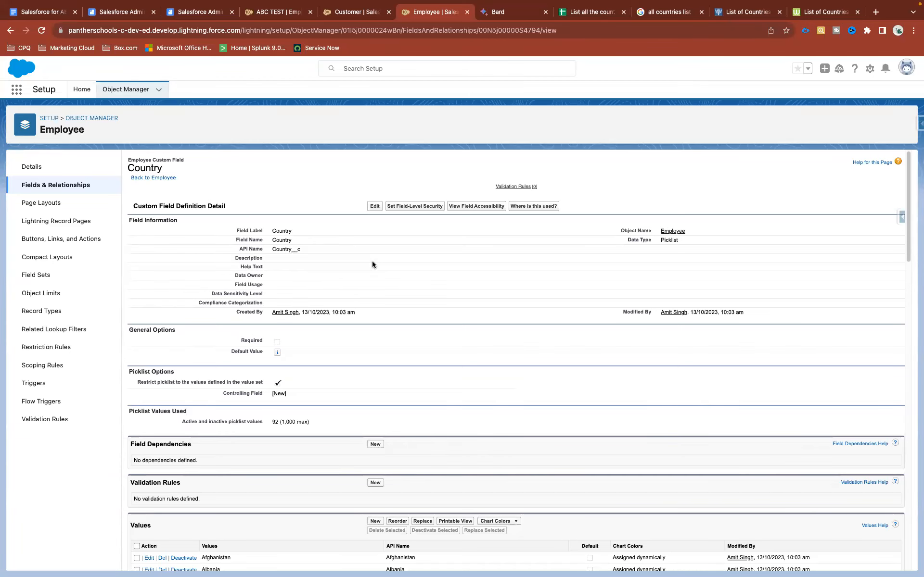
# Select the Employee Country picklist values from Antigua and Barbuda through Azerbaijan.
pyautogui.scroll(-7, 339, 320)
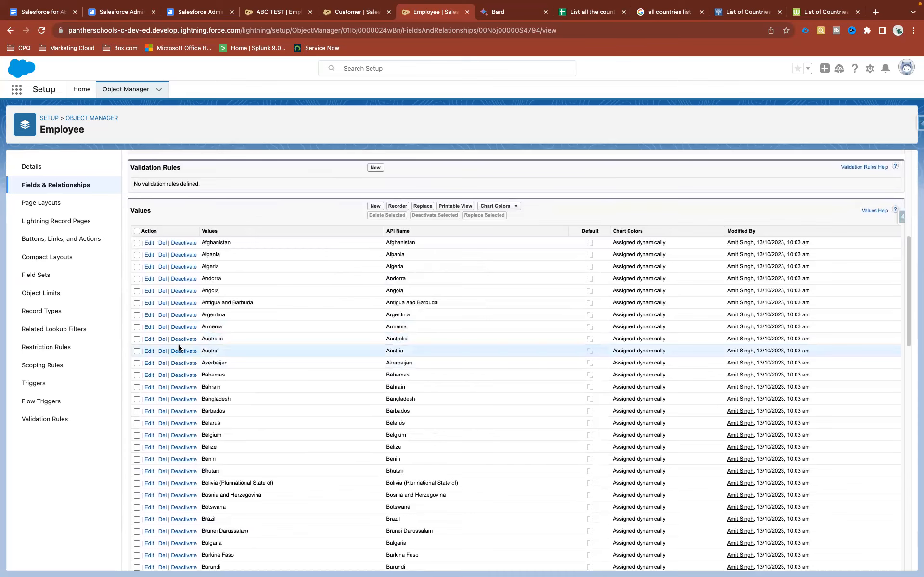
pyautogui.click(137, 303)
pyautogui.click(137, 315)
pyautogui.click(137, 327)
pyautogui.click(137, 339)
pyautogui.click(136, 351)
pyautogui.click(137, 363)
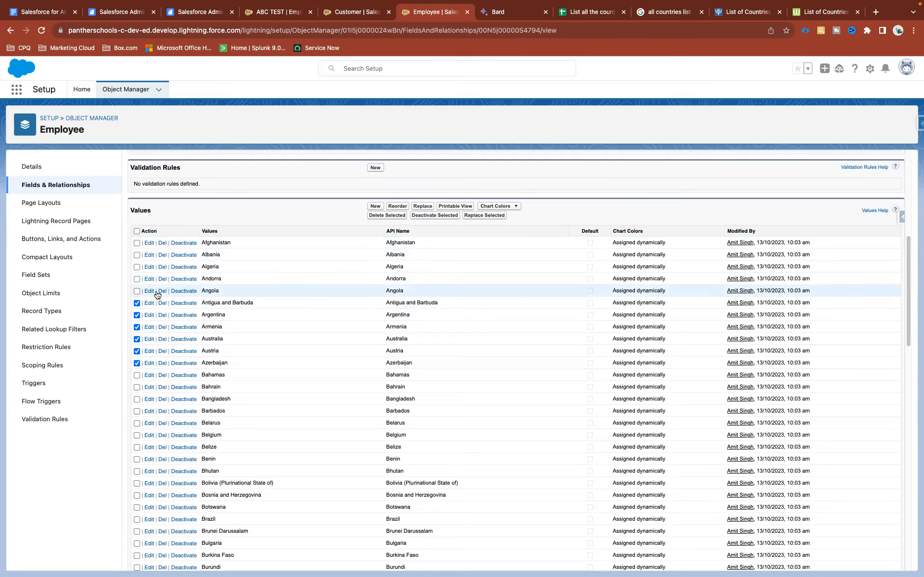
# Clear the selection of the picklist values from Antigua and Barbuda through Azerbaijan.
pyautogui.click(137, 304)
pyautogui.click(137, 315)
pyautogui.click(138, 327)
pyautogui.click(137, 340)
pyautogui.click(137, 351)
pyautogui.click(137, 363)
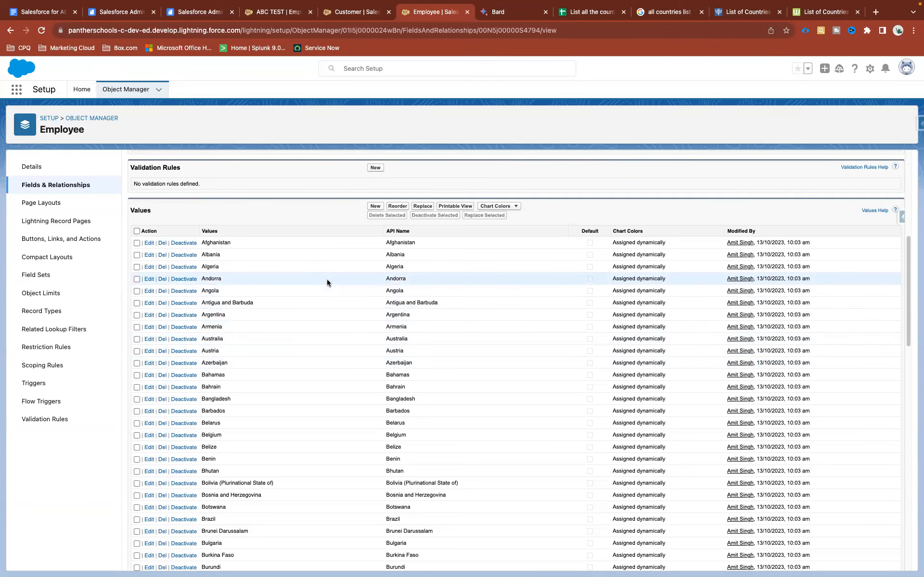
# Reopen the Employee Country field for editing and examine its option to restrict the picklist to the defined value set.
pyautogui.scroll(6, 327, 283)
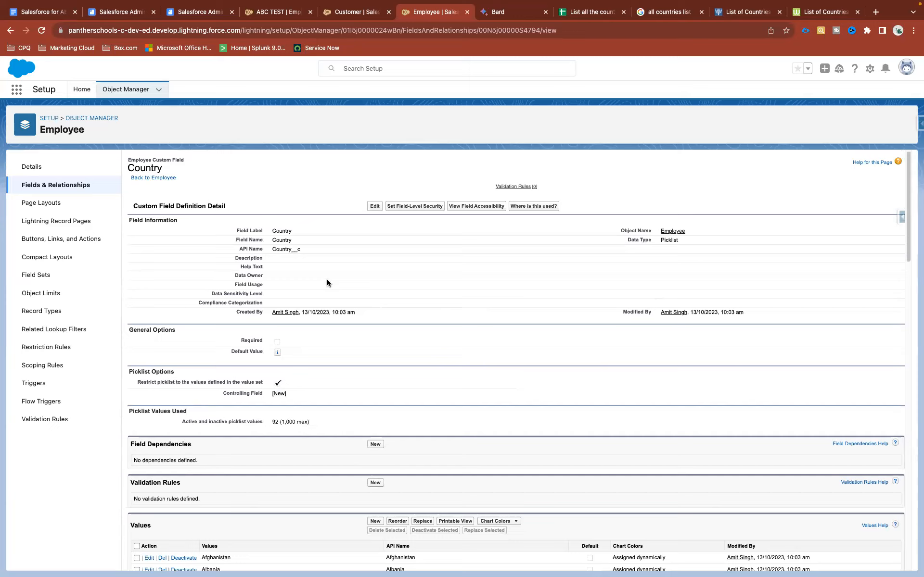
pyautogui.click(72, 185)
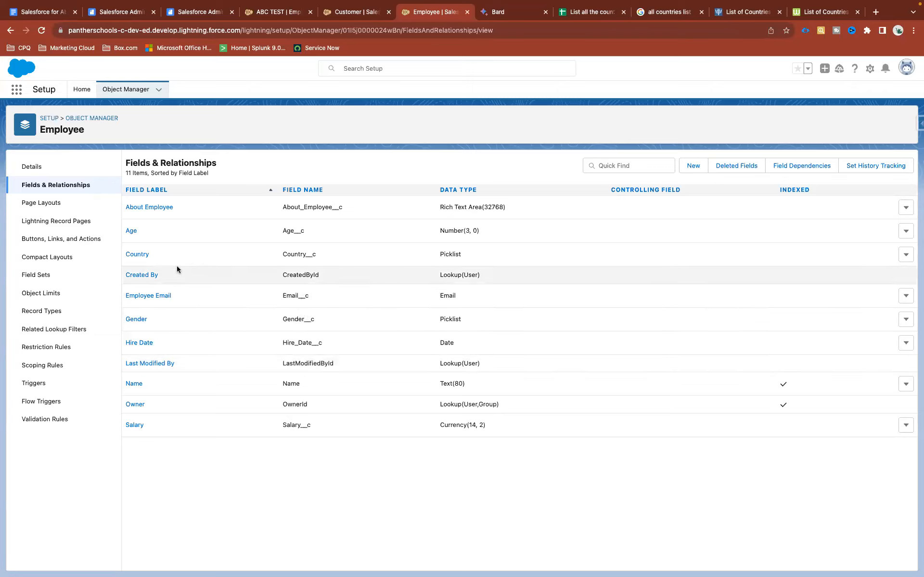
pyautogui.click(137, 254)
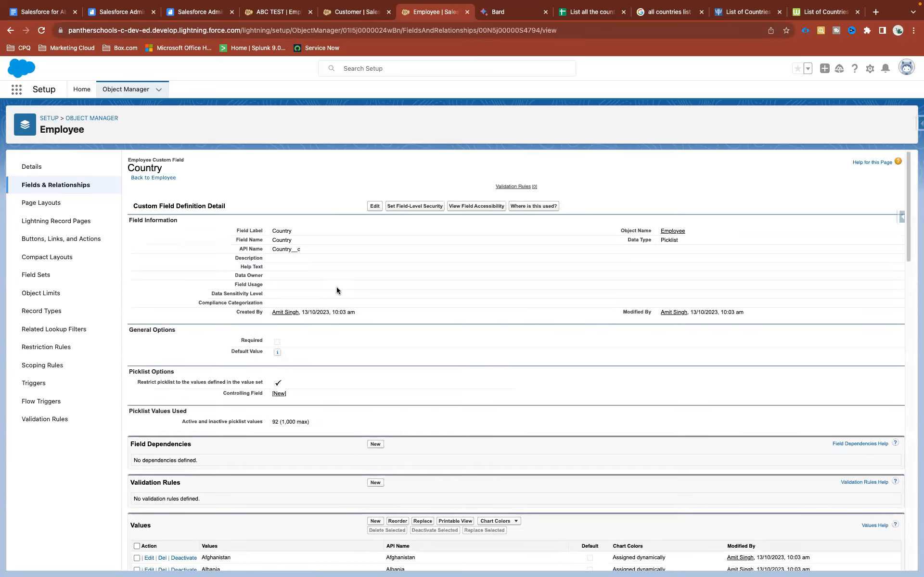
pyautogui.click(373, 206)
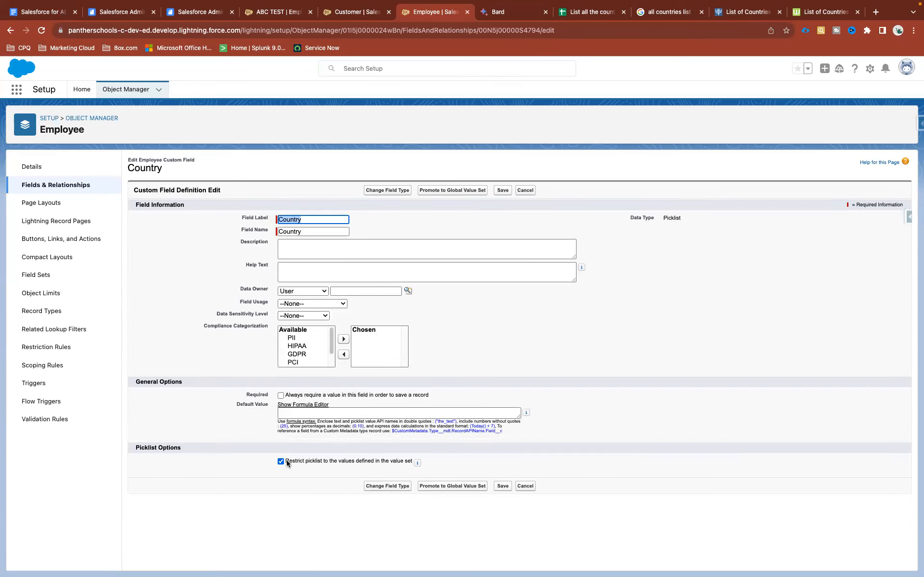
pyautogui.moveTo(284, 460); pyautogui.dragTo(412, 463)
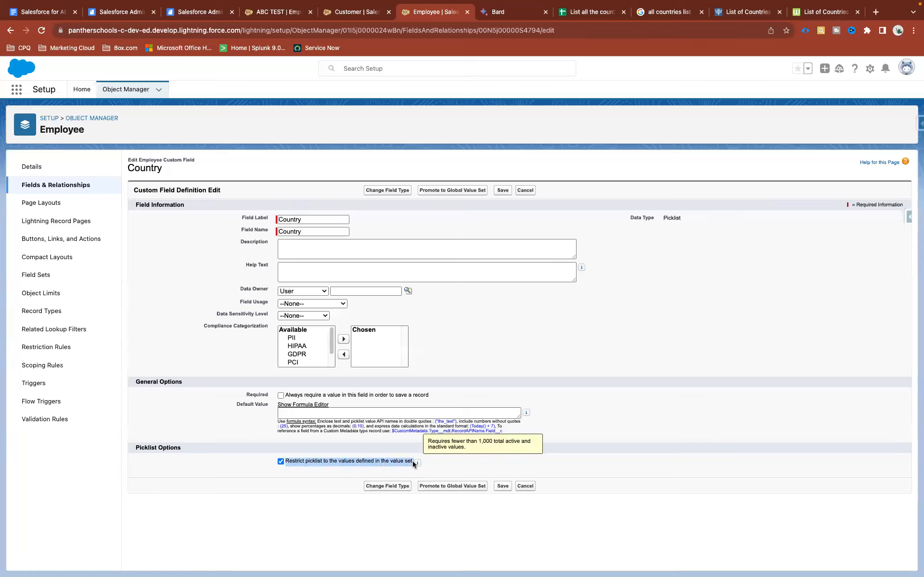
pyautogui.click(333, 542)
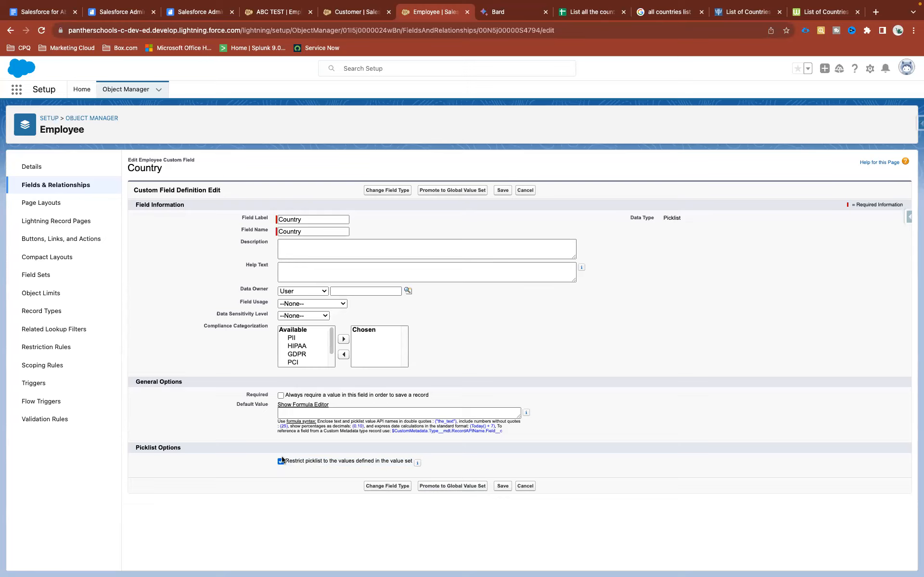
# Open the Employee Gender field, check its picklist restriction and global value set options in edit mode, and cancel editing.
pyautogui.click(54, 184)
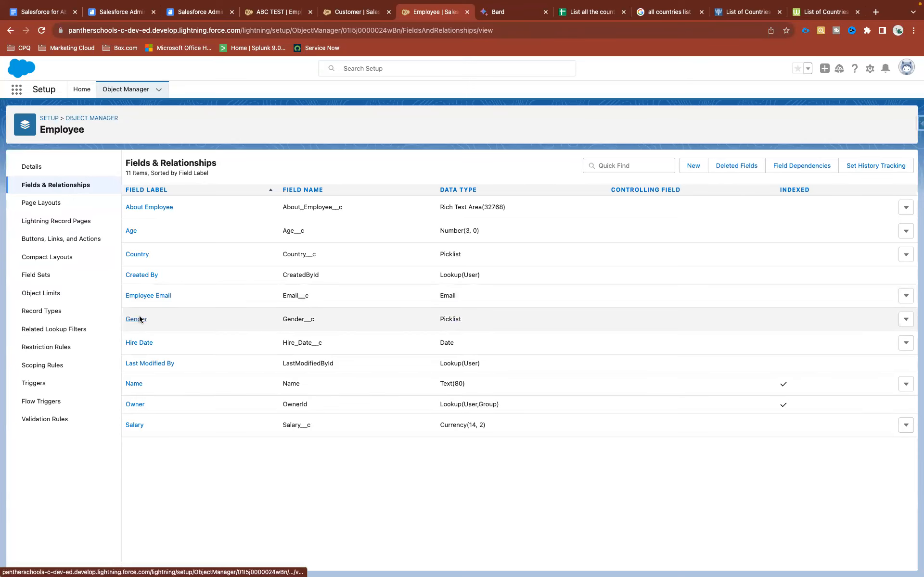
pyautogui.click(136, 319)
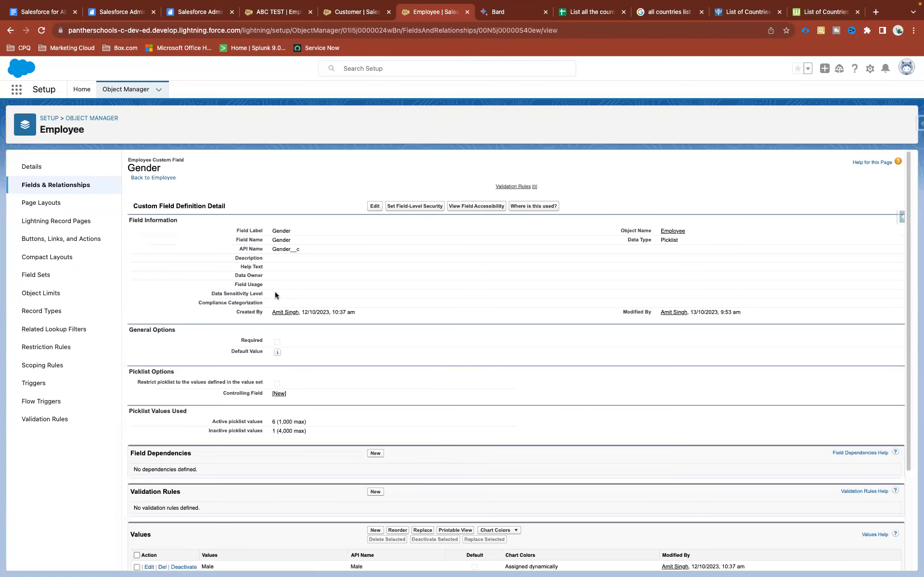
pyautogui.moveTo(136, 383); pyautogui.dragTo(268, 387)
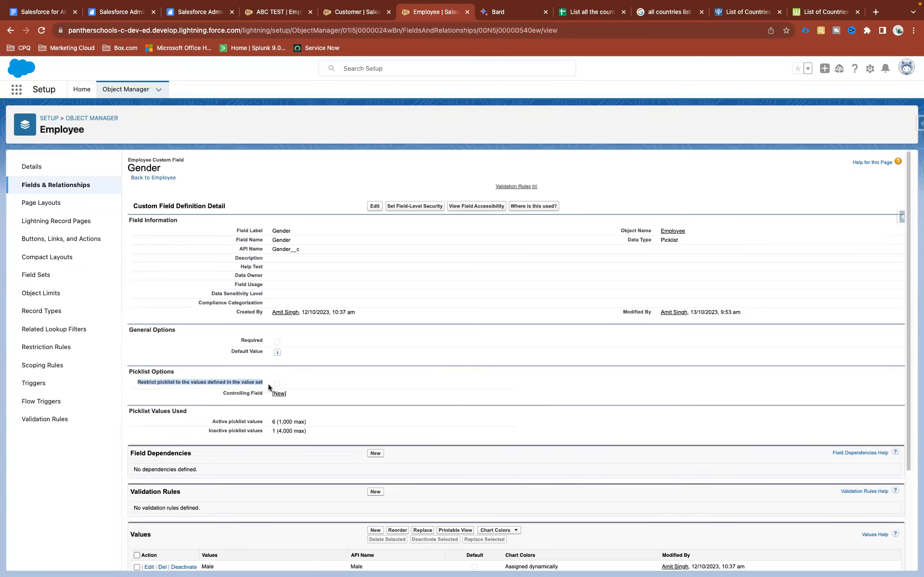
pyautogui.click(374, 207)
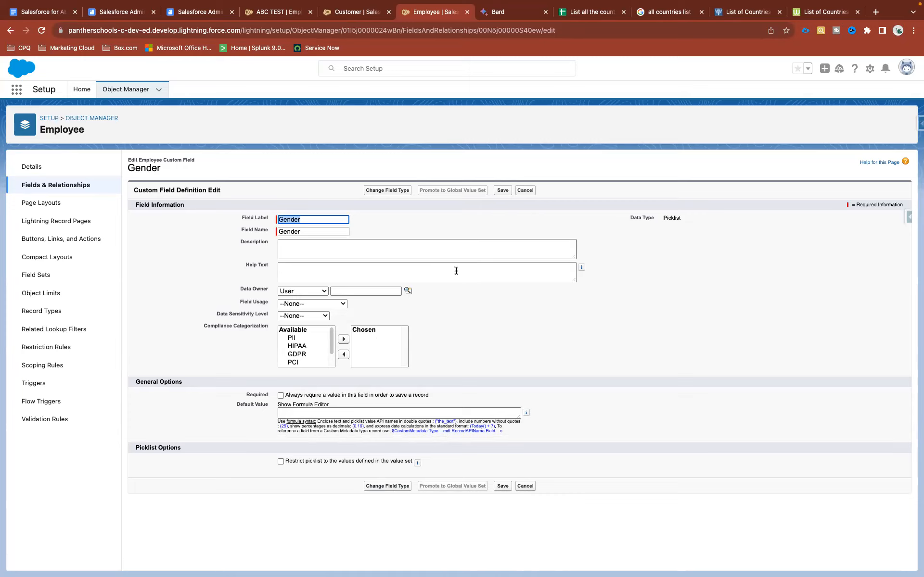
pyautogui.click(524, 191)
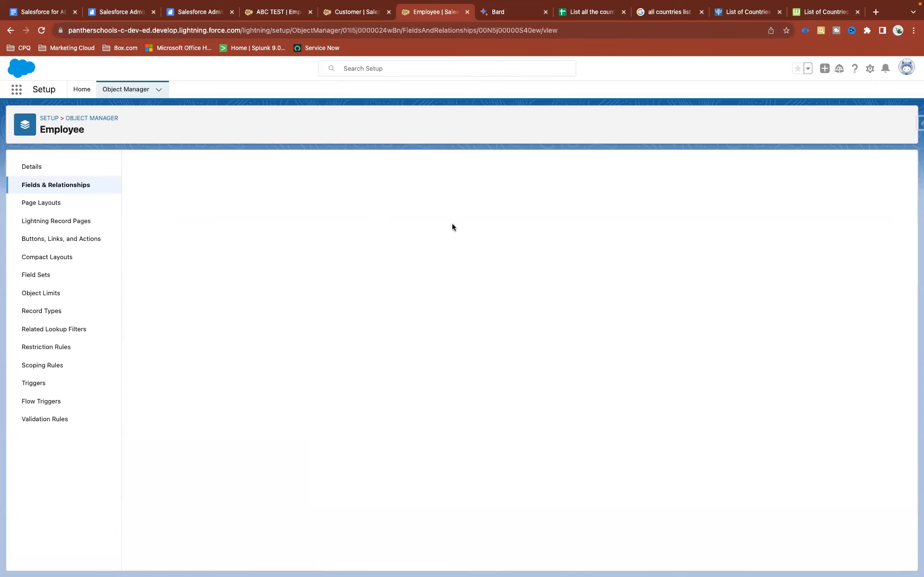
# Promote the Employee Country field's picklist values to a global value set labelled Country.
pyautogui.click(57, 186)
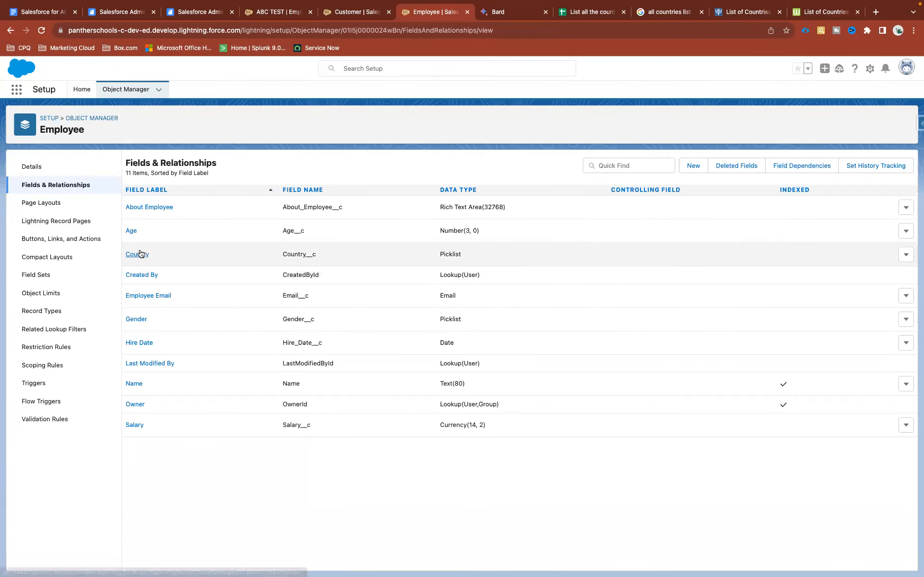
pyautogui.click(138, 254)
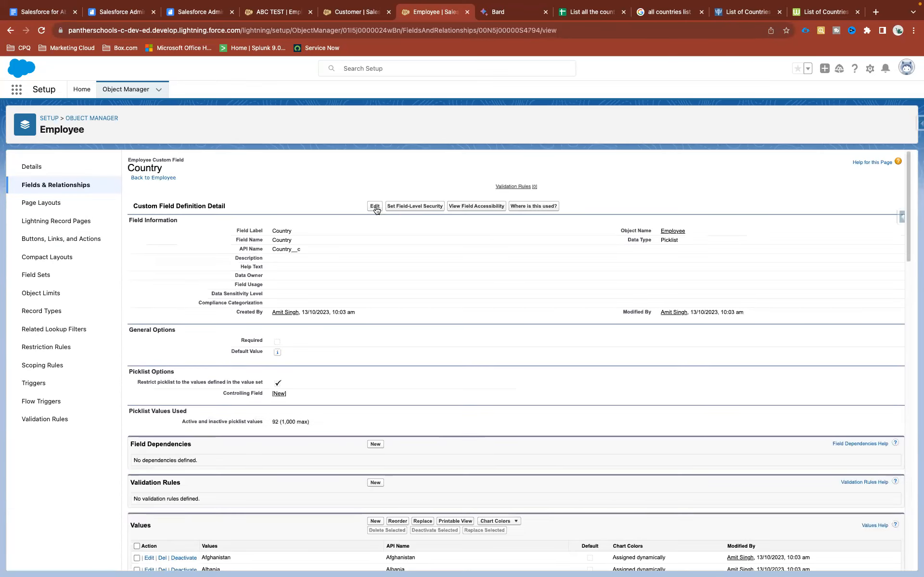
pyautogui.click(375, 207)
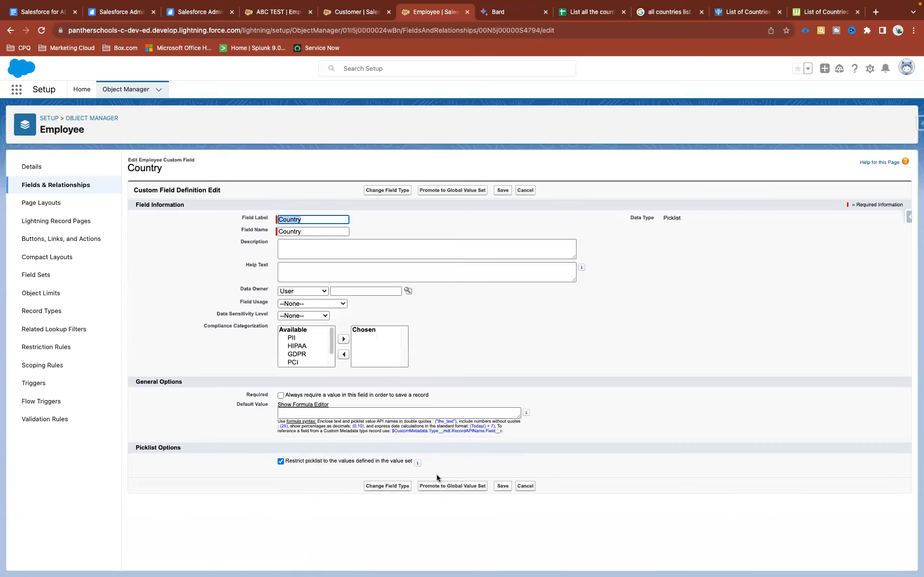
pyautogui.click(447, 487)
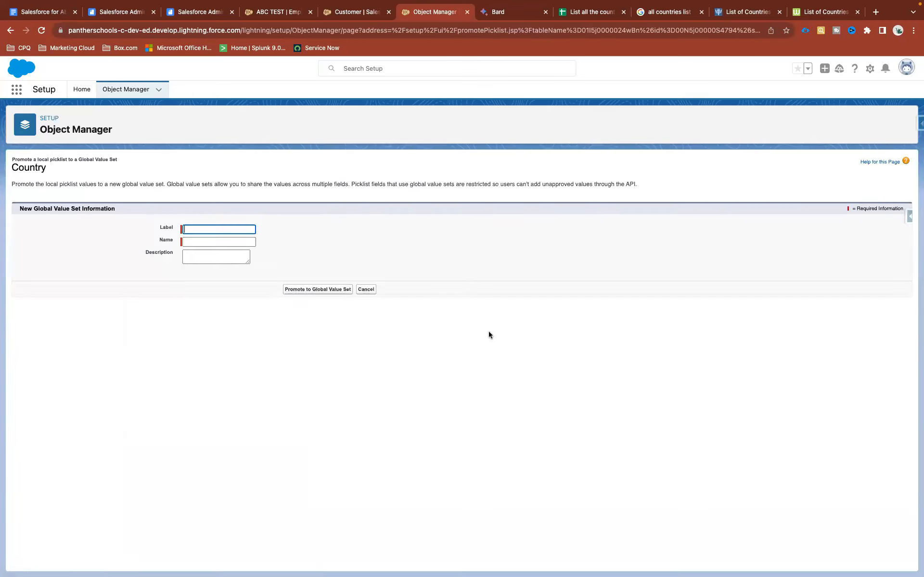
pyautogui.write('Country')
pyautogui.press('Tab')
pyautogui.click(313, 291)
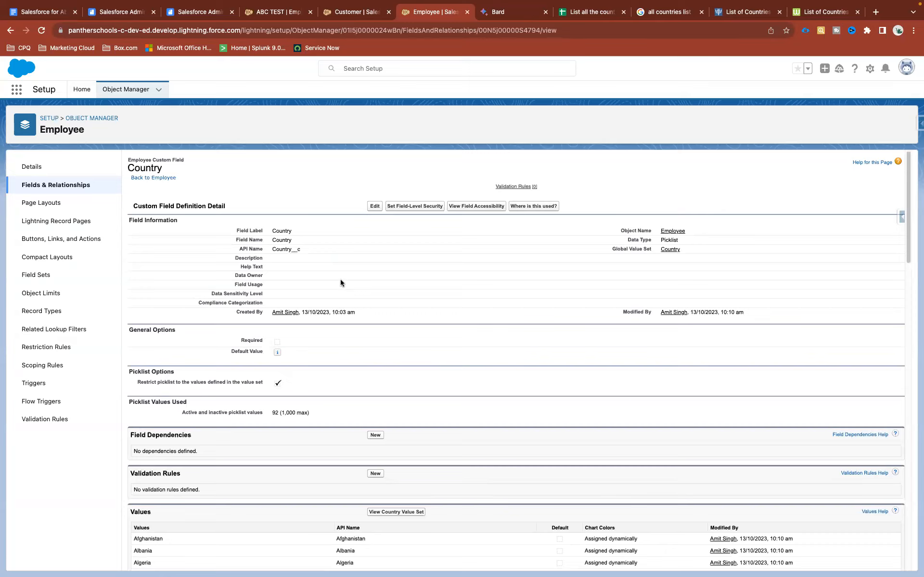
# Examine the promoted Country field's picklist restriction option in edit mode and cancel editing.
pyautogui.click(375, 206)
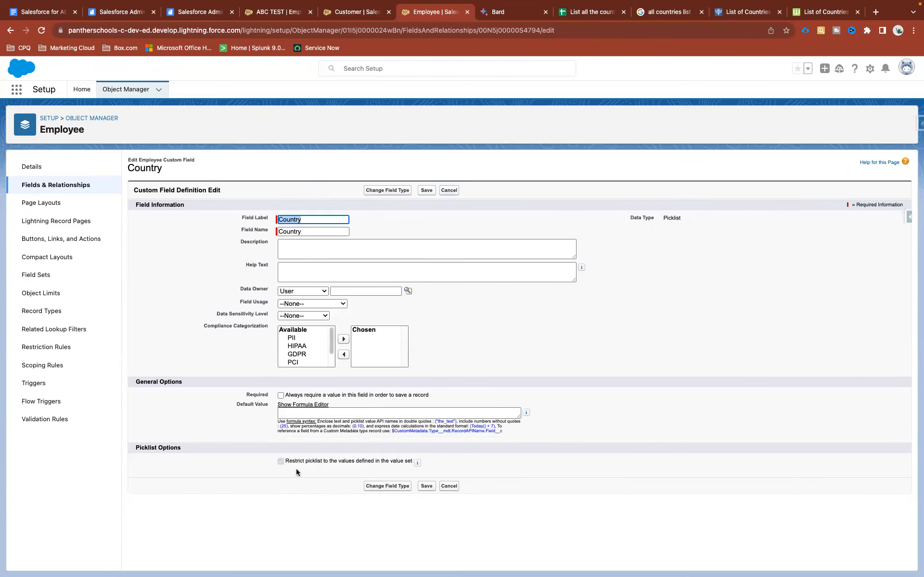
pyautogui.moveTo(284, 461); pyautogui.dragTo(411, 463)
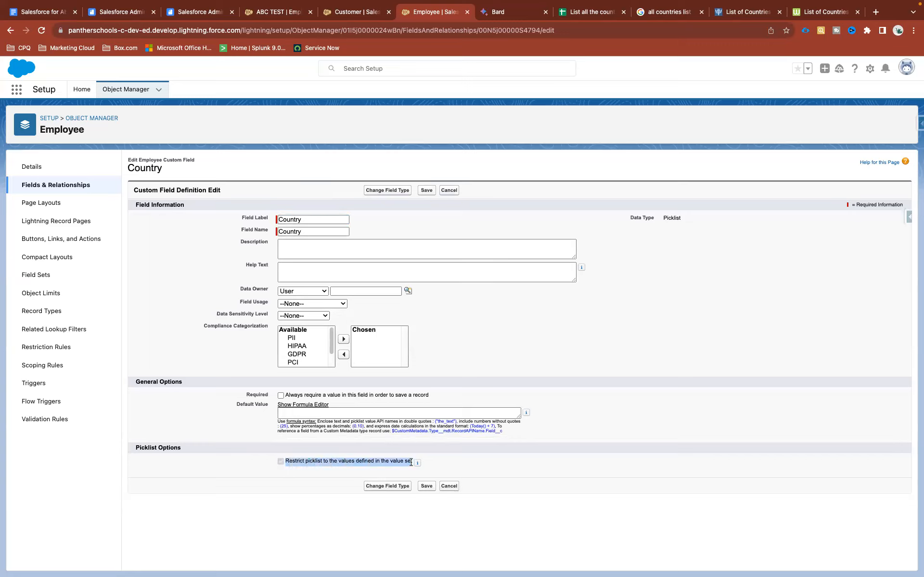
pyautogui.click(345, 466)
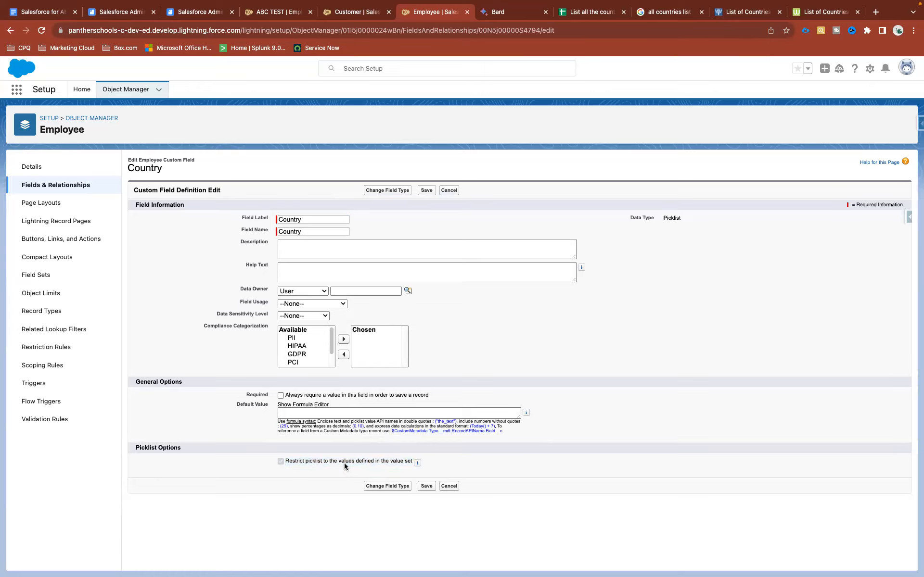
pyautogui.click(449, 486)
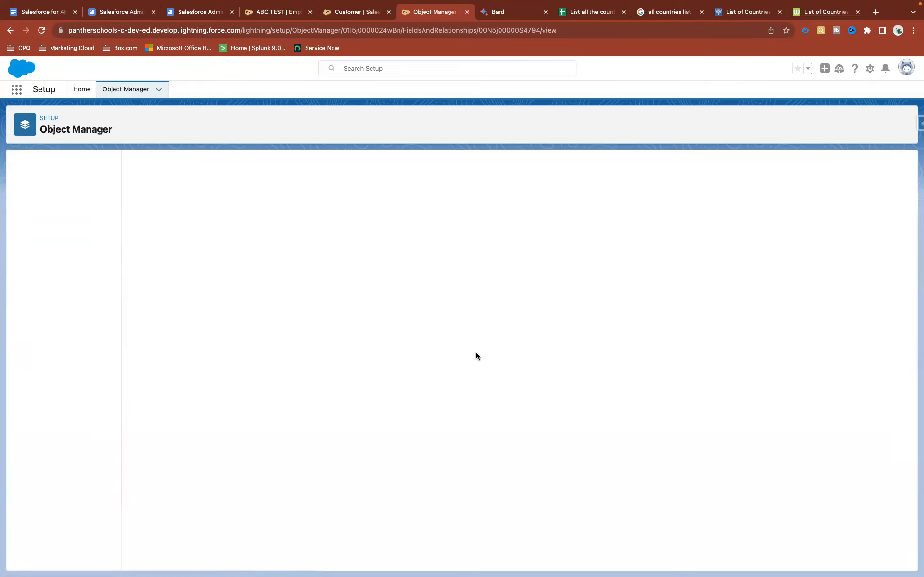
# Review the values listed on the Employee Country field and open its Country global value set.
pyautogui.scroll(-2, 427, 346)
pyautogui.scroll(-4, 426, 342)
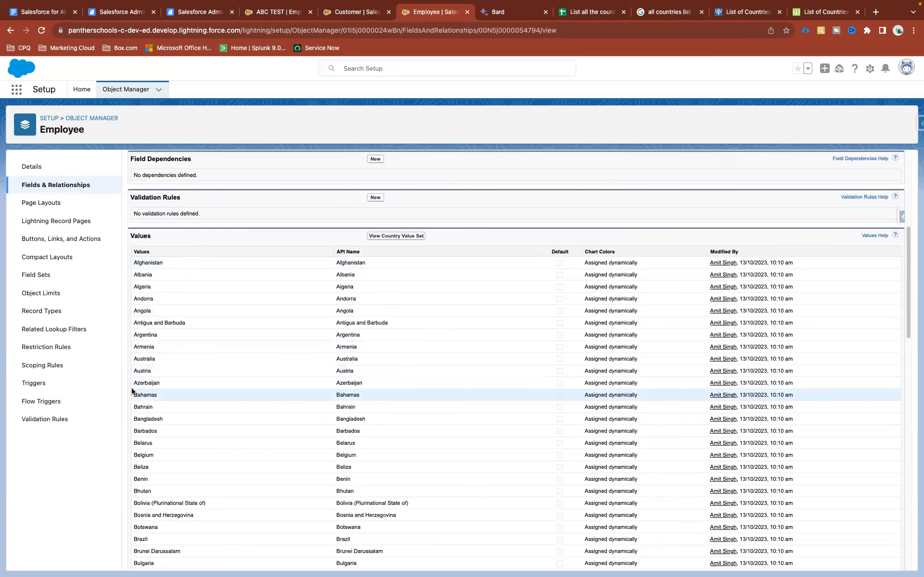
pyautogui.scroll(-18, 132, 391)
pyautogui.scroll(20, 131, 387)
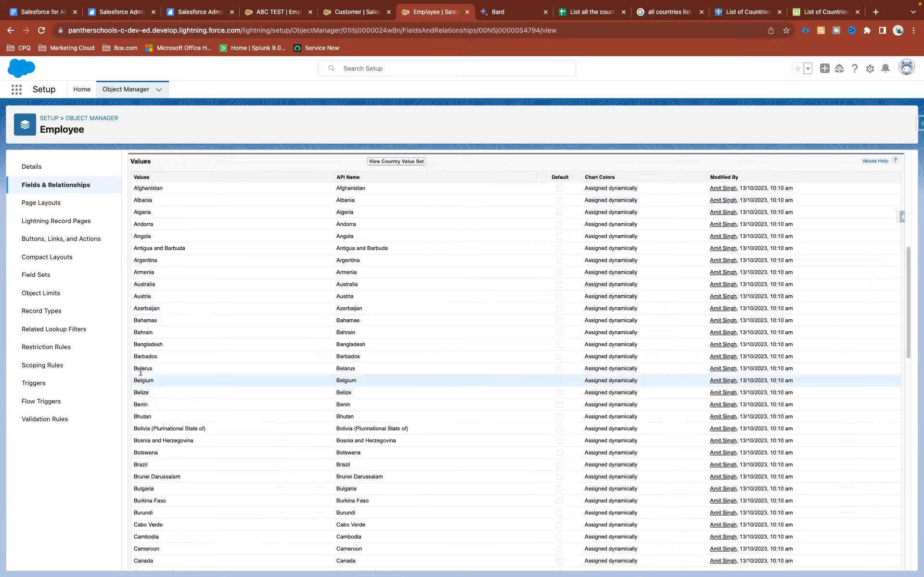
pyautogui.scroll(2, 141, 371)
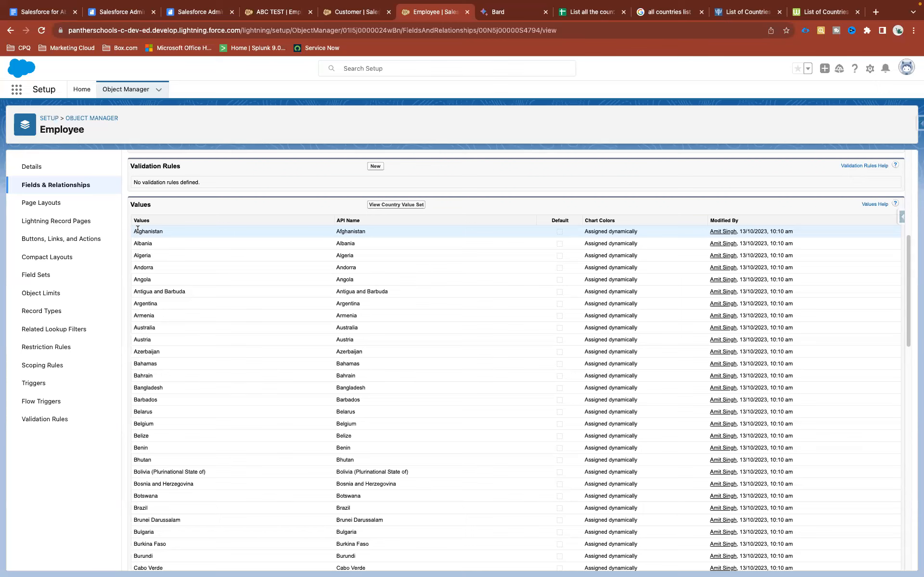
pyautogui.scroll(6, 138, 230)
pyautogui.scroll(-5, 215, 233)
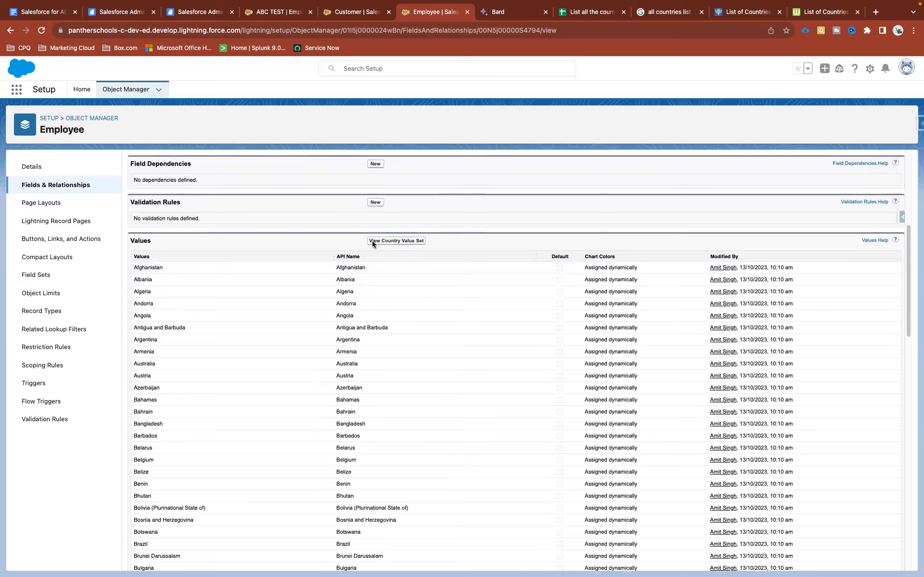
pyautogui.click(402, 245)
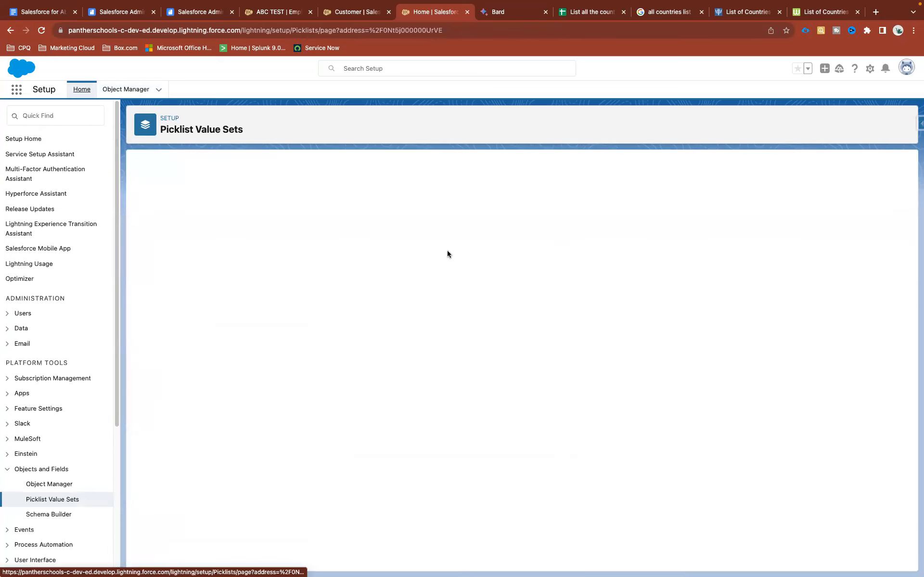
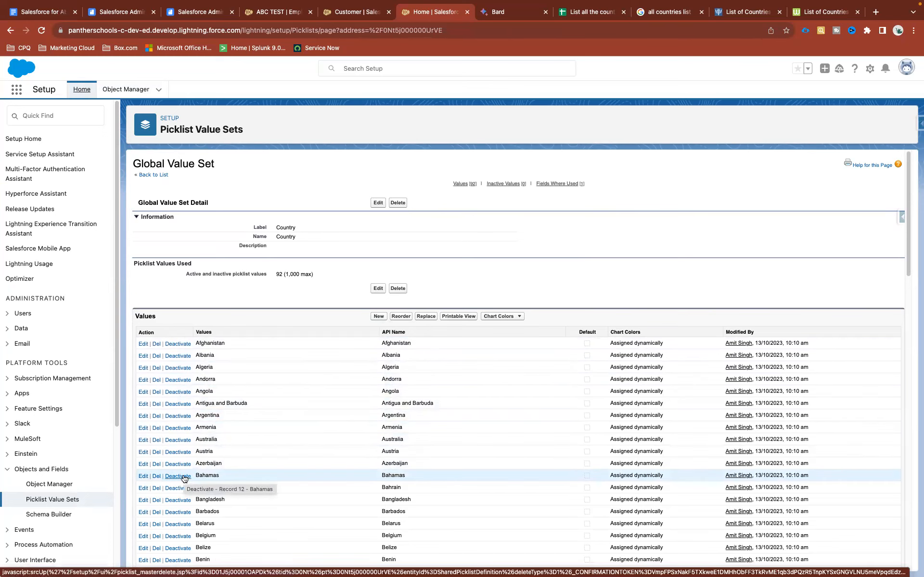
# Review the Country global value set and add the value New Country to it.
pyautogui.scroll(-15, 184, 478)
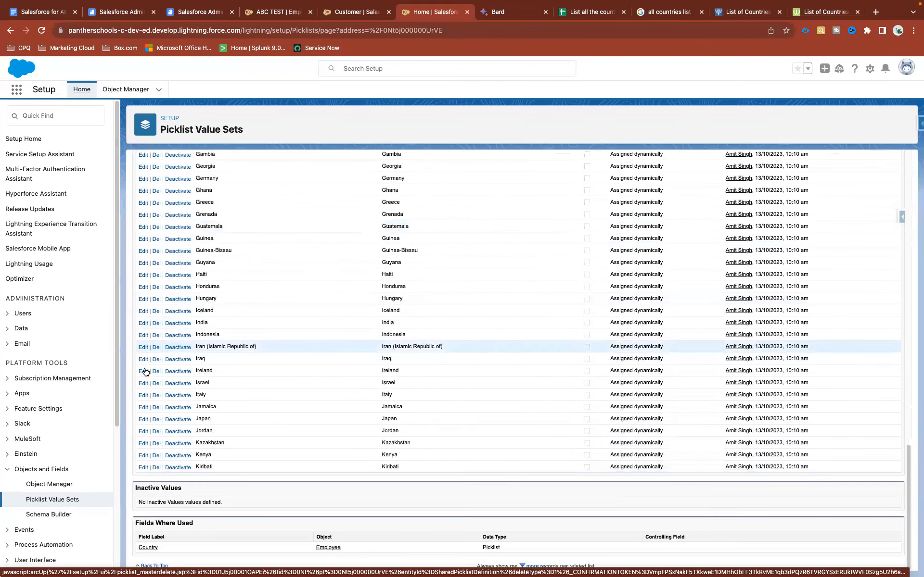
pyautogui.scroll(20, 225, 415)
pyautogui.scroll(3, 226, 415)
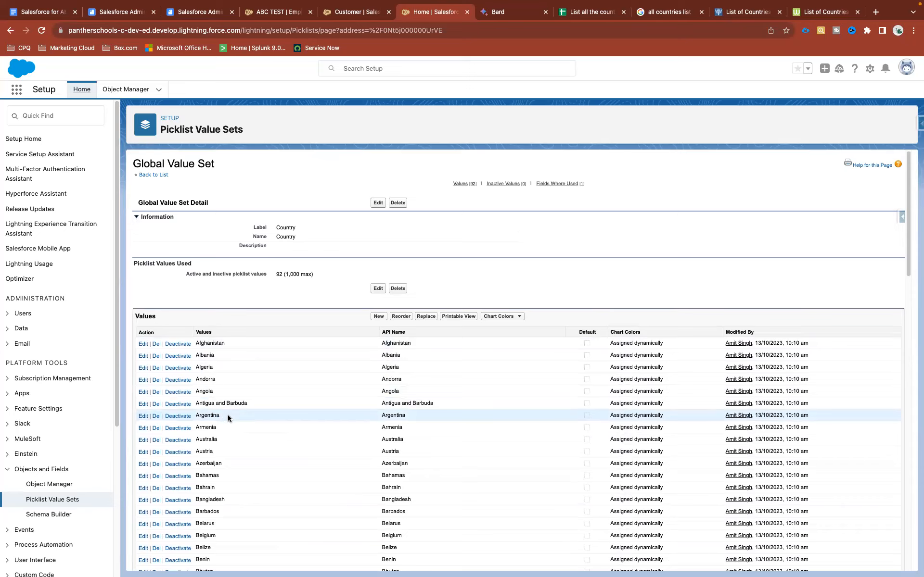
pyautogui.scroll(-1, 229, 418)
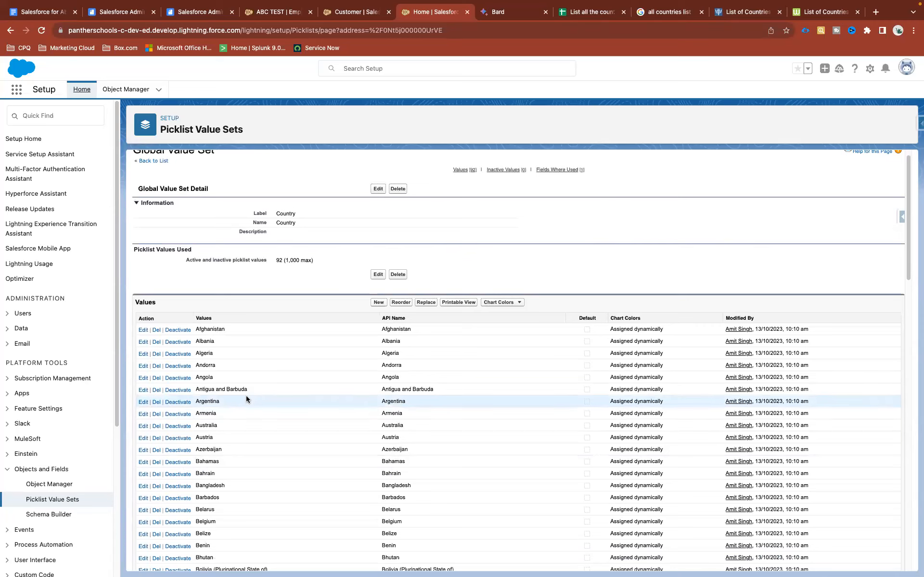
pyautogui.scroll(1, 246, 399)
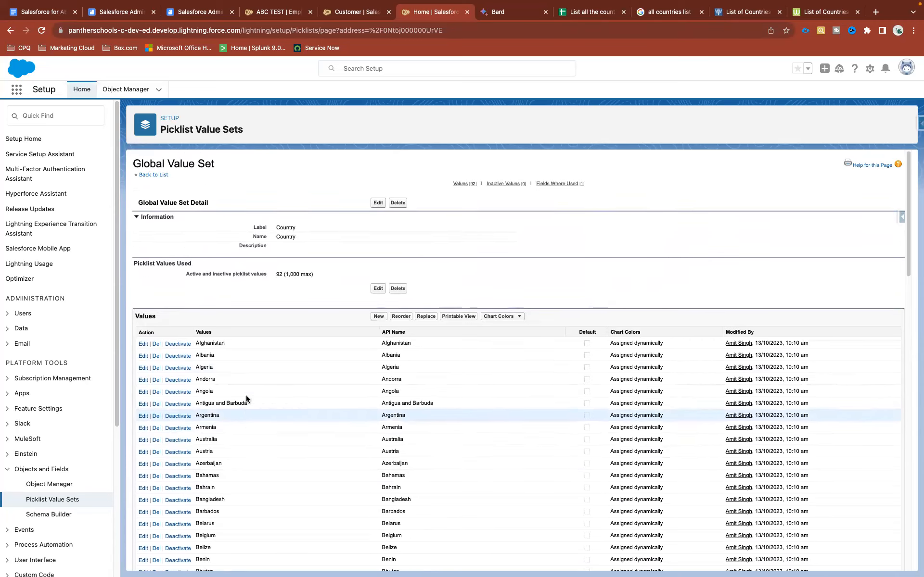
pyautogui.click(379, 316)
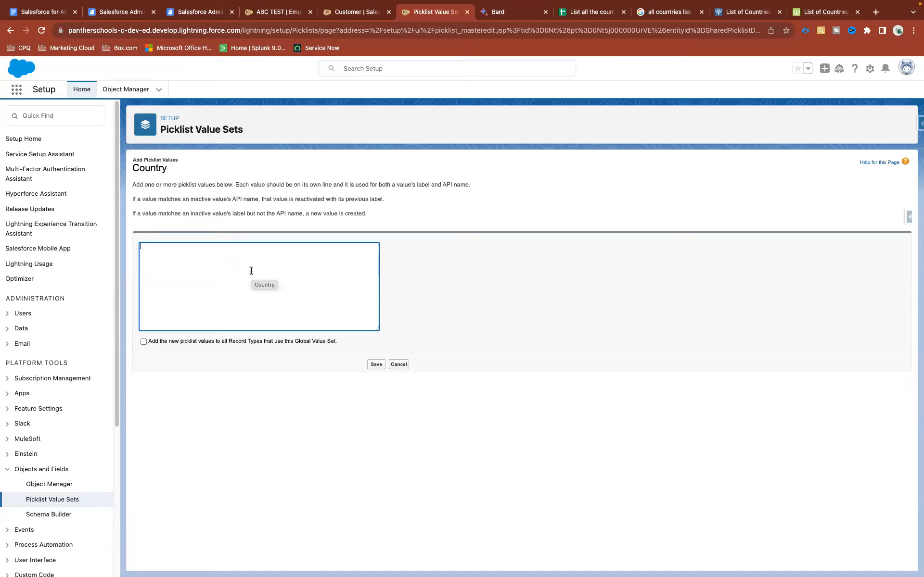
pyautogui.write('New Country')
pyautogui.click(370, 366)
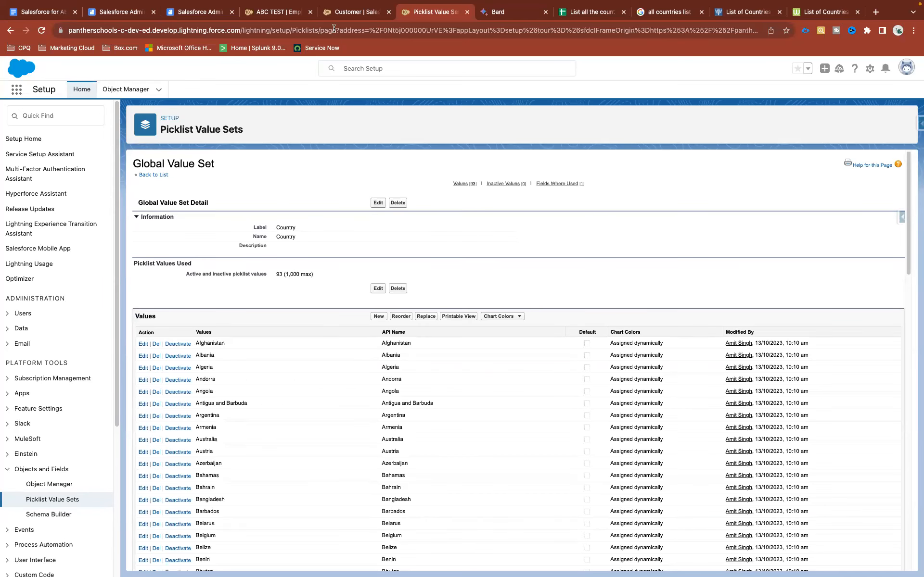
# Reload the ABC TEST employee record and check the options offered by its Country picklist in edit mode.
pyautogui.click(279, 13)
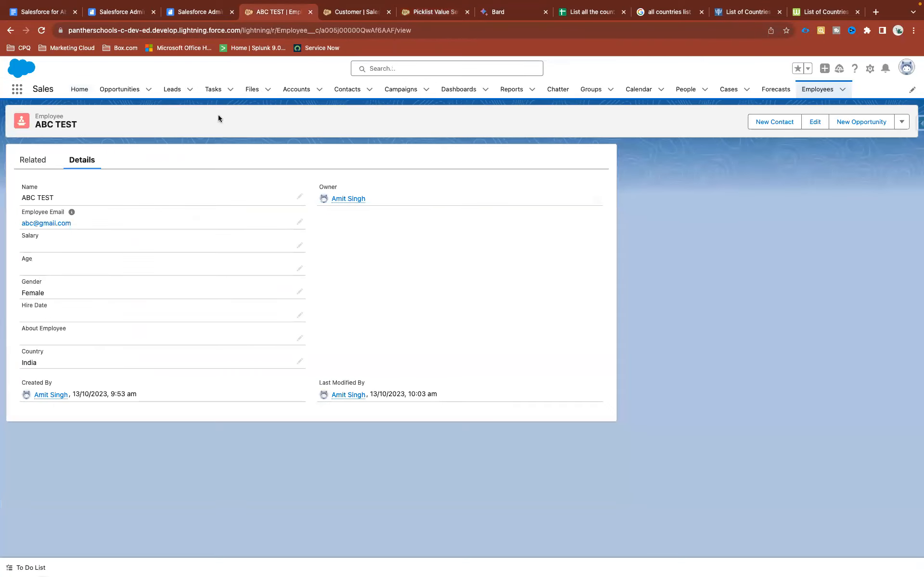
pyautogui.rightClick(88, 121)
pyautogui.click(110, 164)
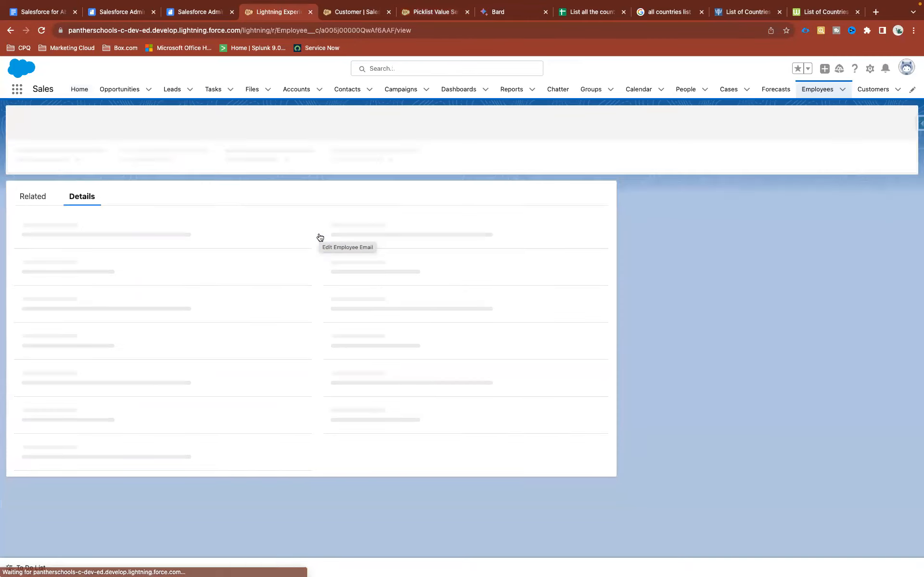
pyautogui.click(300, 362)
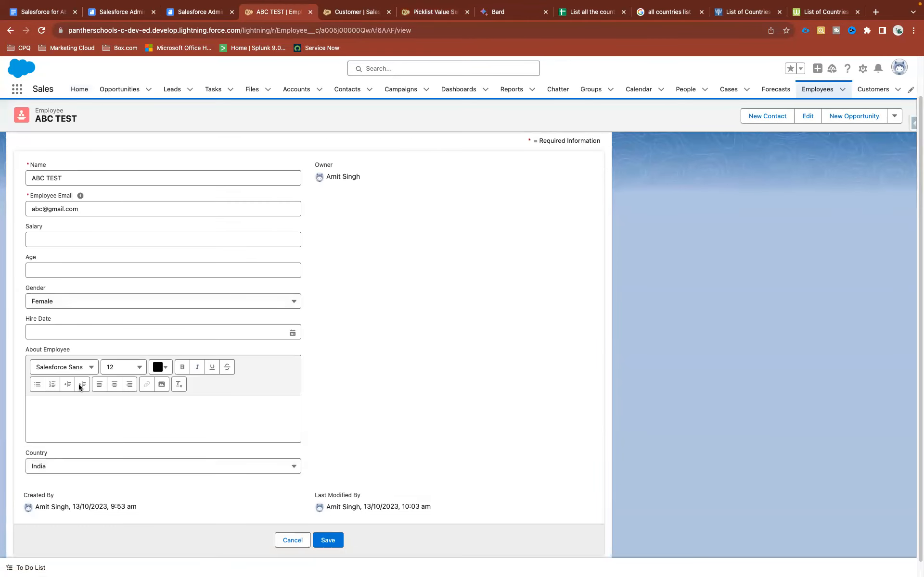
pyautogui.click(77, 468)
pyautogui.scroll(-5, 120, 427)
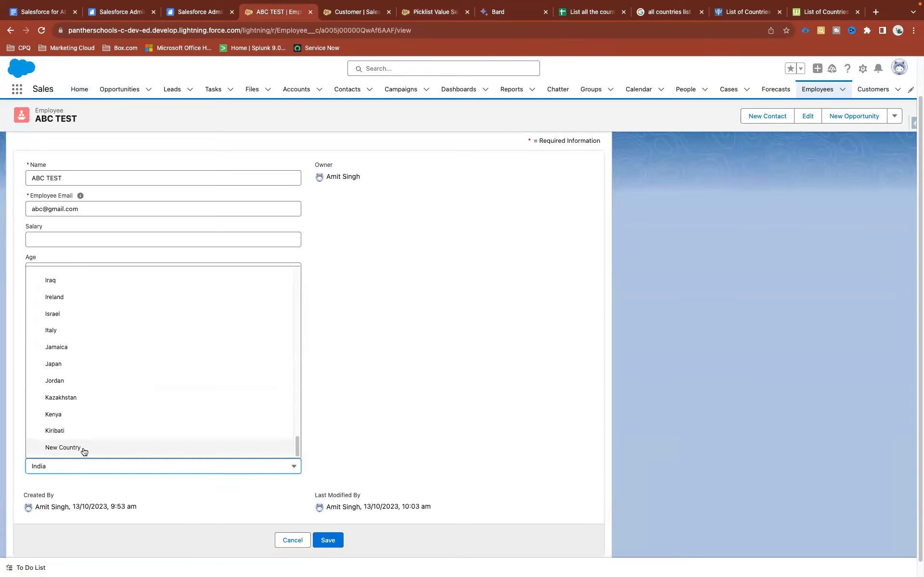
pyautogui.scroll(15, 84, 451)
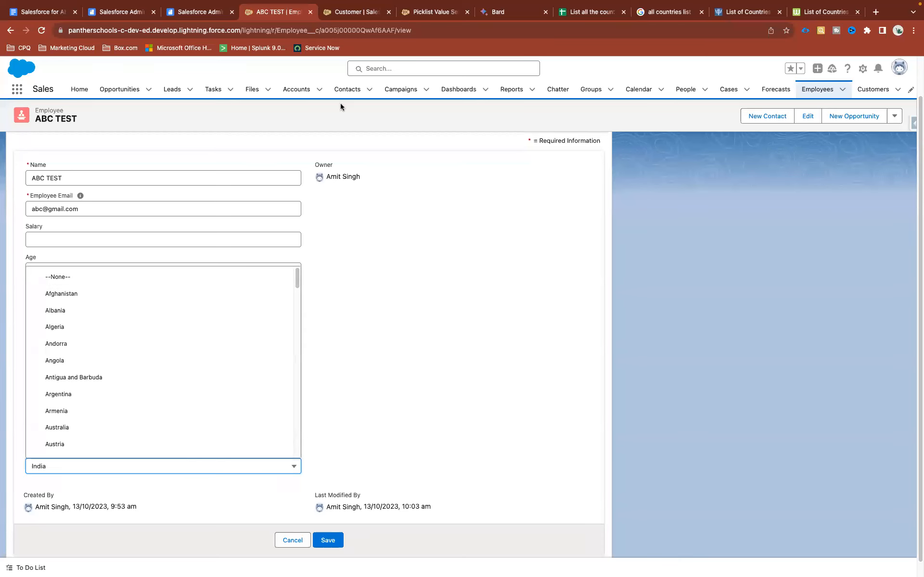
# Deactivate the values New Country and Kiribati in the Country global value set.
pyautogui.click(356, 11)
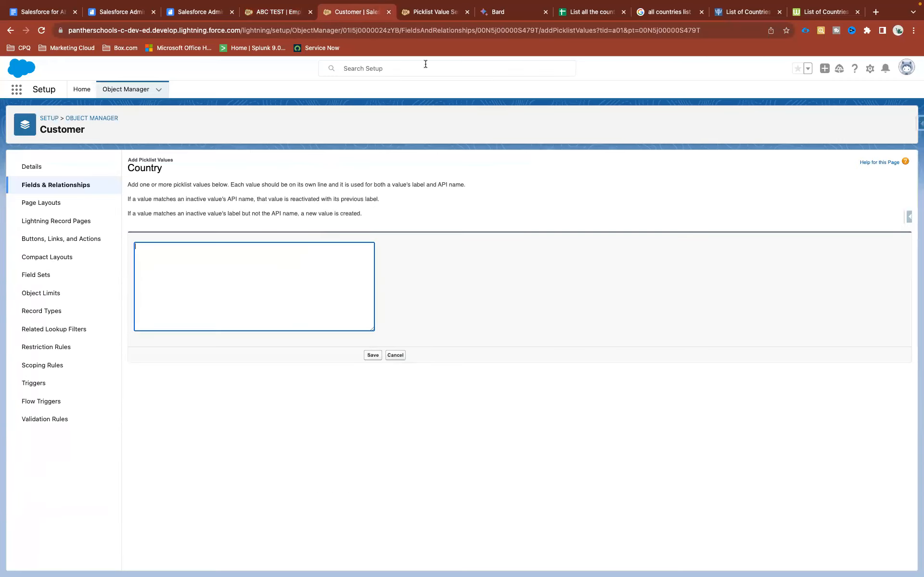
pyautogui.click(412, 13)
pyautogui.scroll(-15, 245, 415)
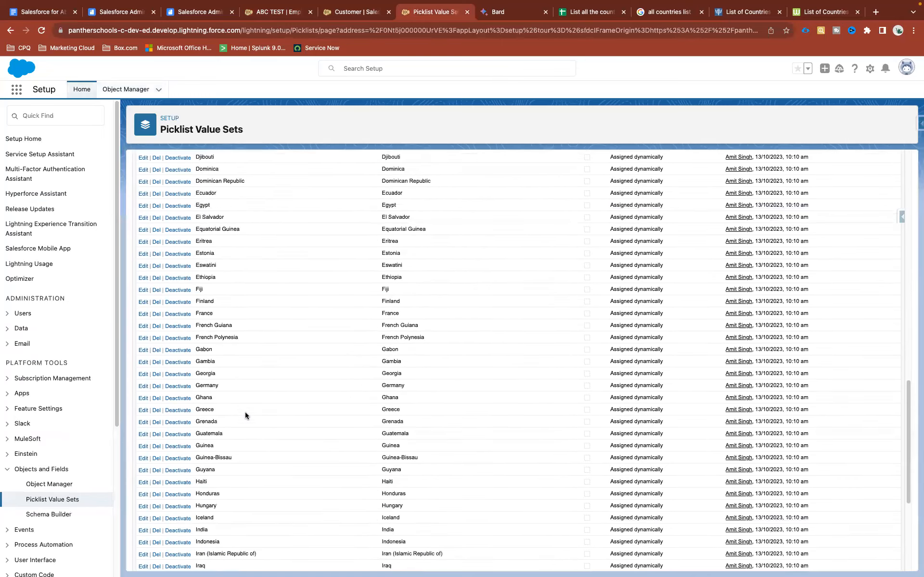
pyautogui.click(178, 467)
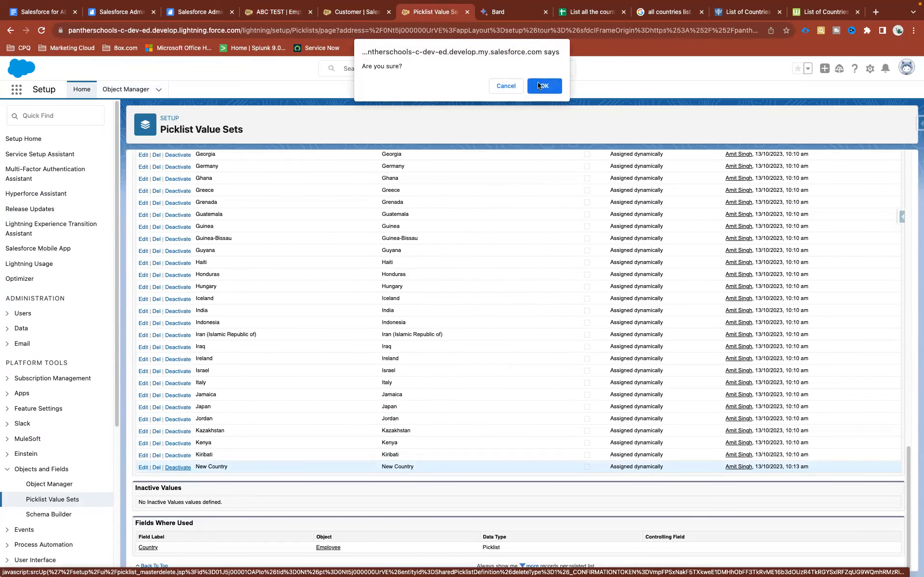
pyautogui.press('Return')
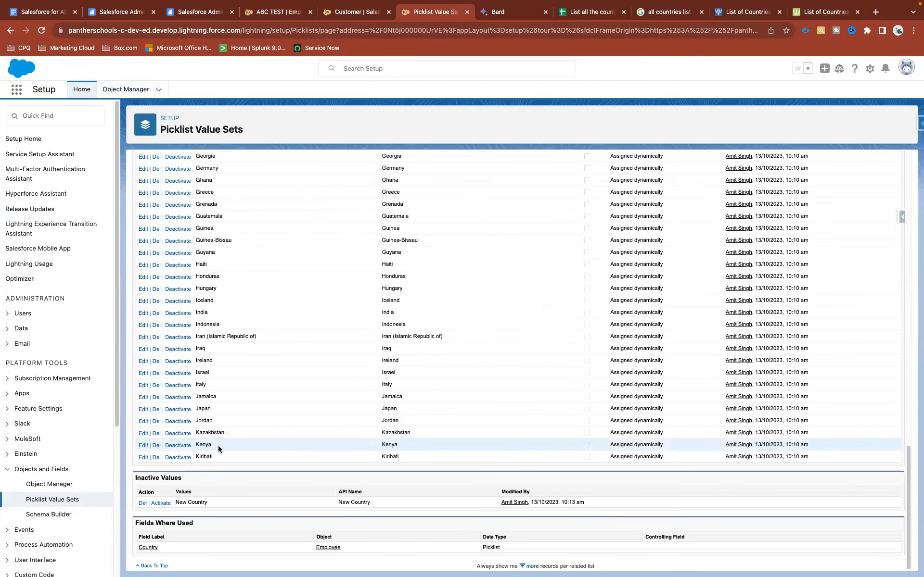
pyautogui.click(179, 456)
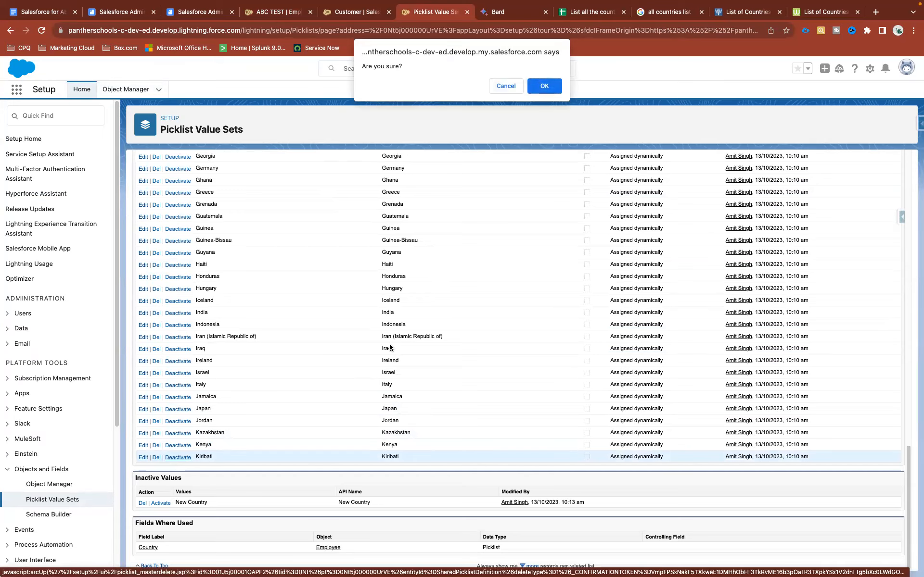
pyautogui.click(544, 89)
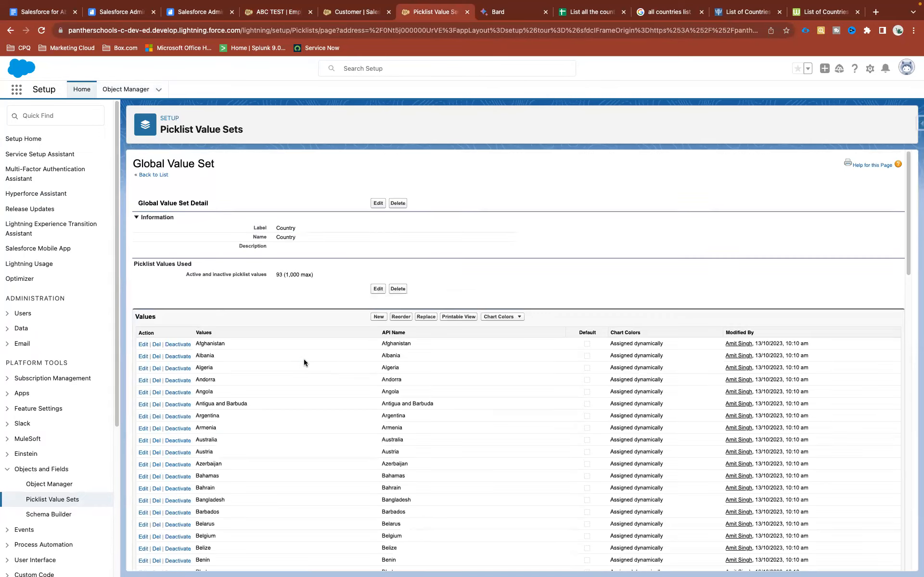
# Examine the inactive values and the fields where the Country global value set is used.
pyautogui.scroll(-20, 304, 362)
pyautogui.moveTo(208, 503); pyautogui.dragTo(137, 492)
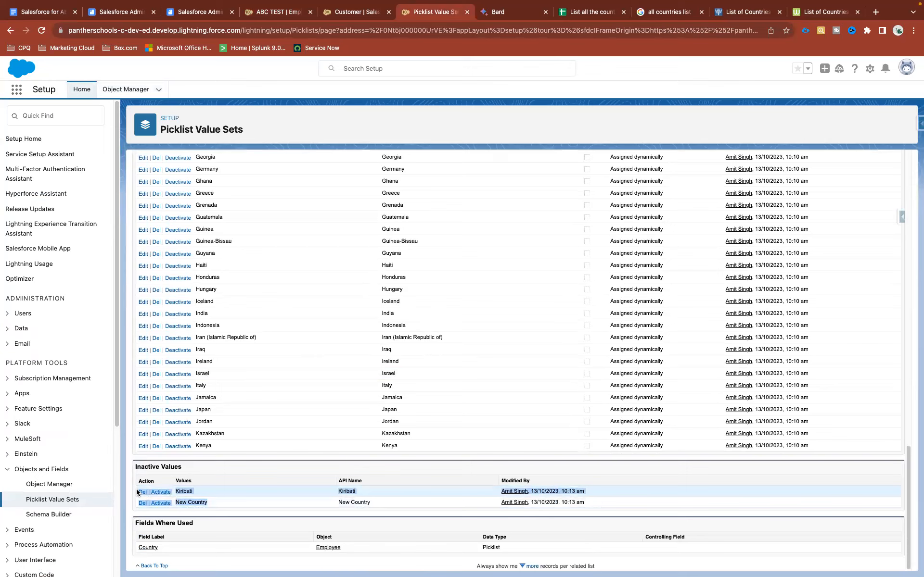
pyautogui.click(209, 517)
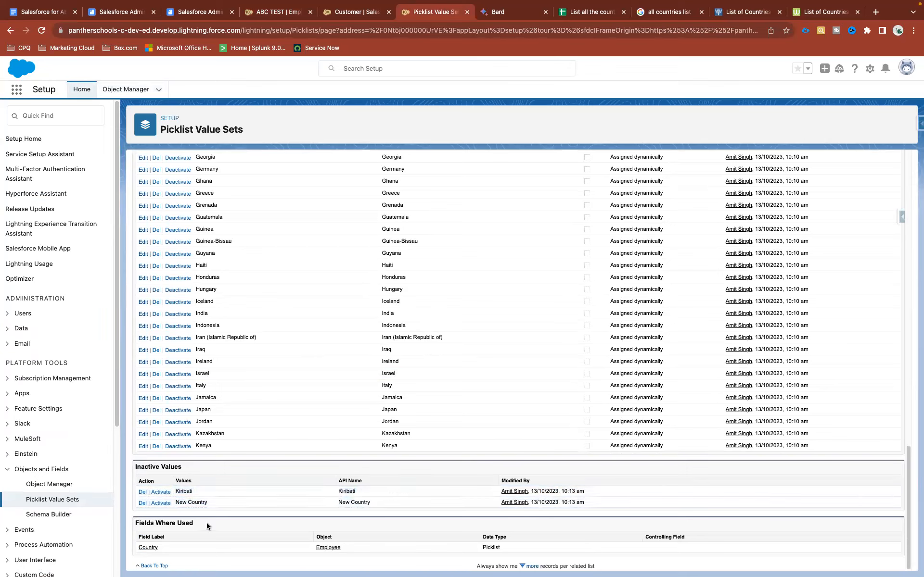
pyautogui.moveTo(134, 523); pyautogui.dragTo(215, 524)
pyautogui.click(215, 524)
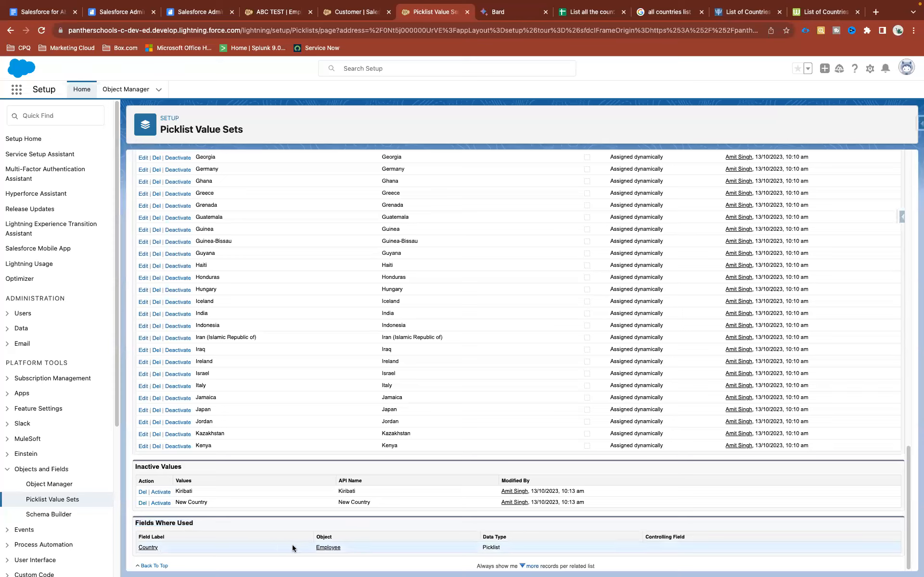
pyautogui.moveTo(350, 548); pyautogui.dragTo(312, 549)
pyautogui.click(153, 566)
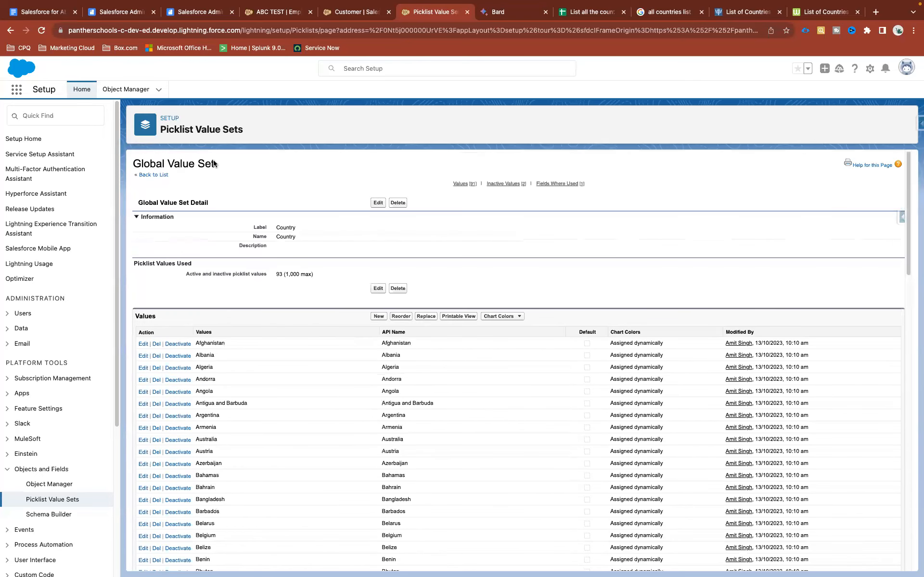
pyautogui.moveTo(215, 163); pyautogui.dragTo(133, 163)
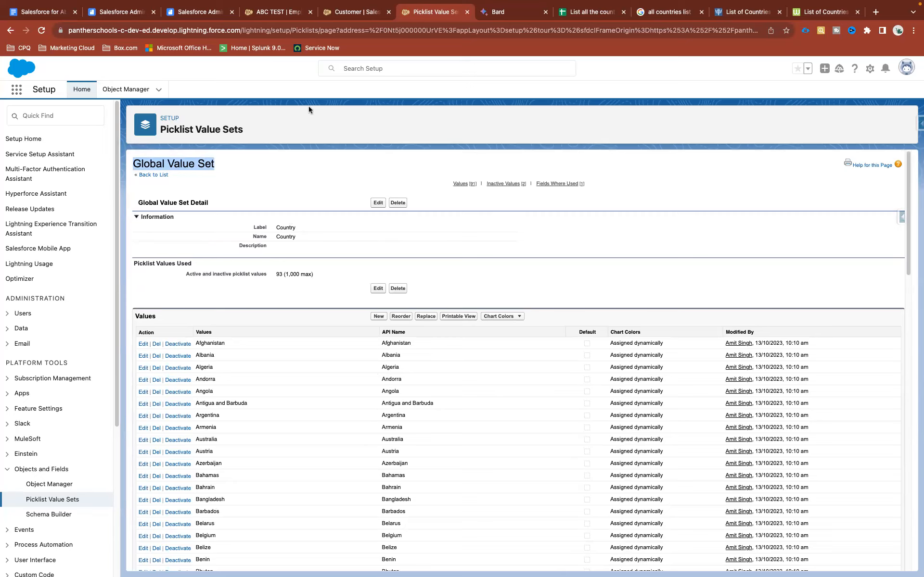
# Change the field name of the Customer object's Country field to Country_del and save the field.
pyautogui.click(341, 18)
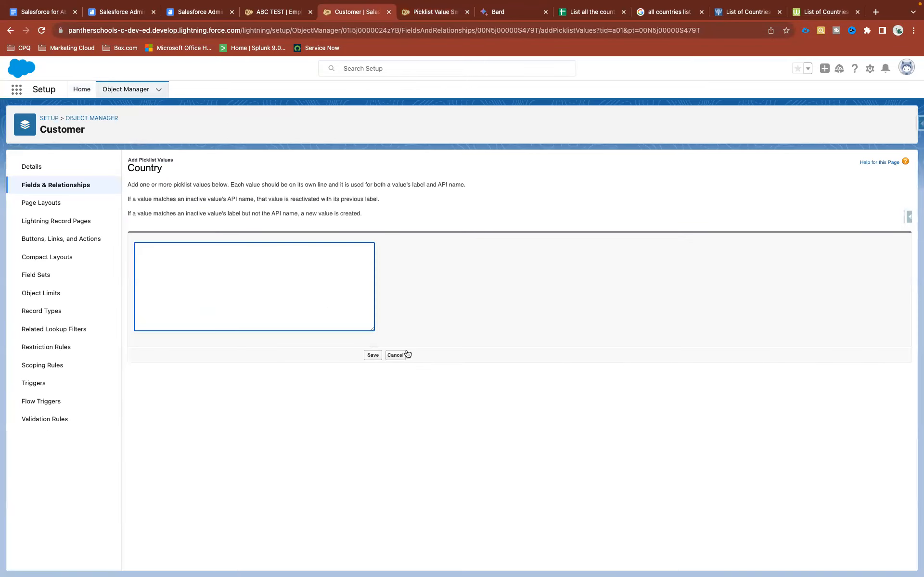
pyautogui.click(46, 186)
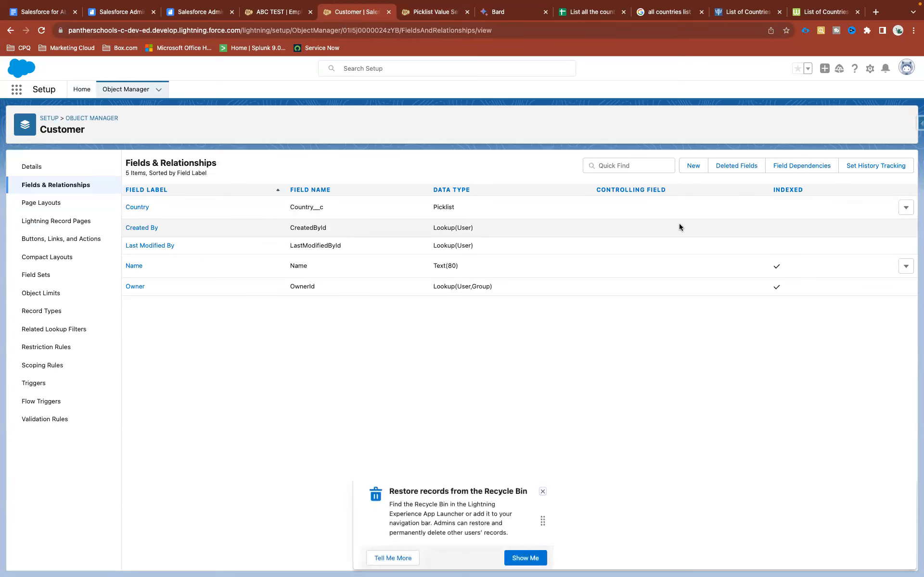
pyautogui.click(905, 208)
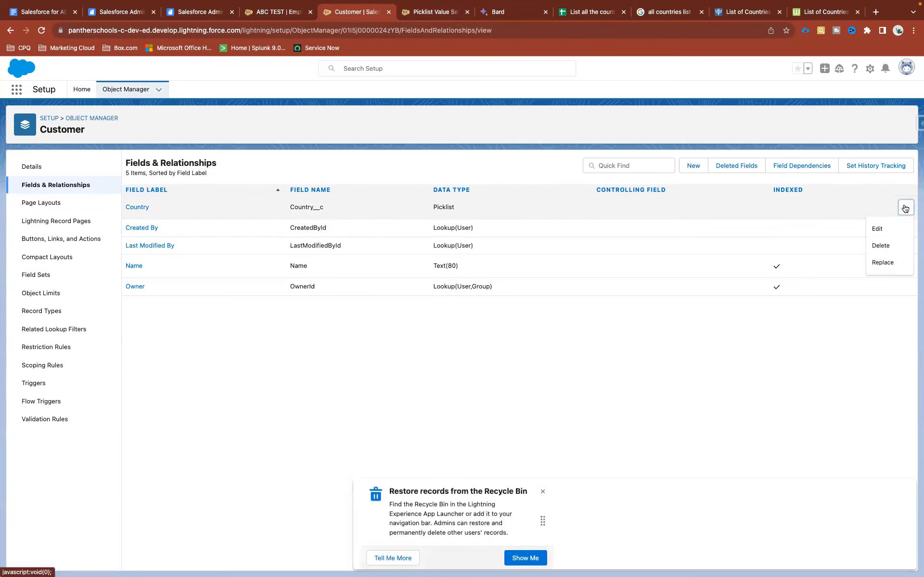
pyautogui.click(881, 229)
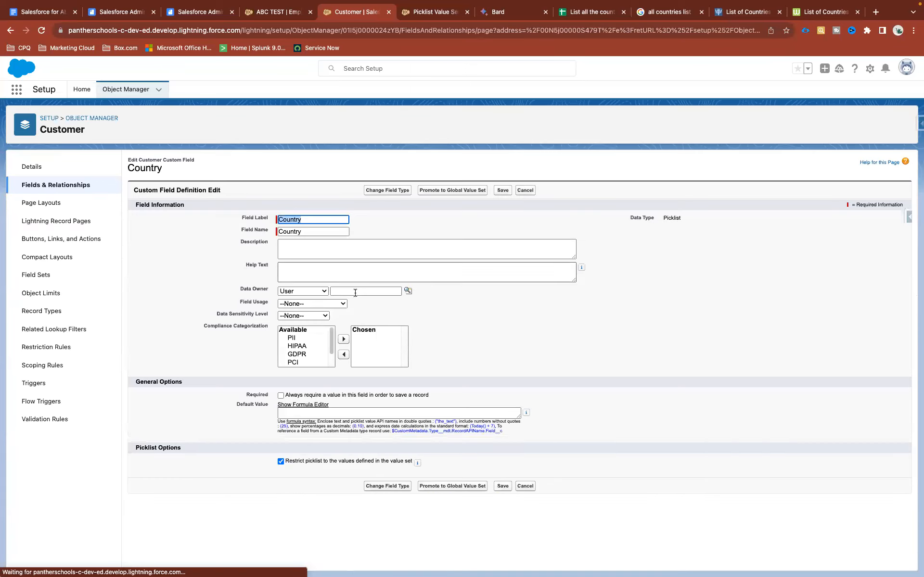
pyautogui.click(303, 236)
pyautogui.write('_o')
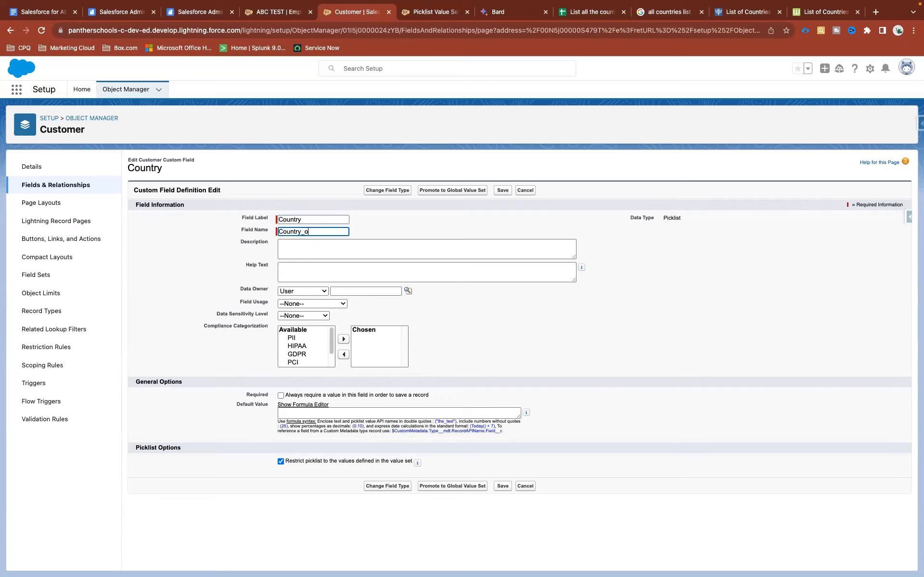
pyautogui.press('BackSpace')
pyautogui.write('del')
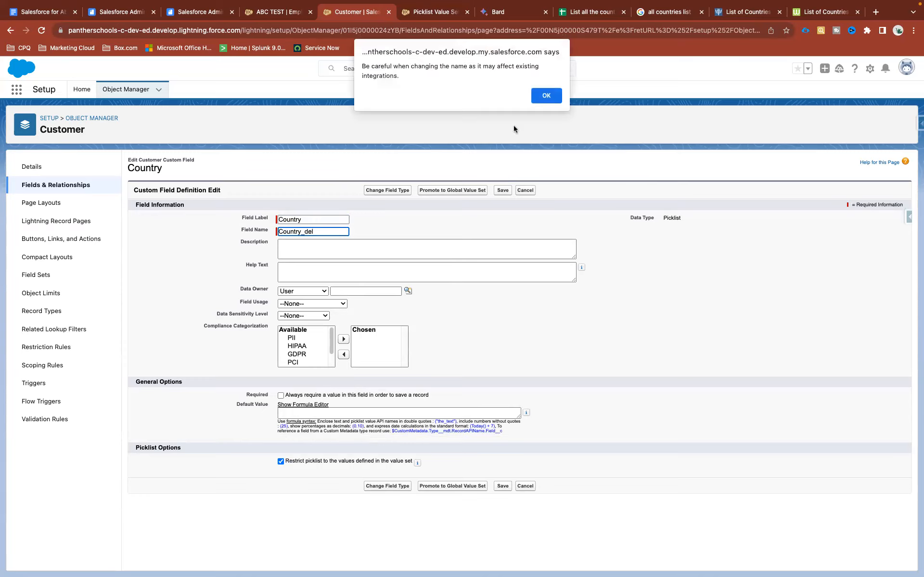
pyautogui.click(546, 96)
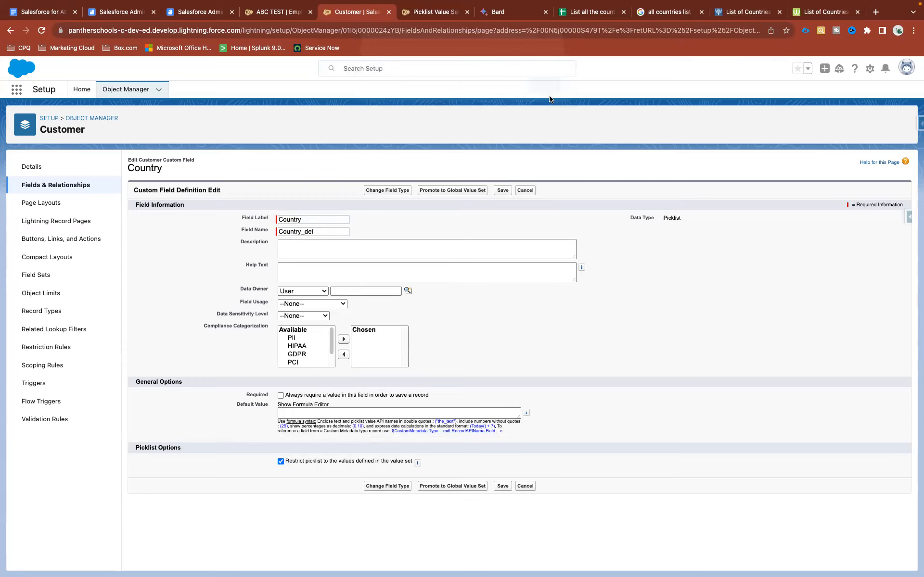
pyautogui.doubleClick(326, 229)
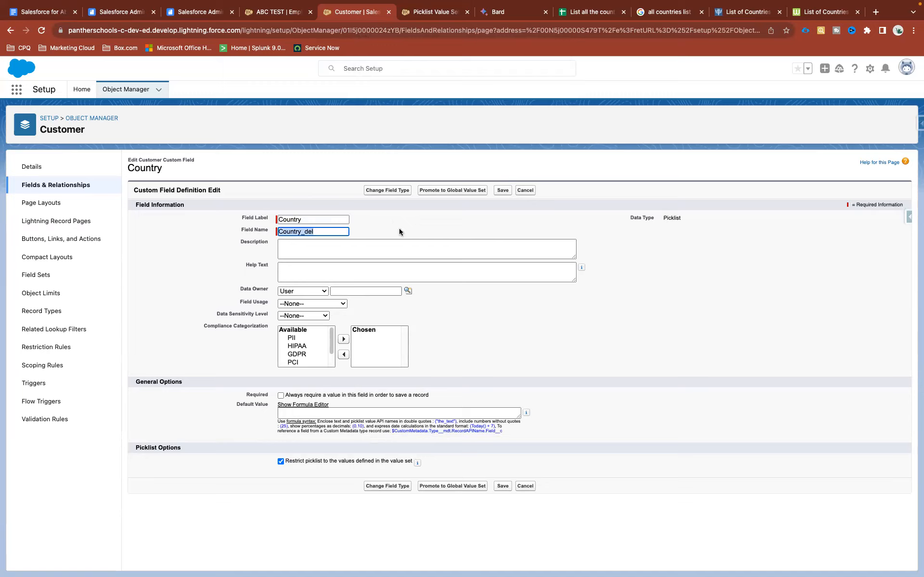
pyautogui.click(323, 236)
pyautogui.moveTo(321, 232); pyautogui.dragTo(252, 228)
pyautogui.doubleClick(317, 230)
pyautogui.click(502, 190)
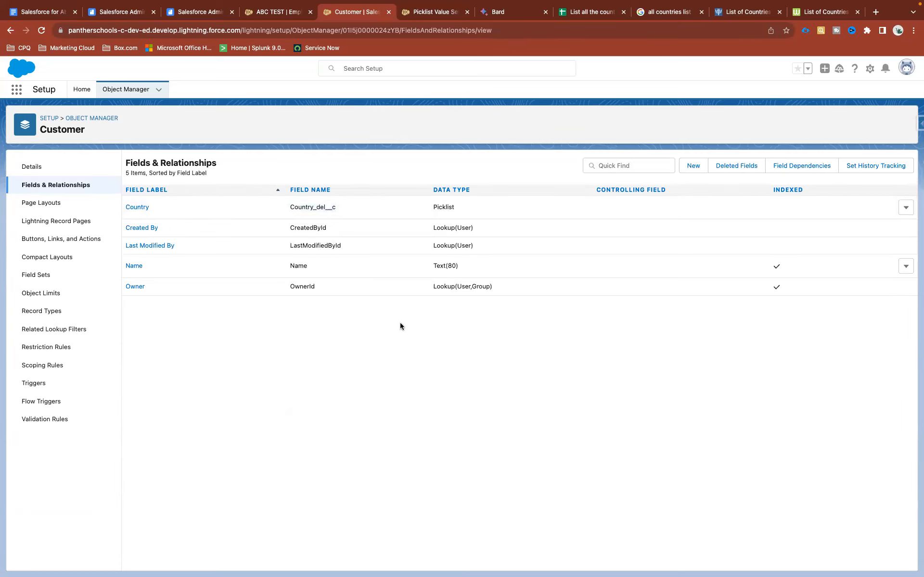
# Start a new custom field of type Picklist on the Customer object with the label Country.
pyautogui.click(694, 166)
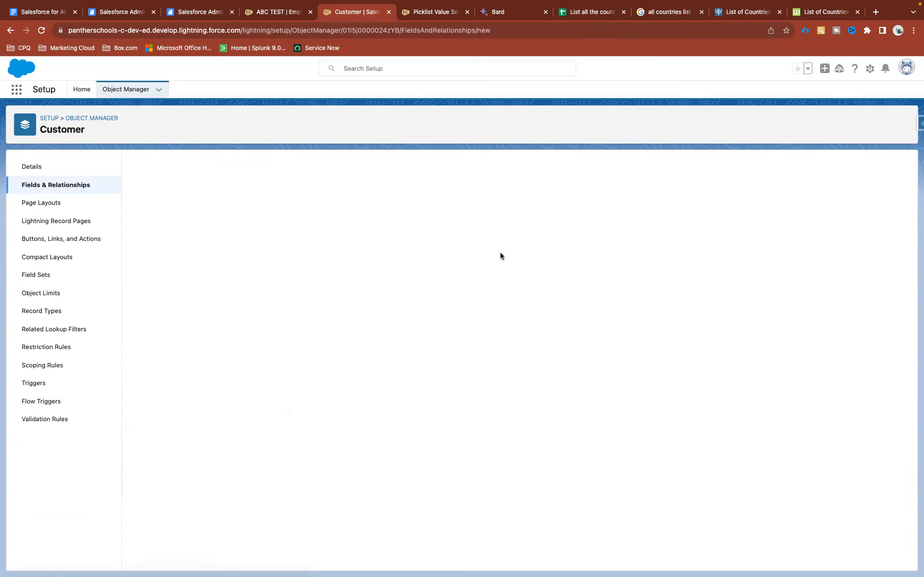
pyautogui.scroll(-5, 250, 310)
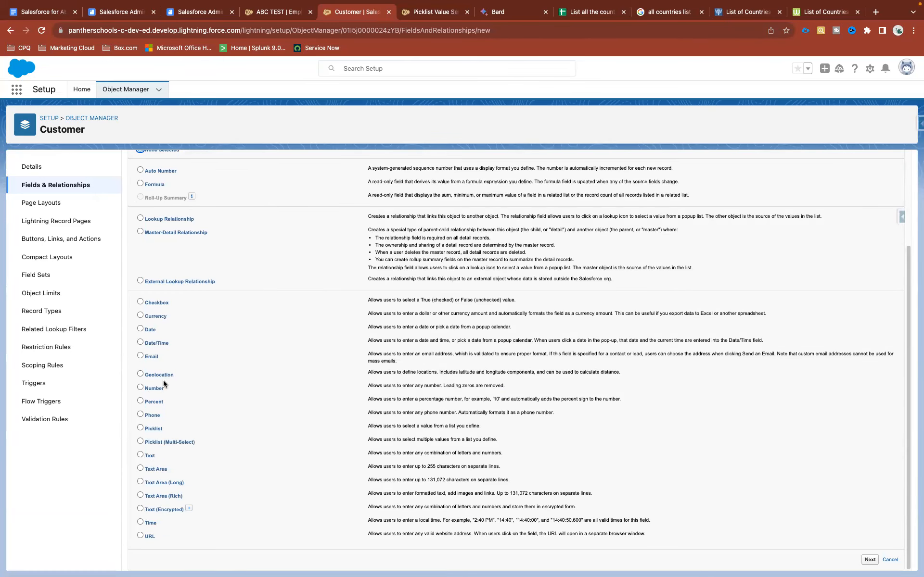
pyautogui.click(155, 430)
pyautogui.click(866, 560)
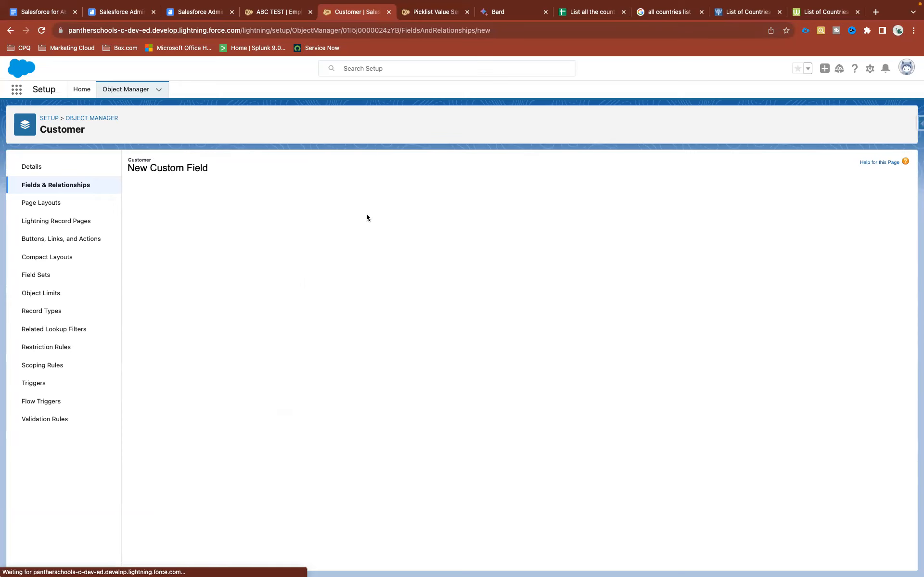
pyautogui.click(306, 233)
pyautogui.write('Country')
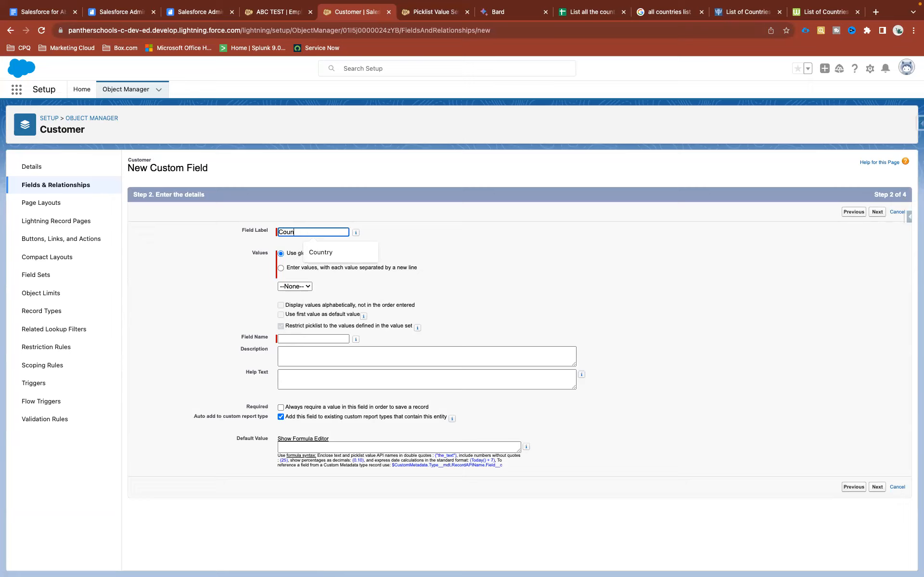
pyautogui.click(372, 209)
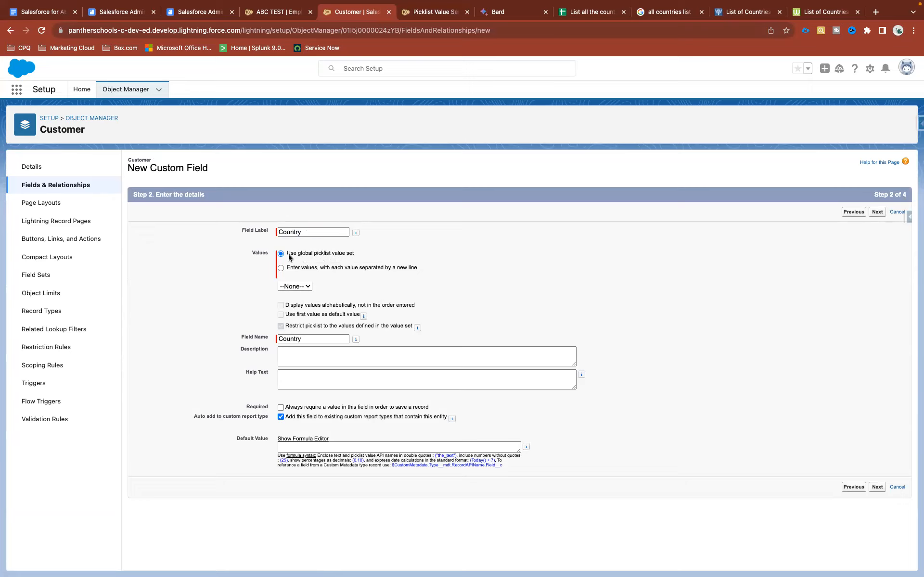
# Base the new field's values on the Country global value set and continue to field-level security.
pyautogui.moveTo(286, 253); pyautogui.dragTo(360, 253)
pyautogui.moveTo(432, 268); pyautogui.dragTo(292, 267)
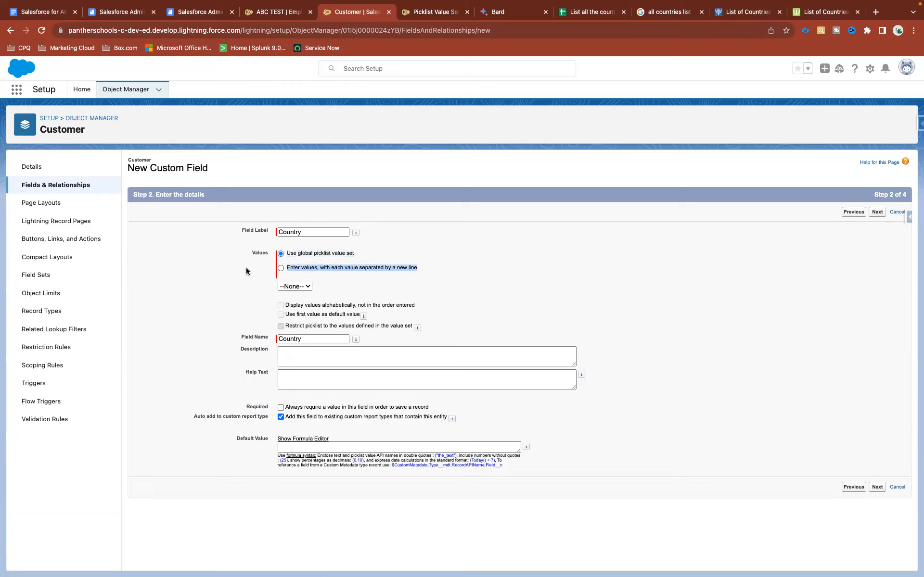
pyautogui.moveTo(285, 254); pyautogui.dragTo(363, 255)
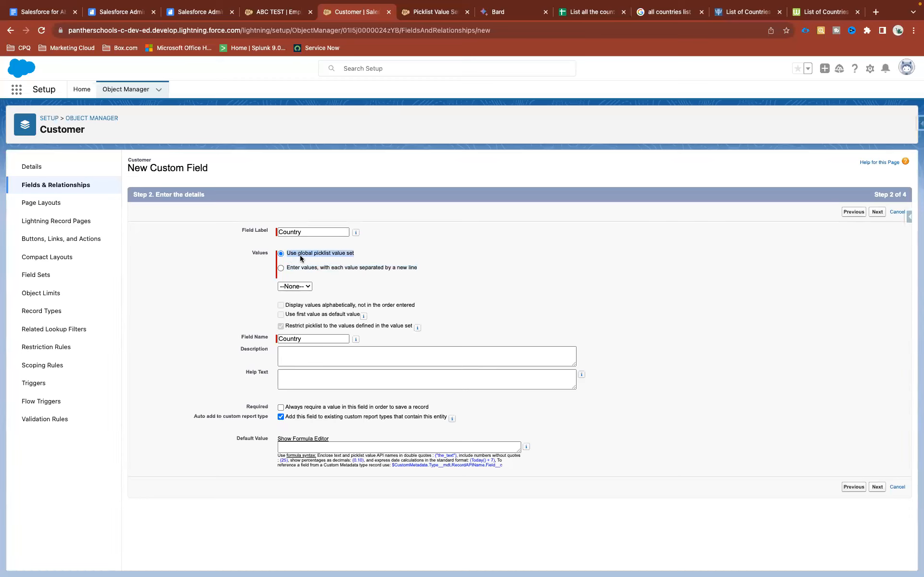
pyautogui.click(306, 287)
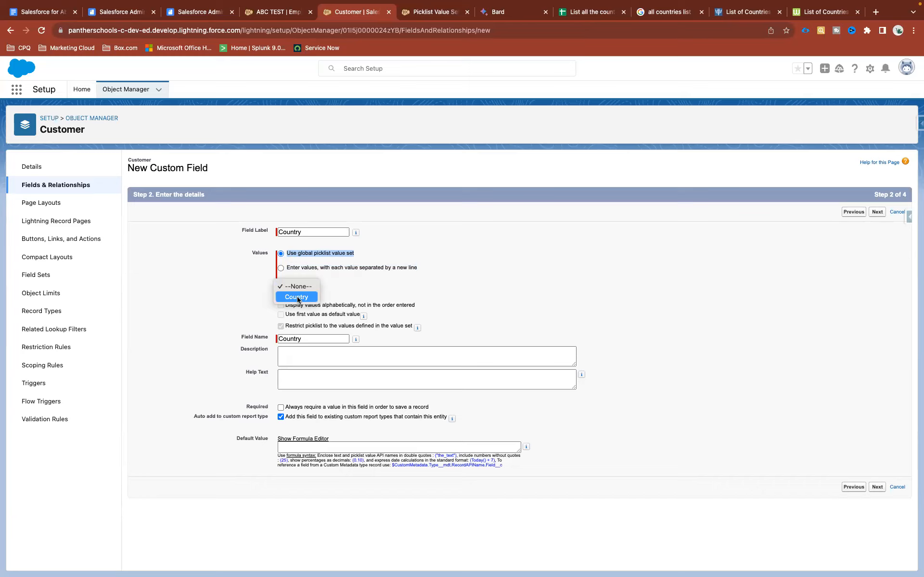
pyautogui.click(297, 299)
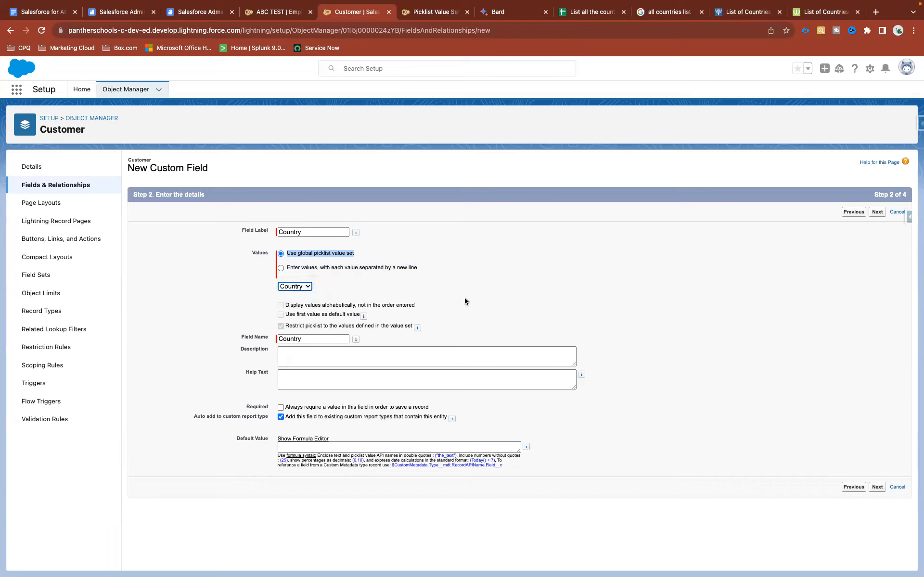
pyautogui.click(876, 212)
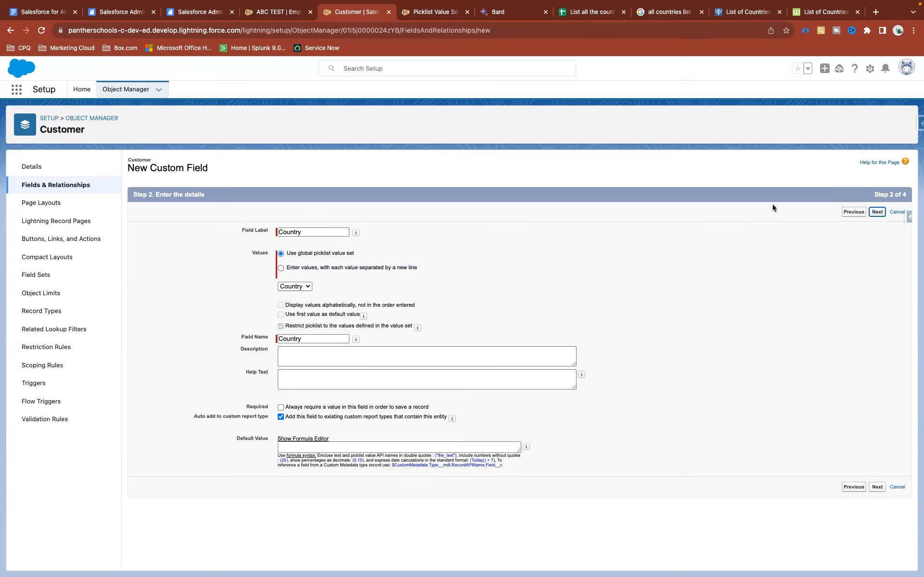
# Make the field visible to all profiles, include it in Customer Layout and save it.
pyautogui.click(651, 293)
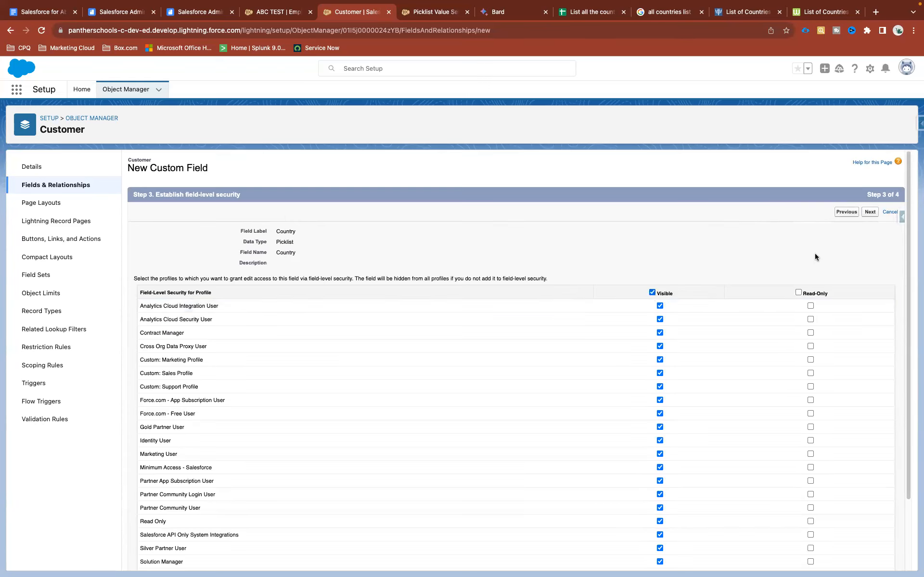
pyautogui.click(870, 212)
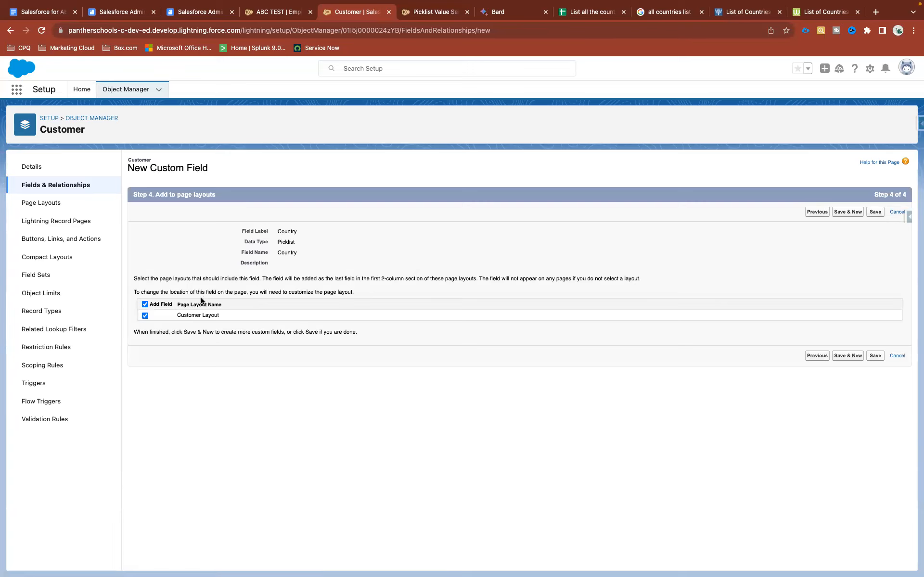
pyautogui.click(879, 214)
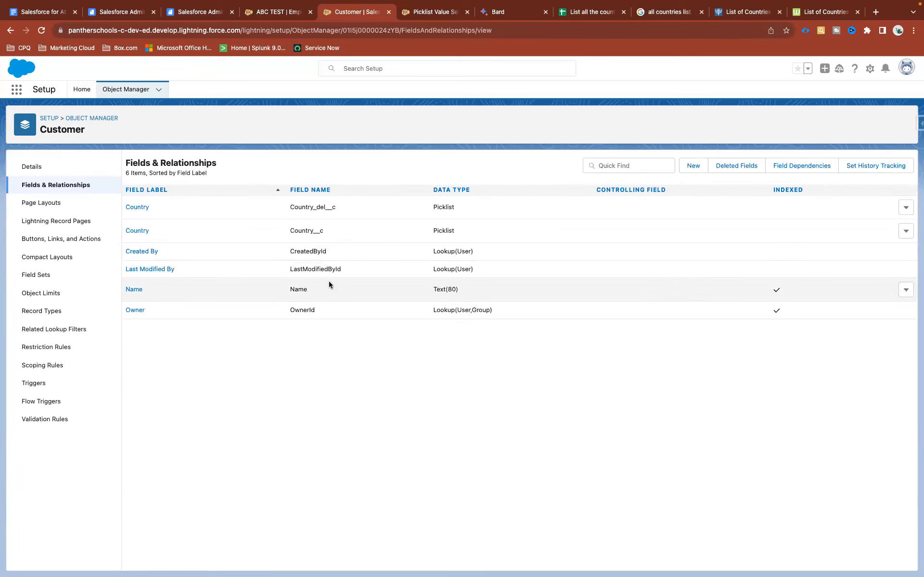
pyautogui.moveTo(157, 235); pyautogui.dragTo(117, 235)
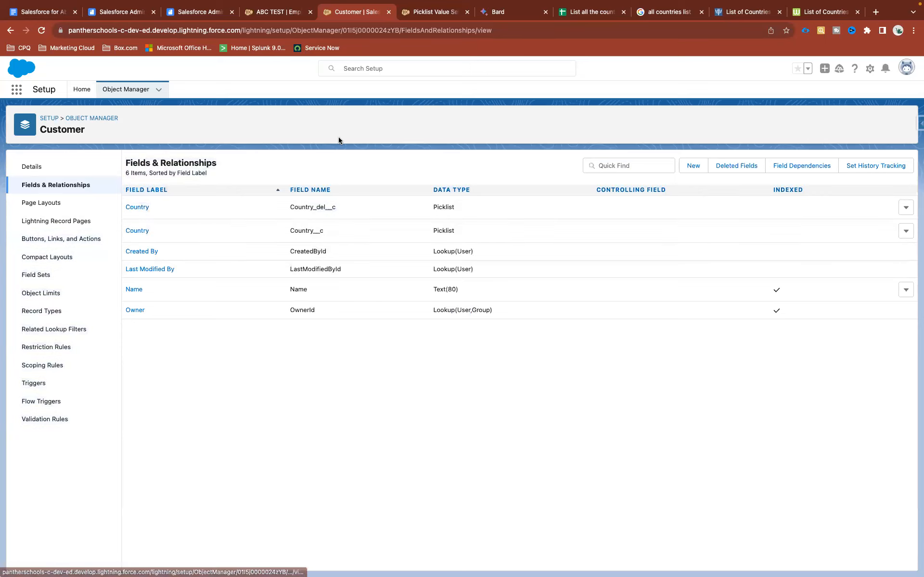
# Open a blank new Customer record form in the Sales app.
pyautogui.click(281, 12)
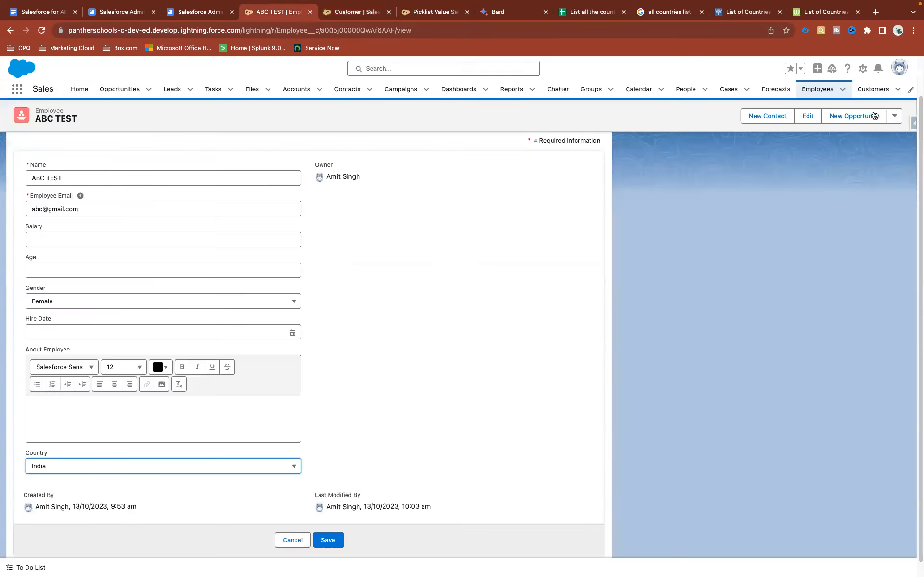
pyautogui.click(873, 89)
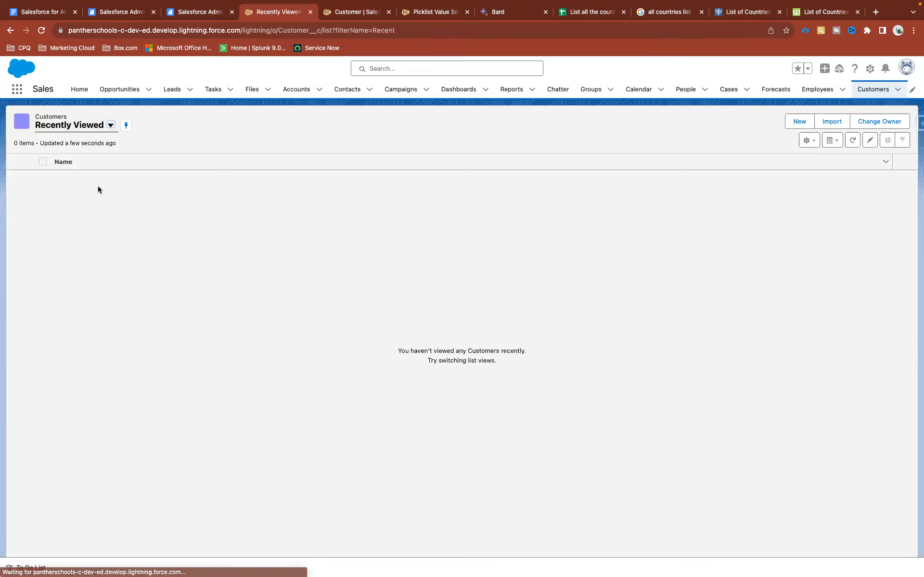
pyautogui.click(798, 121)
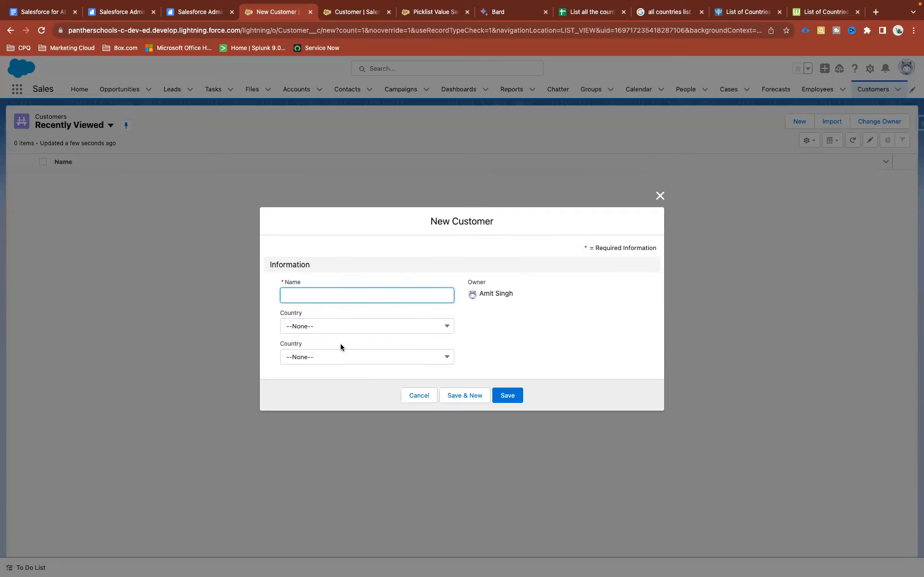
# Compare the last options offered by the two Country picklists and cancel the new customer record.
pyautogui.click(326, 356)
pyautogui.scroll(-20, 341, 432)
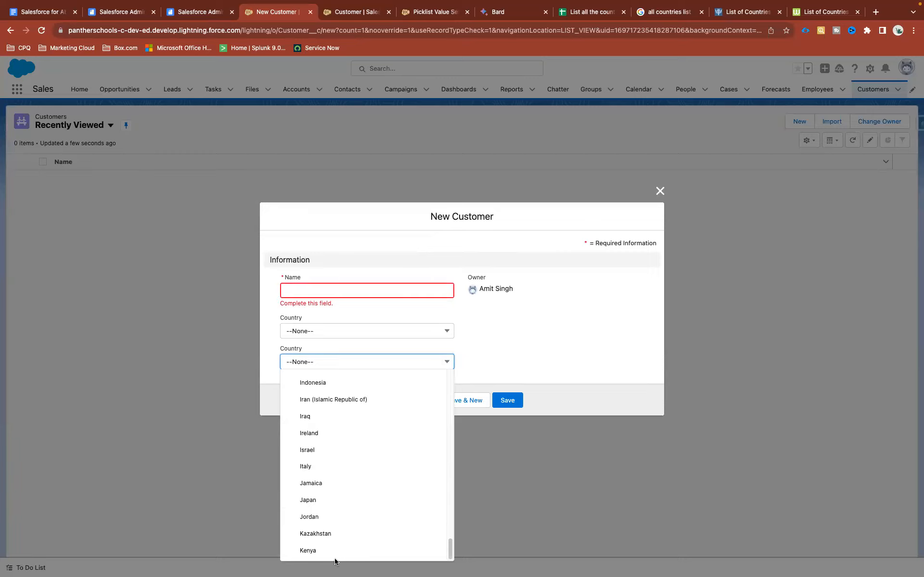
pyautogui.click(302, 336)
pyautogui.scroll(-20, 343, 430)
pyautogui.scroll(-4, 343, 430)
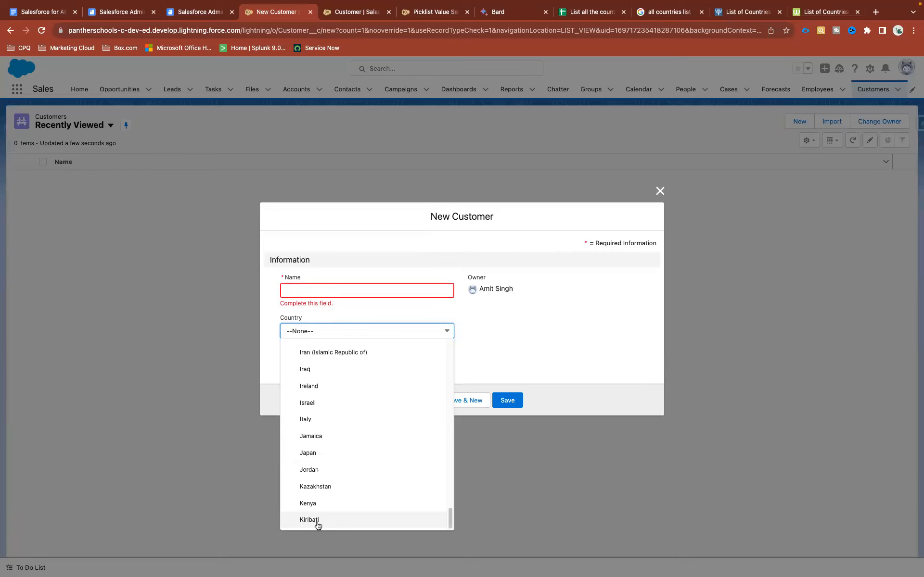
pyautogui.click(488, 365)
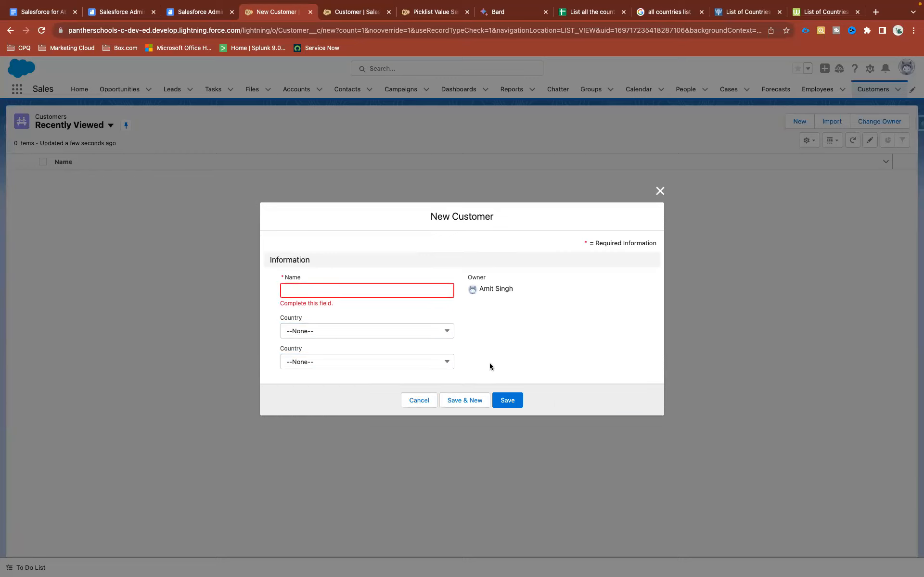
pyautogui.click(342, 361)
pyautogui.scroll(-20, 363, 427)
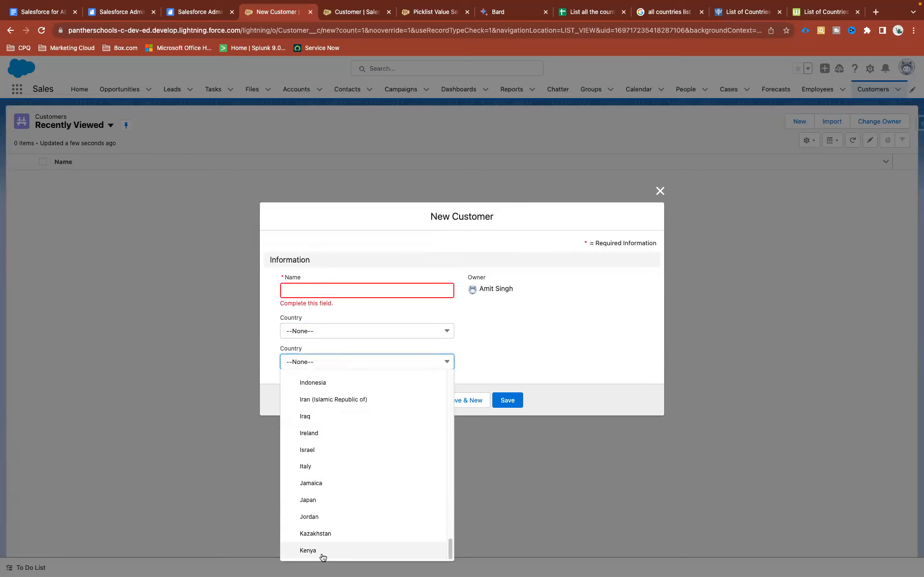
pyautogui.click(559, 291)
pyautogui.click(419, 400)
# Return to Salesforce Setup, search for "picklist" and open the Picklist Value Sets list.
pyautogui.click(341, 13)
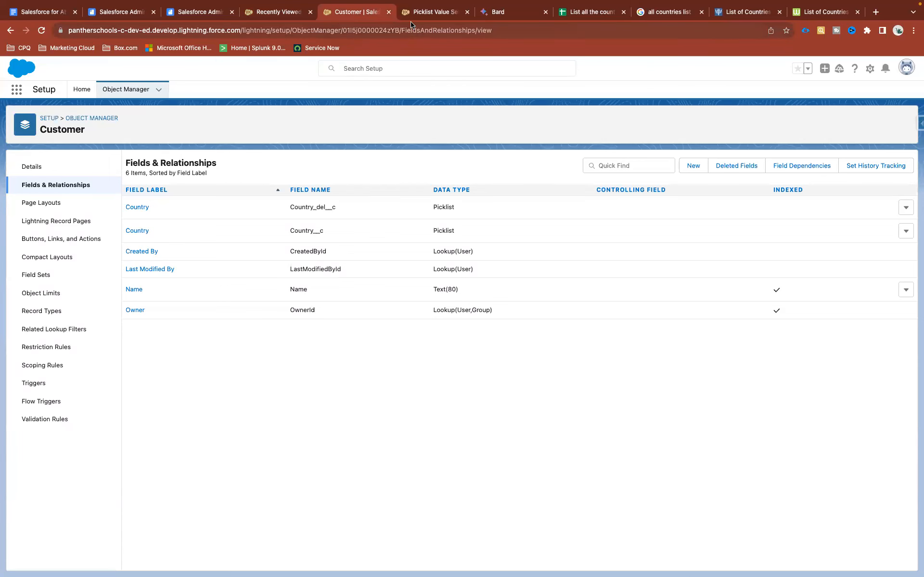
pyautogui.hotkey('ctrl', 'Tab')
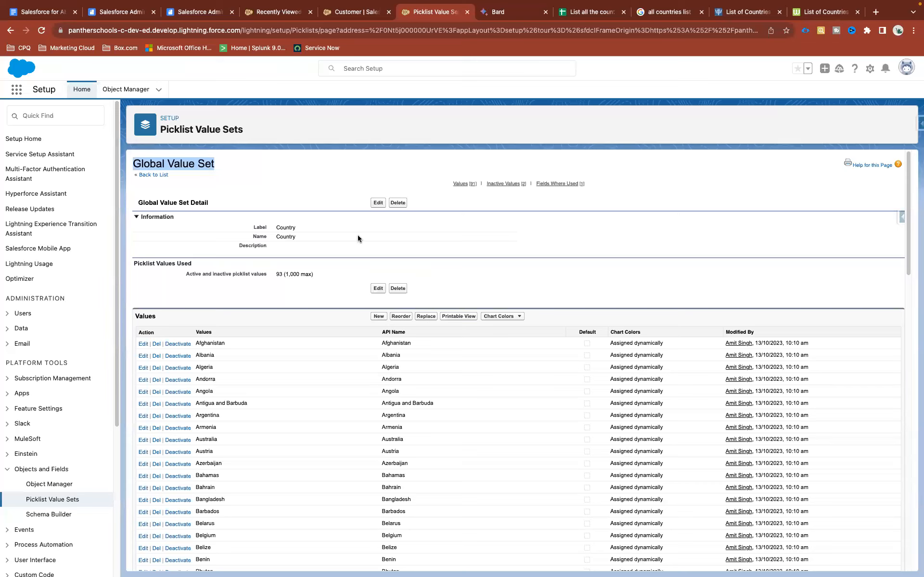
pyautogui.click(81, 118)
pyautogui.write('picklist')
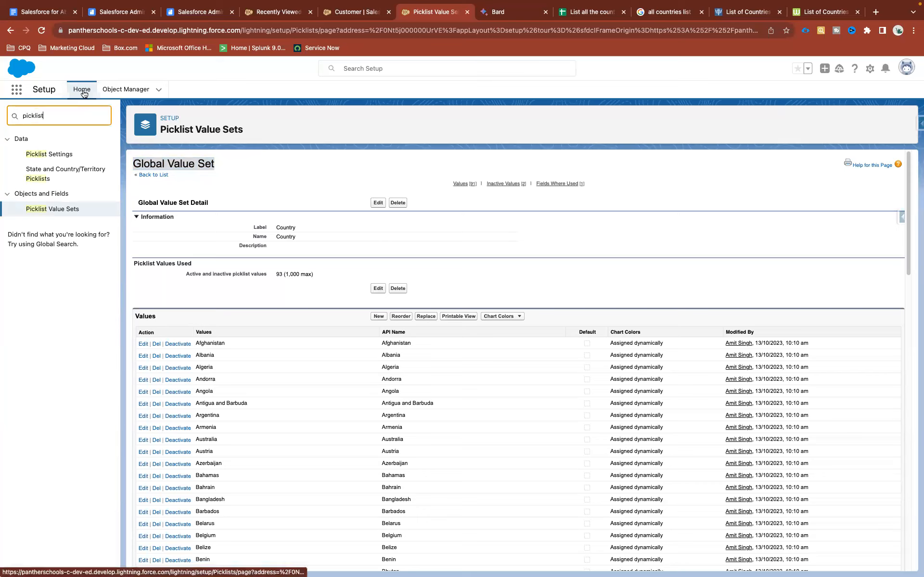
pyautogui.doubleClick(57, 116)
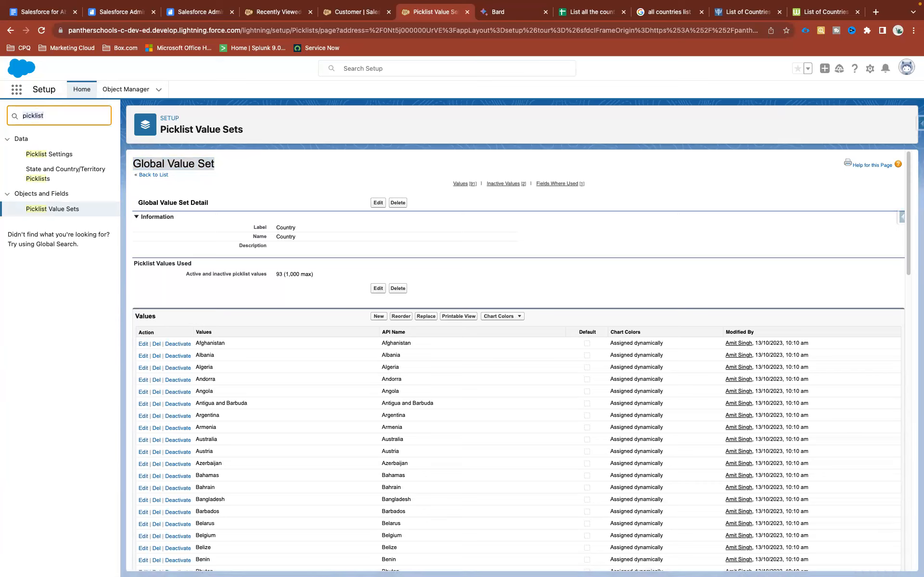
pyautogui.click(58, 211)
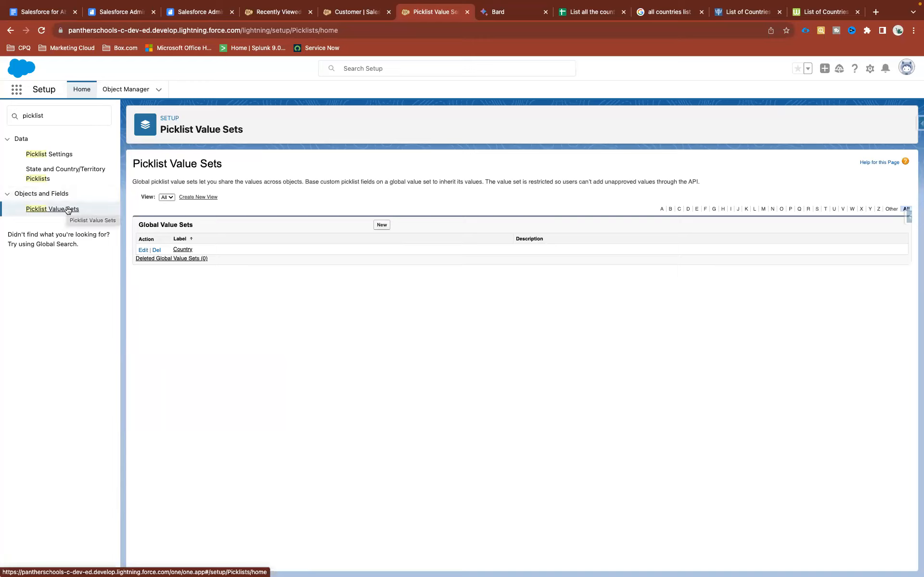
# Start a new global value set with the label State.
pyautogui.click(381, 226)
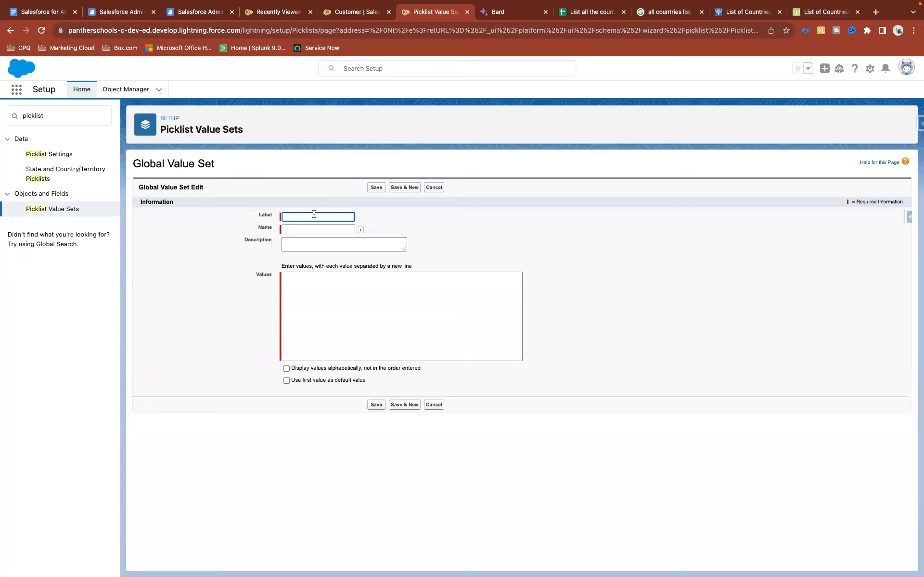
pyautogui.write('State')
pyautogui.click(405, 219)
# Switch to Bard and send the prompt "List all the states of various countries".
pyautogui.click(496, 14)
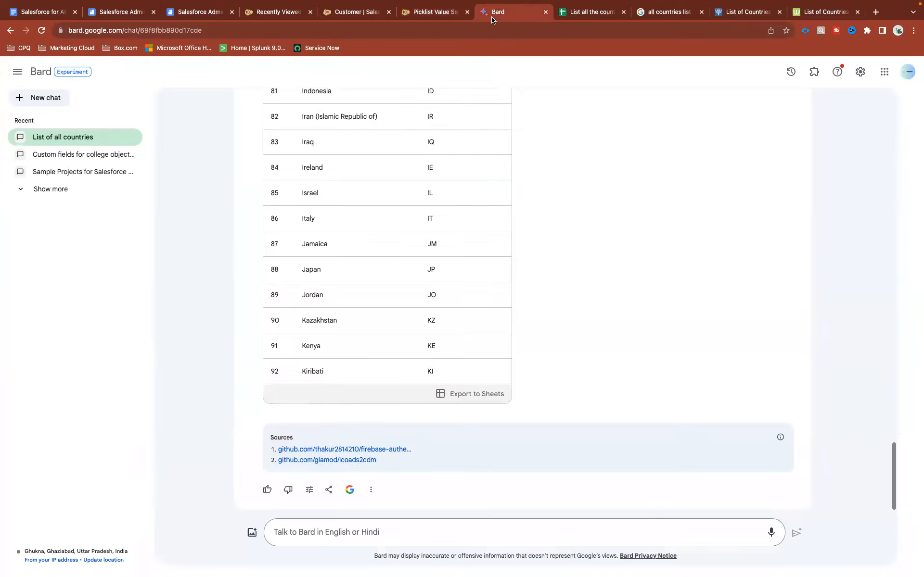
pyautogui.click(307, 531)
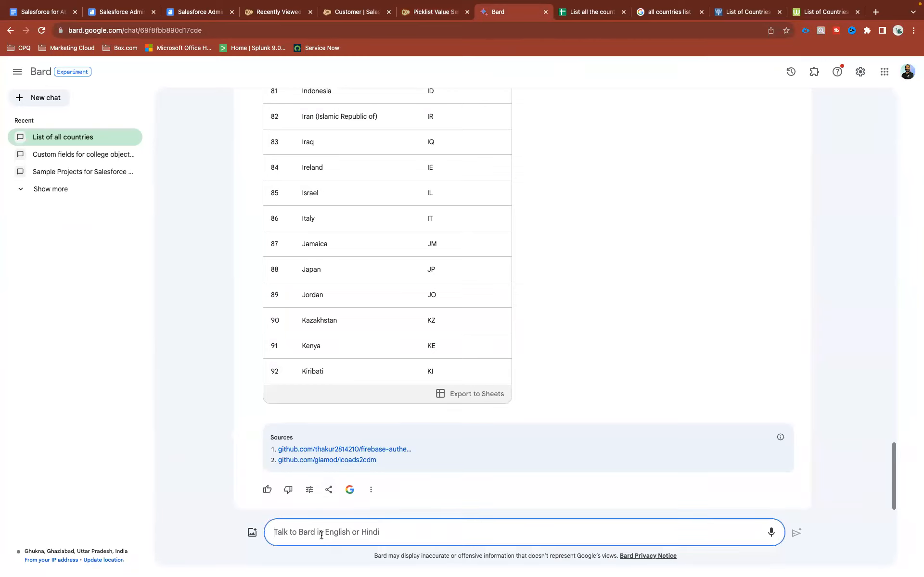
pyautogui.write('List all the ')
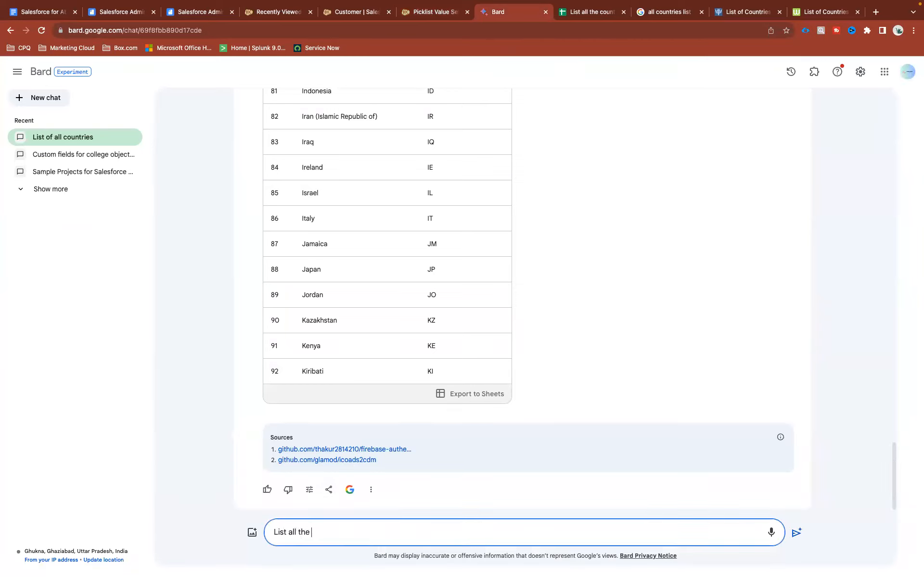
pyautogui.write('states of ')
pyautogui.write('var')
pyautogui.press('BackSpace')
pyautogui.write('arious countries')
pyautogui.press('Return')
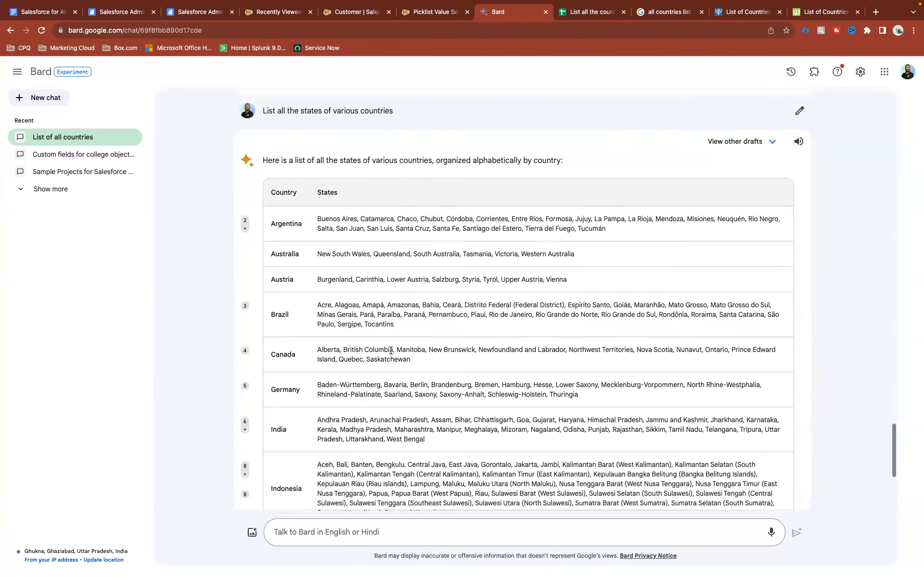
# Examine the states given for each country in Bard's answer.
pyautogui.scroll(-5, 438, 335)
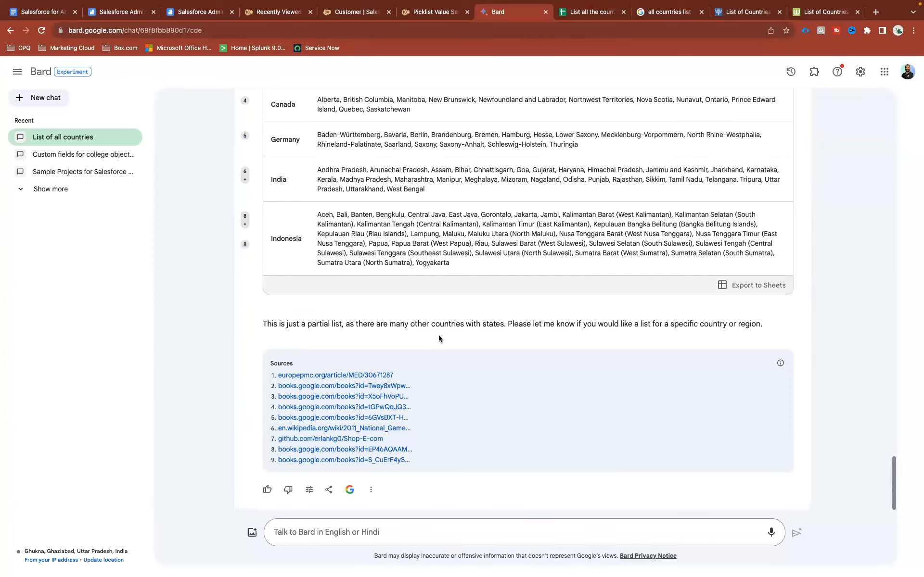
pyautogui.scroll(1, 489, 317)
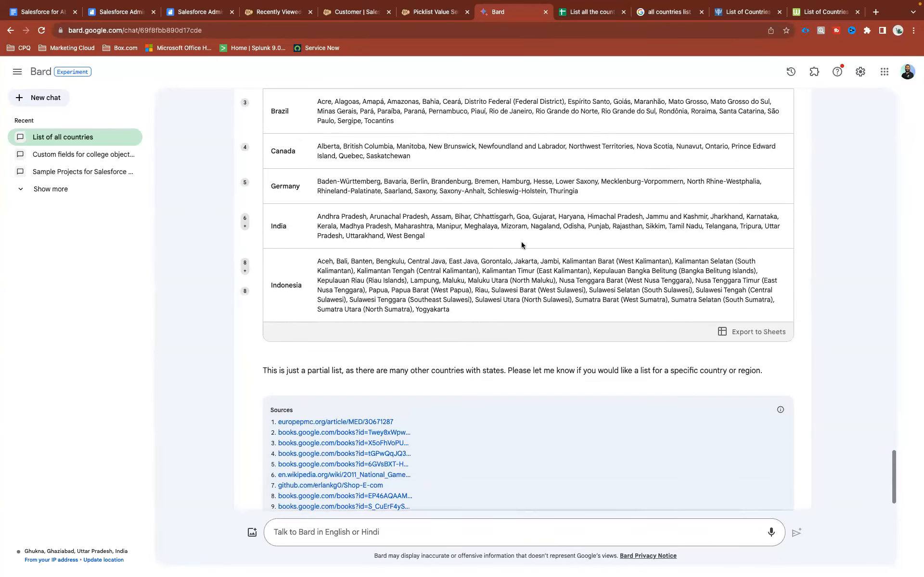
pyautogui.scroll(4, 533, 216)
pyautogui.scroll(-2, 533, 216)
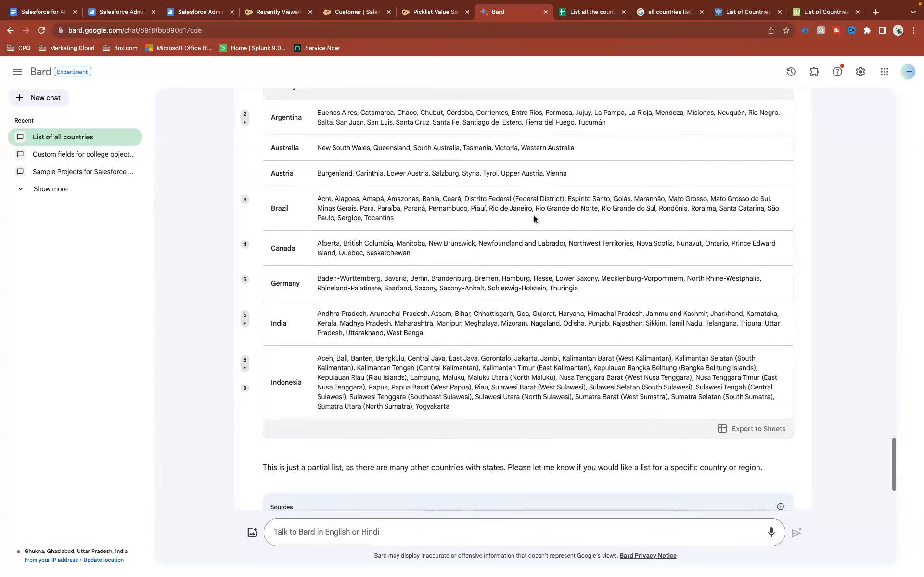
pyautogui.scroll(-3, 533, 219)
pyautogui.scroll(4, 343, 491)
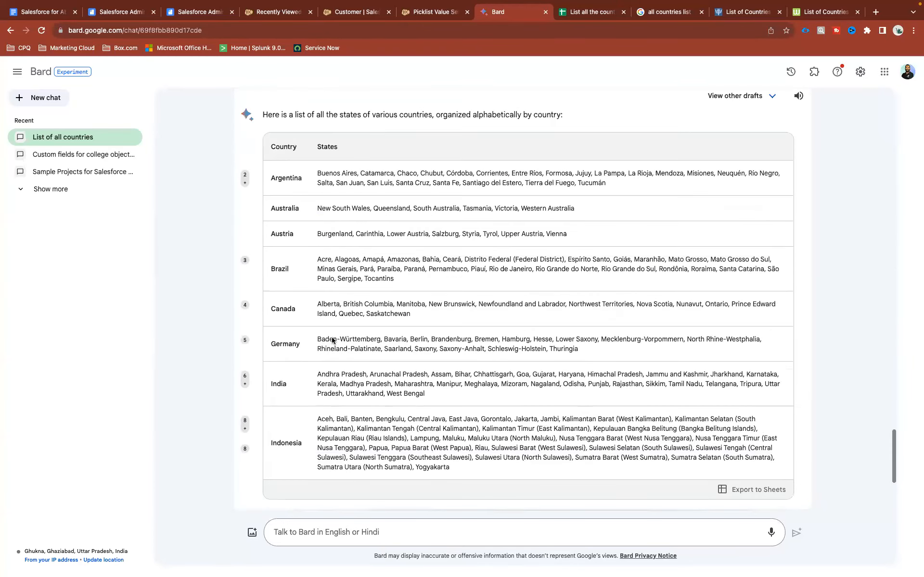
# Send Bard the earlier prompt extended to "List all the states of various countries one state in one row of a table".
pyautogui.scroll(2, 332, 340)
pyautogui.tripleClick(320, 154)
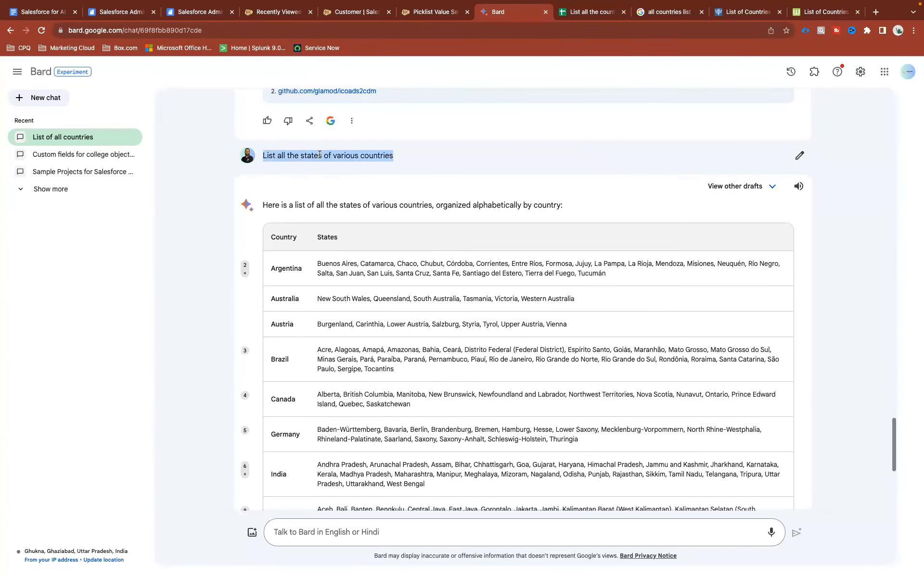
pyautogui.hotkey('ctrl', 'c')
pyautogui.scroll(-6, 319, 289)
pyautogui.click(306, 532)
pyautogui.hotkey('ctrl', 'v')
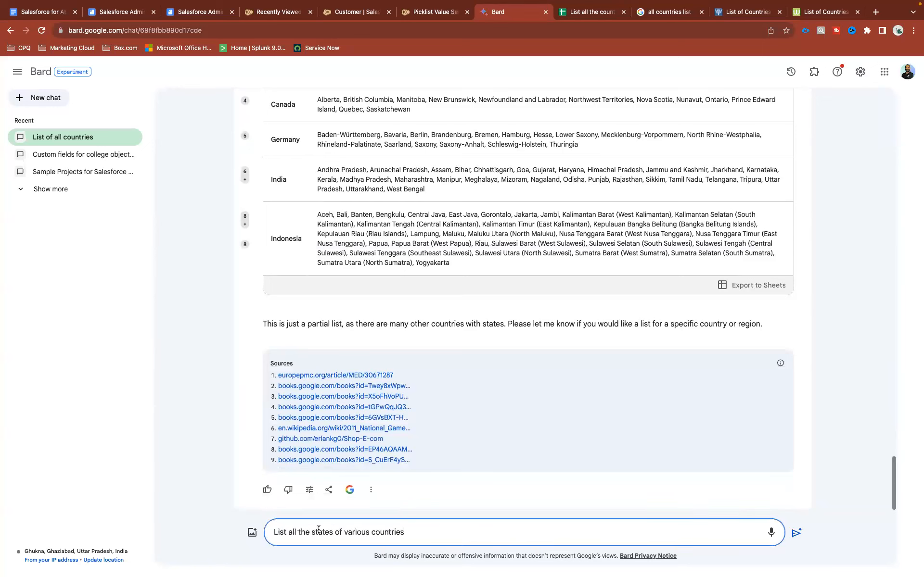
pyautogui.write('one state in one row of a table')
pyautogui.press('Return')
# Examine the earlier country and states table, especially India's states, and the newly sent prompt.
pyautogui.scroll(8, 360, 292)
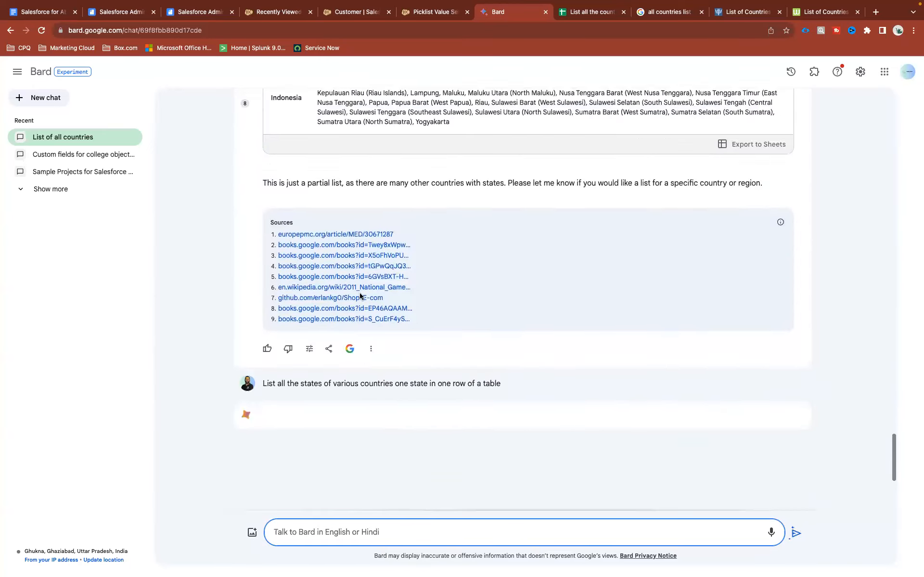
pyautogui.click(360, 293)
pyautogui.moveTo(426, 230); pyautogui.dragTo(320, 206)
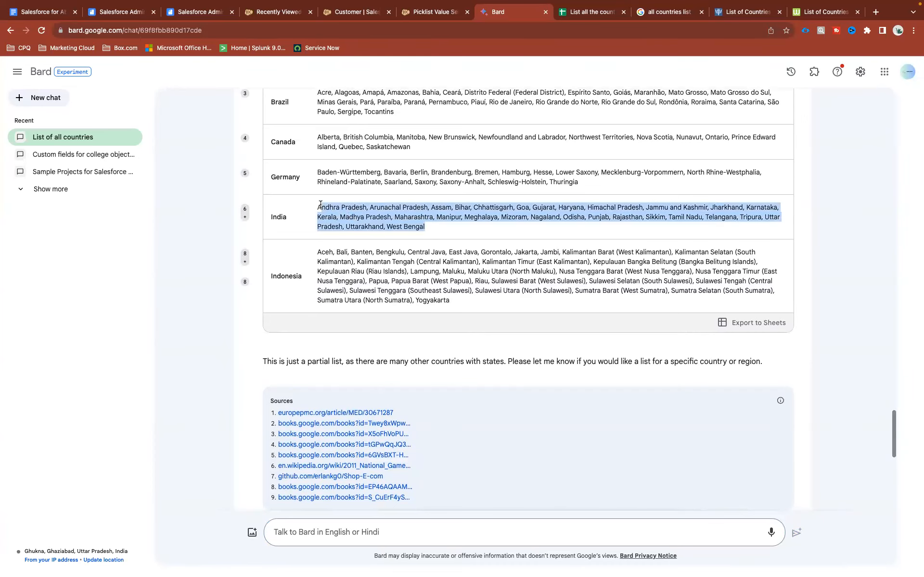
pyautogui.scroll(-9, 320, 205)
pyautogui.scroll(11, 320, 204)
pyautogui.scroll(4, 320, 206)
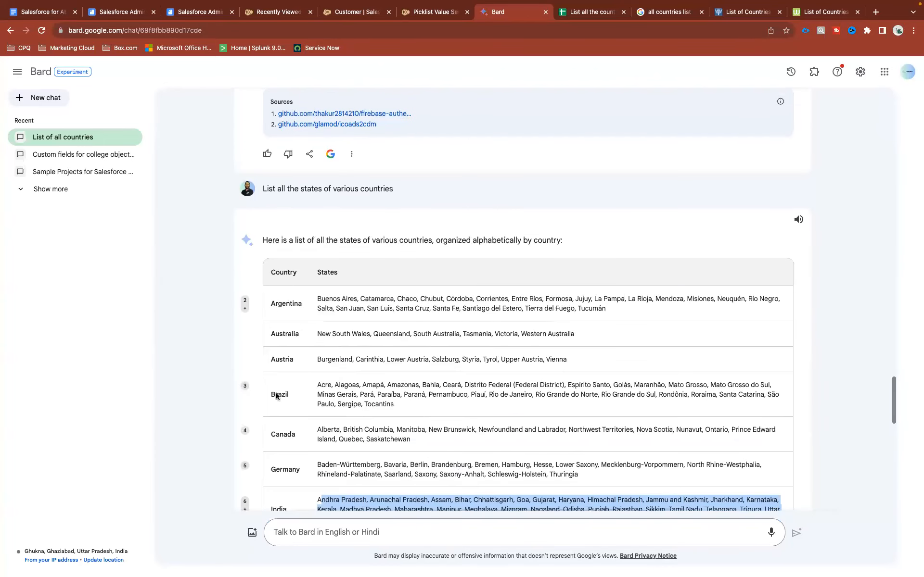
pyautogui.scroll(-4, 320, 322)
pyautogui.scroll(-10, 320, 322)
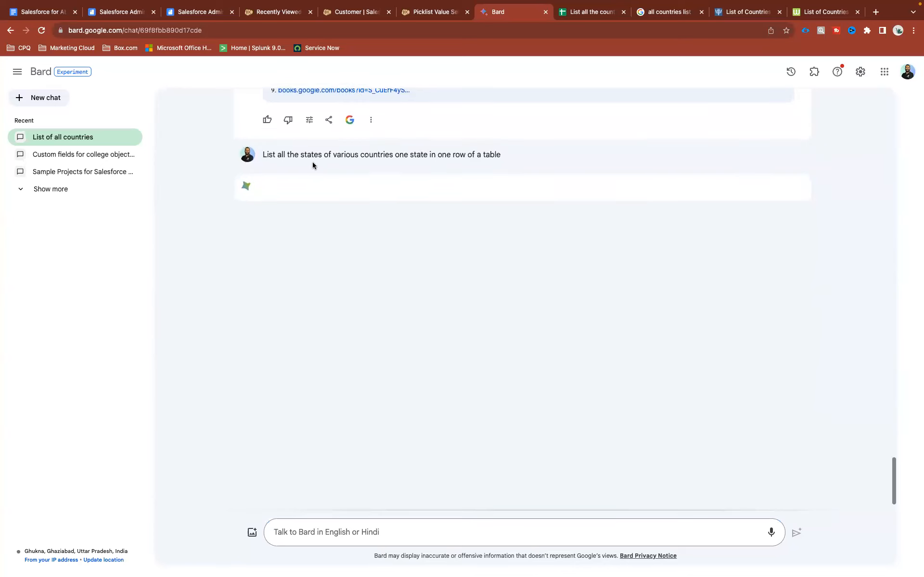
pyautogui.tripleClick(315, 154)
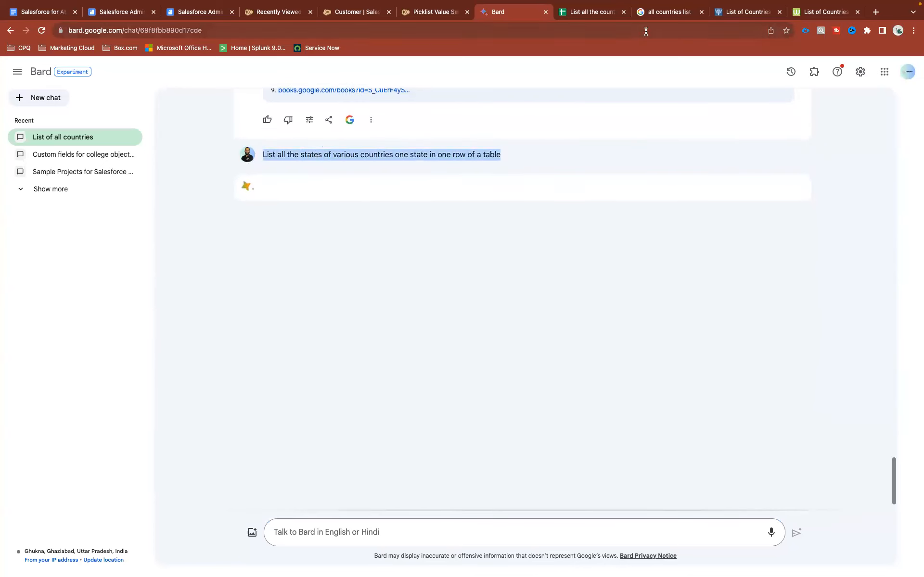
# Switch to the Google results page, search for "list of all the states" and look through the results.
pyautogui.click(661, 13)
pyautogui.click(522, 31)
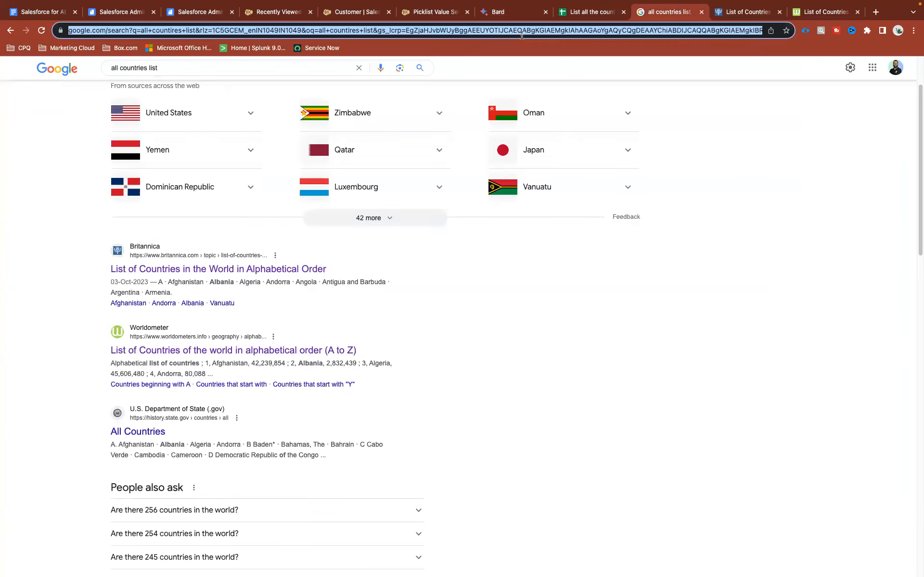
pyautogui.write('lis')
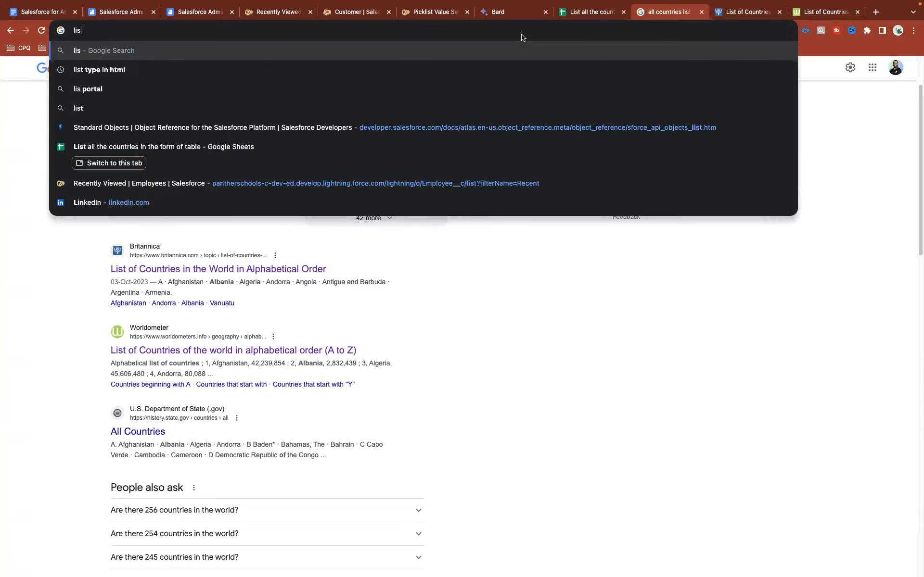
pyautogui.write('t of all the states')
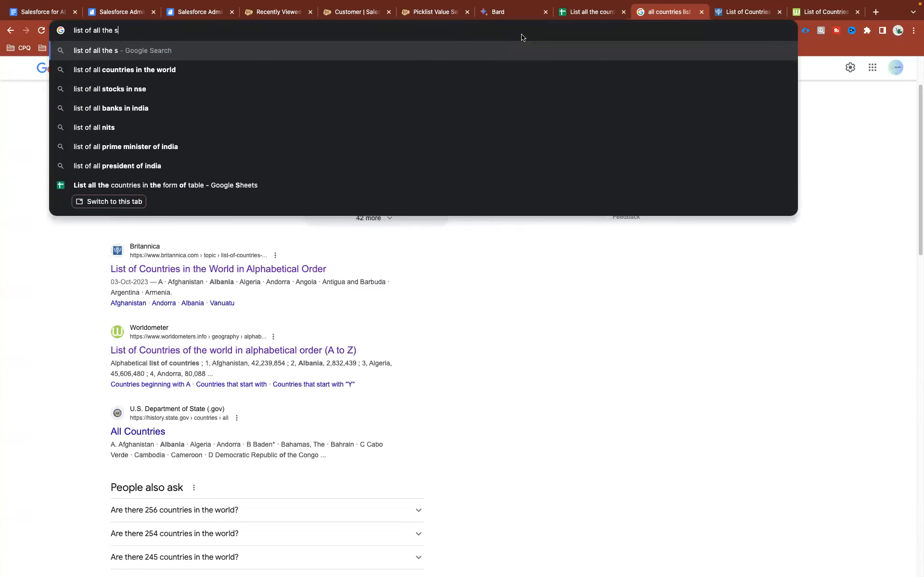
pyautogui.press('Return')
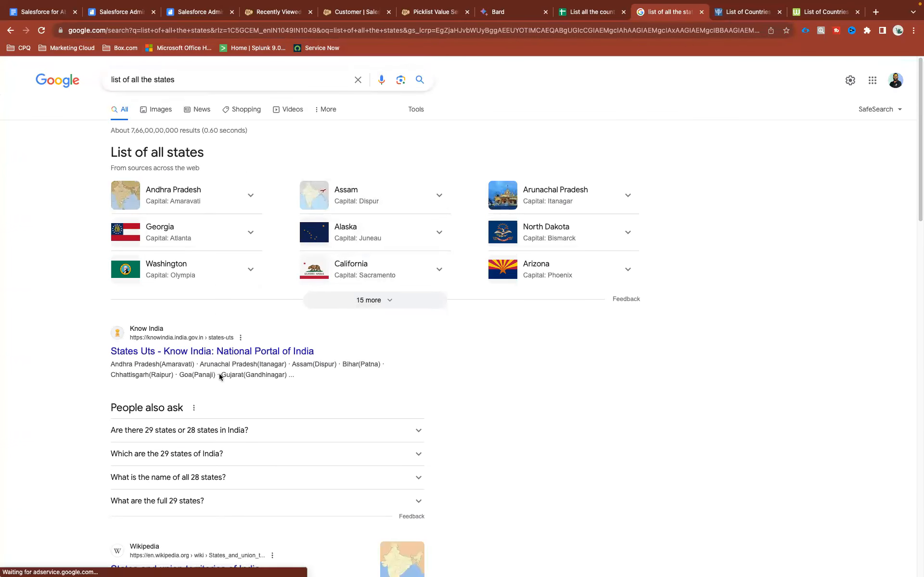
pyautogui.scroll(-3, 219, 385)
pyautogui.scroll(-4, 221, 394)
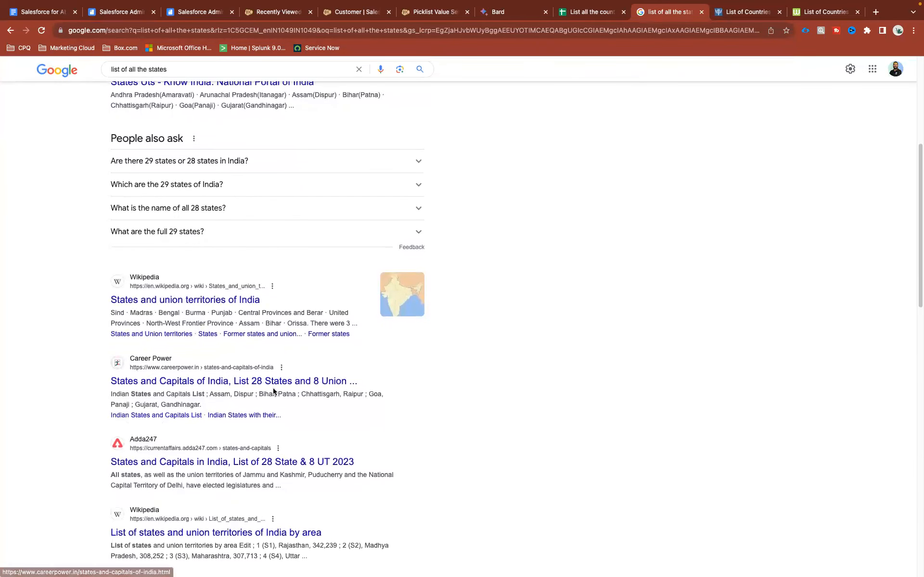
pyautogui.scroll(-2, 273, 389)
pyautogui.scroll(8, 273, 391)
# Extend the Google search query "list of all the states" with "for all".
pyautogui.click(196, 81)
pyautogui.write('for all copun')
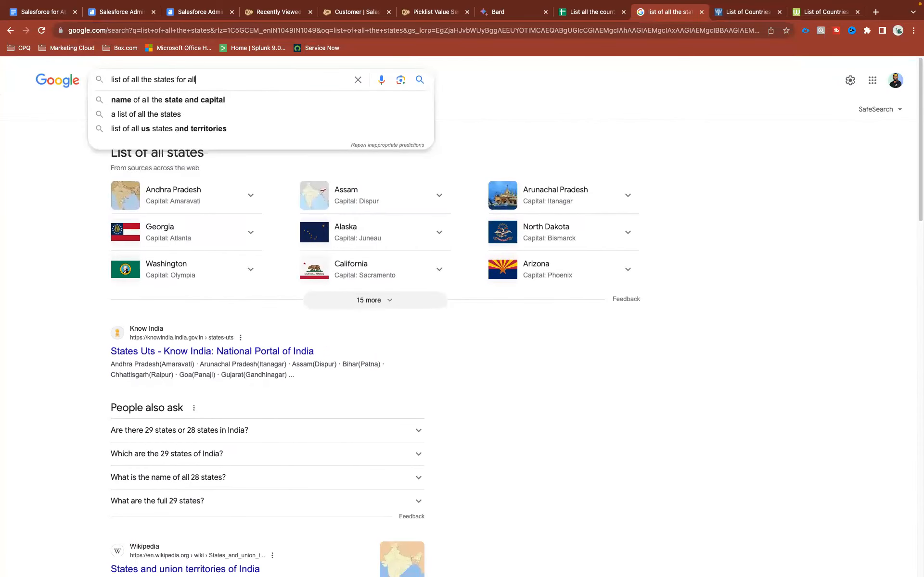
pyautogui.press('BackSpace')
pyautogui.press('BackSpace')
pyautogui.press('BackSpace')
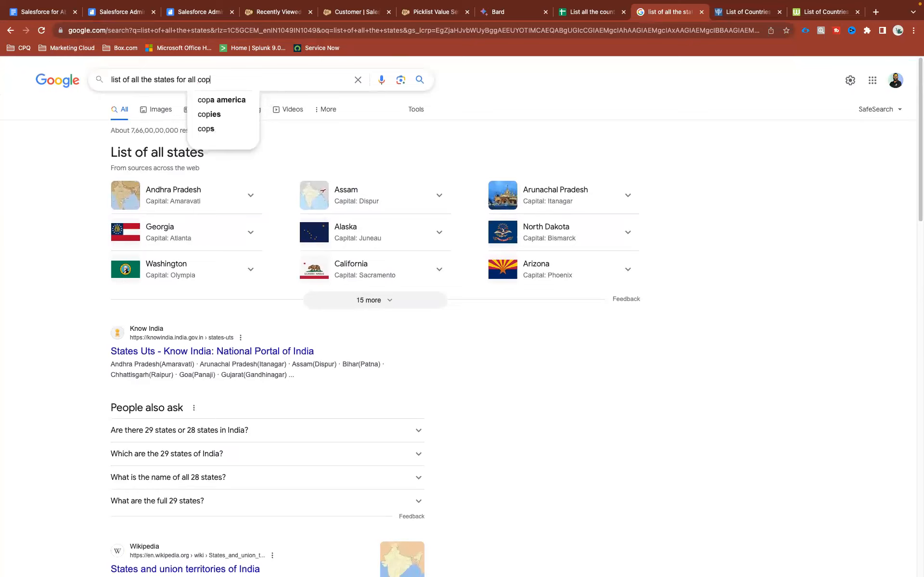
# Search Google for "list of all the states for all countries" and open the Nations Online A-Z list of countries in its own tab.
pyautogui.write('untries')
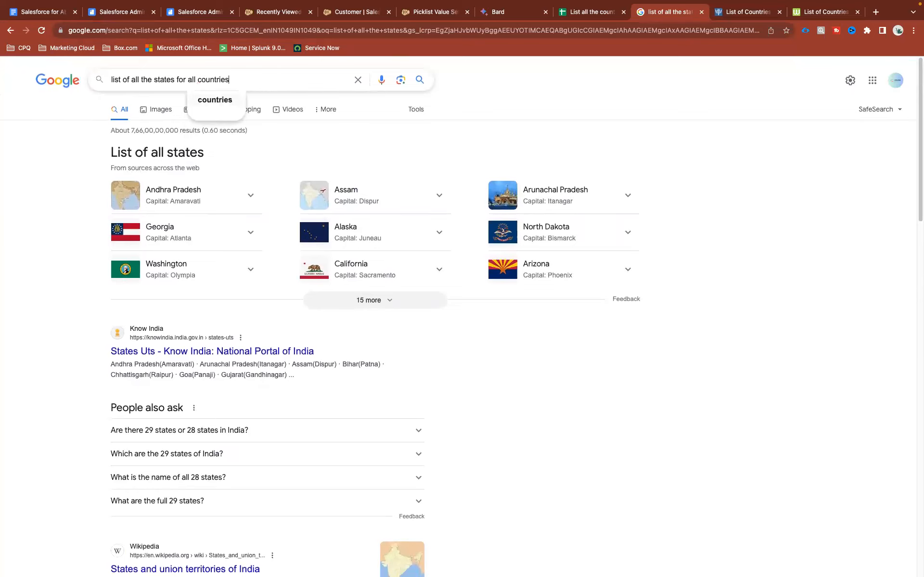
pyautogui.press('Return')
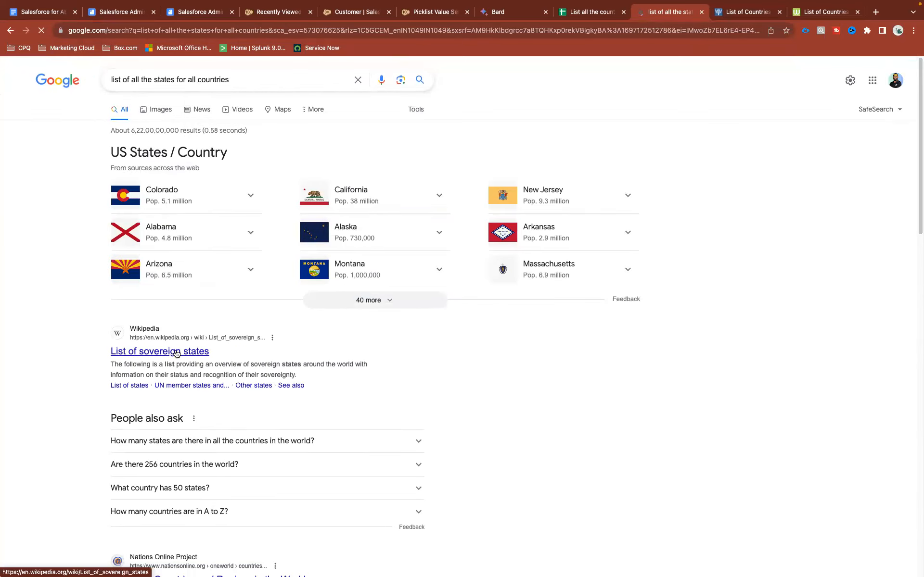
pyautogui.scroll(-3, 188, 409)
pyautogui.keyDown('super'); pyautogui.click(193, 428); pyautogui.keyUp('super')
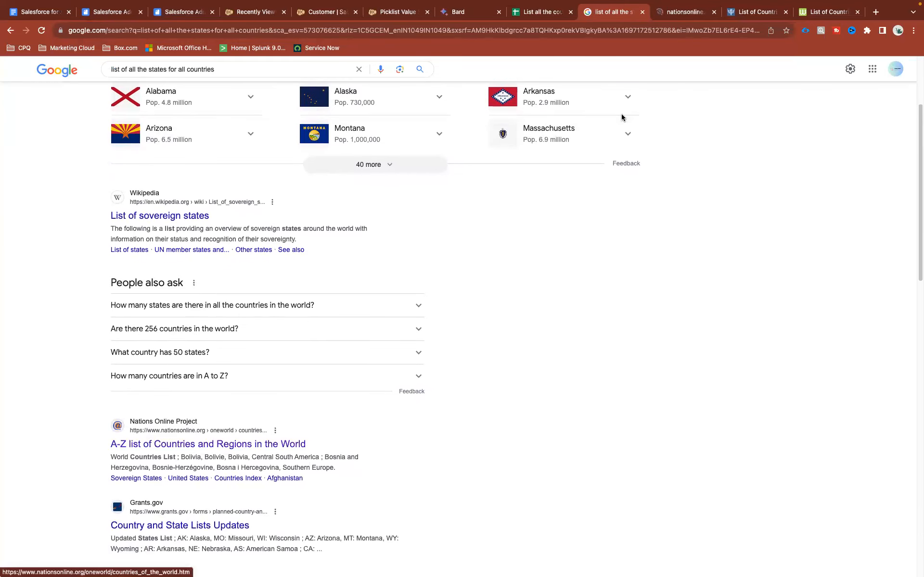
pyautogui.hotkey('ctrl', 'Tab')
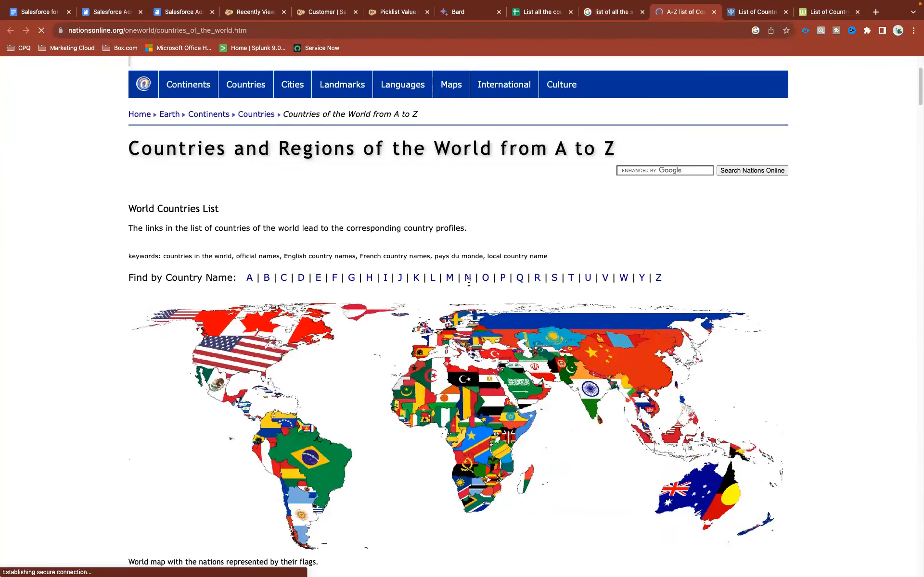
# Look through the A to Z table of world countries for any listing of their states.
pyautogui.scroll(-10, 469, 283)
pyautogui.scroll(-2, 469, 284)
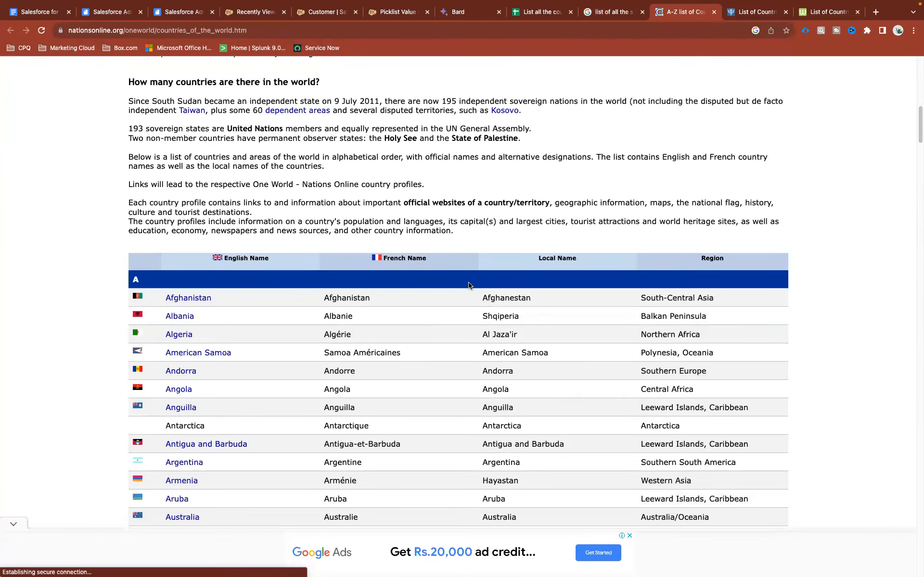
pyautogui.scroll(-1, 468, 284)
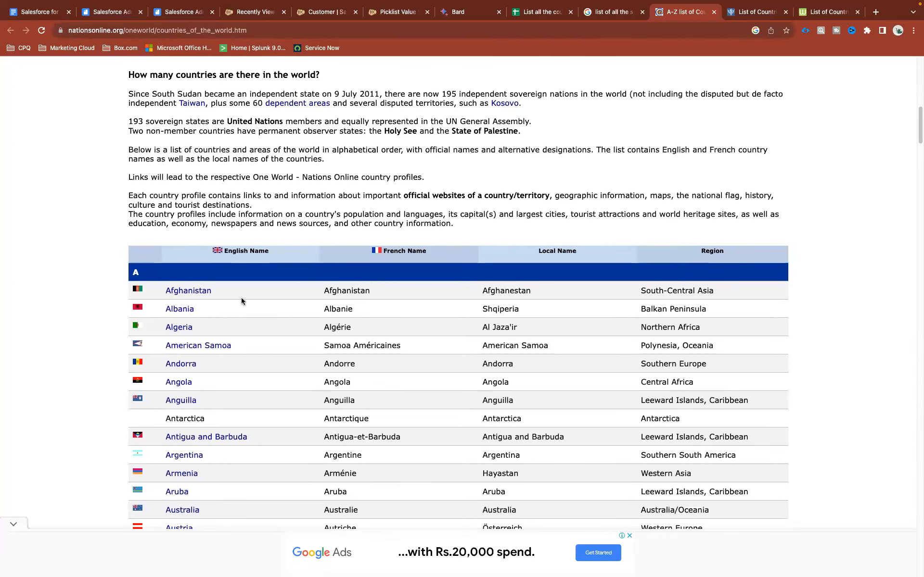
pyautogui.scroll(-5, 538, 369)
pyautogui.scroll(-15, 538, 370)
pyautogui.scroll(5, 538, 369)
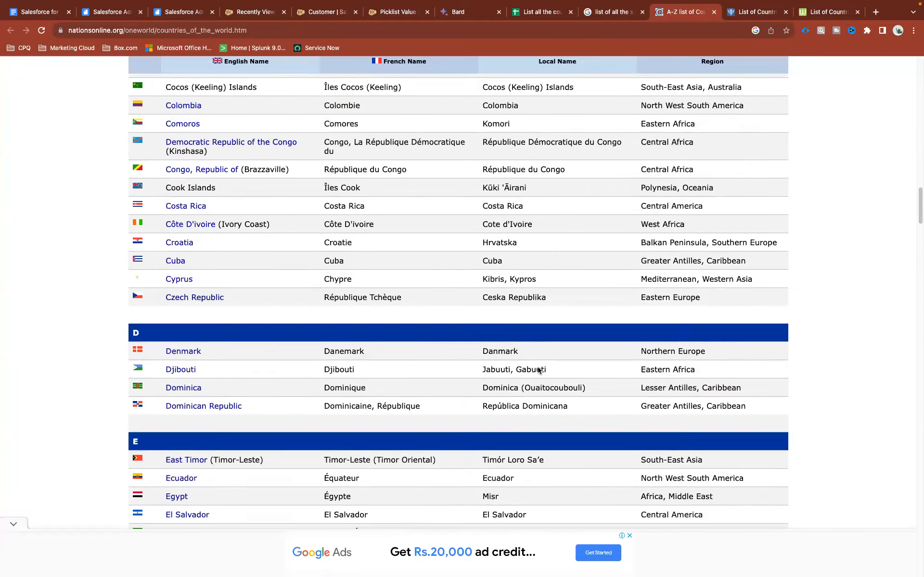
pyautogui.scroll(-8, 538, 370)
pyautogui.scroll(-20, 538, 370)
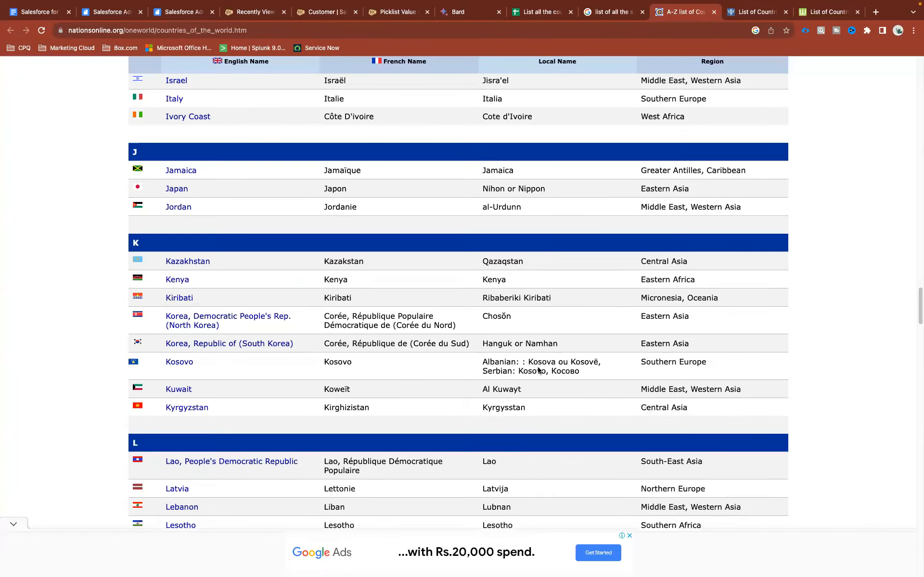
pyautogui.scroll(-20, 538, 370)
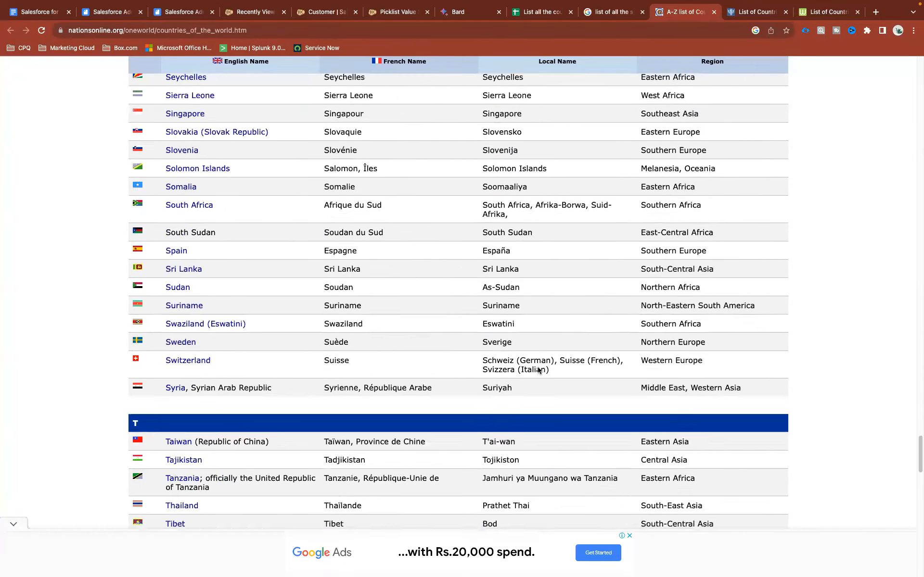
pyautogui.scroll(10, 258, 288)
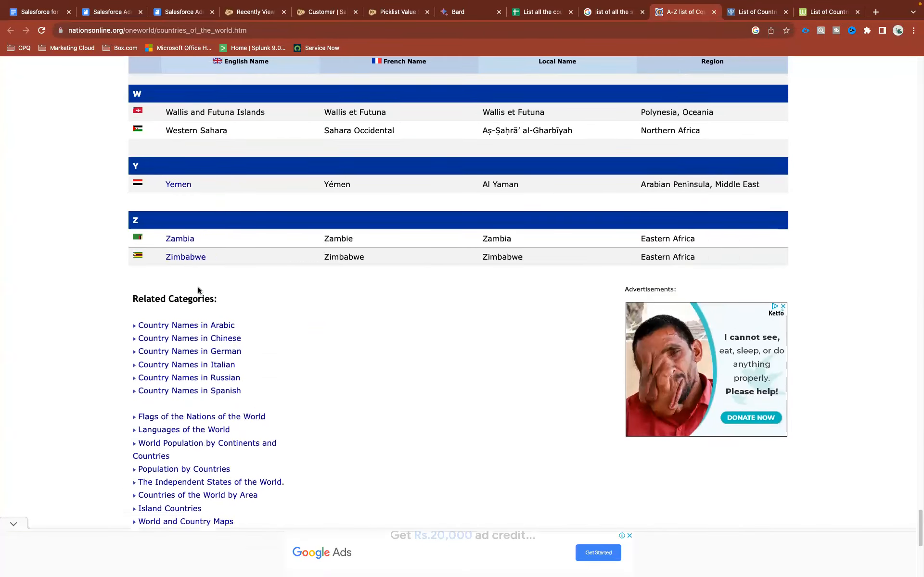
# Open the Zambia country profile, dismiss the advertisement and check the page for a list of states.
pyautogui.click(181, 297)
pyautogui.click(518, 371)
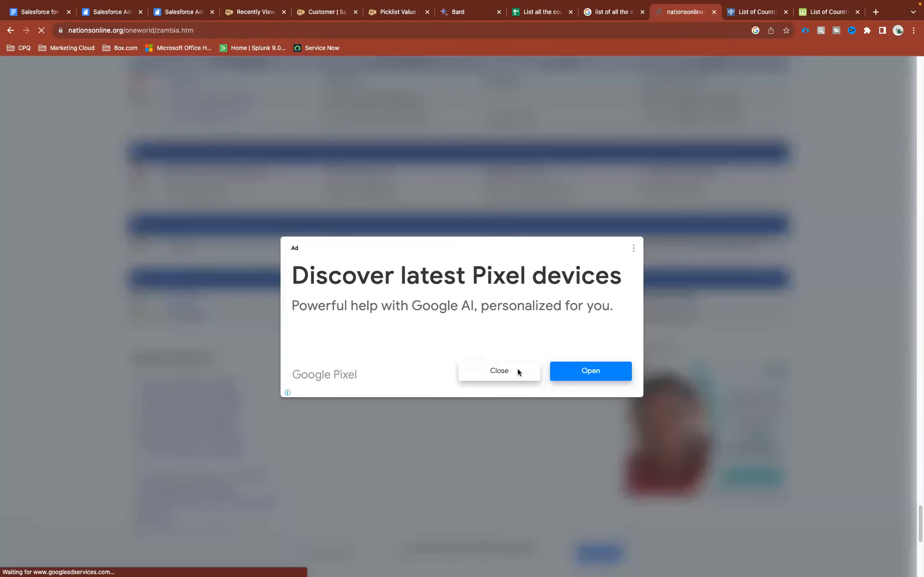
pyautogui.scroll(-8, 402, 262)
pyautogui.scroll(-13, 401, 261)
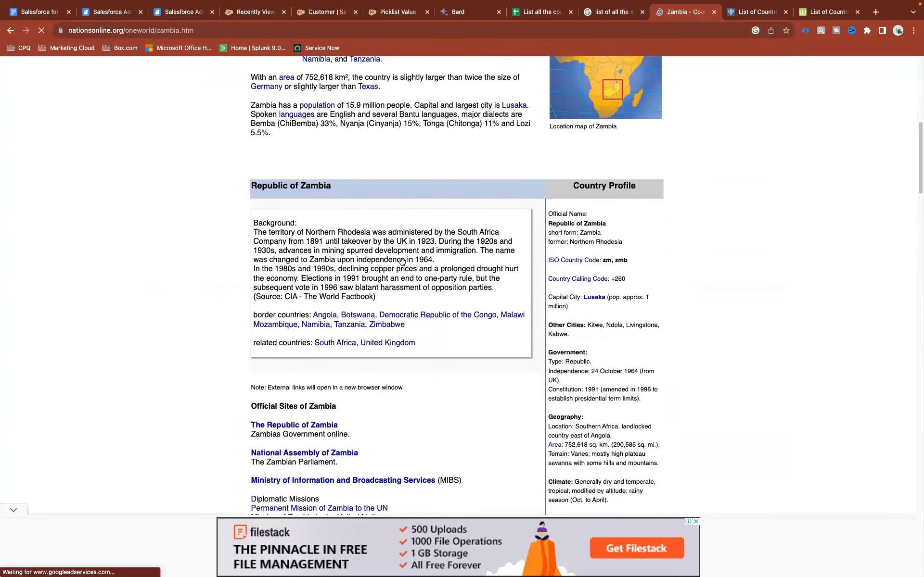
pyautogui.scroll(-18, 401, 261)
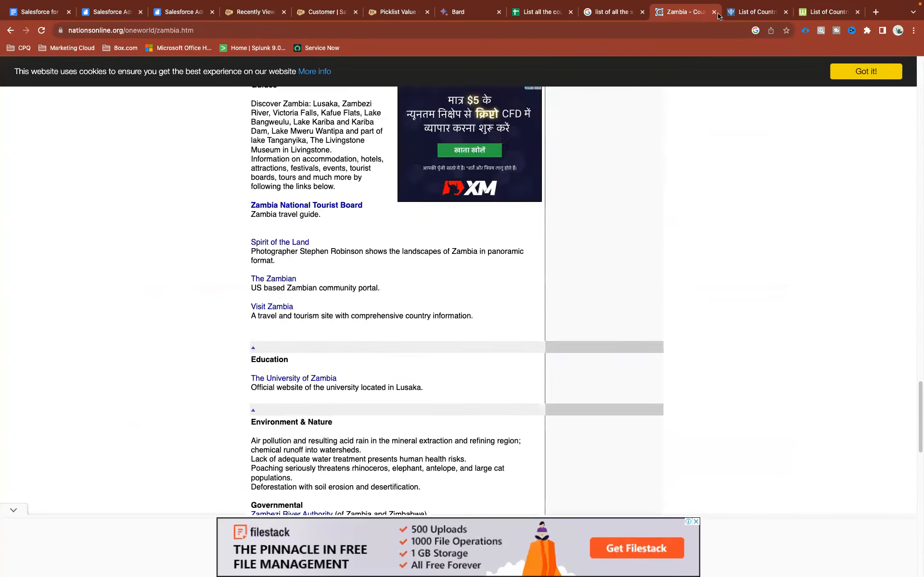
# Close the Zambia profile and the two leftover list-of-countries tabs.
pyautogui.click(714, 12)
pyautogui.click(695, 16)
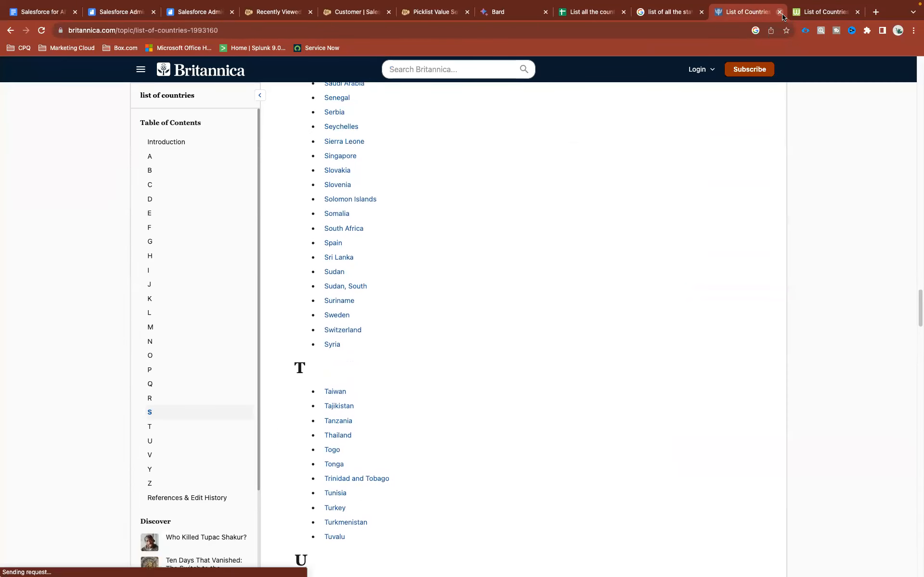
pyautogui.click(781, 14)
pyautogui.click(781, 14)
# Switch to the Bard chat, export its table of states by country to Google Sheets and open the new spreadsheet.
pyautogui.click(605, 15)
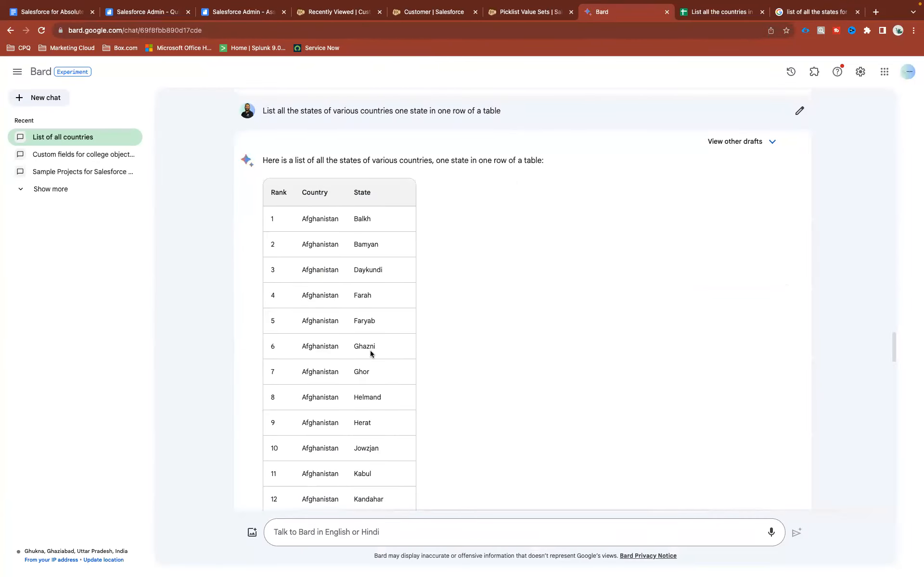
pyautogui.scroll(-20, 352, 385)
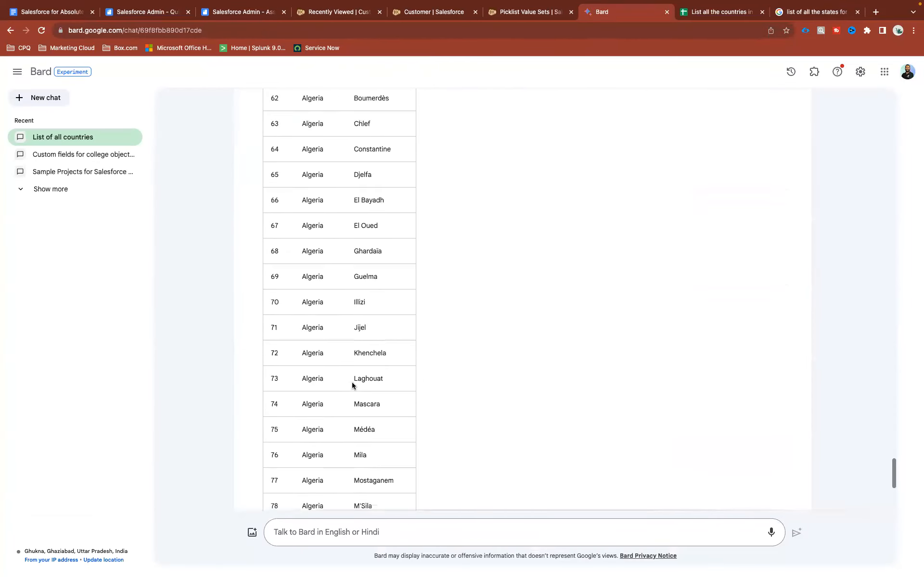
pyautogui.scroll(-5, 351, 382)
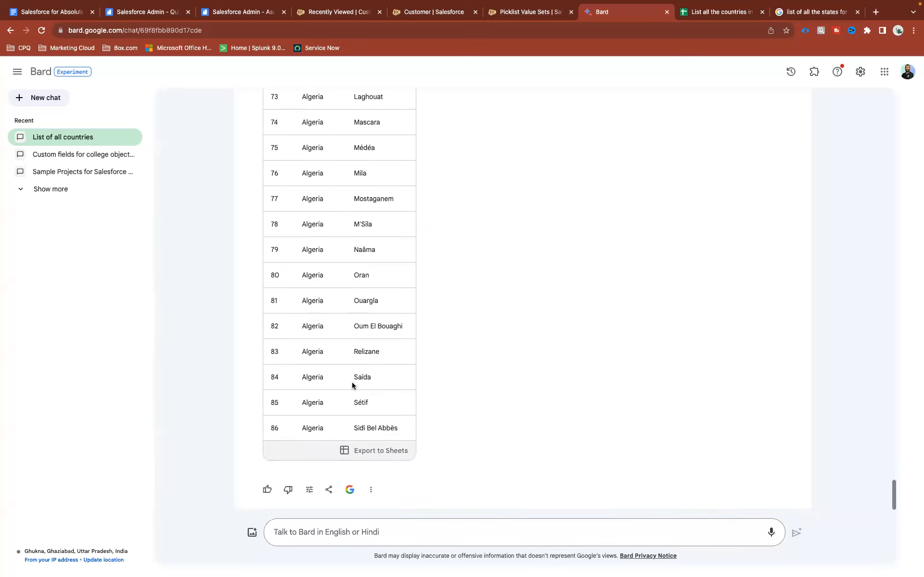
pyautogui.click(387, 451)
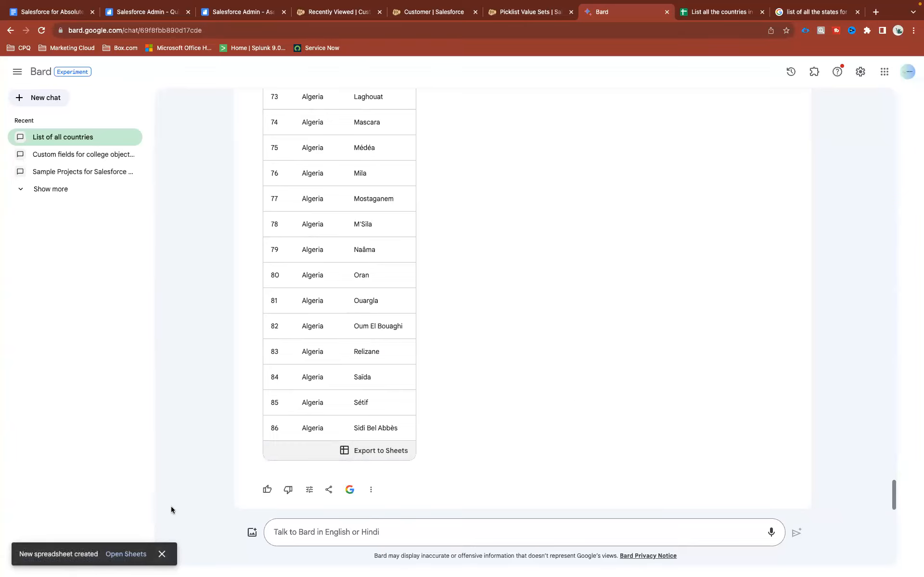
pyautogui.click(126, 554)
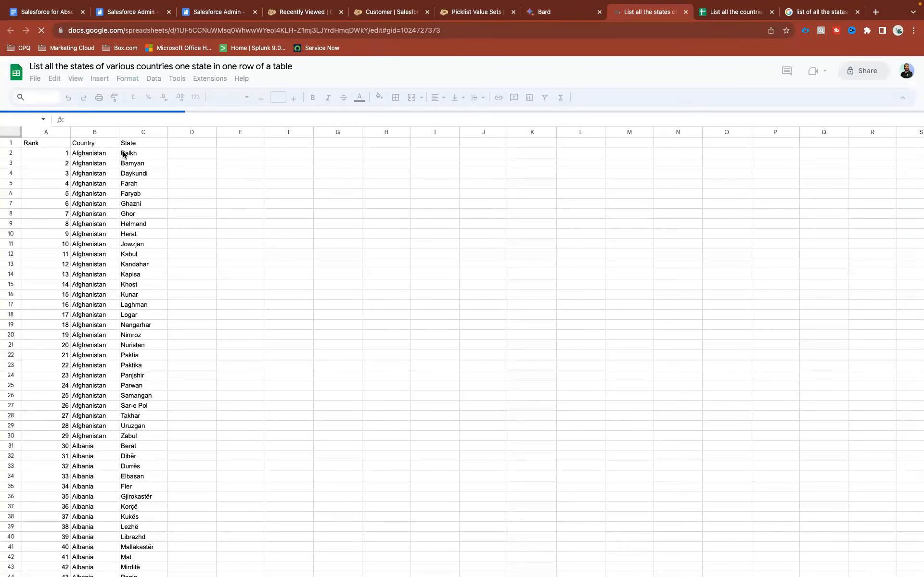
# Copy the state names in C2:C87 and paste them as the values of the State global value set in Salesforce.
pyautogui.moveTo(126, 152); pyautogui.dragTo(143, 414)
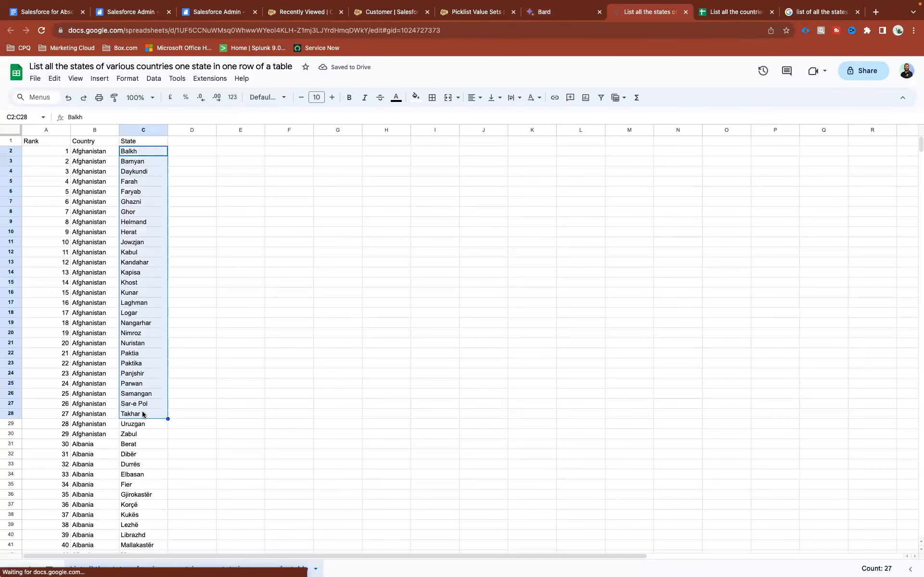
pyautogui.scroll(-12, 143, 414)
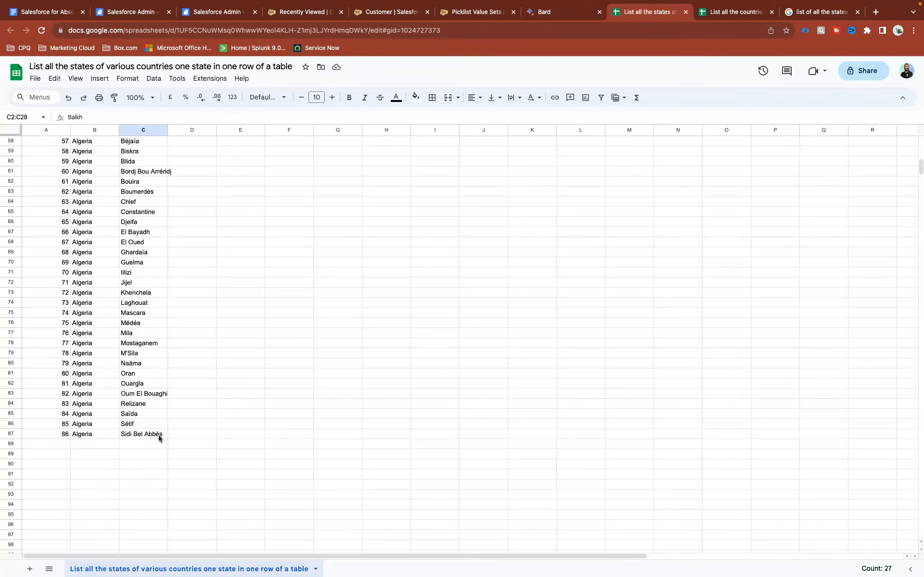
pyautogui.keyDown('shift'); pyautogui.click(160, 435); pyautogui.keyUp('shift')
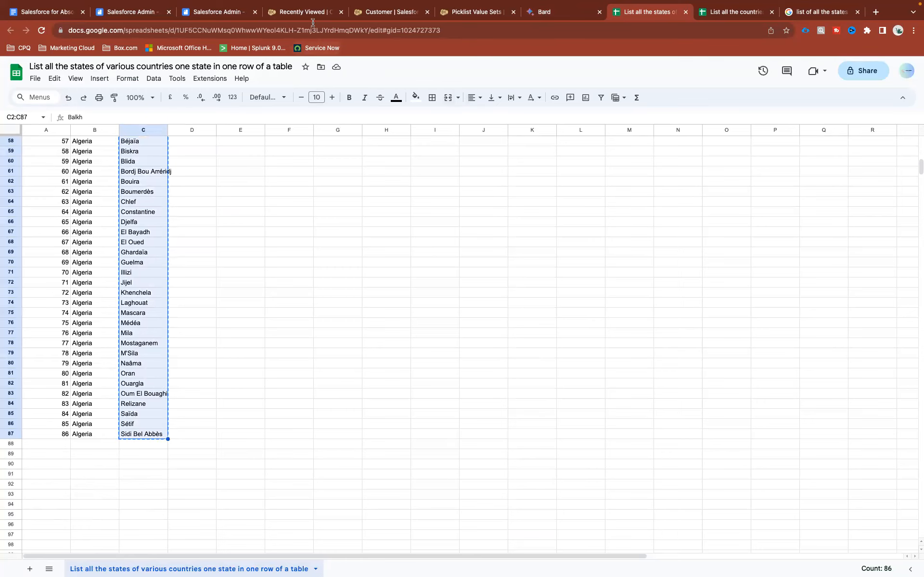
pyautogui.click(463, 17)
pyautogui.click(339, 315)
pyautogui.hotkey('ctrl', 'v')
pyautogui.scroll(15, 340, 315)
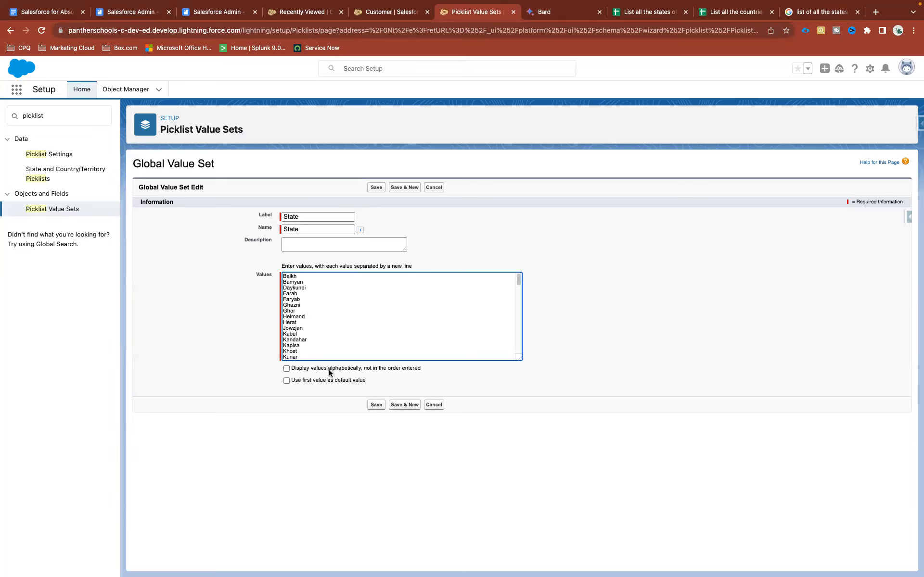
# Set the State values to display alphabetically, save the global value set and review its saved values.
pyautogui.click(287, 368)
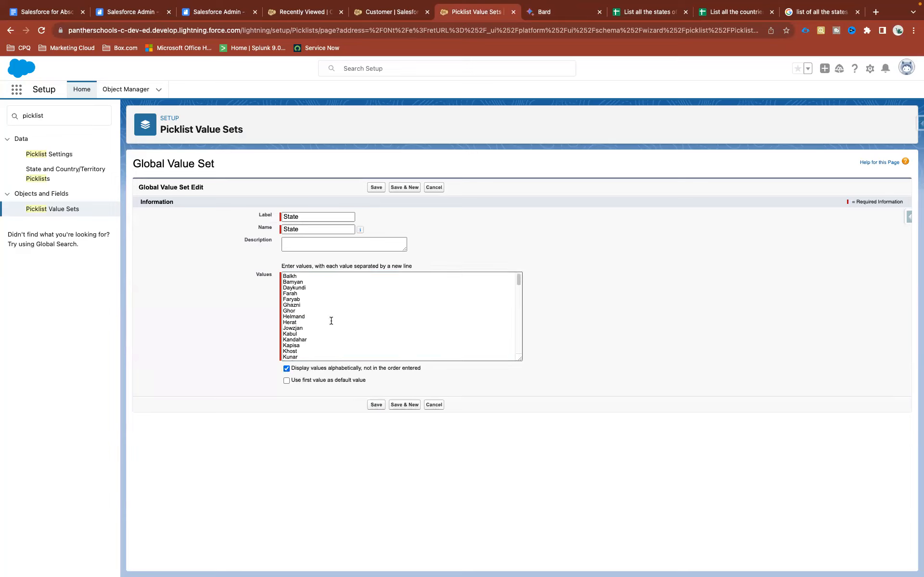
pyautogui.click(374, 409)
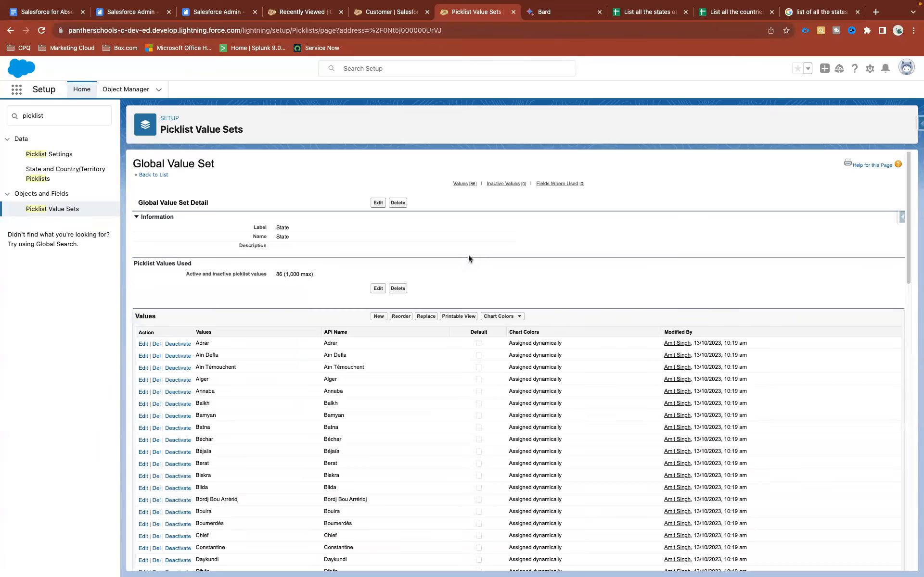
pyautogui.scroll(-15, 371, 440)
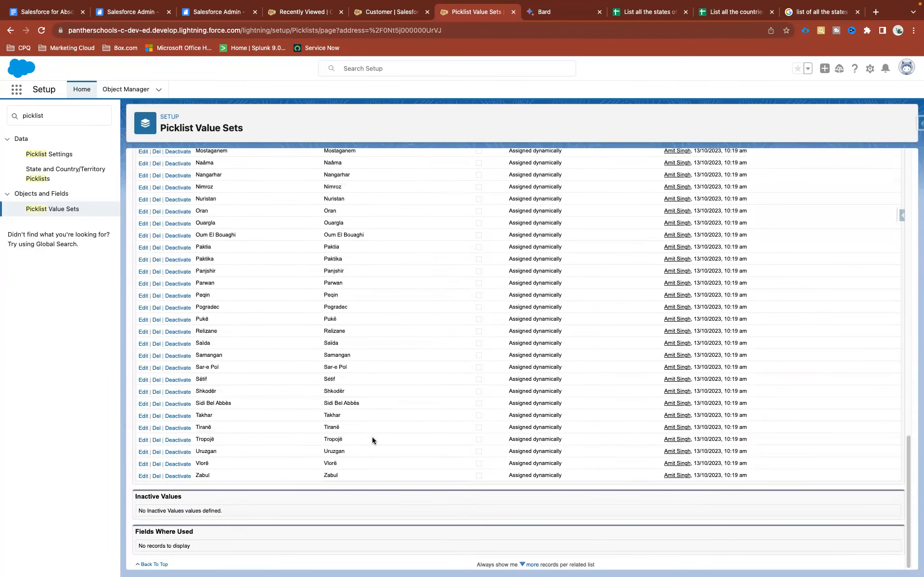
pyautogui.scroll(15, 372, 440)
pyautogui.scroll(2, 372, 440)
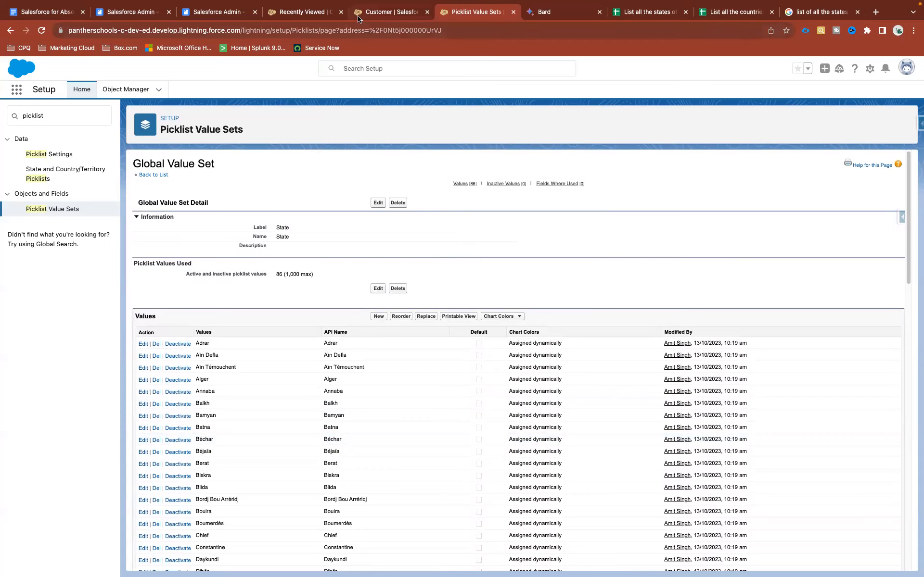
# Start a new custom field on the Customer object with Picklist as its data type and proceed to the field details.
pyautogui.click(380, 13)
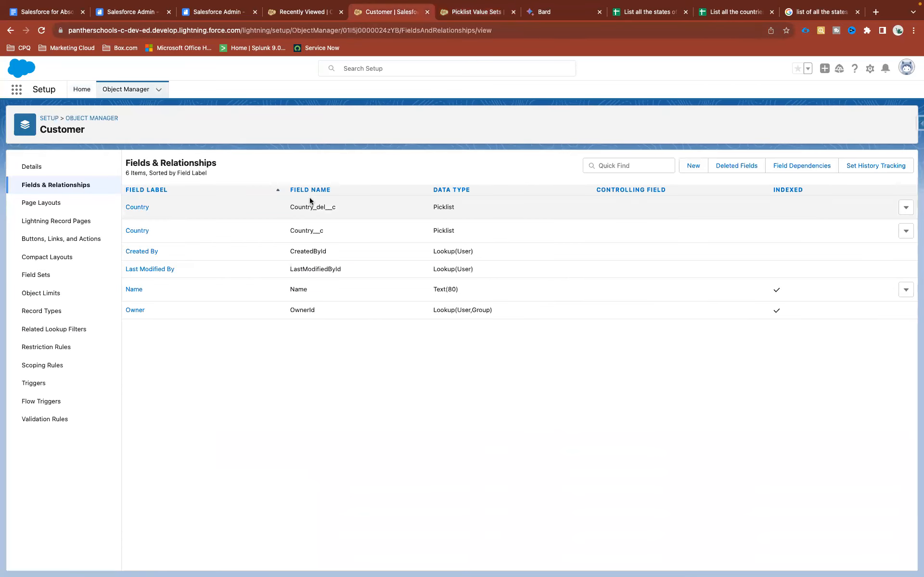
pyautogui.click(693, 165)
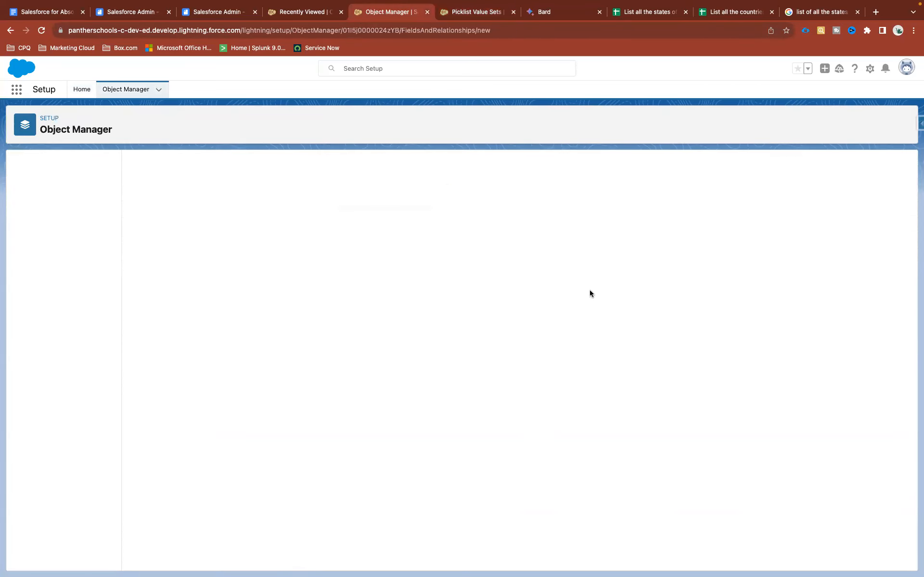
pyautogui.scroll(-5, 252, 430)
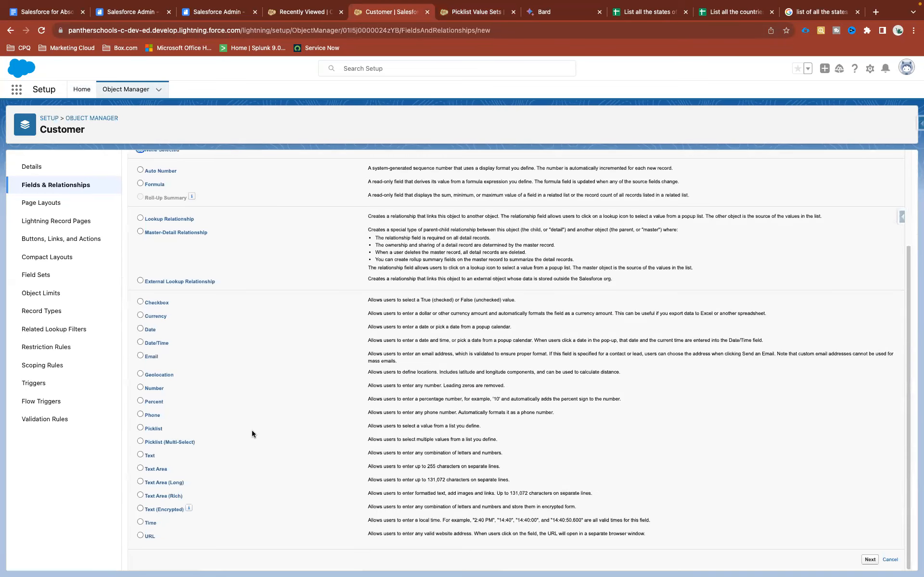
pyautogui.click(151, 429)
pyautogui.click(868, 560)
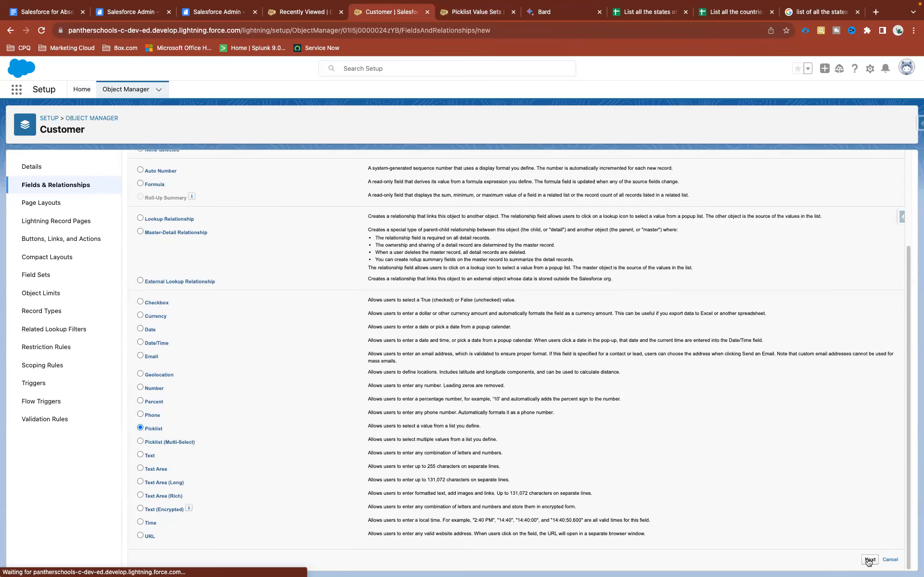
# Label the new field State and base its values on the State global picklist value set.
pyautogui.write('State')
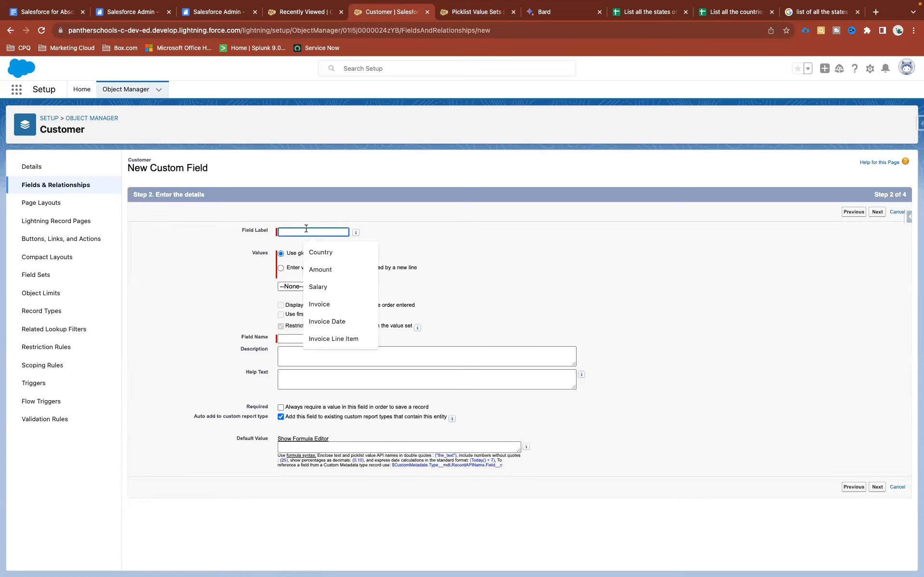
pyautogui.click(417, 231)
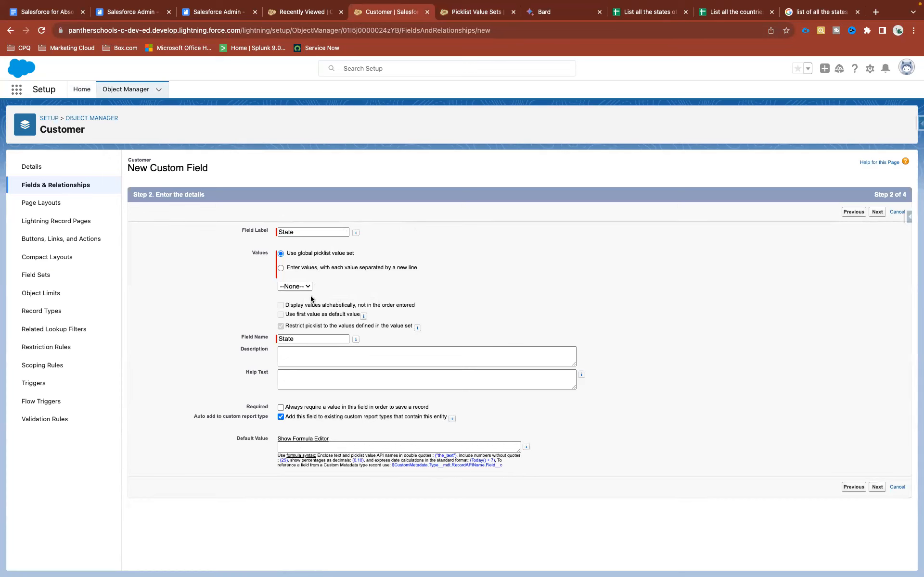
pyautogui.click(294, 287)
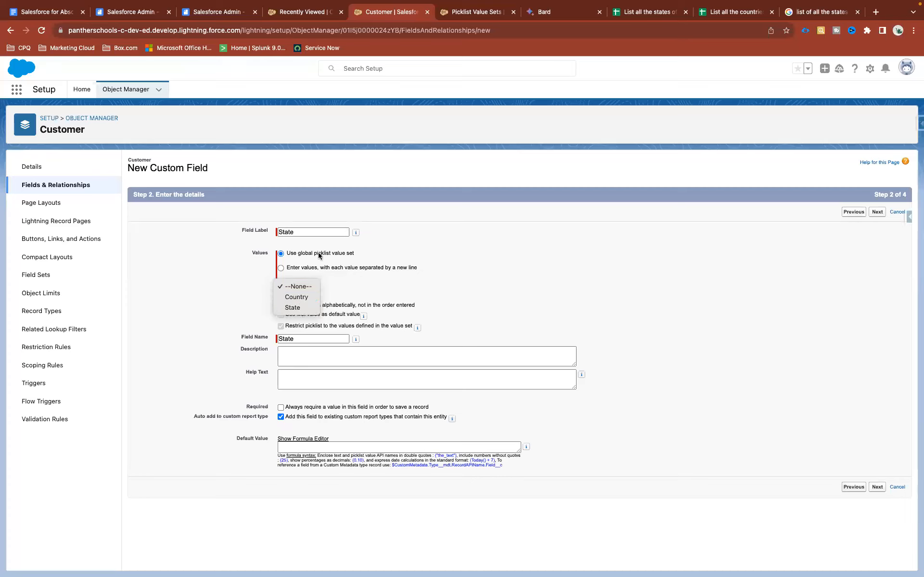
pyautogui.click(296, 308)
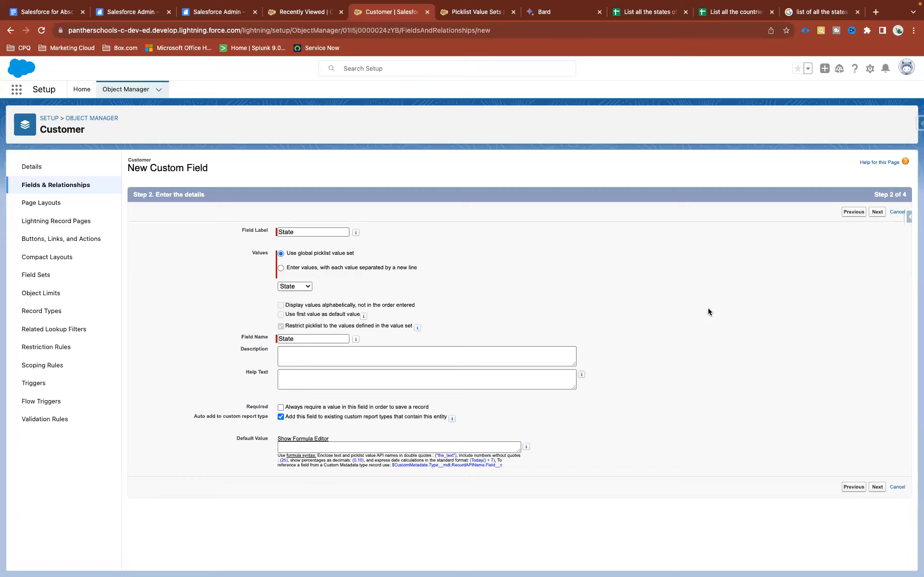
# Make the Customer State field visible to all profiles, keep it on the Customer Layout and save it.
pyautogui.click(881, 213)
pyautogui.click(651, 292)
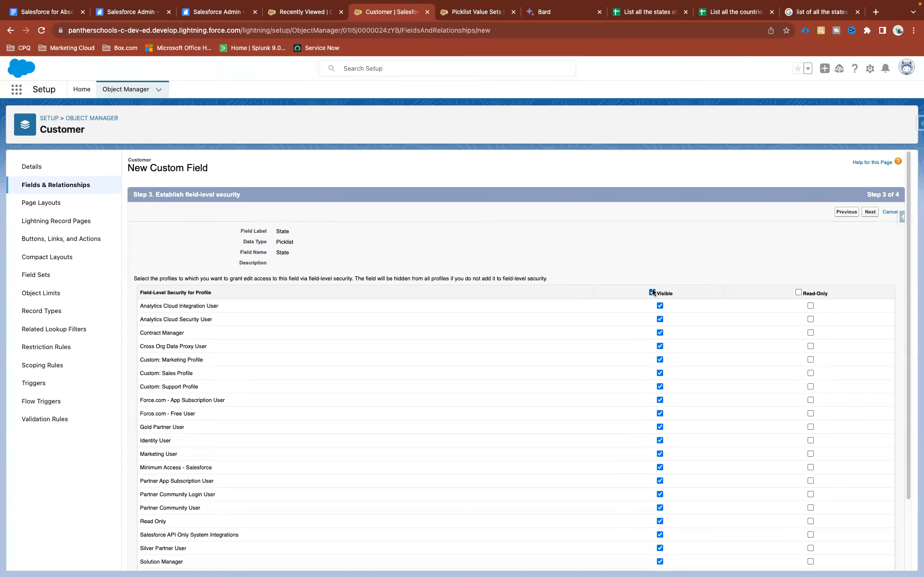
pyautogui.click(872, 214)
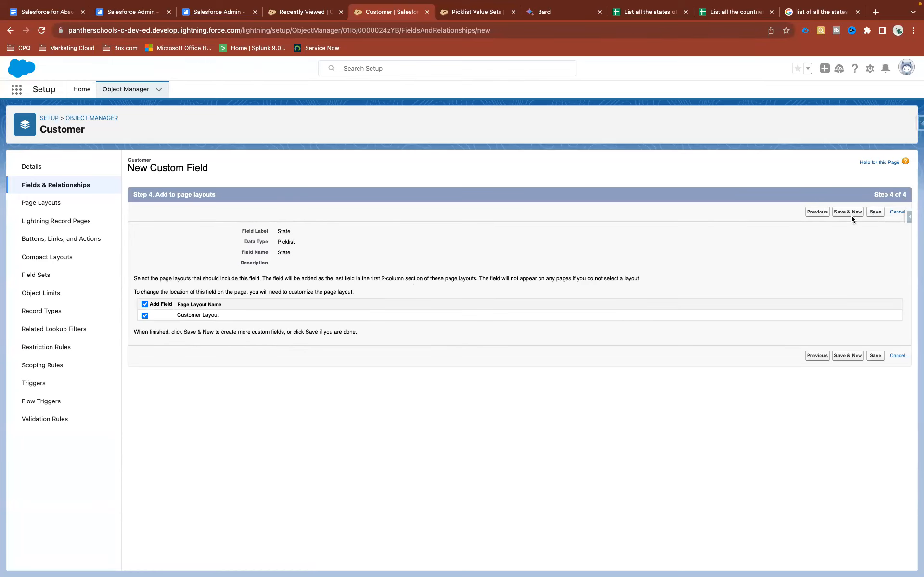
pyautogui.click(874, 212)
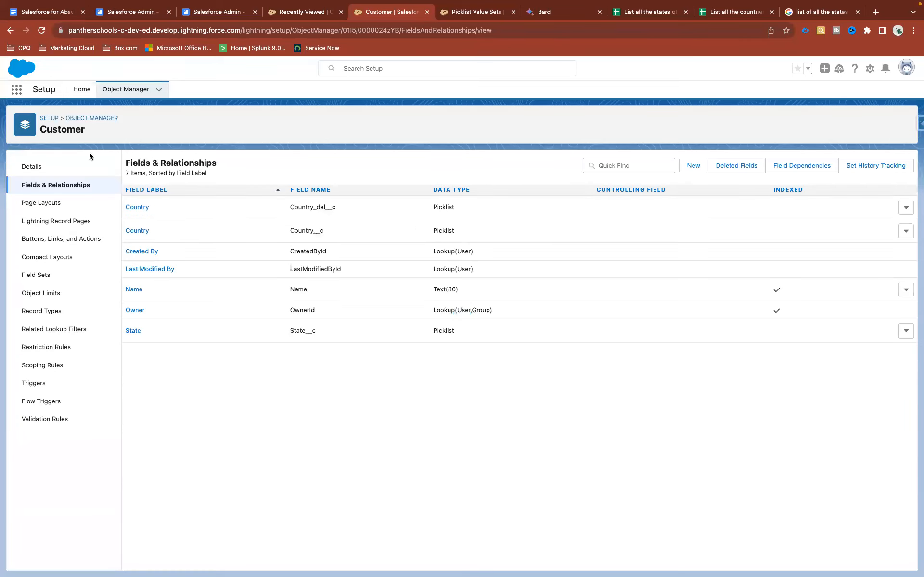
# Find the Employee object by searching for Emplo and open its fields and relationships.
pyautogui.click(92, 118)
pyautogui.click(733, 121)
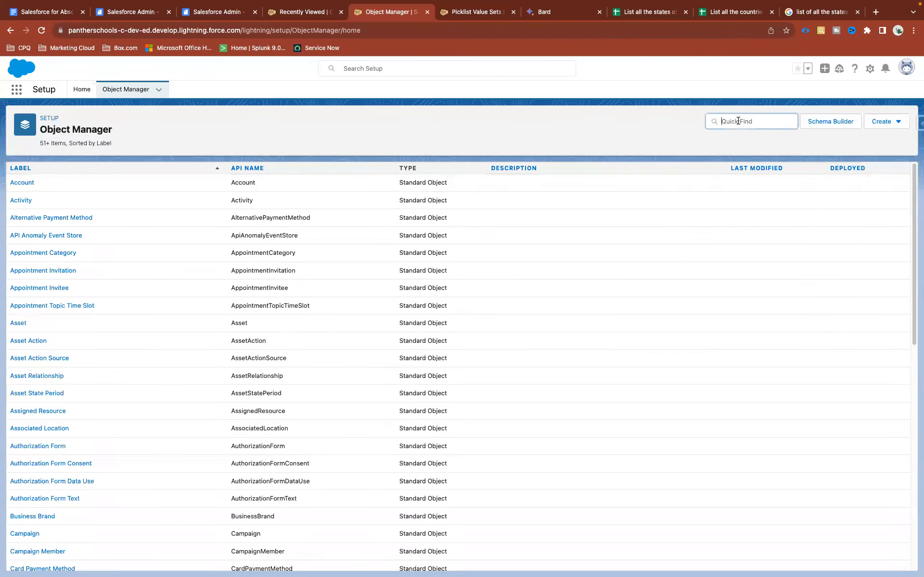
pyautogui.write('Emplo')
pyautogui.click(25, 187)
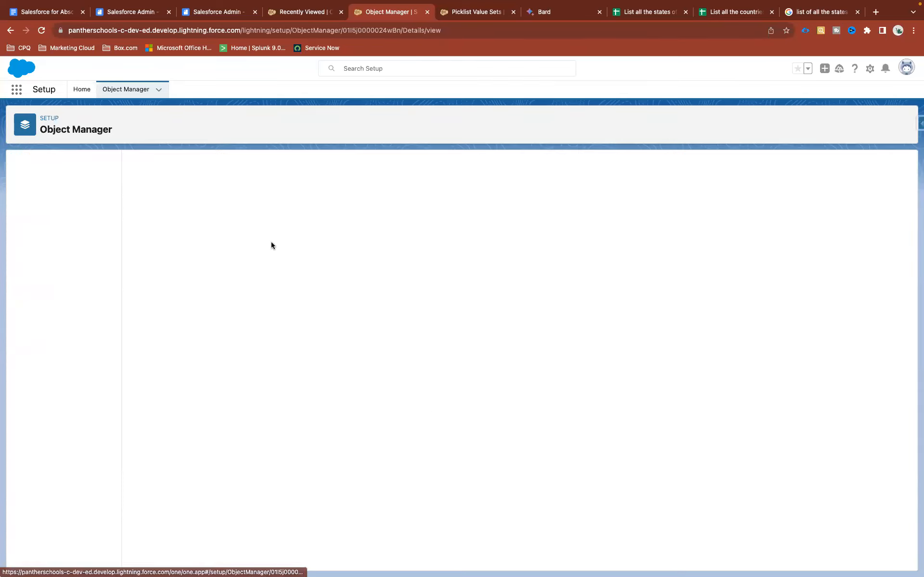
pyautogui.click(50, 185)
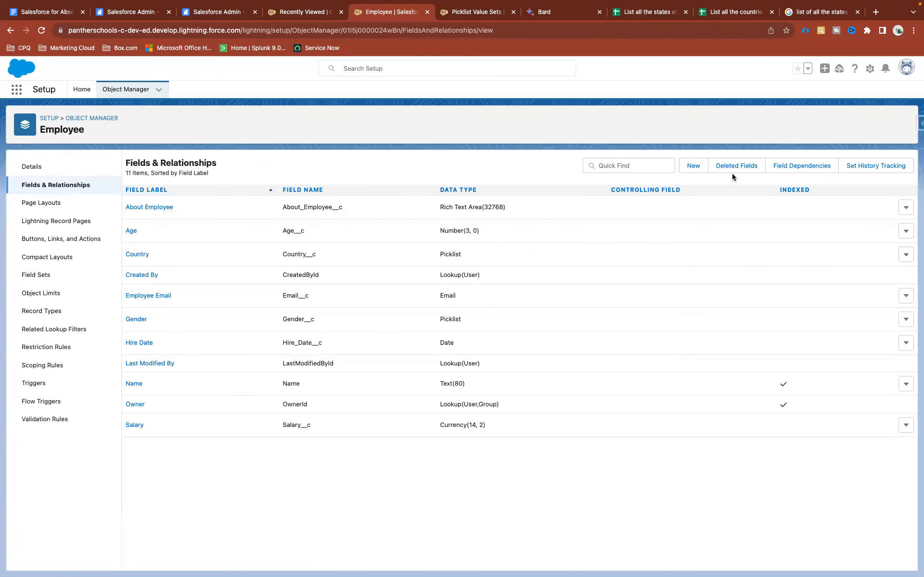
# Start a new custom field on Employee with Picklist as its data type and proceed to the field details.
pyautogui.click(693, 165)
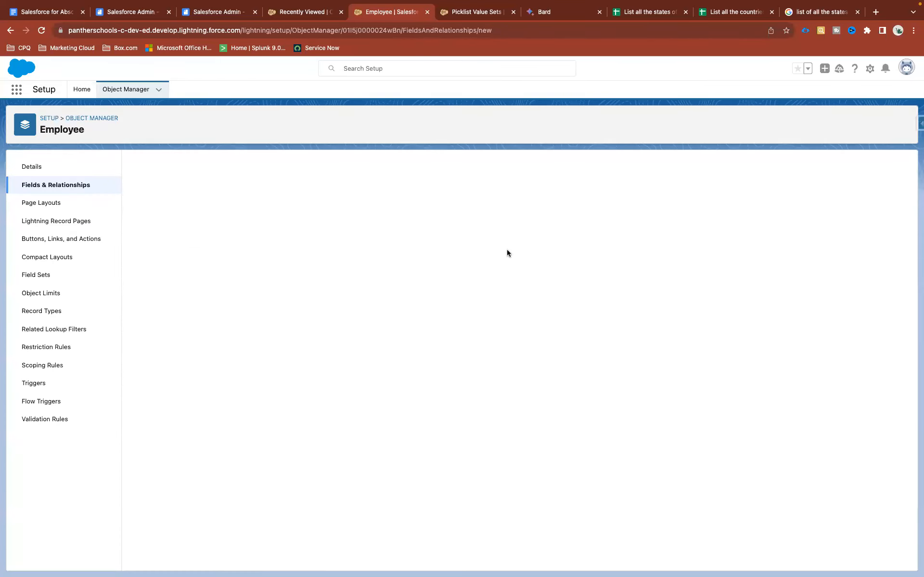
pyautogui.scroll(-5, 270, 423)
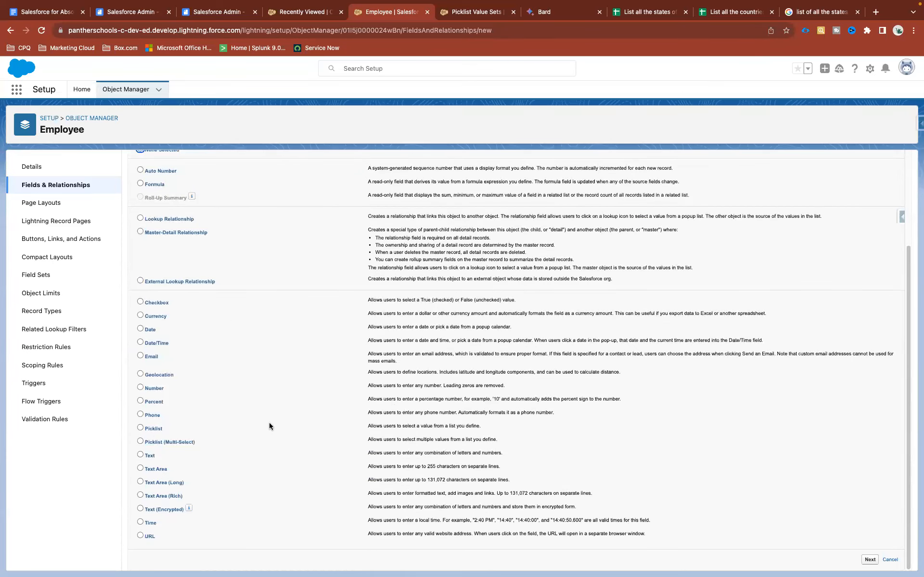
pyautogui.click(157, 429)
pyautogui.scroll(5, 732, 332)
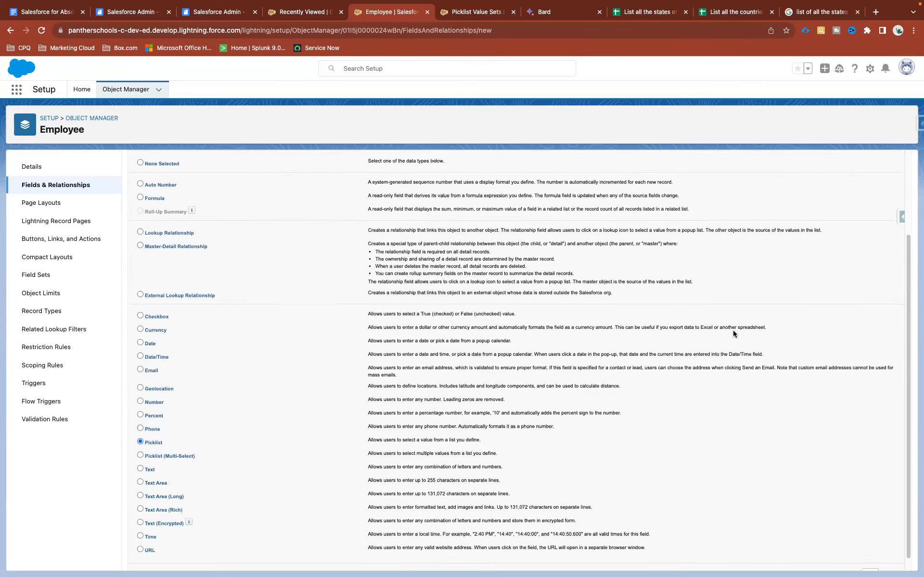
pyautogui.click(869, 211)
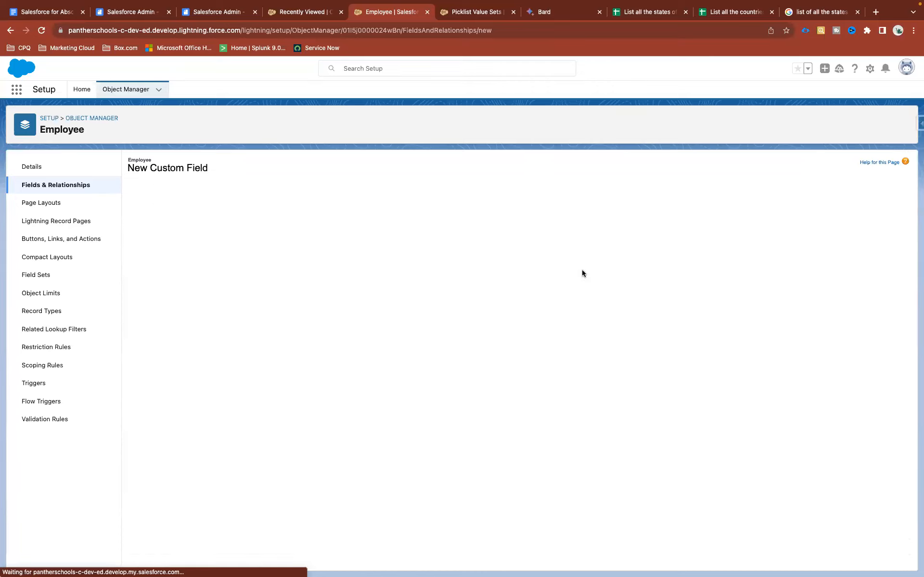
# Label the new Employee field State and base its values on the State global picklist value set.
pyautogui.click(290, 228)
pyautogui.write('S')
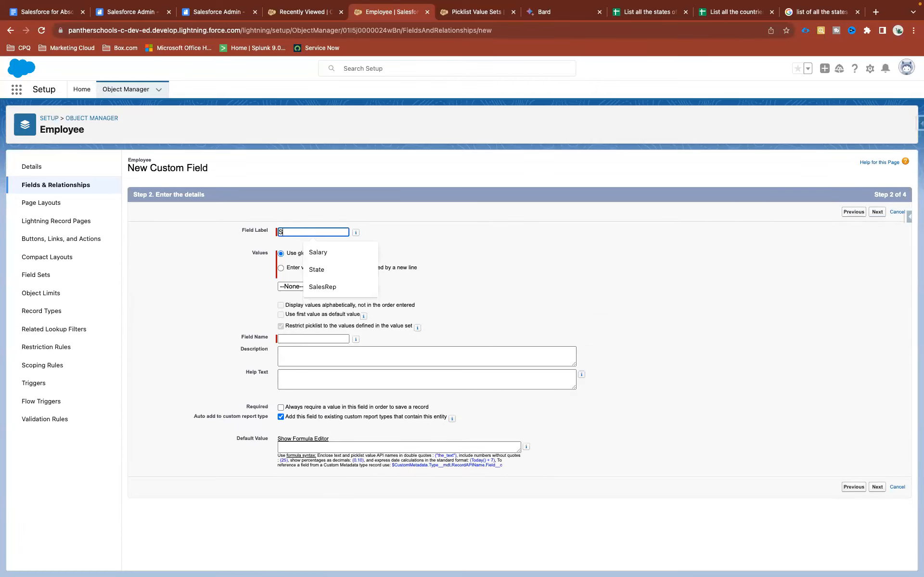
pyautogui.write('tate')
pyautogui.click(326, 206)
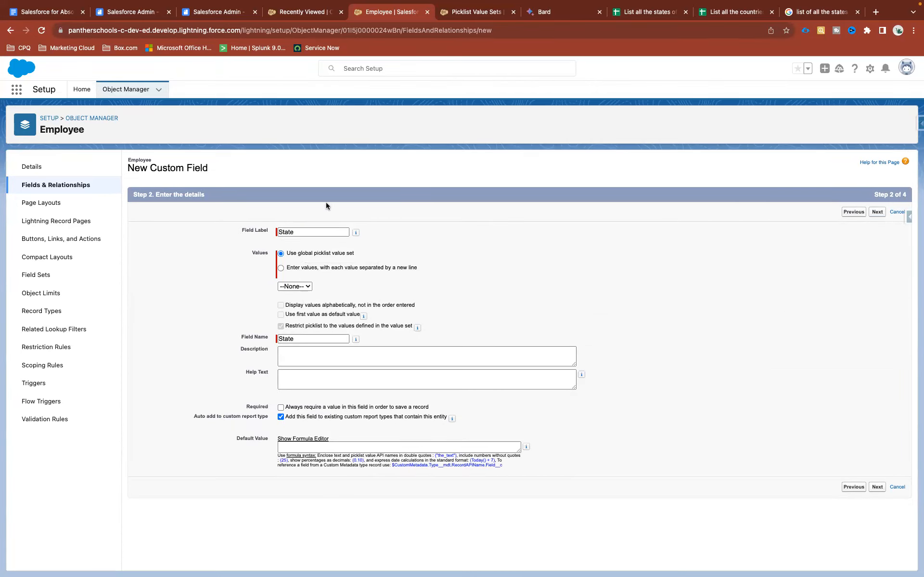
pyautogui.click(299, 286)
pyautogui.click(290, 304)
# Make the Employee State field visible to all profiles and save it.
pyautogui.click(652, 293)
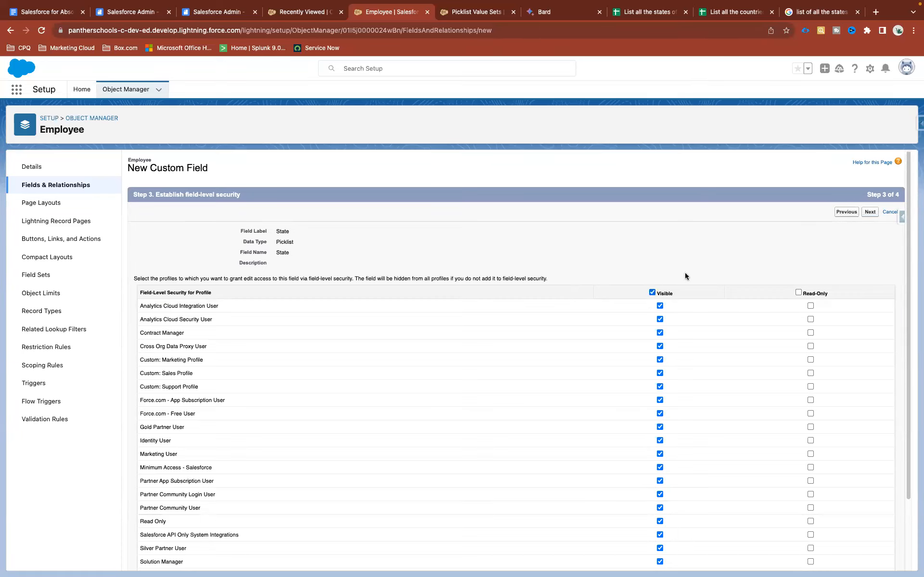
pyautogui.click(875, 211)
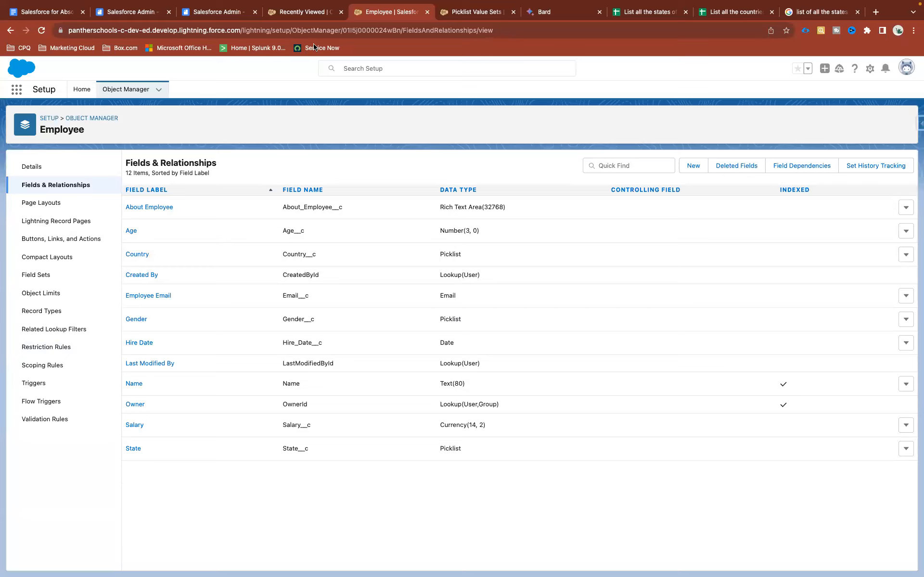
# Reload the Customers list in the Sales app and open a new customer form.
pyautogui.click(292, 14)
pyautogui.rightClick(283, 130)
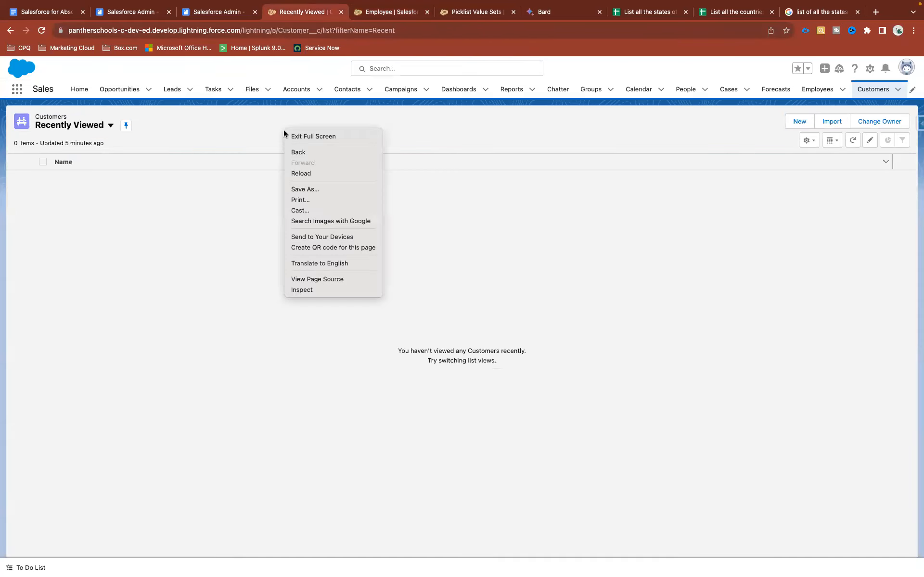
pyautogui.click(301, 175)
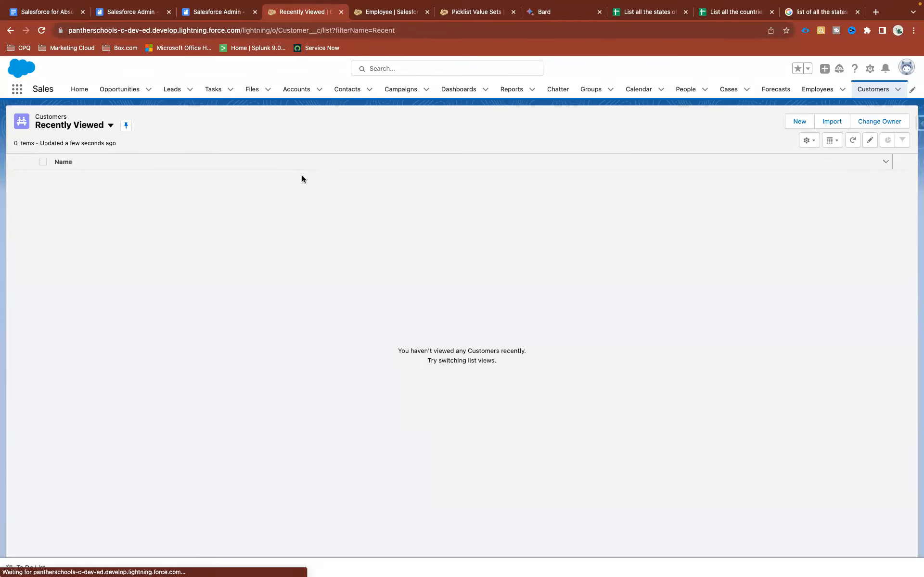
pyautogui.click(796, 125)
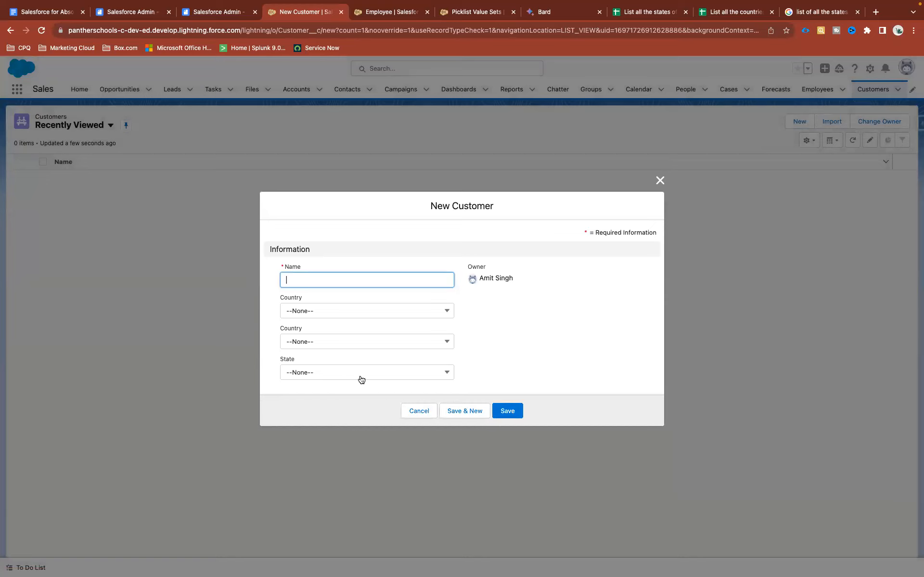
# Browse the State picklist on the new customer form, choose Annaba as a trial and cancel the record.
pyautogui.click(362, 373)
pyautogui.scroll(-20, 369, 476)
pyautogui.scroll(20, 369, 477)
pyautogui.scroll(-3, 343, 443)
pyautogui.scroll(-10, 345, 443)
pyautogui.scroll(-10, 345, 444)
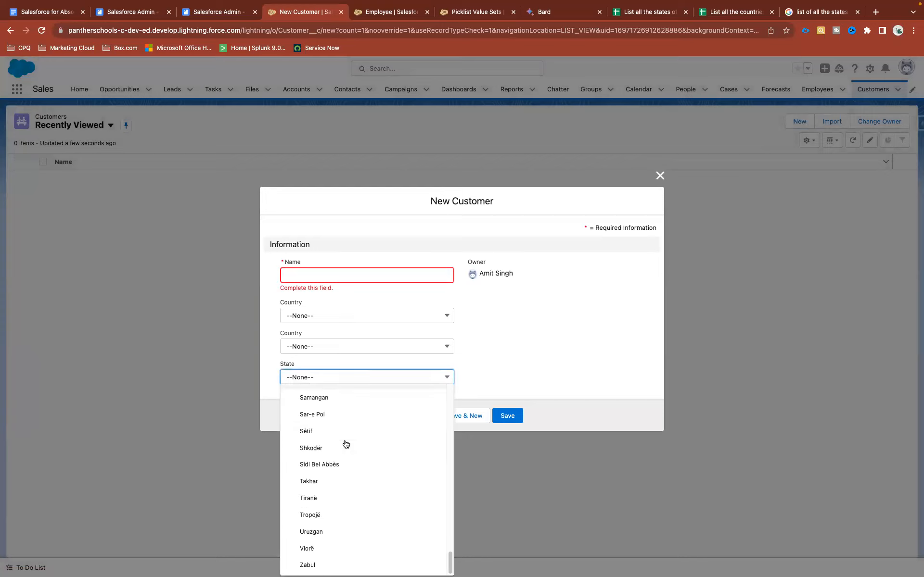
pyautogui.scroll(20, 353, 472)
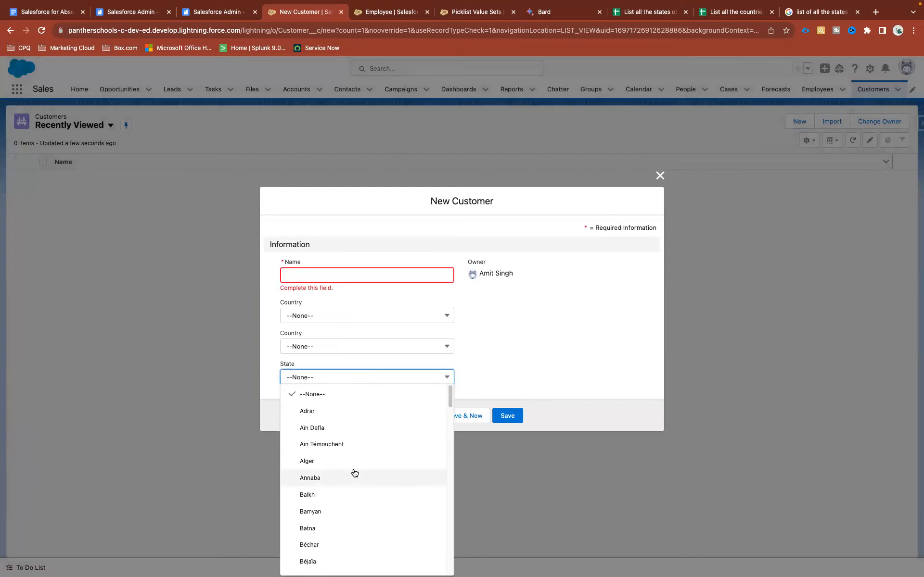
pyautogui.click(355, 478)
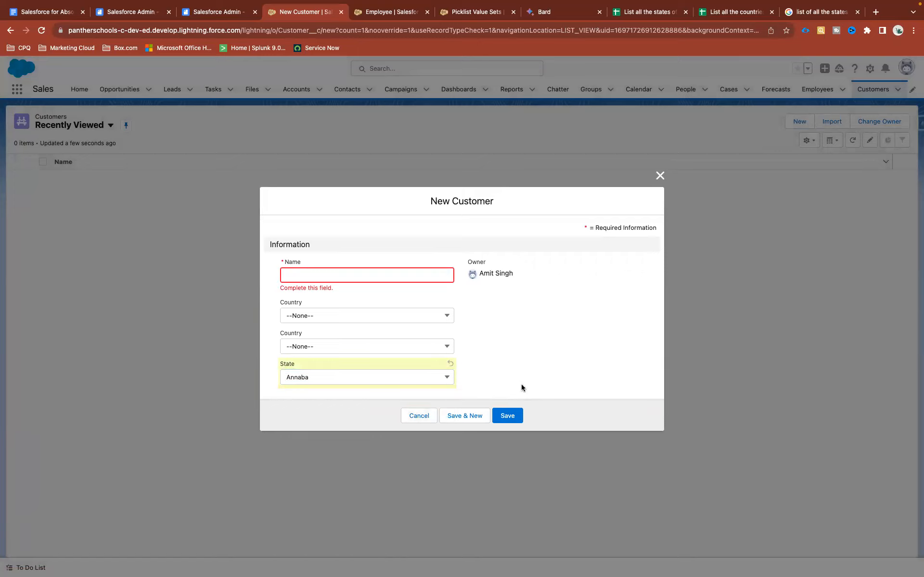
pyautogui.click(419, 415)
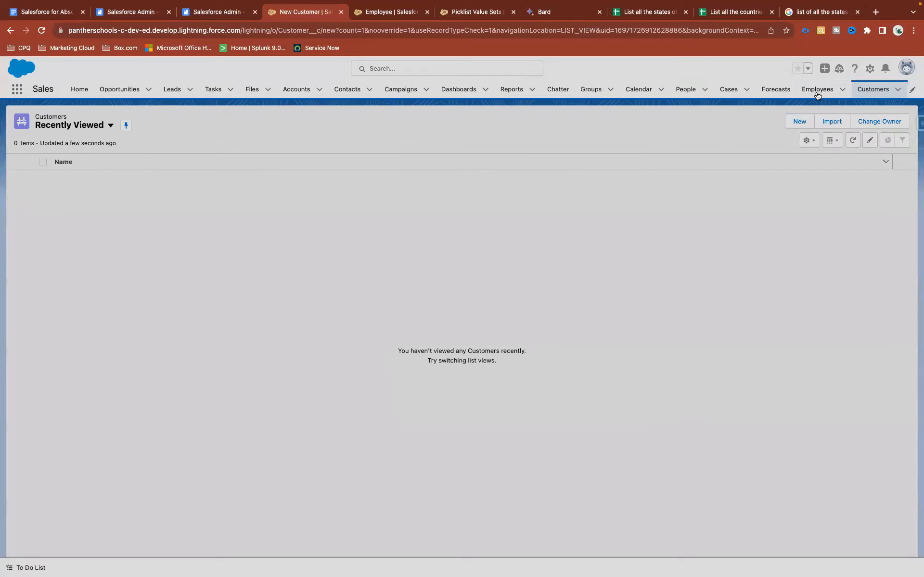
# Open the ABC TEST employee record, browse the options of its State picklist and cancel the edit.
pyautogui.click(817, 89)
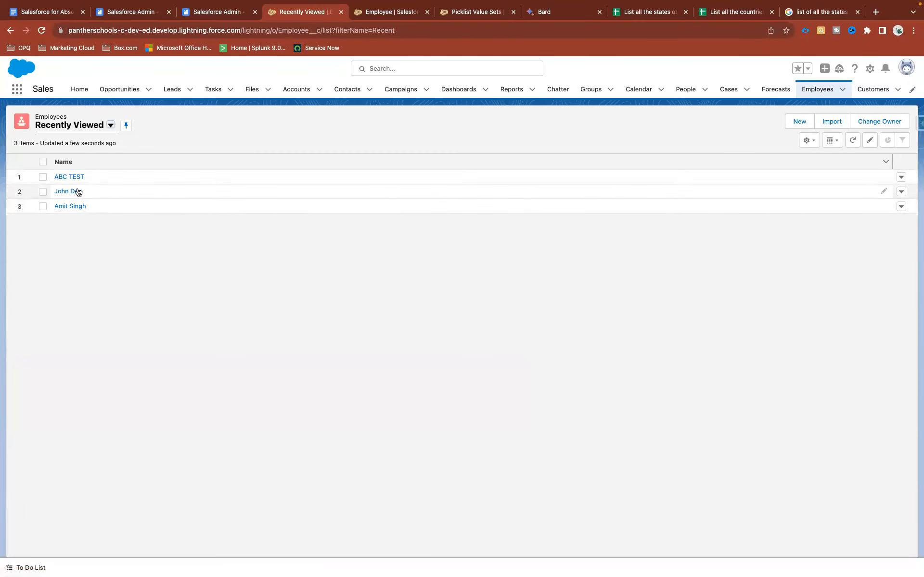
pyautogui.click(70, 177)
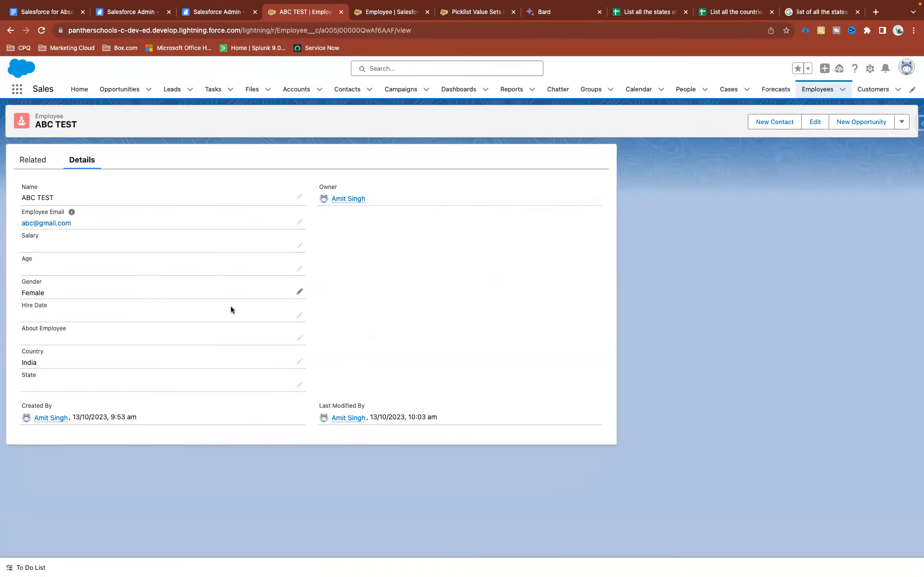
pyautogui.click(298, 384)
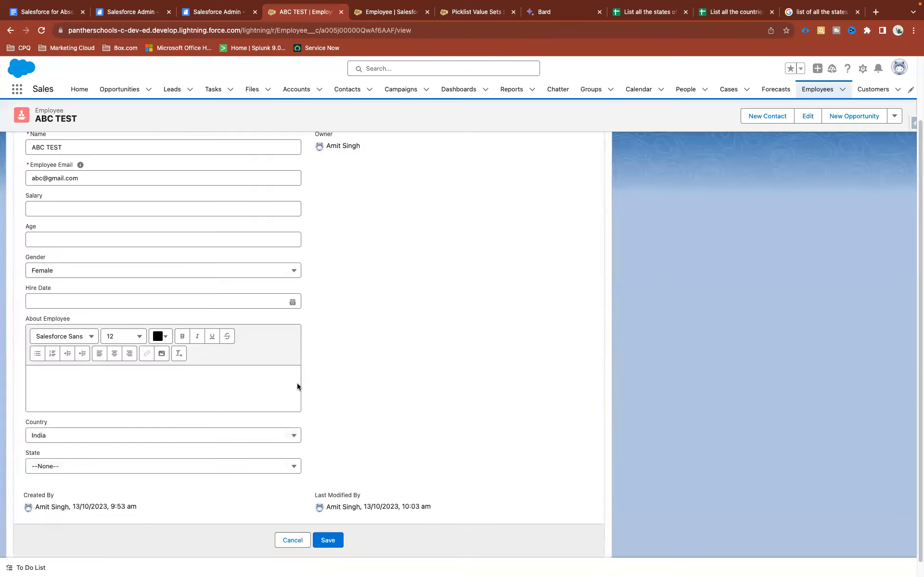
pyautogui.click(163, 468)
pyautogui.scroll(-20, 163, 362)
pyautogui.scroll(20, 164, 364)
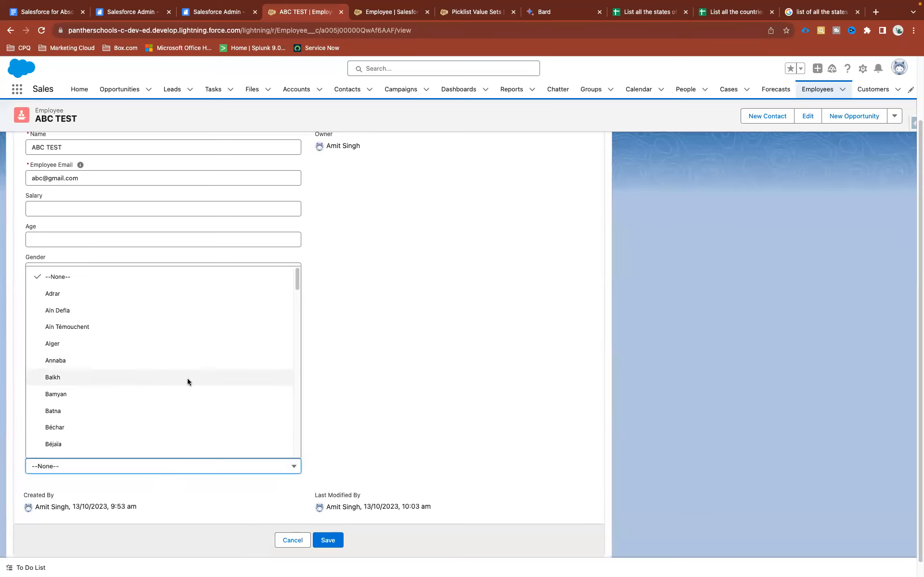
pyautogui.click(296, 540)
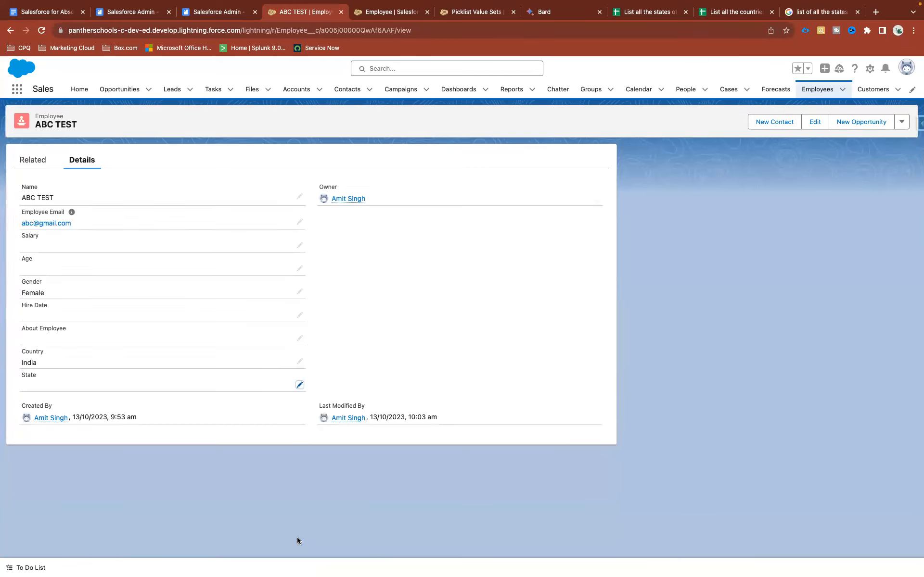
# Review the State value set and the list of global value sets, and return to the ABC TEST employee record.
pyautogui.click(458, 20)
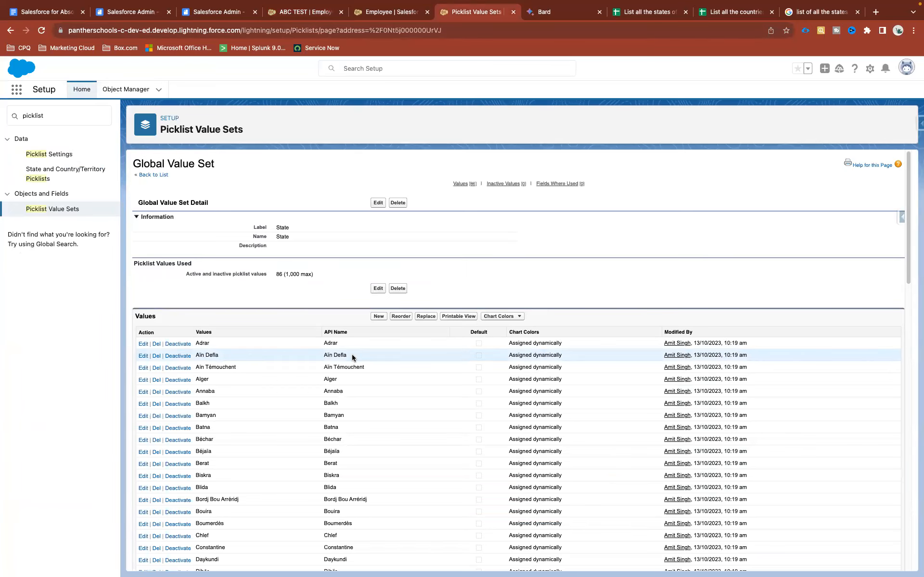
pyautogui.click(57, 212)
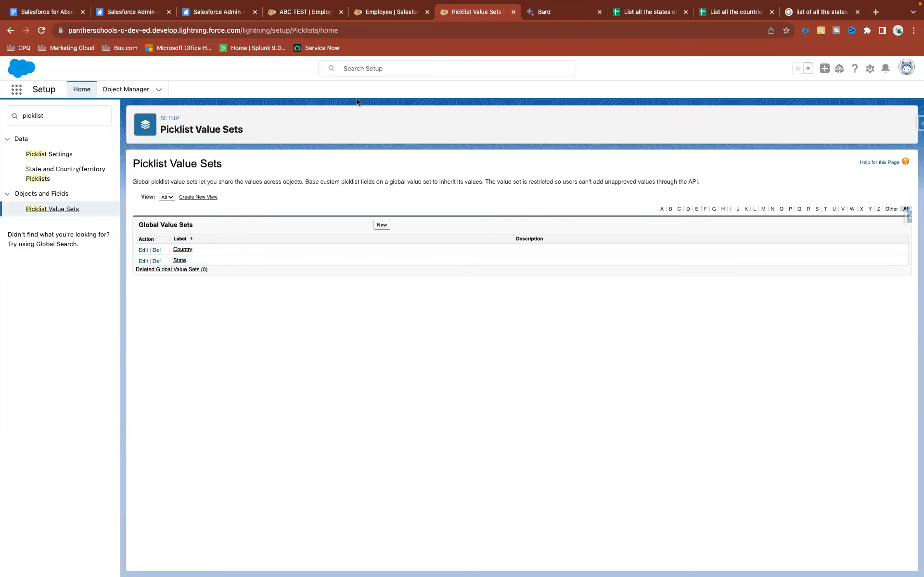
pyautogui.click(366, 12)
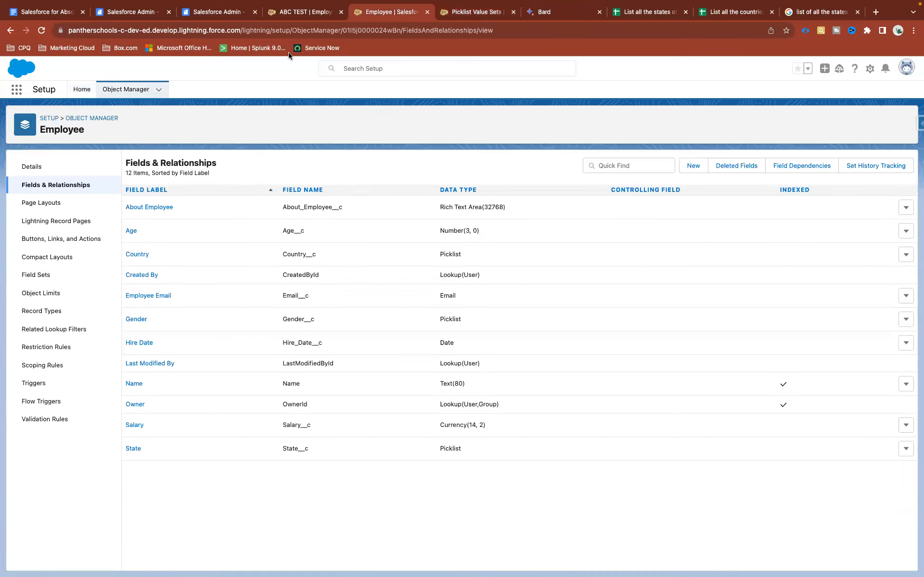
pyautogui.click(292, 13)
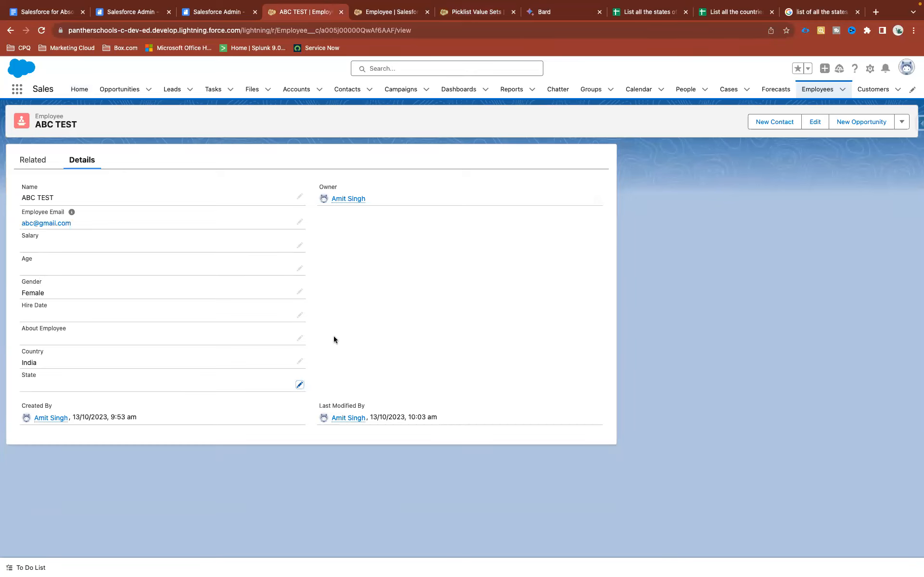
# Open the ABC TEST employee record for editing and compare the options of its Country and State picklists.
pyautogui.click(300, 361)
pyautogui.click(128, 420)
pyautogui.click(377, 420)
pyautogui.click(257, 451)
pyautogui.scroll(-20, 200, 371)
pyautogui.click(415, 382)
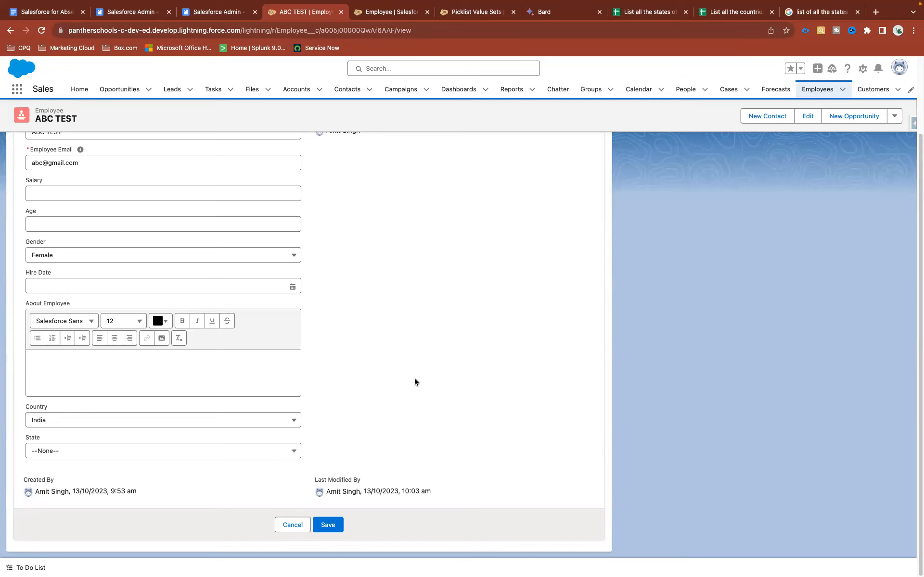
pyautogui.click(104, 452)
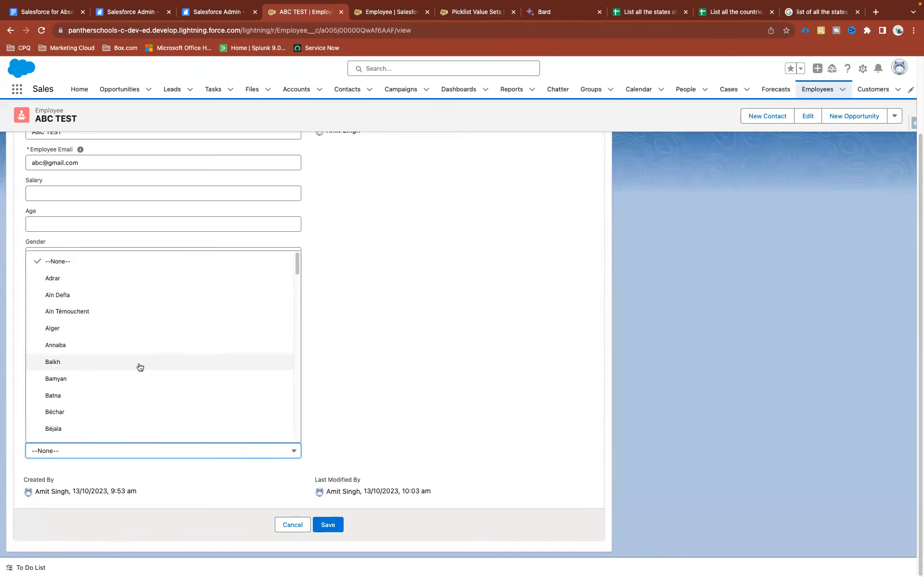
pyautogui.scroll(-10, 139, 367)
pyautogui.scroll(10, 139, 367)
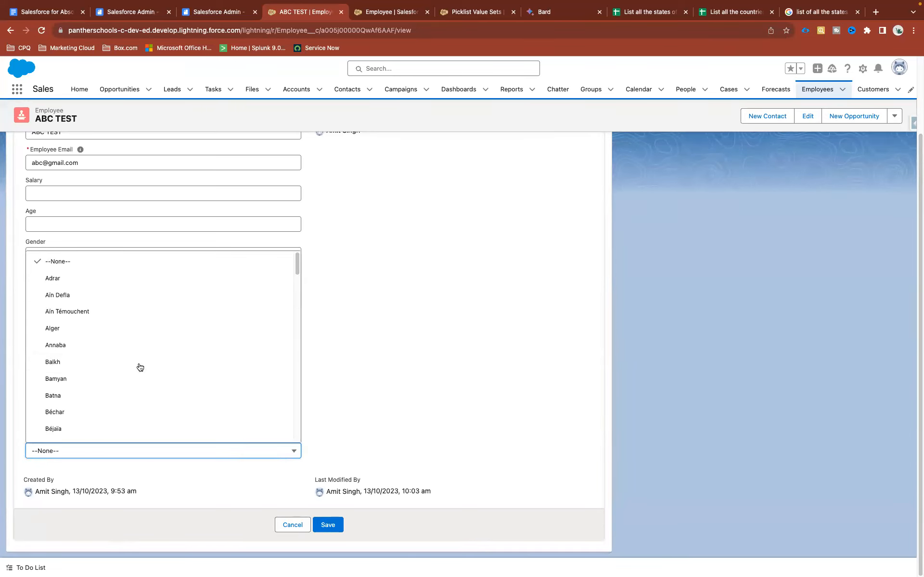
pyautogui.click(379, 348)
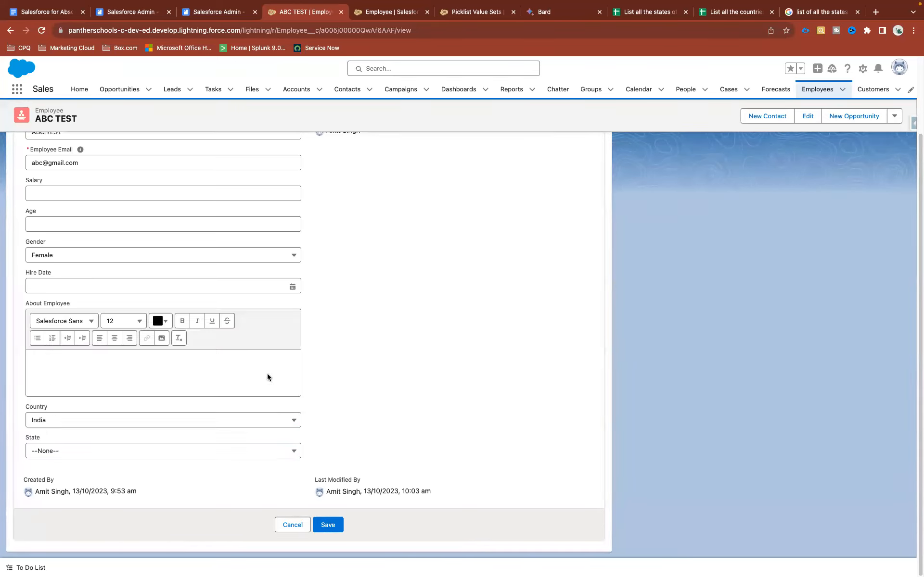
pyautogui.click(92, 419)
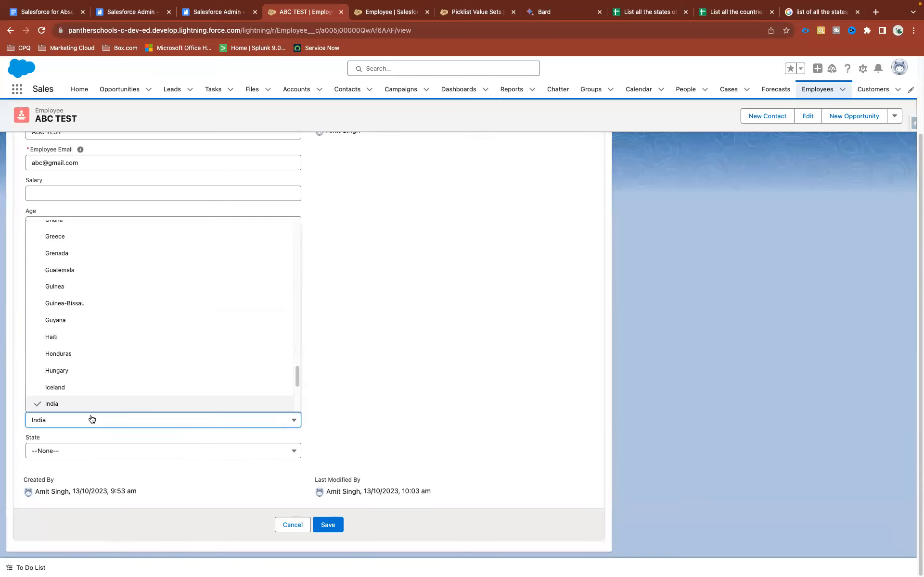
pyautogui.click(99, 451)
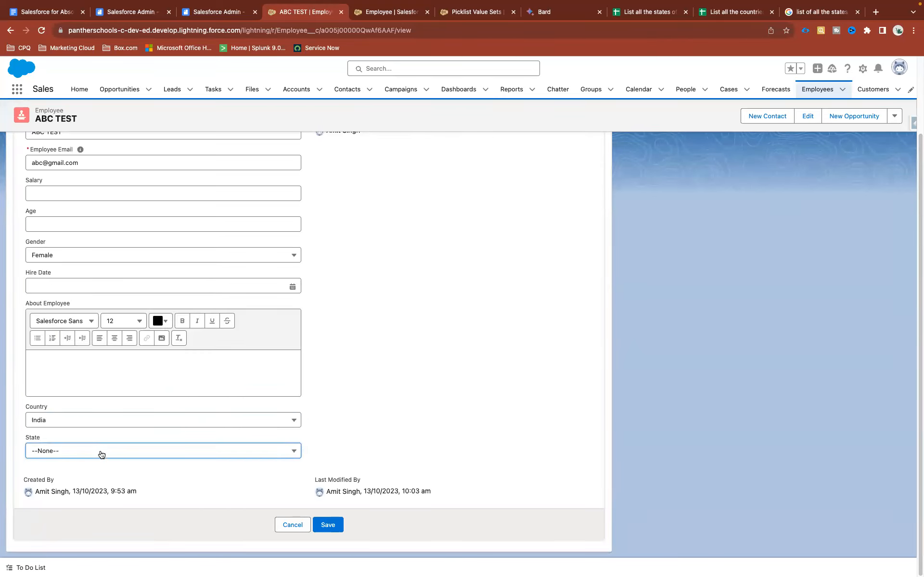
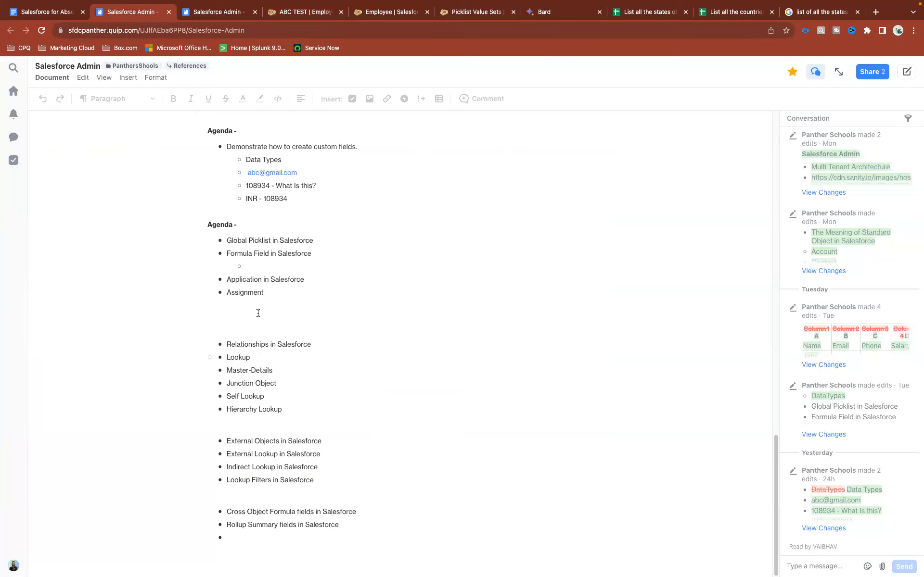
# Switch to the Salesforce Admin Quip document and add the agenda bullet "Dependent Picklist" after "Global Picklist in Salesforce".
pyautogui.click(322, 243)
pyautogui.press('Return')
pyautogui.write('De')
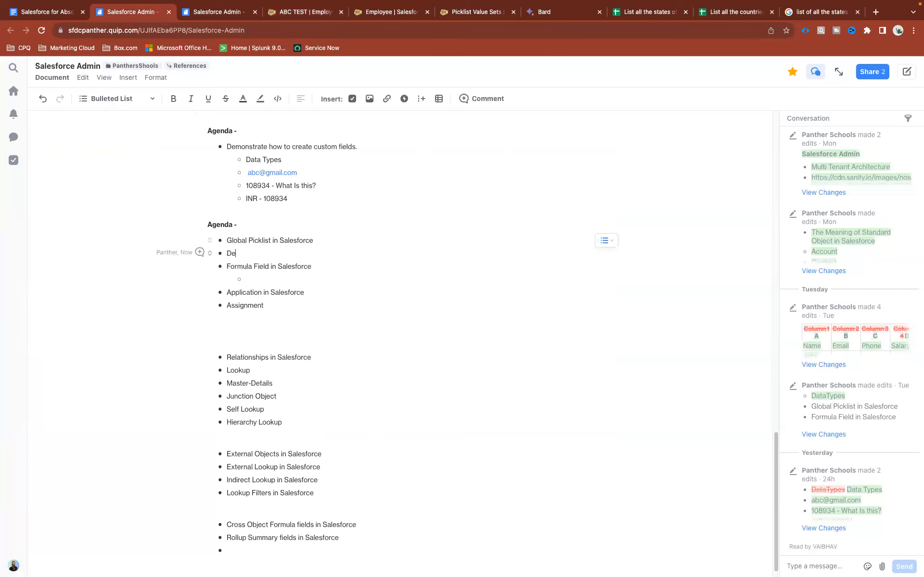
pyautogui.write('pendent Picklist')
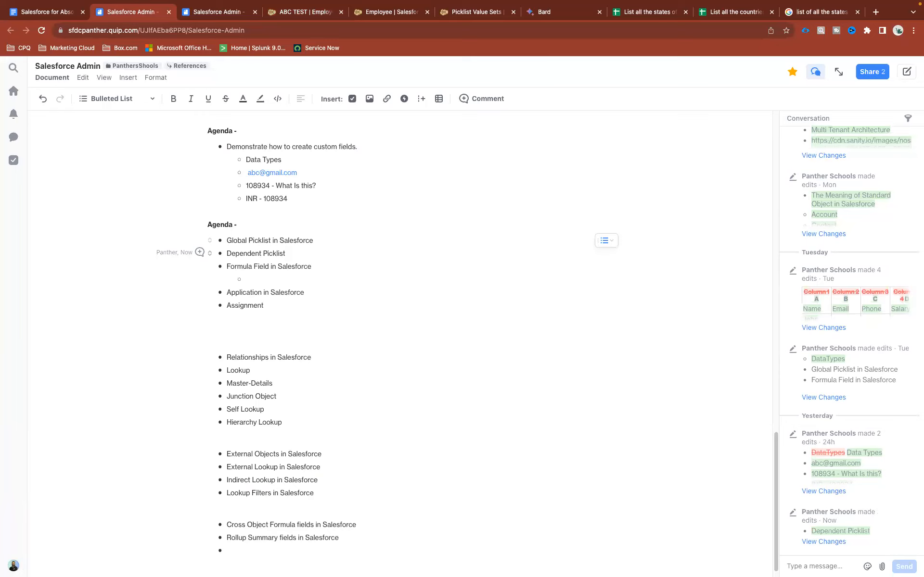
# Add the sub-bullets "Controlling Picklist" and "Dependent Picklist" under the Dependent Picklist agenda item.
pyautogui.press('Return')
pyautogui.press('Tab')
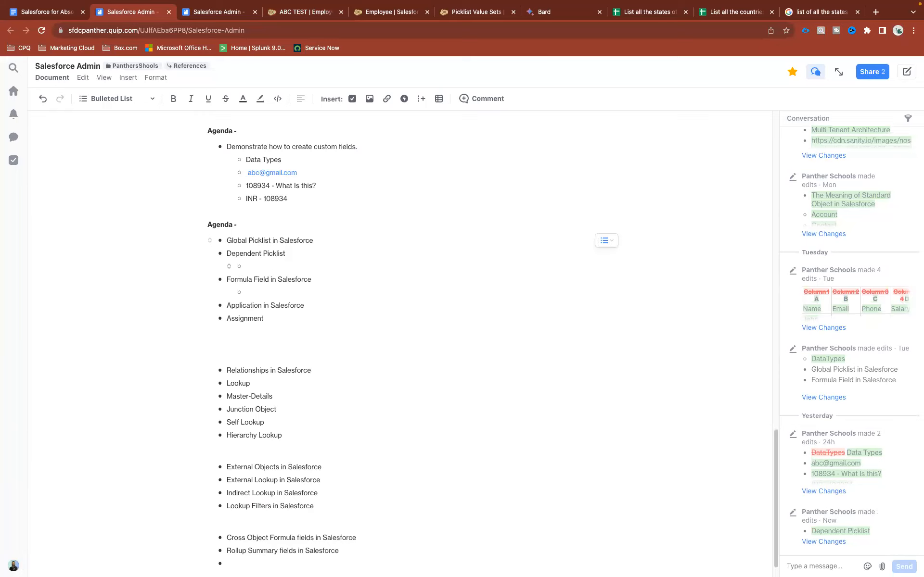
pyautogui.write('Controlling Picklist')
pyautogui.press('Return')
pyautogui.write('Depe')
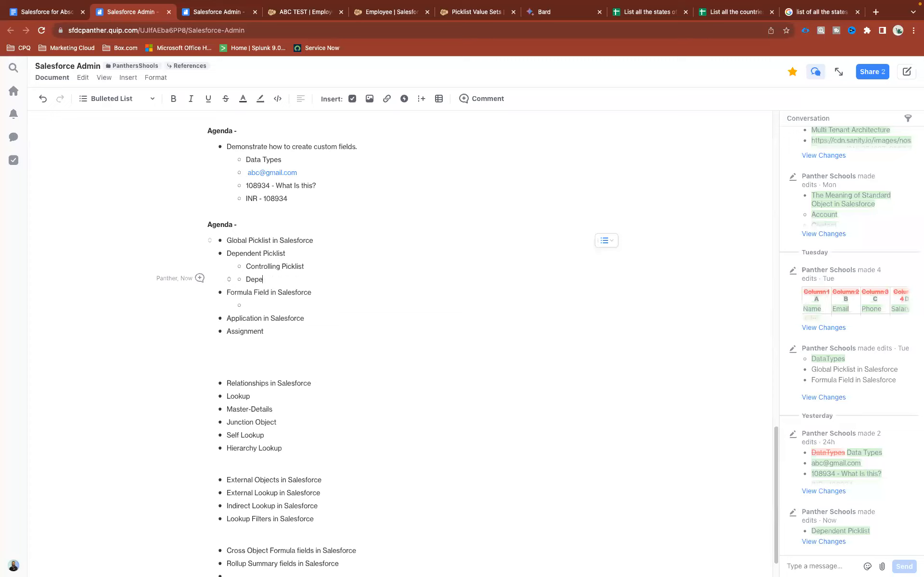
pyautogui.write('ndent Picklist')
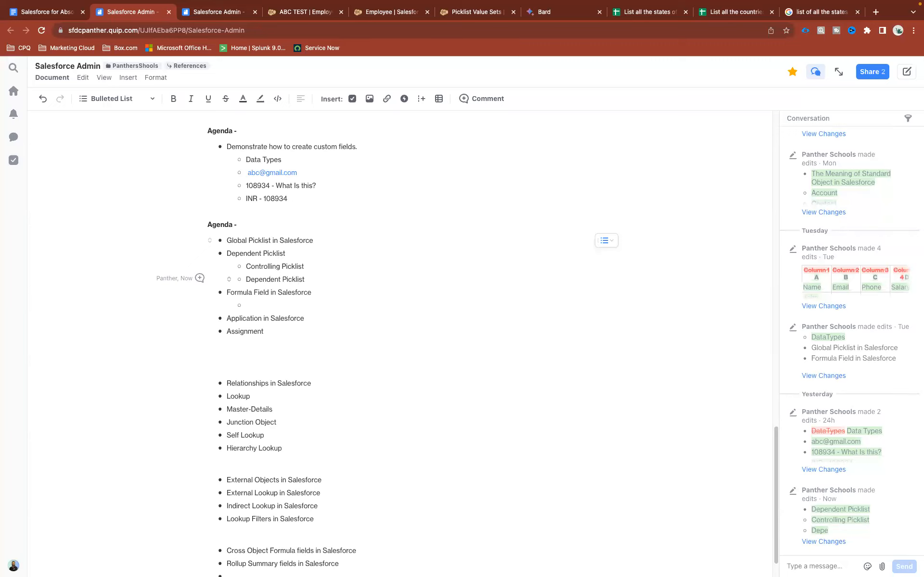
# Insert an empty third-level bullet under both the Controlling Picklist and Dependent Picklist sub-bullets.
pyautogui.click(313, 266)
pyautogui.press('Return')
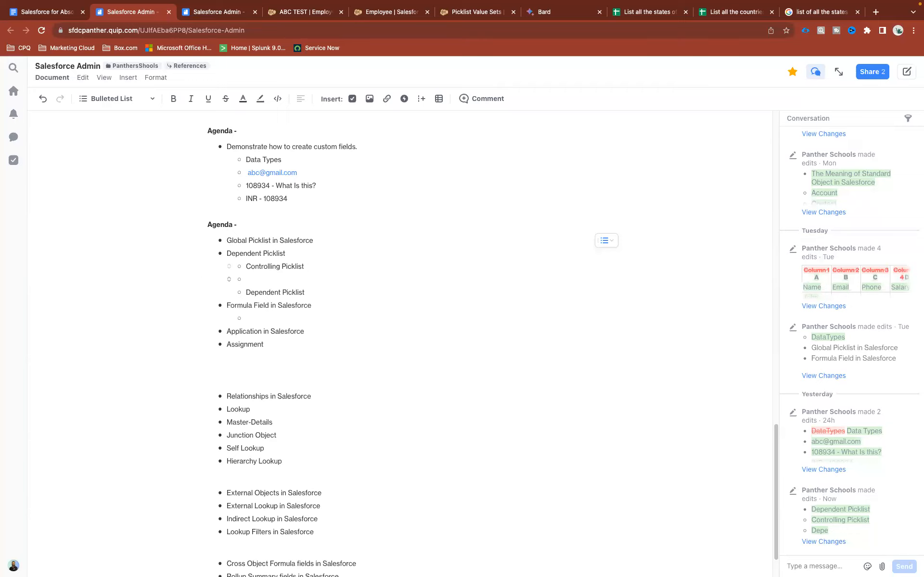
pyautogui.press('Tab')
pyautogui.click(315, 292)
pyautogui.press('Return')
pyautogui.press('Tab')
pyautogui.click(276, 279)
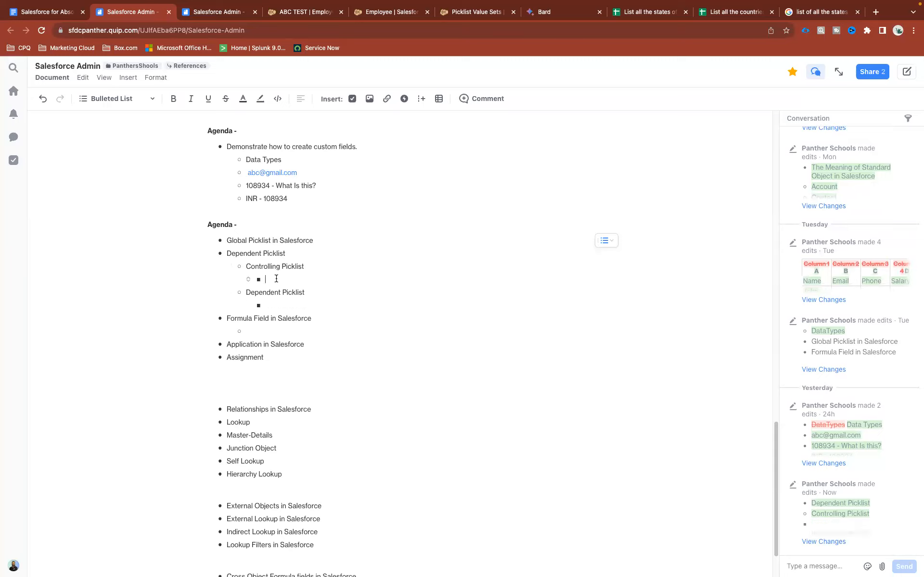
# Reword the two sub-bullets to "Controlling Field" and "Dependent Field".
pyautogui.doubleClick(292, 266)
pyautogui.write('Field')
pyautogui.doubleClick(294, 292)
pyautogui.write('Field')
# List "Picklist [Single - Select]" and "Checkbox" as the bullets under Controlling Field.
pyautogui.click(285, 279)
pyautogui.write('Picklist')
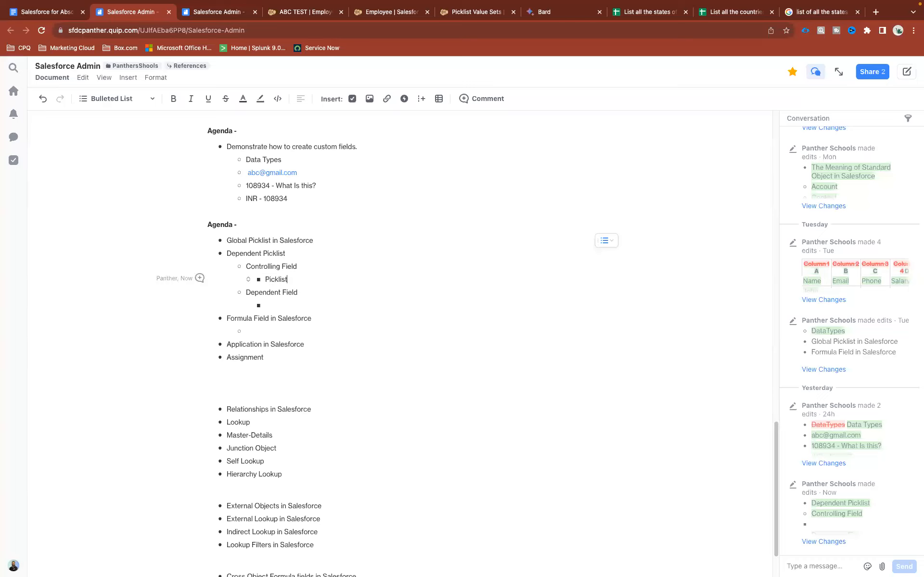
pyautogui.press('Return')
pyautogui.write('Checkbox')
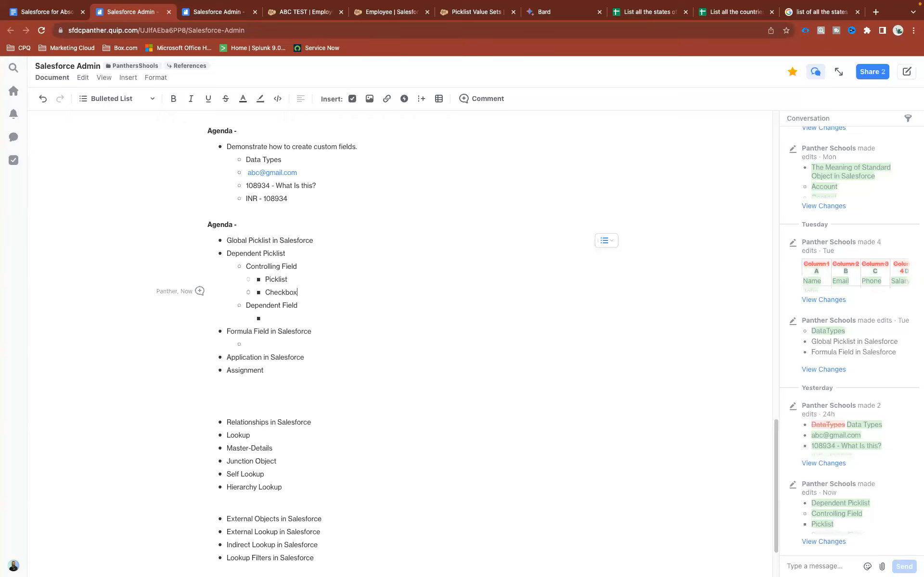
pyautogui.click(290, 279)
pyautogui.write('[Single - Select')
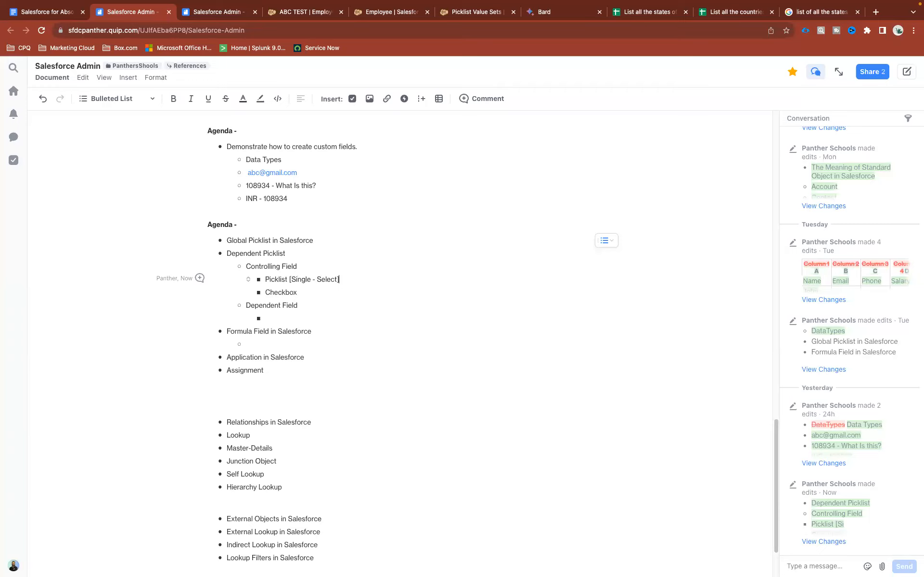
pyautogui.moveTo(340, 279)
pyautogui.mouseDown()
pyautogui.moveTo(265, 278)
pyautogui.moveTo(298, 292)
pyautogui.moveTo(266, 291)
pyautogui.mouseUp()
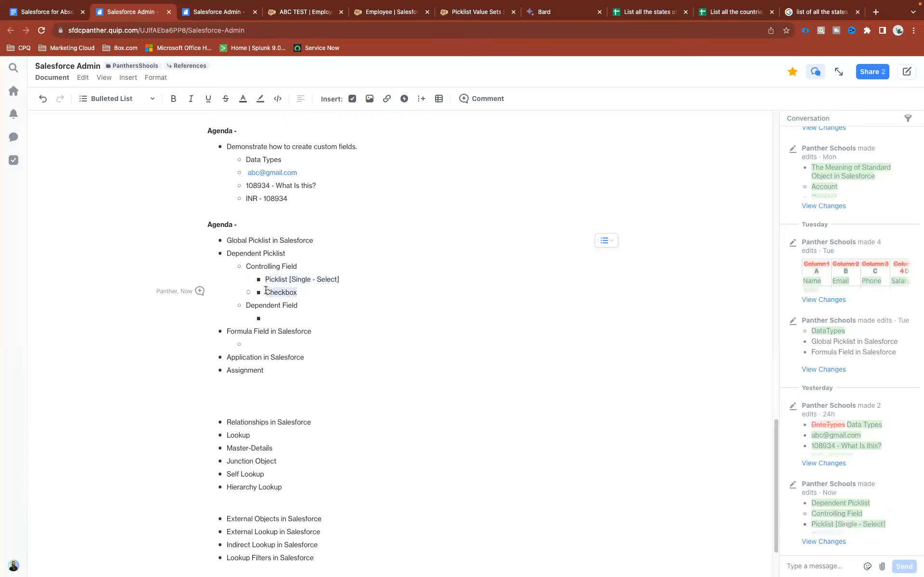
pyautogui.click(296, 292)
# Copy the single-select picklist line under Dependent Field twice and change the second copy to "Picklist [Multi - Select]".
pyautogui.moveTo(265, 279); pyautogui.dragTo(341, 281)
pyautogui.hotkey('ctrl', 'c')
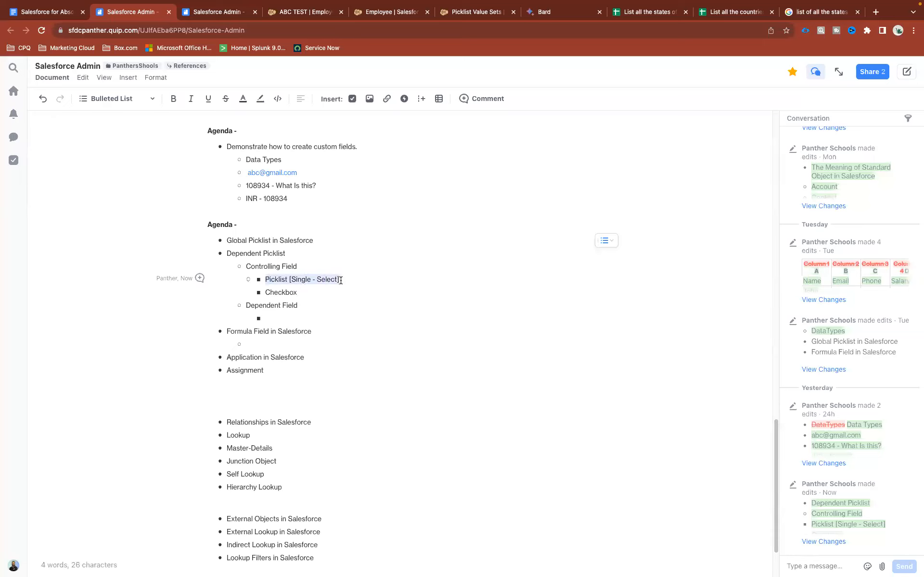
pyautogui.click(280, 318)
pyautogui.hotkey('ctrl', 'v')
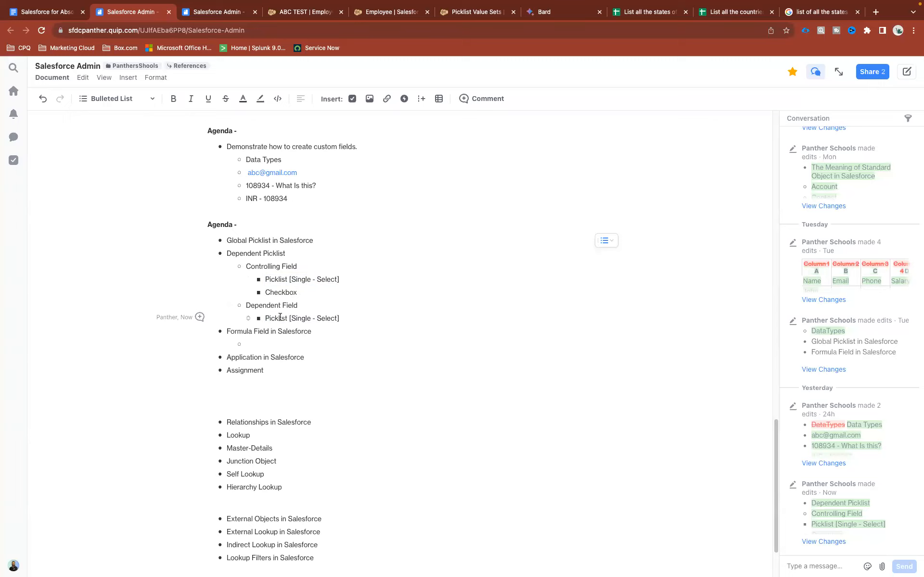
pyautogui.press('Return')
pyautogui.hotkey('ctrl', 'v')
pyautogui.doubleClick(297, 331)
pyautogui.write('Multi')
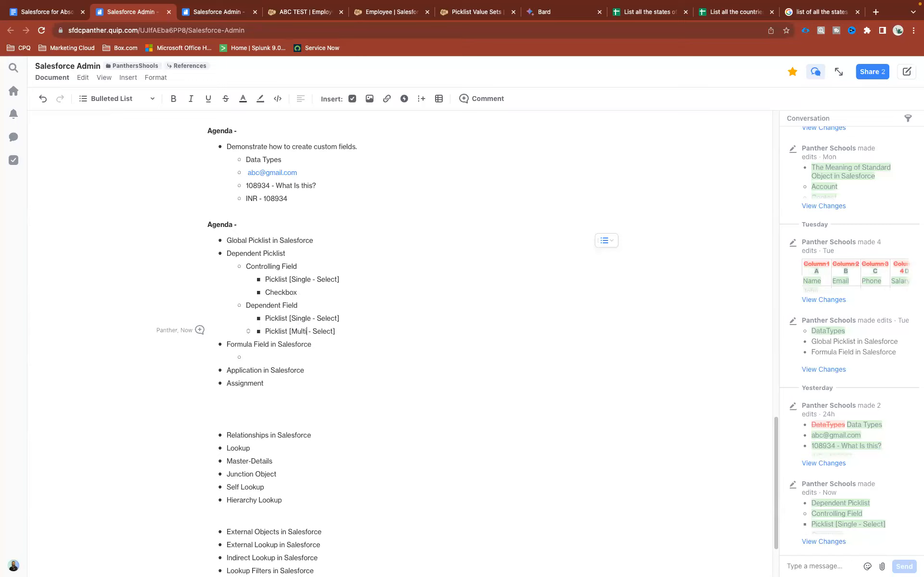
# Add the bullet "Check - Need to check" as the third entry under Dependent Field.
pyautogui.click(341, 332)
pyautogui.press('Return')
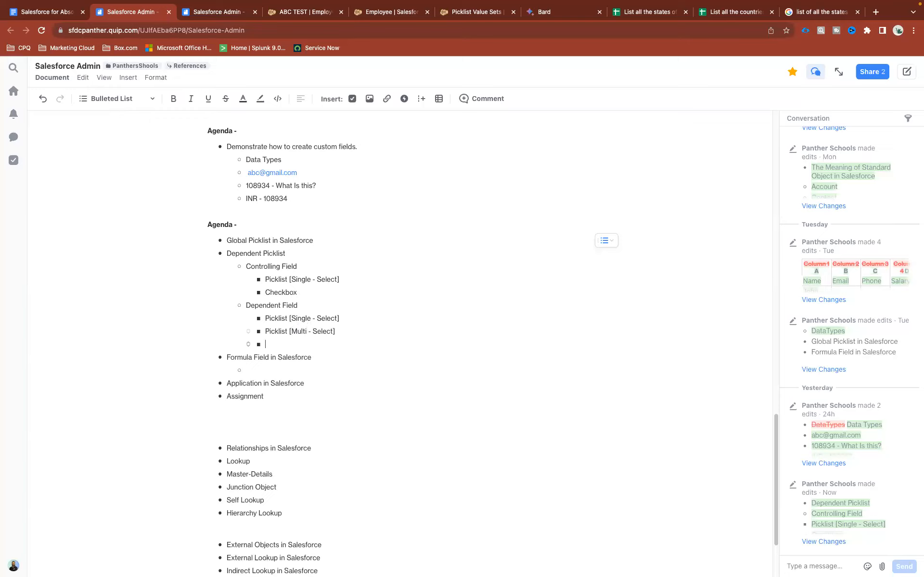
pyautogui.press('BackSpace')
pyautogui.press('BackSpace')
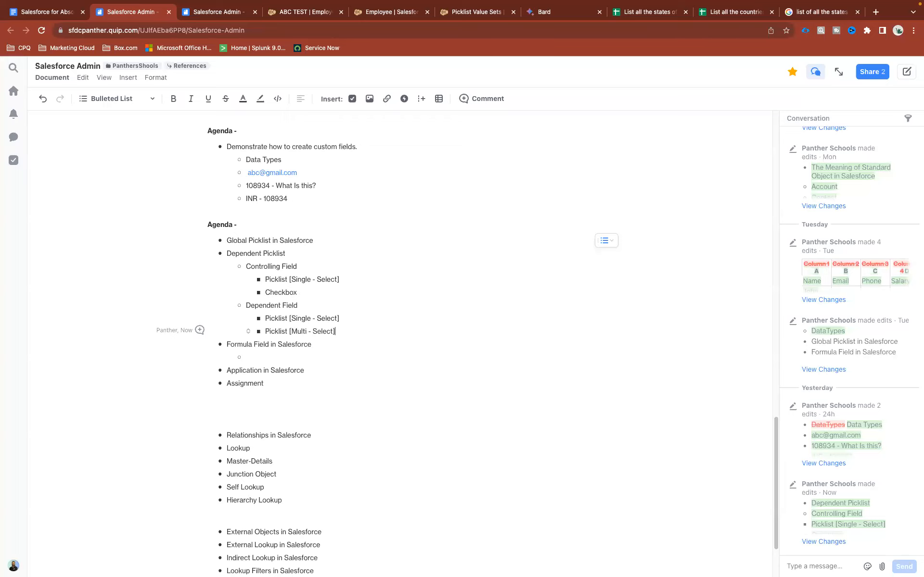
pyautogui.press('Return')
pyautogui.write('C')
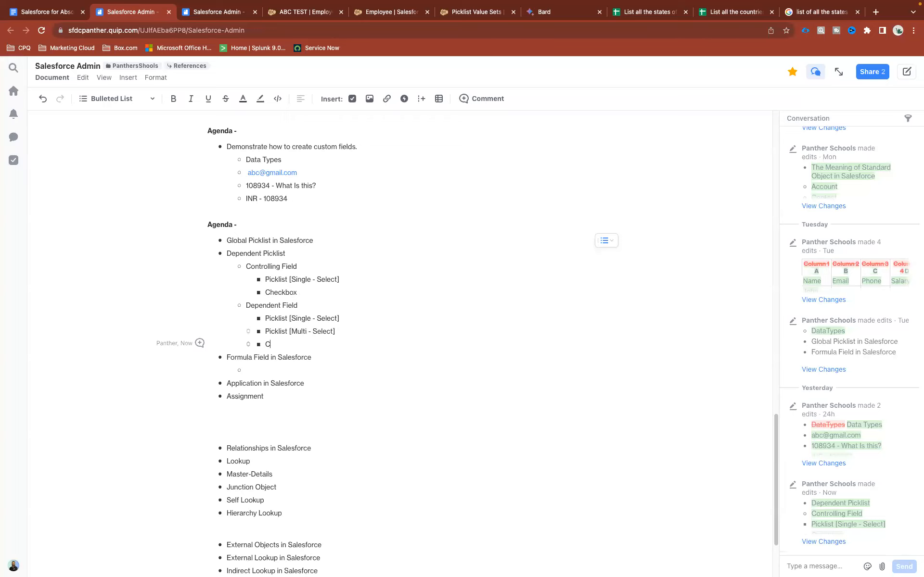
pyautogui.write('heck - Need to check')
pyautogui.moveTo(338, 345); pyautogui.dragTo(274, 279)
pyautogui.click(320, 295)
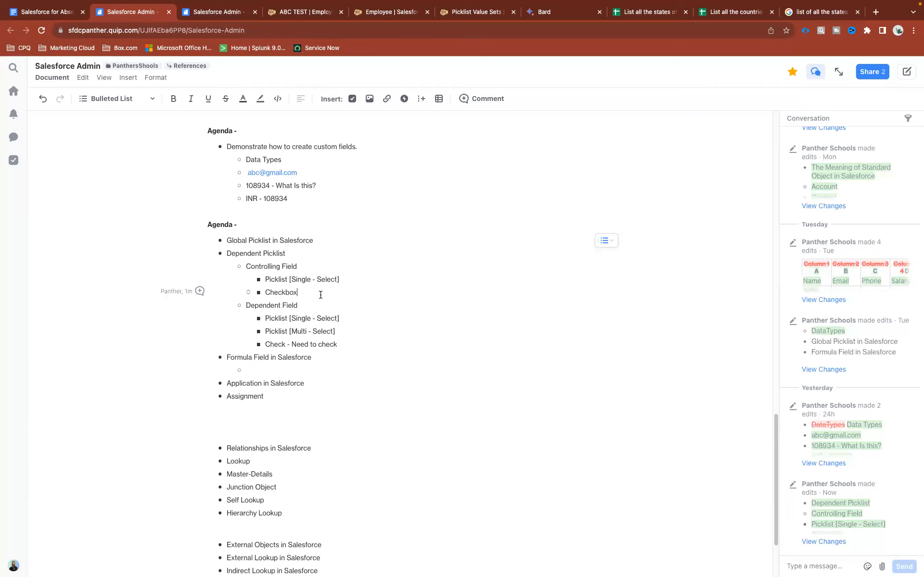
# Add the bullet "Standard Picklist Field Can not be used - Need to check" at the end of the Dependent Field list.
pyautogui.click(343, 343)
pyautogui.press('Return')
pyautogui.write('Standard Pick')
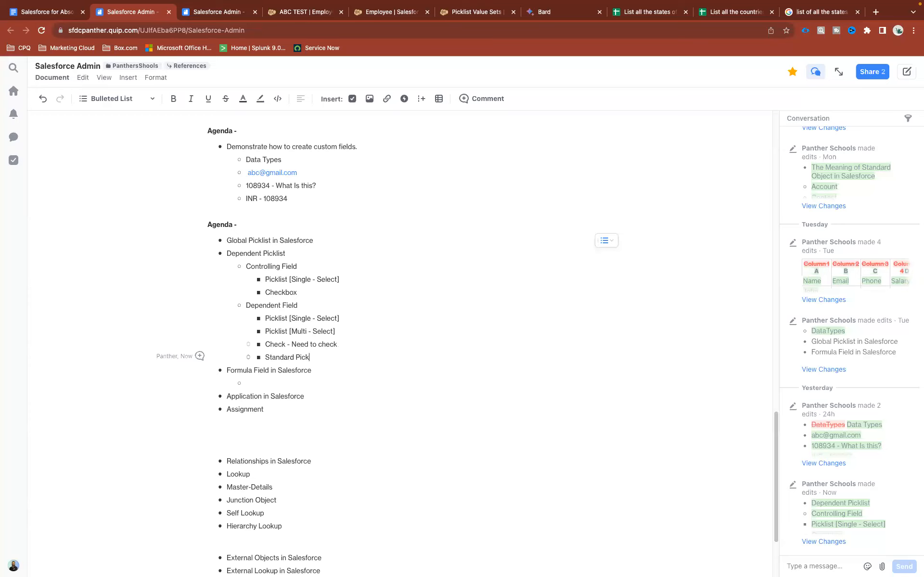
pyautogui.write('list Field Can not be used -')
pyautogui.moveTo(287, 343); pyautogui.dragTo(367, 346)
pyautogui.hotkey('ctrl', 'c')
pyautogui.click(400, 356)
pyautogui.hotkey('ctrl', 'v')
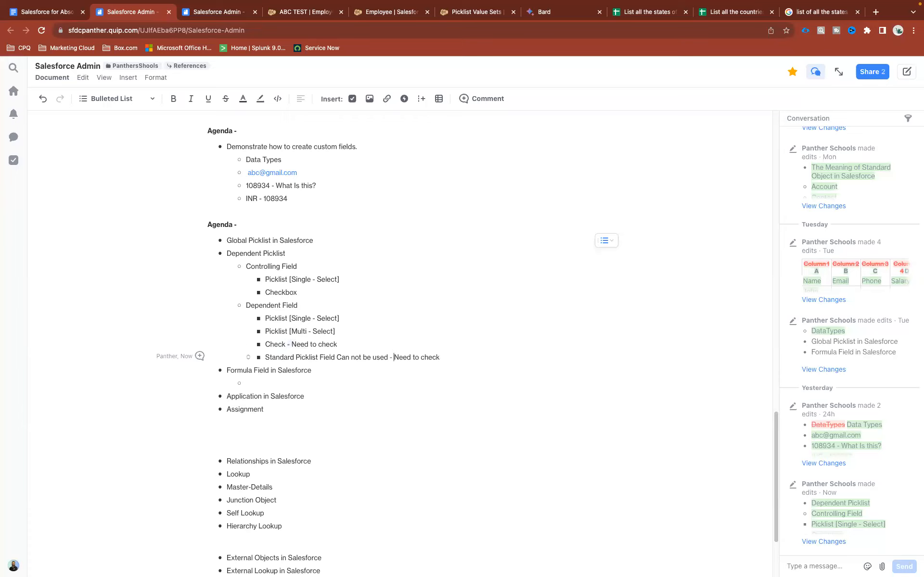
# Add the bullet "Standard Picklist Field Can be used" after Checkbox under Controlling Field, copying the field wording from the Dependent Field list.
pyautogui.moveTo(265, 357); pyautogui.dragTo(332, 356)
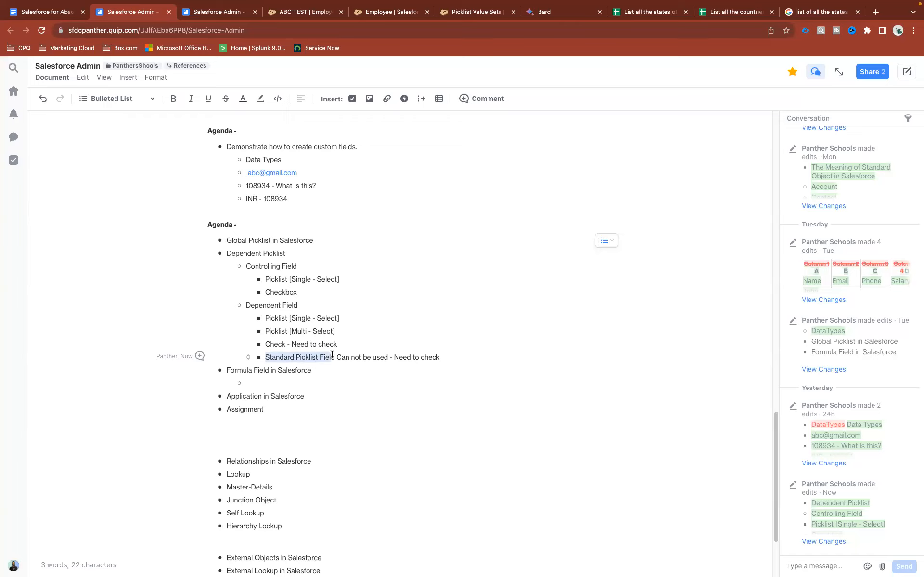
pyautogui.click(334, 354)
pyautogui.moveTo(334, 354); pyautogui.dragTo(263, 357)
pyautogui.hotkey('ctrl', 'c')
pyautogui.click(319, 293)
pyautogui.press('Return')
pyautogui.hotkey('ctrl', 'v')
pyautogui.write('d C')
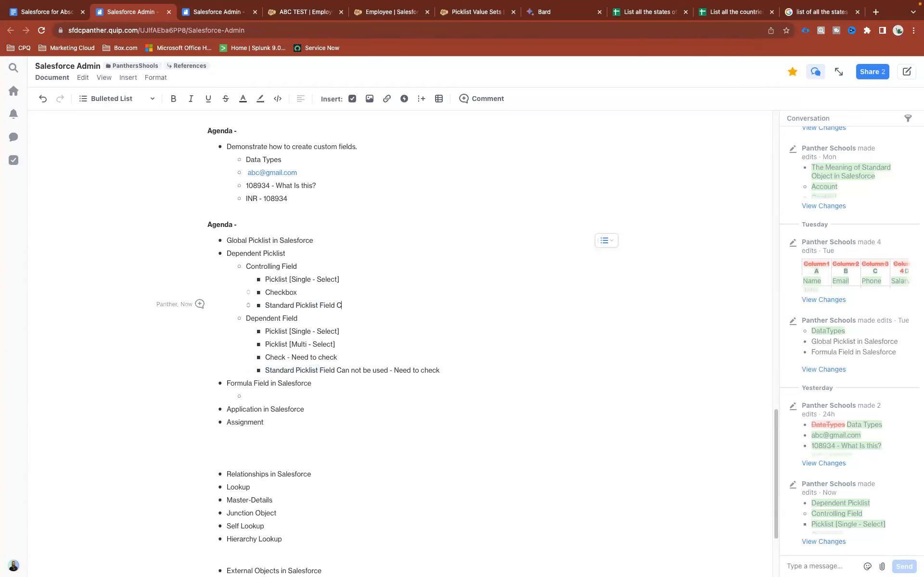
pyautogui.write('an be used')
# Switch to the Picklist Value Sets page in Salesforce Setup and open the State global value set.
pyautogui.click(465, 19)
pyautogui.click(180, 262)
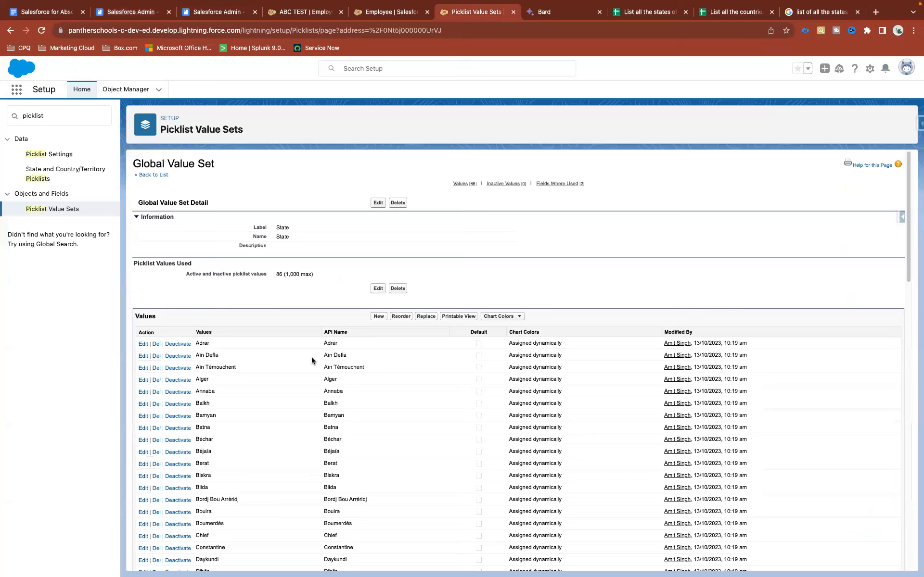
pyautogui.click(377, 315)
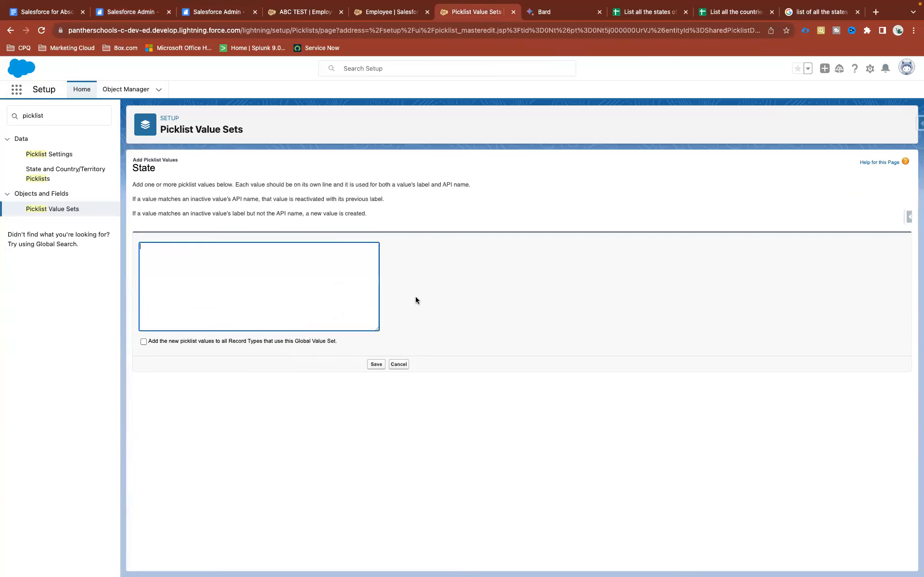
pyautogui.click(399, 365)
pyautogui.click(48, 212)
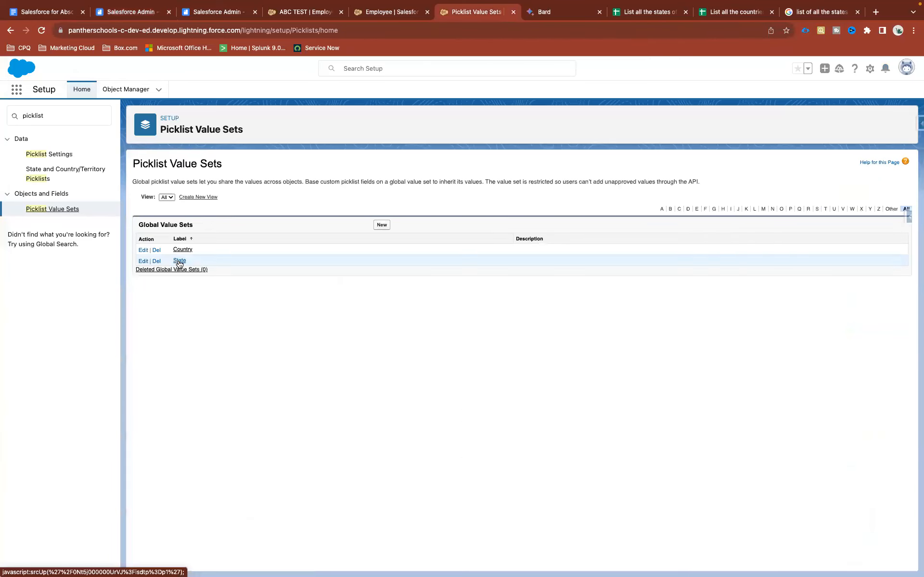
# Open the form for adding values to the State value set, and copy India's list of states from the country table in Bard.
pyautogui.click(178, 261)
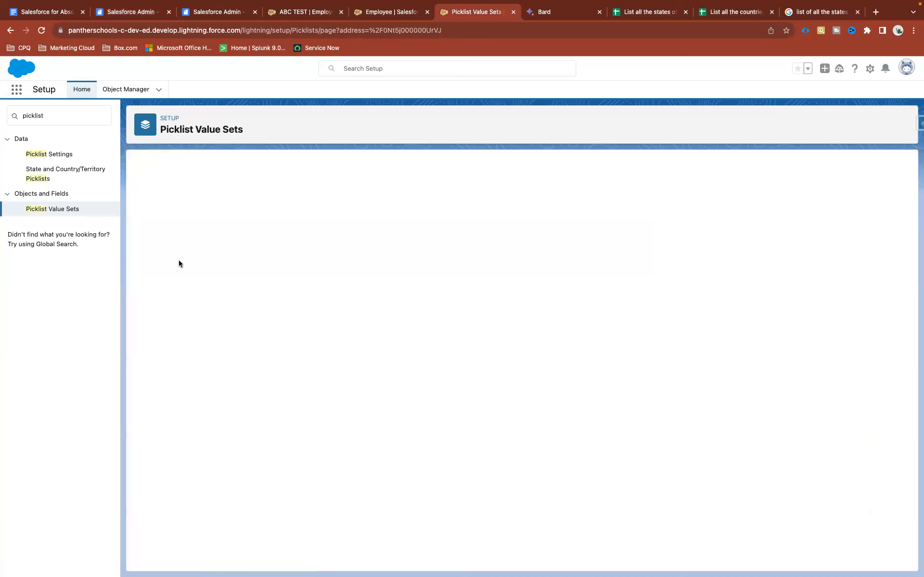
pyautogui.click(372, 317)
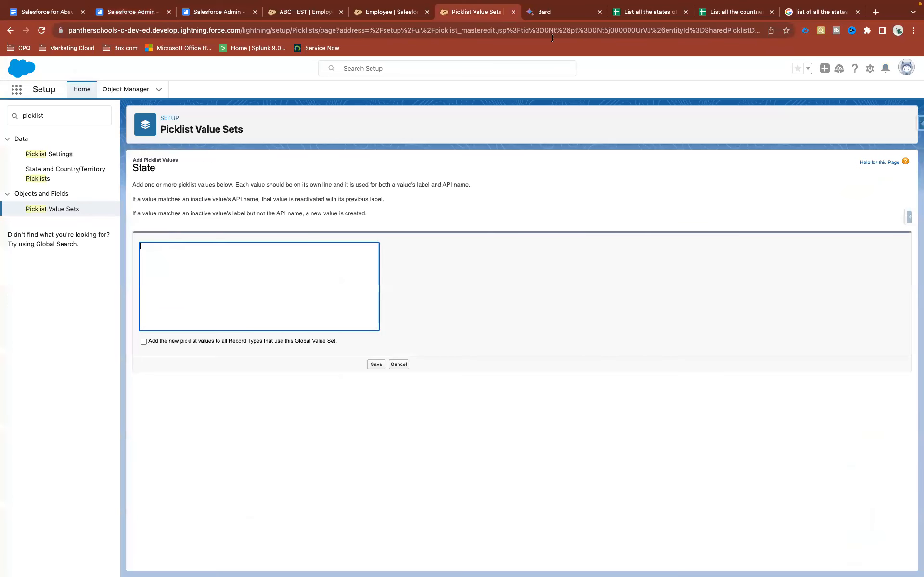
pyautogui.click(557, 14)
pyautogui.scroll(20, 477, 284)
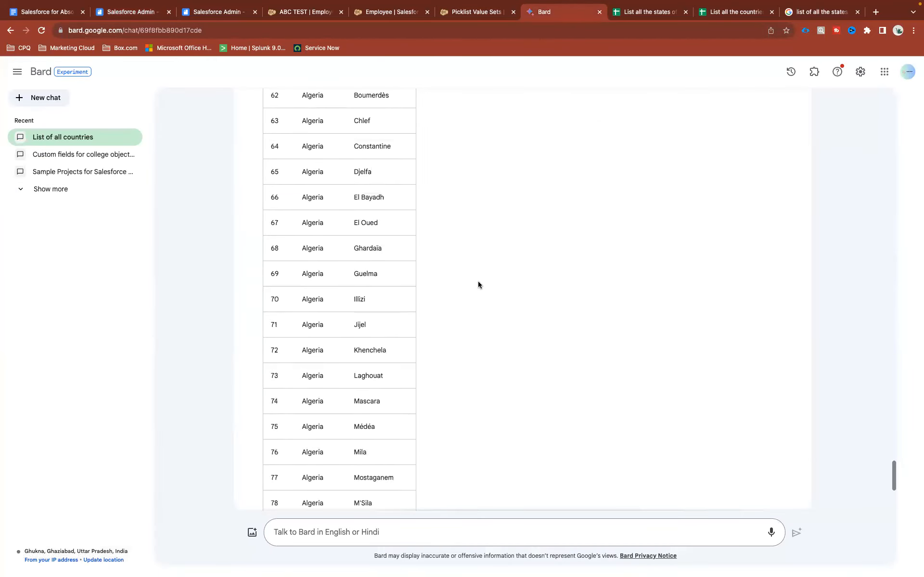
pyautogui.scroll(20, 477, 284)
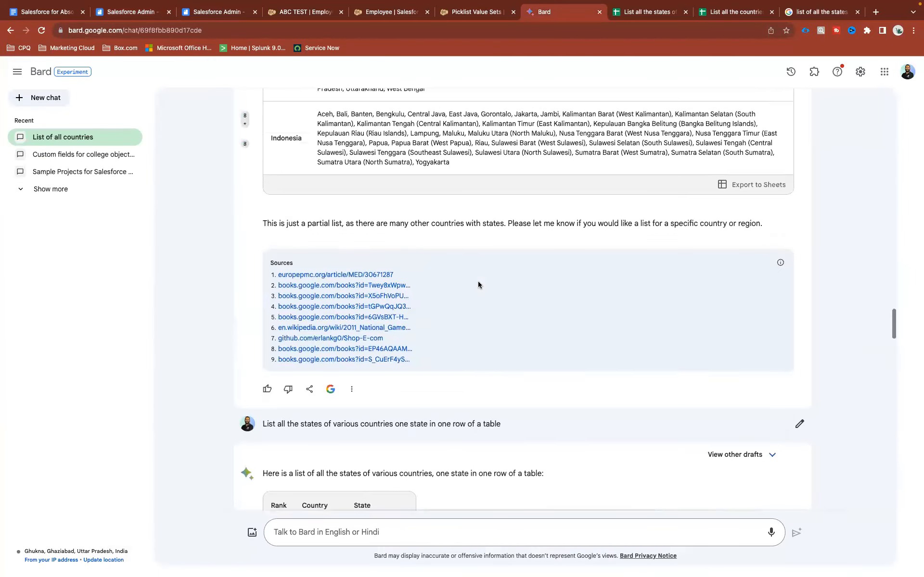
pyautogui.scroll(-1, 478, 282)
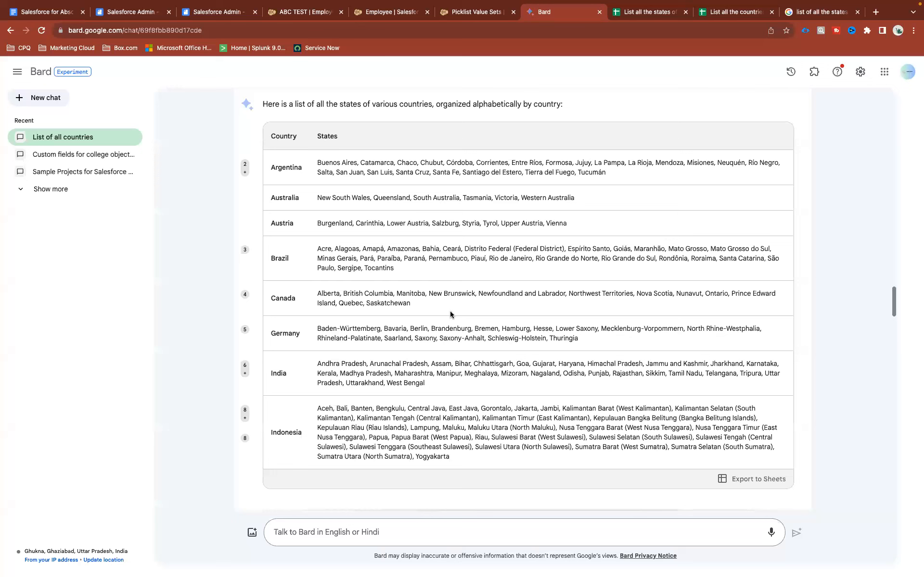
pyautogui.doubleClick(279, 372)
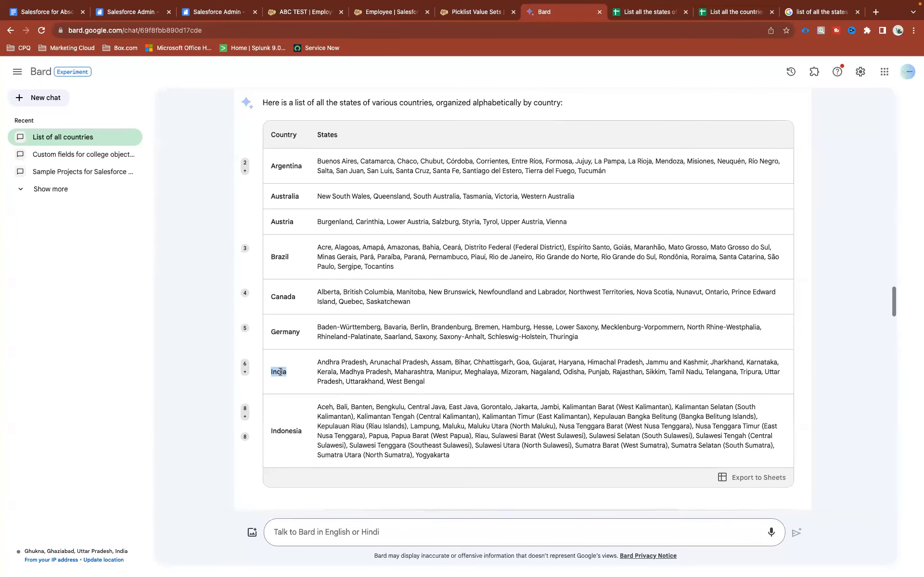
pyautogui.moveTo(427, 384); pyautogui.dragTo(321, 364)
pyautogui.press('super+c')
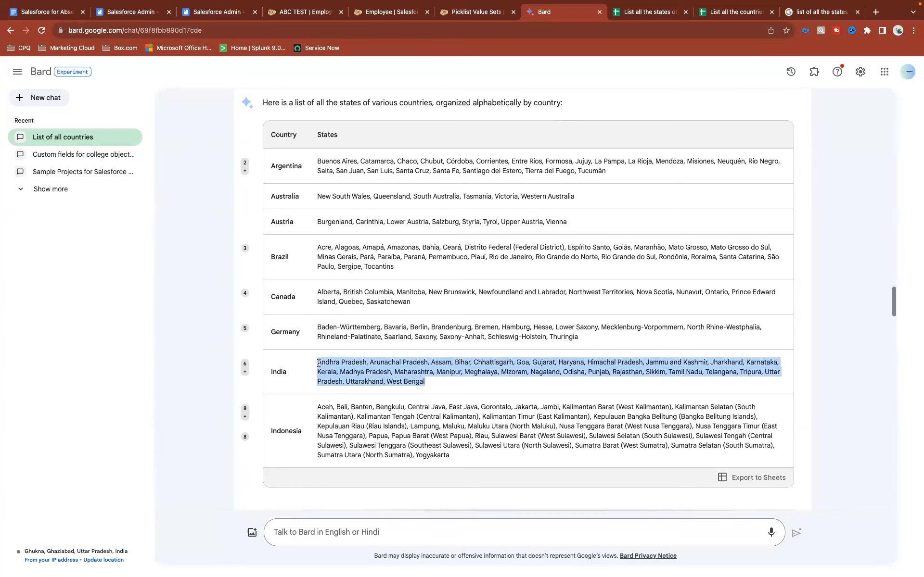
# Switch back to Salesforce Setup and paste the copied Indian states into the new values box for State.
pyautogui.click(446, 19)
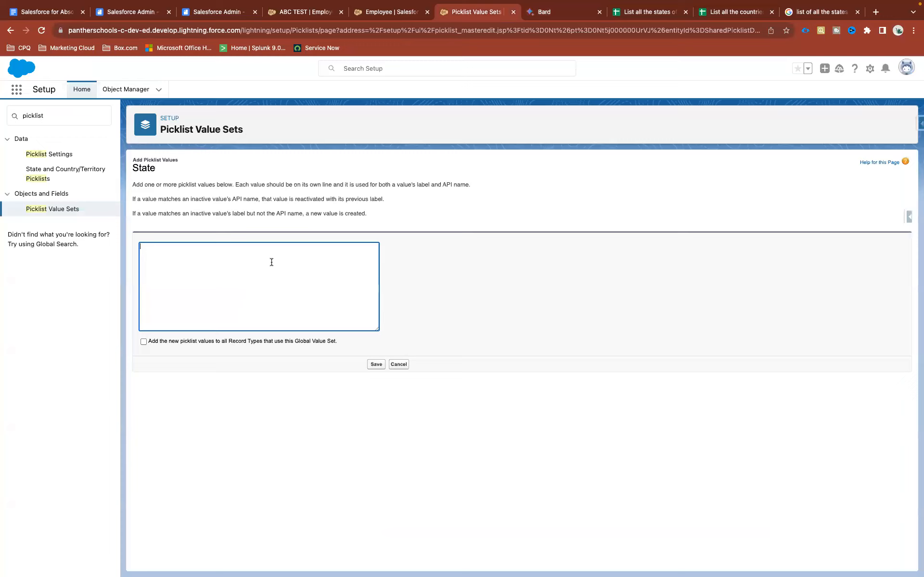
pyautogui.press('super+v')
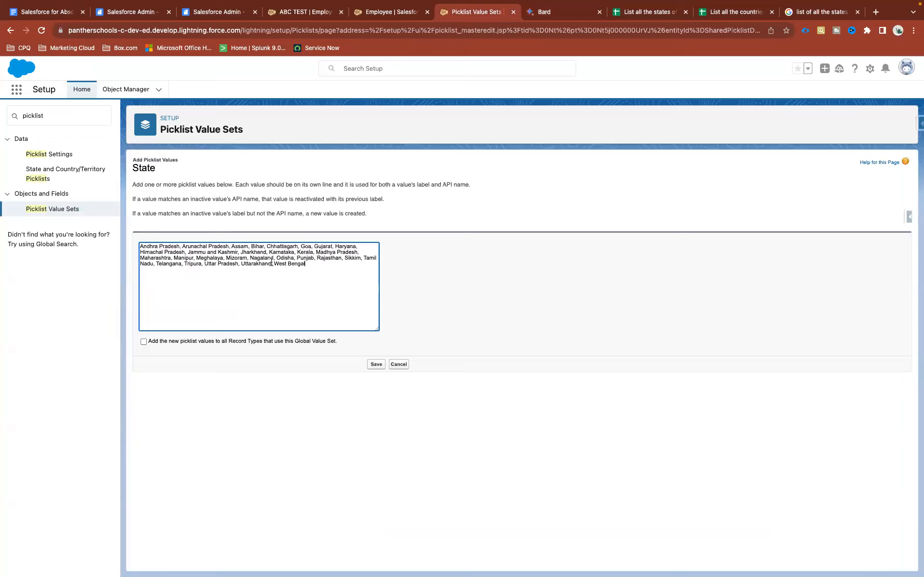
pyautogui.click(417, 301)
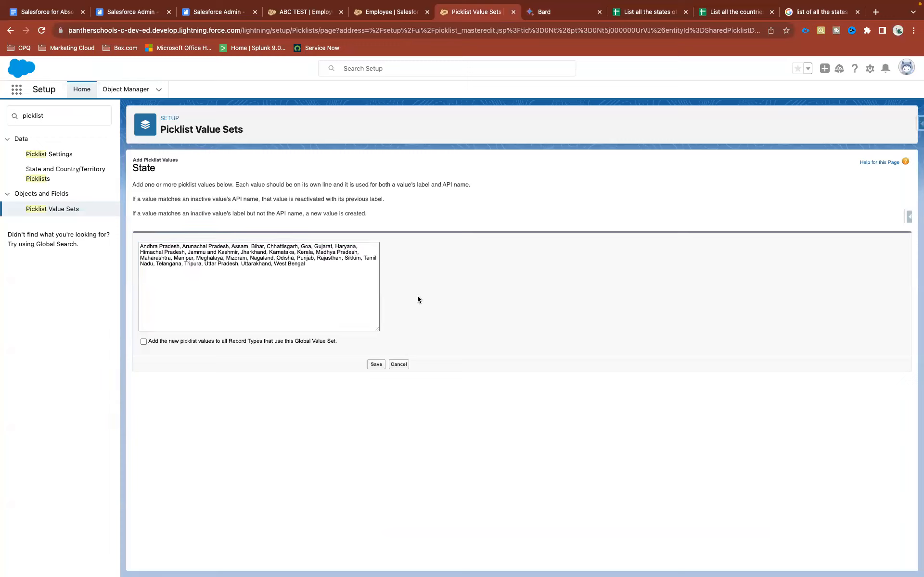
# Put Andhra Pradesh and Arunachal Pradesh on their own lines, replacing the comma after each with a line break.
pyautogui.scroll(2, 474, 291)
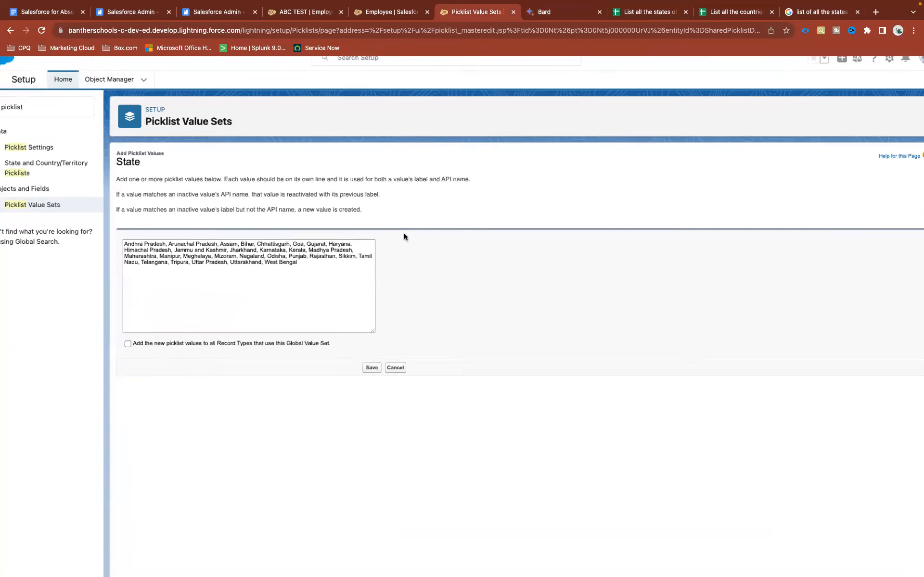
pyautogui.press('super+equal')
pyautogui.press('super+equal')
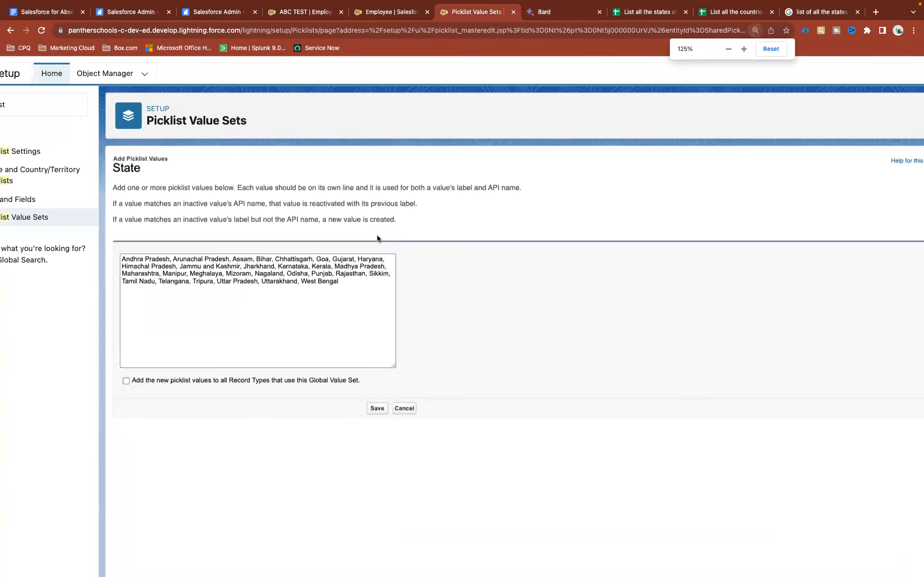
pyautogui.scroll(5, 561, 363)
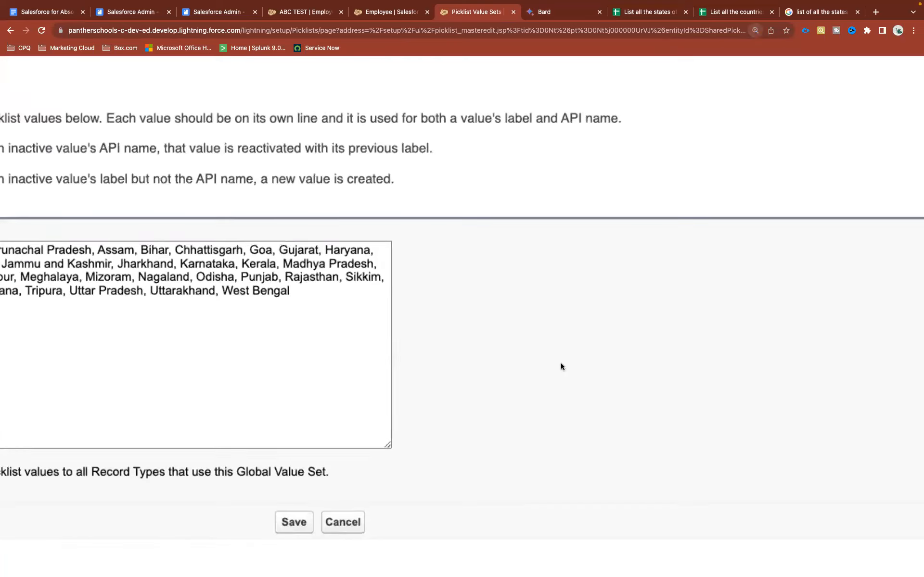
pyautogui.scroll(-5, 529, 278)
pyautogui.scroll(5, 528, 276)
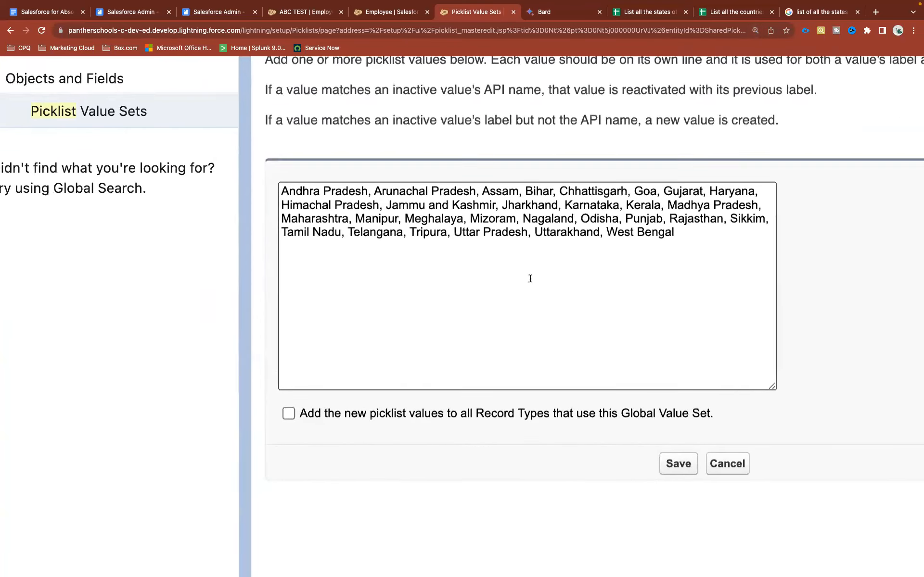
pyautogui.scroll(5, 746, 269)
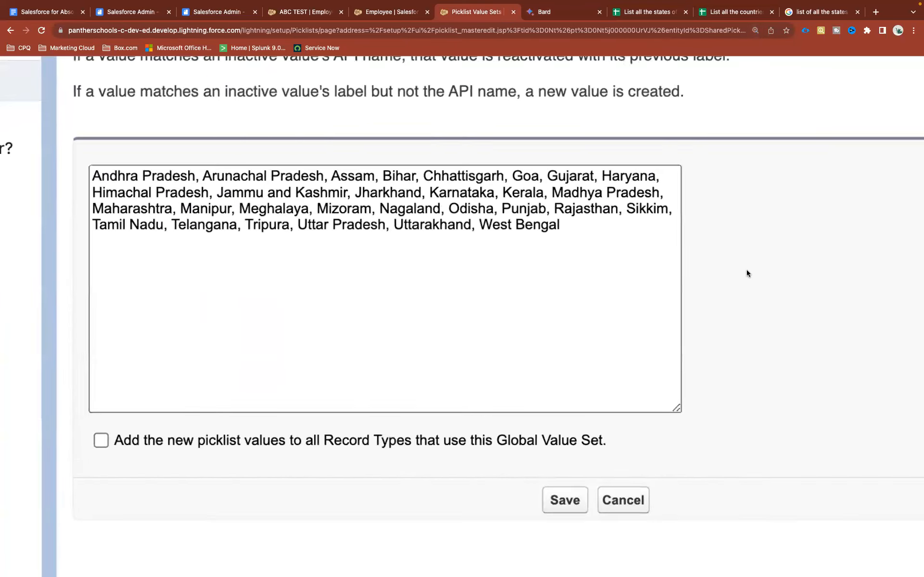
pyautogui.hscroll(-5, 262, 174)
pyautogui.click(273, 167)
pyautogui.press('BackSpace')
pyautogui.press('BackSpace')
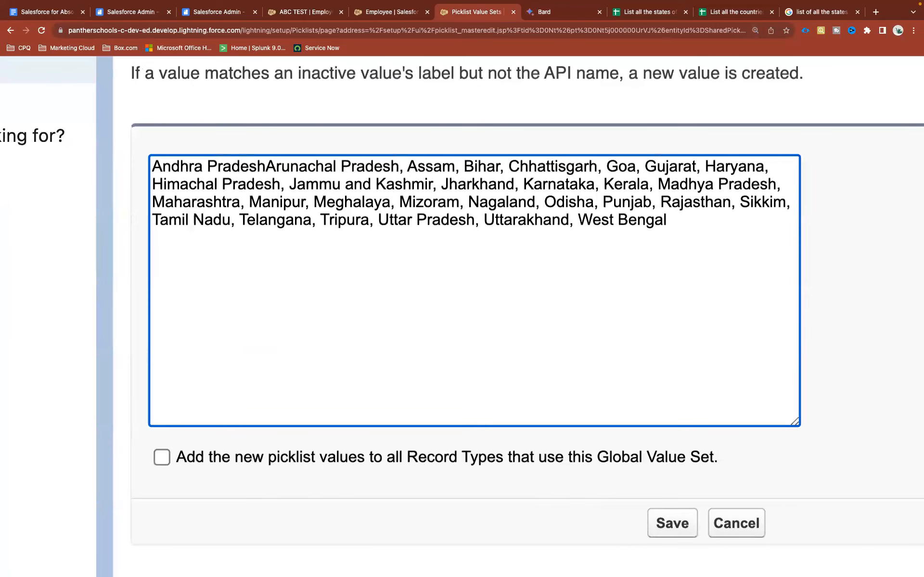
pyautogui.press('Return')
pyautogui.click(295, 185)
pyautogui.press('BackSpace')
pyautogui.press('BackSpace')
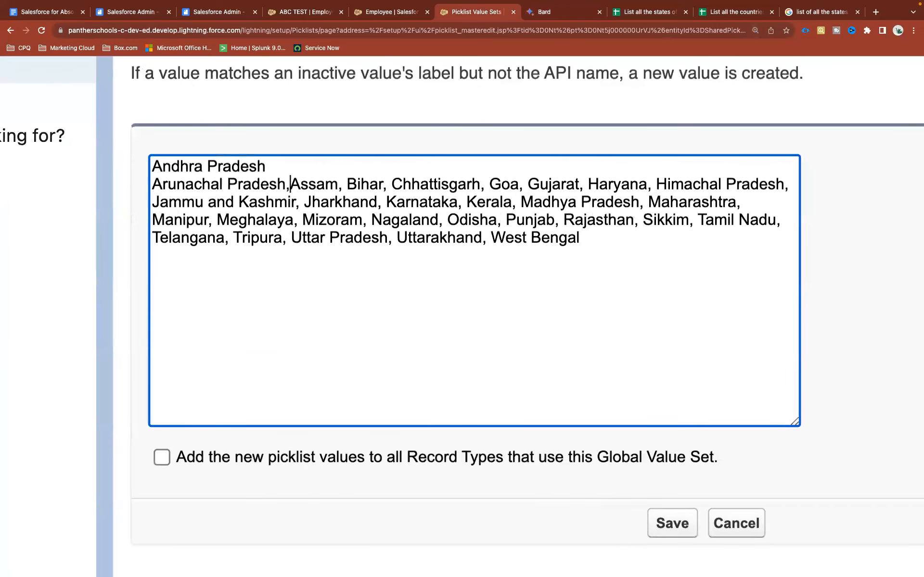
pyautogui.press('Return')
# Break the state list after Bihar, Chhattisgarh and Goa, removing the comma and space after each.
pyautogui.click(249, 201)
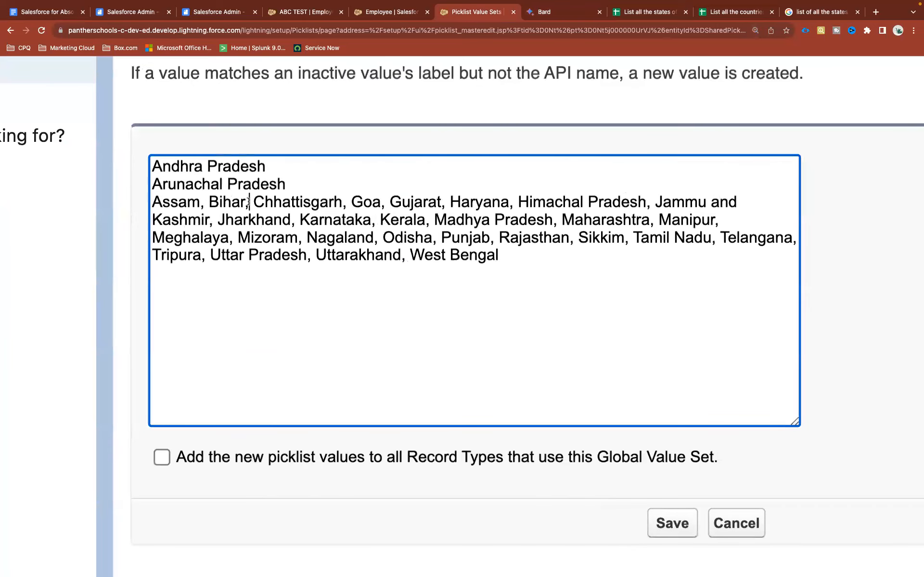
pyautogui.press('BackSpace')
pyautogui.press('BackSpace')
pyautogui.press('Return')
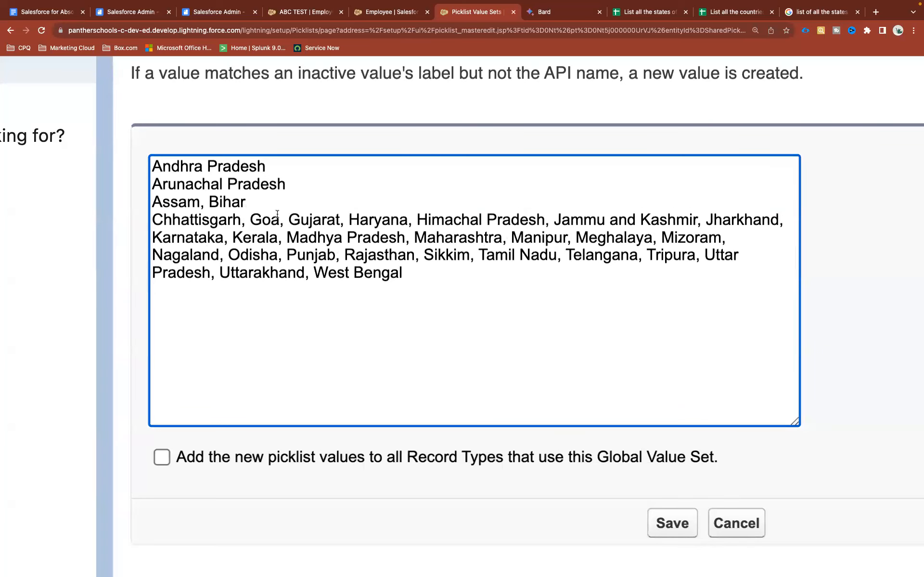
pyautogui.click(247, 220)
pyautogui.press('BackSpace')
pyautogui.press('BackSpace')
pyautogui.press('Return')
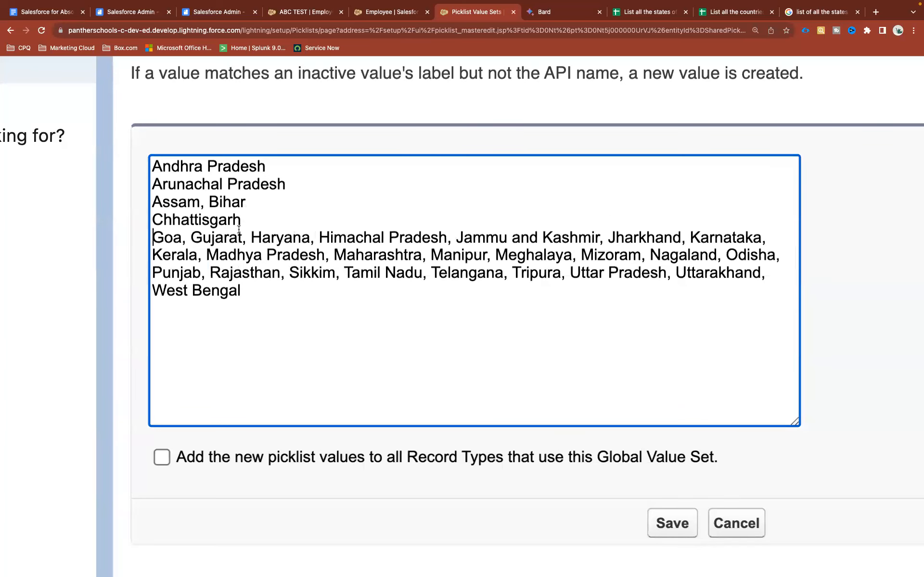
pyautogui.click(191, 237)
pyautogui.press('BackSpace')
pyautogui.press('BackSpace')
pyautogui.press('Return')
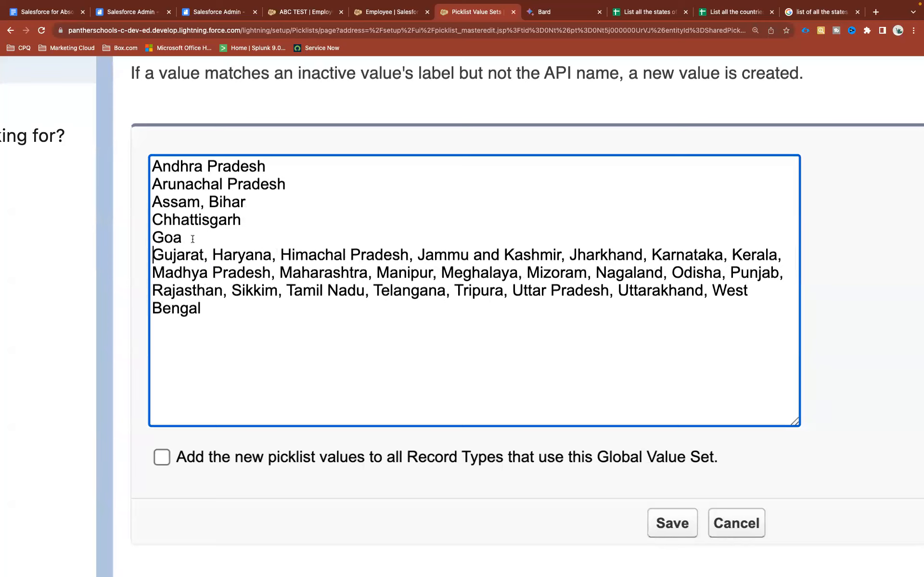
# Put Gujarat, Haryana and Himachal Pradesh on their own lines without trailing commas.
pyautogui.click(210, 251)
pyautogui.press('BackSpace')
pyautogui.press('BackSpace')
pyautogui.press('Return')
pyautogui.click(220, 272)
pyautogui.press('BackSpace')
pyautogui.press('BackSpace')
pyautogui.press('Return')
pyautogui.click(289, 290)
pyautogui.press('BackSpace')
pyautogui.press('BackSpace')
pyautogui.press('Return')
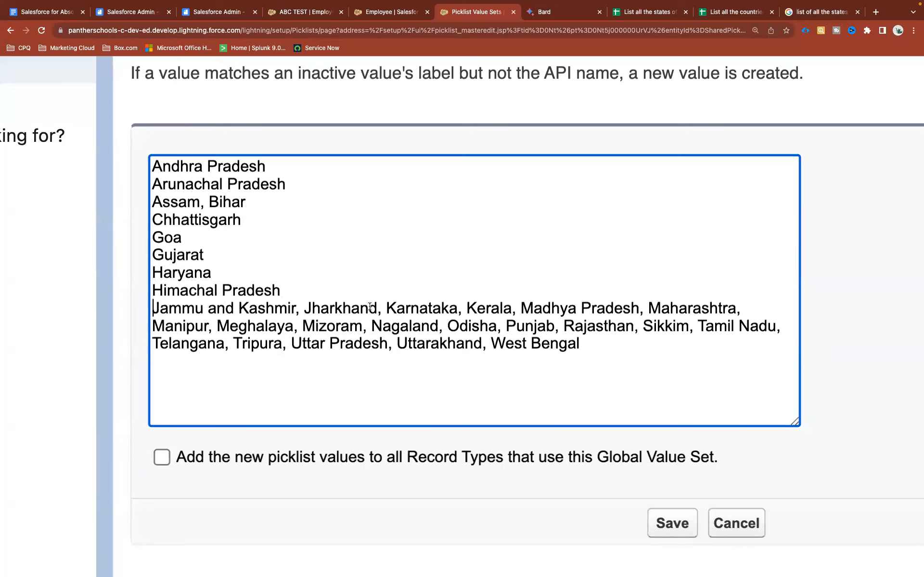
# Put Jammu and Kashmir, Jharkhand and Karnataka on their own lines without trailing commas.
pyautogui.click(306, 309)
pyautogui.press('BackSpace')
pyautogui.press('BackSpace')
pyautogui.press('Return')
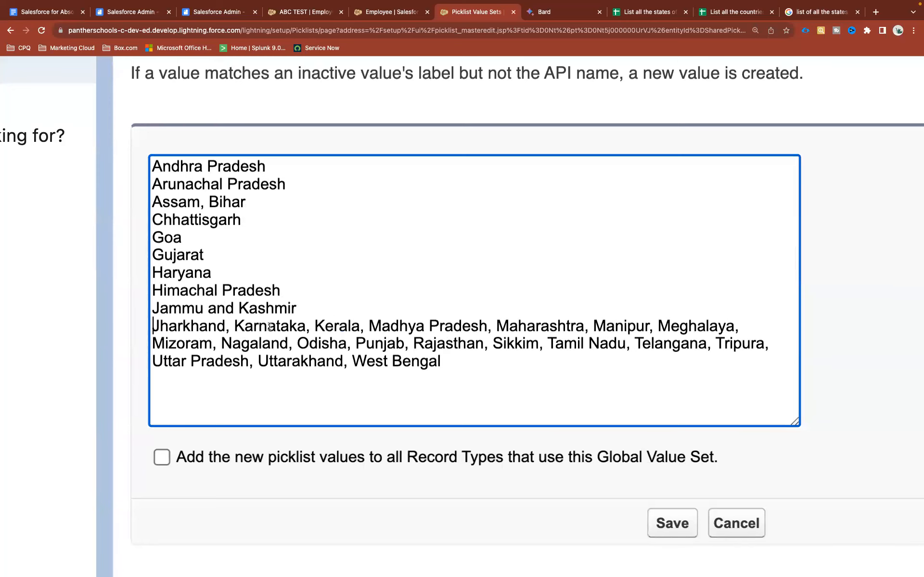
pyautogui.click(235, 327)
pyautogui.press('BackSpace')
pyautogui.press('BackSpace')
pyautogui.press('Return')
pyautogui.click(229, 344)
pyautogui.press('BackSpace')
pyautogui.press('Delete')
pyautogui.press('Return')
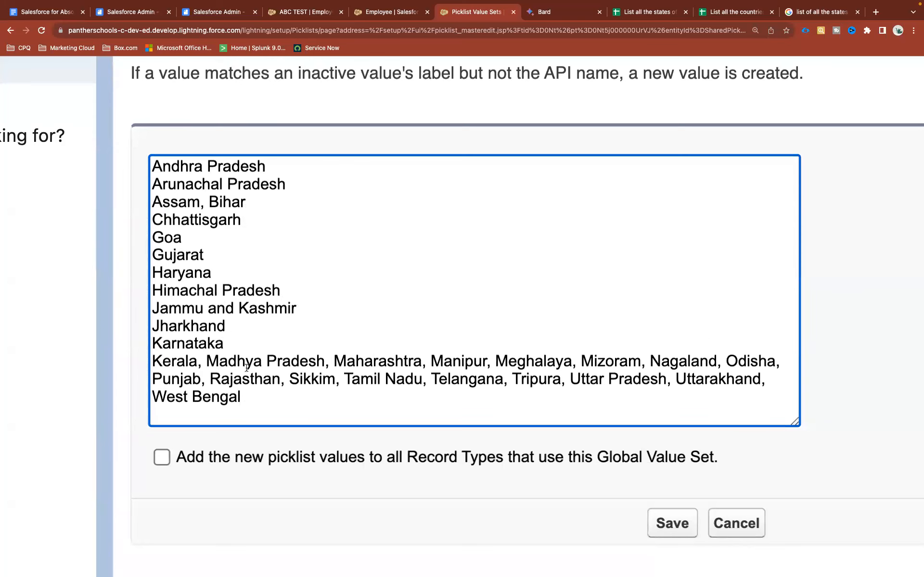
# Put Kerala and Madhya Pradesh on their own lines, replacing the comma after each with a line break.
pyautogui.click(203, 367)
pyautogui.press('BackSpace')
pyautogui.press('BackSpace')
pyautogui.press('Return')
pyautogui.click(281, 380)
pyautogui.press('BackSpace')
pyautogui.press('BackSpace')
pyautogui.press('Return')
# Put Maharashtra and Manipur on their own lines, replacing the comma after each with a line break.
pyautogui.click(315, 398)
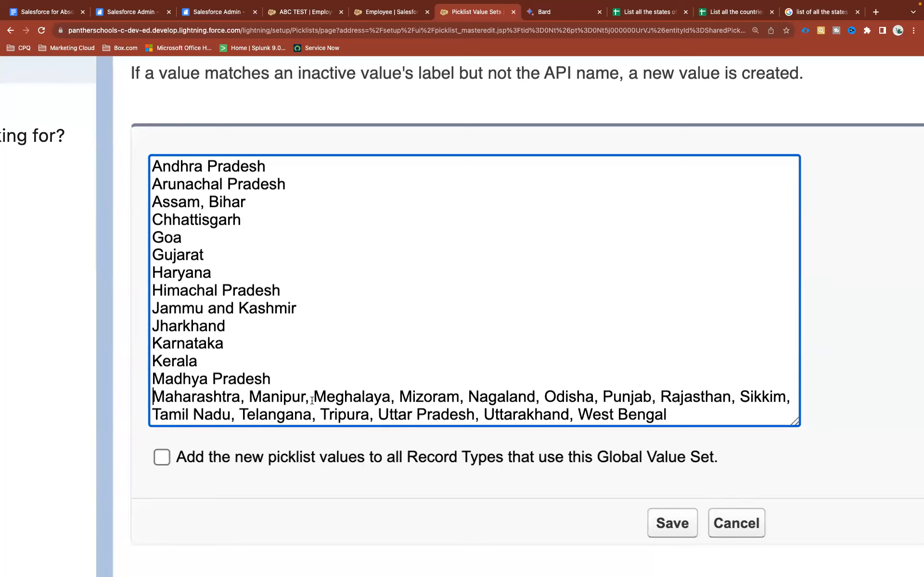
pyautogui.press('Delete')
pyautogui.press('BackSpace')
pyautogui.press('Return')
pyautogui.click(250, 397)
pyautogui.press('BackSpace')
pyautogui.press('BackSpace')
pyautogui.press('Return')
pyautogui.scroll(-2, 239, 395)
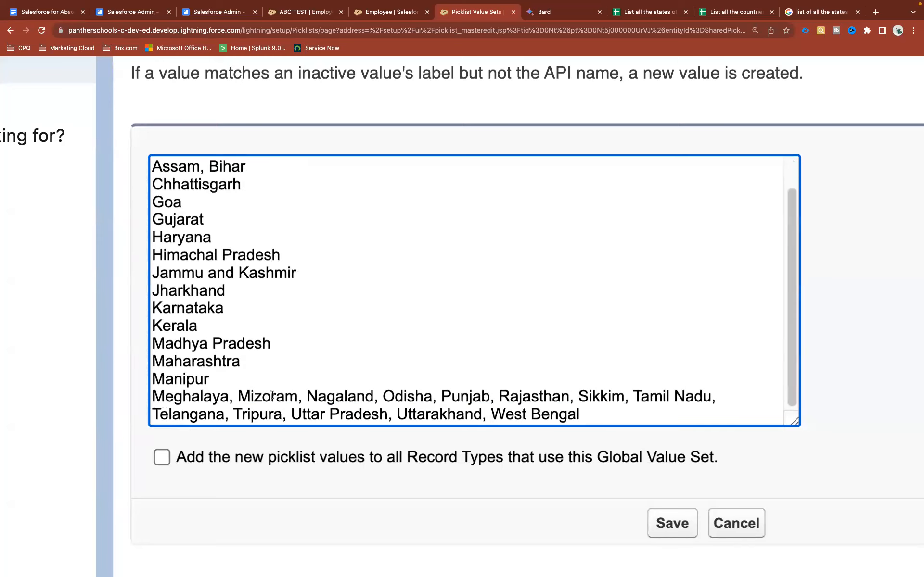
# Put Meghalaya and Mizoram on their own lines, replacing the comma after each with a line break.
pyautogui.click(239, 395)
pyautogui.press('BackSpace')
pyautogui.press('BackSpace')
pyautogui.press('Return')
pyautogui.click(220, 413)
pyautogui.press('BackSpace')
pyautogui.press('BackSpace')
pyautogui.press('Return')
pyautogui.scroll(-1, 236, 393)
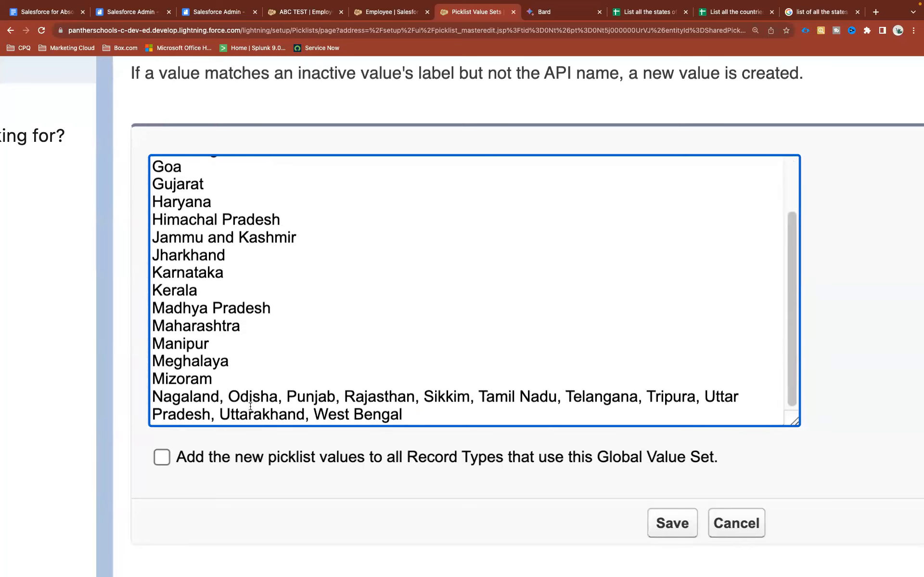
# Put Nagaland, Odisha and Punjab on their own lines without trailing commas.
pyautogui.click(236, 393)
pyautogui.press('BackSpace')
pyautogui.press('BackSpace')
pyautogui.press('Return')
pyautogui.click(210, 412)
pyautogui.press('BackSpace')
pyautogui.press('BackSpace')
pyautogui.press('Return')
pyautogui.click(210, 415)
pyautogui.press('BackSpace')
pyautogui.press('BackSpace')
pyautogui.press('Return')
# Put Rajasthan and Sikkim on their own lines, replacing the comma after each with a line break.
pyautogui.click(225, 417)
pyautogui.press('BackSpace')
pyautogui.press('BackSpace')
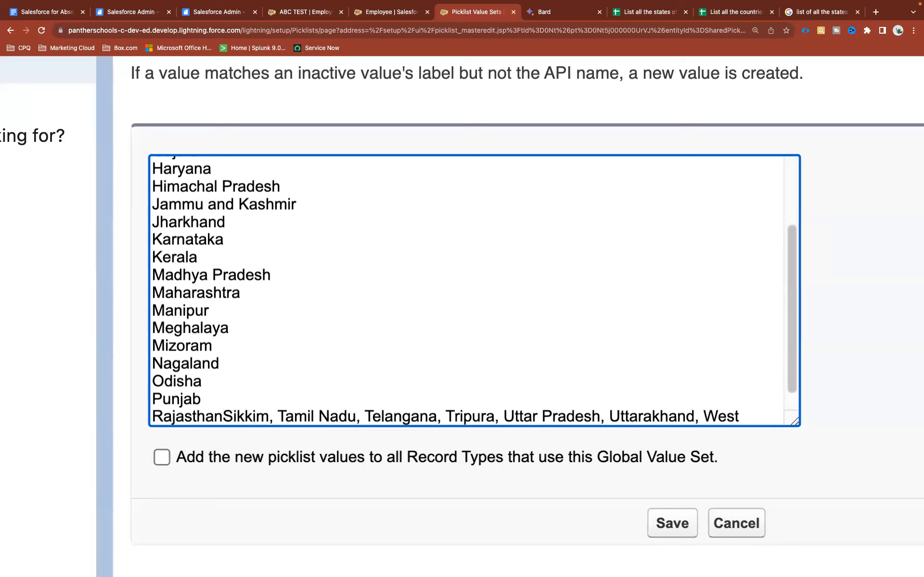
pyautogui.press('Return')
pyautogui.click(209, 416)
pyautogui.press('BackSpace')
pyautogui.press('BackSpace')
pyautogui.press('Return')
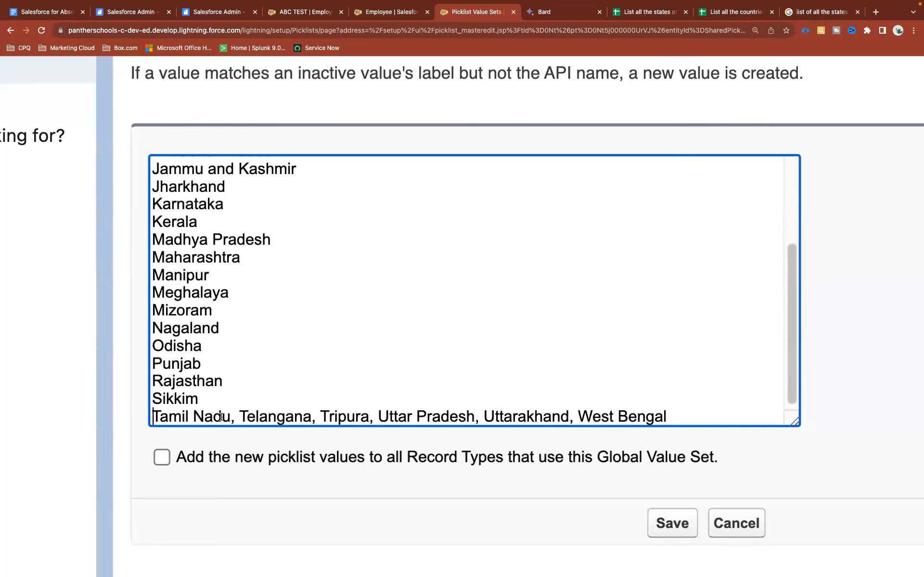
pyautogui.press('BackSpace')
pyautogui.press('BackSpace')
pyautogui.press('Return')
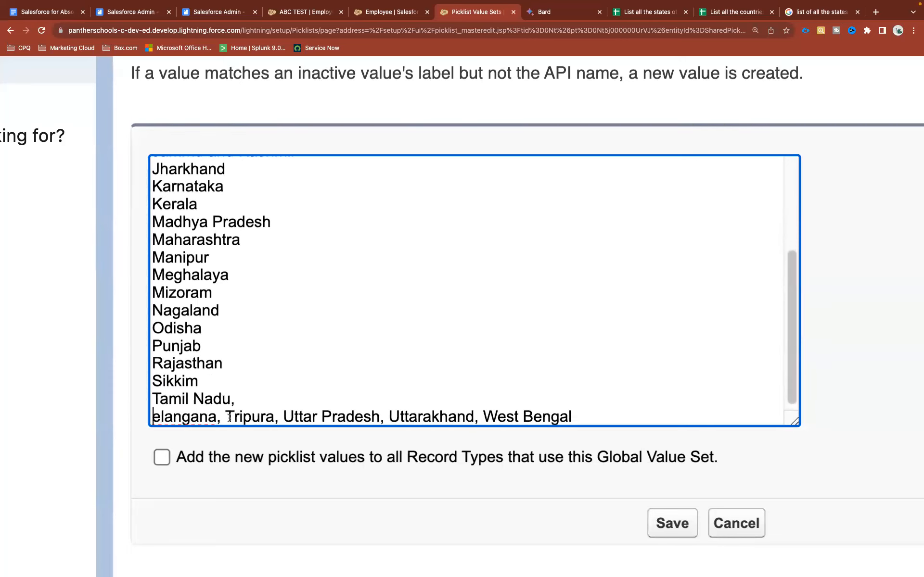
pyautogui.press('super+z')
pyautogui.press('super+z')
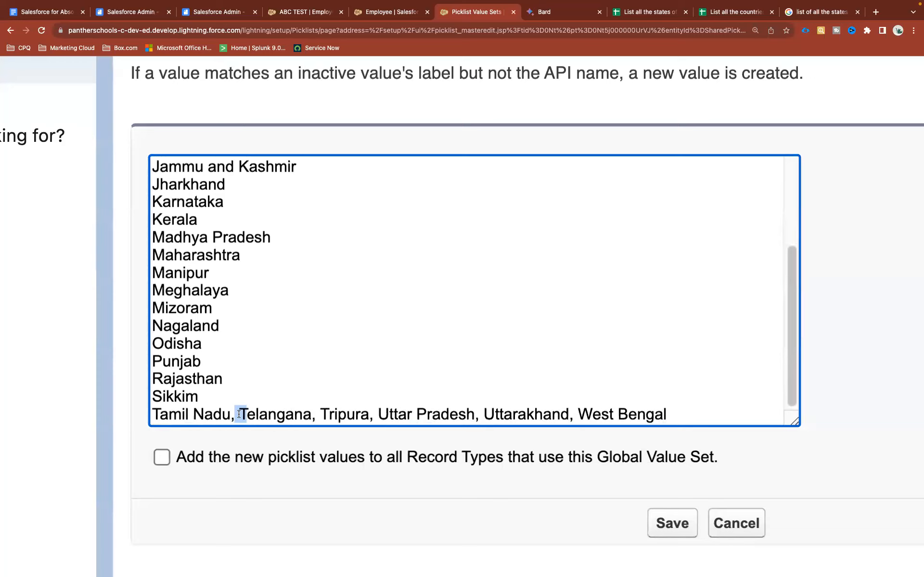
# Put Tamil Nadu, Telangana and Tripura on their own lines without trailing commas.
pyautogui.press('BackSpace')
pyautogui.press('BackSpace')
pyautogui.press('Return')
pyautogui.press('BackSpace')
pyautogui.press('BackSpace')
pyautogui.press('Return')
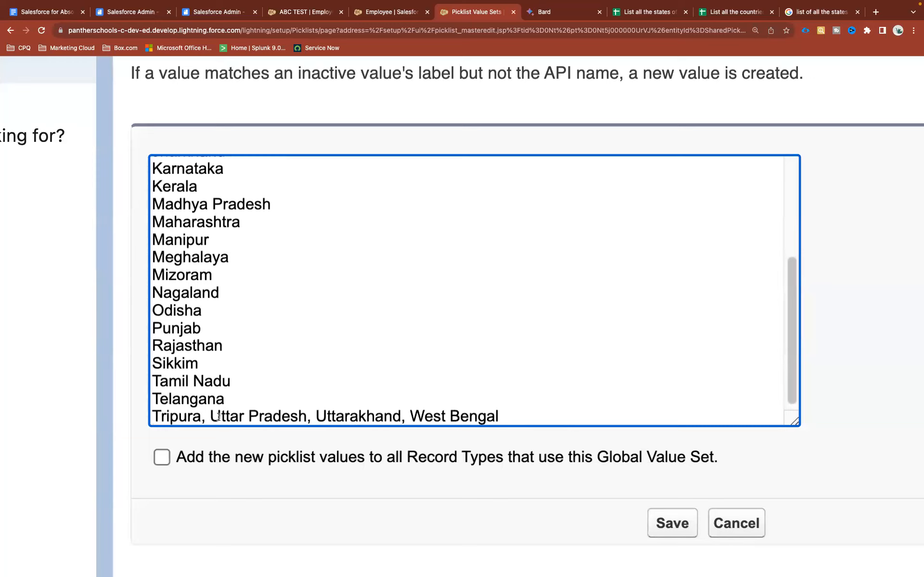
pyautogui.press('BackSpace')
pyautogui.press('BackSpace')
pyautogui.press('Return')
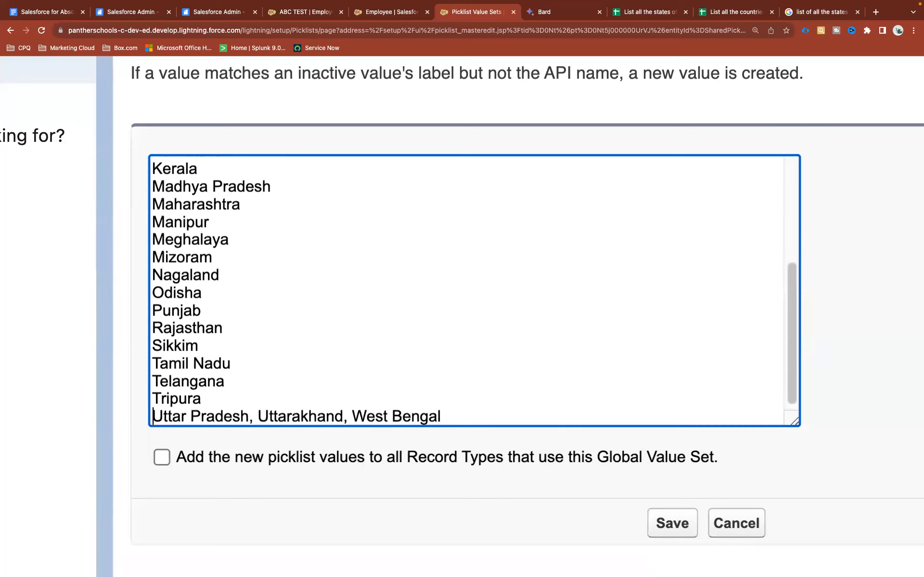
# Split the last entries so Uttar Pradesh, Uttarakhand and West Bengal each stand on their own line, and review the list from its start.
pyautogui.press('BackSpace')
pyautogui.press('BackSpace')
pyautogui.press('Return')
pyautogui.click(247, 415)
pyautogui.press('BackSpace')
pyautogui.press('BackSpace')
pyautogui.press('Return')
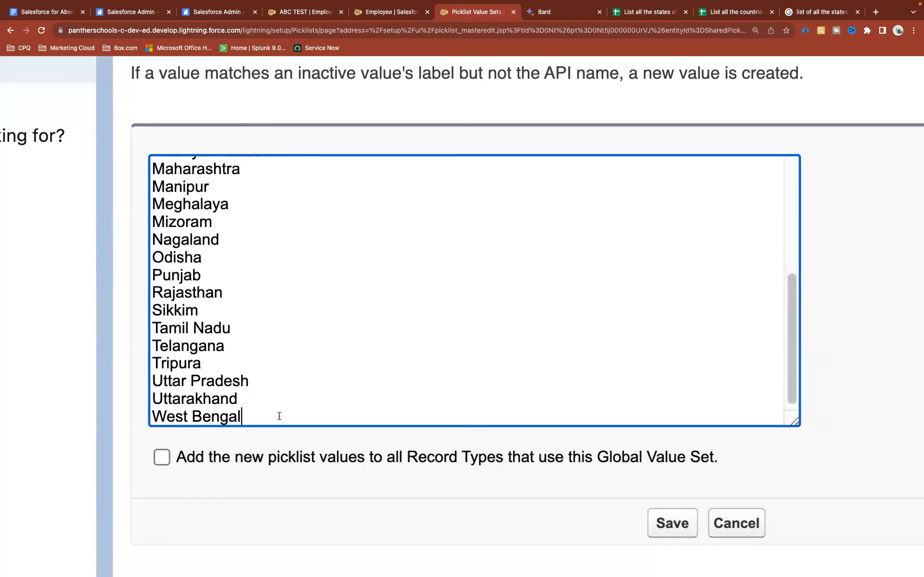
pyautogui.scroll(-1, 279, 416)
pyautogui.scroll(5, 279, 416)
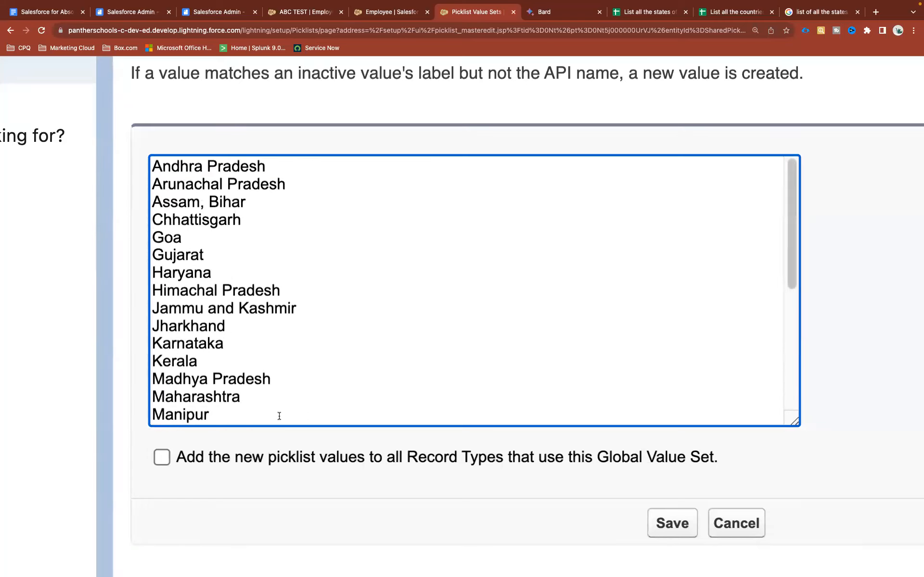
# Split the combined Assam and Bihar entry so each state stands on its own line without a comma.
pyautogui.scroll(-5, 279, 416)
pyautogui.scroll(1, 361, 355)
pyautogui.scroll(-1, 361, 356)
pyautogui.scroll(-1, 361, 356)
pyautogui.scroll(-5, 291, 340)
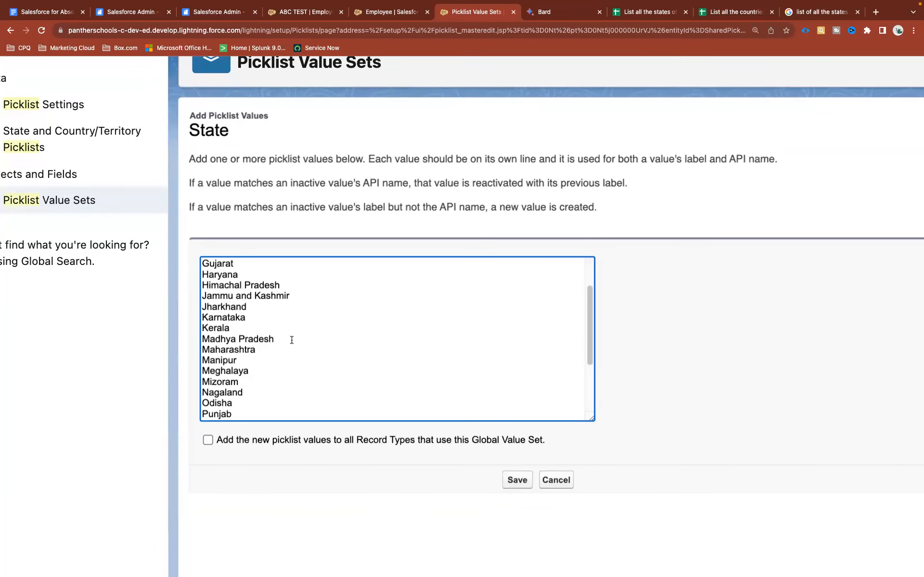
pyautogui.scroll(5, 292, 340)
pyautogui.click(292, 340)
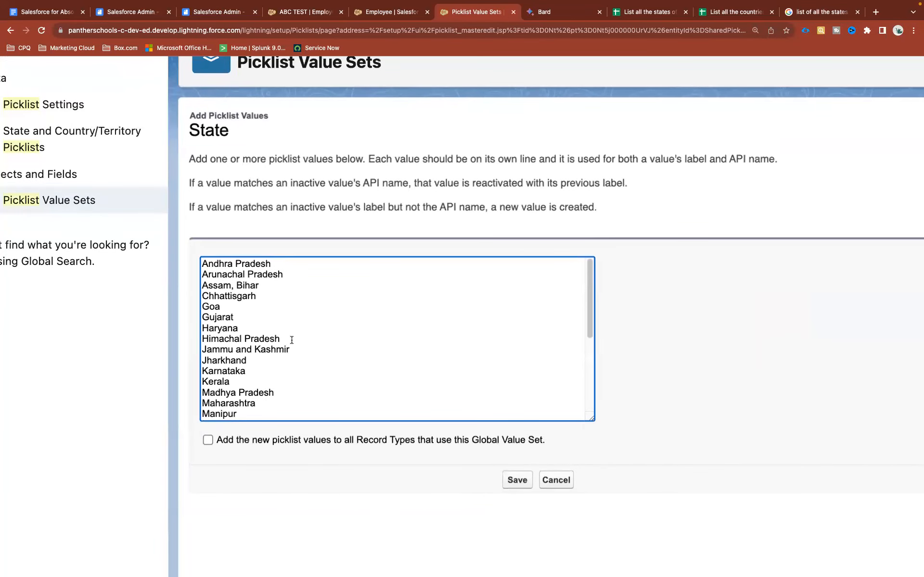
pyautogui.scroll(-3, 292, 341)
pyautogui.scroll(3, 292, 340)
pyautogui.click(232, 285)
pyautogui.press('Return')
pyautogui.press('BackSpace')
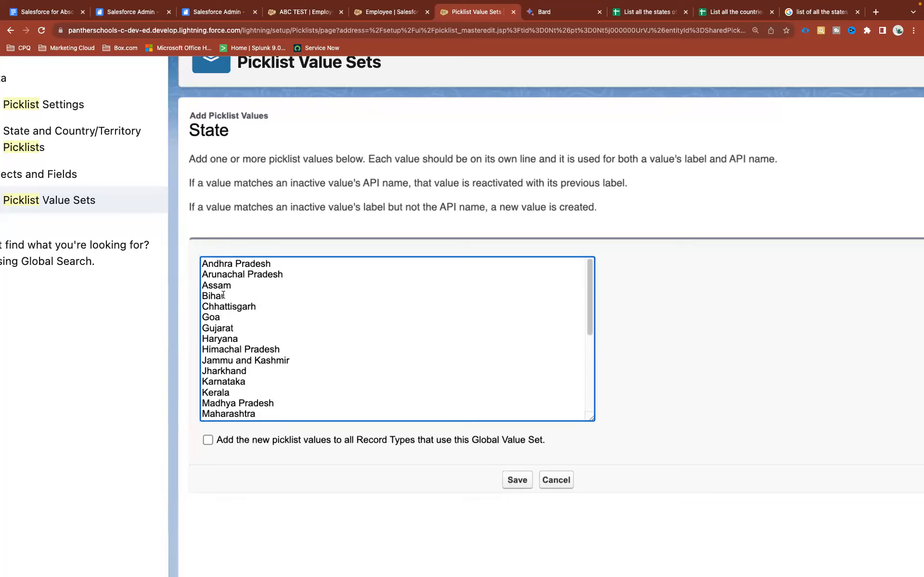
# Check the rest of the Indian states list through West Bengal and save the new values to the State value set.
pyautogui.scroll(-5, 222, 325)
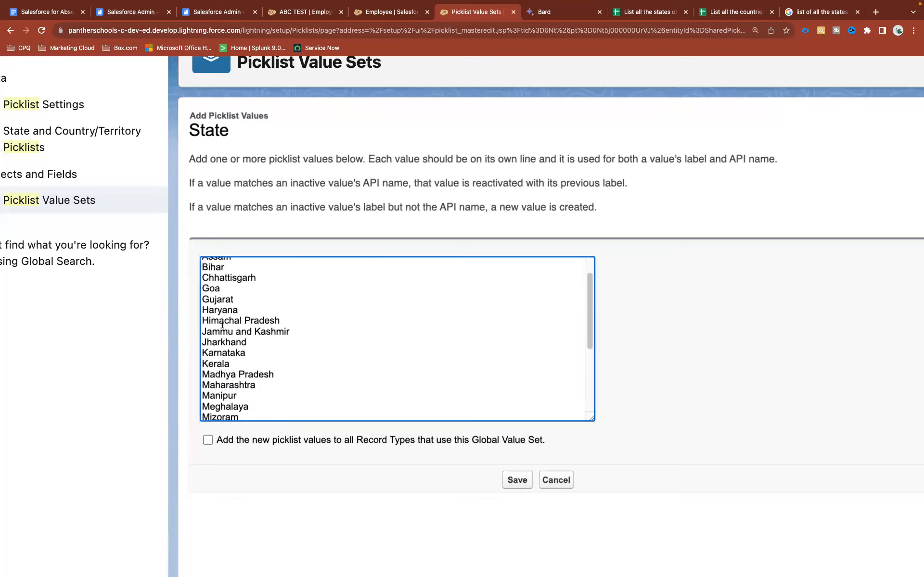
pyautogui.scroll(-2, 223, 325)
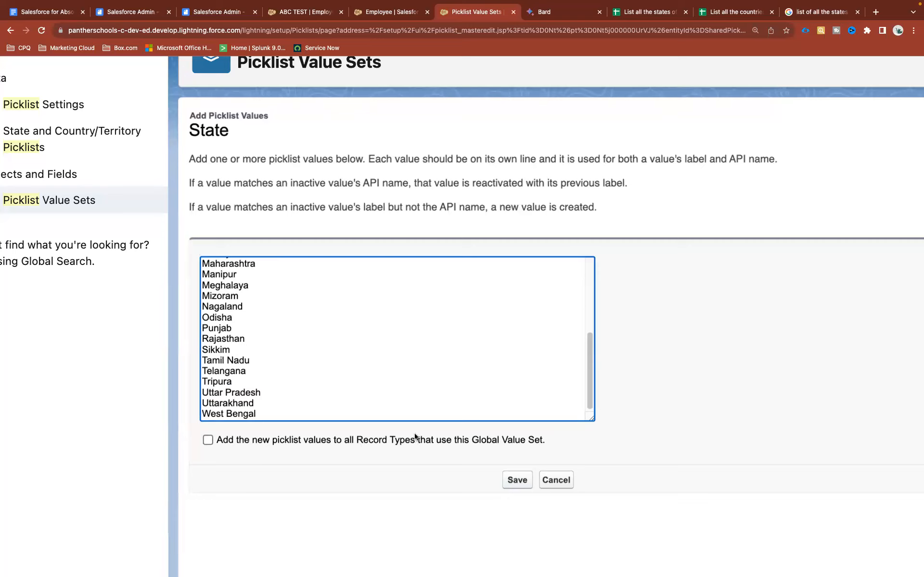
pyautogui.click(527, 477)
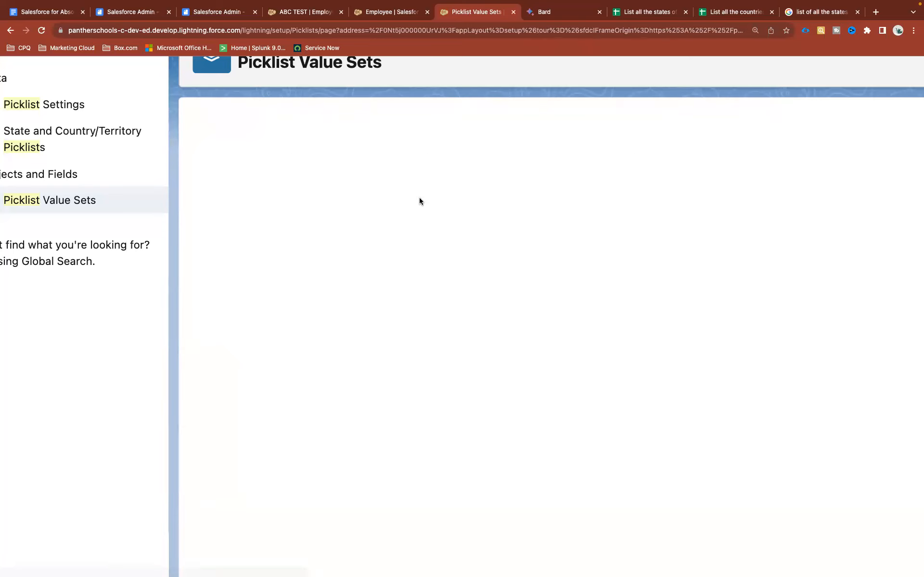
pyautogui.scroll(-2, 370, 328)
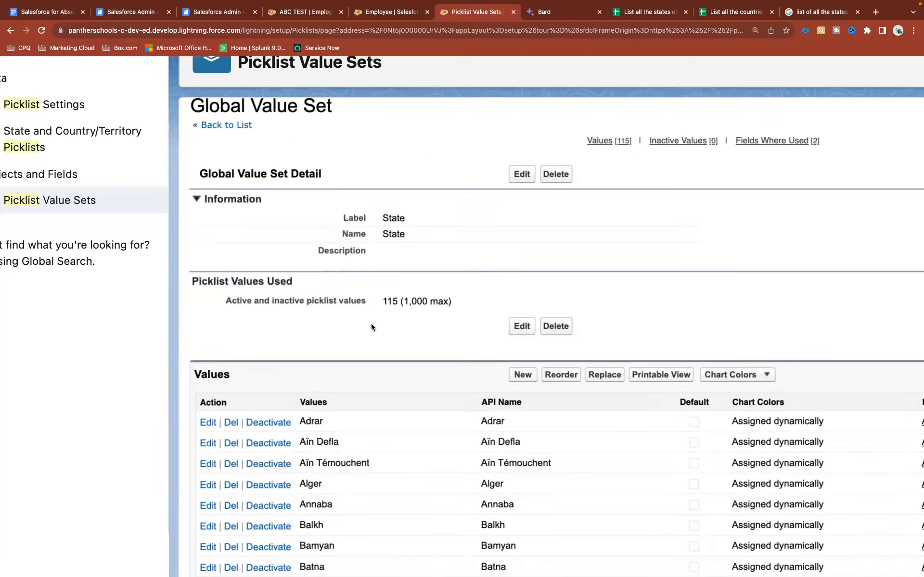
pyautogui.scroll(2, 371, 328)
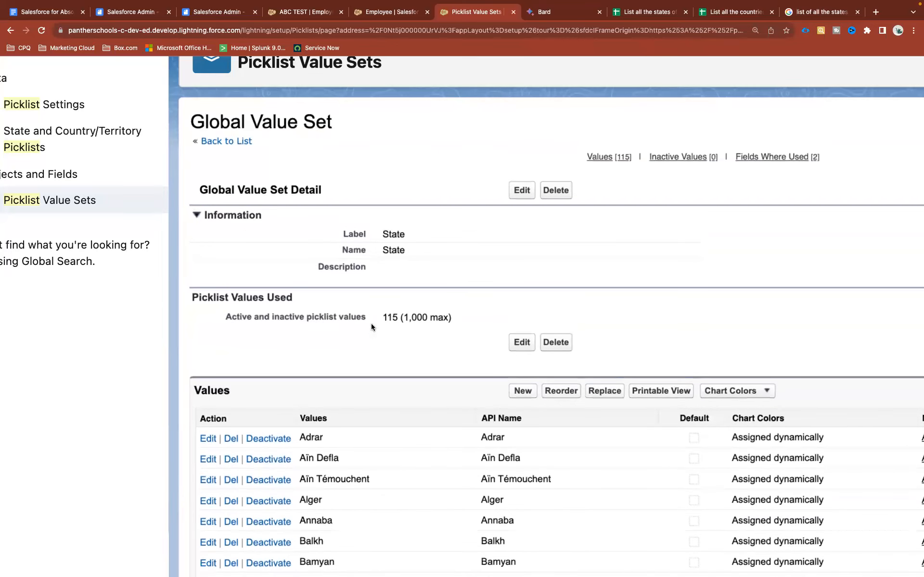
# Switch to Bard and copy Argentina's full list of states from the country table.
pyautogui.click(558, 13)
pyautogui.scroll(-1, 370, 209)
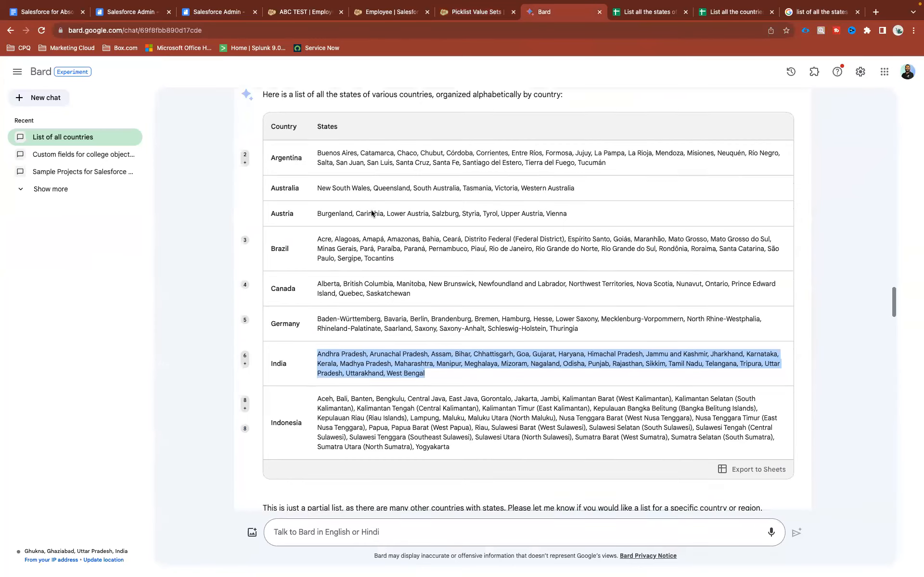
pyautogui.scroll(1, 371, 210)
pyautogui.click(350, 164)
pyautogui.tripleClick(350, 164)
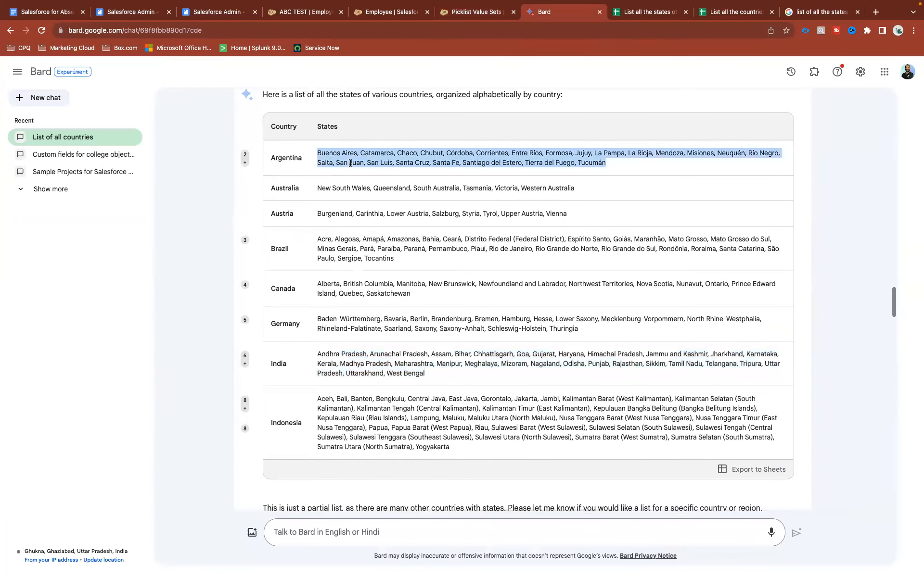
pyautogui.rightClick(350, 164)
pyautogui.click(371, 185)
# Return to the State value set in Salesforce and paste the copied Argentine states into a new picklist values entry.
pyautogui.click(473, 13)
pyautogui.scroll(-1, 466, 394)
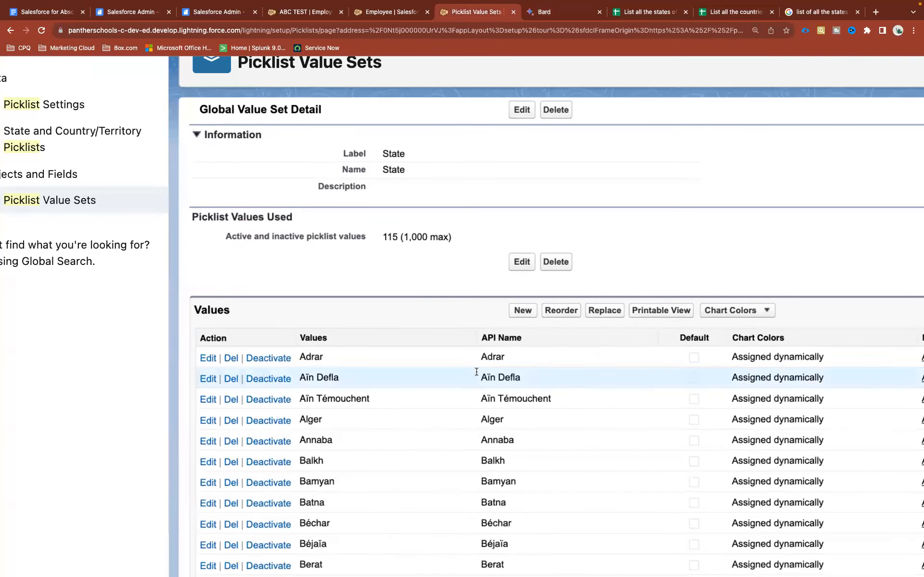
pyautogui.click(520, 312)
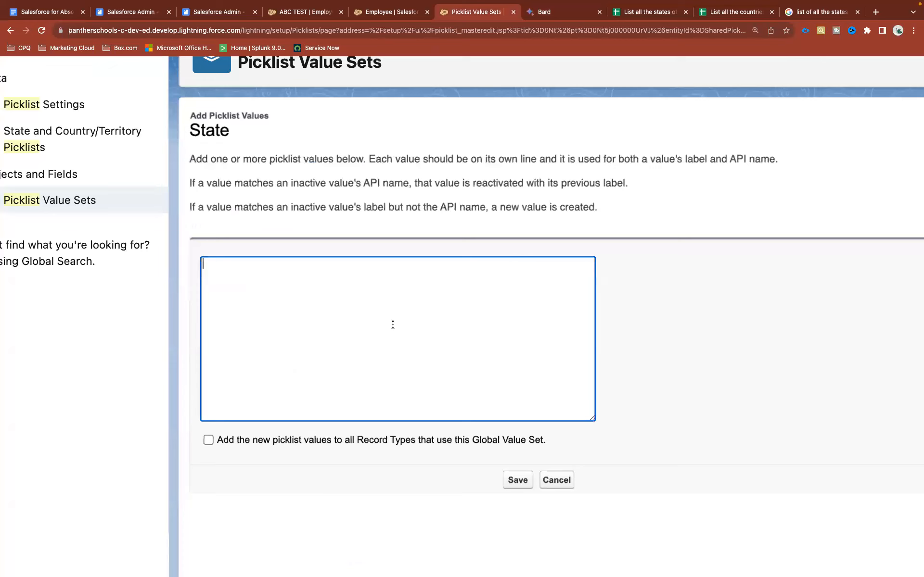
pyautogui.press('super+v')
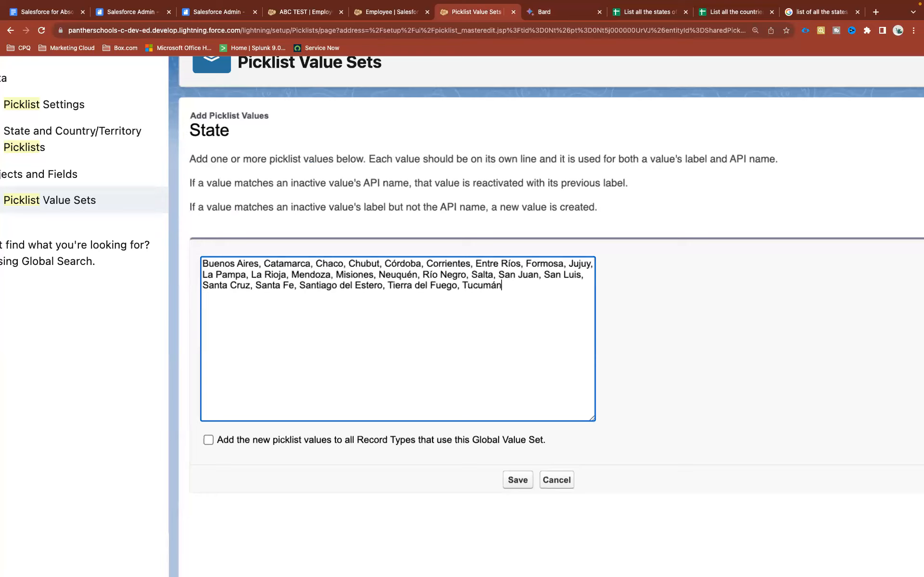
# Put Buenos Aires, Catamarca and Chaco on their own lines, replacing the comma after each with a line break.
pyautogui.click(265, 263)
pyautogui.press('BackSpace')
pyautogui.press('BackSpace')
pyautogui.press('Return')
pyautogui.click(256, 274)
pyautogui.press('BackSpace')
pyautogui.press('BackSpace')
pyautogui.press('Return')
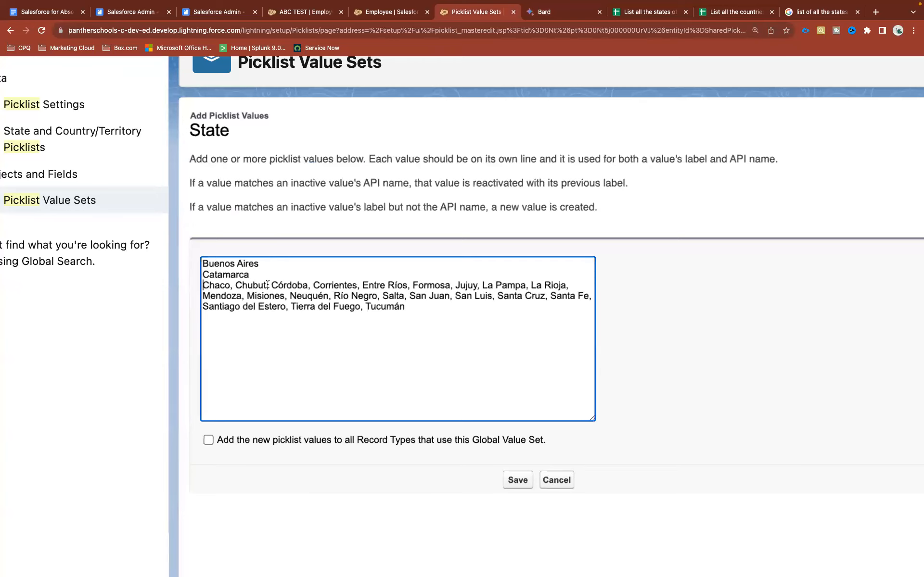
pyautogui.click(236, 285)
pyautogui.press('BackSpace')
pyautogui.press('BackSpace')
pyautogui.press('Return')
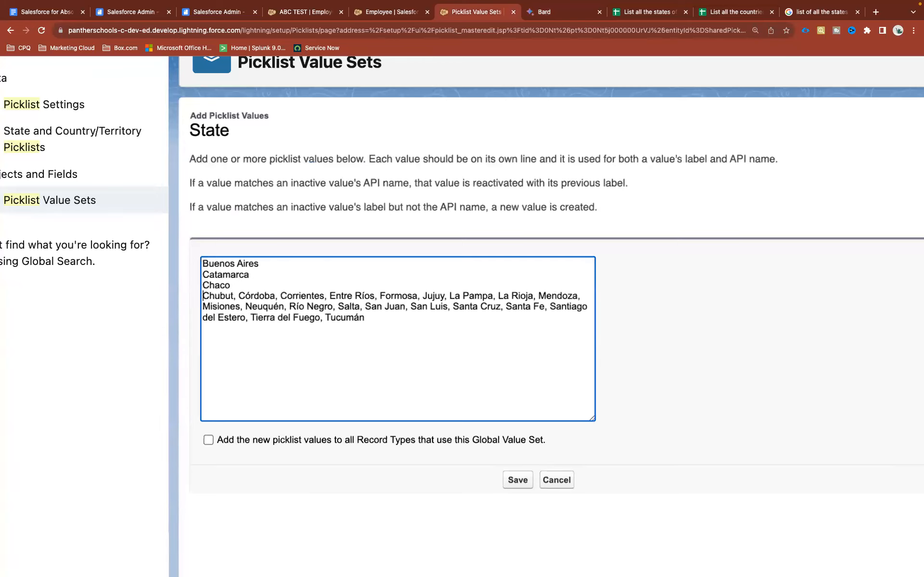
# Remove all entries from Chubut through Tucumán and save the three remaining Argentine states.
pyautogui.keyDown('shift'); pyautogui.click(367, 316); pyautogui.keyUp('shift')
pyautogui.press('BackSpace')
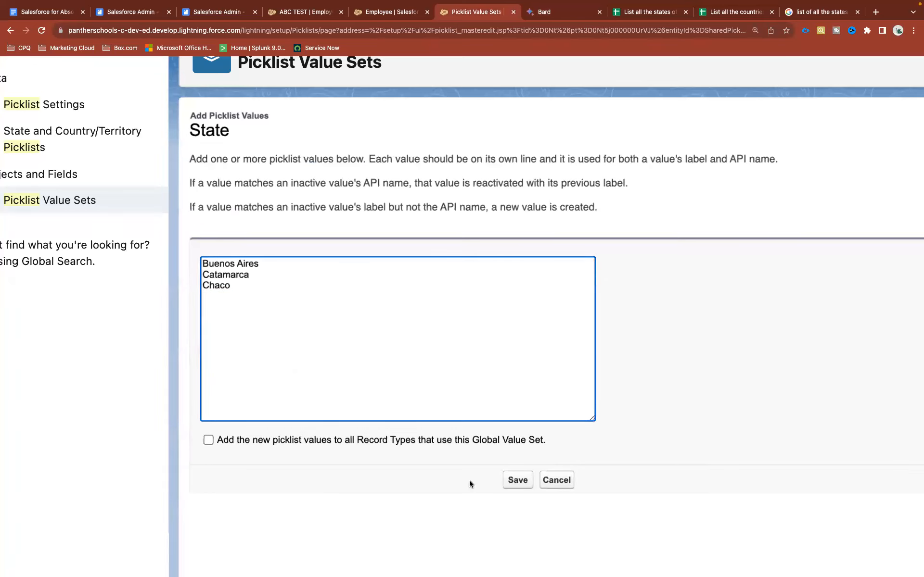
pyautogui.click(516, 480)
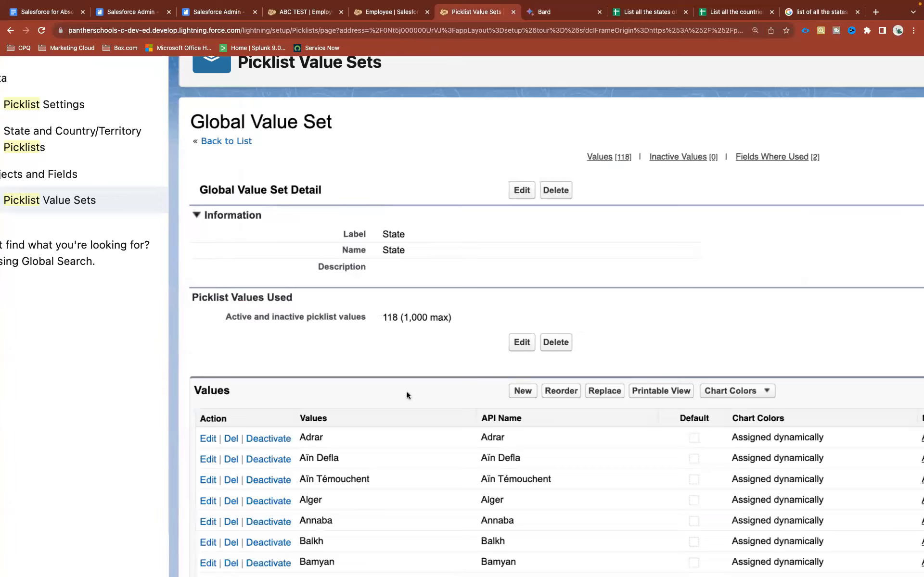
# Review the values listed in the State global value set, including the newly added Indian states.
pyautogui.scroll(-5, 477, 266)
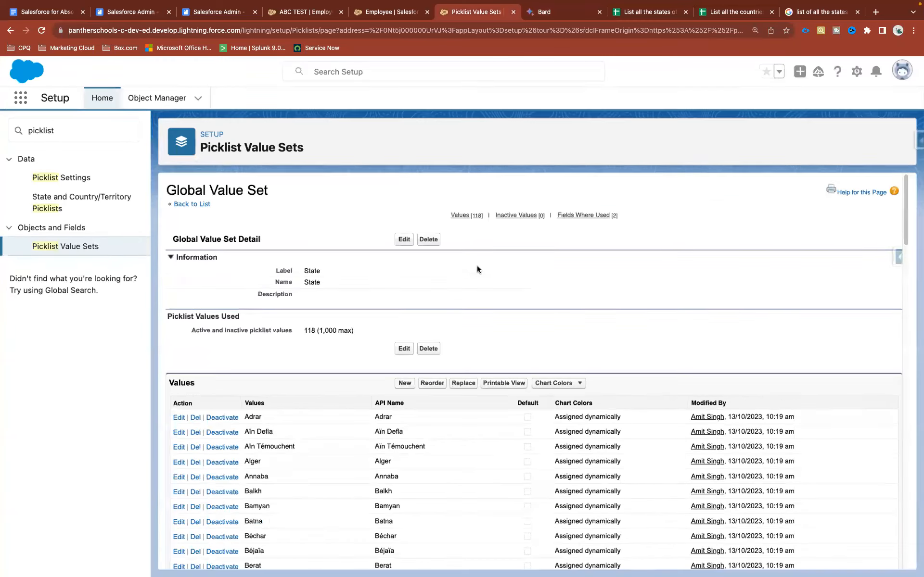
pyautogui.scroll(-20, 477, 269)
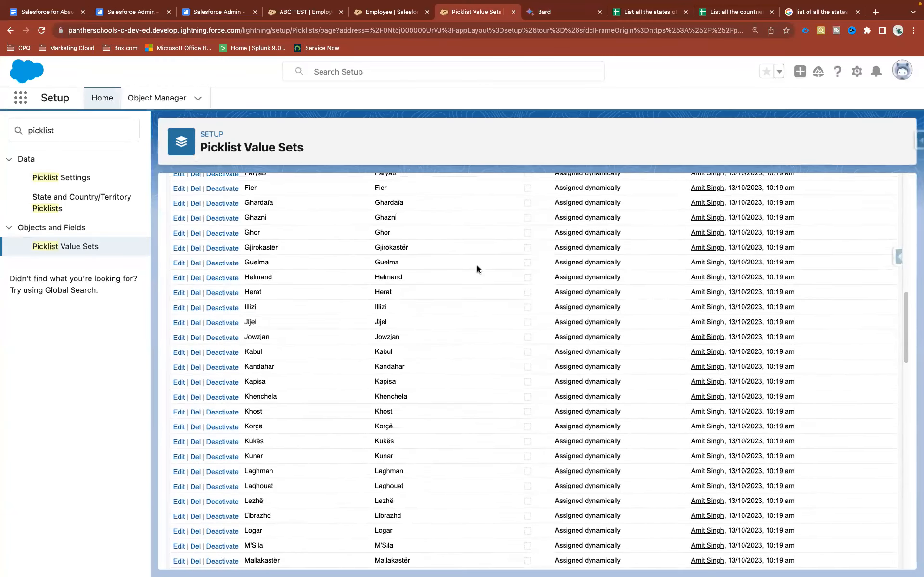
pyautogui.scroll(20, 477, 269)
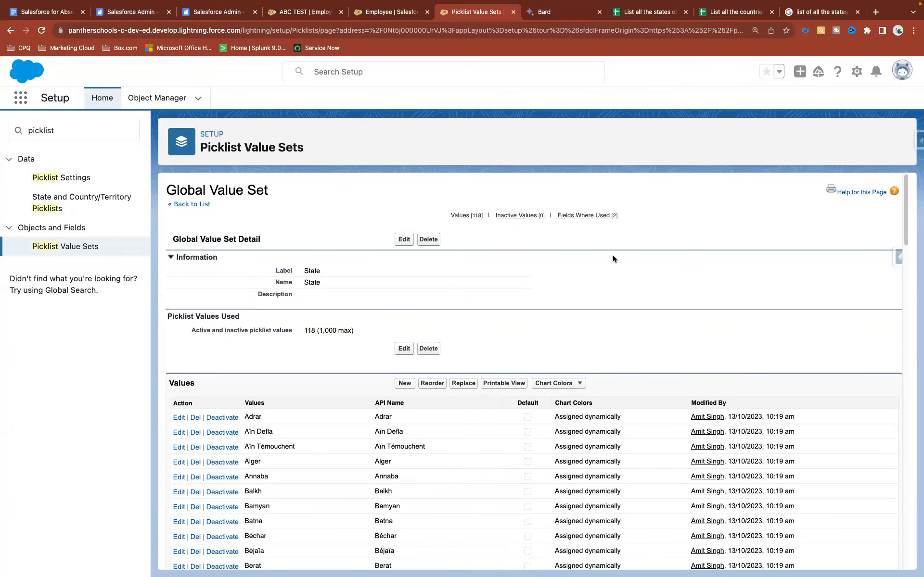
pyautogui.scroll(-15, 613, 259)
pyautogui.scroll(10, 613, 259)
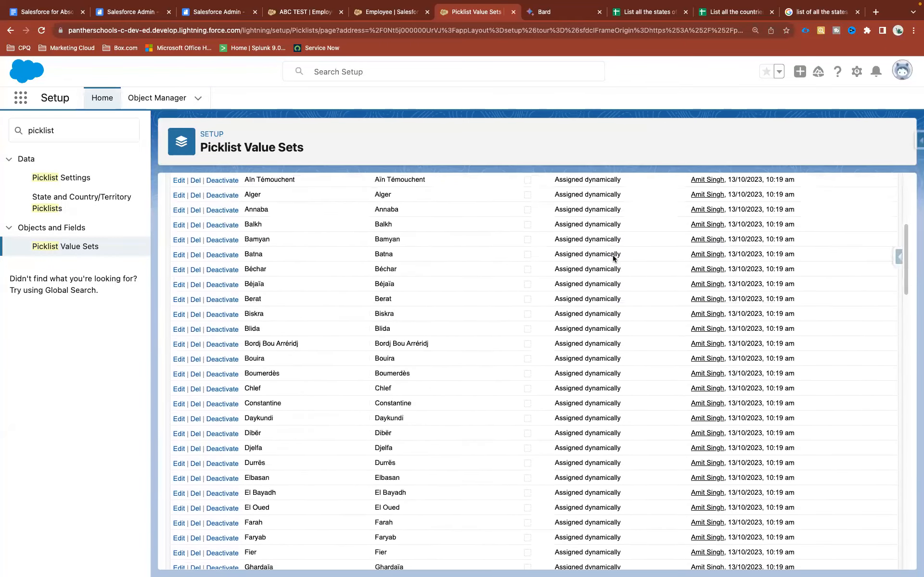
pyautogui.scroll(-15, 613, 259)
pyautogui.scroll(-10, 613, 259)
pyautogui.scroll(20, 613, 258)
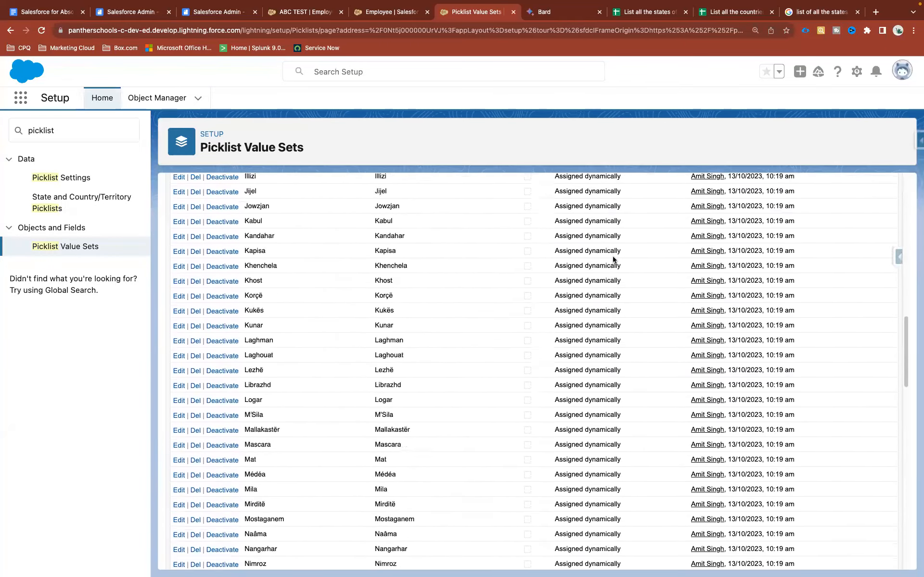
pyautogui.scroll(-20, 613, 260)
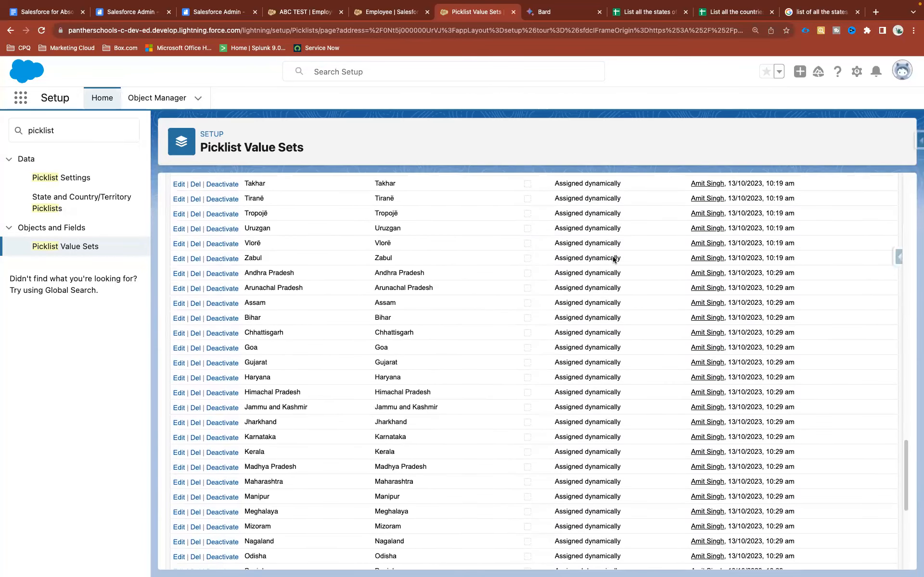
pyautogui.scroll(20, 613, 260)
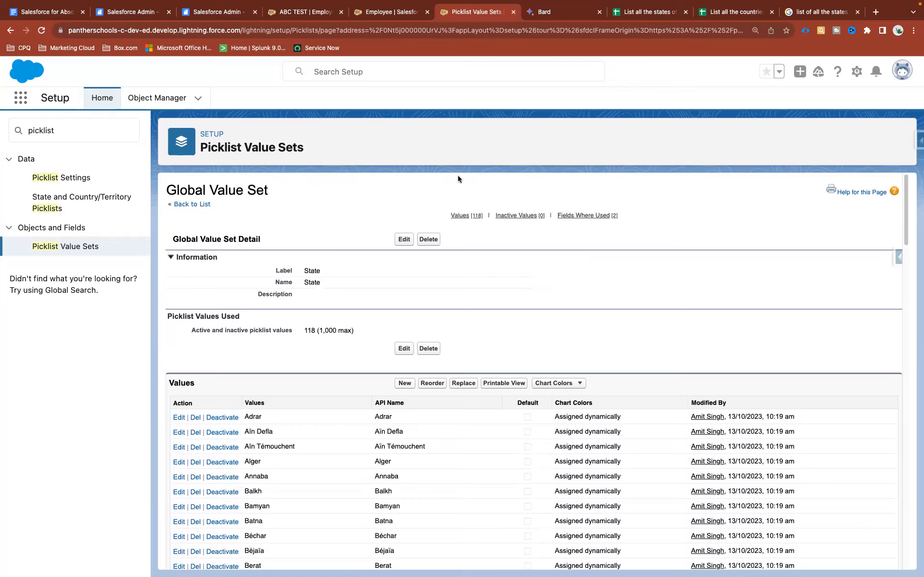
# Find the Employee object in Object Manager by searching for "Emplo" and open its fields and relationships.
pyautogui.click(303, 12)
pyautogui.doubleClick(77, 132)
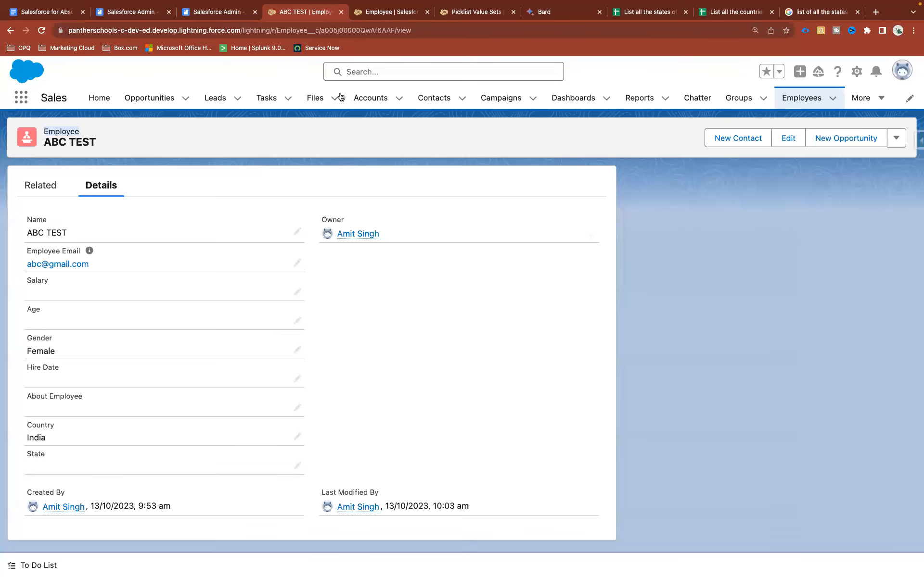
pyautogui.click(356, 13)
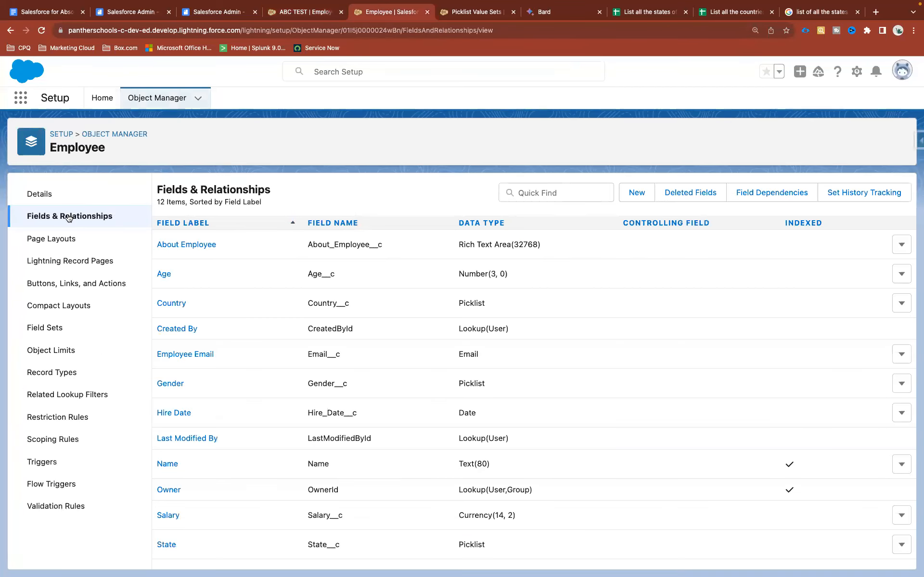
pyautogui.click(110, 135)
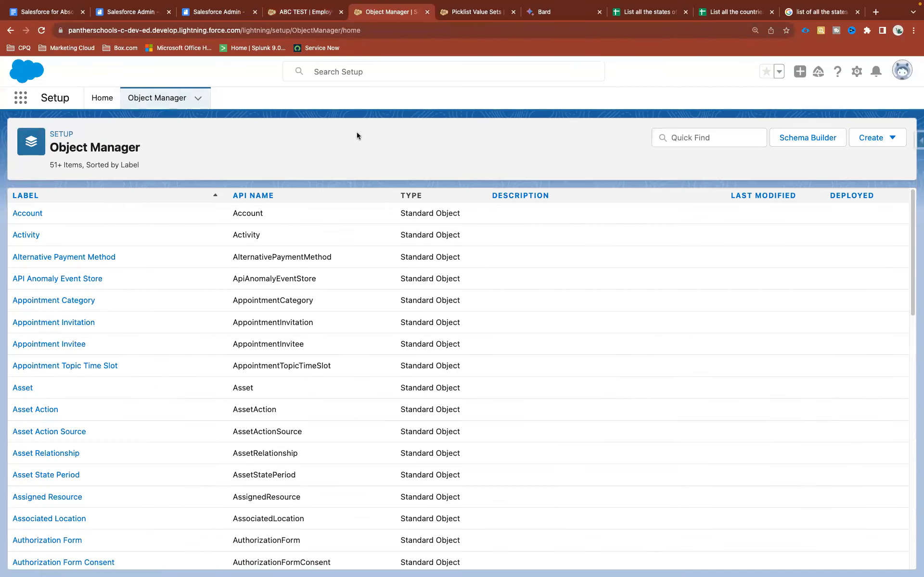
pyautogui.click(703, 143)
pyautogui.write('Emplo')
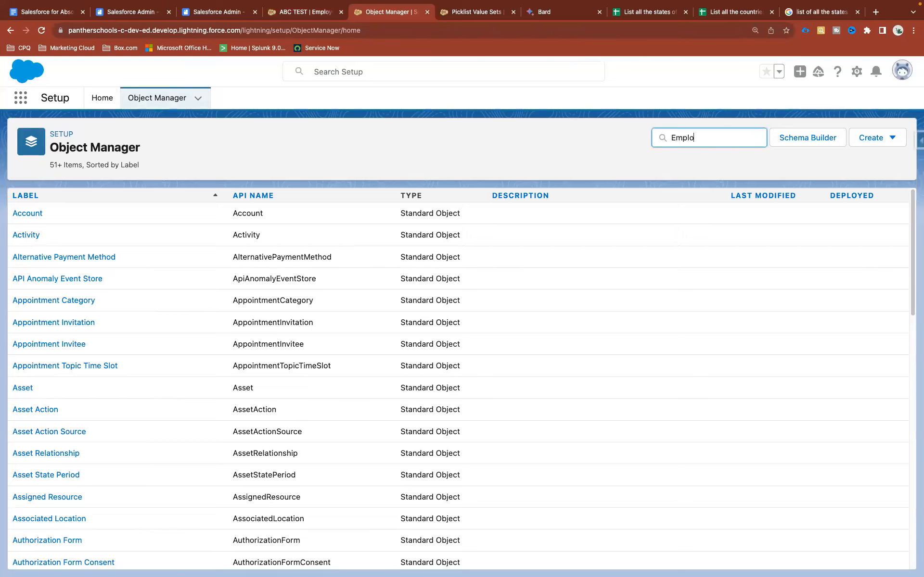
pyautogui.click(33, 220)
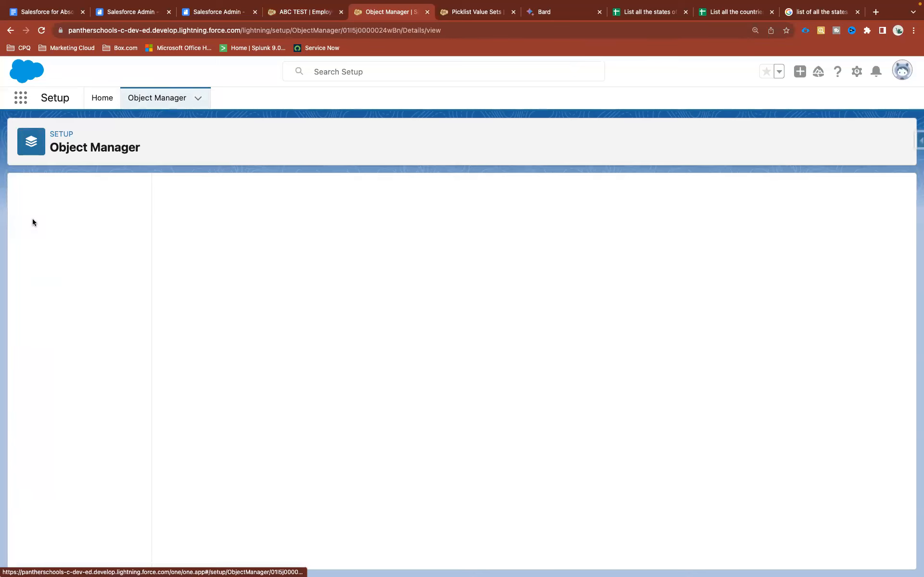
pyautogui.click(65, 219)
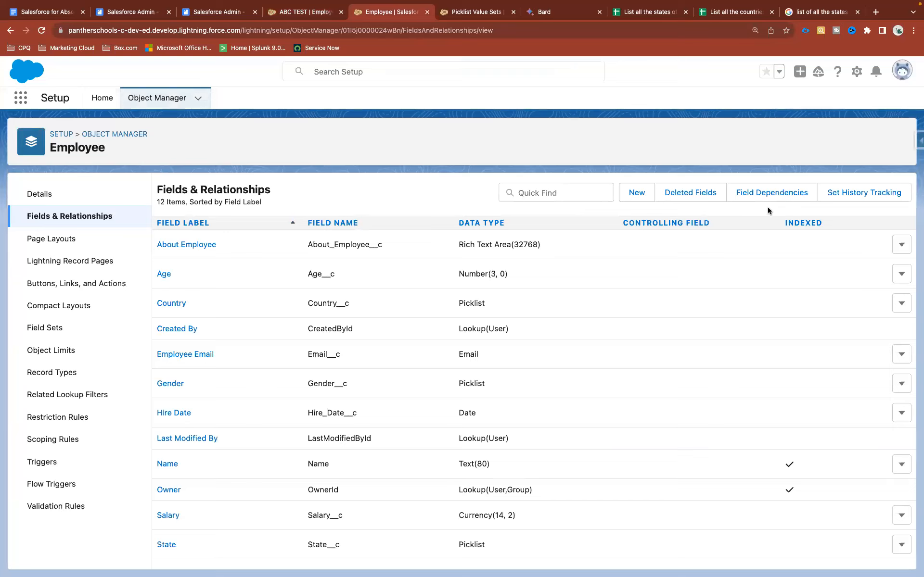
# Start a new field dependency on the Employee object and set Country as the controlling field.
pyautogui.click(760, 193)
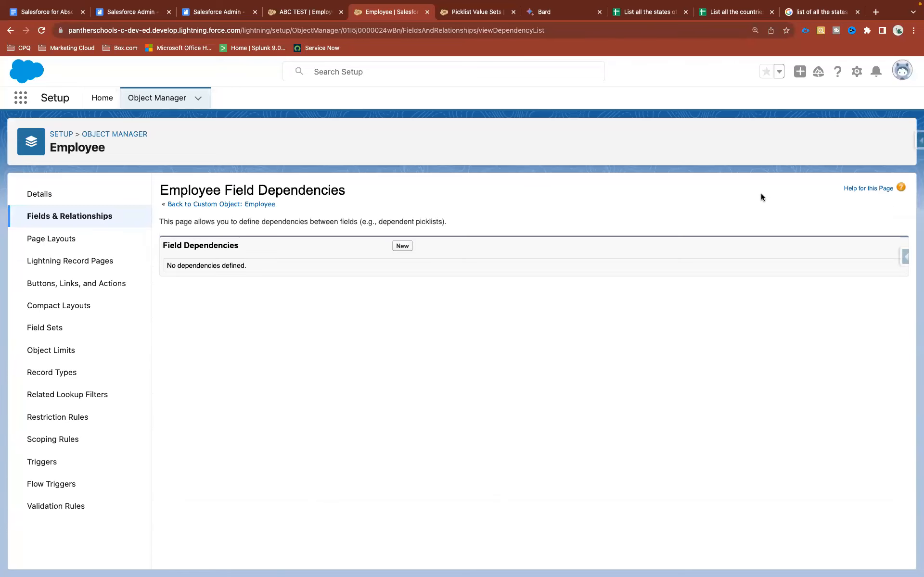
pyautogui.moveTo(458, 224); pyautogui.dragTo(164, 222)
pyautogui.click(220, 288)
pyautogui.click(407, 248)
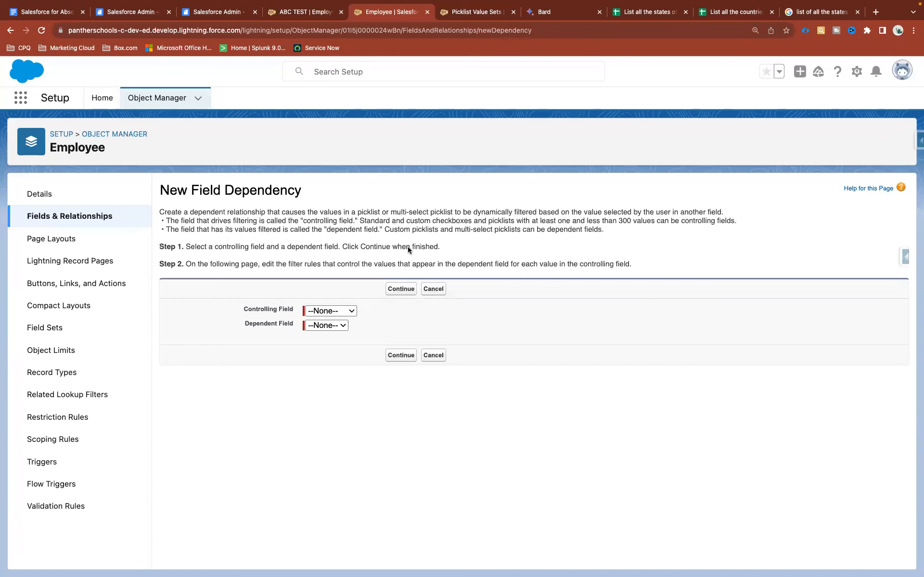
pyautogui.moveTo(240, 308); pyautogui.dragTo(298, 310)
pyautogui.moveTo(245, 323); pyautogui.dragTo(292, 325)
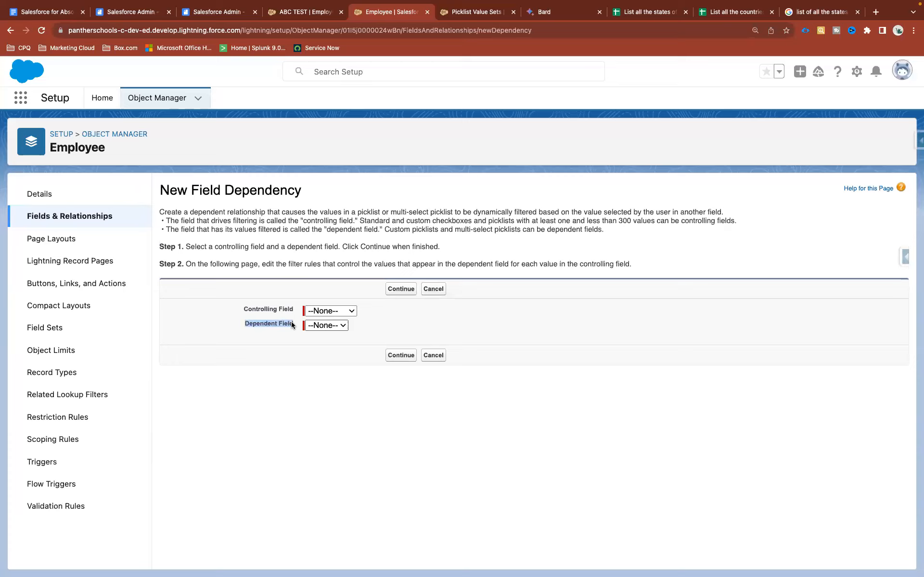
pyautogui.click(329, 311)
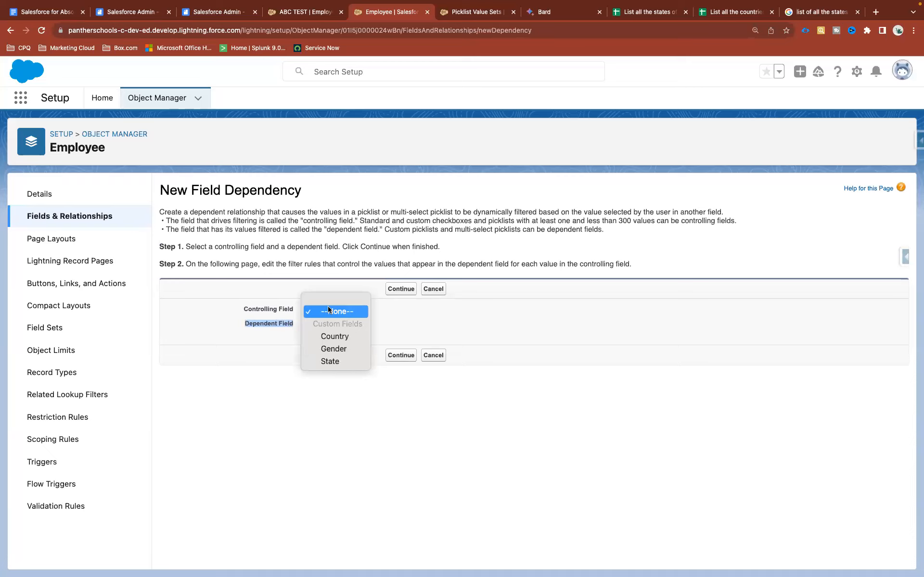
pyautogui.click(343, 336)
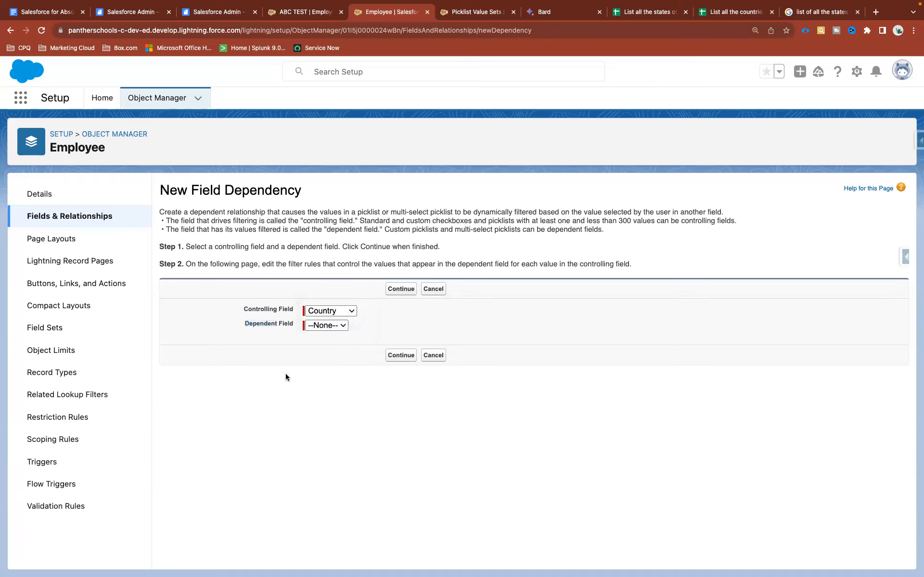
# Set State as the dependent field and continue to the dependency value matrix.
pyautogui.click(333, 325)
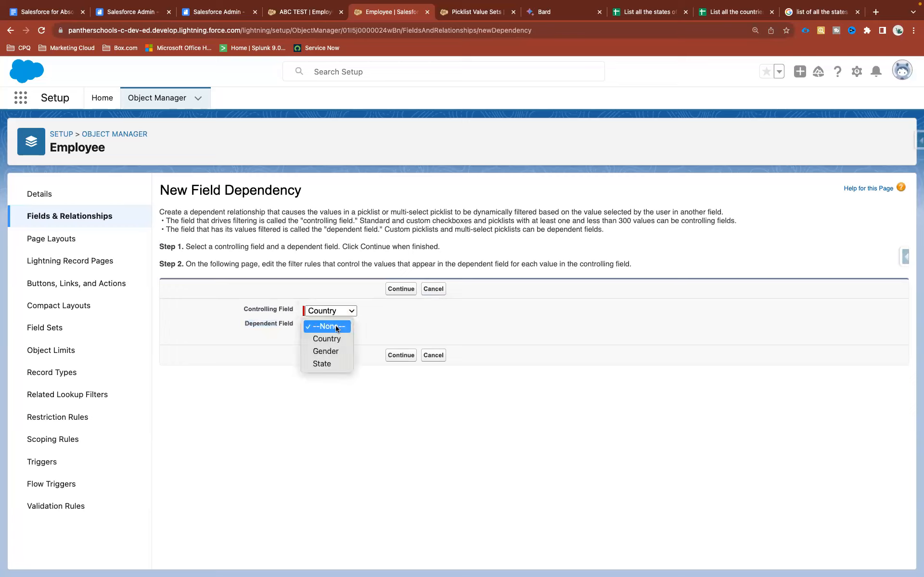
pyautogui.click(332, 363)
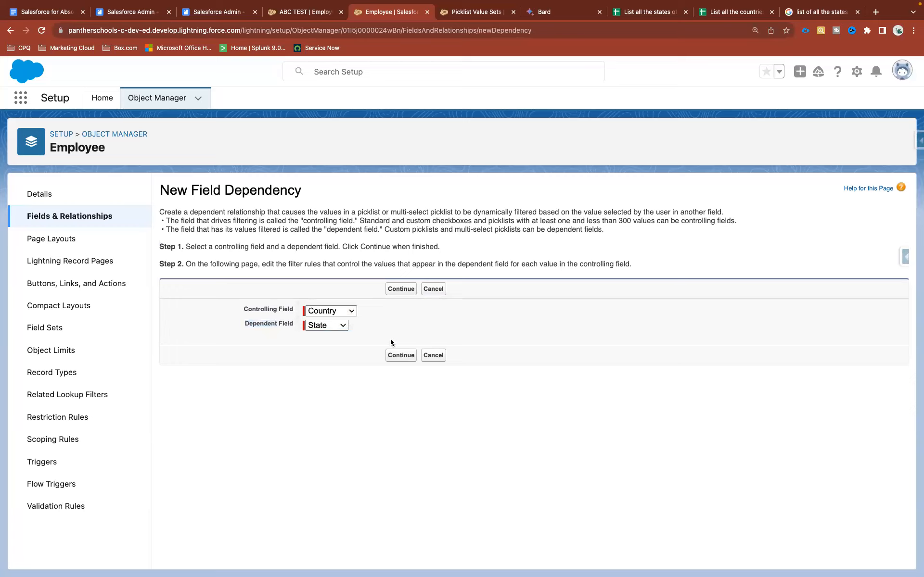
pyautogui.click(401, 356)
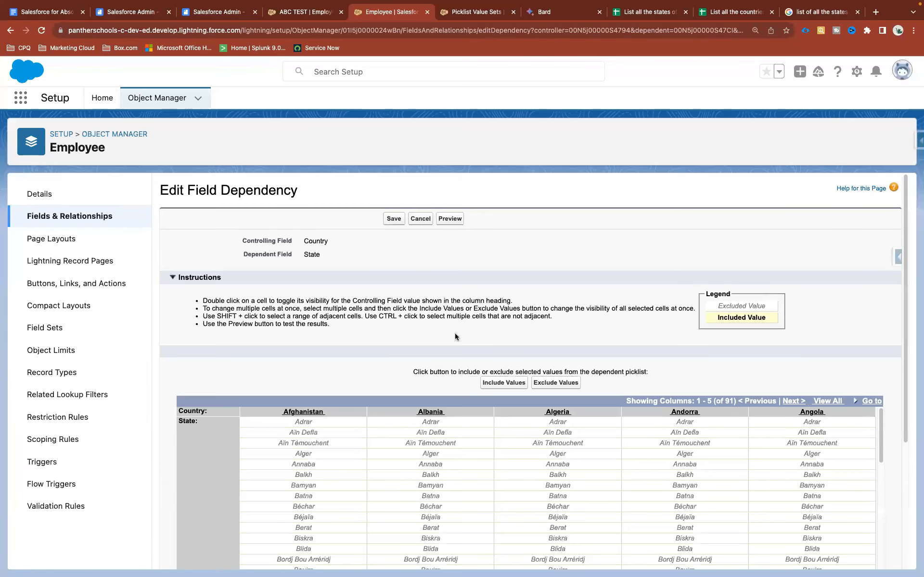
# Examine the state values listed under each country in the dependency matrix, and try to show all country columns at once.
pyautogui.scroll(-5, 455, 335)
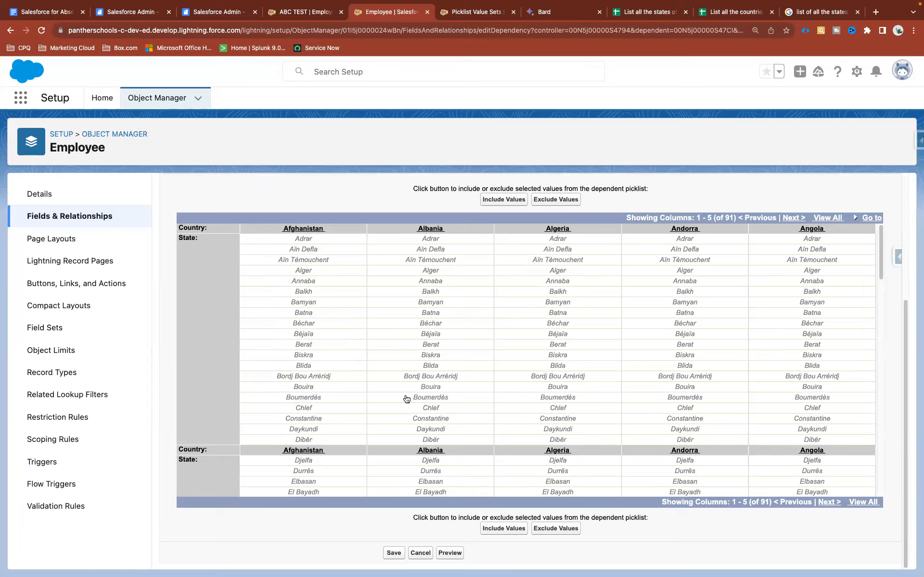
pyautogui.scroll(-5, 406, 399)
pyautogui.scroll(-17, 406, 399)
pyautogui.scroll(15, 406, 399)
pyautogui.scroll(7, 433, 374)
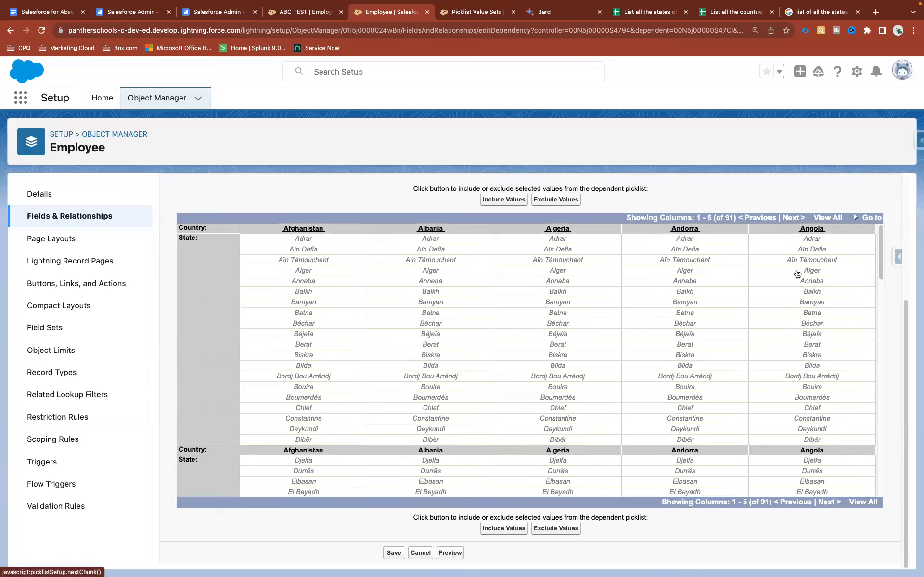
pyautogui.click(831, 217)
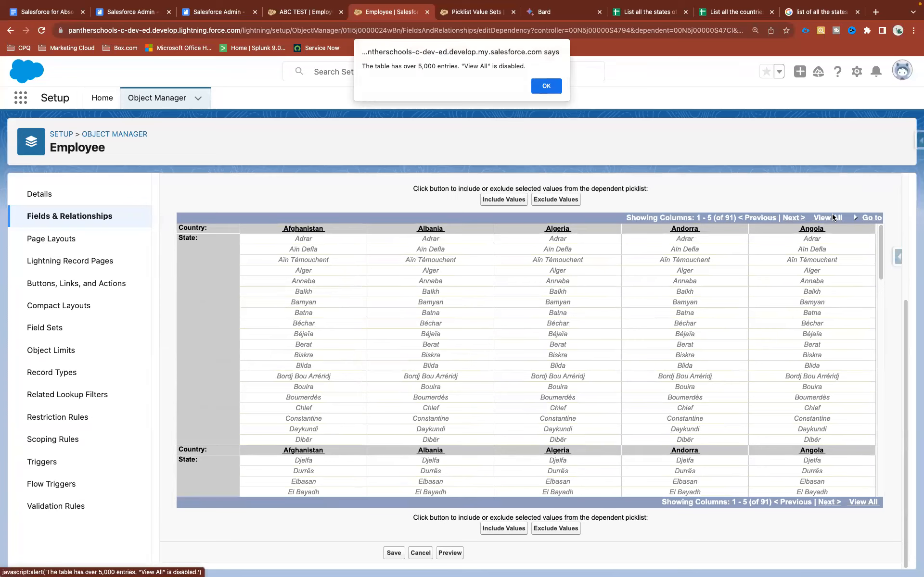
pyautogui.click(546, 86)
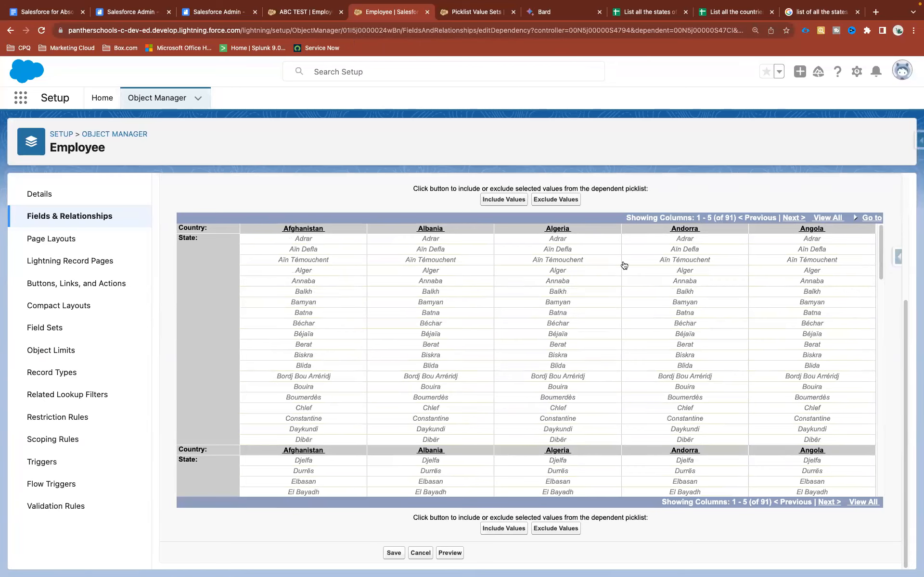
pyautogui.scroll(-6, 620, 304)
pyautogui.scroll(6, 620, 304)
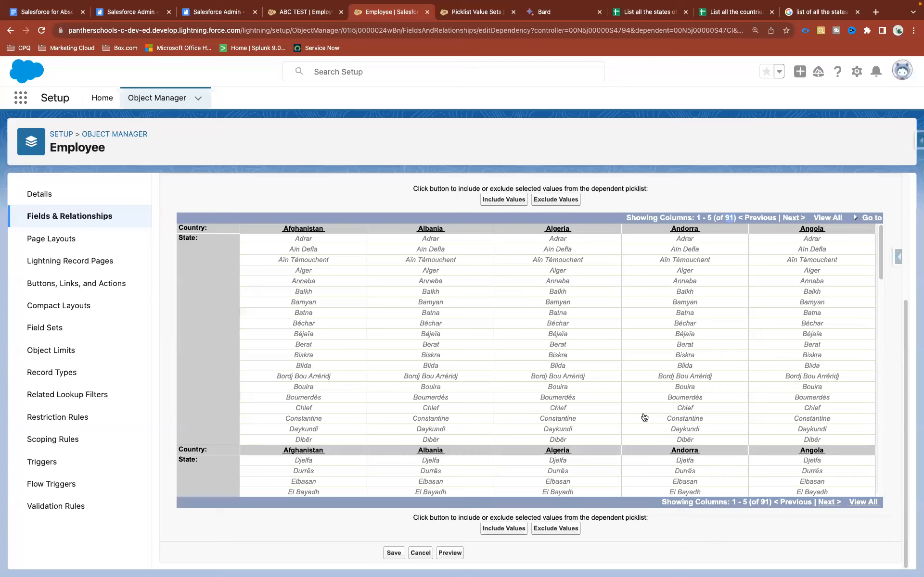
pyautogui.scroll(1, 610, 414)
pyautogui.scroll(-18, 333, 467)
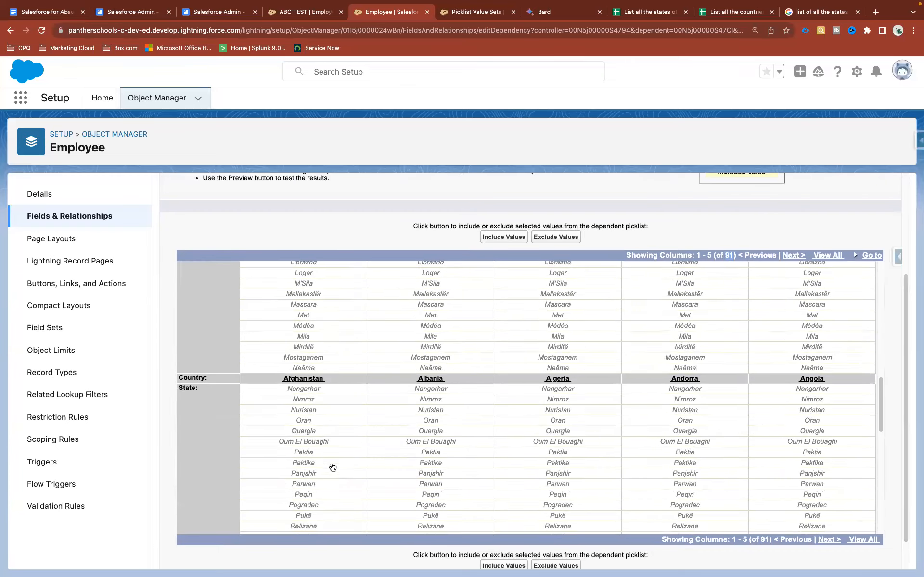
pyautogui.scroll(18, 331, 464)
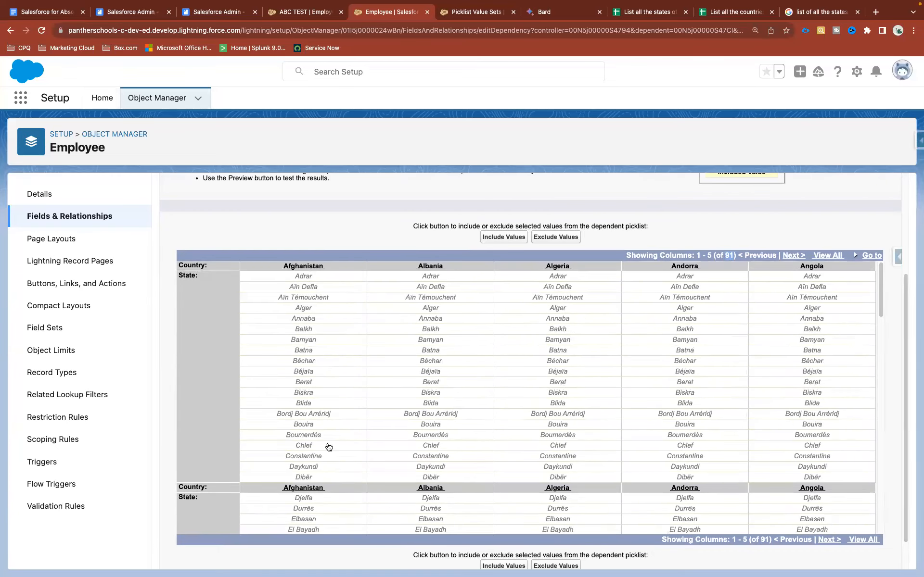
pyautogui.scroll(-18, 330, 470)
pyautogui.scroll(-5, 318, 476)
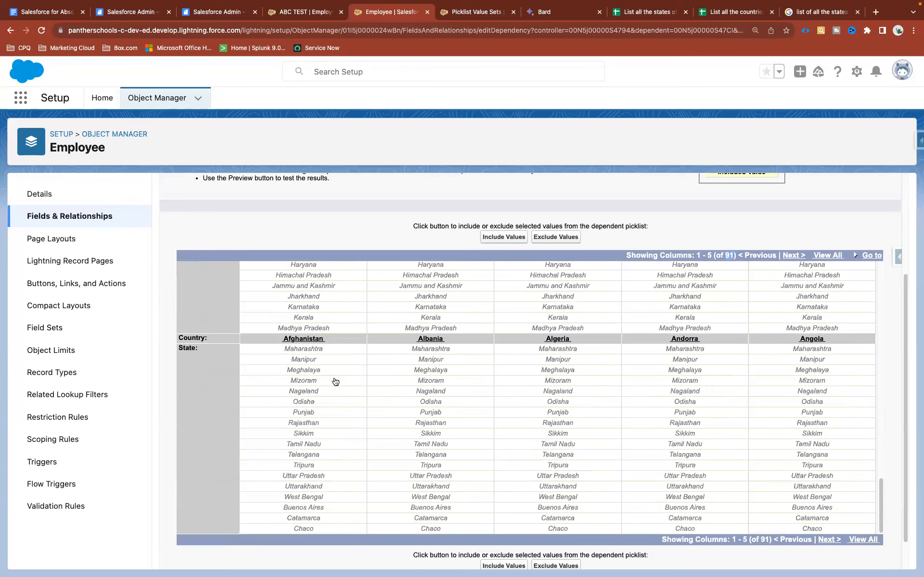
pyautogui.scroll(15, 332, 408)
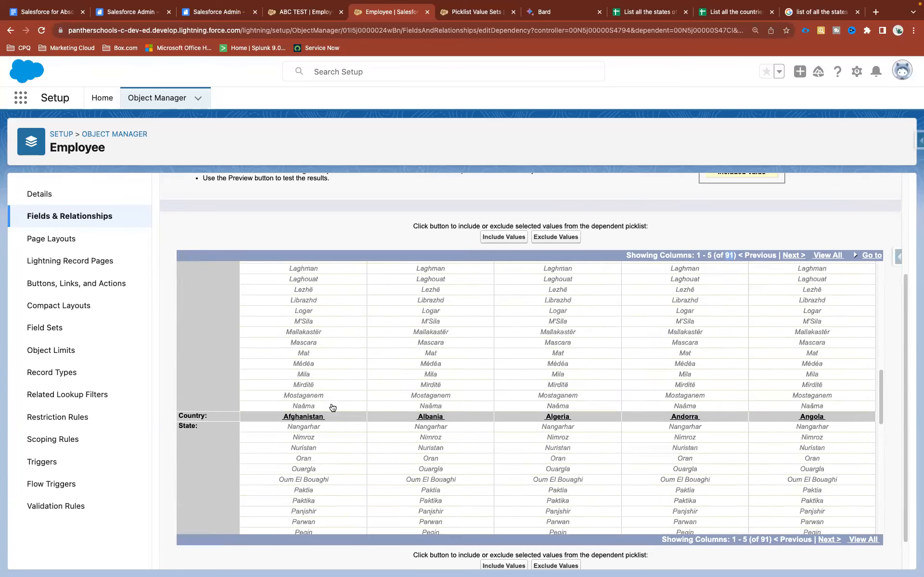
pyautogui.click(604, 330)
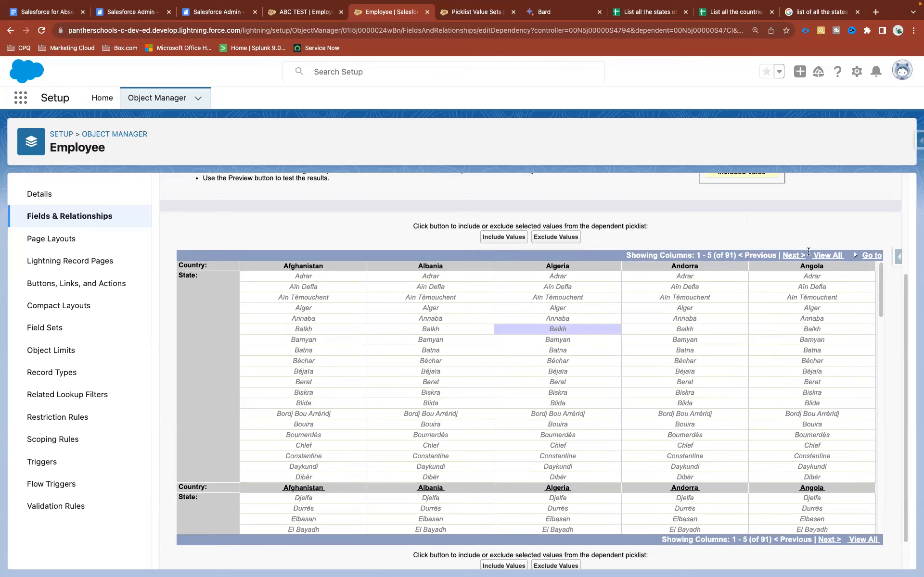
pyautogui.click(792, 256)
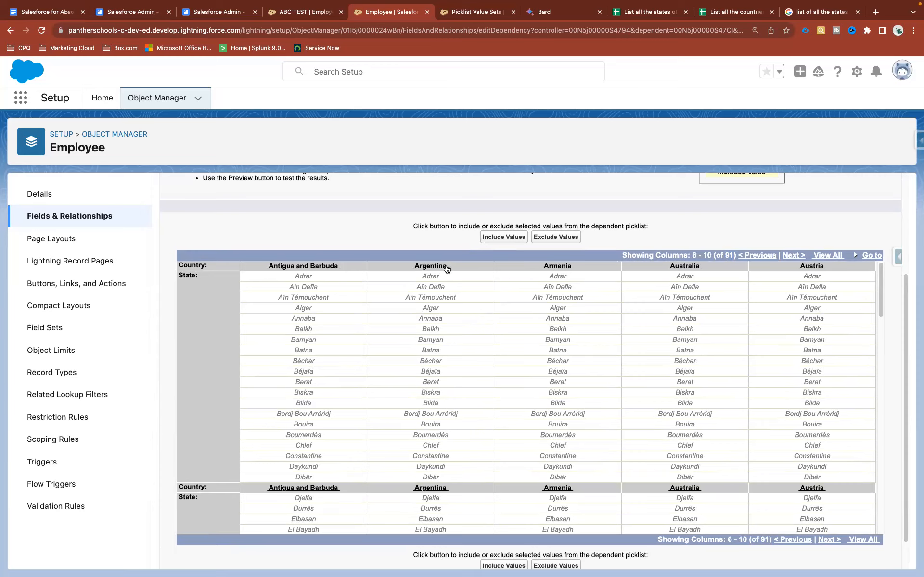
pyautogui.scroll(-2, 433, 245)
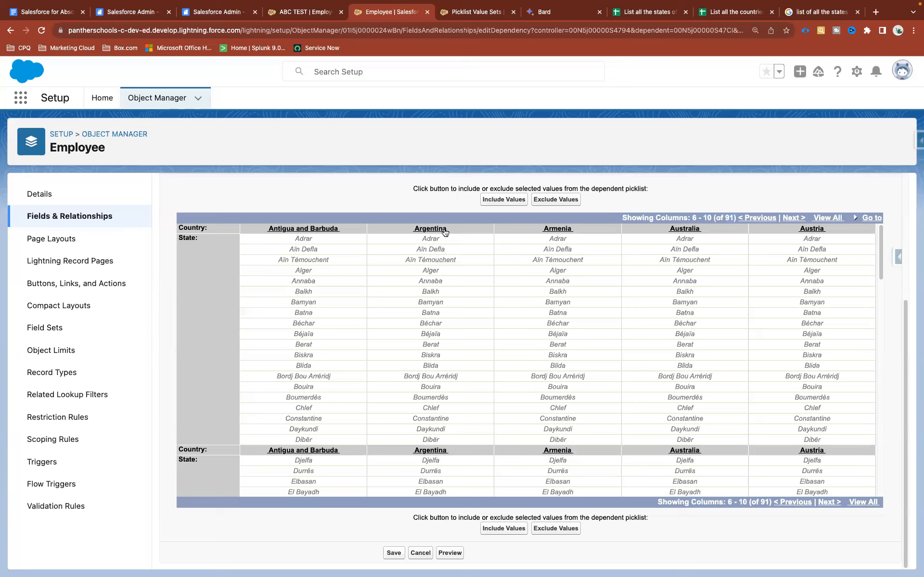
pyautogui.moveTo(453, 229); pyautogui.dragTo(400, 230)
pyautogui.click(401, 229)
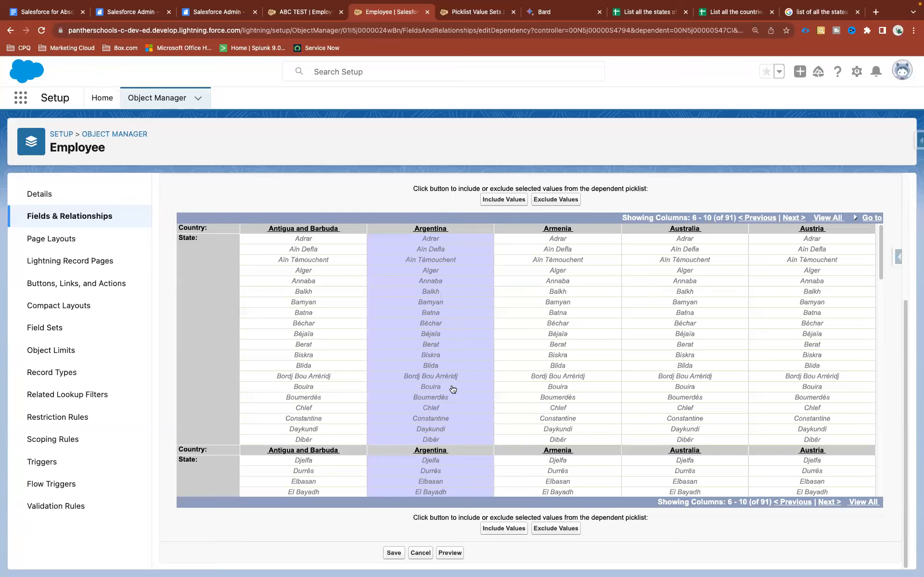
pyautogui.click(421, 553)
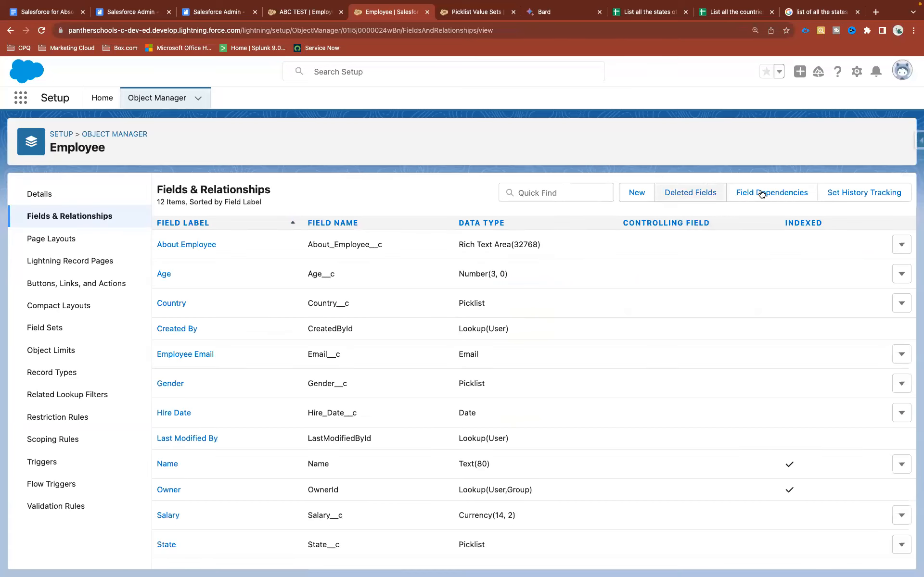
# Create a new field dependency on Employee with Country as the controlling field and State as the dependent field.
pyautogui.click(765, 192)
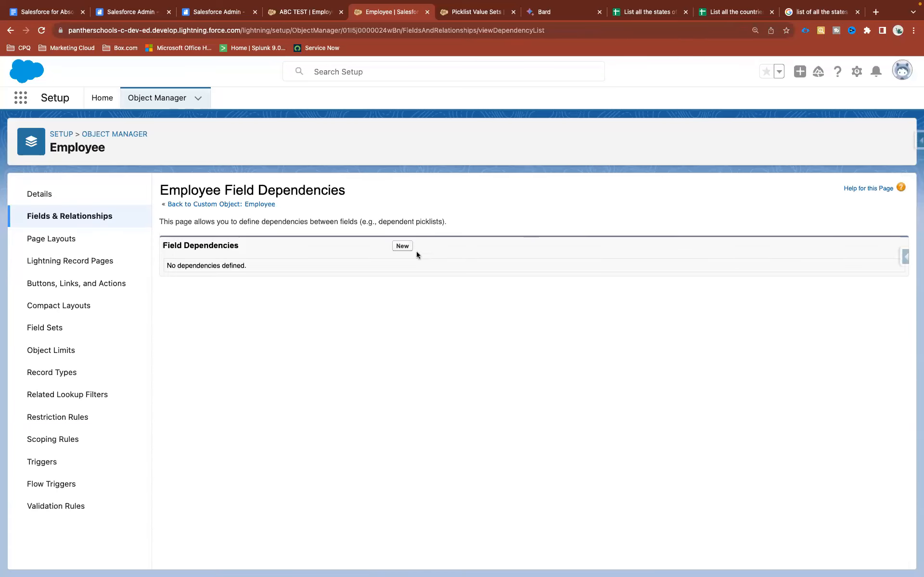
pyautogui.click(410, 248)
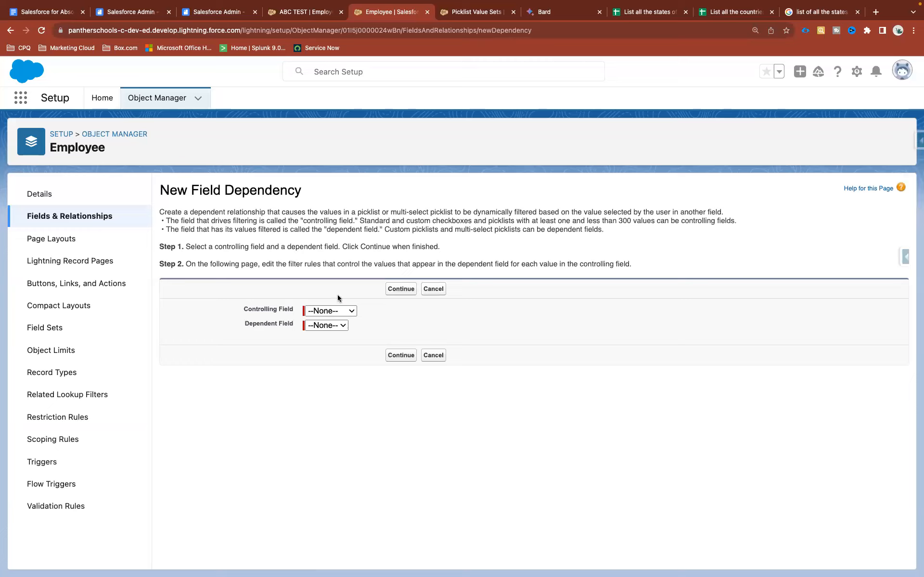
pyautogui.click(331, 310)
pyautogui.click(335, 338)
pyautogui.click(324, 325)
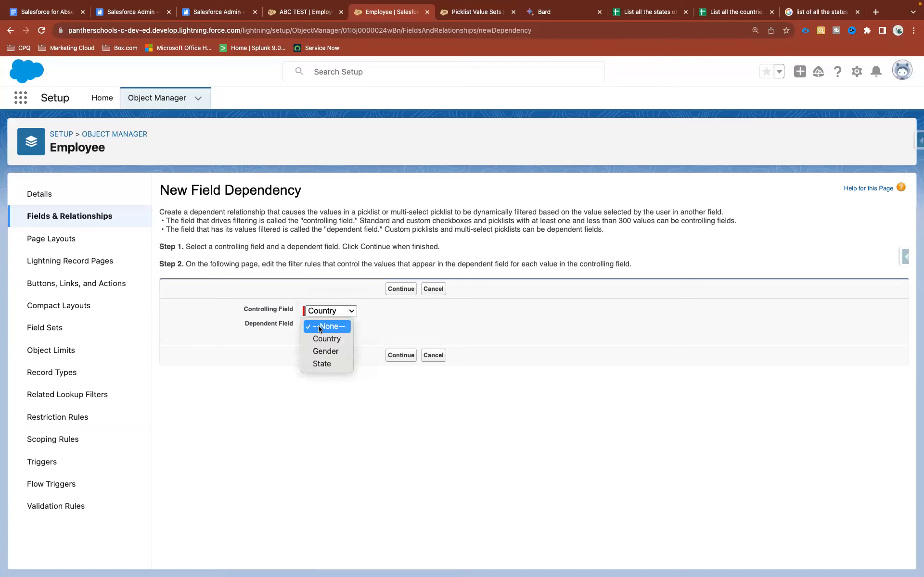
pyautogui.click(330, 364)
pyautogui.click(395, 292)
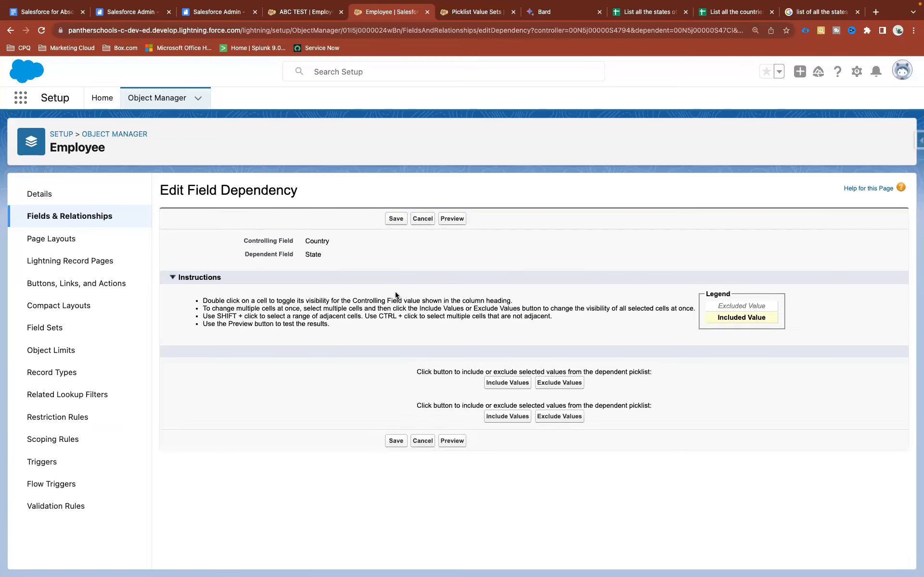
# Show the matrix columns containing Argentina, and find Buenos Aires there using the name copied from Bard's state list.
pyautogui.scroll(-2, 437, 339)
pyautogui.scroll(-1, 437, 340)
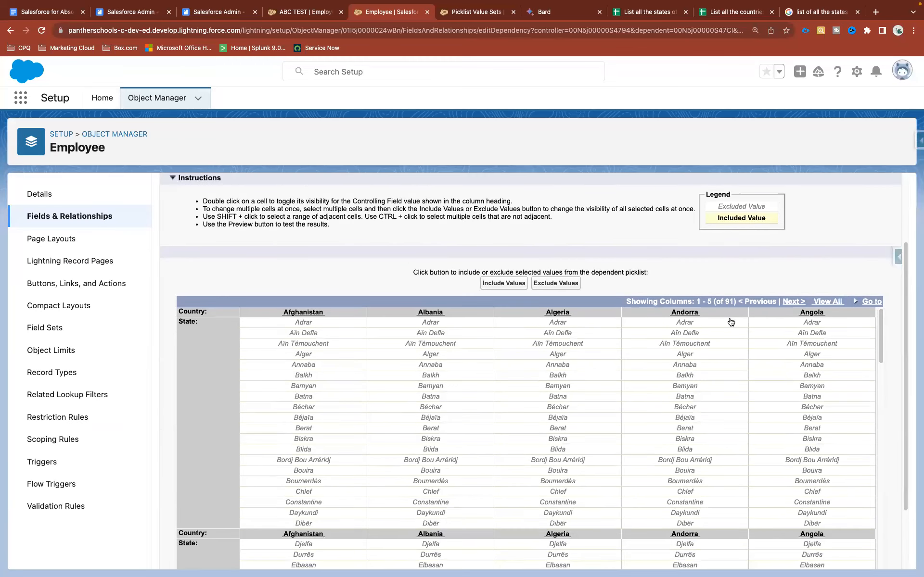
pyautogui.click(791, 302)
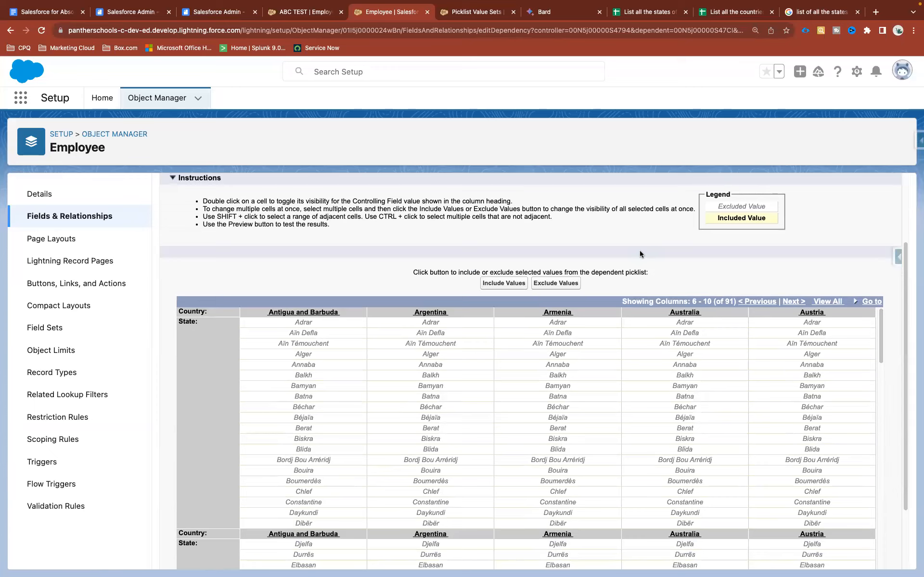
pyautogui.scroll(-2, 428, 294)
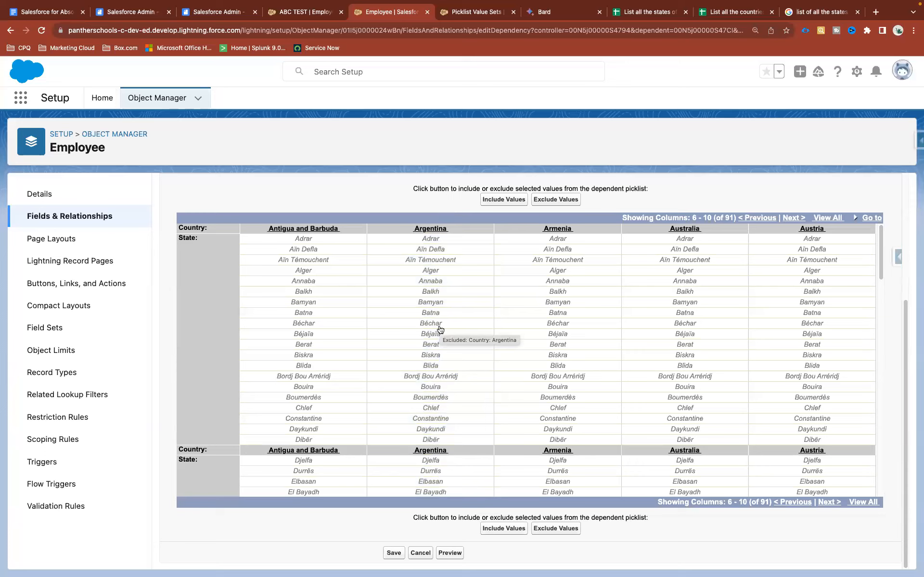
pyautogui.click(554, 14)
pyautogui.click(323, 154)
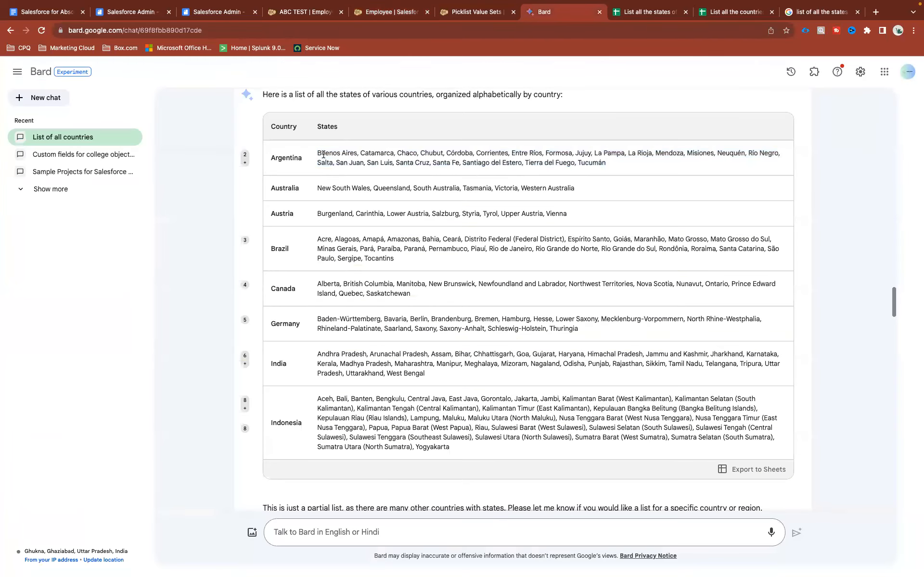
pyautogui.moveTo(319, 151); pyautogui.dragTo(356, 153)
pyautogui.hotkey('ctrl', 'c')
pyautogui.click(474, 13)
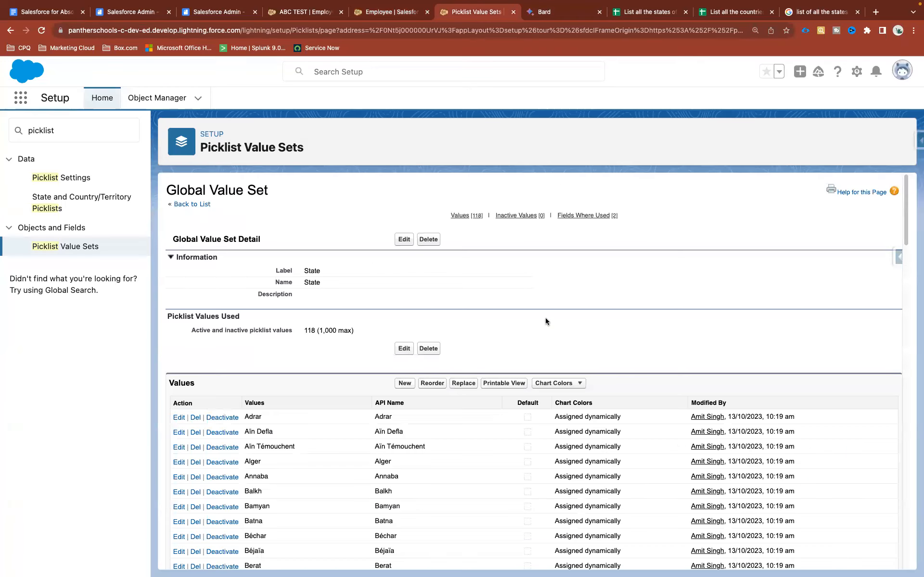
pyautogui.click(387, 14)
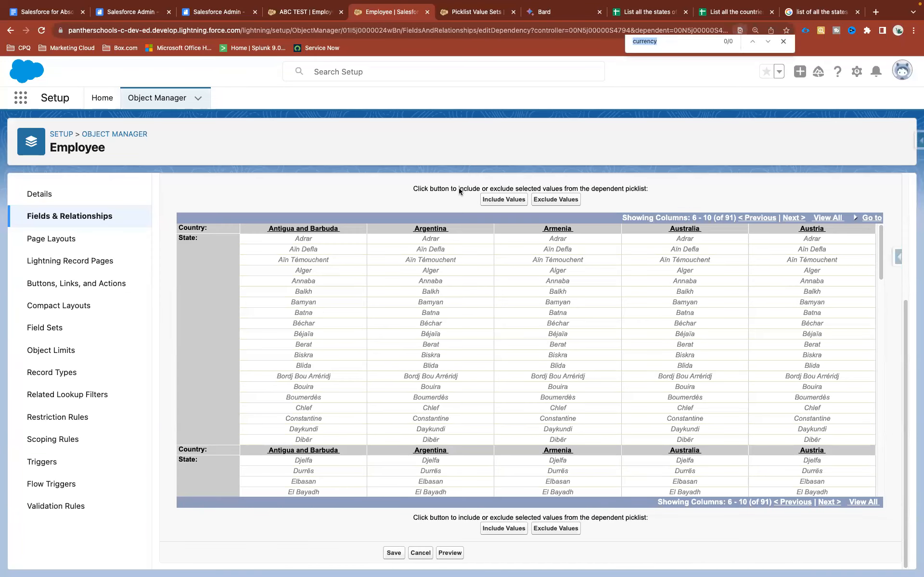
pyautogui.hotkey('ctrl', 'f')
pyautogui.hotkey('ctrl', 'v')
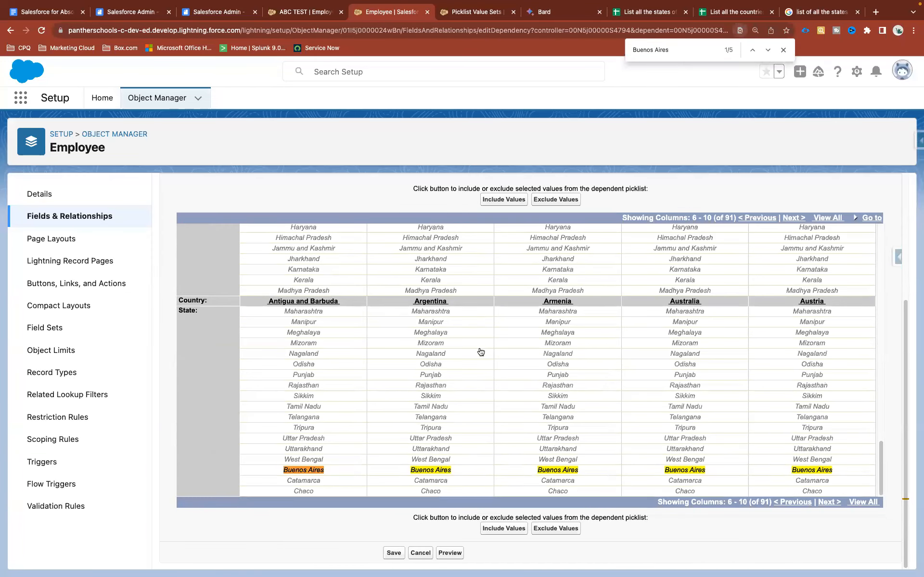
# Include Buenos Aires, Catamarca and Chaco as the State values for Argentina.
pyautogui.click(455, 476)
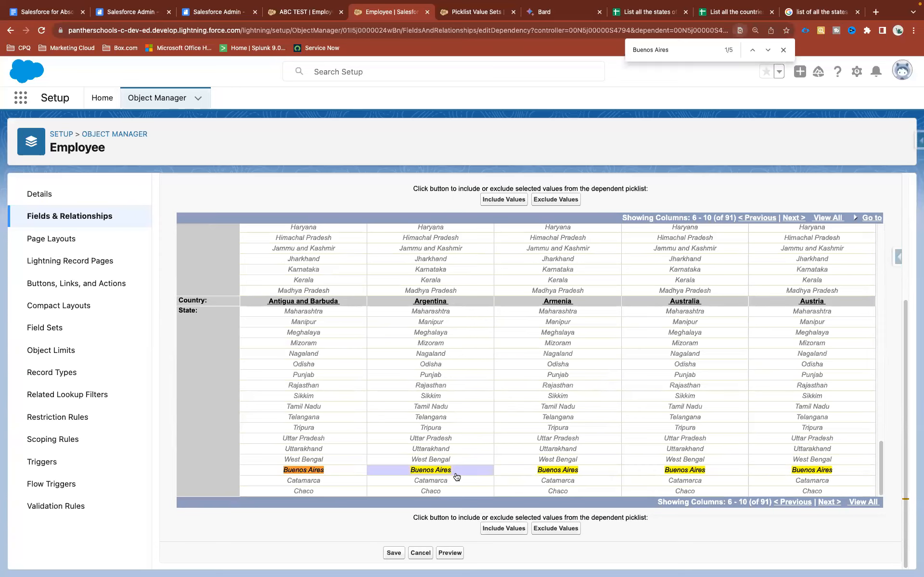
pyautogui.click(443, 481)
pyautogui.click(439, 474)
pyautogui.keyDown('shift'); pyautogui.click(460, 481); pyautogui.keyUp('shift')
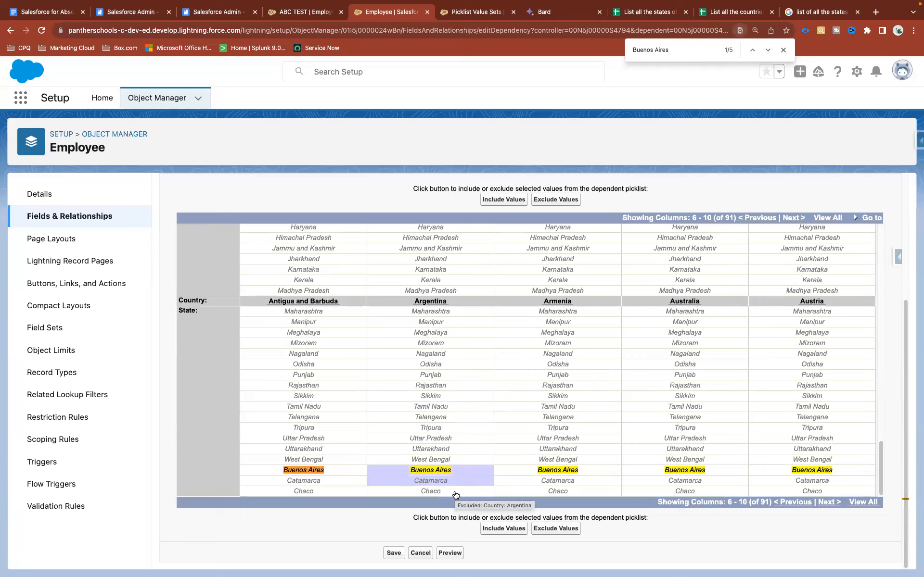
pyautogui.keyDown('shift'); pyautogui.click(455, 495); pyautogui.keyUp('shift')
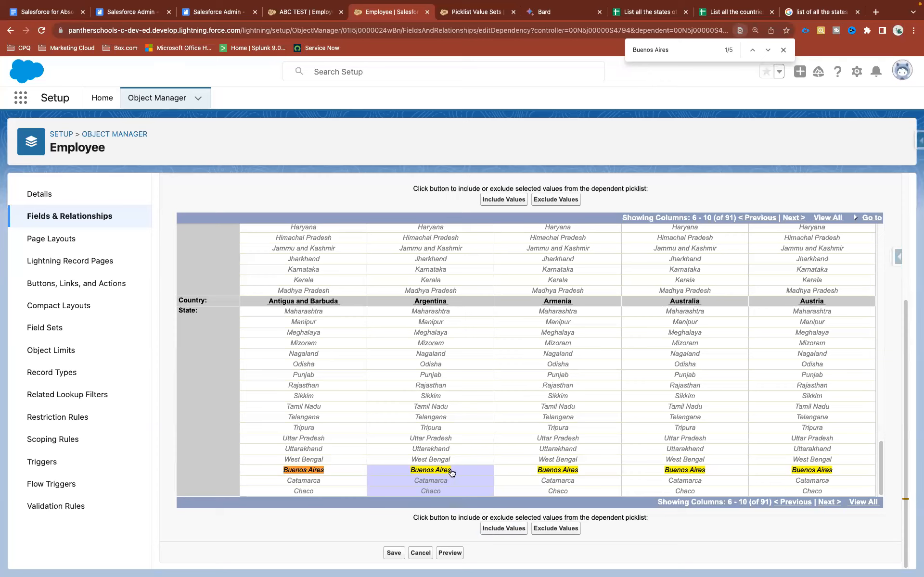
pyautogui.click(502, 534)
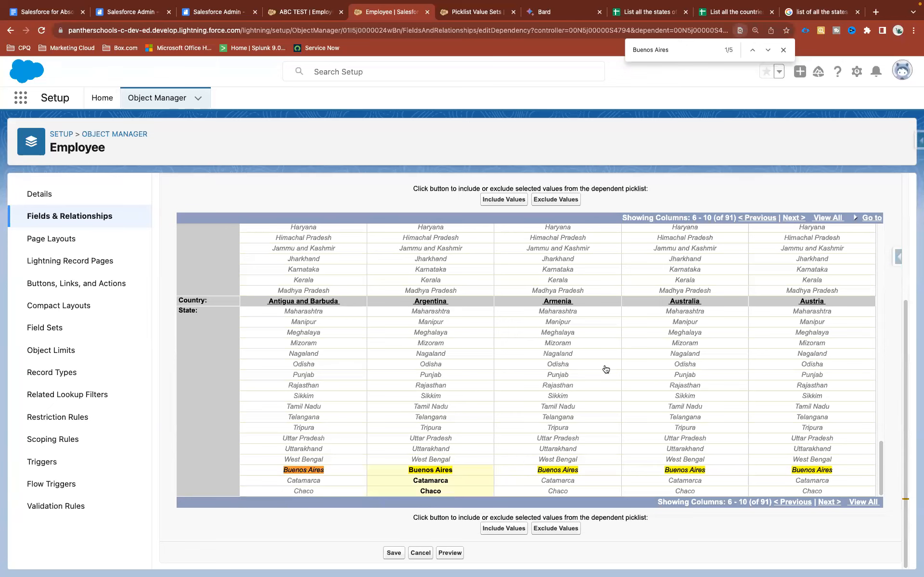
# Page through the dependency matrix to the country columns containing India.
pyautogui.click(793, 218)
pyautogui.click(793, 218)
pyautogui.click(793, 219)
pyautogui.click(793, 218)
pyautogui.click(793, 218)
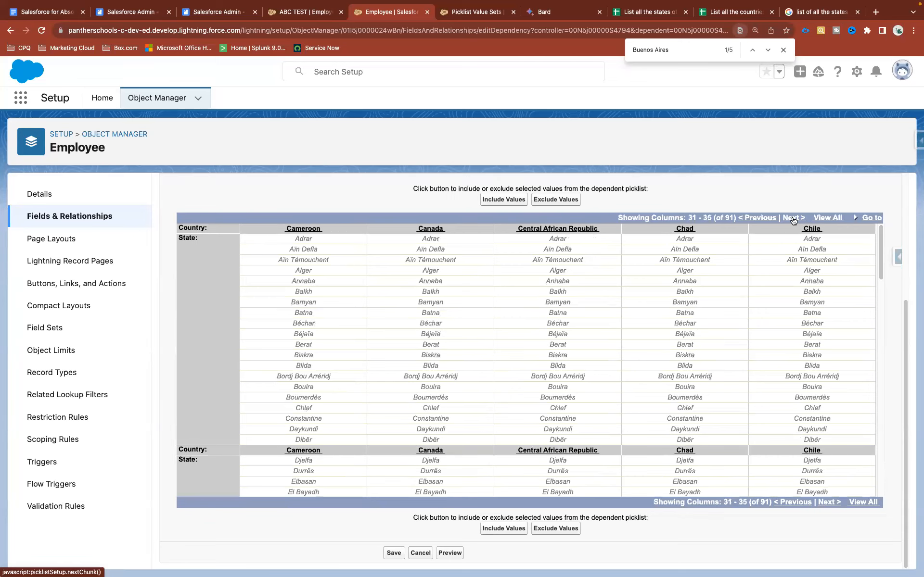
pyautogui.click(793, 218)
pyautogui.click(792, 218)
pyautogui.click(793, 219)
pyautogui.click(792, 219)
pyautogui.click(793, 218)
pyautogui.click(793, 219)
pyautogui.click(793, 218)
pyautogui.click(793, 218)
pyautogui.click(793, 218)
pyautogui.click(793, 219)
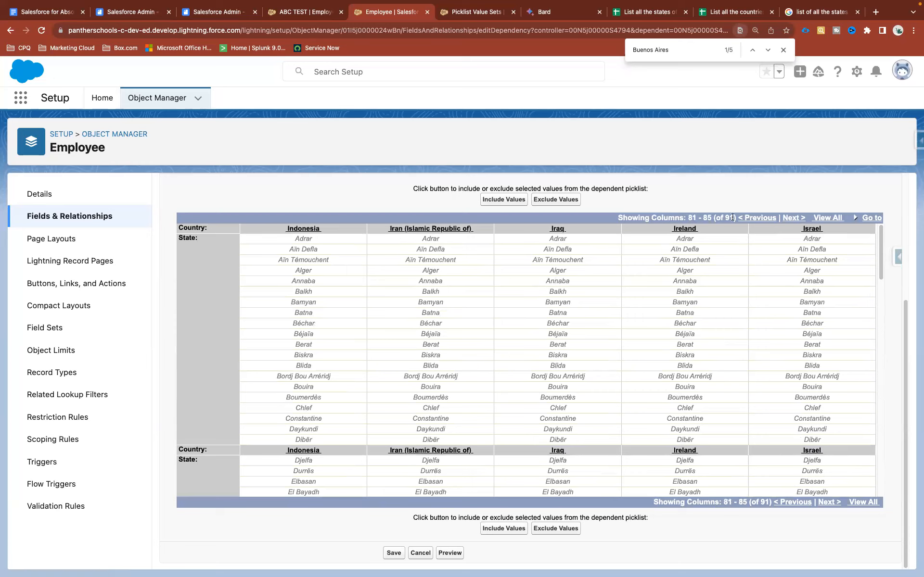
pyautogui.click(759, 219)
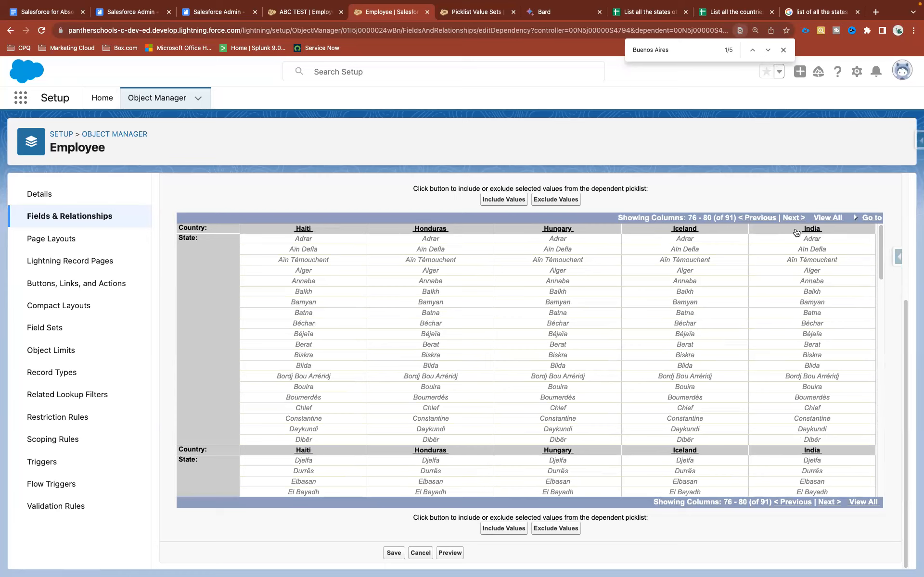
# Include all states from Andhra Pradesh through West Bengal as the State values for India.
pyautogui.scroll(-5, 789, 396)
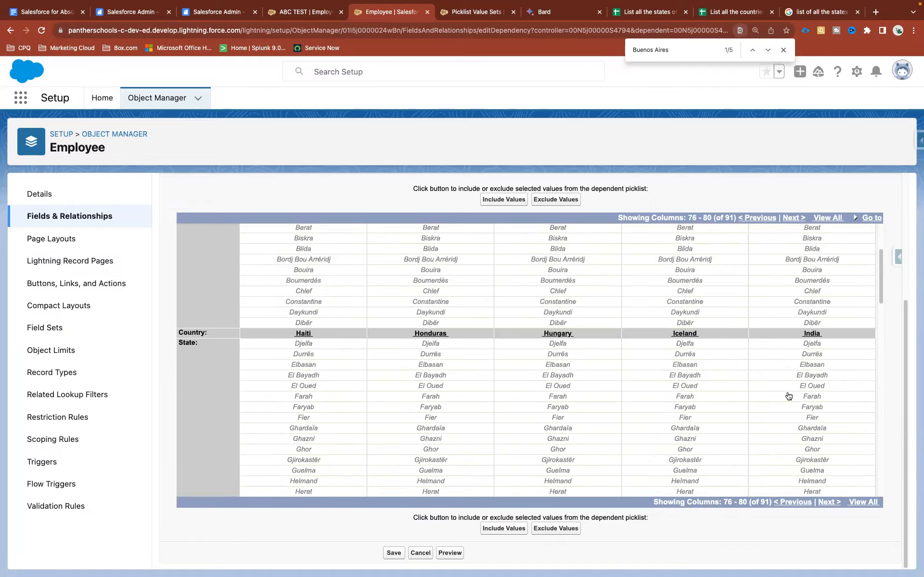
pyautogui.scroll(-5, 789, 396)
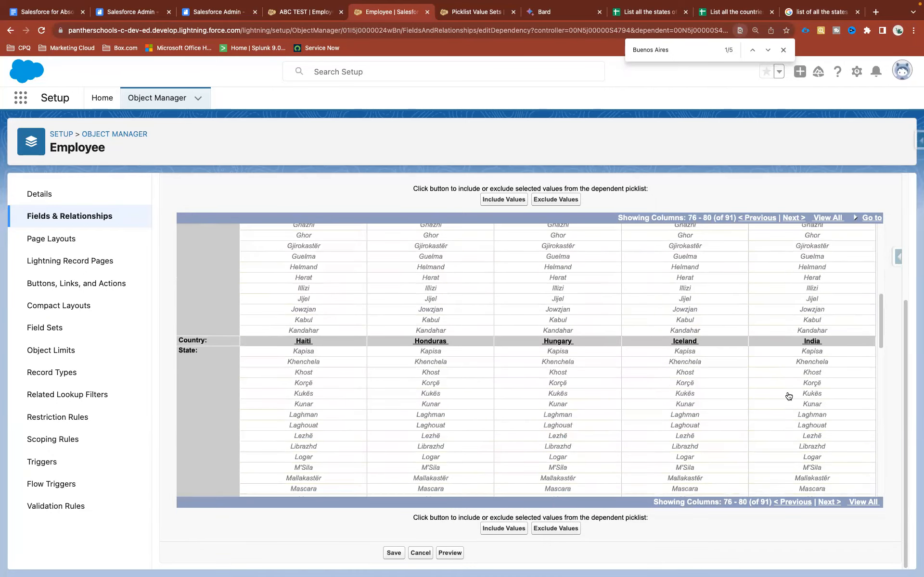
pyautogui.scroll(-2, 787, 396)
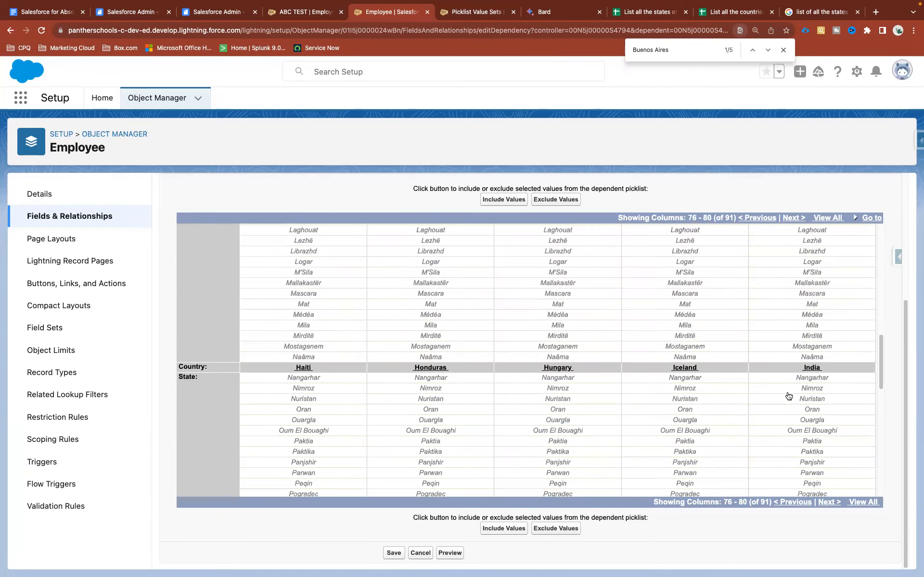
pyautogui.scroll(-4, 788, 396)
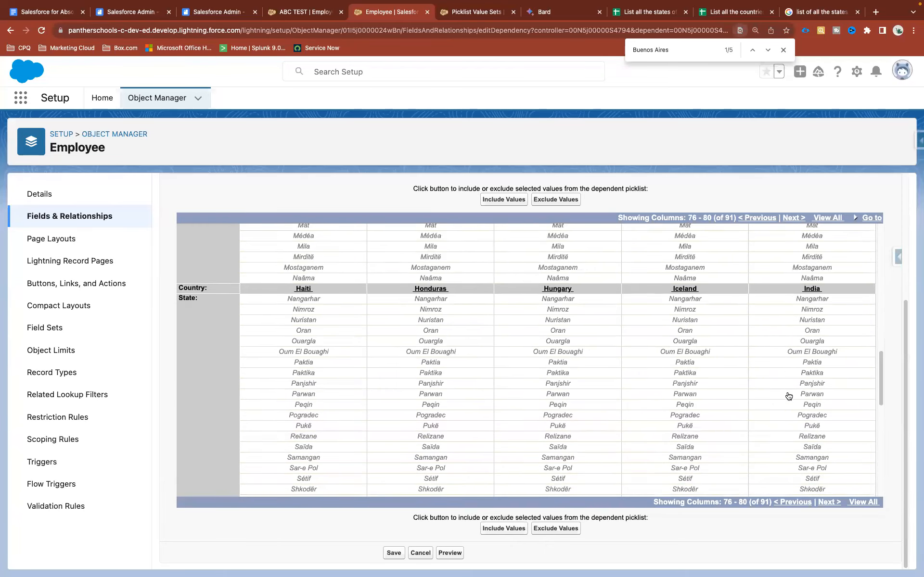
pyautogui.scroll(-6, 788, 396)
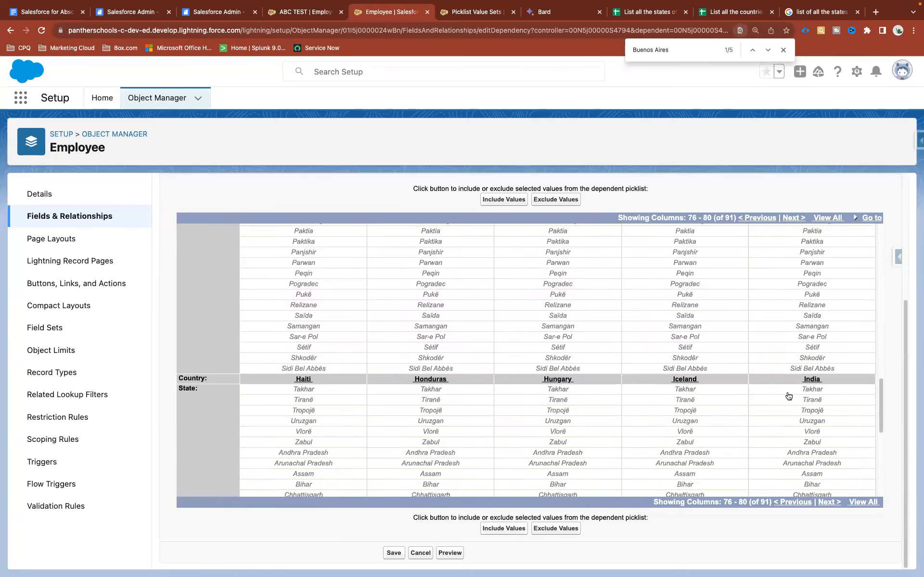
pyautogui.click(814, 409)
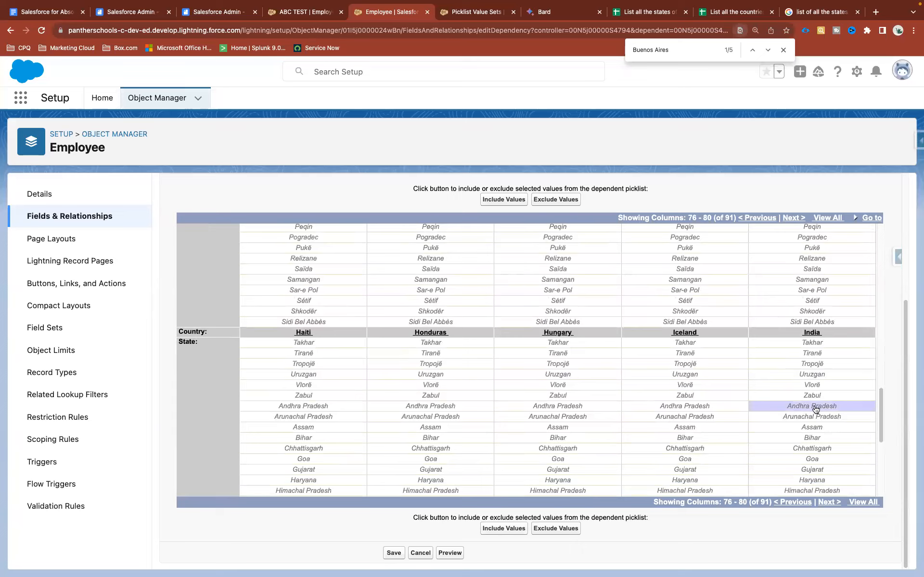
pyautogui.scroll(-6, 814, 409)
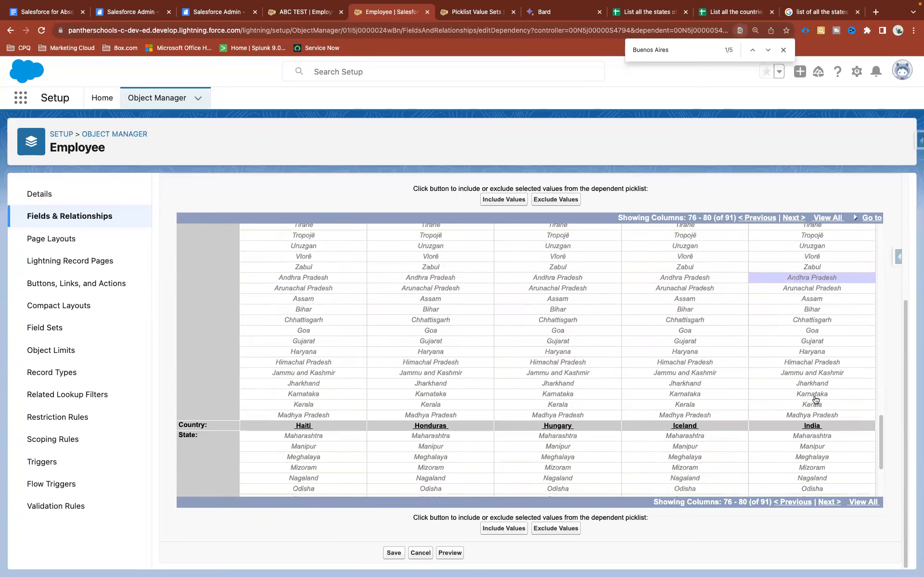
pyautogui.scroll(-5, 815, 401)
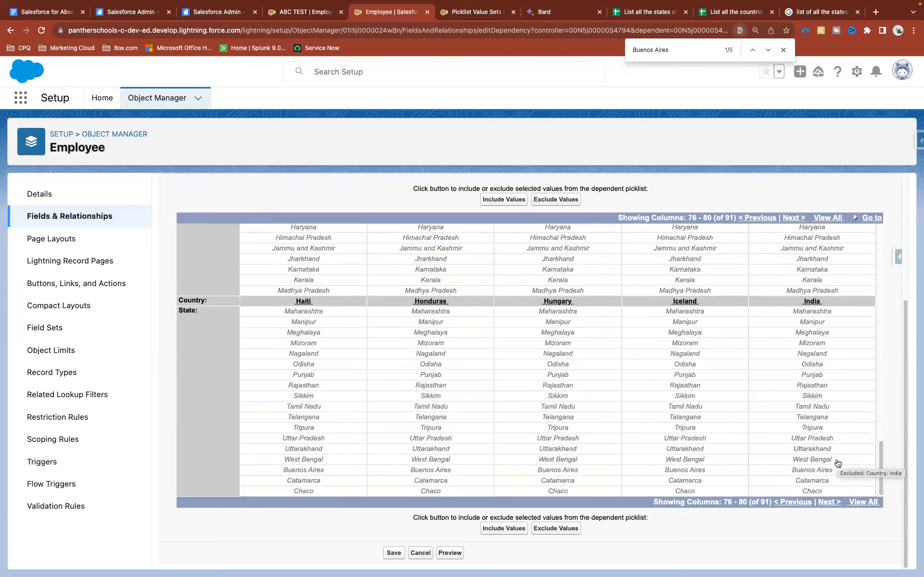
pyautogui.scroll(3, 837, 463)
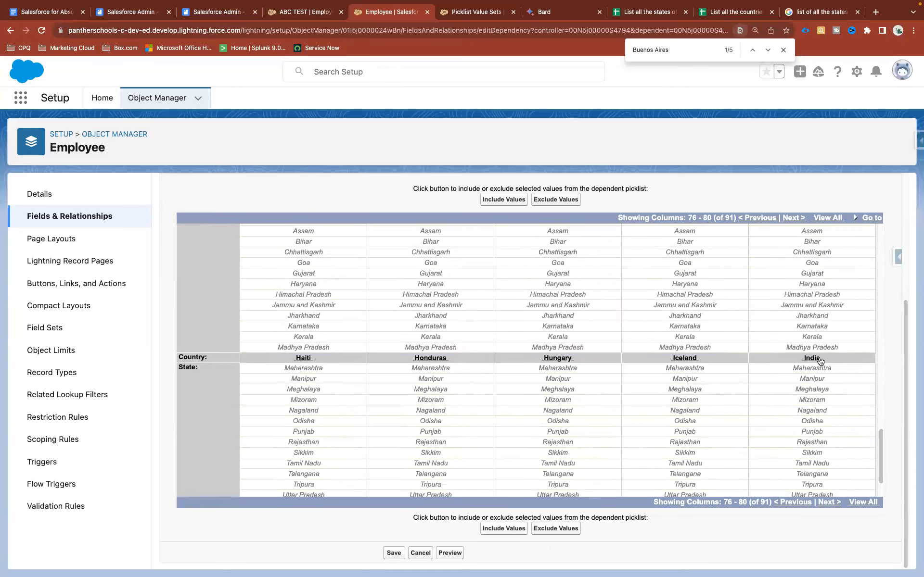
pyautogui.scroll(-2, 820, 361)
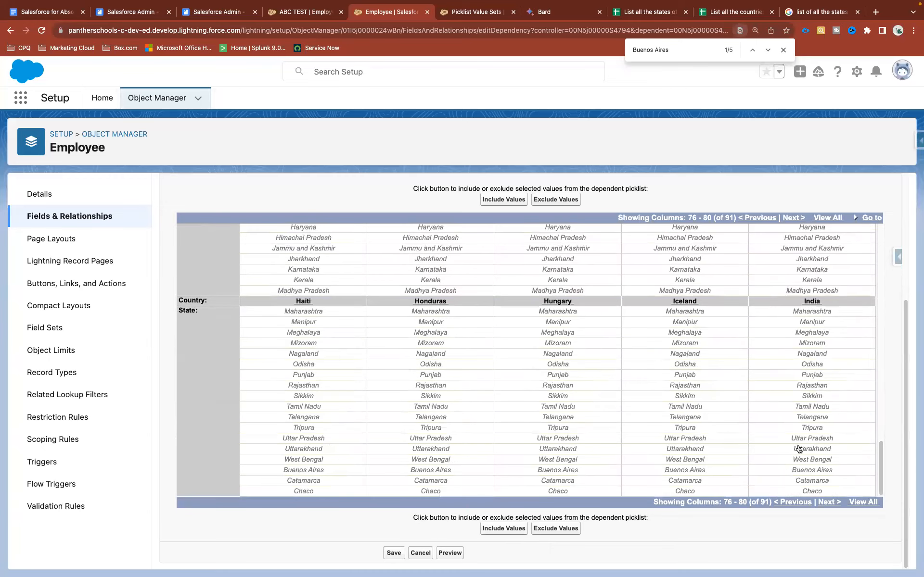
pyautogui.keyDown('shift'); pyautogui.click(827, 461); pyautogui.keyUp('shift')
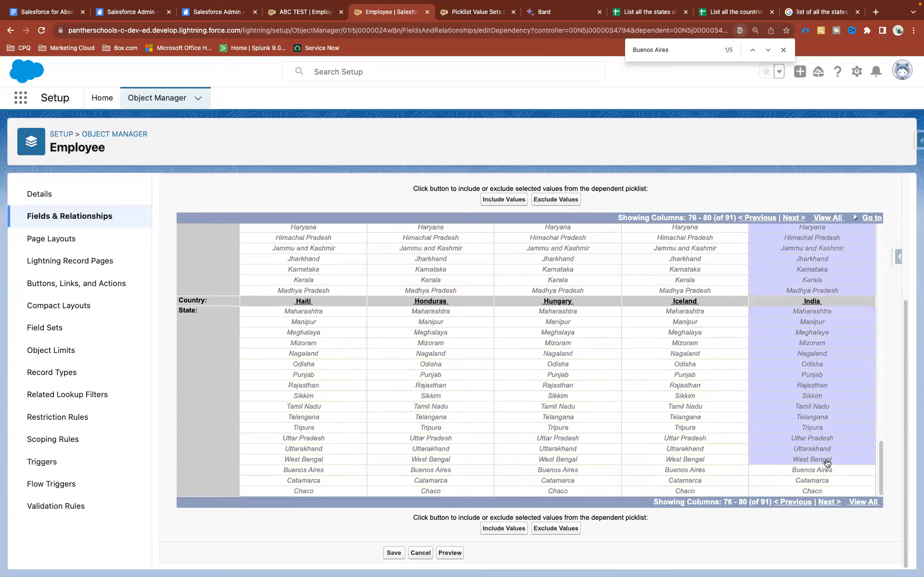
pyautogui.scroll(4, 827, 461)
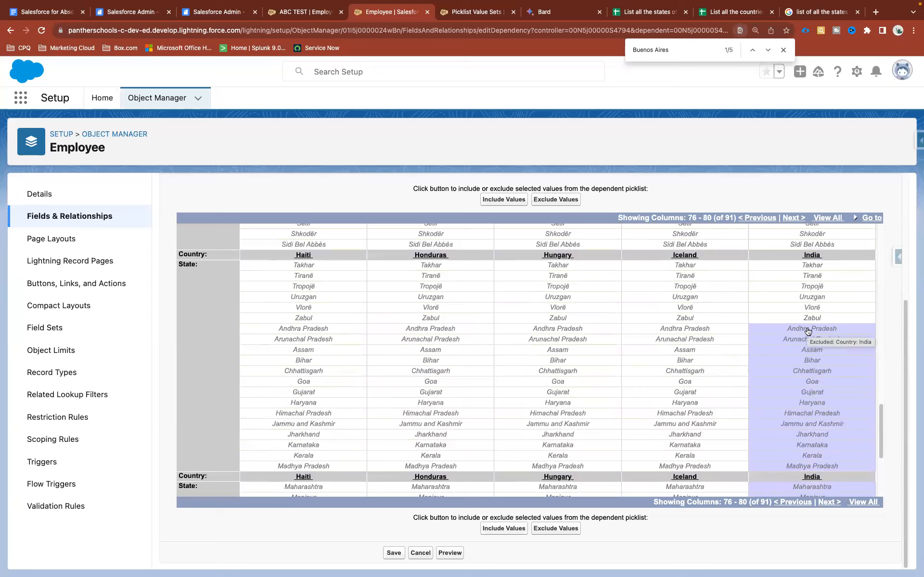
pyautogui.scroll(-4, 820, 457)
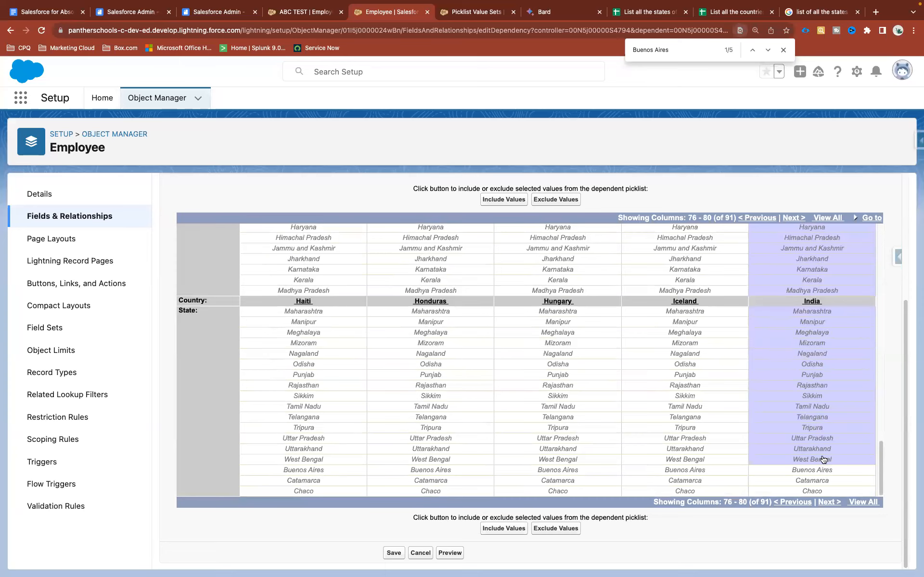
pyautogui.scroll(4, 835, 407)
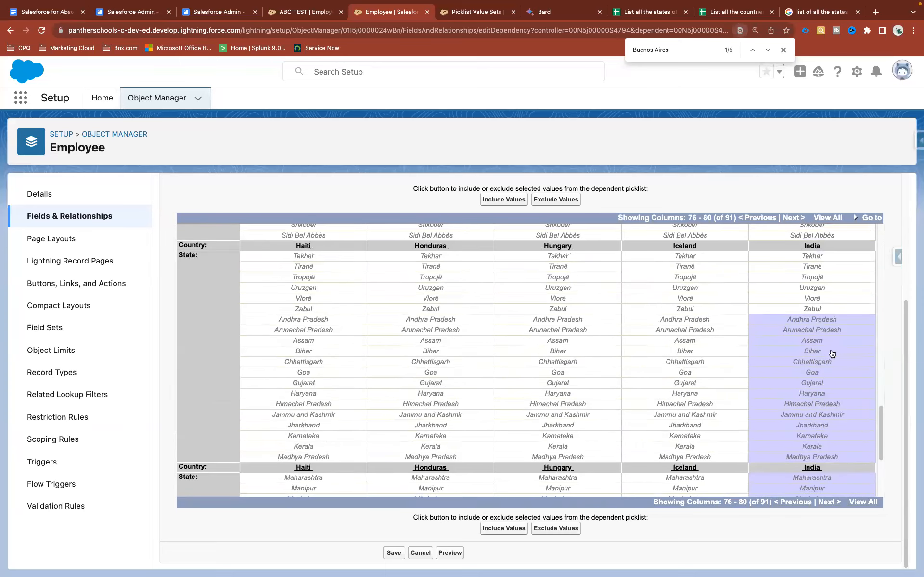
pyautogui.scroll(-4, 829, 424)
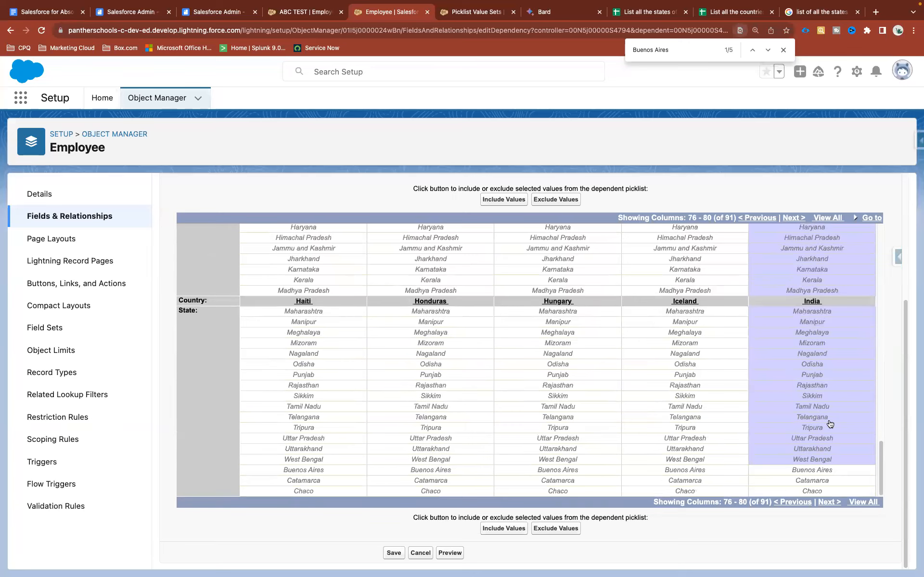
pyautogui.click(504, 528)
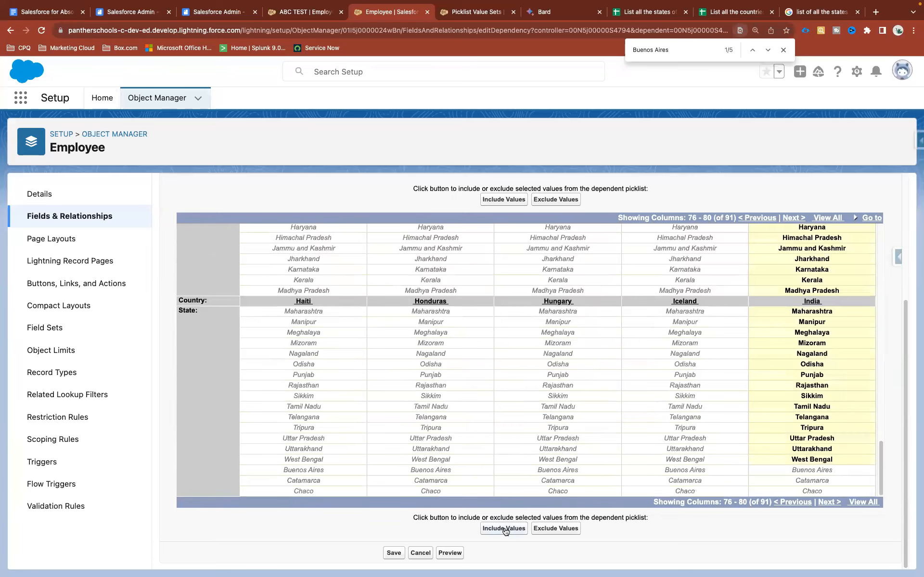
pyautogui.scroll(3, 773, 348)
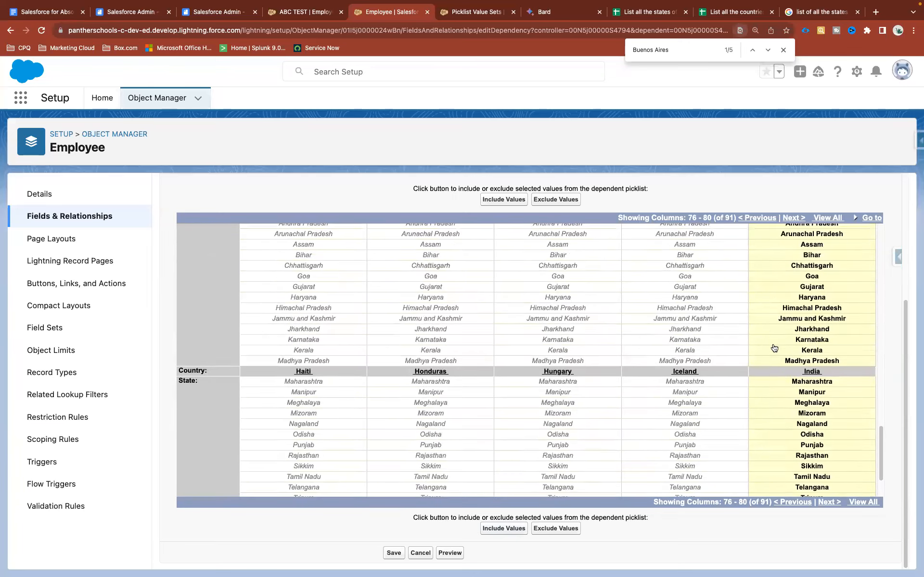
pyautogui.scroll(-3, 773, 347)
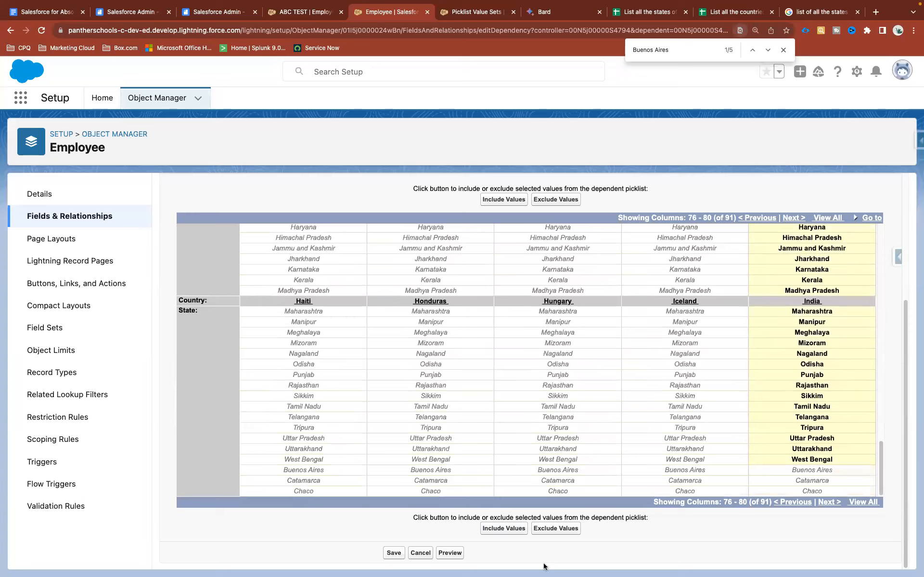
# Preview the dependency and check which State values are offered when Country is India.
pyautogui.click(459, 555)
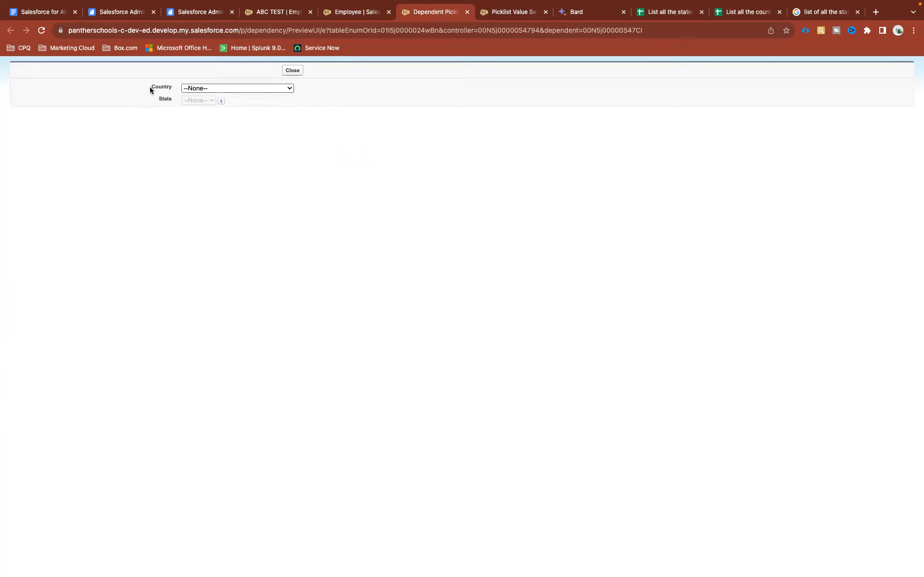
pyautogui.click(162, 88)
pyautogui.click(157, 101)
pyautogui.click(205, 88)
pyautogui.scroll(-10, 205, 88)
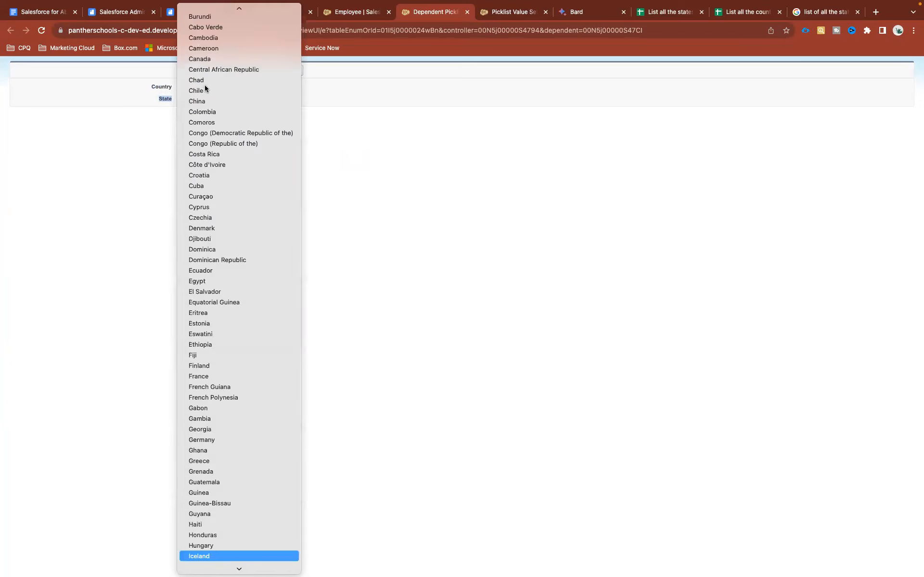
pyautogui.press('Return')
pyautogui.click(270, 164)
pyautogui.doubleClick(162, 100)
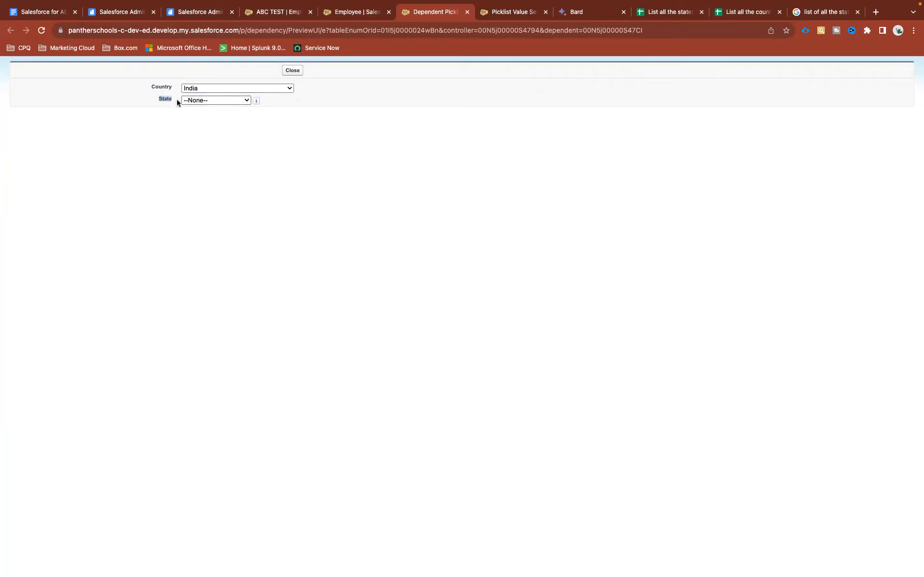
pyautogui.click(204, 101)
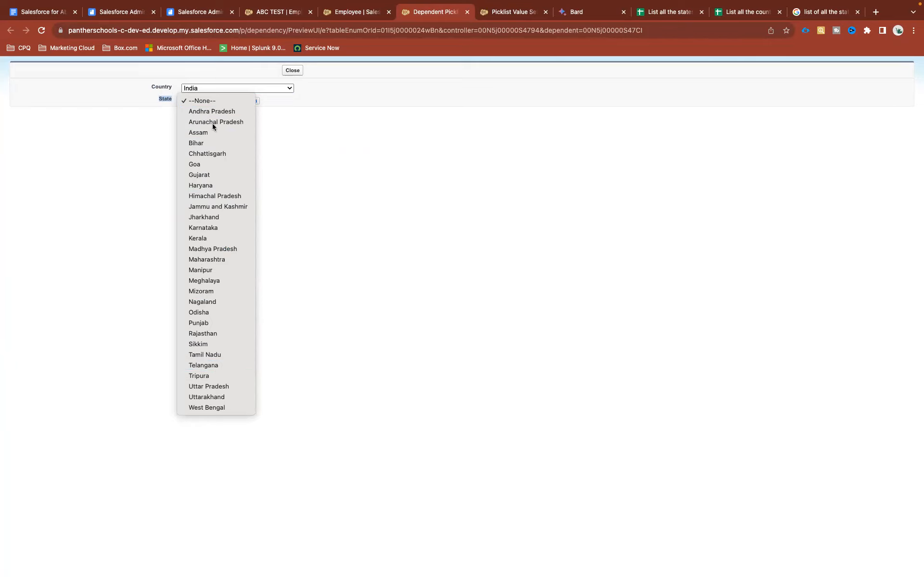
pyautogui.click(307, 140)
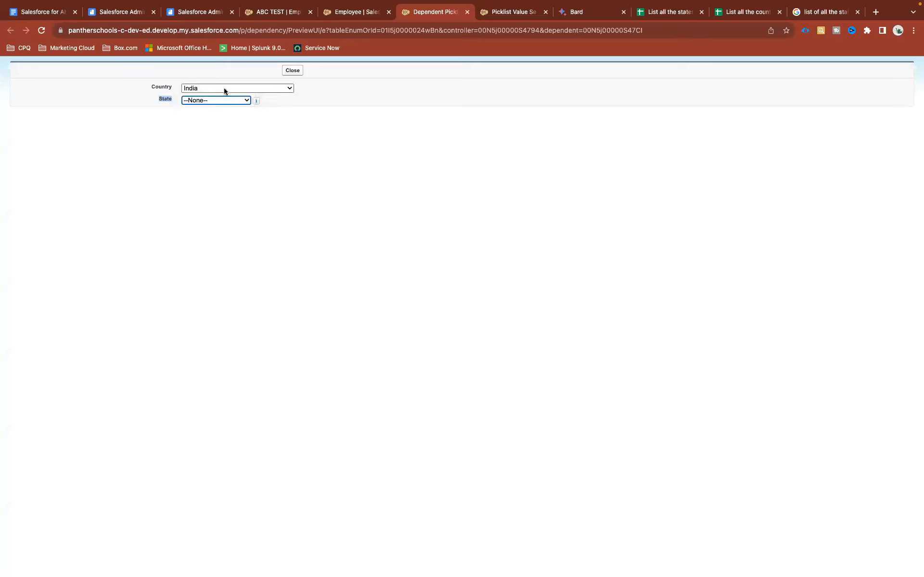
# Check the State values offered for Argentina in the preview, and close the preview.
pyautogui.click(224, 90)
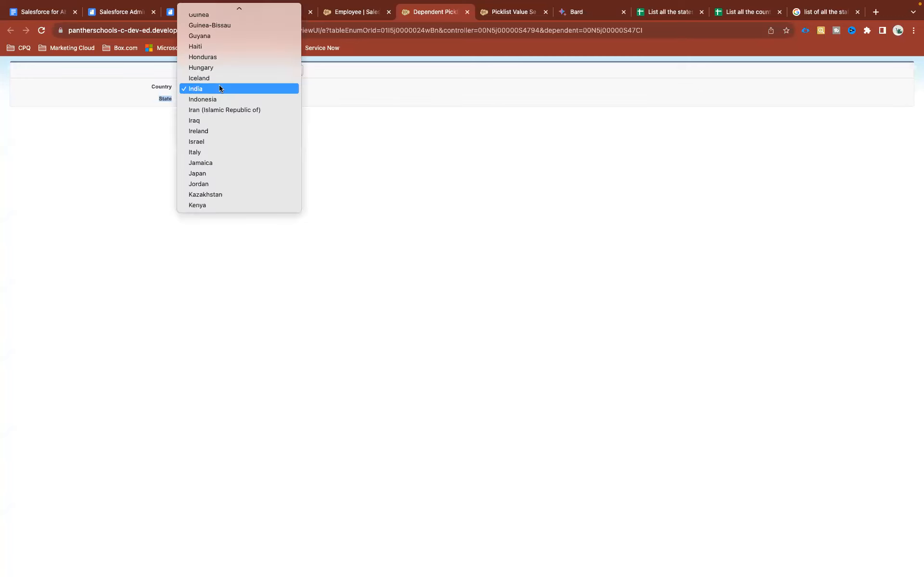
pyautogui.scroll(15, 219, 88)
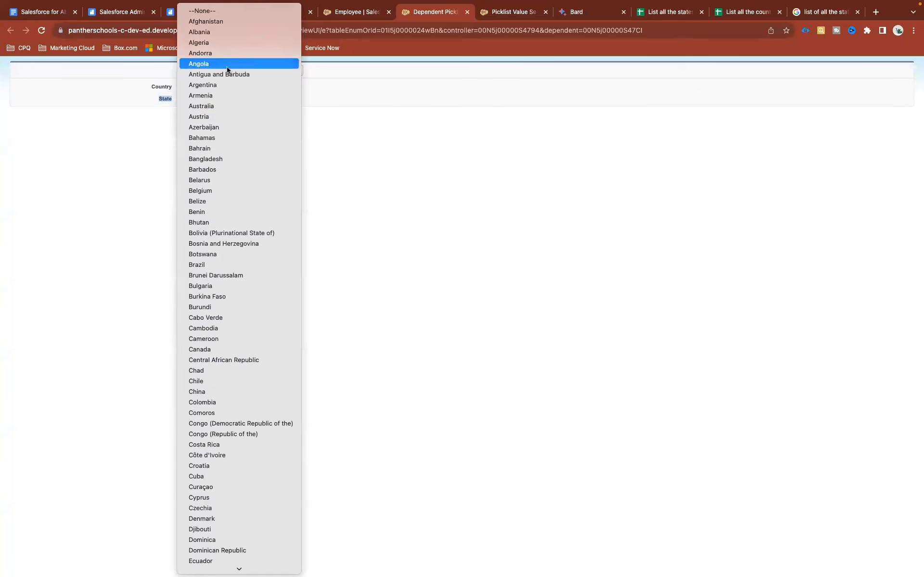
pyautogui.click(226, 84)
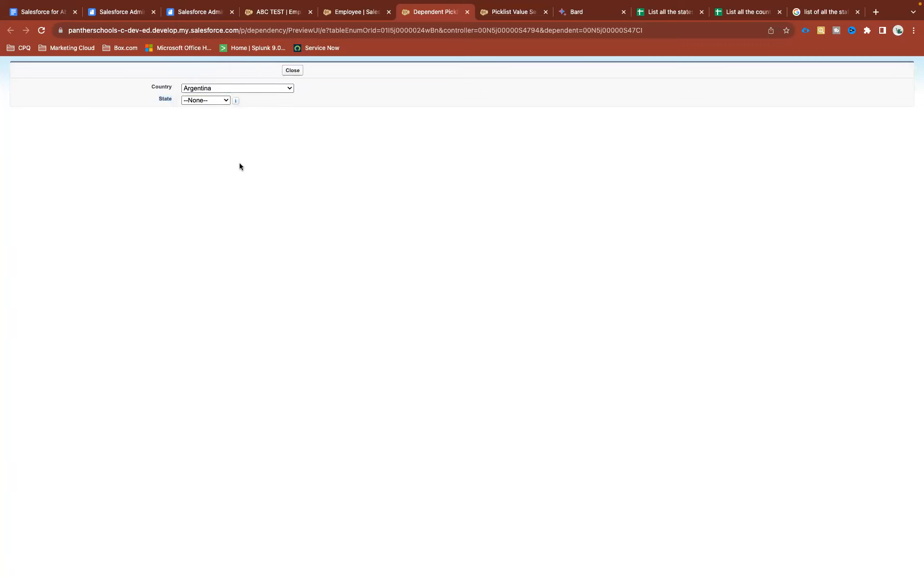
pyautogui.click(207, 99)
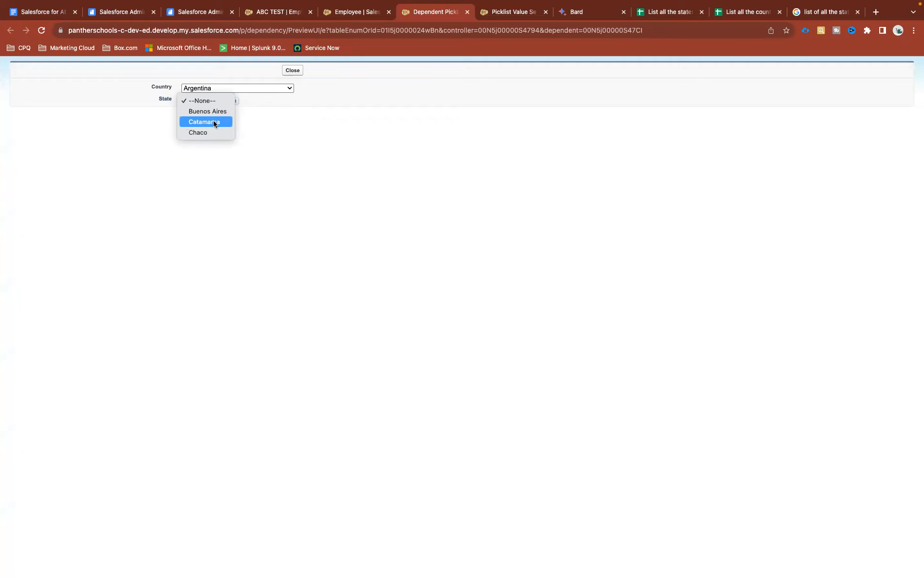
pyautogui.click(319, 167)
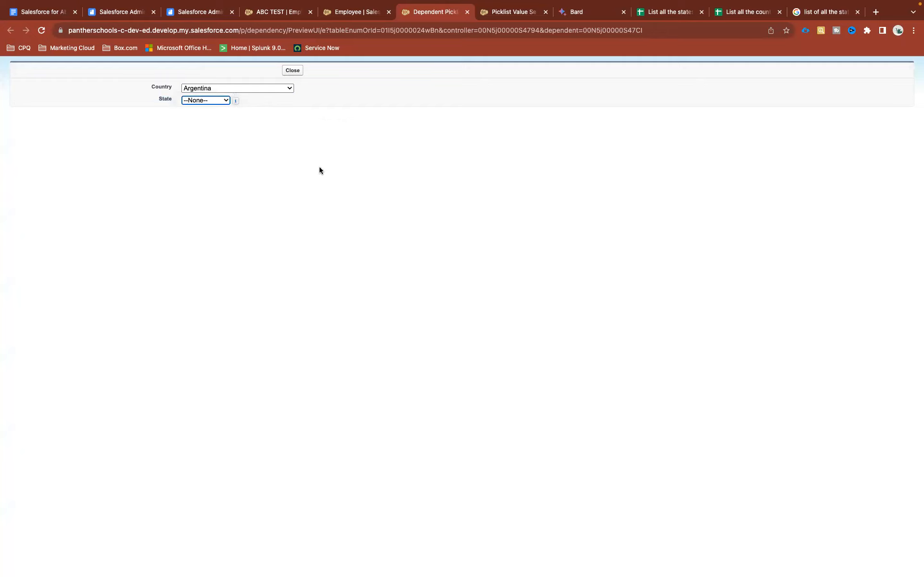
pyautogui.click(293, 71)
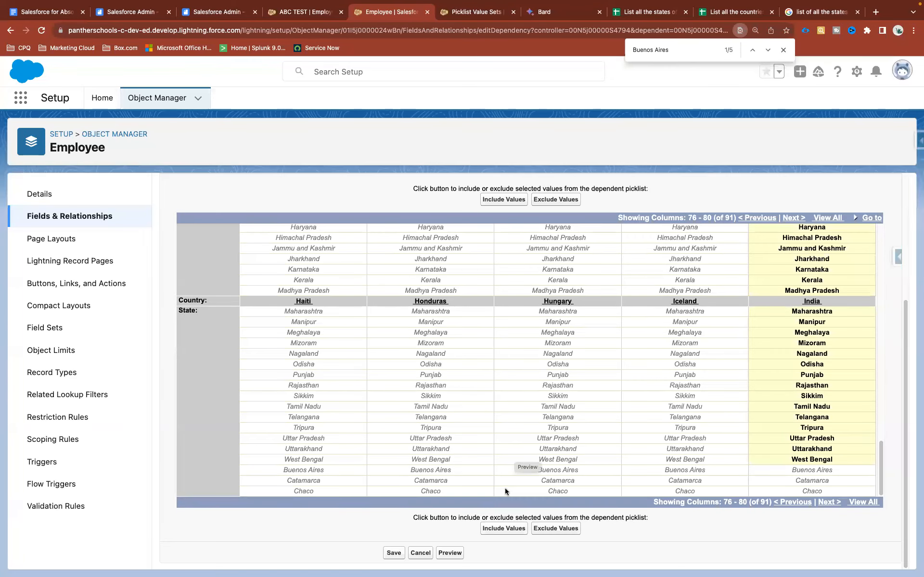
# Save the field dependency despite countries having no states, and switch to the ABC TEST employee record.
pyautogui.click(393, 553)
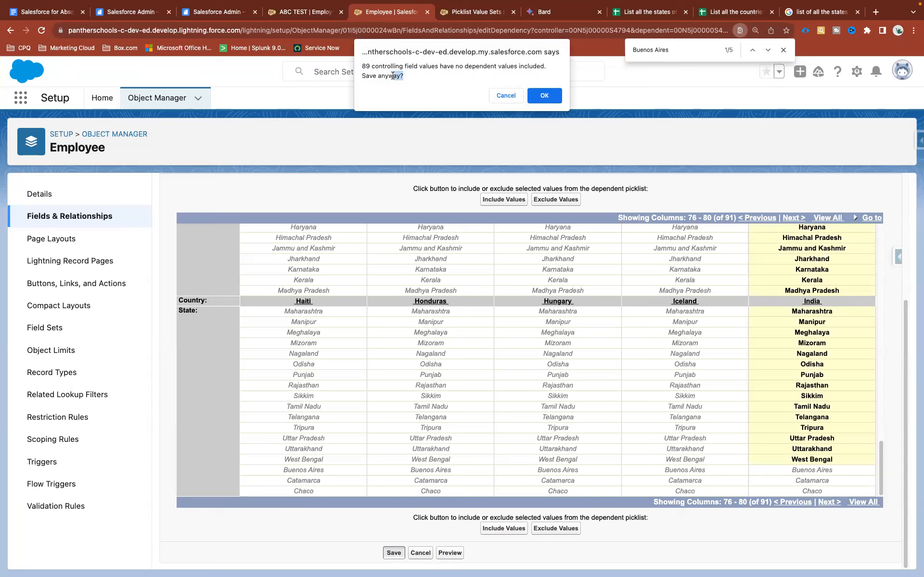
pyautogui.click(540, 97)
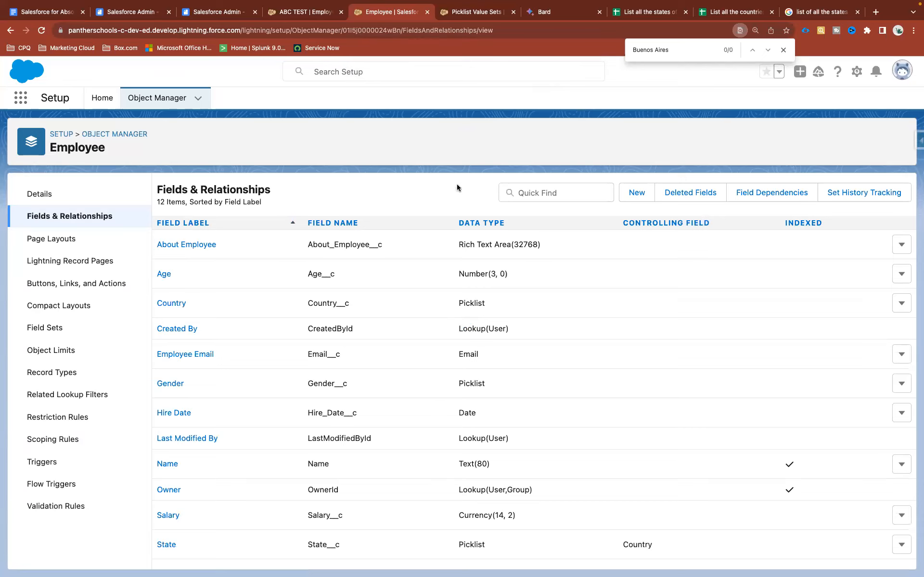
pyautogui.click(303, 12)
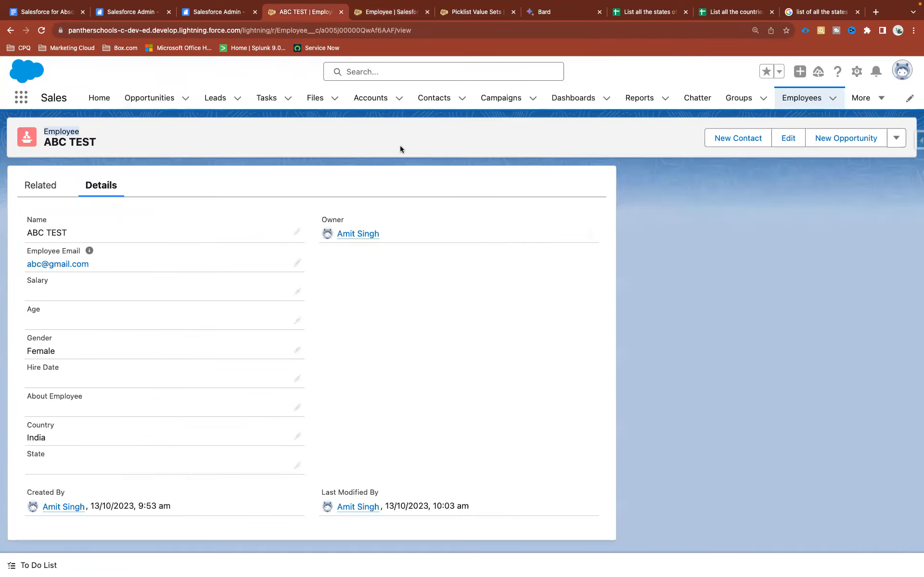
# Reload the ABC TEST employee record and open its State field for inline editing.
pyautogui.rightClick(400, 149)
pyautogui.click(420, 188)
pyautogui.click(297, 466)
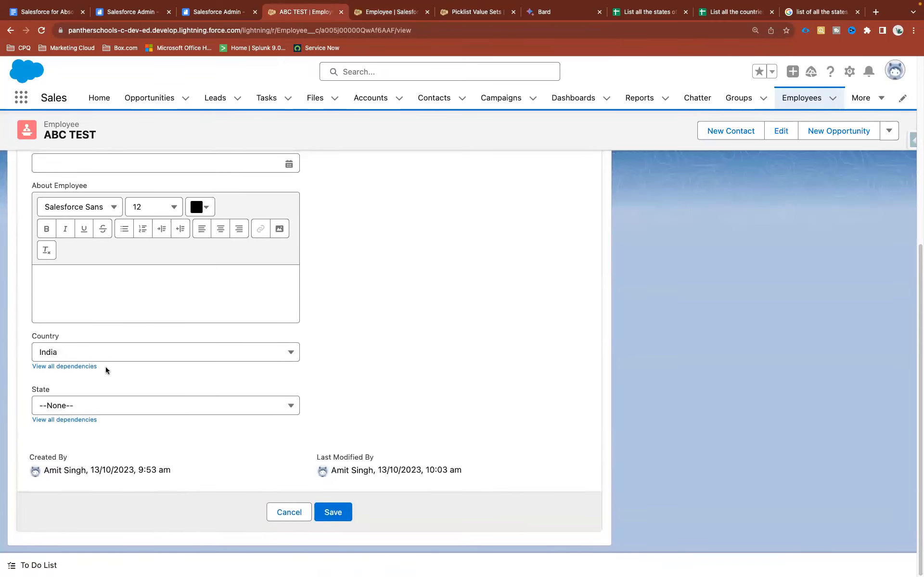
pyautogui.moveTo(49, 376); pyautogui.dragTo(109, 385)
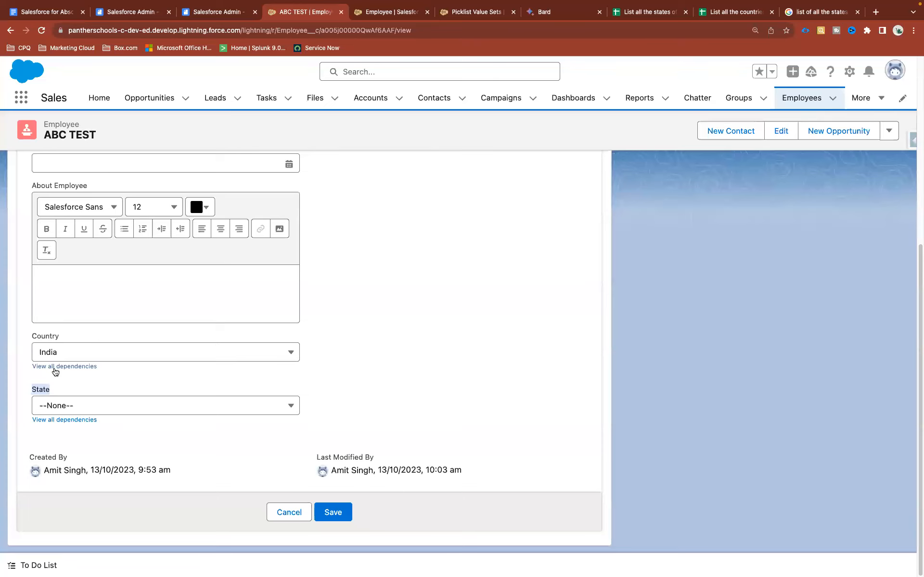
# Use the Country field's dependencies dialog to set State to Sikkim for India, and apply the selection.
pyautogui.click(55, 367)
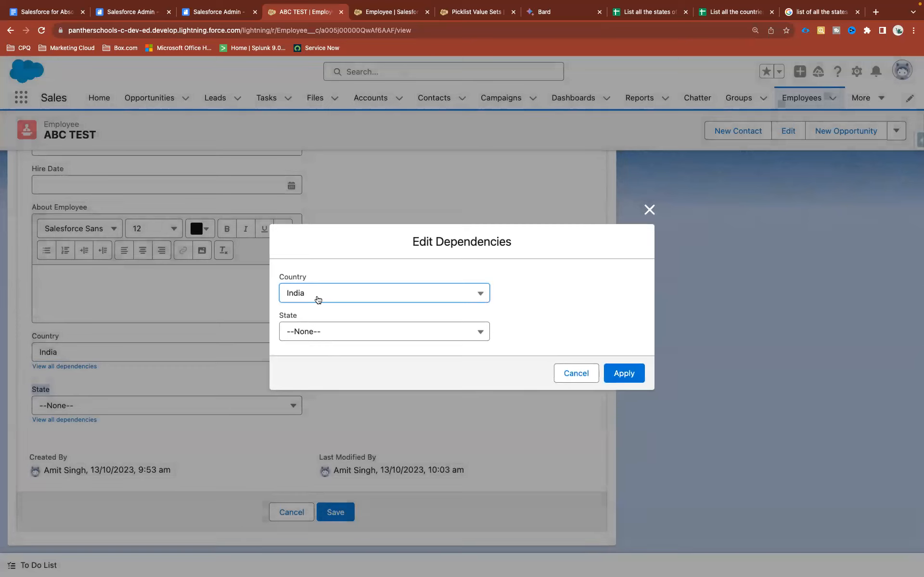
pyautogui.click(332, 333)
pyautogui.scroll(-5, 377, 274)
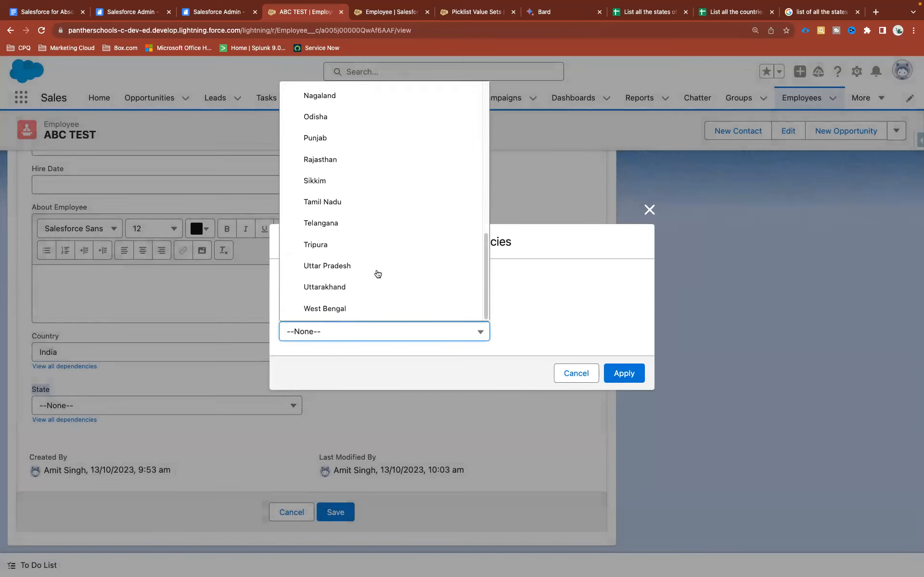
pyautogui.click(340, 189)
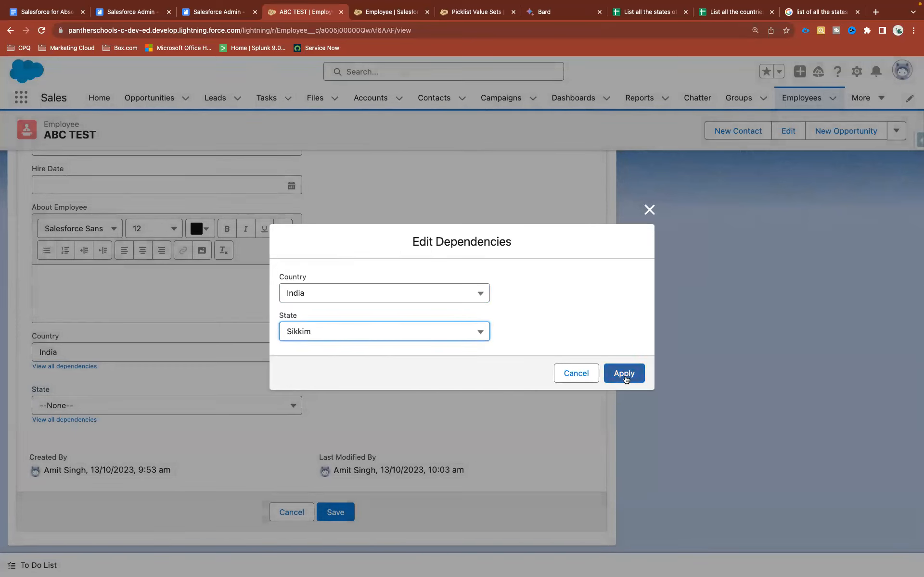
pyautogui.click(625, 376)
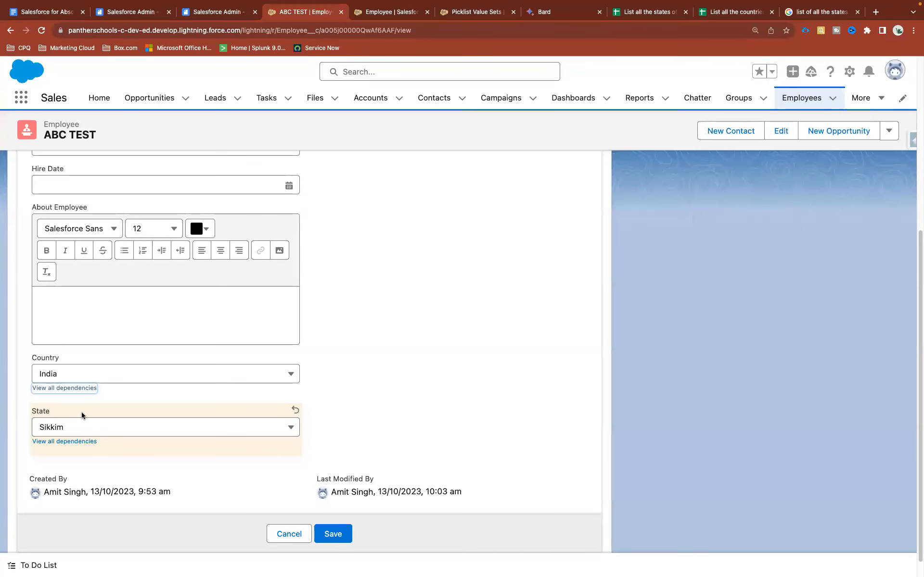
# Change the employee's Country to Argentina and set State to Chaco.
pyautogui.click(106, 380)
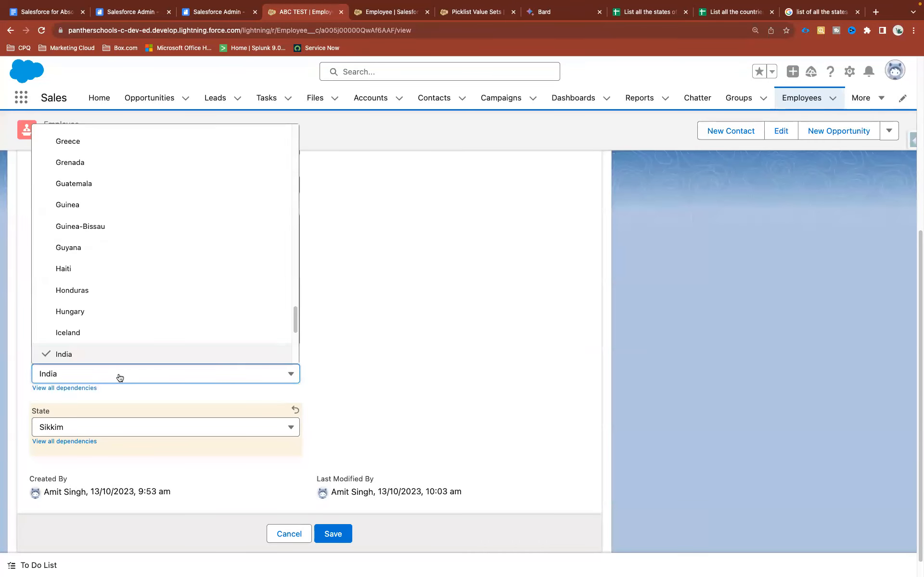
pyautogui.scroll(10, 118, 172)
pyautogui.scroll(8, 118, 172)
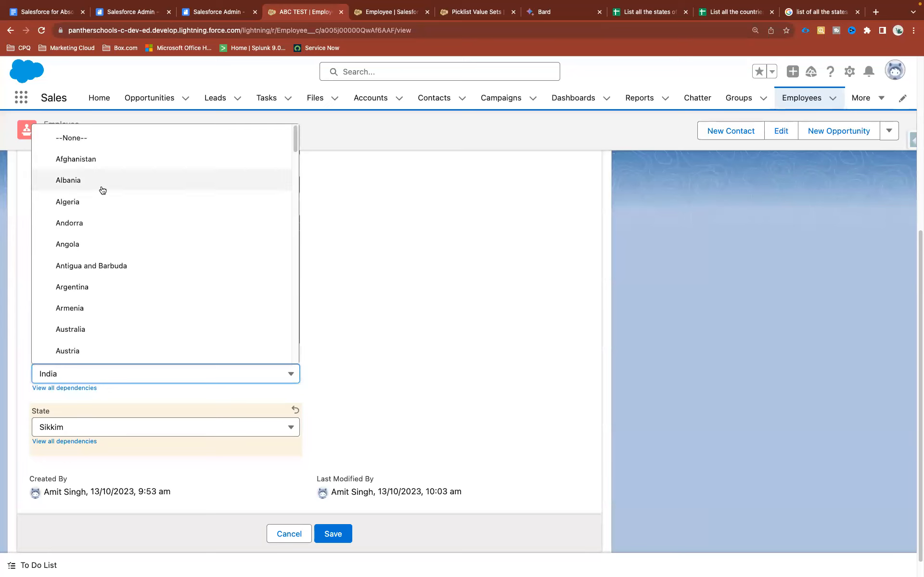
pyautogui.click(83, 289)
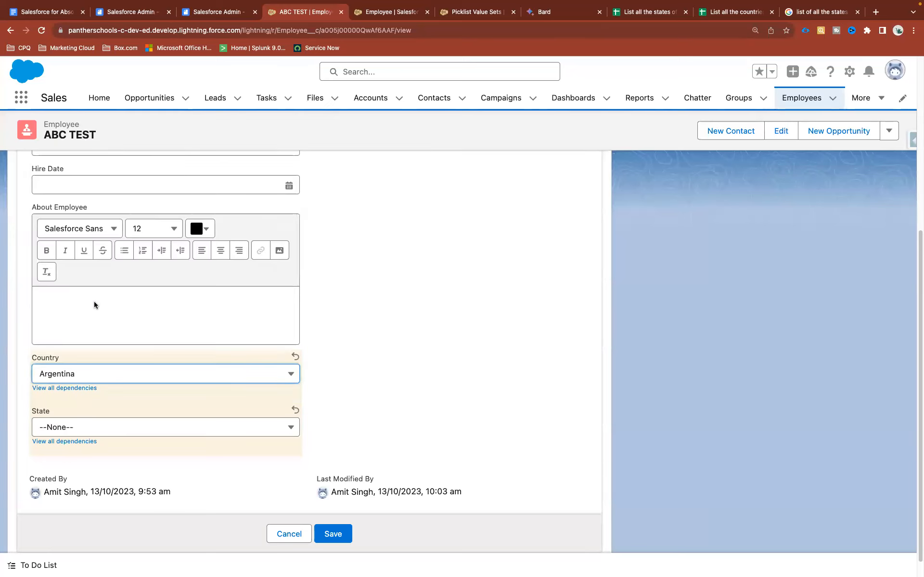
pyautogui.click(122, 427)
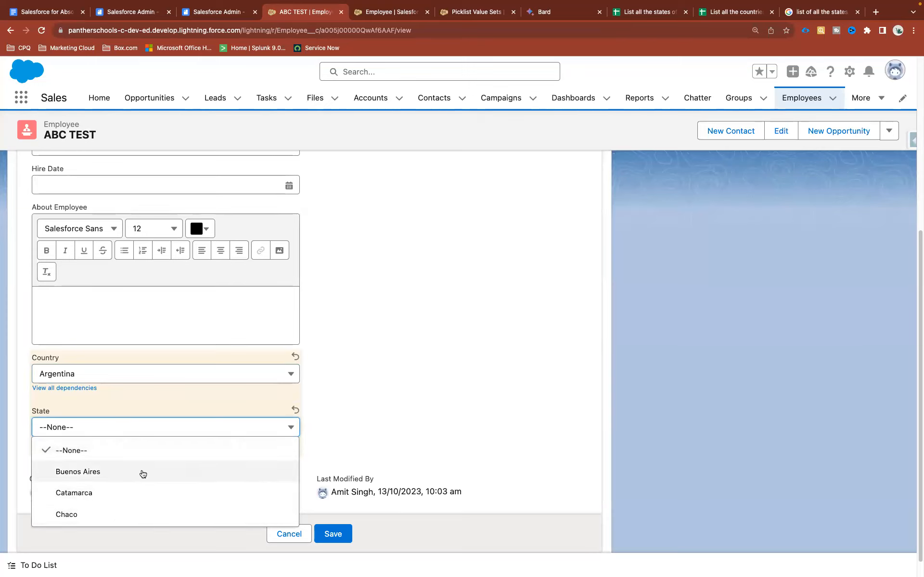
pyautogui.click(96, 513)
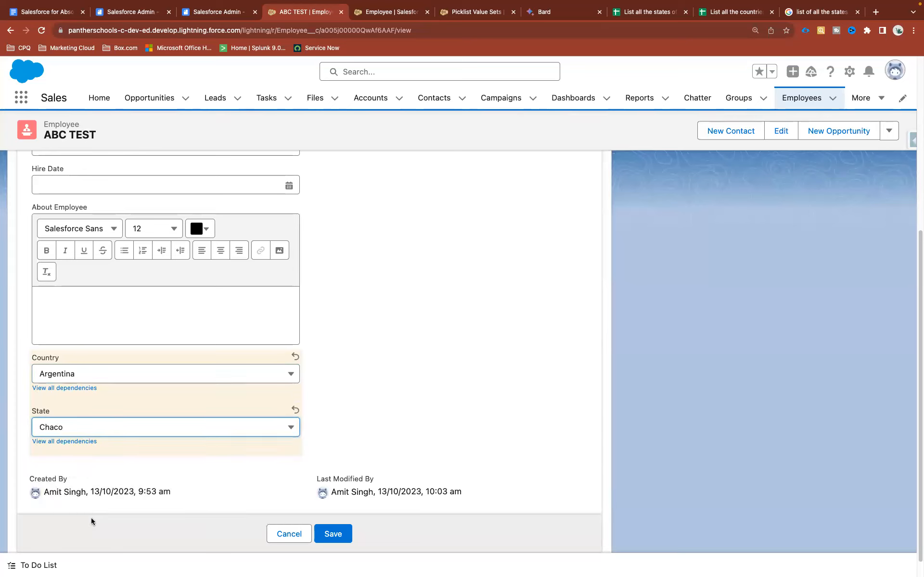
# Set Country to Antigua and Barbuda to check how the State field behaves for a country without states.
pyautogui.click(158, 375)
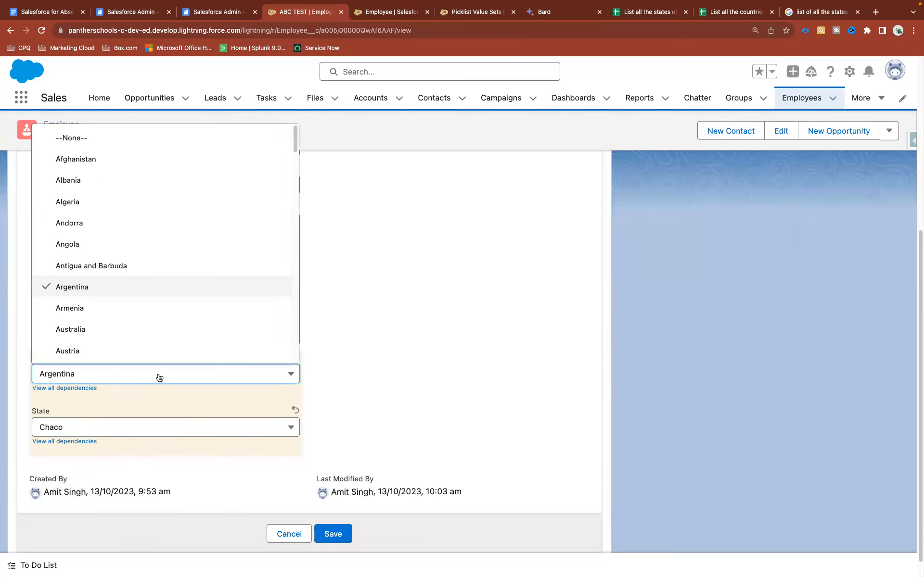
pyautogui.click(92, 272)
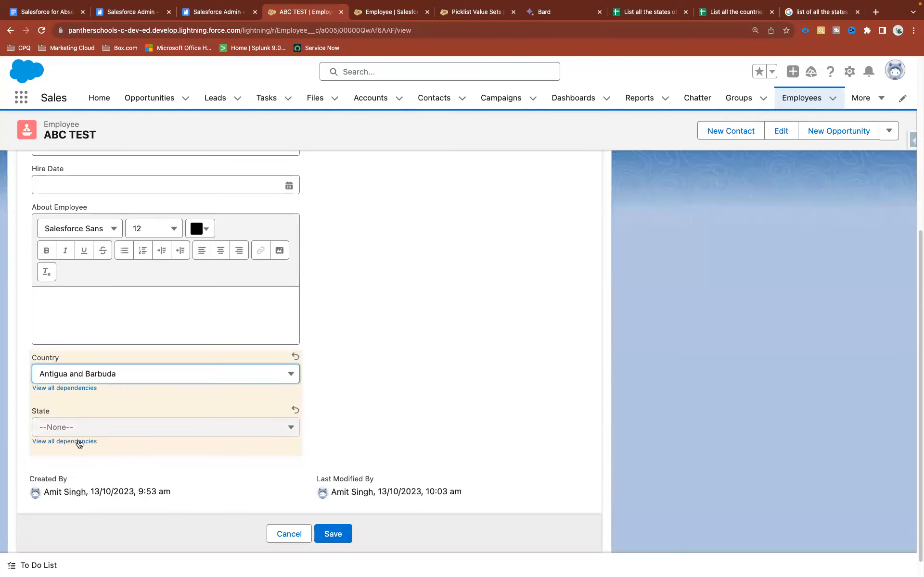
pyautogui.click(106, 408)
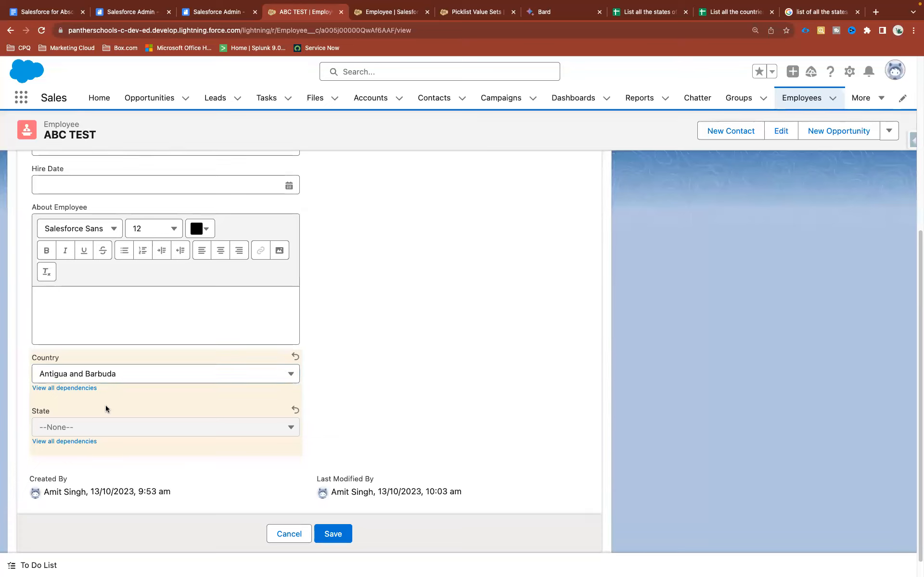
# Set the employee's Country back to India, choose Gujarat as the State, and save the record.
pyautogui.click(87, 371)
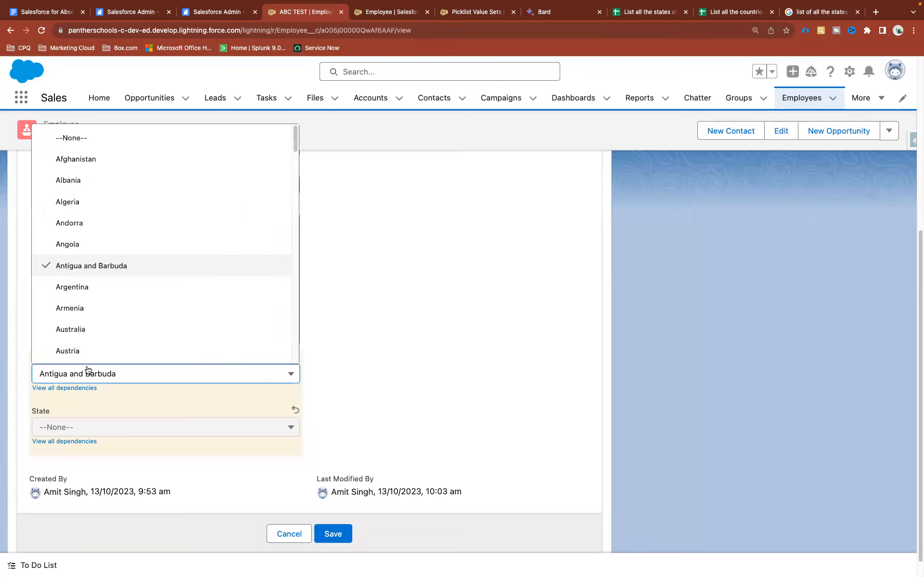
pyautogui.scroll(-20, 117, 301)
pyautogui.scroll(-3, 121, 296)
pyautogui.click(119, 304)
pyautogui.click(84, 427)
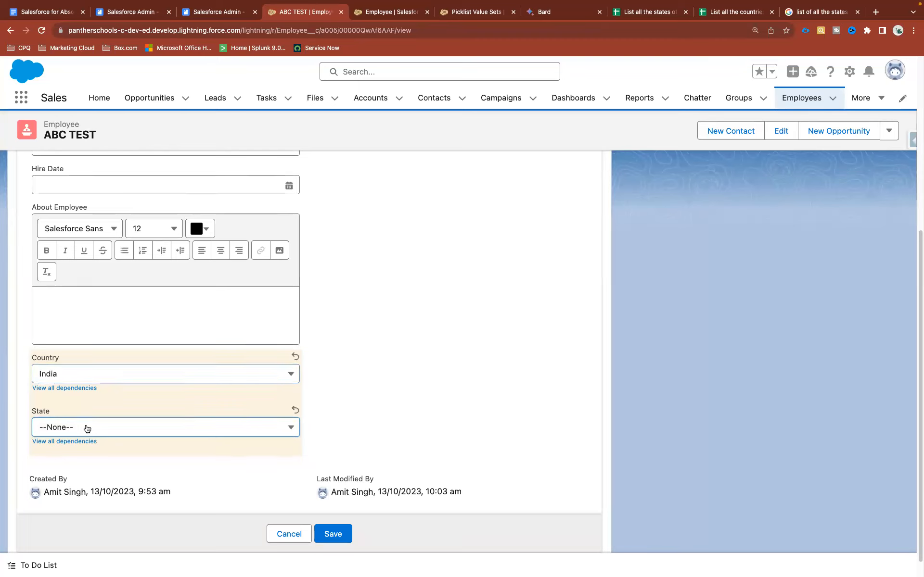
pyautogui.click(103, 339)
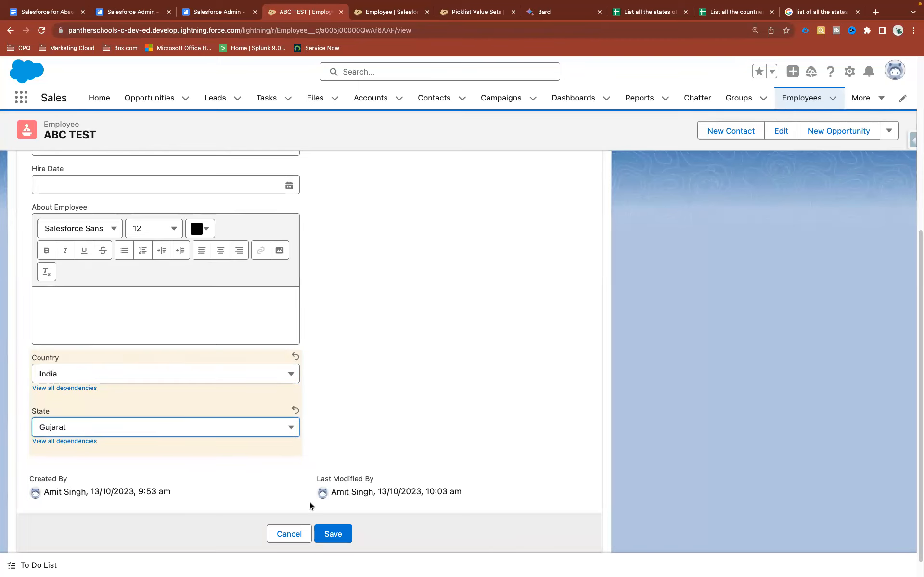
pyautogui.click(329, 531)
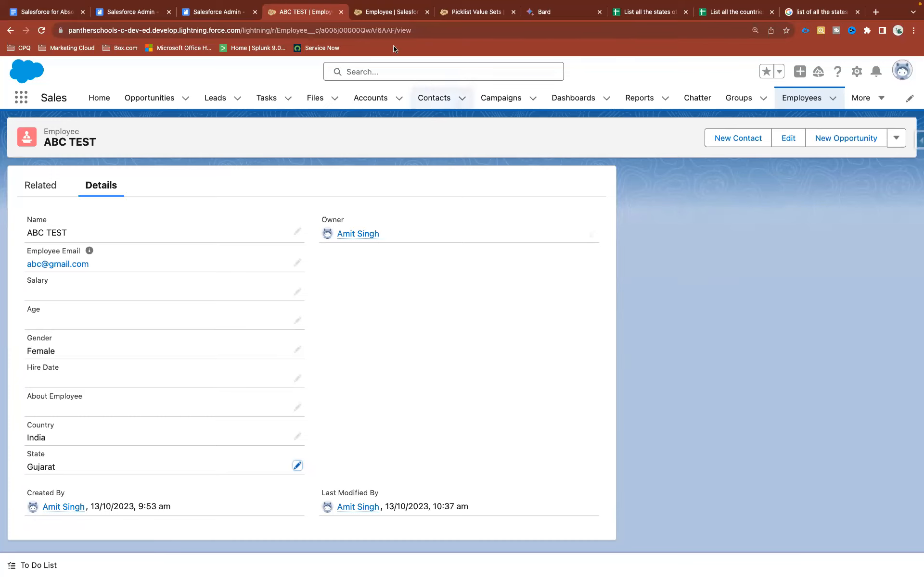
# Switch to the Salesforce Admin notes in Quip and review the field types listed under Controlling Field and Dependent Field.
pyautogui.press('super+f')
pyautogui.click(362, 15)
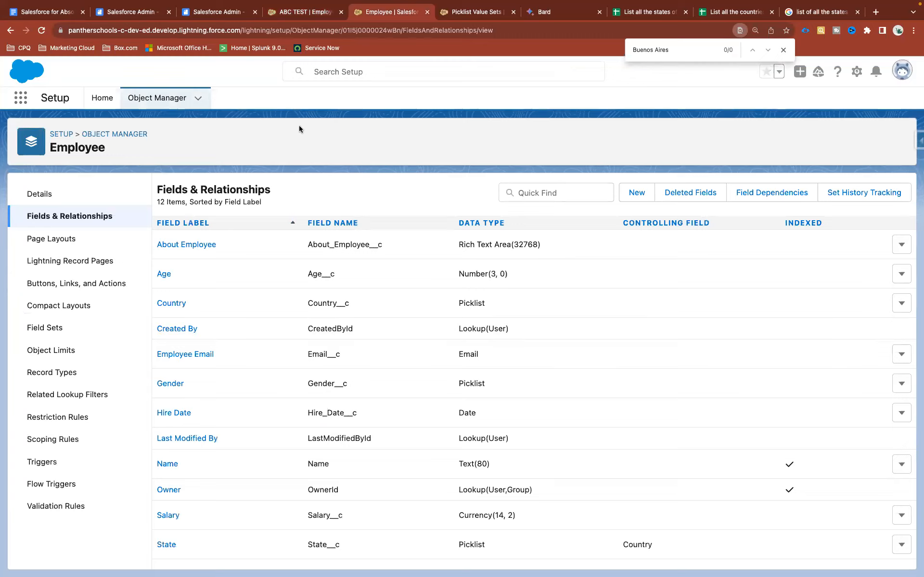
pyautogui.click(136, 16)
pyautogui.moveTo(336, 344); pyautogui.dragTo(262, 345)
pyautogui.moveTo(340, 280); pyautogui.dragTo(266, 279)
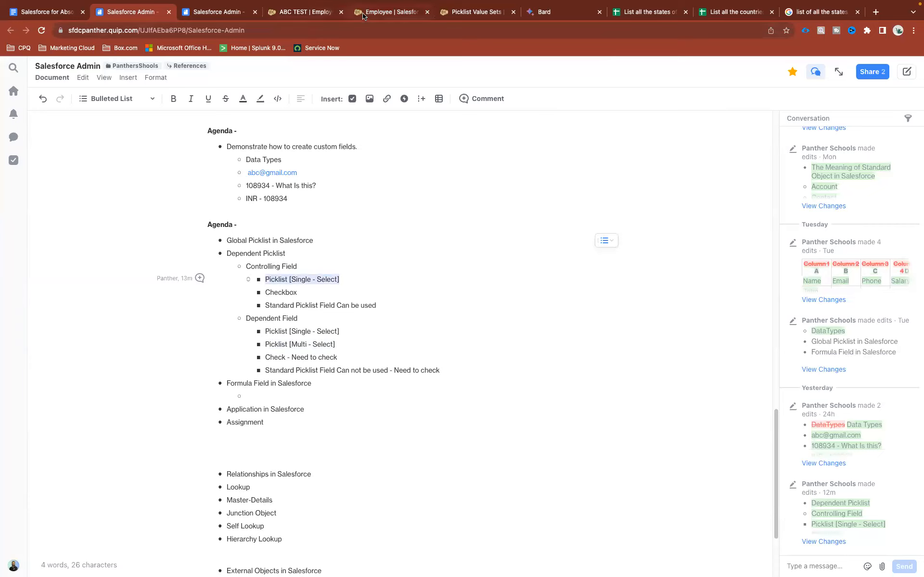
pyautogui.click(329, 294)
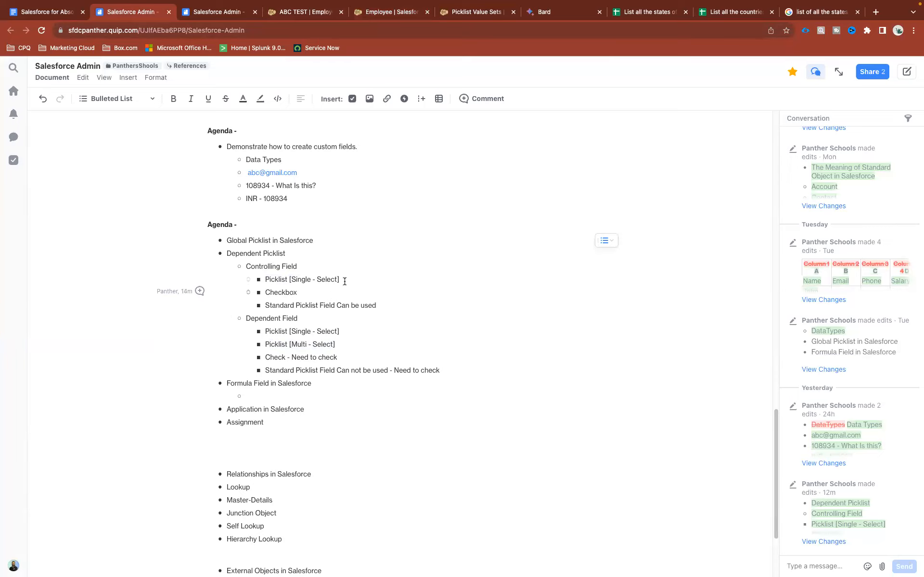
pyautogui.moveTo(298, 292); pyautogui.dragTo(268, 292)
# Change "Check" to "Checkbox" under Dependent Field in the notes, and reword the "Dependent Picklist" agenda item as "Dependent Fields".
pyautogui.click(286, 357)
pyautogui.write('n')
pyautogui.press('BackSpace')
pyautogui.write('box')
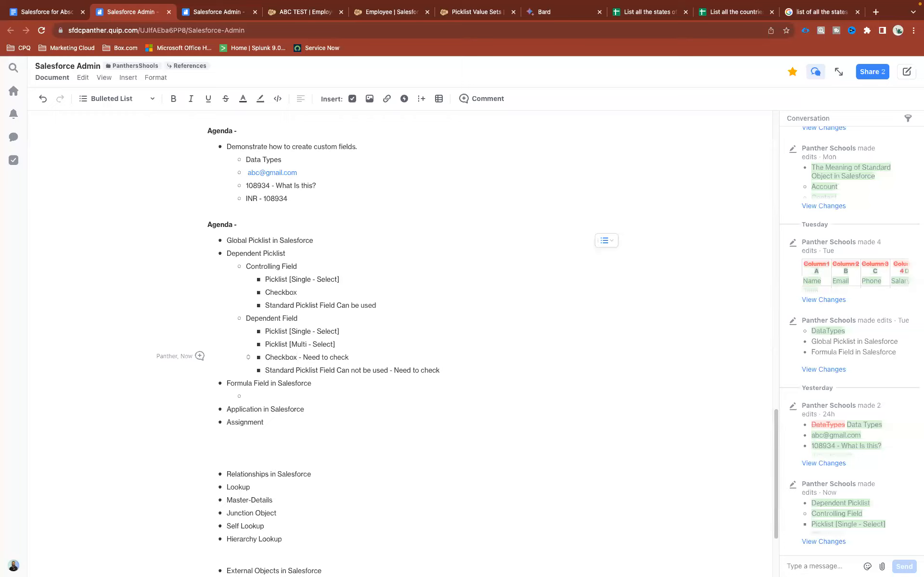
pyautogui.doubleClick(269, 254)
pyautogui.write('Fields')
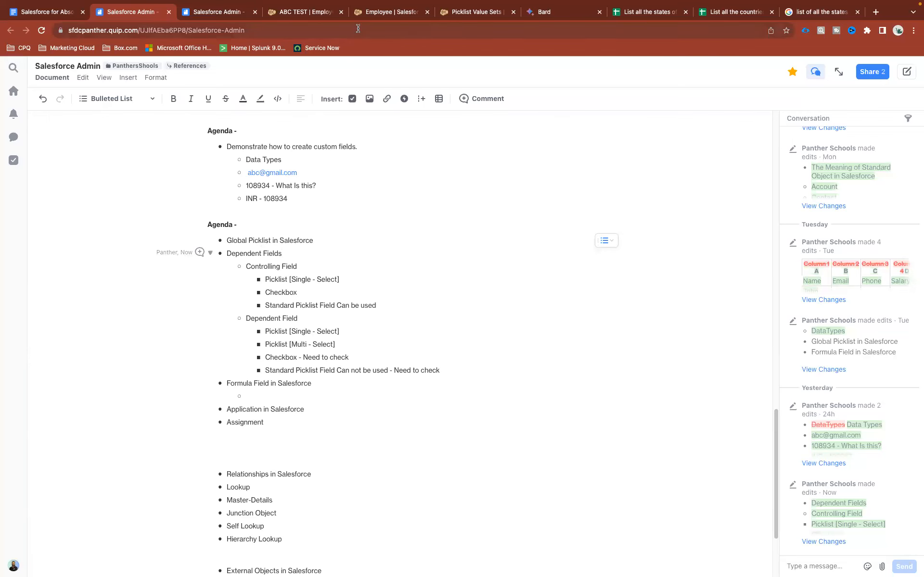
# Switch to the Employee object setup in Salesforce and start a new custom field of type Picklist (Multi-Select).
pyautogui.click(380, 12)
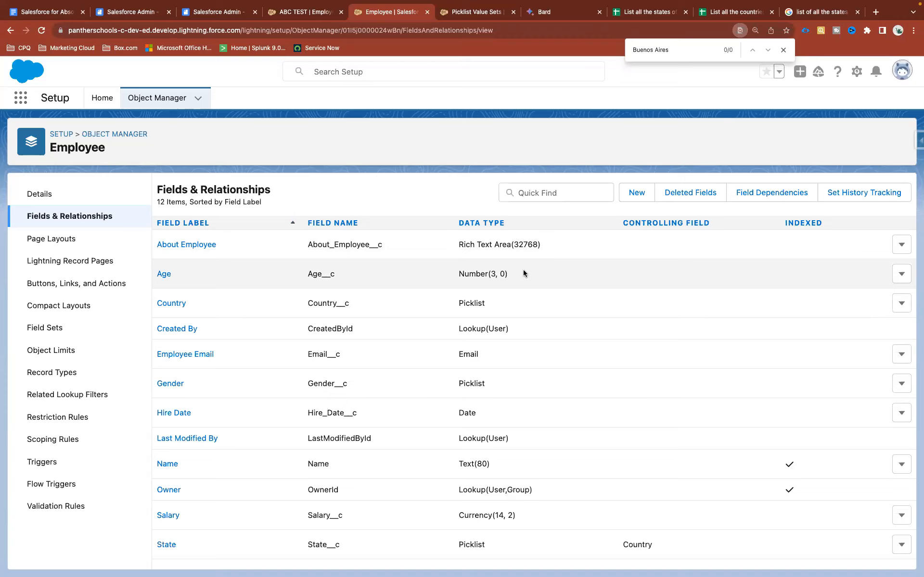
pyautogui.click(637, 194)
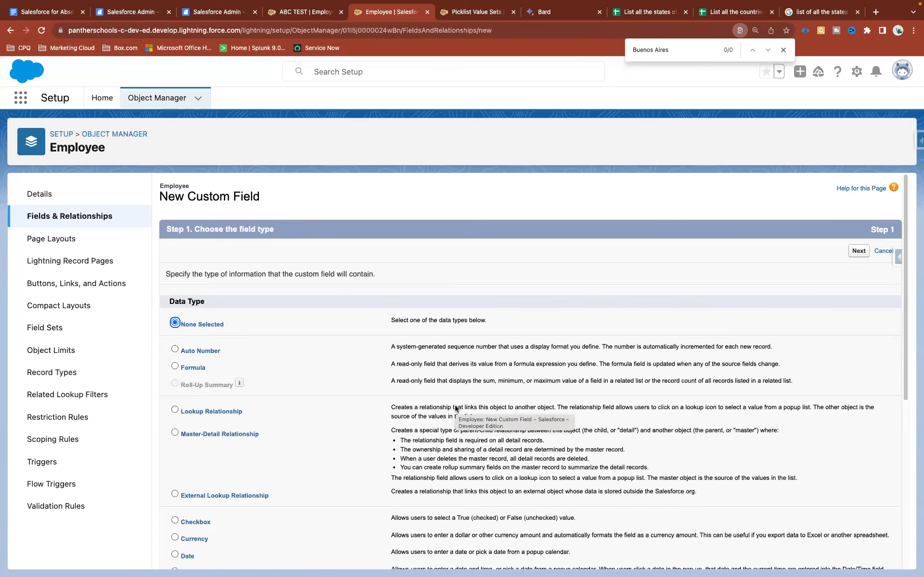
pyautogui.scroll(-10, 455, 409)
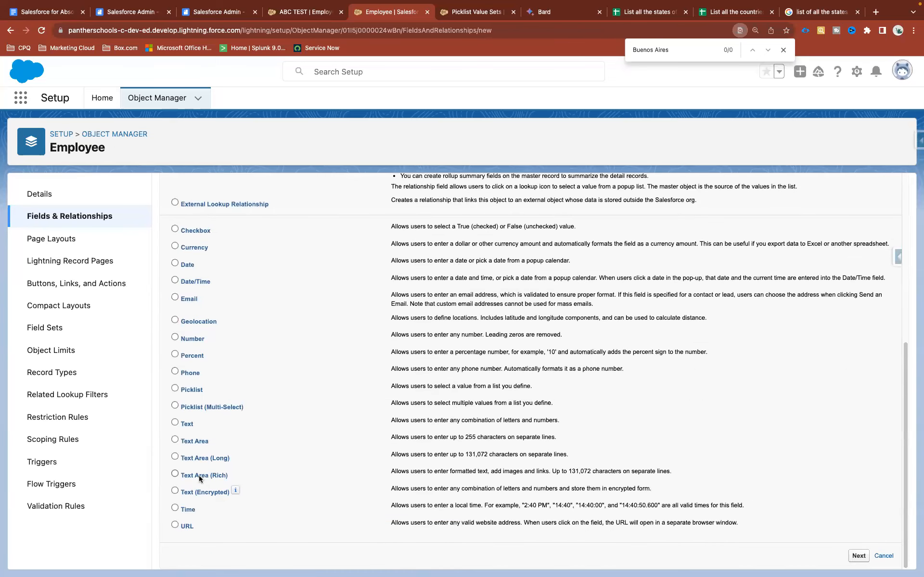
pyautogui.click(188, 407)
pyautogui.click(858, 556)
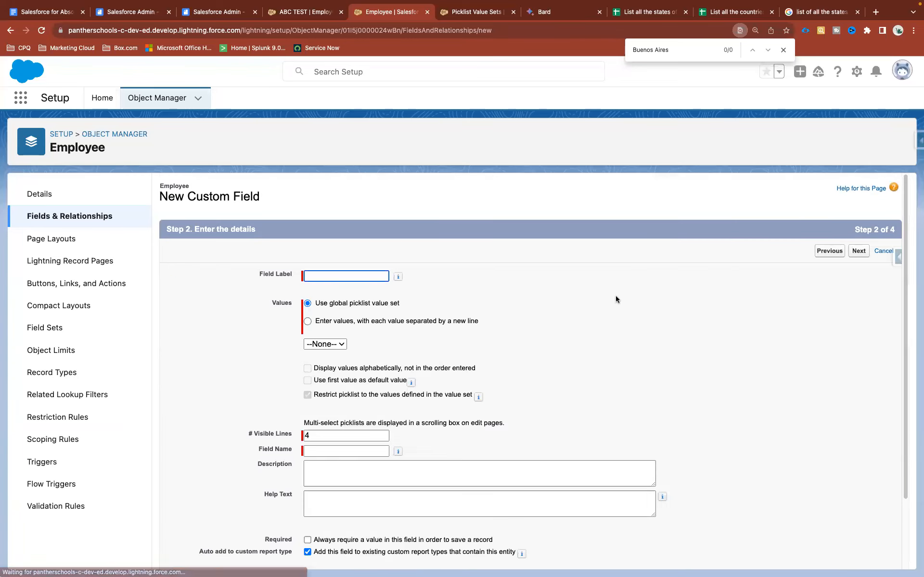
pyautogui.click(816, 254)
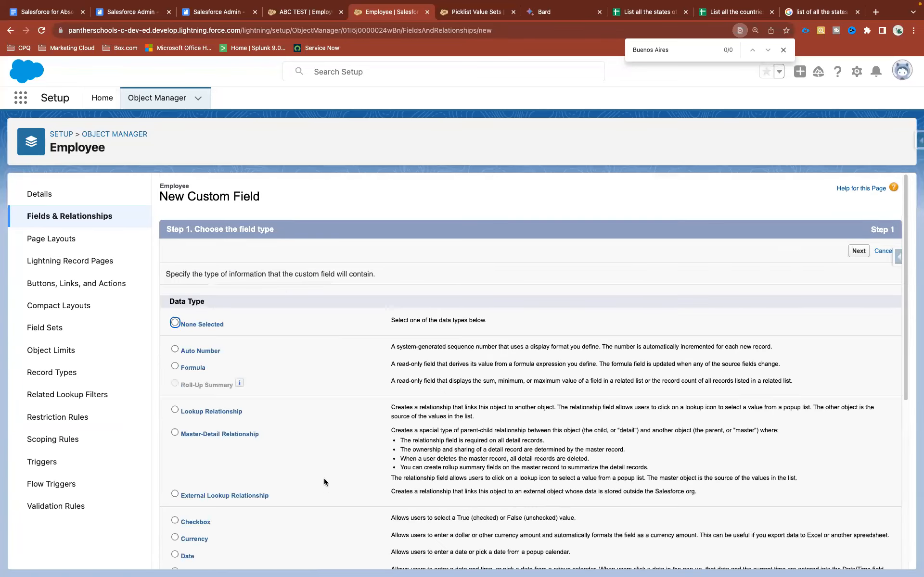
pyautogui.scroll(-6, 320, 447)
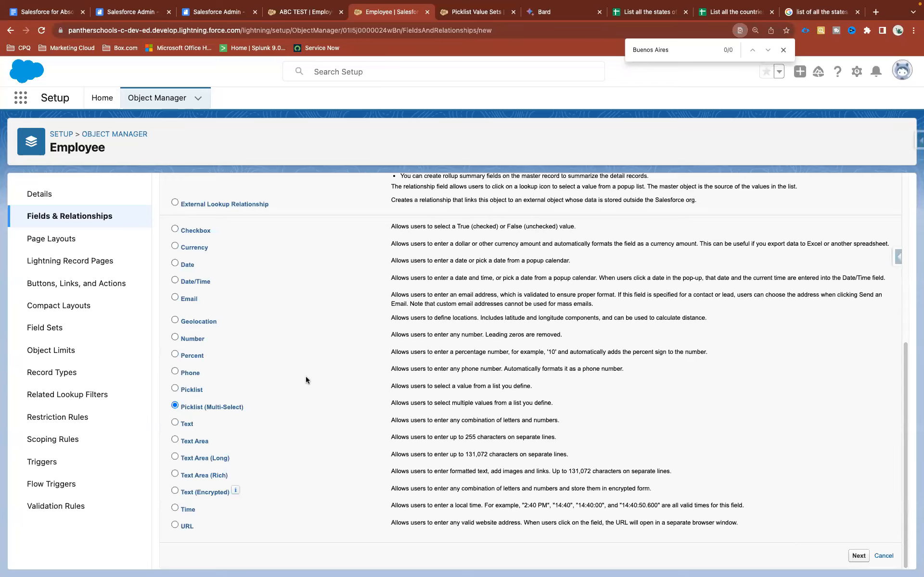
pyautogui.click(858, 556)
# Label the new field Skills and choose to enter its own values instead of using a global picklist value set.
pyautogui.write('Skills')
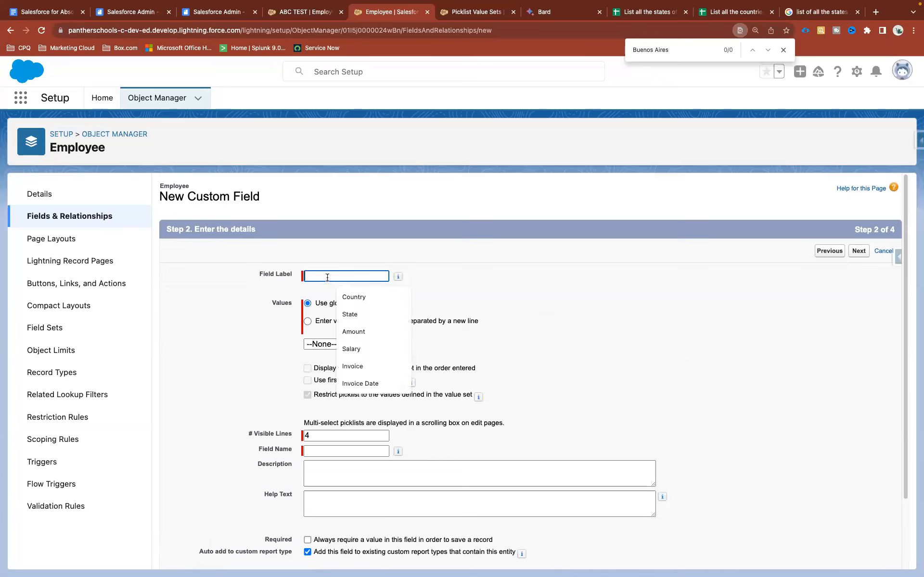
pyautogui.click(345, 256)
pyautogui.moveTo(333, 276); pyautogui.dragTo(240, 277)
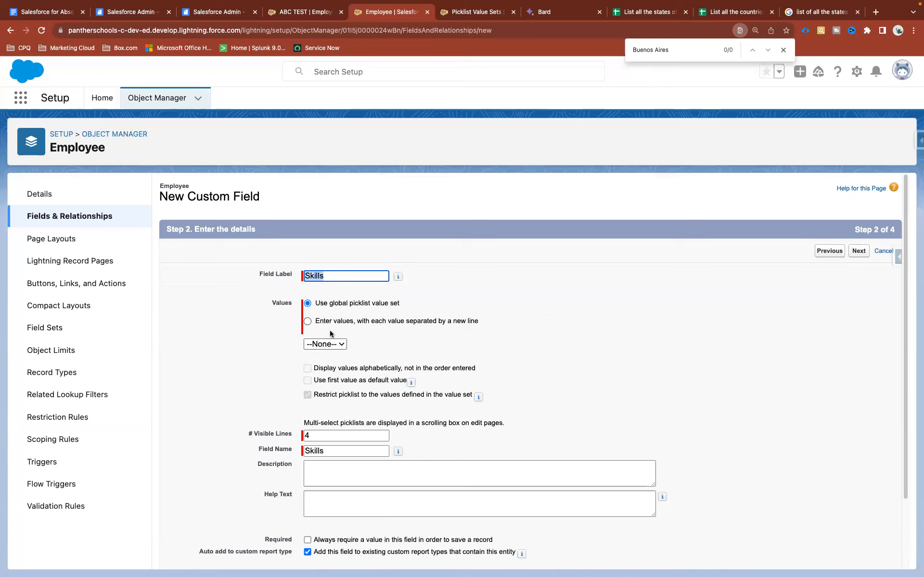
pyautogui.moveTo(316, 304); pyautogui.dragTo(403, 304)
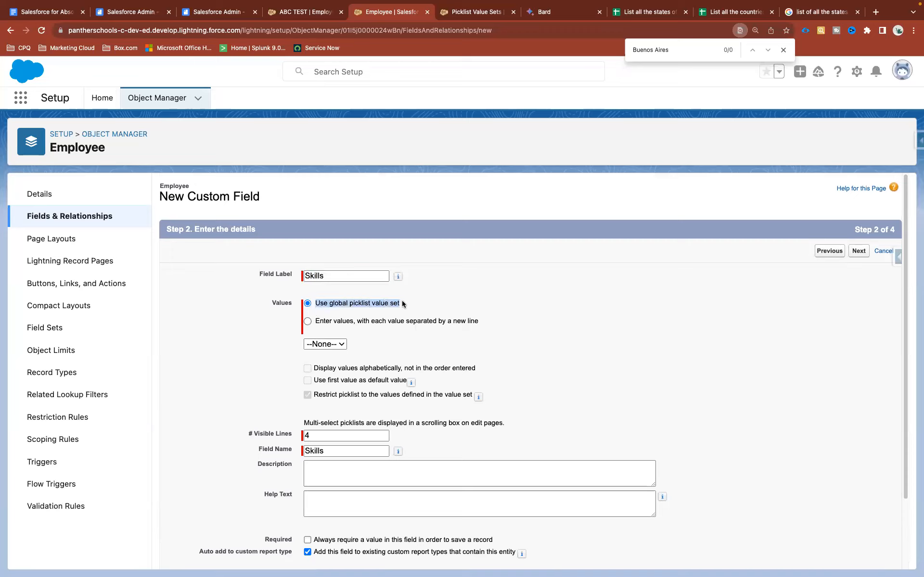
pyautogui.click(334, 322)
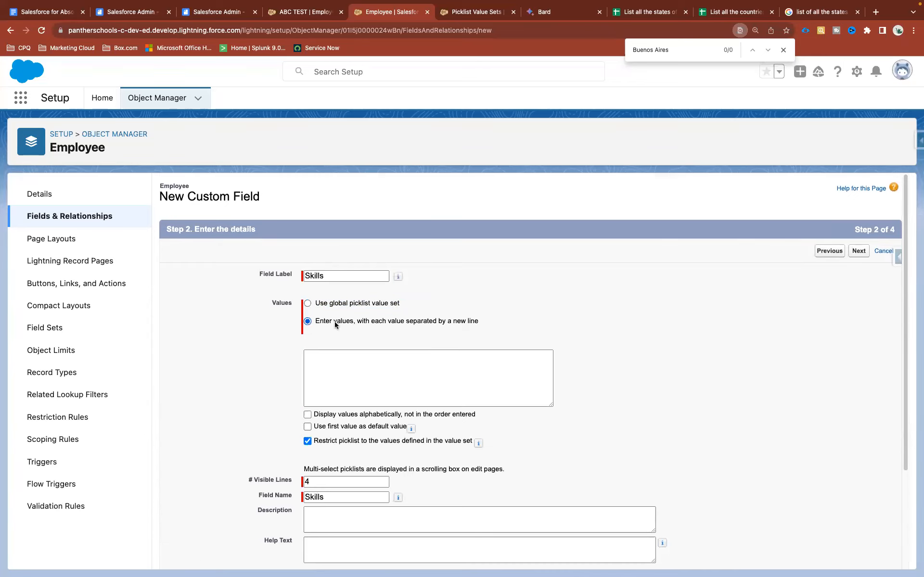
# Enter Salesforce Admin, Salesforce Developer, Marketing Cloud and Integration as separate values of the Skills picklist.
pyautogui.click(324, 363)
pyautogui.write('Salesforce Admin')
pyautogui.press('Return')
pyautogui.write('Salesforce Developer')
pyautogui.press('Return')
pyautogui.write('Marketing Cloud')
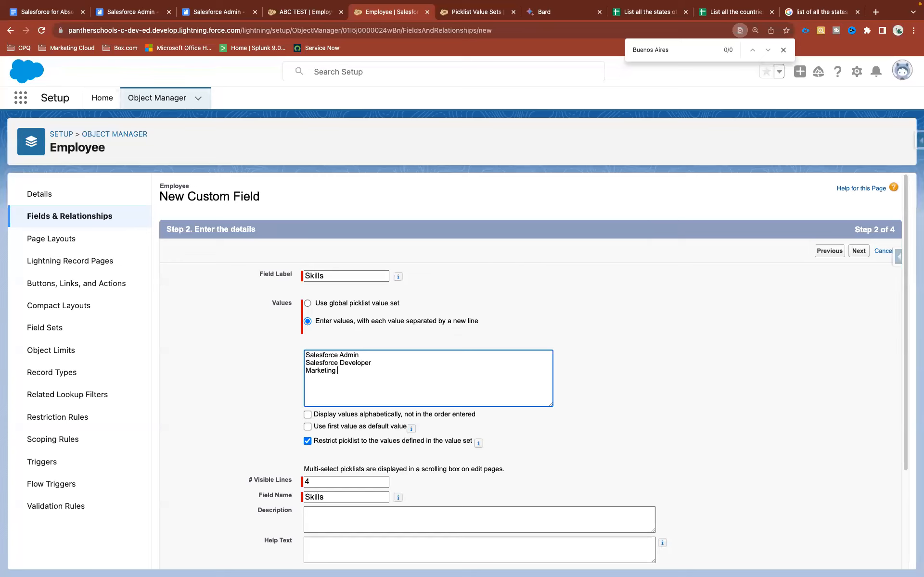
pyautogui.press('Return')
pyautogui.write('nte')
pyautogui.press('BackSpace')
pyautogui.press('BackSpace')
pyautogui.press('BackSpace')
pyautogui.press('BackSpace')
pyautogui.write('Integration')
pyautogui.press('Return')
# Add LWC, Aura, Experience Cloud and Health Cloud as separate values of the Skills picklist.
pyautogui.write('LWC ')
pyautogui.write('Aura ')
pyautogui.write('Expero')
pyautogui.press('BackSpace')
pyautogui.write('iuenc')
pyautogui.press('BackSpace')
pyautogui.press('BackSpace')
pyautogui.press('BackSpace')
pyautogui.write('ence Cloud')
pyautogui.press('Return')
pyautogui.write('Health Cloud')
pyautogui.press('Return')
# Add Field Service Lighning, MuleSoft, Slack and Jira on separate lines of the Skills value list.
pyautogui.write('Fie')
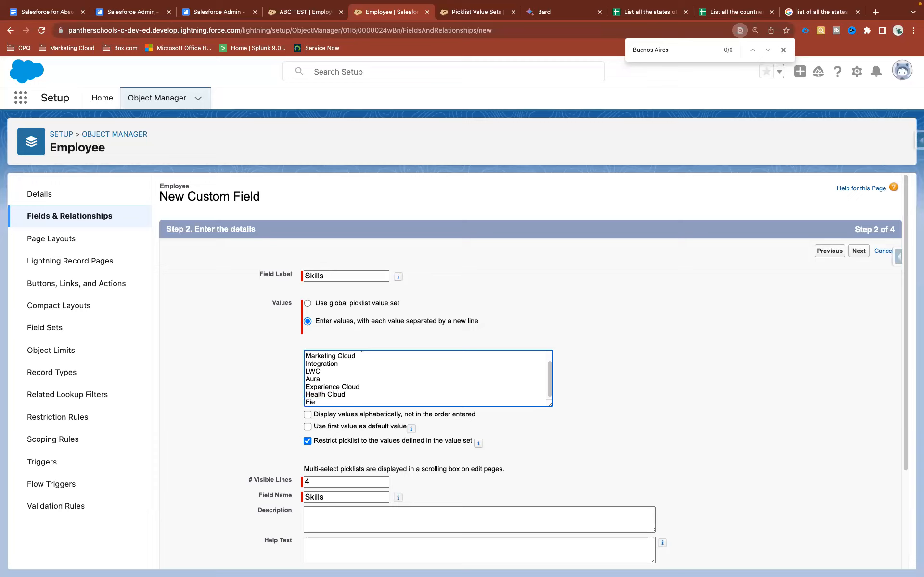
pyautogui.write('ld Service Lightning')
pyautogui.press('Return')
pyautogui.write('MuleSoft')
pyautogui.press('Return')
pyautogui.write('Slack')
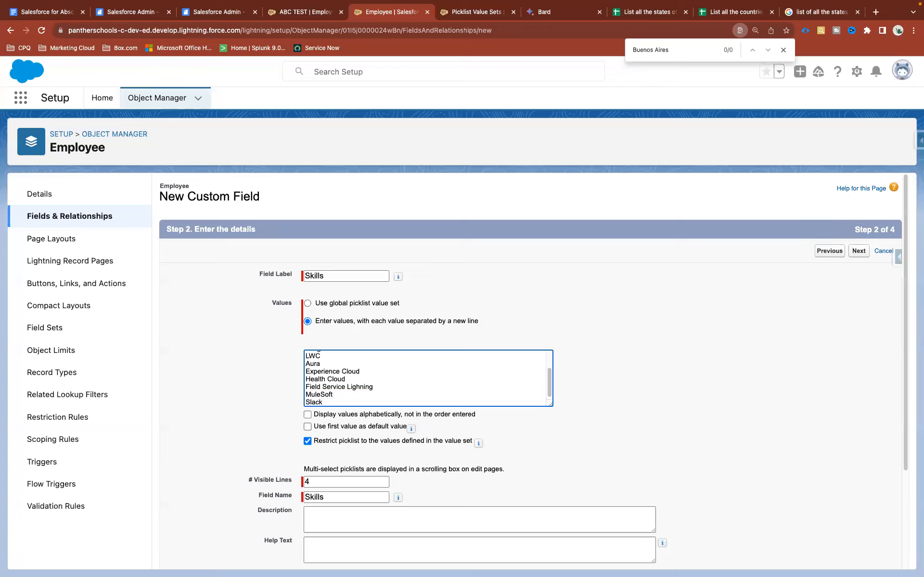
pyautogui.press('Return')
pyautogui.write('Jira')
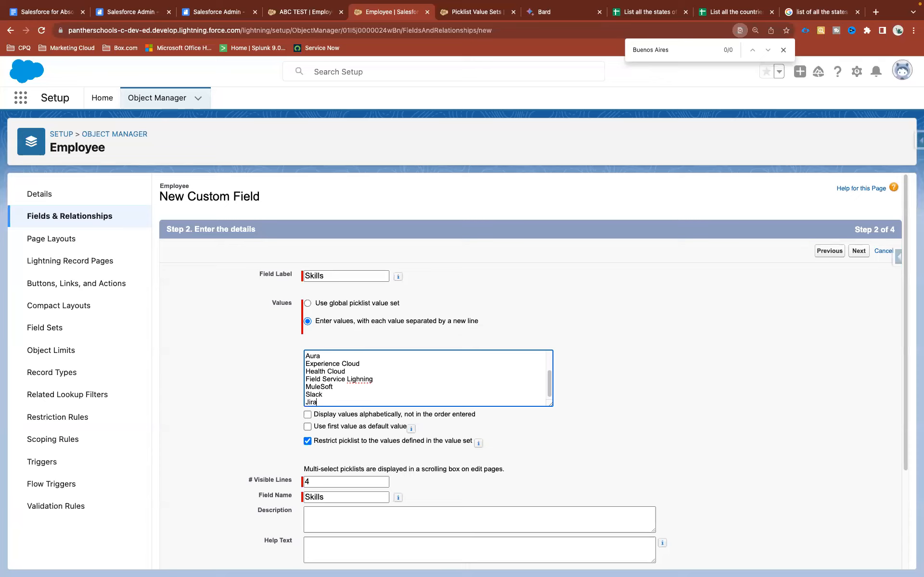
pyautogui.press('Return')
# Add Java, DevOps and DevSecOps as further values of the Skills picklist, one per line.
pyautogui.write('Java')
pyautogui.press('Return')
pyautogui.write('Dev')
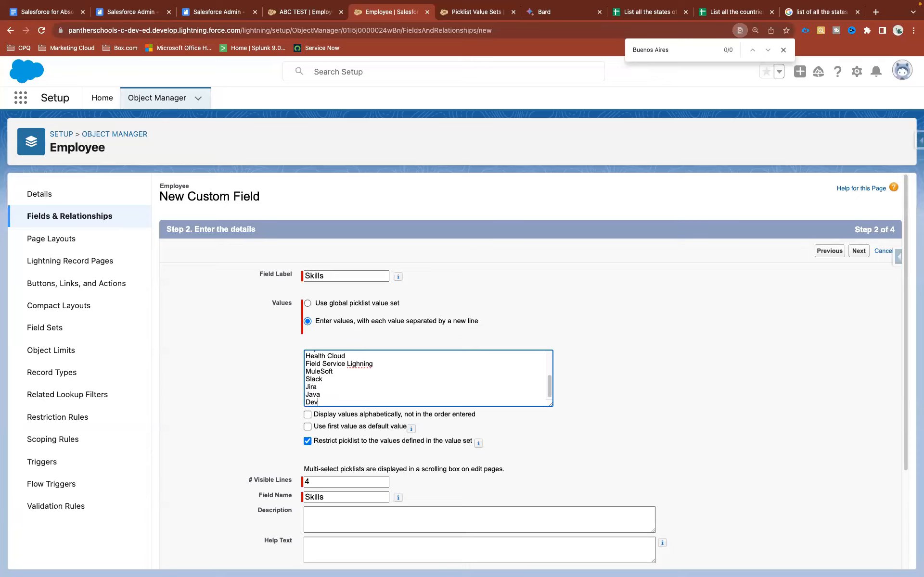
pyautogui.write('Ops')
pyautogui.press('Return')
pyautogui.write('De')
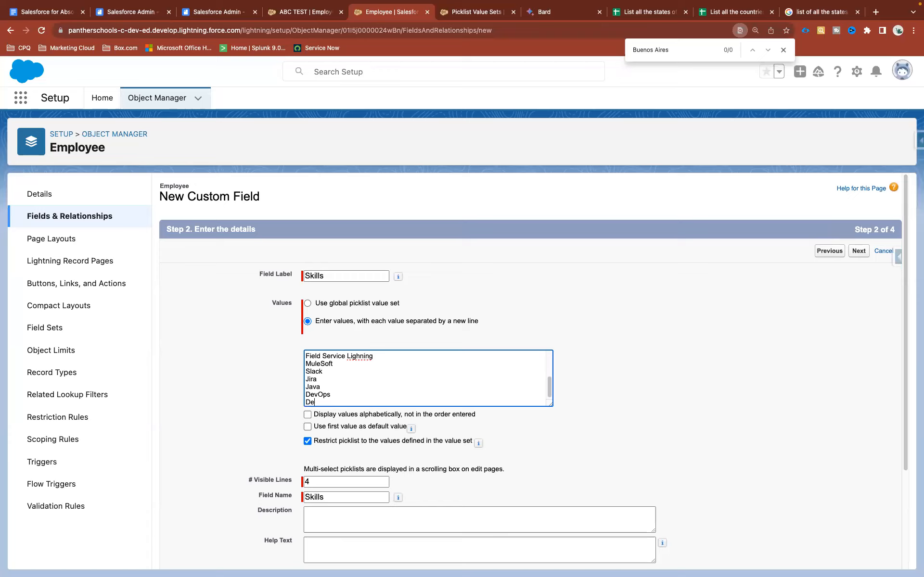
pyautogui.write('vSecOps')
pyautogui.press('Return')
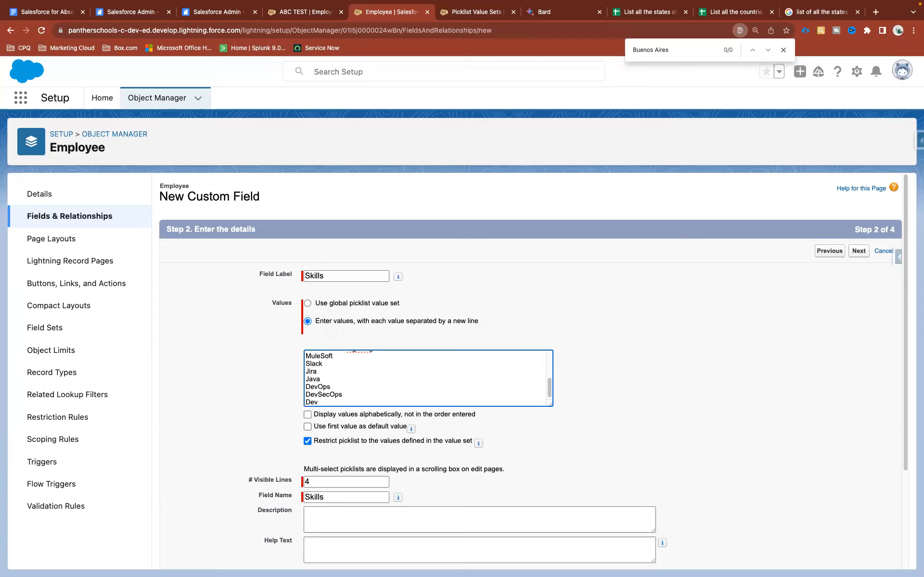
# Add DevOps Center and Informatica on separate lines at the end of the Skills value list.
pyautogui.write('DevIp')
pyautogui.press('BackSpace')
pyautogui.press('BackSpace')
pyautogui.write('Ops C')
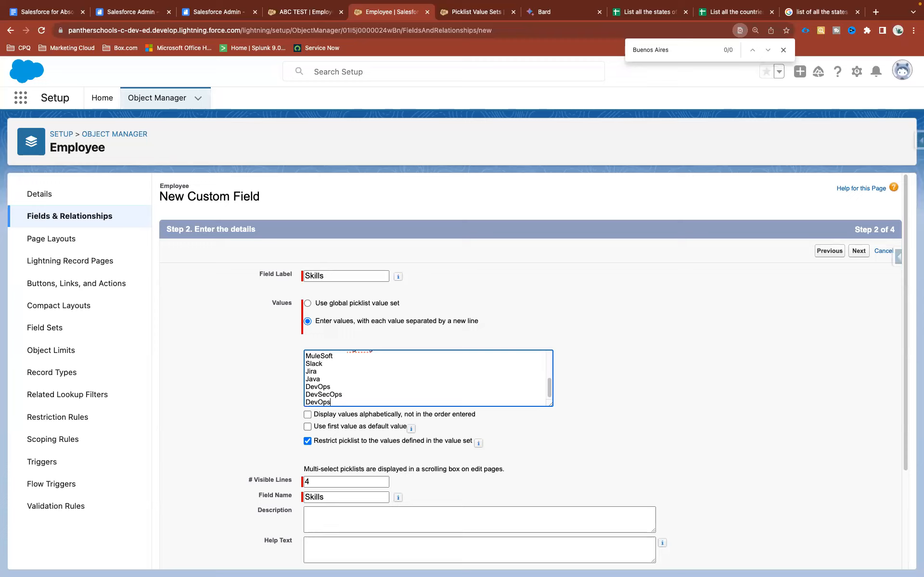
pyautogui.press('BackSpace')
pyautogui.press('BackSpace')
pyautogui.write('Center')
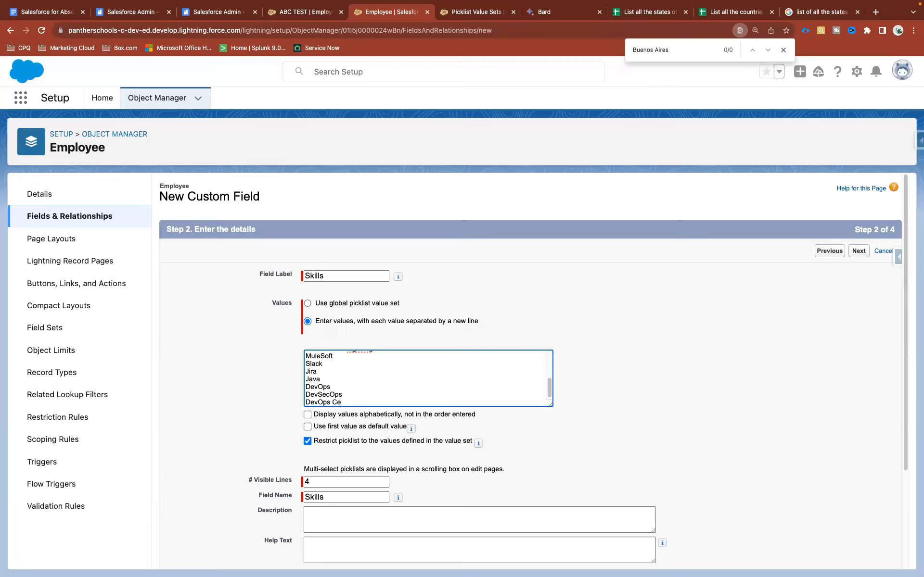
pyautogui.press('Return')
pyautogui.write('Infor')
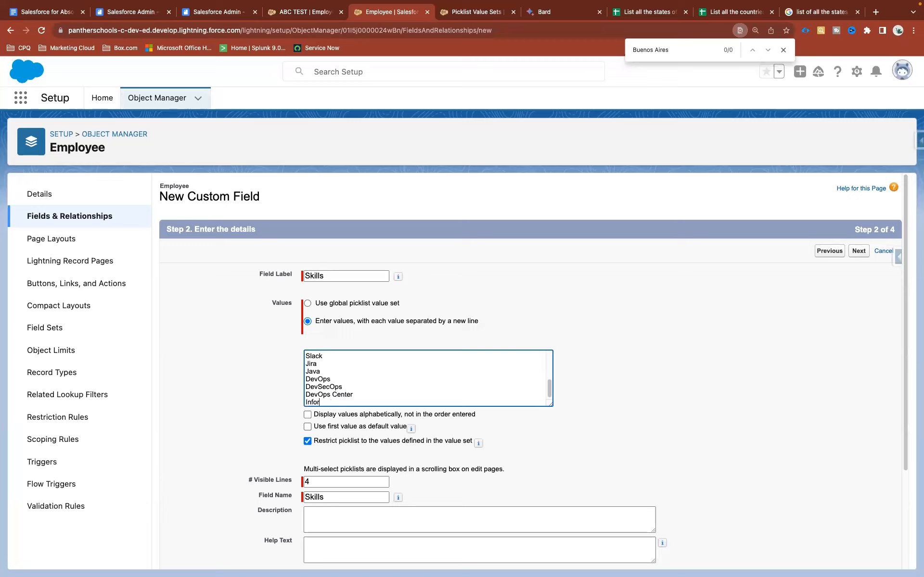
pyautogui.write('matica')
pyautogui.press('Return')
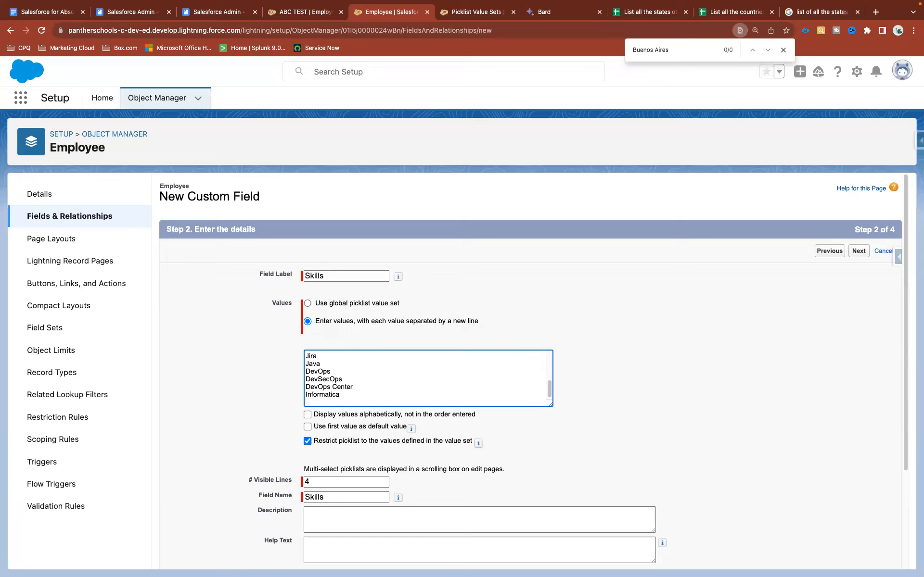
pyautogui.press('BackSpace')
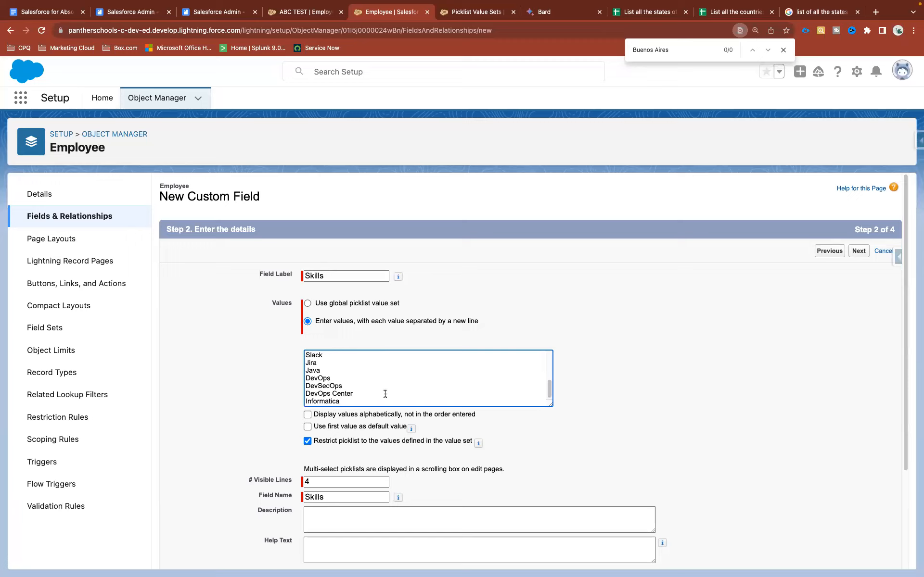
pyautogui.press('Return')
# Complete the Skills values with Node.js and React.js on separate lines, and review the whole list.
pyautogui.write('Node.js')
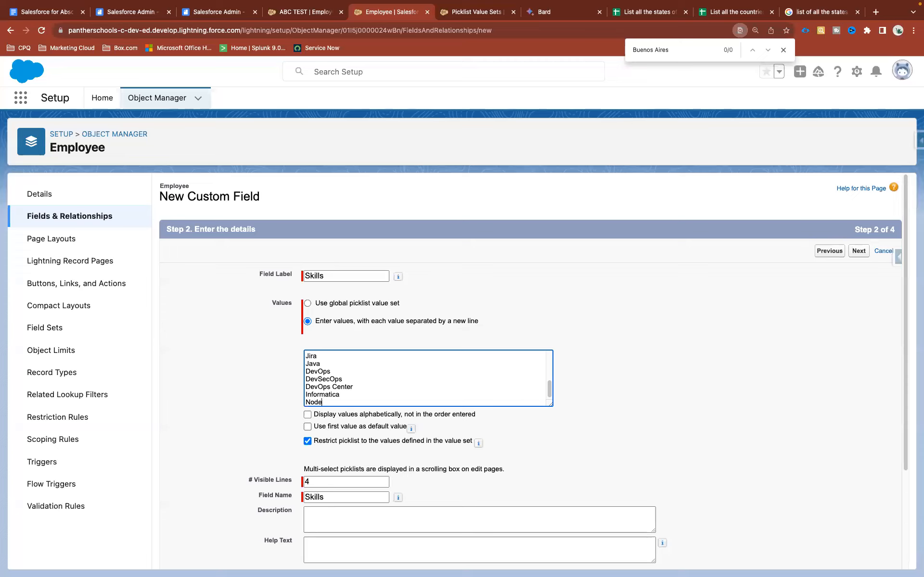
pyautogui.press('Return')
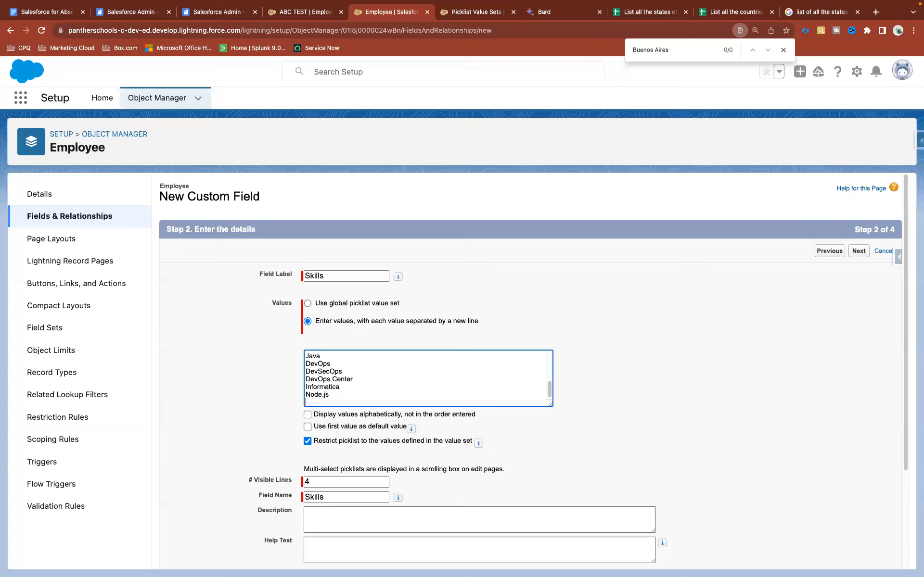
pyautogui.write('React.js')
pyautogui.press('Return')
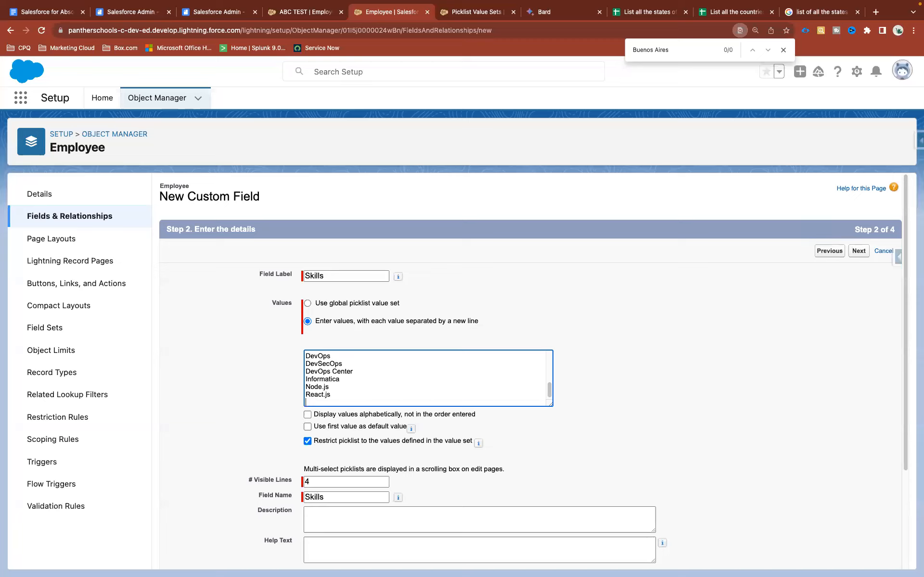
pyautogui.scroll(1, 412, 386)
pyautogui.scroll(5, 412, 386)
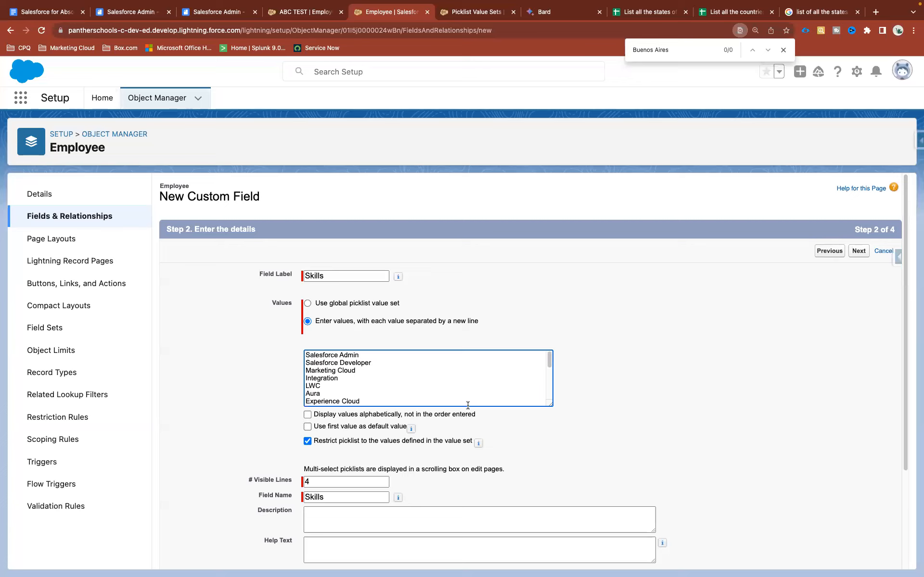
pyautogui.scroll(-5, 374, 374)
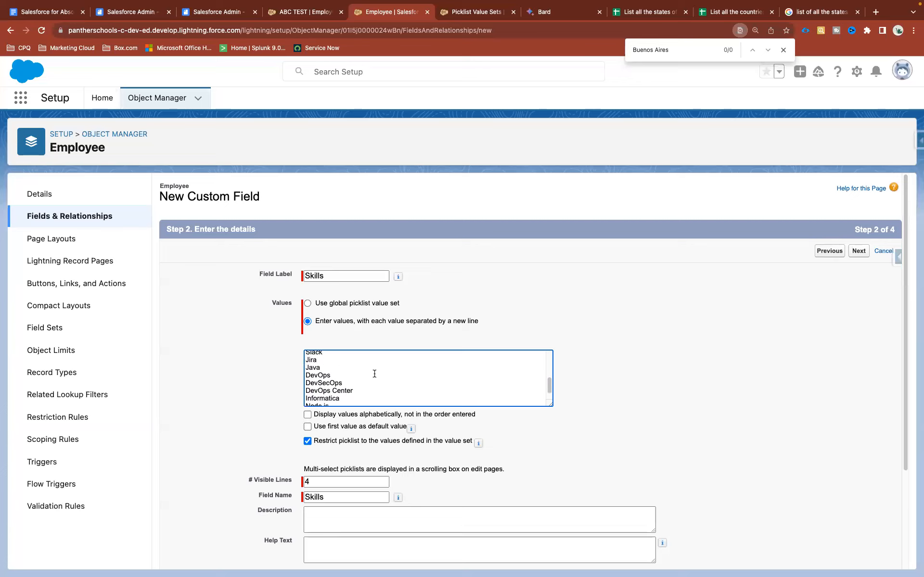
# Set the number of visible lines of the Skills field to 5 and continue to field-level security.
pyautogui.doubleClick(329, 482)
pyautogui.press('BackSpace')
pyautogui.write('10')
pyautogui.press('BackSpace')
pyautogui.press('BackSpace')
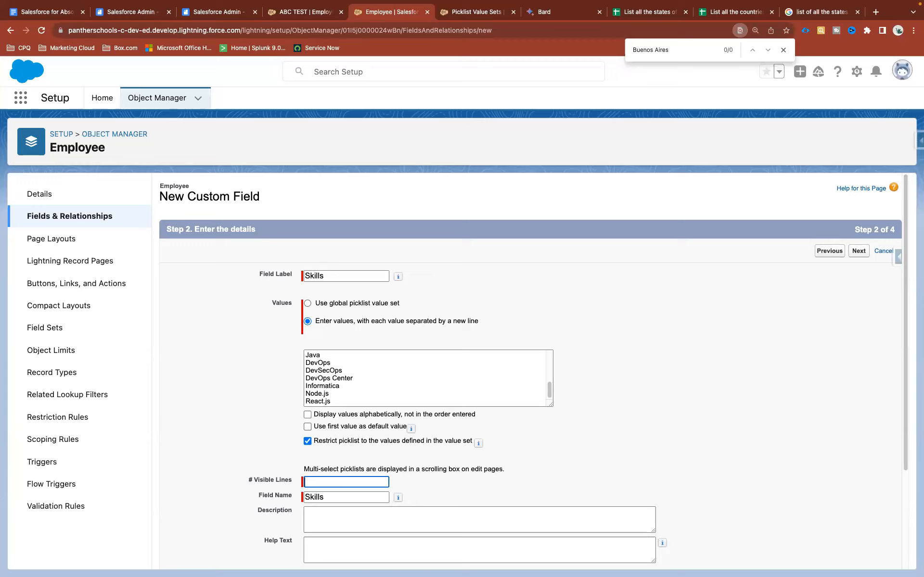
pyautogui.write('5')
pyautogui.click(599, 469)
pyautogui.click(858, 251)
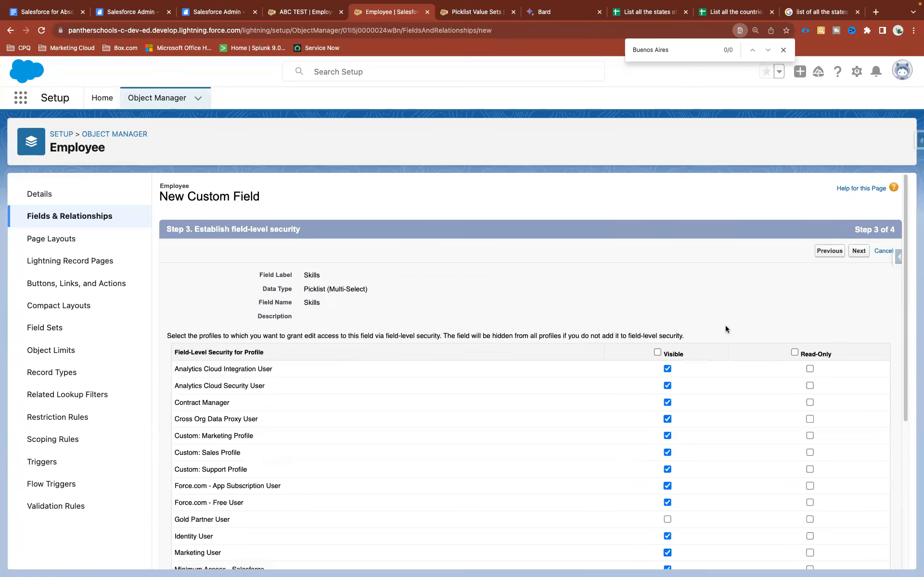
# Make the Skills field visible to all profiles, save it, and check it in the Employee field list.
pyautogui.click(657, 352)
pyautogui.click(858, 251)
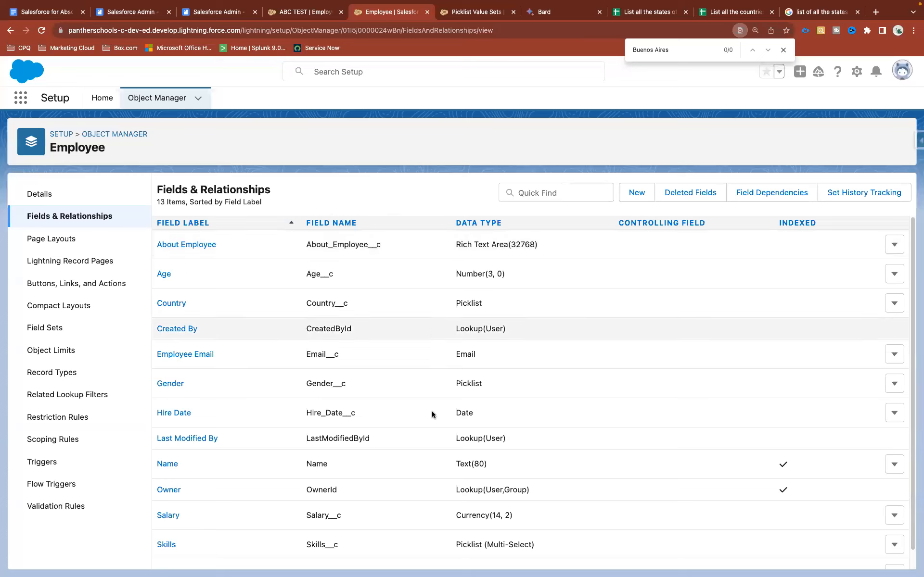
pyautogui.scroll(-2, 432, 412)
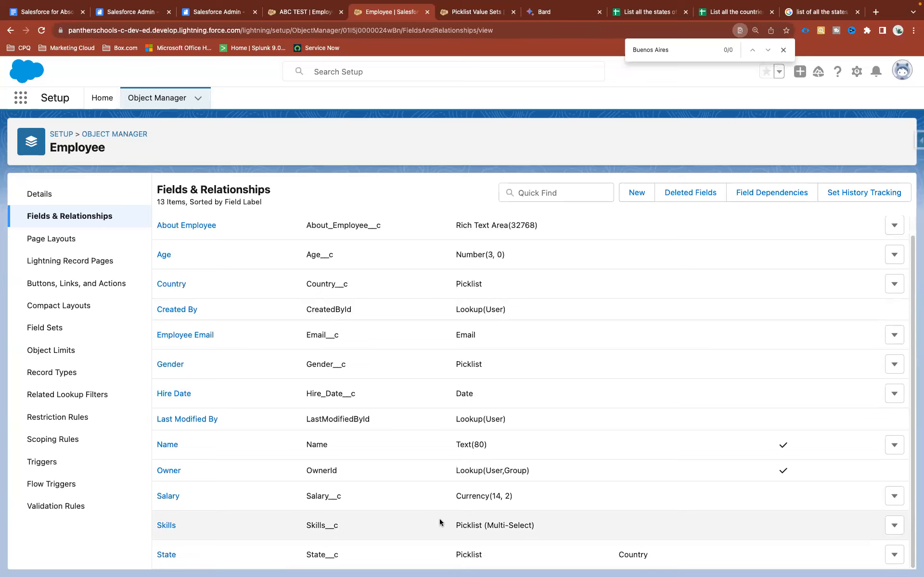
pyautogui.scroll(1, 394, 387)
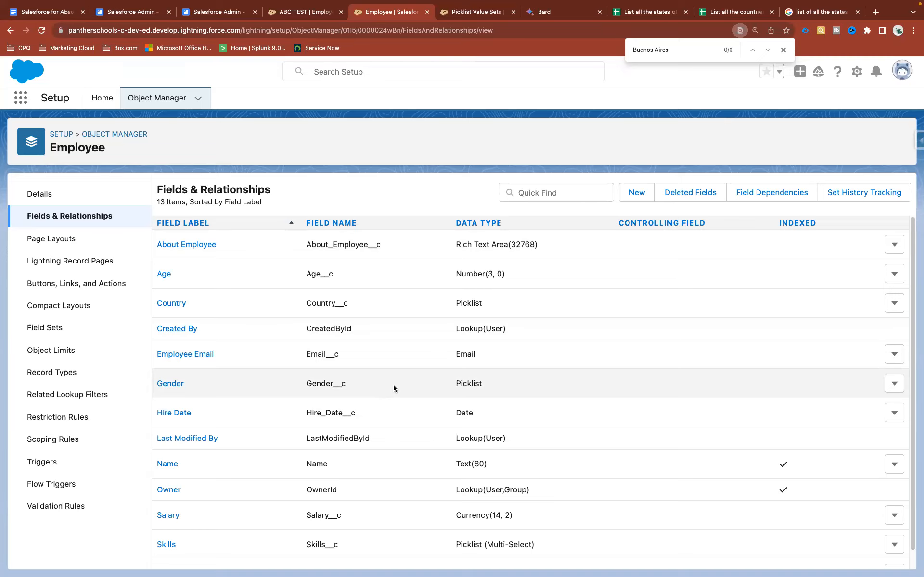
# Start a new custom field on the Employee object with the Checkbox data type.
pyautogui.click(633, 195)
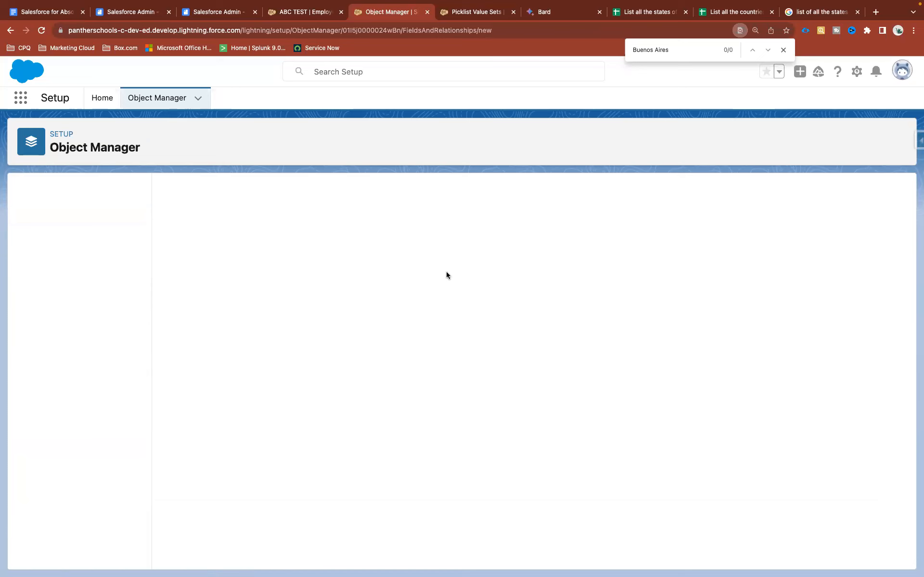
pyautogui.scroll(-6, 287, 324)
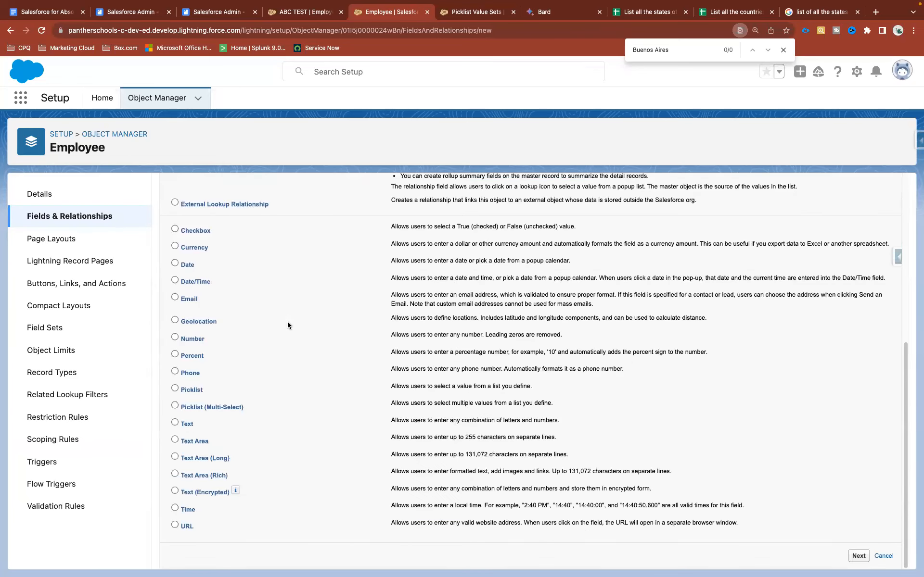
pyautogui.click(186, 232)
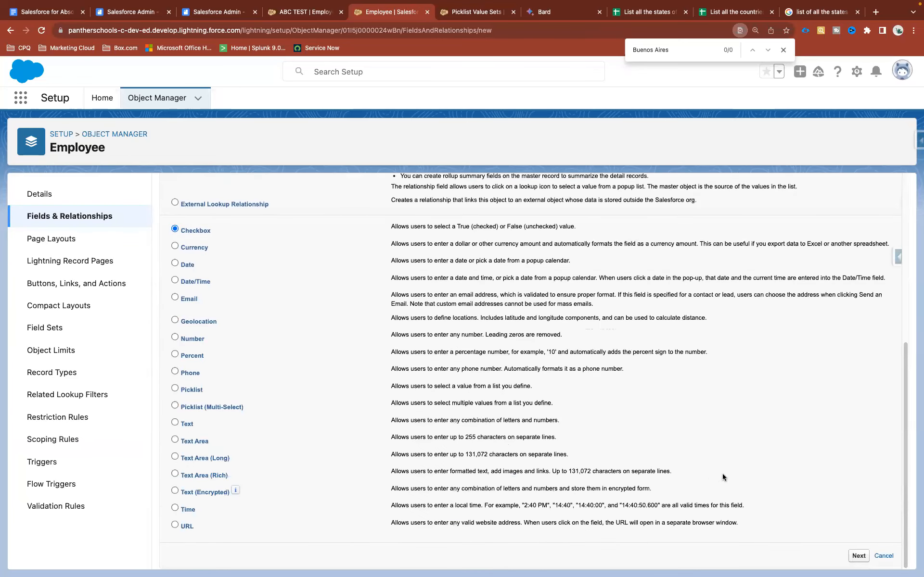
pyautogui.click(857, 556)
# Label the checkbox field "Active?" with field name Active, keeping its default value Unchecked.
pyautogui.click(318, 274)
pyautogui.write('Active?')
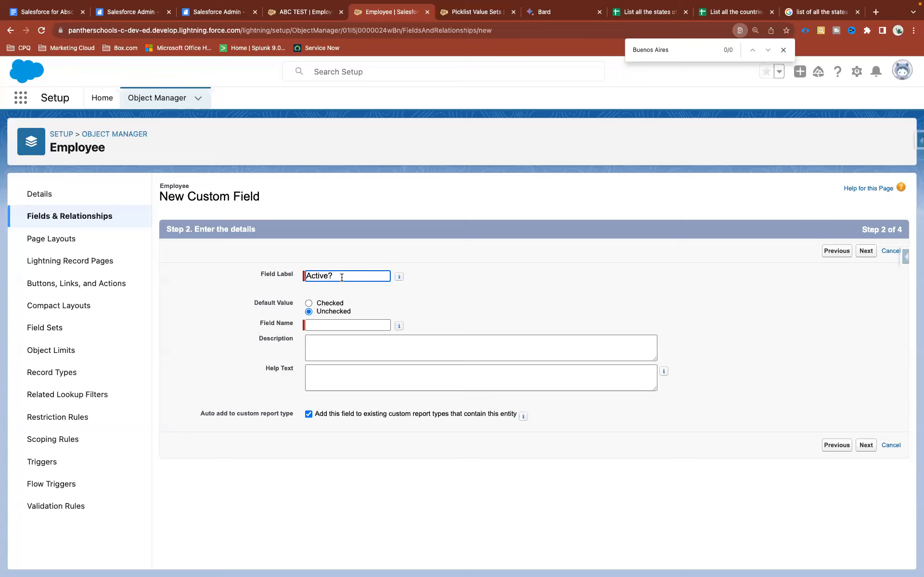
pyautogui.click(374, 296)
pyautogui.click(343, 324)
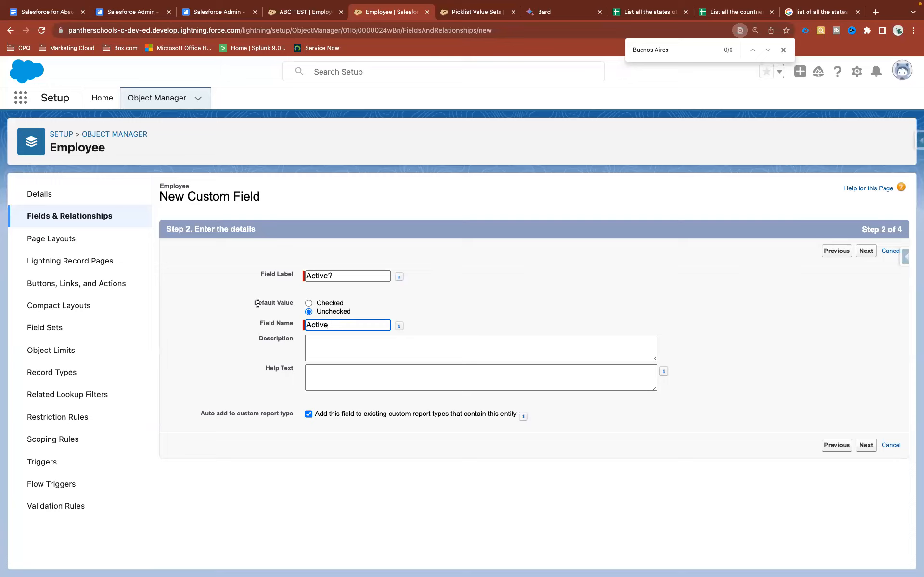
pyautogui.doubleClick(346, 312)
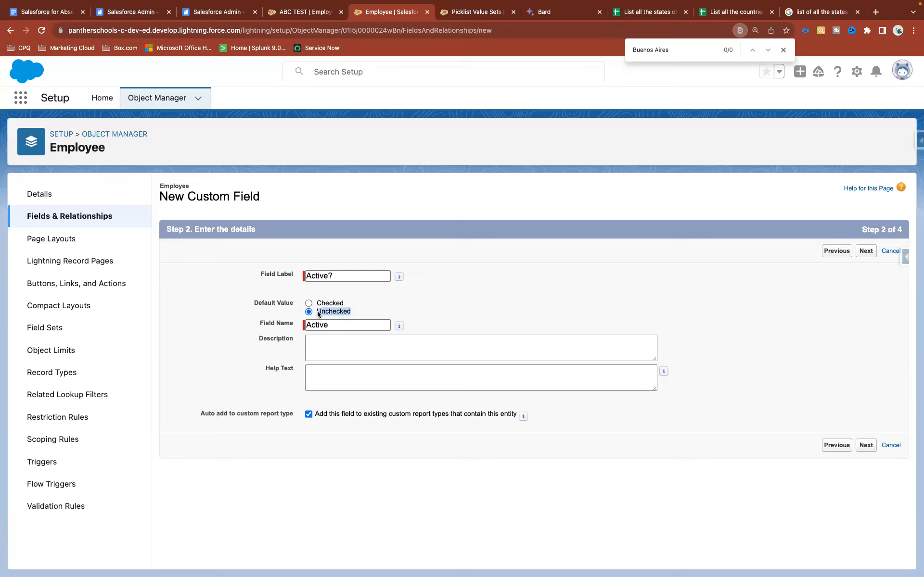
pyautogui.click(373, 310)
# Set the help text to "Indicates whether the Employee is active or not. i.e Employee is currently working with us or not.".
pyautogui.click(324, 383)
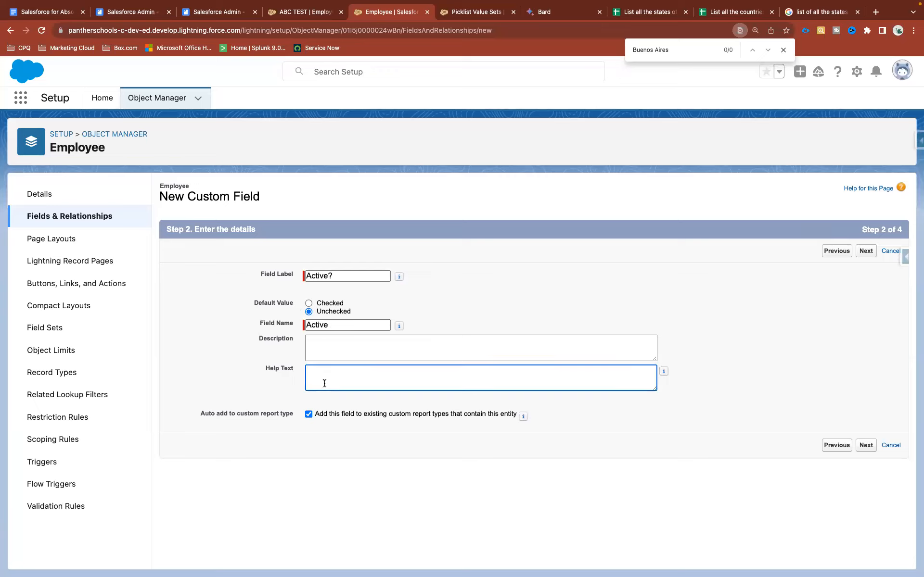
pyautogui.write('Indicates wher')
pyautogui.write('e')
pyautogui.press('BackSpace')
pyautogui.press('BackSpace')
pyautogui.press('BackSpace')
pyautogui.write('eather the')
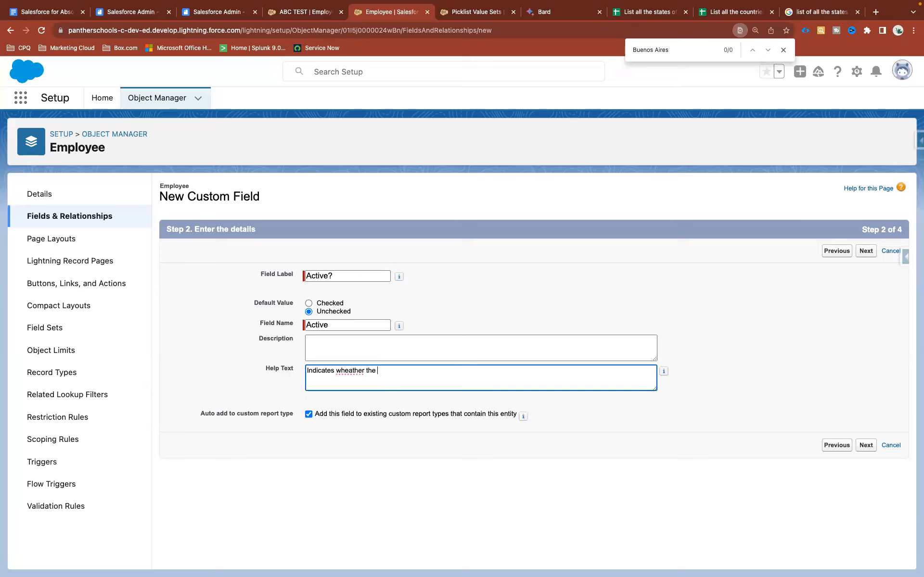
pyautogui.rightClick(348, 371)
pyautogui.click(364, 376)
pyautogui.write('Emplo')
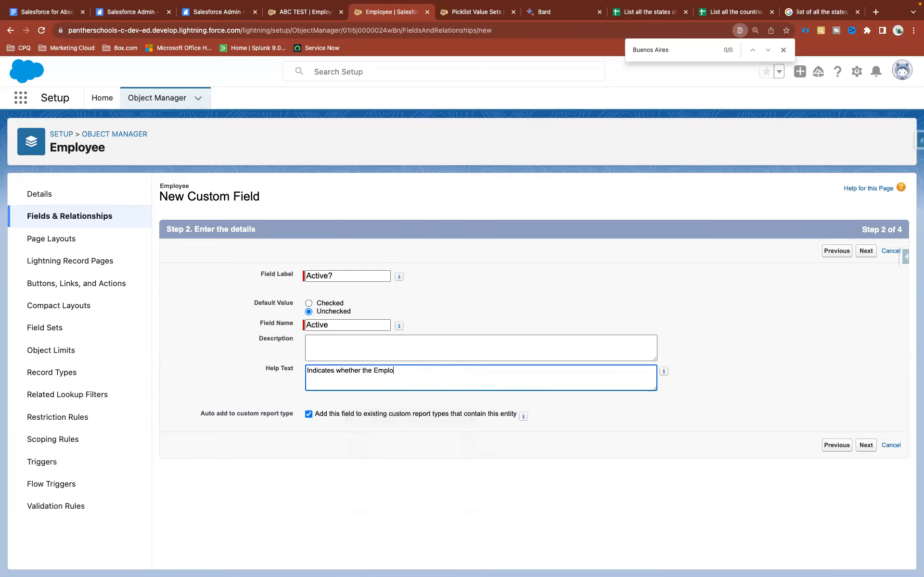
pyautogui.write('yee is active or ')
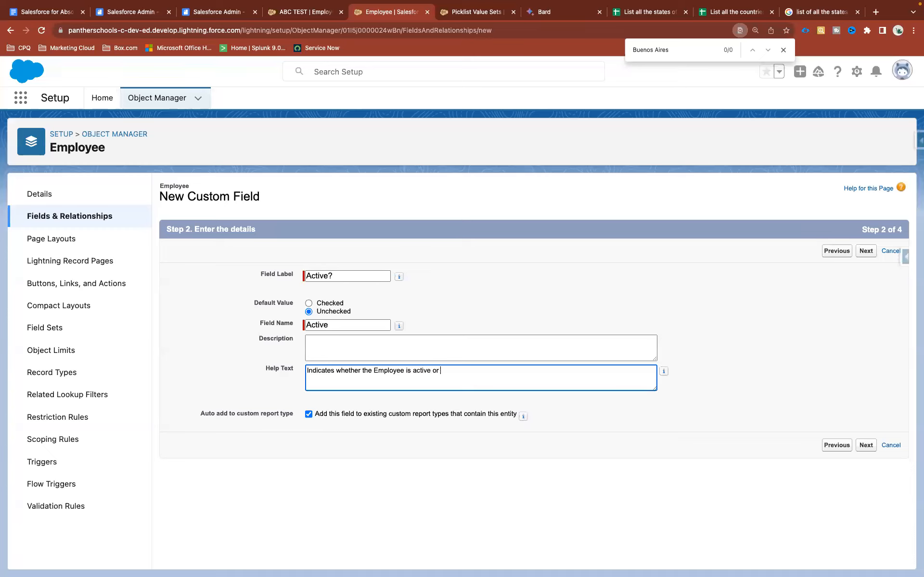
pyautogui.write('not. i.e Employee is wor')
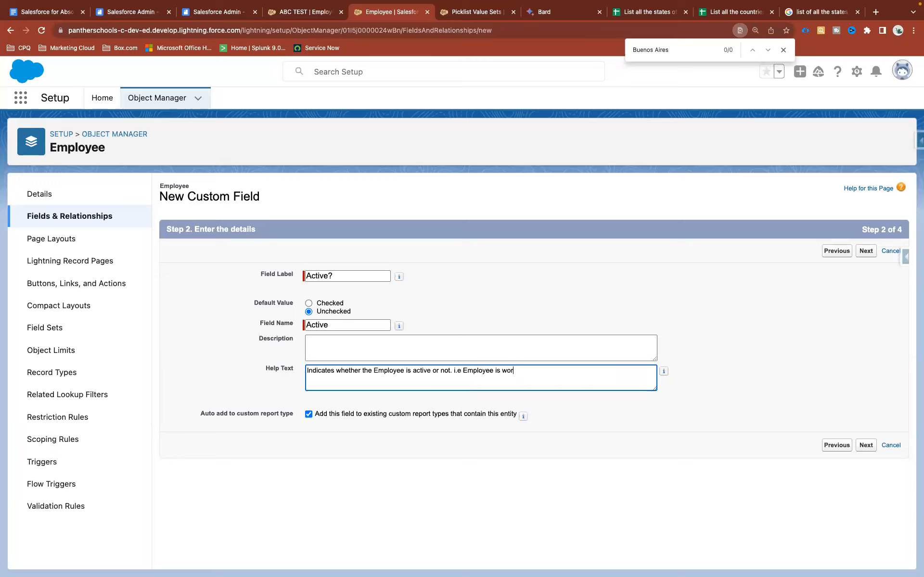
pyautogui.press('BackSpace')
pyautogui.press('BackSpace')
pyautogui.press('BackSpace')
pyautogui.write('currently working witjh')
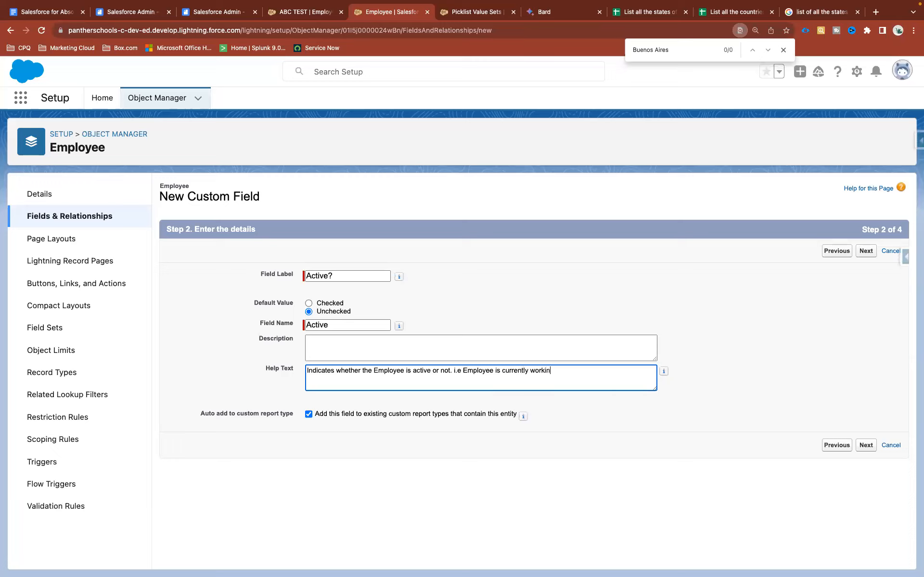
pyautogui.press('BackSpace')
pyautogui.press('BackSpace')
pyautogui.press('BackSpace')
pyautogui.write('h us or not.')
# Copy the whole help text into the field's description.
pyautogui.hotkey('ctrl', 'a')
pyautogui.hotkey('ctrl', 'c')
pyautogui.click(348, 351)
pyautogui.hotkey('ctrl', 'v')
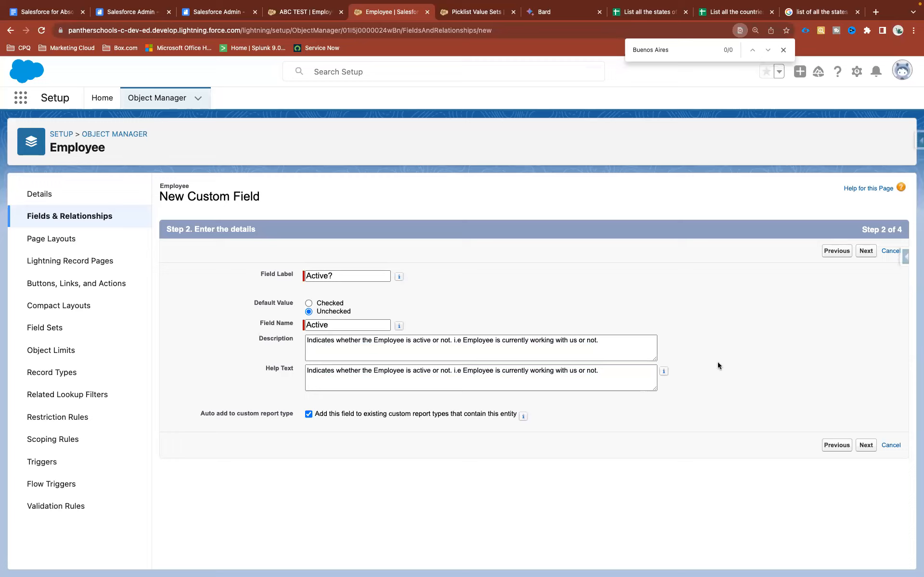
# Go through the remaining field creation steps without changes and save the Active? field.
pyautogui.click(865, 251)
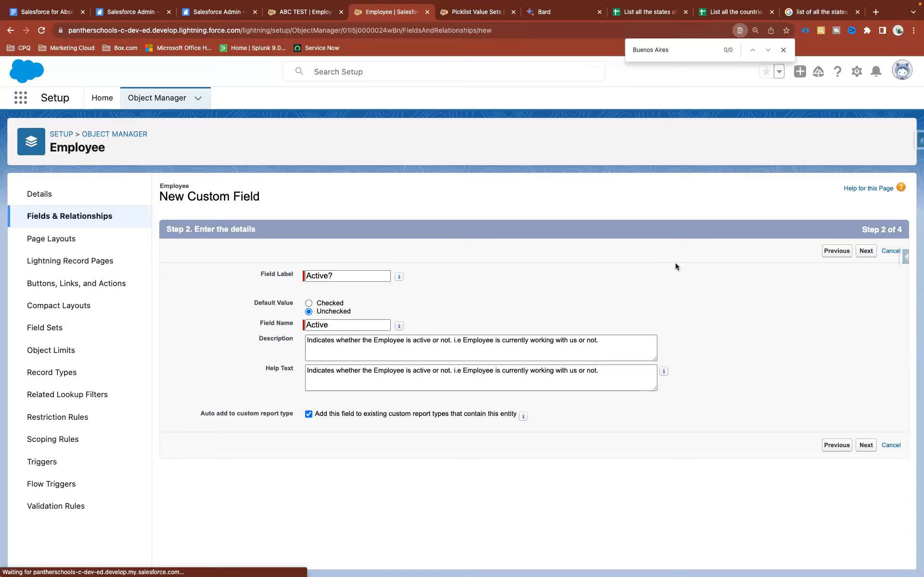
pyautogui.click(865, 252)
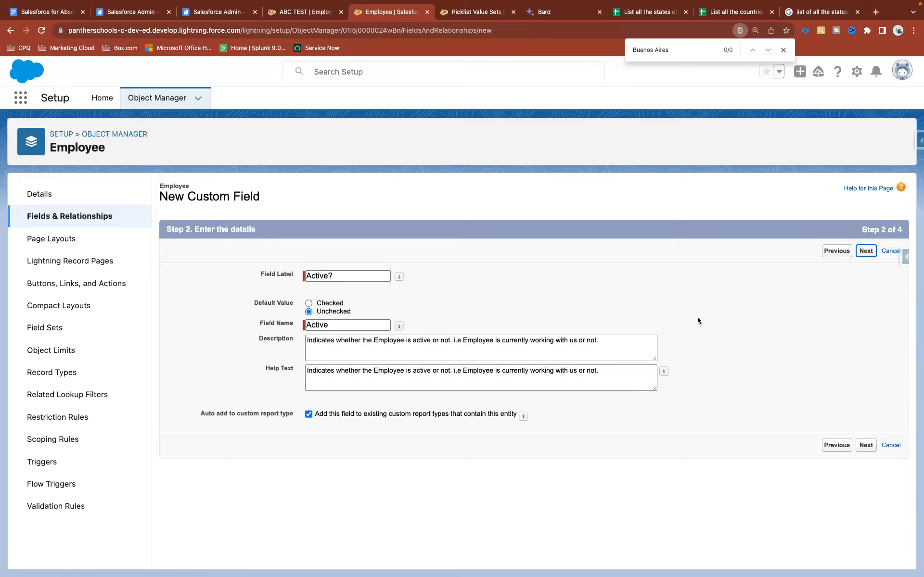
pyautogui.click(657, 353)
pyautogui.click(859, 251)
pyautogui.click(863, 251)
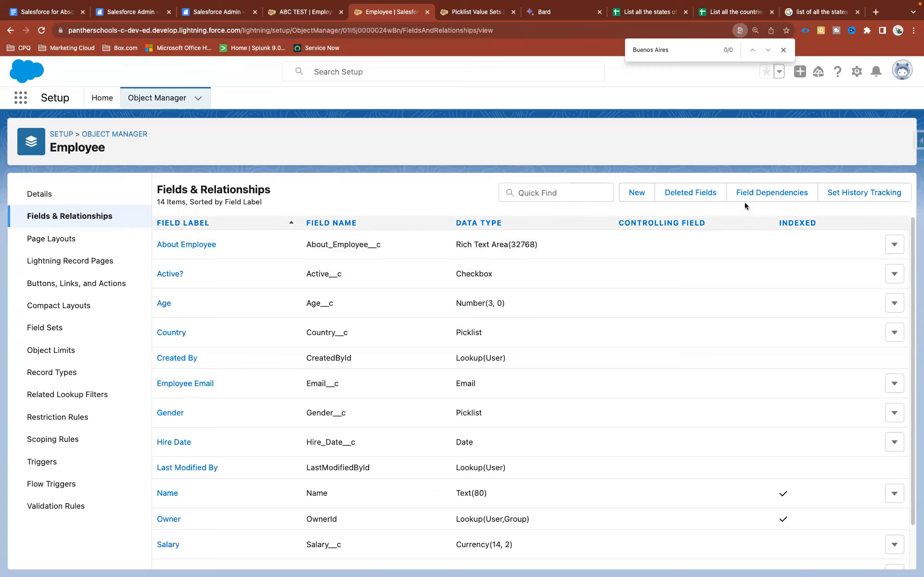
# Open the Employee object's field dependencies and review the existing controlling and dependent fields.
pyautogui.click(755, 194)
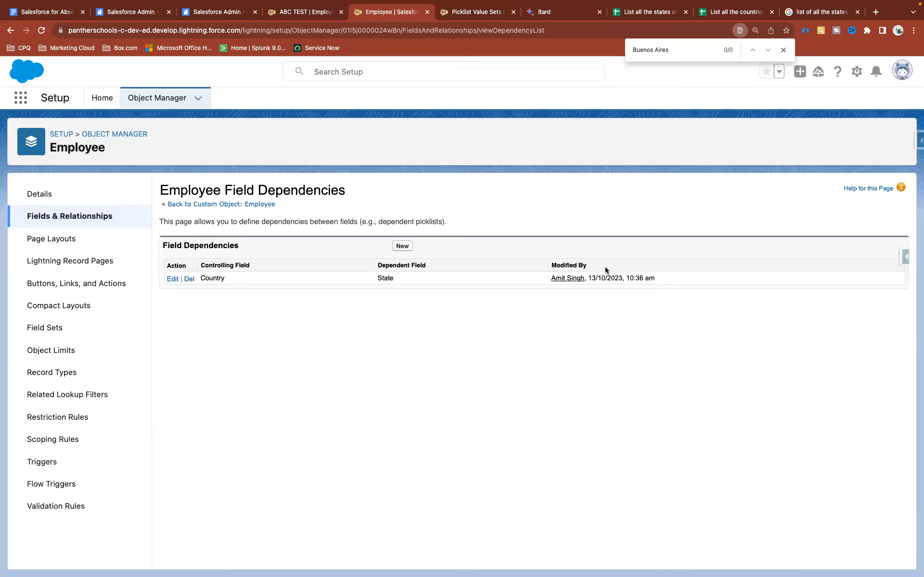
pyautogui.moveTo(243, 247); pyautogui.dragTo(172, 247)
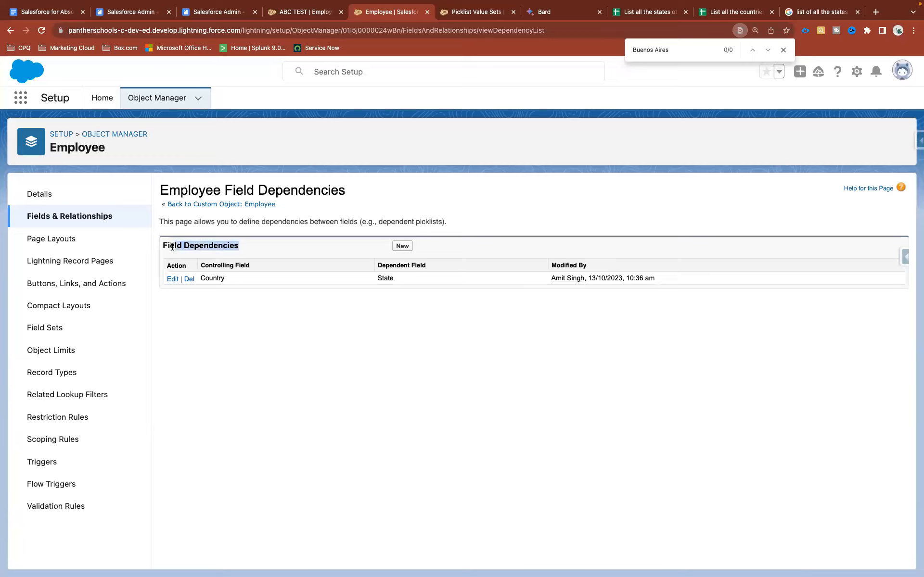
pyautogui.doubleClick(217, 279)
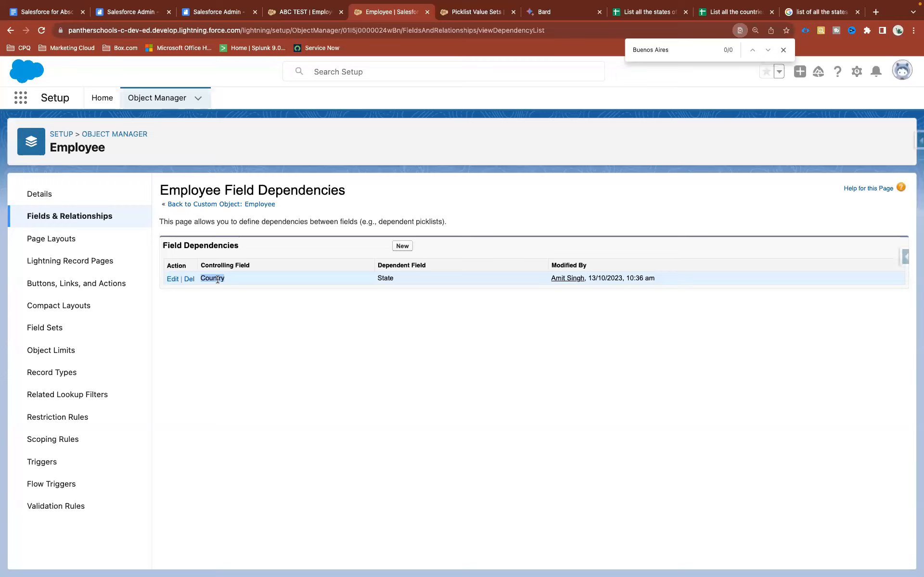
pyautogui.doubleClick(387, 280)
# Start a new field dependency with Active? as the controlling field.
pyautogui.click(402, 247)
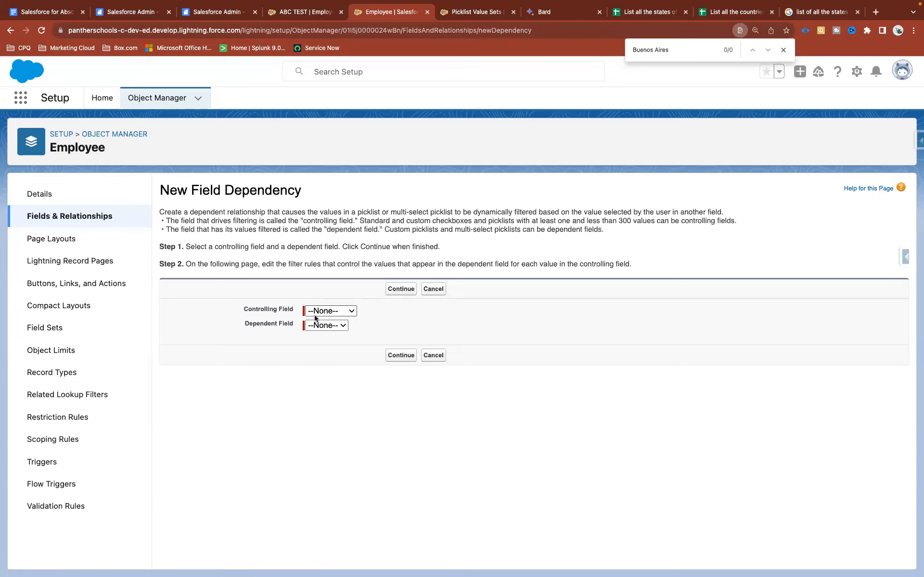
pyautogui.moveTo(241, 309); pyautogui.dragTo(309, 313)
pyautogui.click(336, 311)
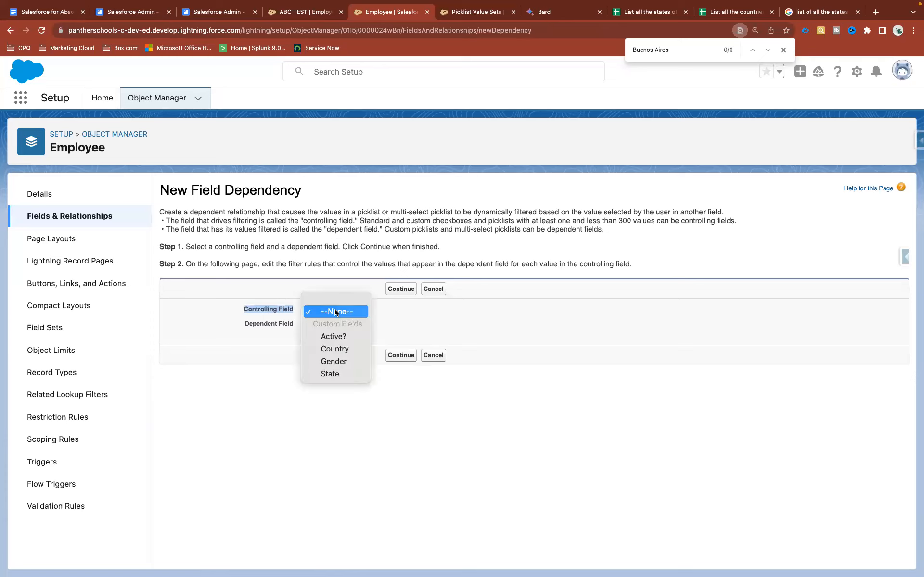
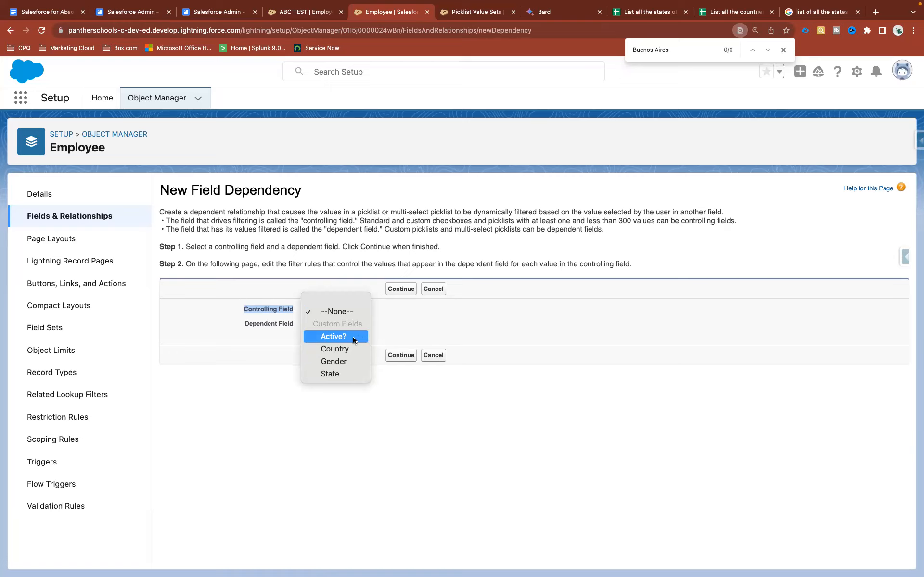
pyautogui.click(353, 340)
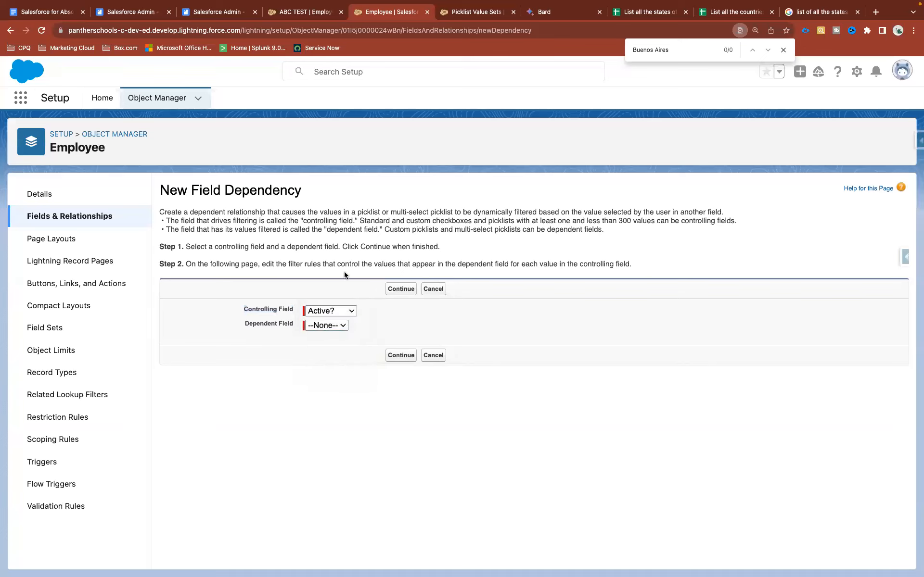
# Switch to the Salesforce Admin document in Quip and delete the "Checkbox - Need to check" bullet under Dependent Field.
pyautogui.click(339, 326)
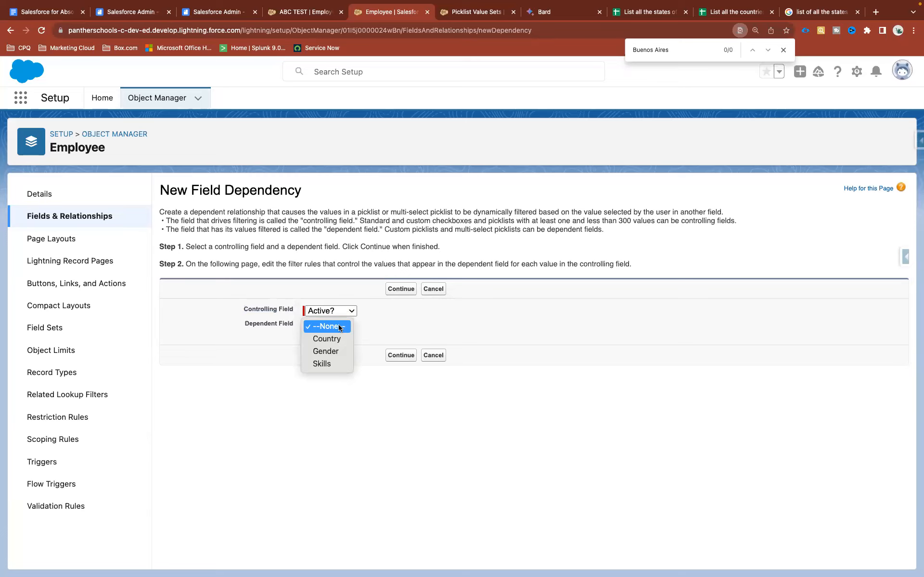
pyautogui.click(128, 13)
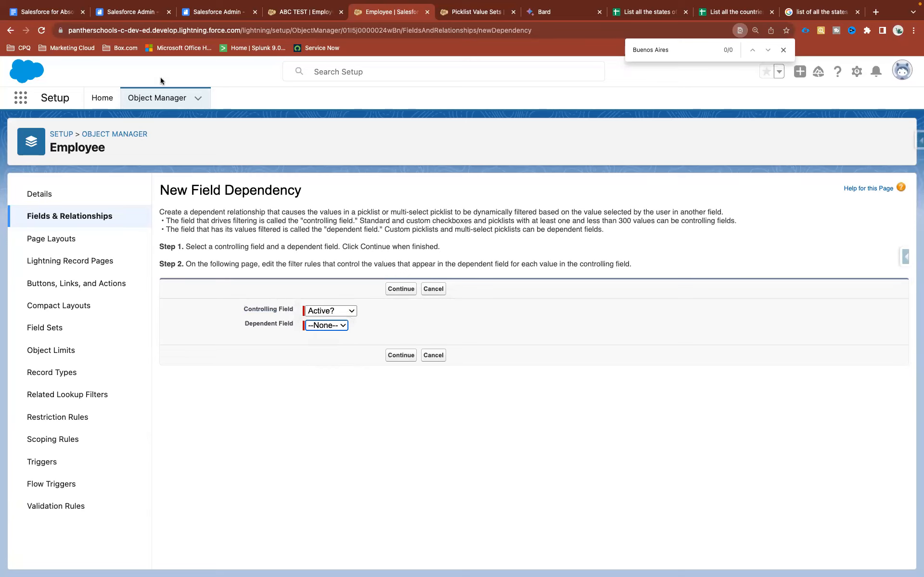
pyautogui.click(131, 11)
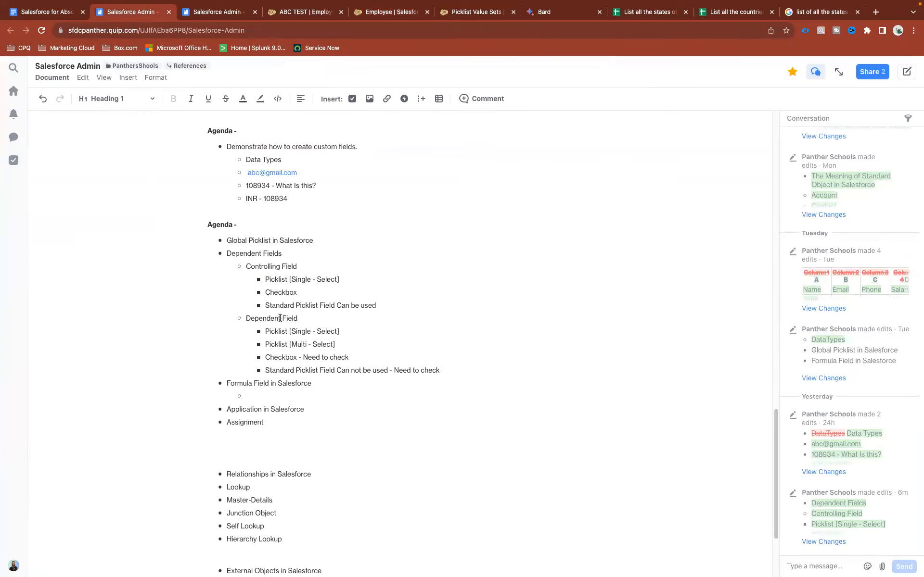
pyautogui.tripleClick(357, 356)
pyautogui.press('BackSpace')
pyautogui.press('BackSpace')
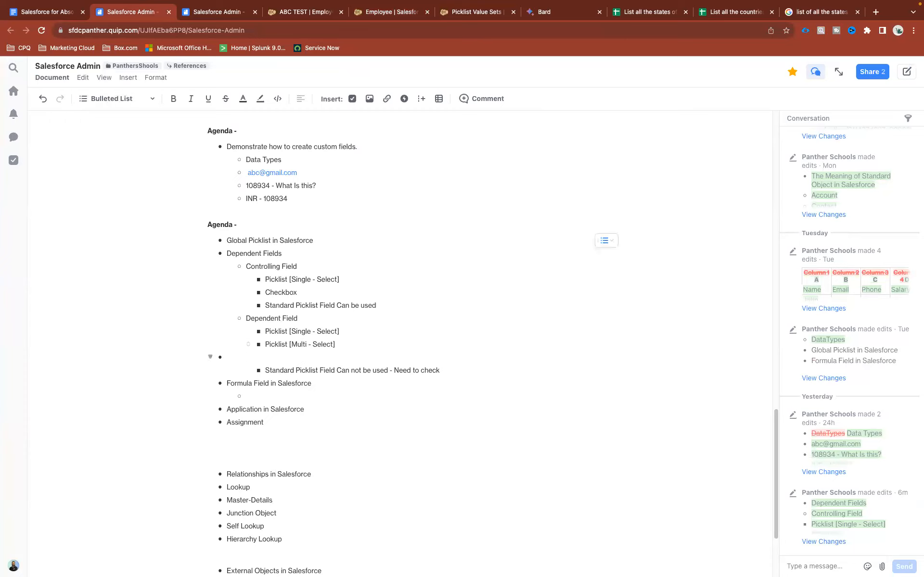
pyautogui.press('BackSpace')
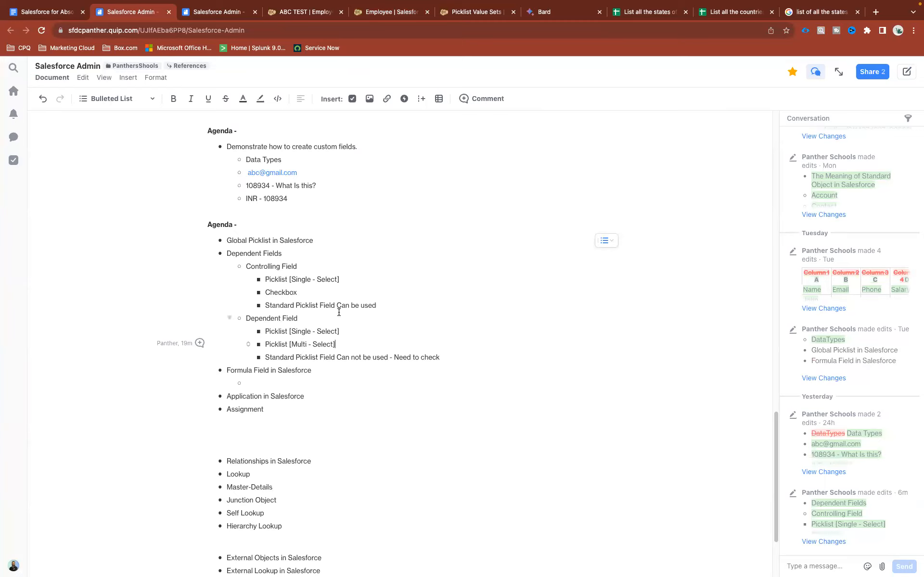
pyautogui.moveTo(344, 345); pyautogui.dragTo(279, 337)
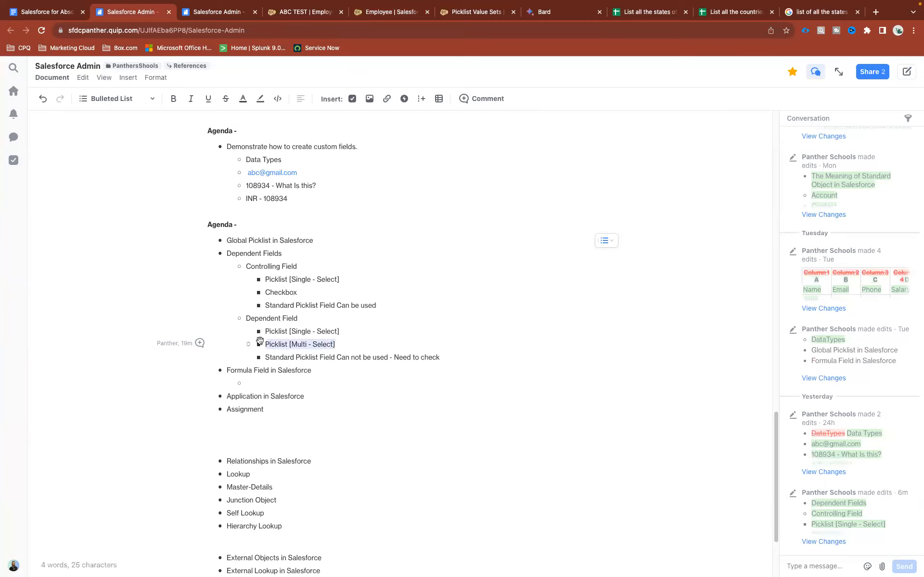
# Return to Salesforce Setup, choose Skills as the dependent field and continue to editing the dependency's values.
pyautogui.click(359, 16)
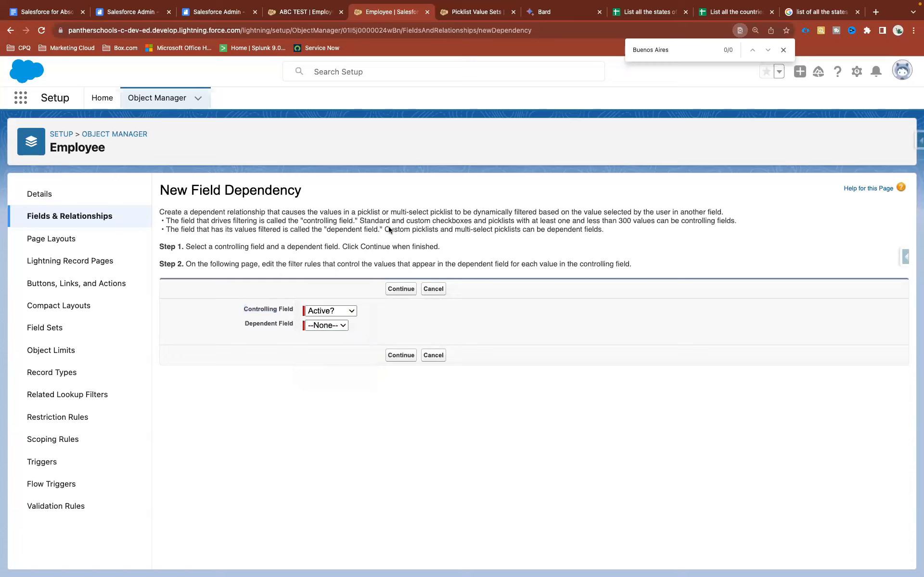
pyautogui.click(325, 326)
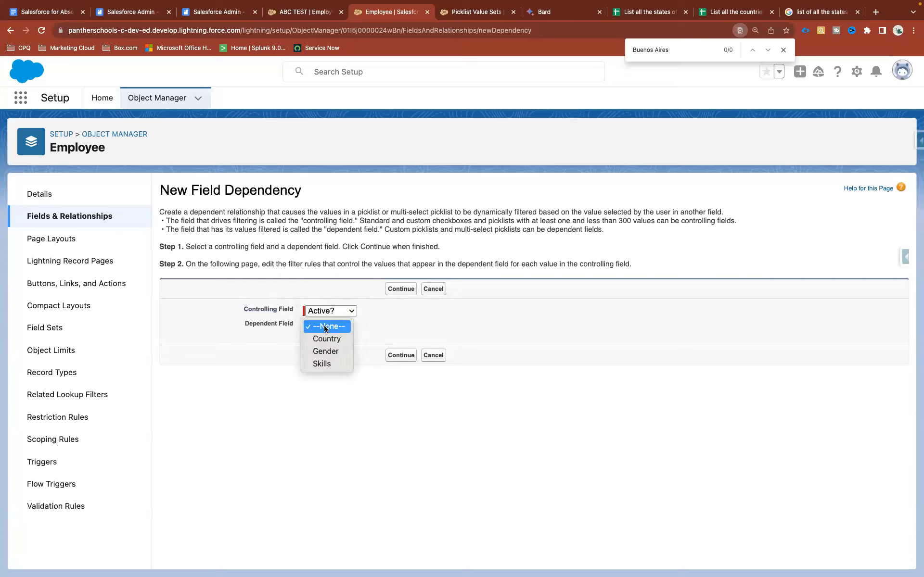
pyautogui.click(321, 366)
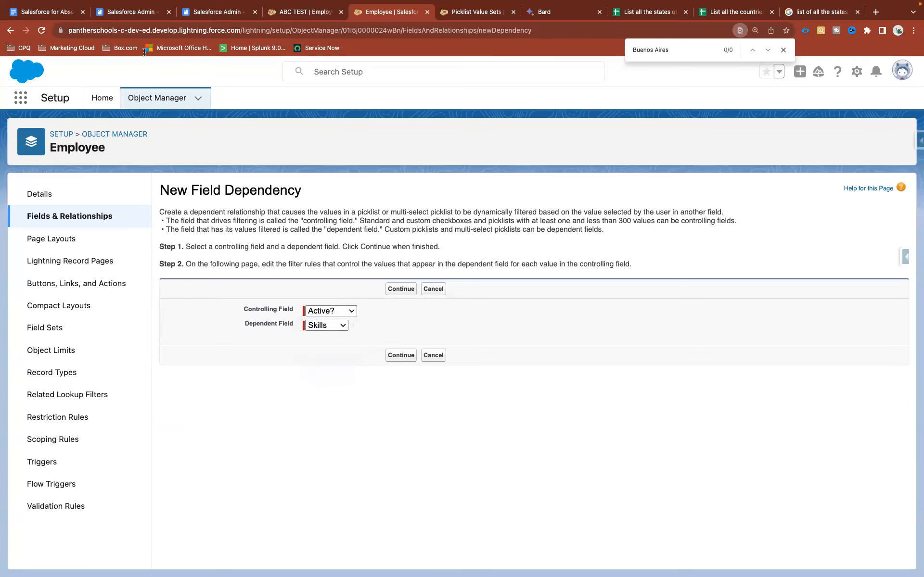
pyautogui.click(123, 12)
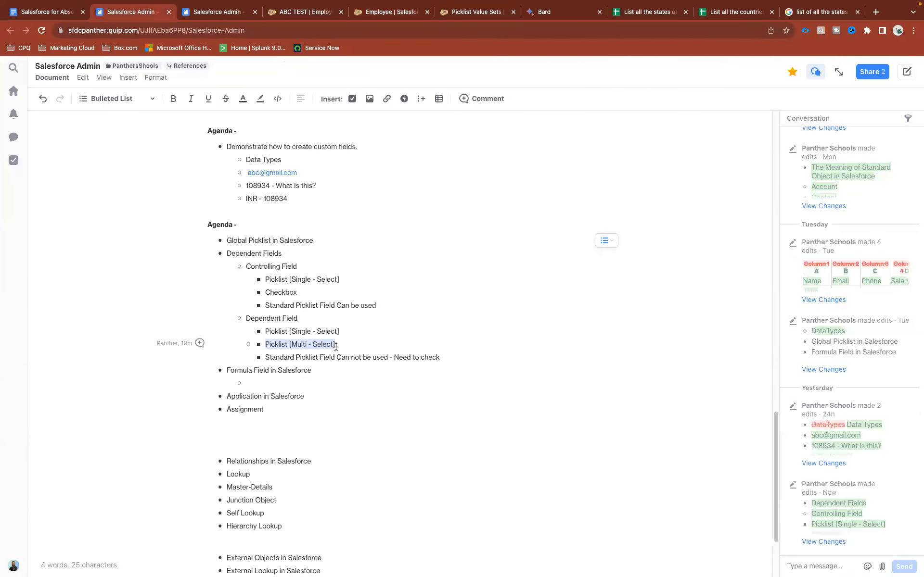
pyautogui.moveTo(336, 344); pyautogui.dragTo(264, 344)
pyautogui.click(362, 18)
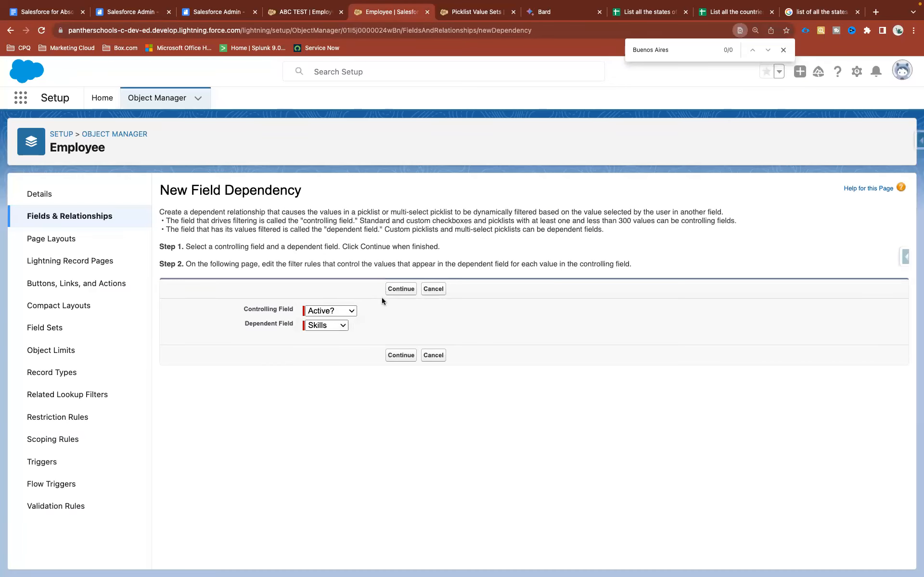
pyautogui.click(401, 290)
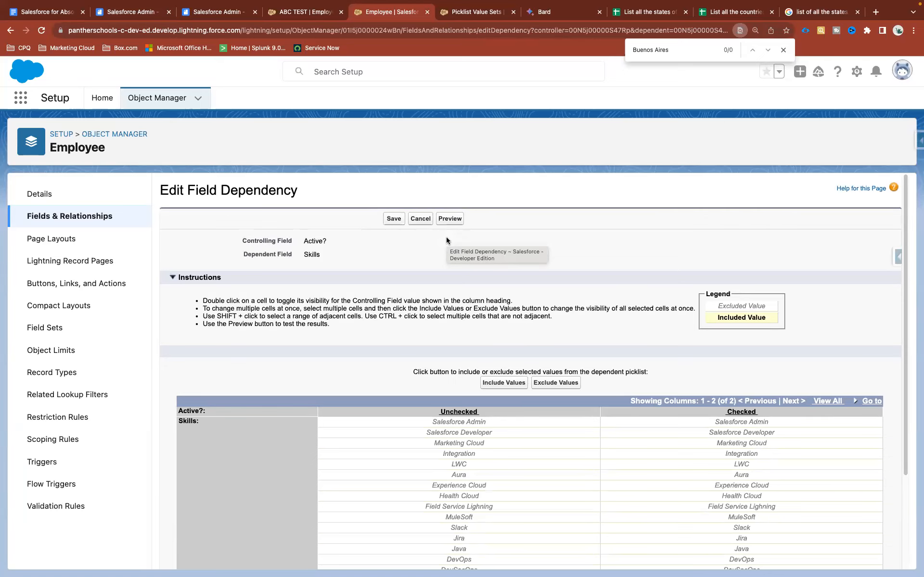
# Include every Skills value, from Salesforce Admin to React.js, for the Checked state of Active?
pyautogui.scroll(-3, 446, 237)
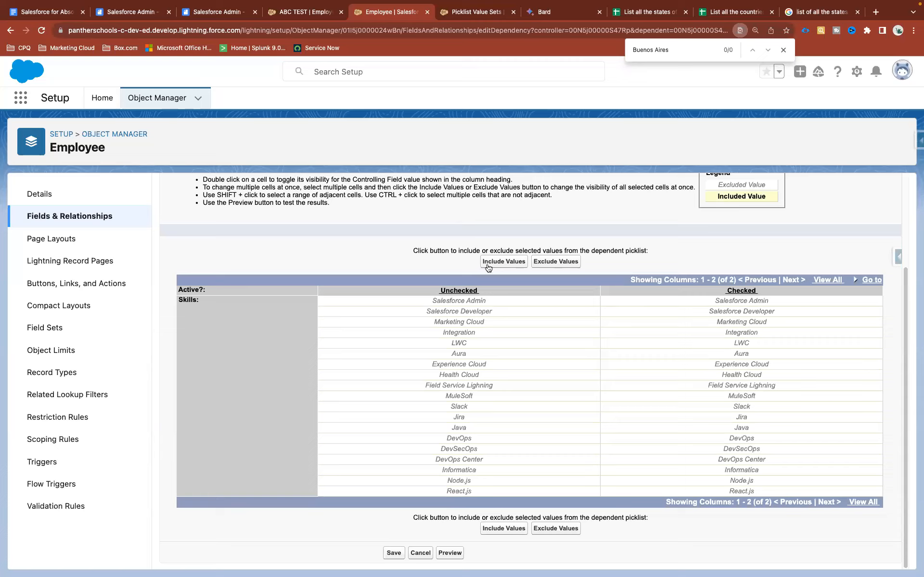
pyautogui.moveTo(710, 303); pyautogui.dragTo(729, 497)
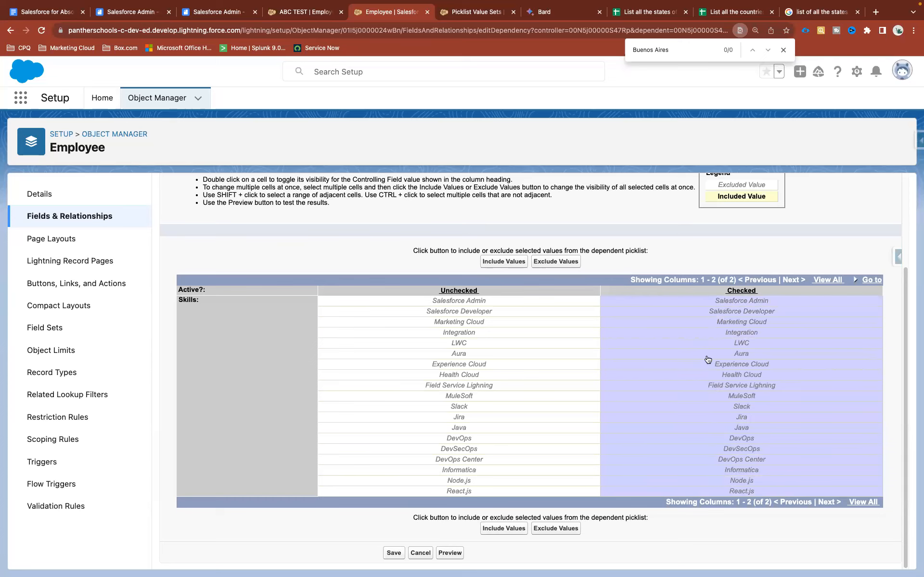
pyautogui.click(688, 301)
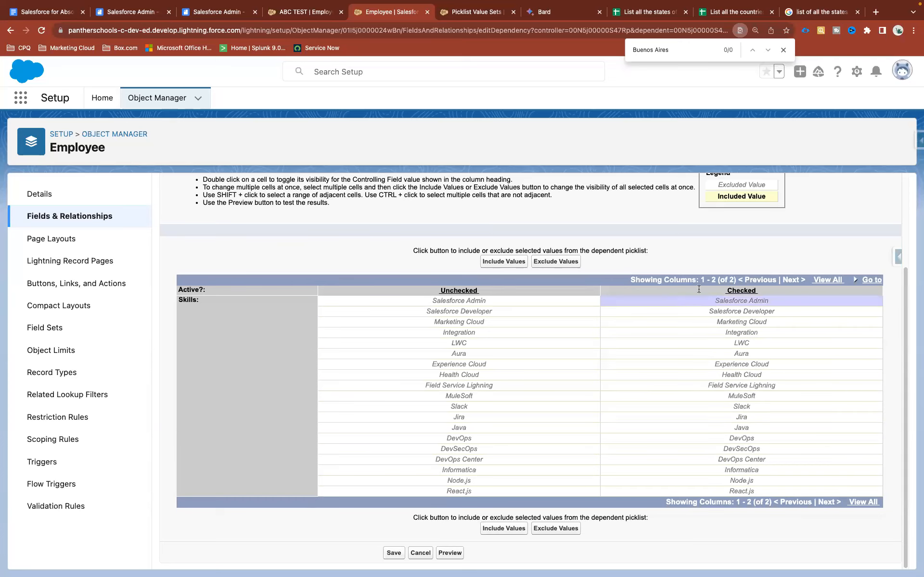
pyautogui.moveTo(676, 302); pyautogui.dragTo(710, 492)
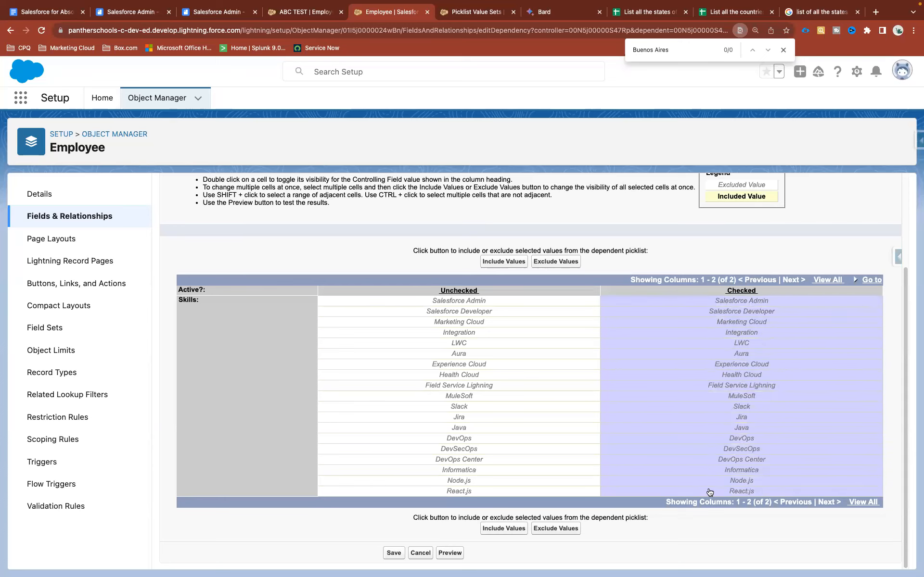
pyautogui.click(658, 302)
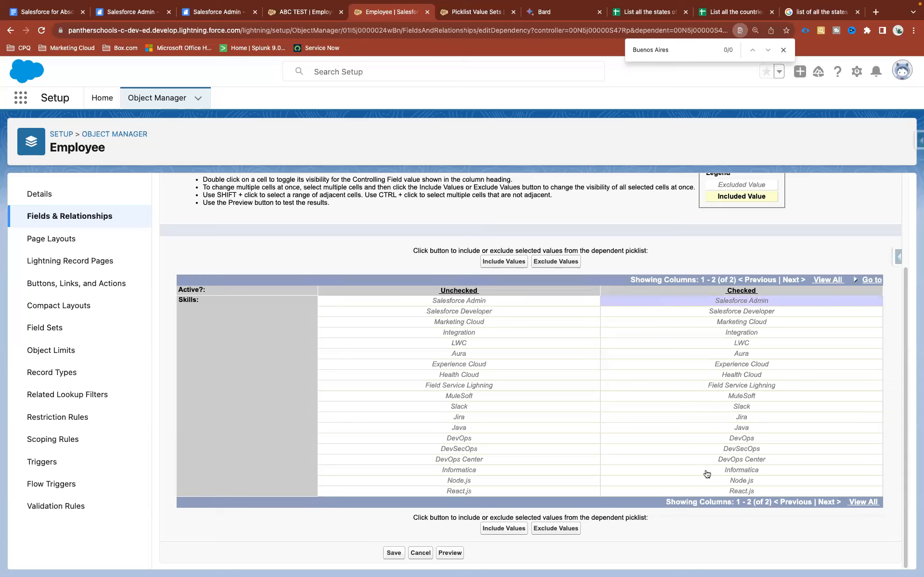
pyautogui.keyDown('shift'); pyautogui.click(732, 493); pyautogui.keyUp('shift')
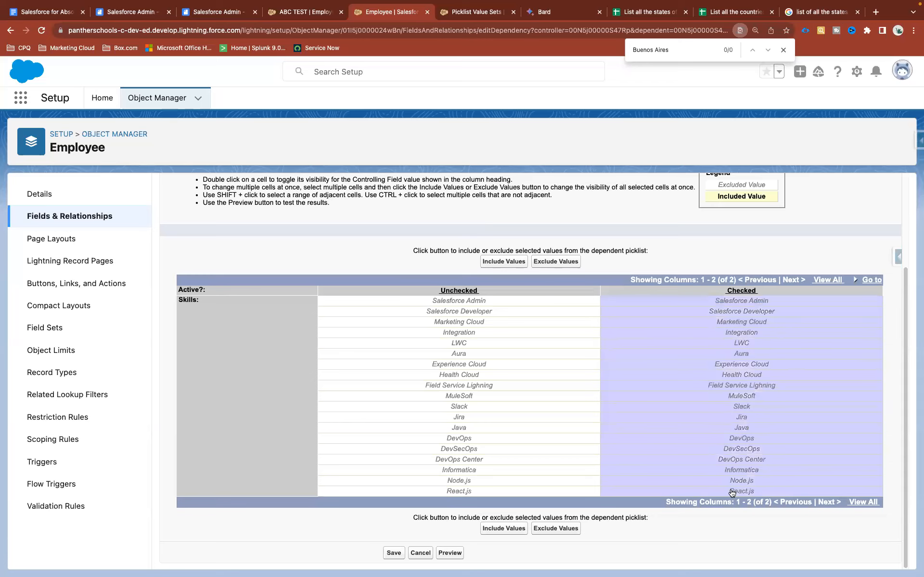
pyautogui.click(509, 529)
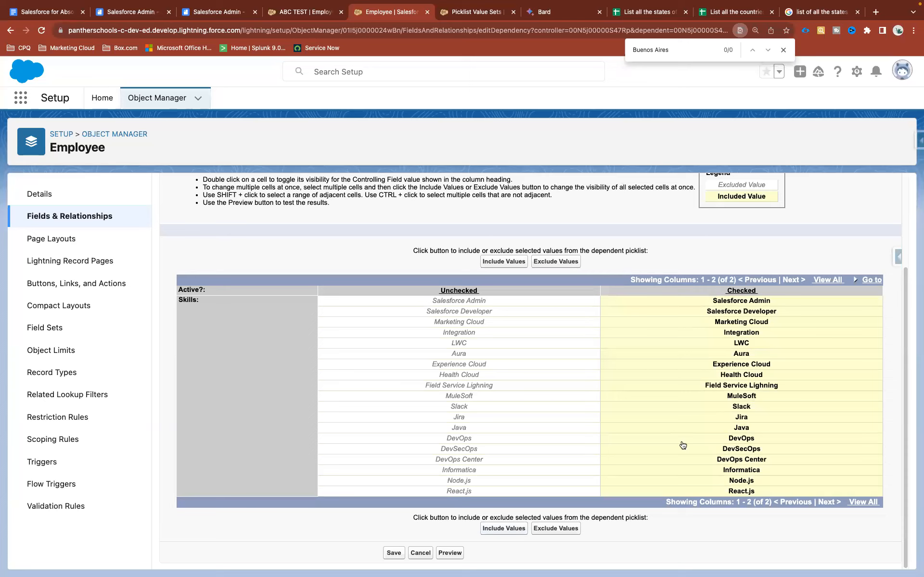
# Exclude all the Skills values from the Checked state of Active?
pyautogui.click(643, 304)
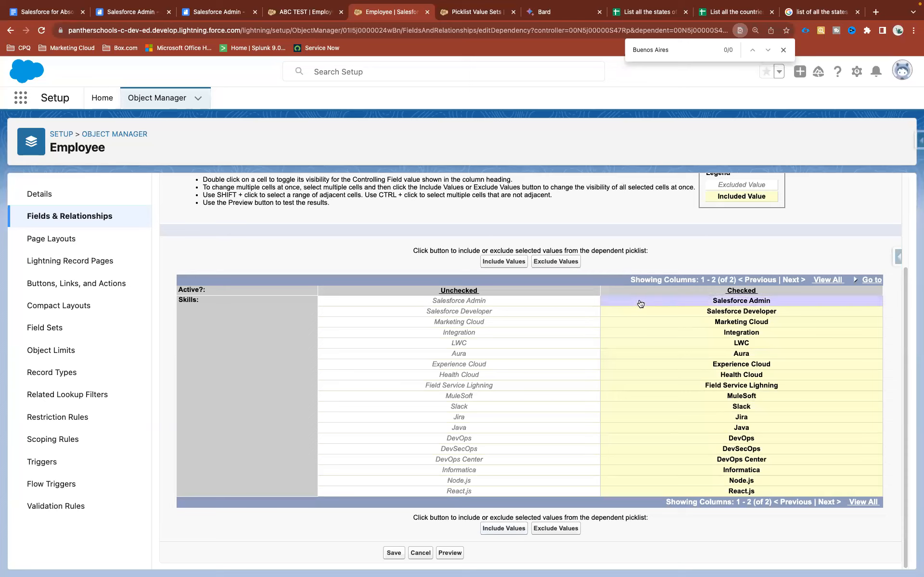
pyautogui.keyDown('shift'); pyautogui.click(657, 494); pyautogui.keyUp('shift')
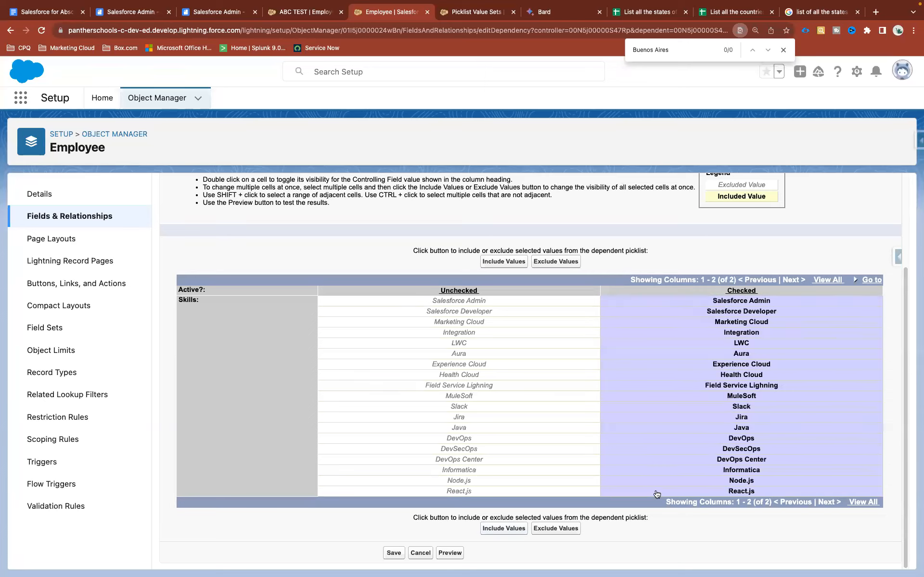
pyautogui.click(566, 529)
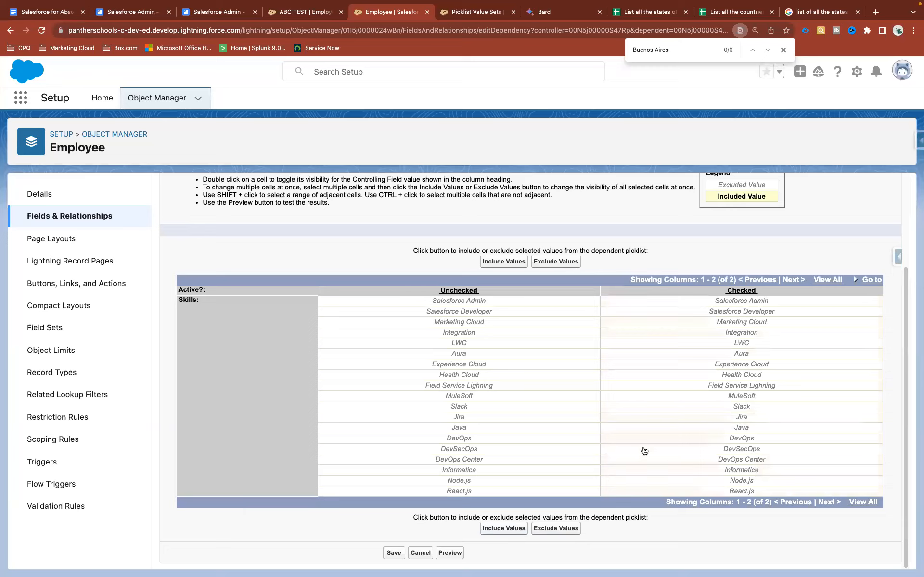
# Include all Skills values under Checked, and only Salesforce Admin and Salesforce Developer under Unchecked.
pyautogui.click(646, 302)
pyautogui.keyDown('shift'); pyautogui.click(677, 493); pyautogui.keyUp('shift')
pyautogui.click(519, 531)
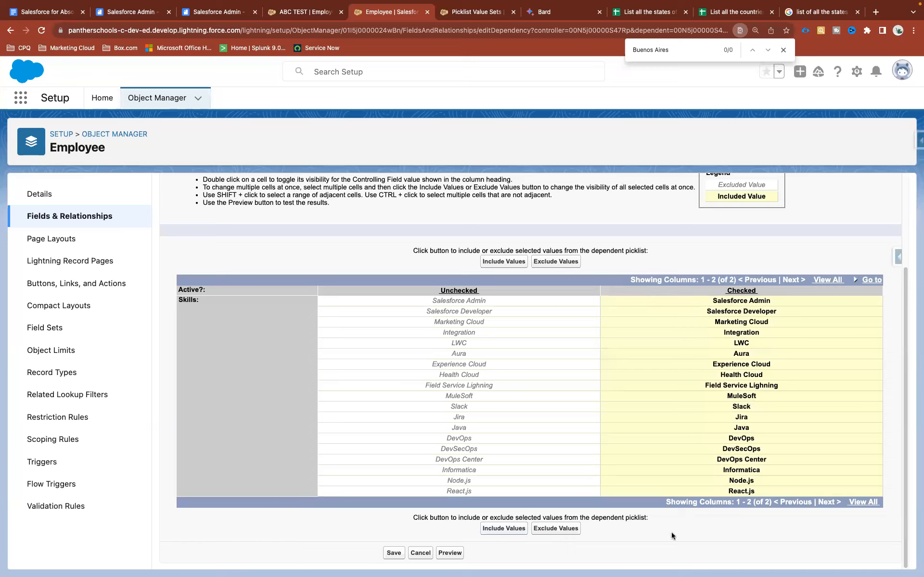
pyautogui.click(497, 305)
pyautogui.keyDown('shift'); pyautogui.click(497, 312); pyautogui.keyUp('shift')
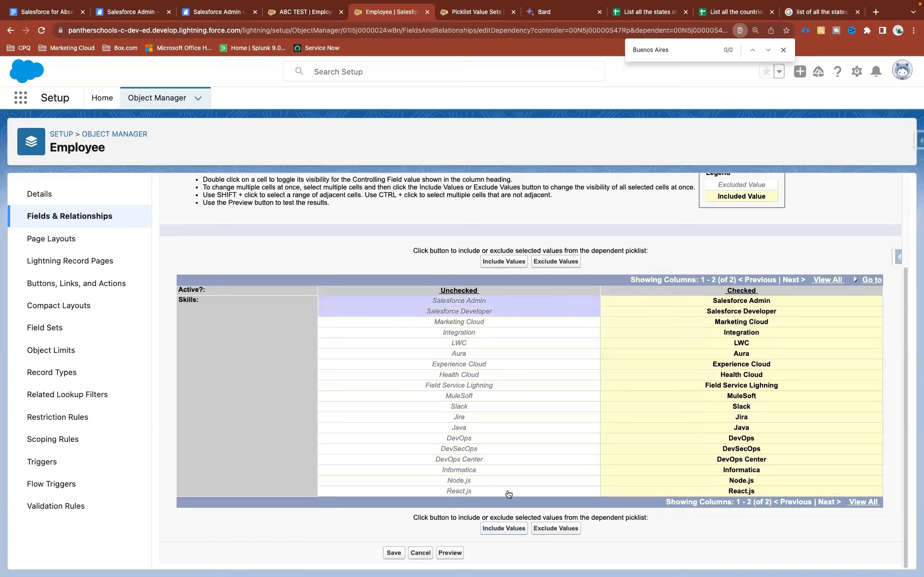
pyautogui.click(504, 529)
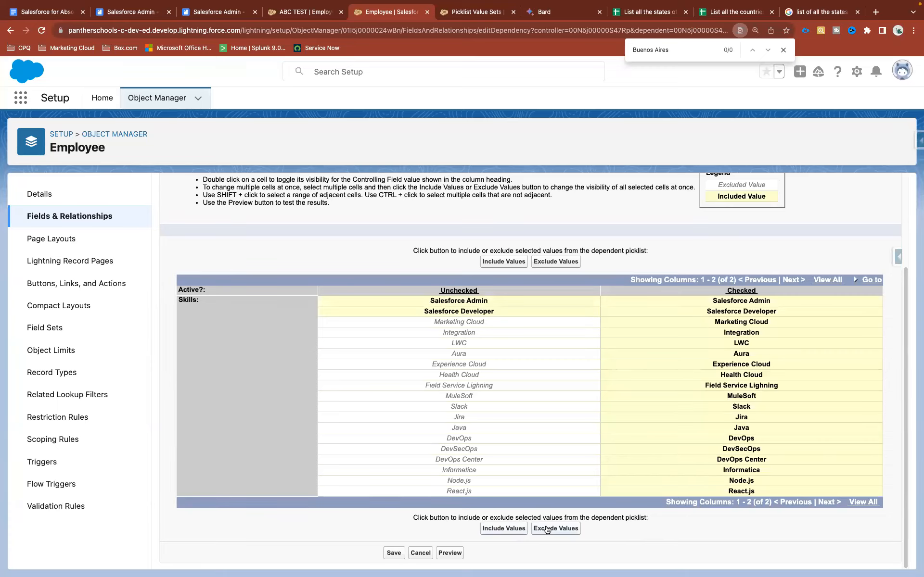
# Preview the dependency and compare the available Skills with Active? checked and unchecked.
pyautogui.click(449, 553)
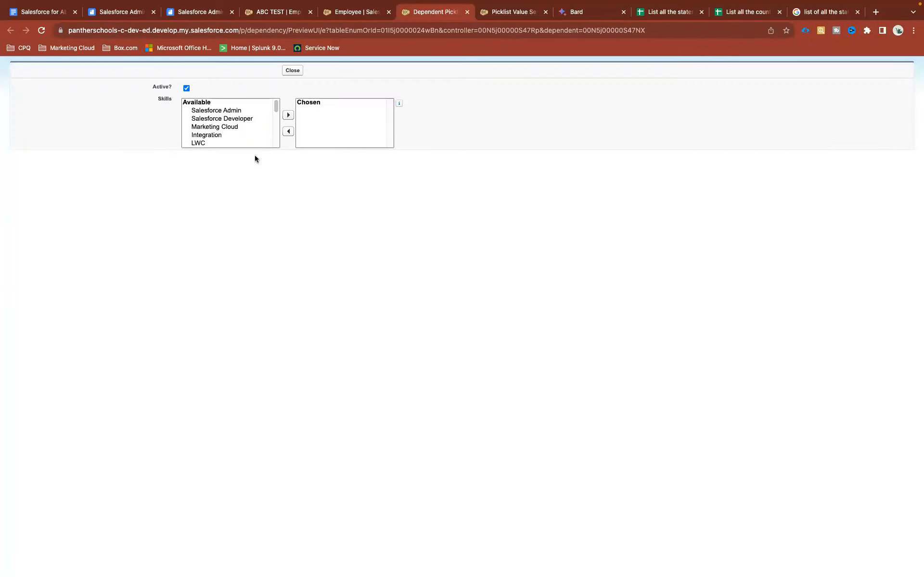
pyautogui.scroll(-3, 231, 128)
pyautogui.scroll(3, 231, 128)
pyautogui.click(187, 88)
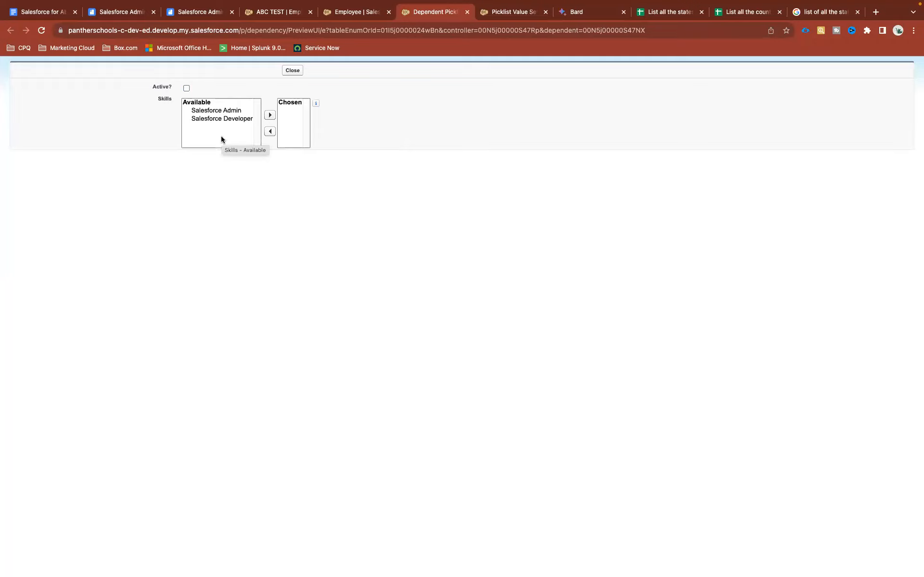
pyautogui.click(186, 88)
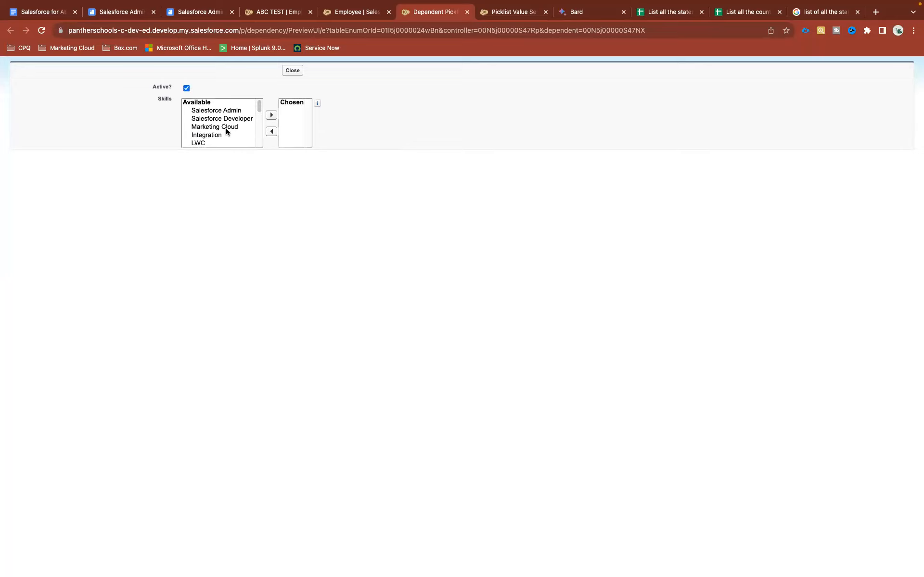
pyautogui.scroll(-5, 227, 132)
pyautogui.scroll(5, 226, 130)
# With Active? unchecked in the preview, try choosing Salesforce Admin and Salesforce Developer, and close the preview.
pyautogui.click(186, 88)
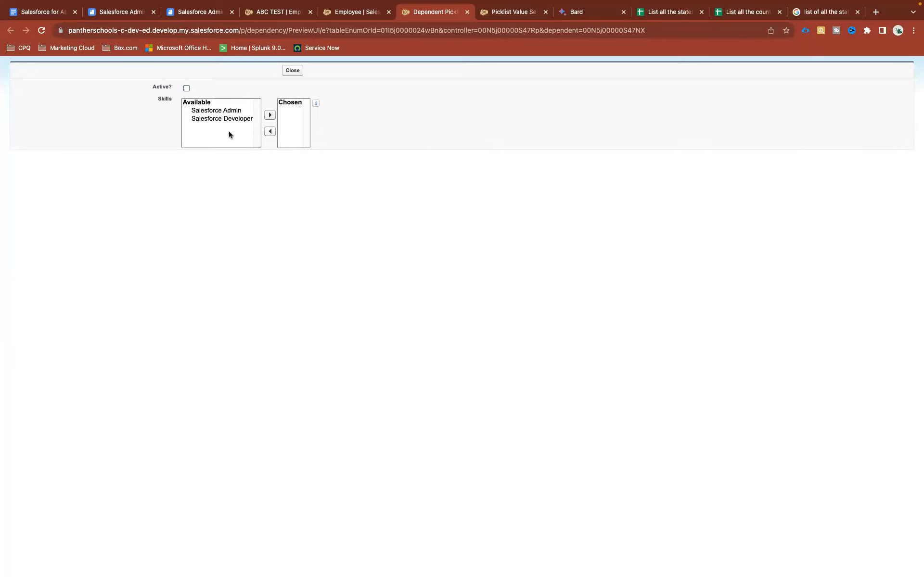
pyautogui.moveTo(223, 120); pyautogui.dragTo(223, 110)
pyautogui.click(270, 115)
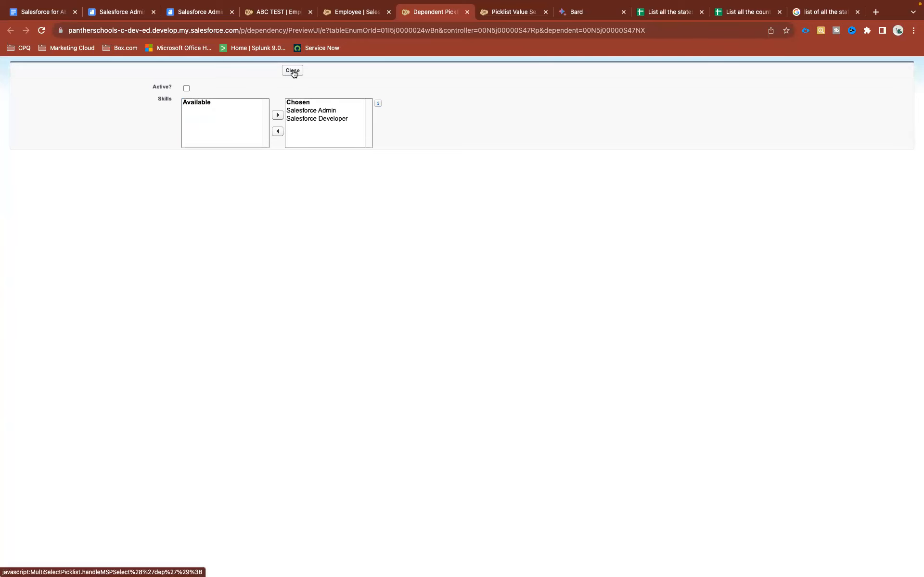
pyautogui.click(292, 71)
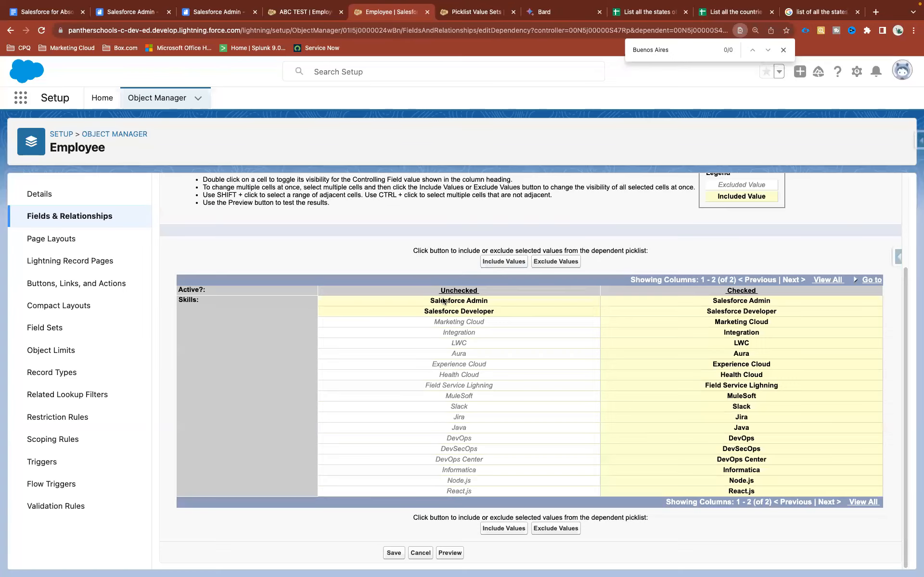
# Save the field dependency, check it in the Employee object's list of field dependencies and return to the object.
pyautogui.click(393, 553)
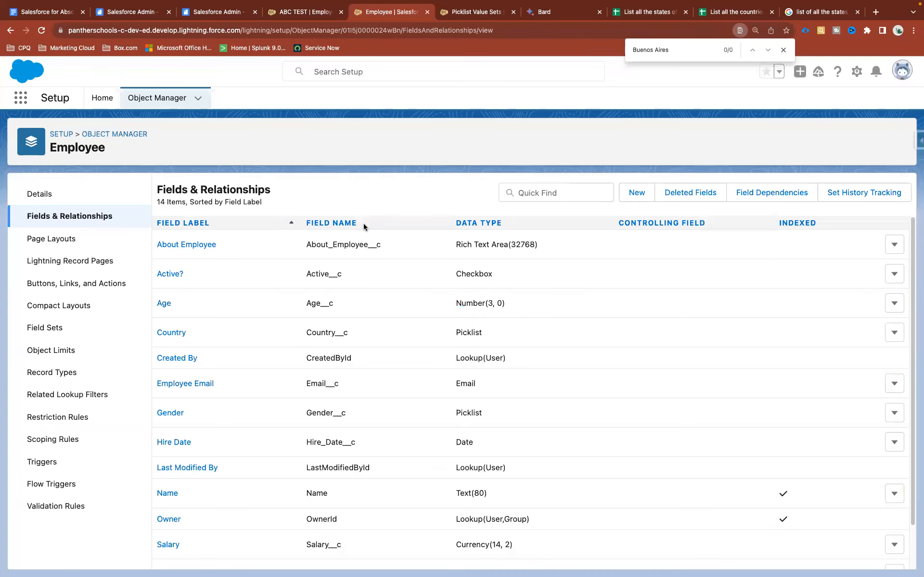
pyautogui.click(750, 192)
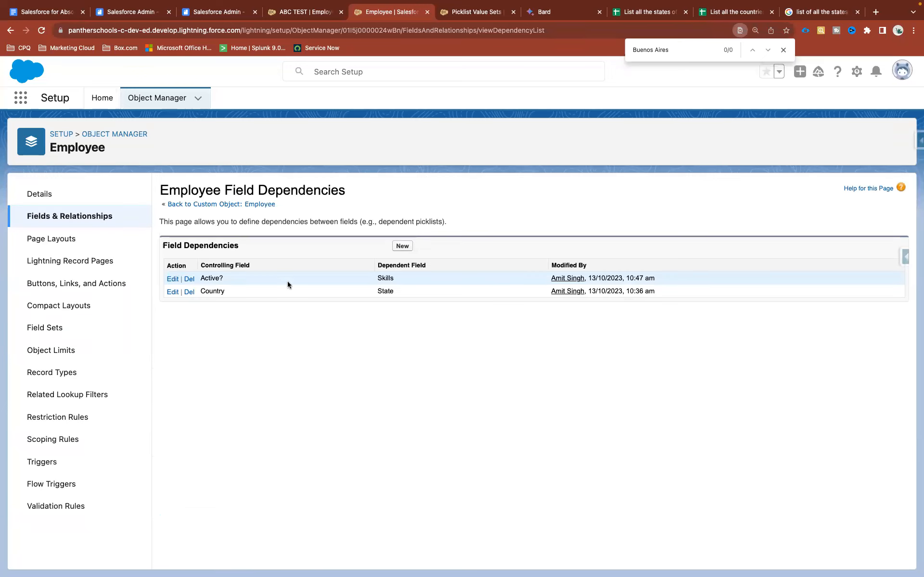
pyautogui.click(207, 204)
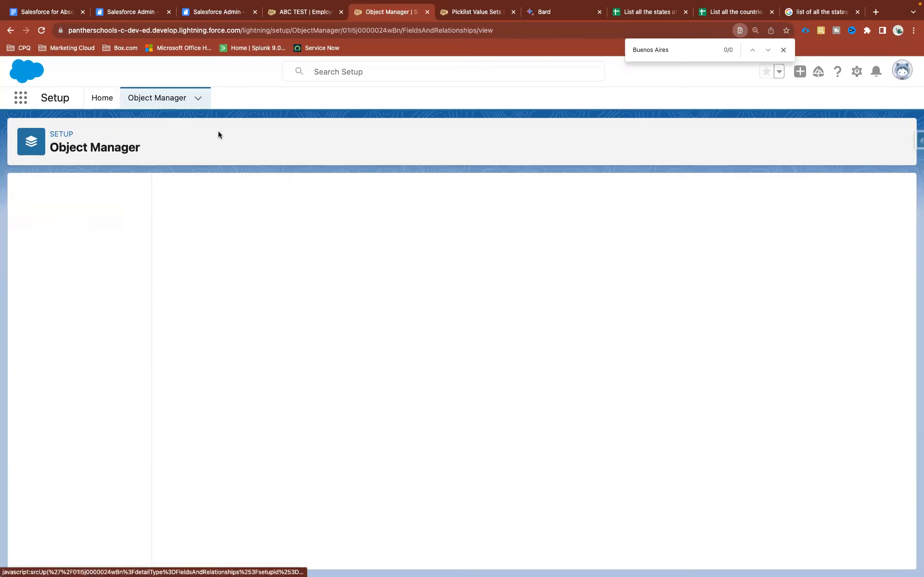
# Switch to the ABC TEST employee record, reload it and open its fields for editing.
pyautogui.click(284, 14)
pyautogui.rightClick(297, 143)
pyautogui.click(314, 185)
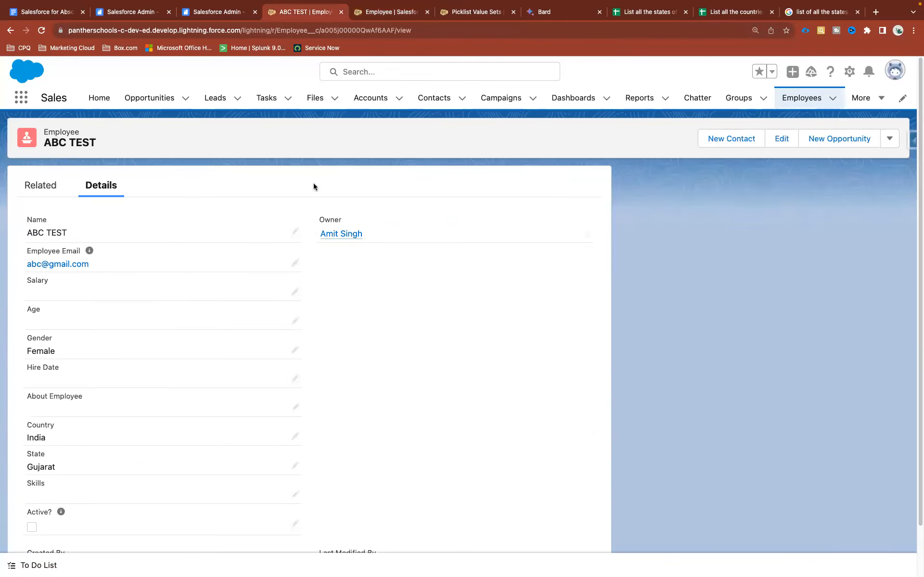
pyautogui.scroll(-2, 391, 347)
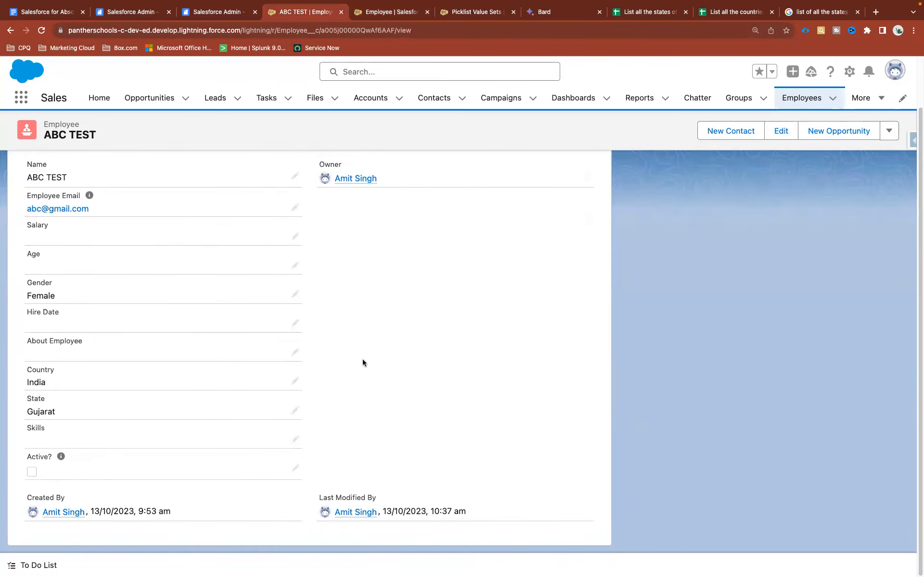
pyautogui.click(294, 381)
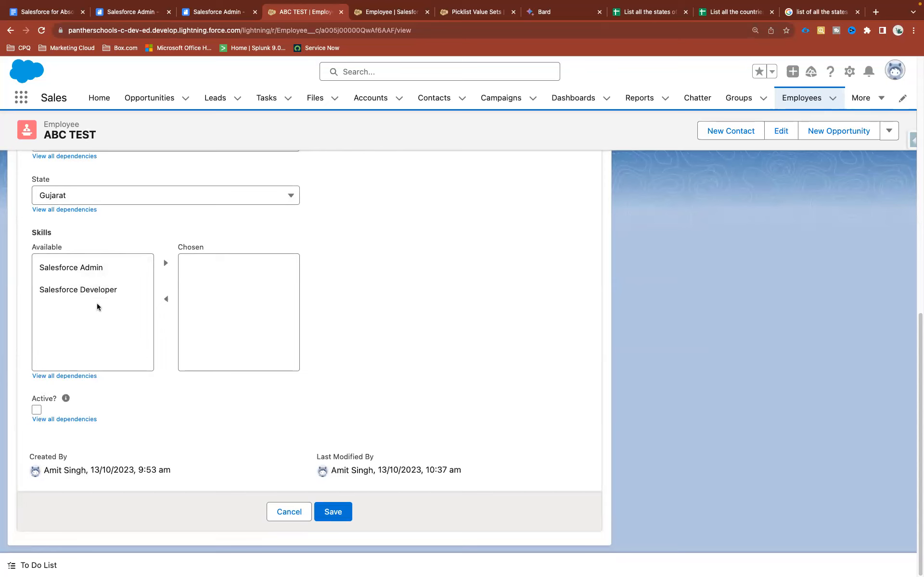
# In the record's Skills dependencies, enable Active?, choose Salesforce Admin through Health Cloud and apply the selection.
pyautogui.click(71, 377)
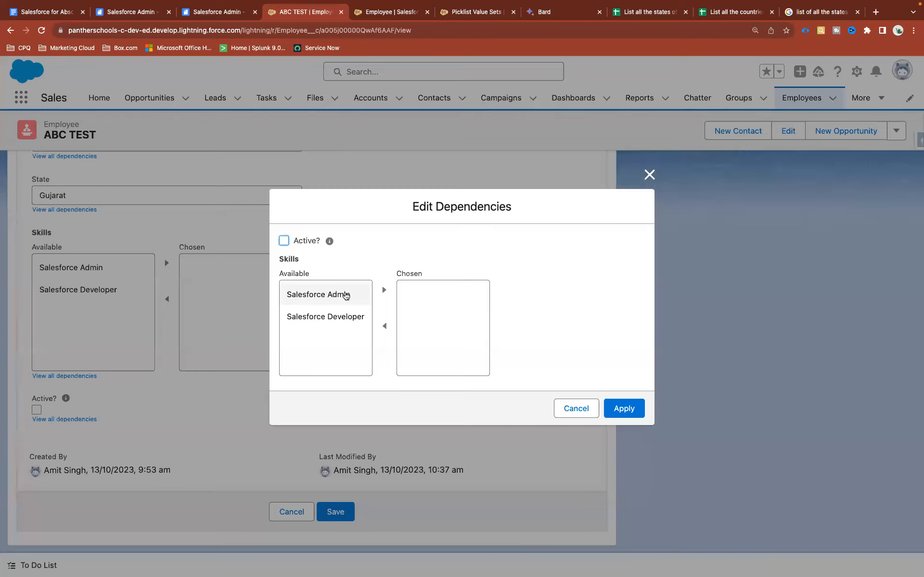
pyautogui.click(284, 240)
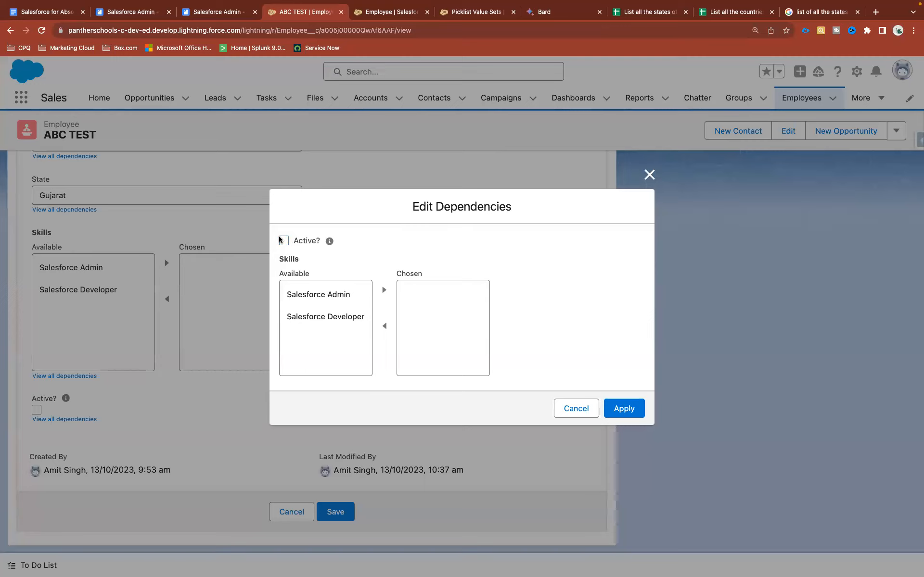
pyautogui.scroll(-5, 332, 326)
pyautogui.scroll(5, 334, 331)
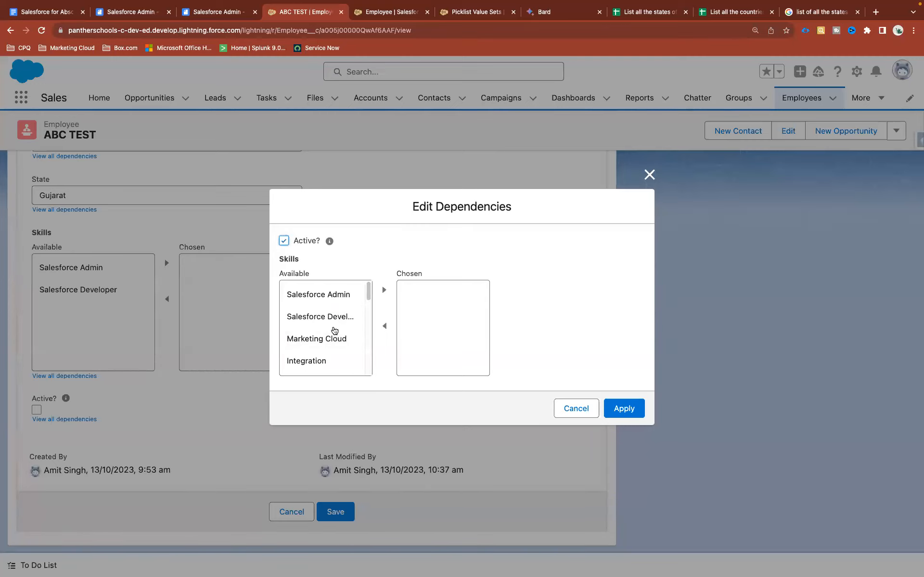
pyautogui.click(295, 293)
pyautogui.scroll(-3, 312, 332)
pyautogui.keyDown('shift'); pyautogui.click(312, 332); pyautogui.keyUp('shift')
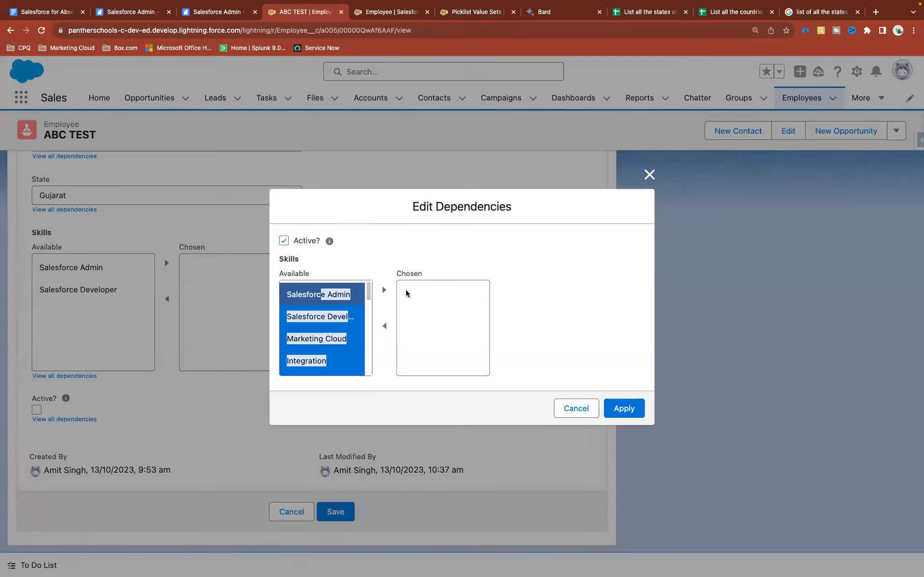
pyautogui.click(384, 289)
pyautogui.click(624, 408)
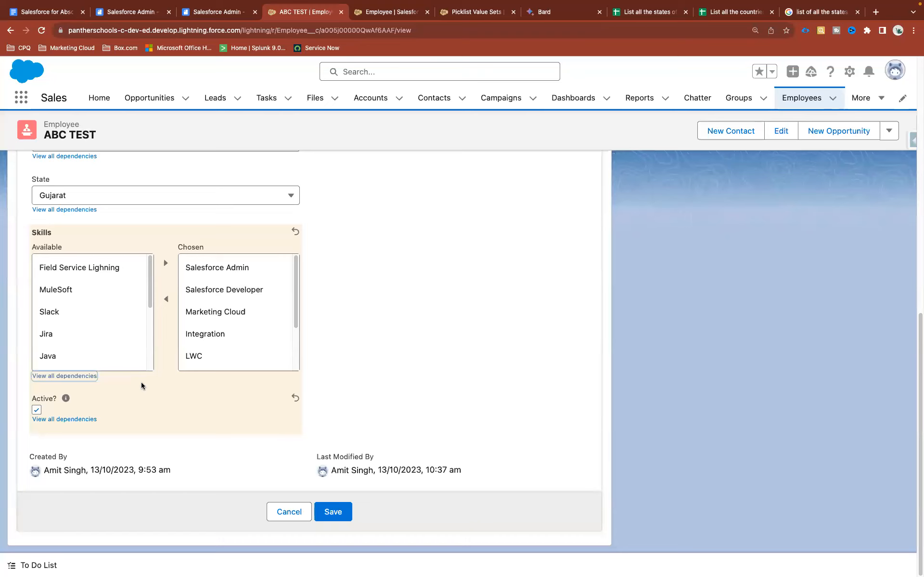
# Add Node.js and React.js to the record's chosen Skills.
pyautogui.scroll(-3, 226, 319)
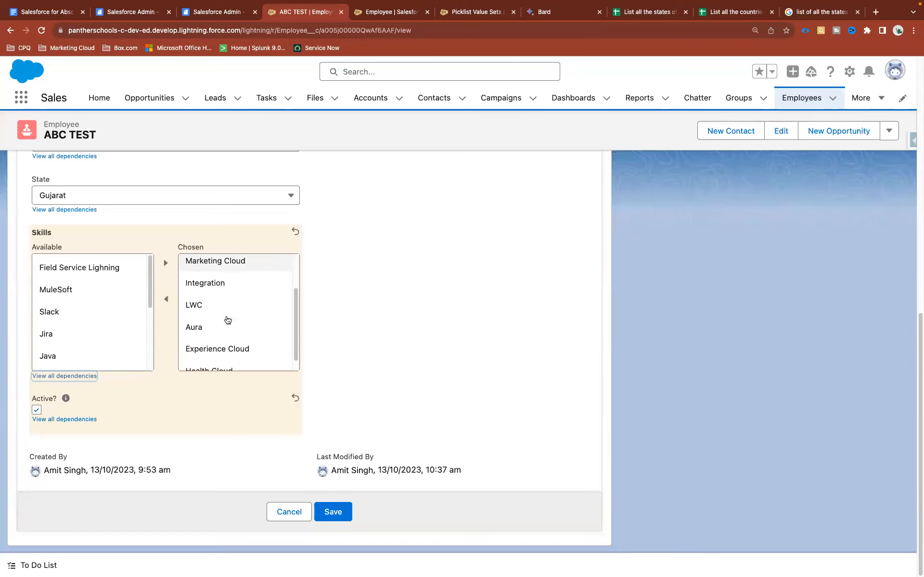
pyautogui.scroll(-5, 80, 350)
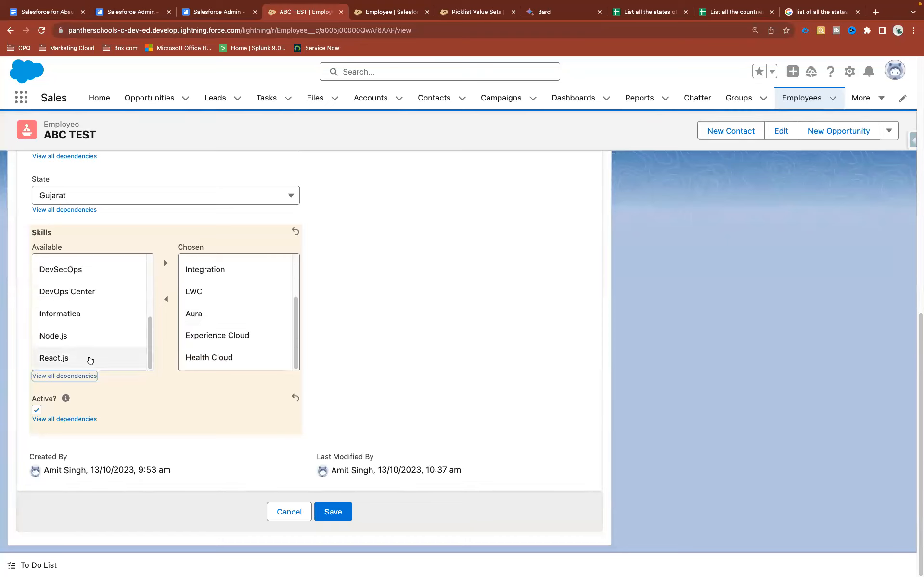
pyautogui.click(90, 361)
pyautogui.keyDown('shift'); pyautogui.click(62, 336); pyautogui.keyUp('shift')
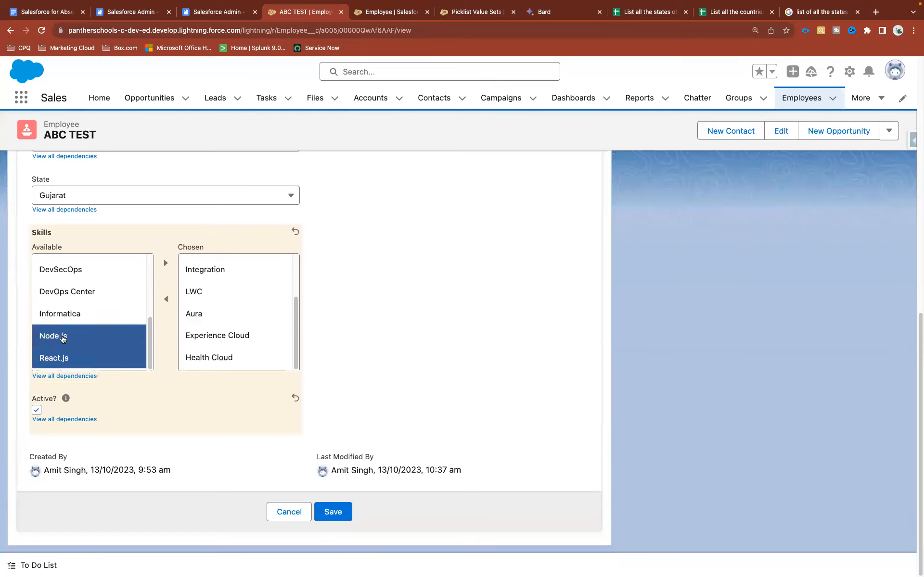
pyautogui.click(165, 265)
# Add Field Service Lighning through DevOps Center to the chosen Skills and save the employee record.
pyautogui.click(114, 339)
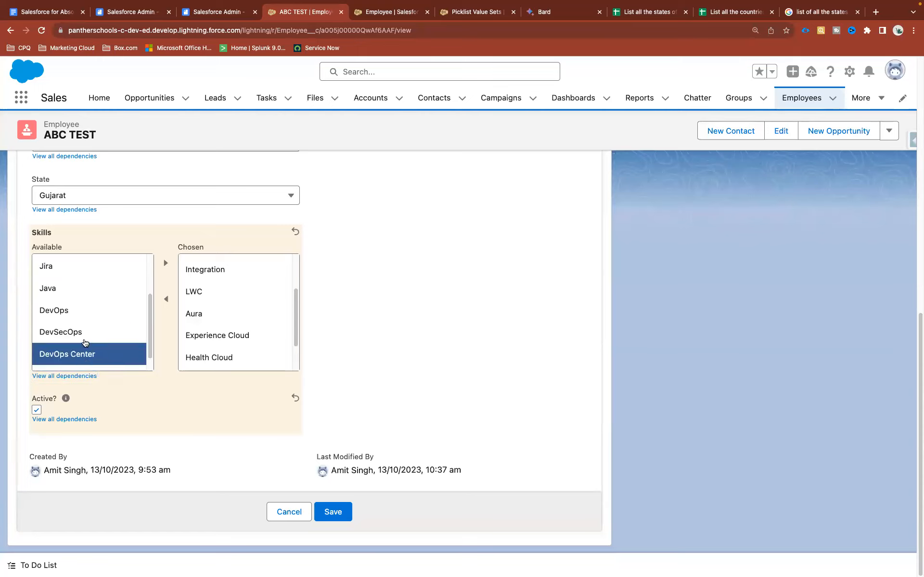
pyautogui.scroll(5, 86, 327)
pyautogui.keyDown('shift'); pyautogui.click(81, 272); pyautogui.keyUp('shift')
pyautogui.click(166, 263)
pyautogui.scroll(2, 232, 295)
pyautogui.scroll(-10, 233, 295)
pyautogui.click(321, 512)
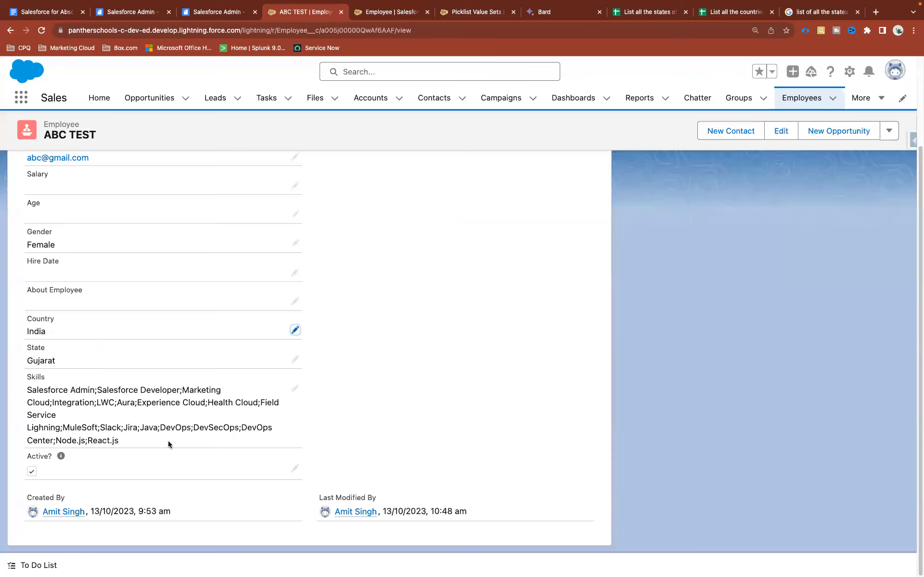
# Review the saved Skills and Active? values on the ABC TEST employee record.
pyautogui.moveTo(134, 443); pyautogui.dragTo(21, 391)
pyautogui.click(380, 395)
pyautogui.scroll(3, 380, 395)
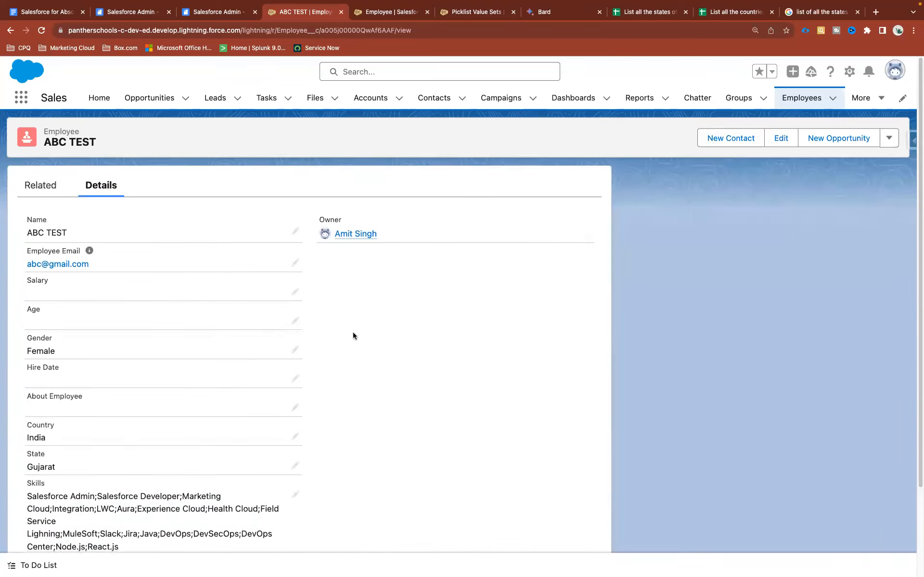
pyautogui.scroll(-3, 353, 335)
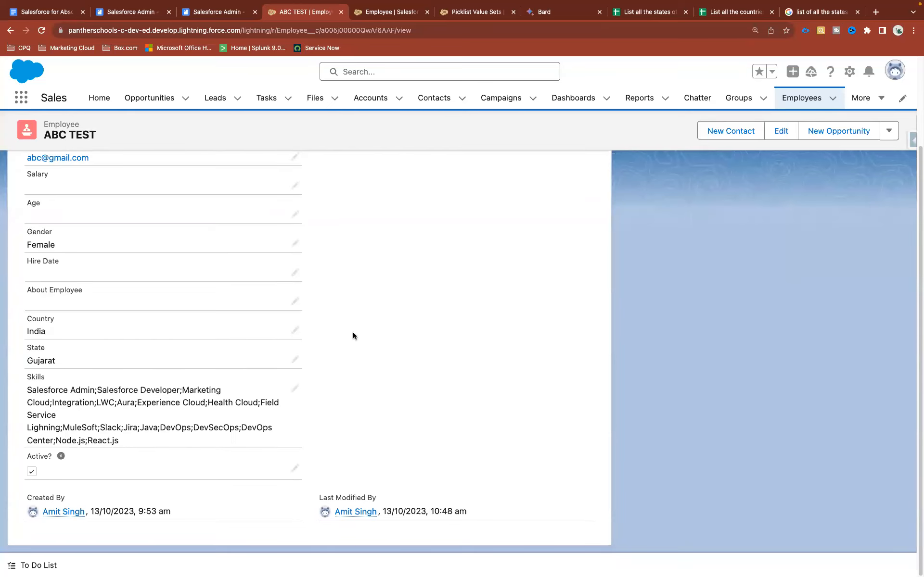
pyautogui.scroll(3, 353, 335)
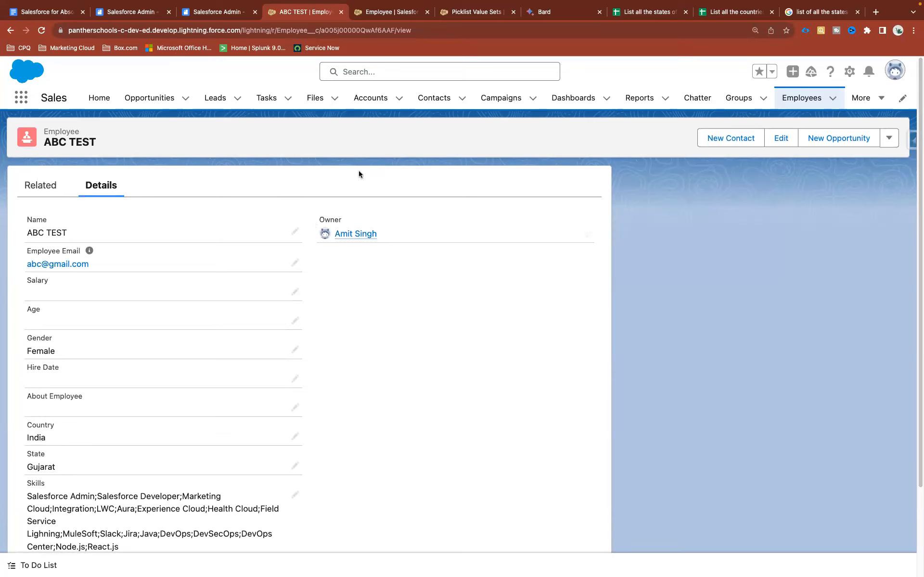
# Find the Opportunity object in Setup's Object Manager and open its Fields & Relationships.
pyautogui.click(385, 11)
pyautogui.scroll(-1, 367, 308)
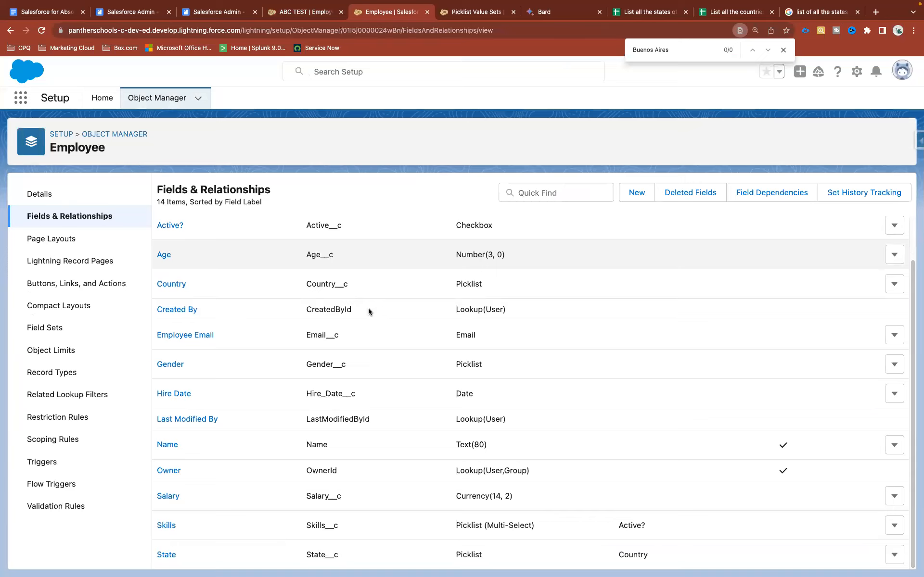
pyautogui.click(128, 135)
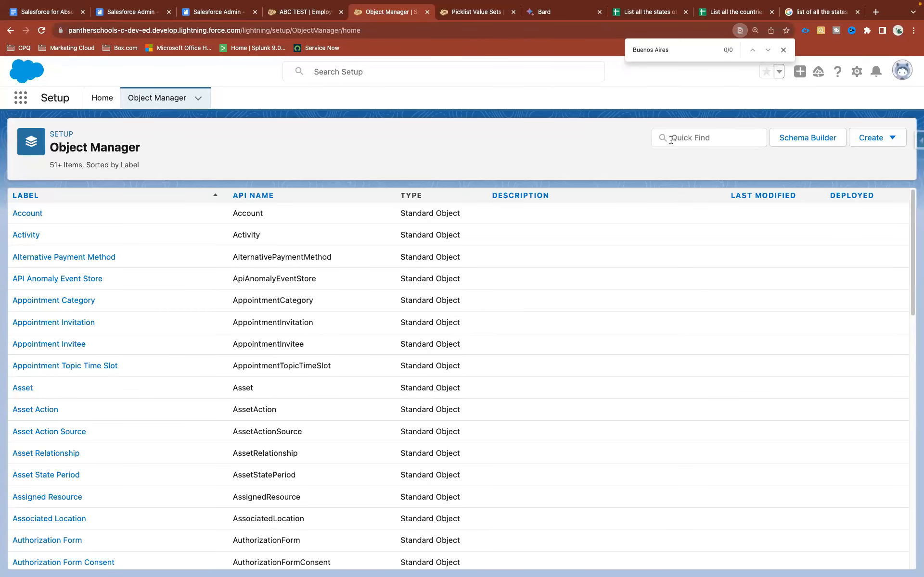
pyautogui.click(689, 137)
pyautogui.write('Oppo')
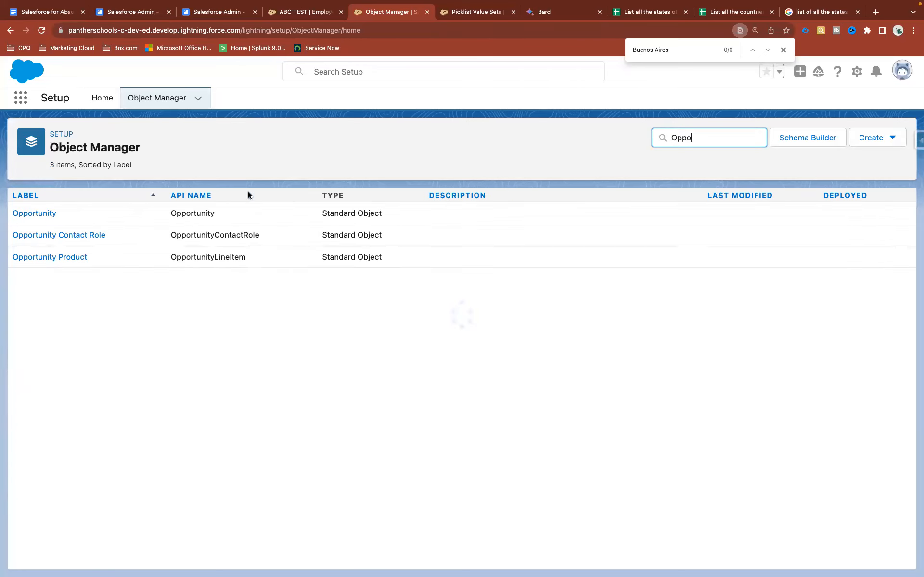
pyautogui.click(27, 213)
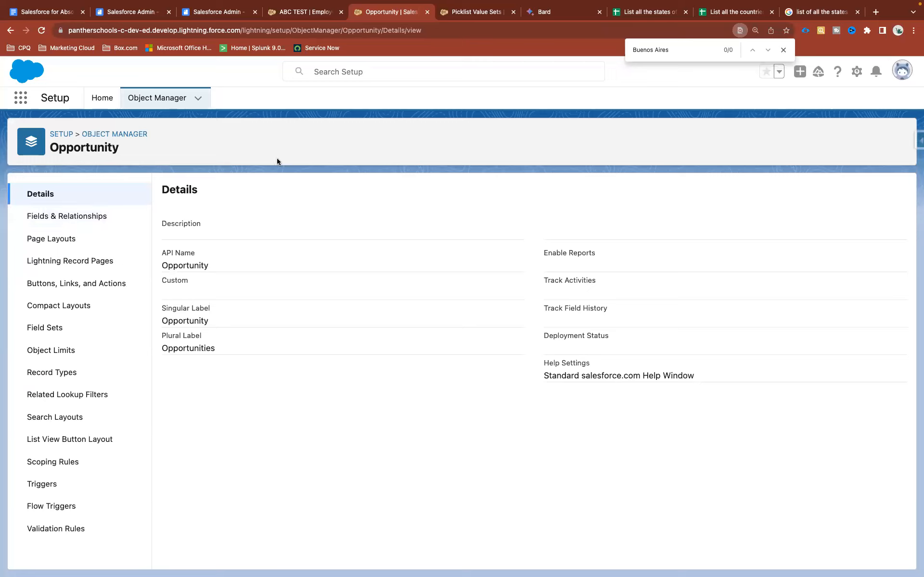
pyautogui.click(74, 215)
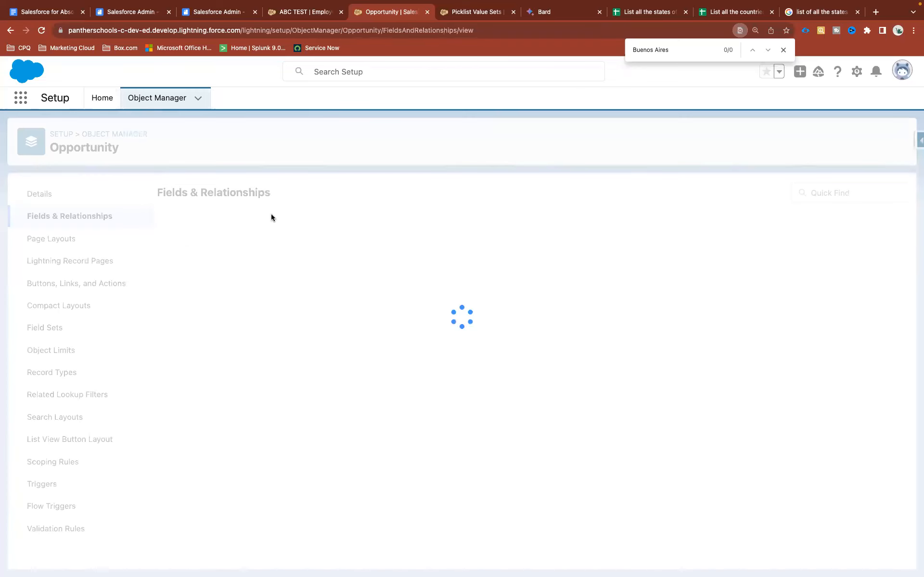
# Switch back to the Sales app, go to Opportunities and examine the available list views.
pyautogui.click(297, 12)
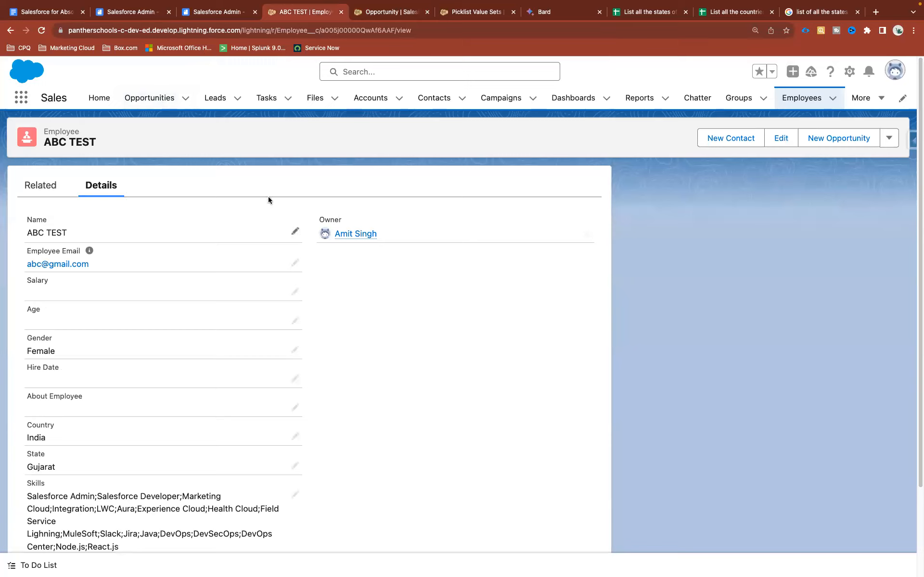
pyautogui.click(146, 106)
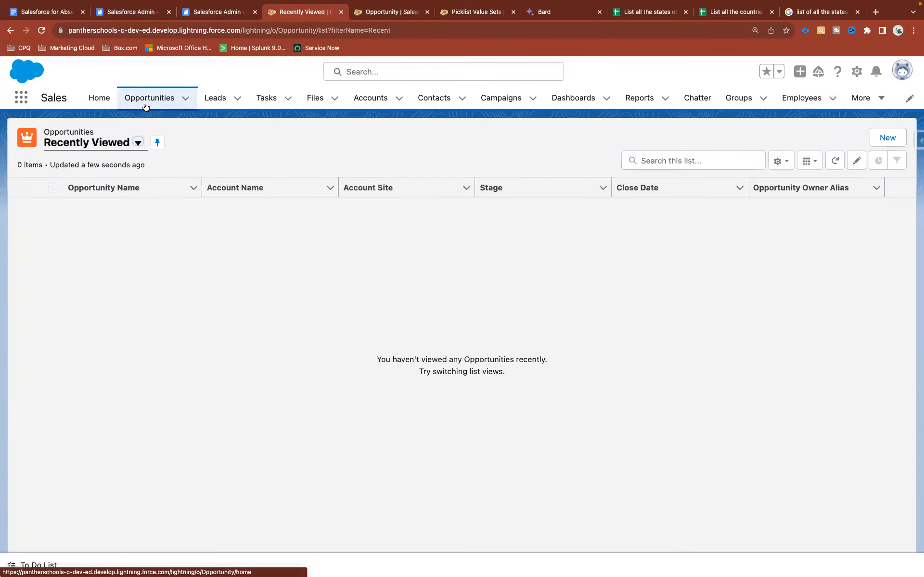
pyautogui.click(138, 144)
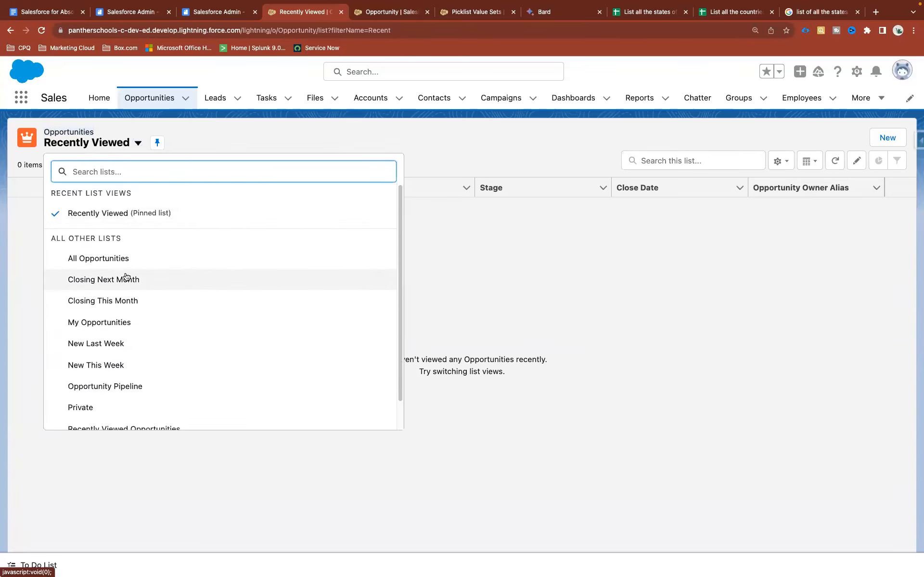
pyautogui.click(178, 129)
pyautogui.click(139, 143)
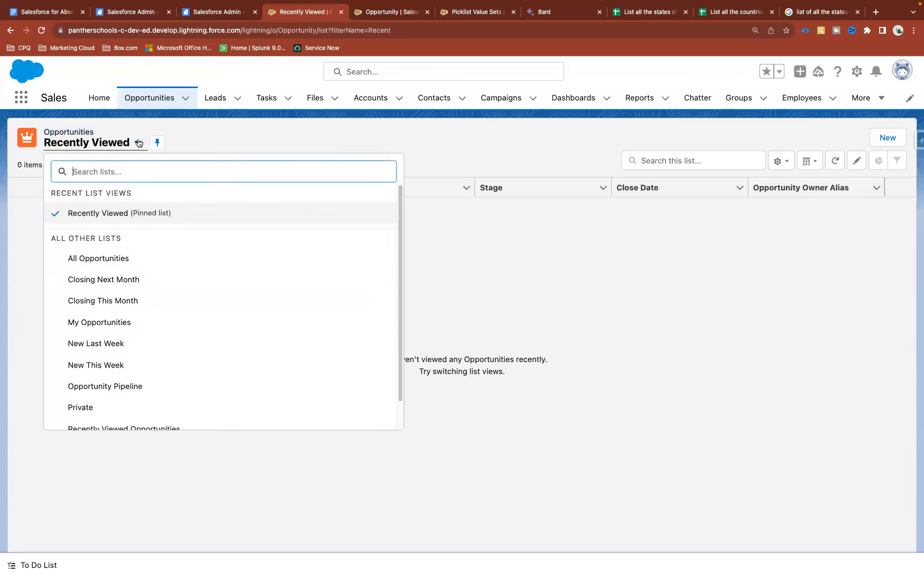
pyautogui.scroll(-2, 143, 333)
pyautogui.scroll(2, 142, 334)
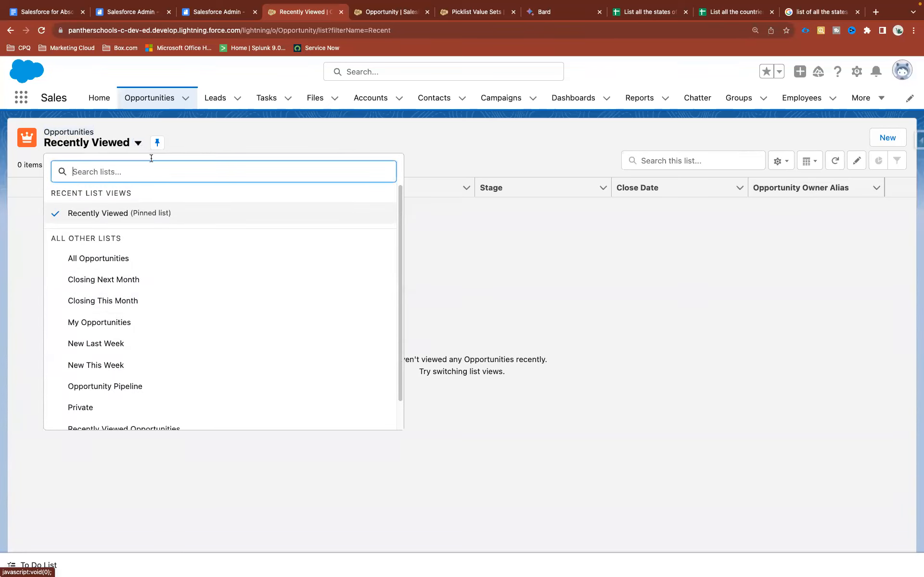
pyautogui.scroll(-1, 145, 284)
pyautogui.scroll(1, 133, 264)
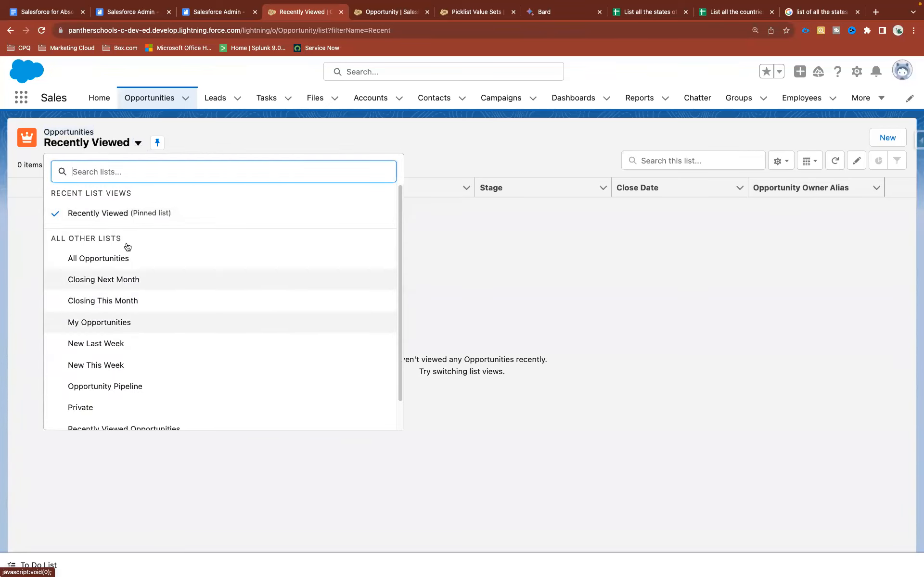
pyautogui.click(138, 142)
pyautogui.click(138, 143)
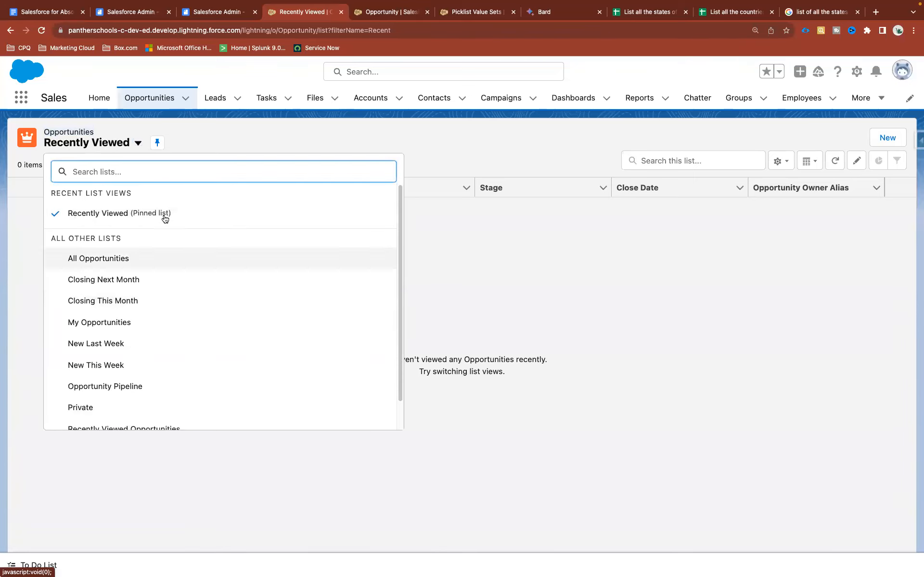
pyautogui.scroll(-1, 184, 239)
pyautogui.scroll(1, 184, 239)
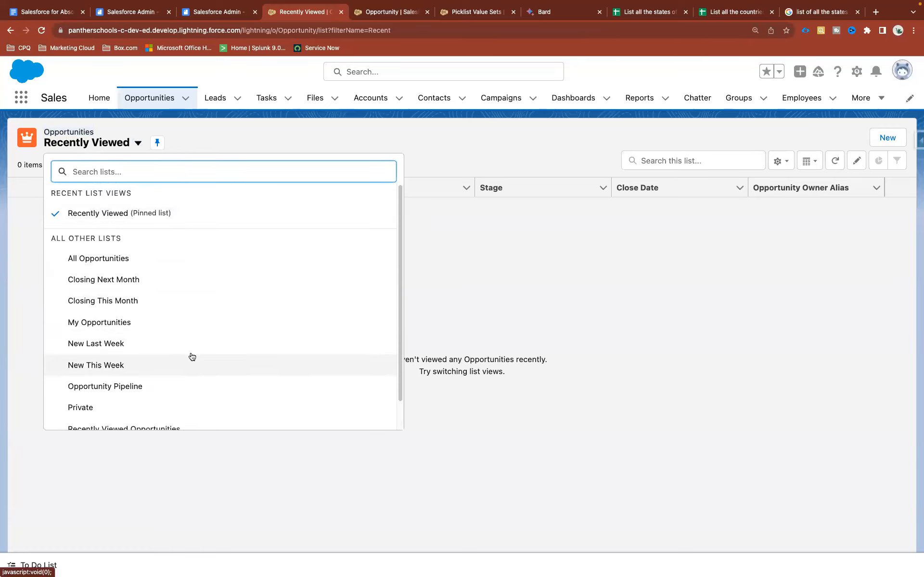
# Display the All Opportunities list view and look through its opportunities.
pyautogui.click(140, 144)
pyautogui.click(139, 144)
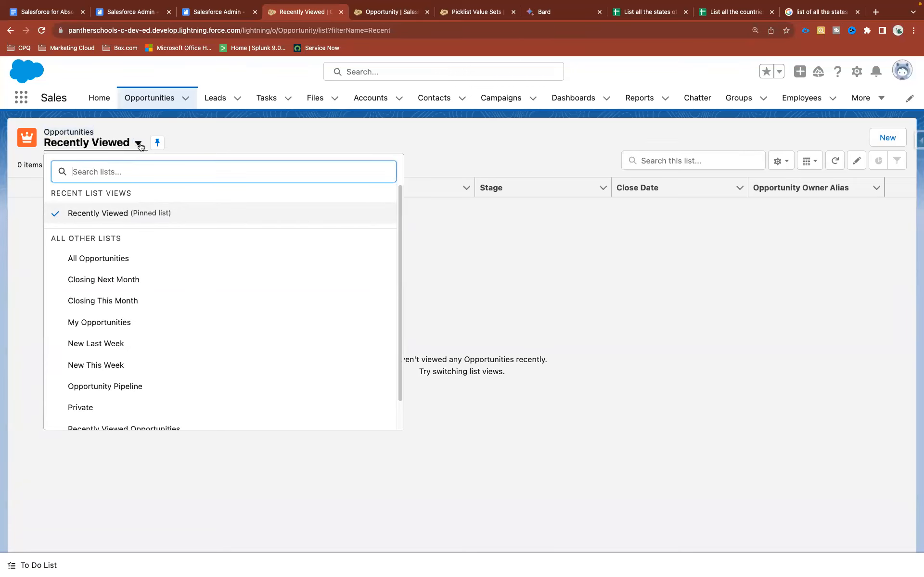
pyautogui.click(136, 260)
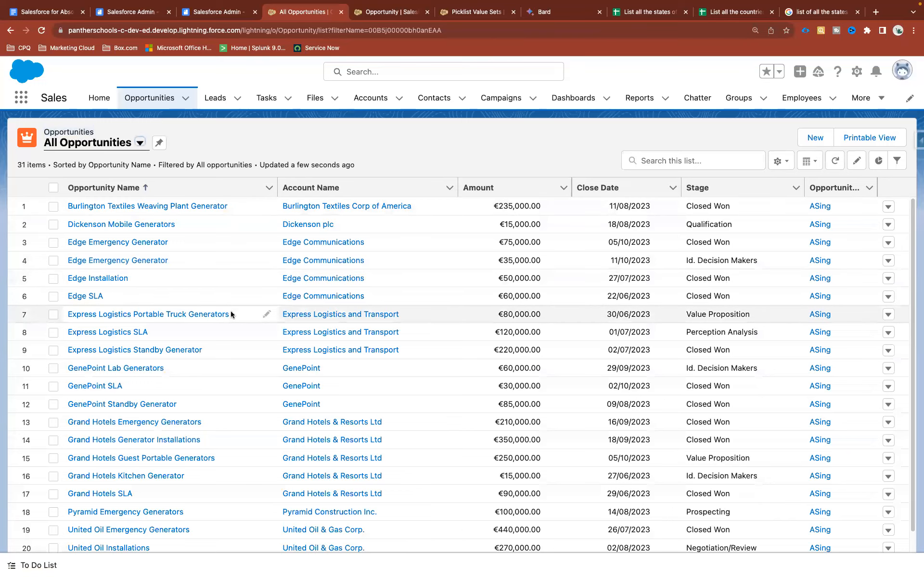
pyautogui.scroll(-3, 231, 313)
pyautogui.scroll(-2, 230, 311)
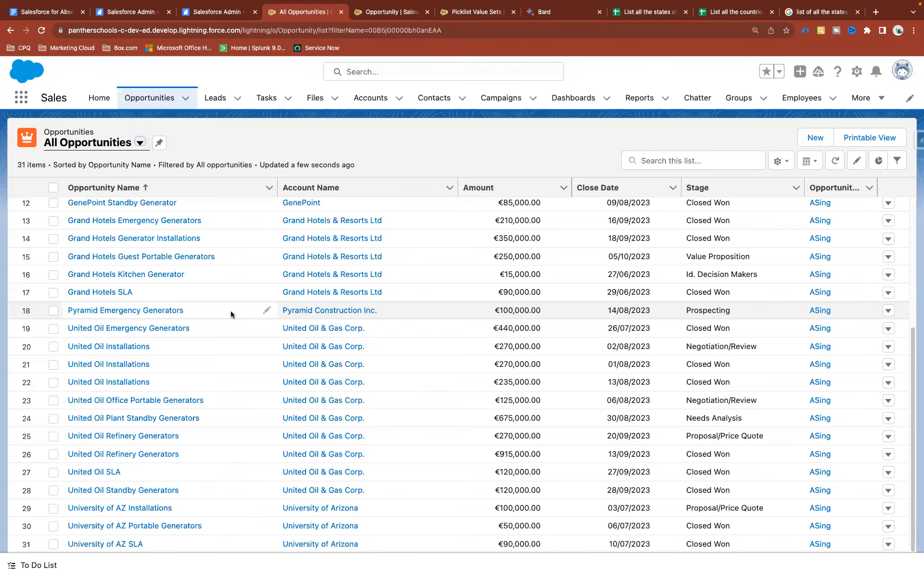
pyautogui.scroll(5, 230, 311)
# Open the details of the Burlington Textiles Weaving Plant Generator opportunity at its Stage field.
pyautogui.click(169, 208)
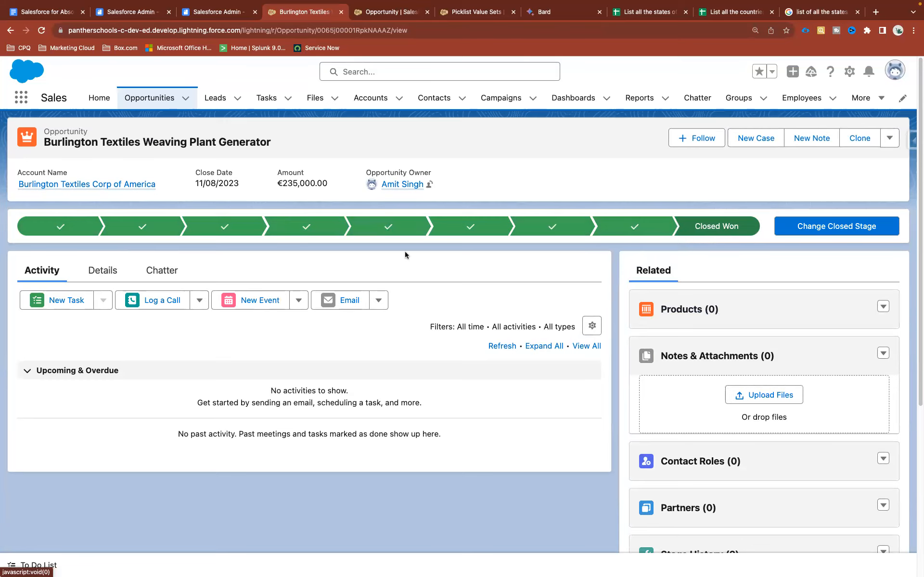
pyautogui.click(120, 277)
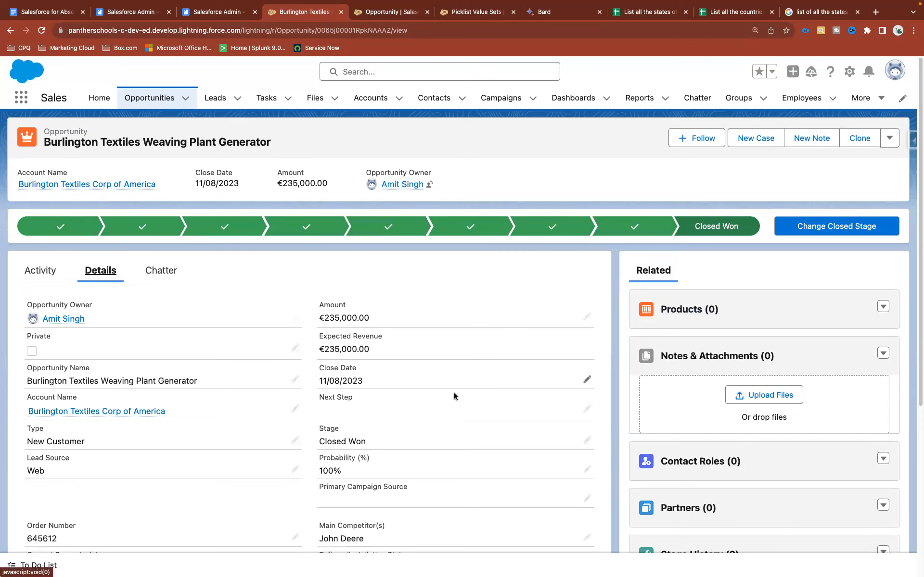
pyautogui.scroll(-3, 466, 416)
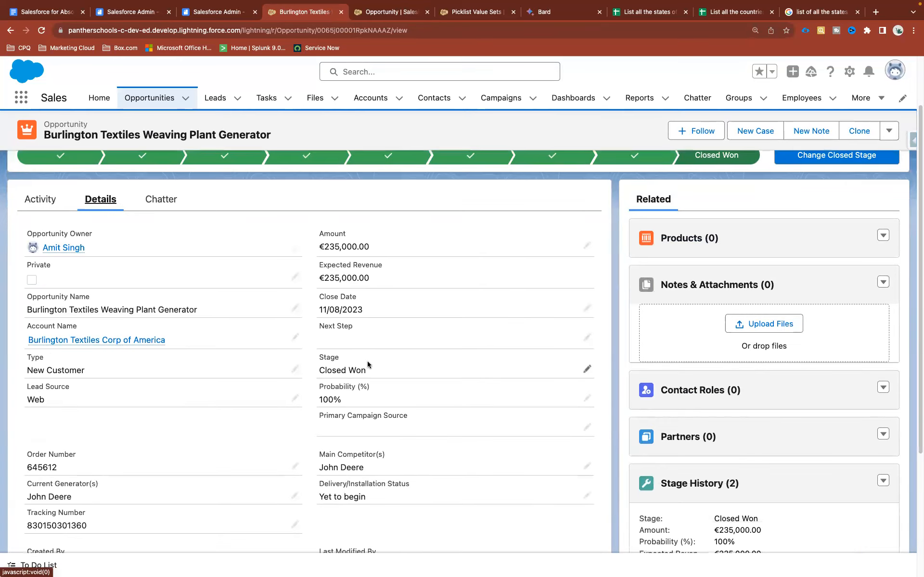
# Edit the opportunity and set its Stage to Closed Lost.
pyautogui.click(587, 370)
pyautogui.click(339, 385)
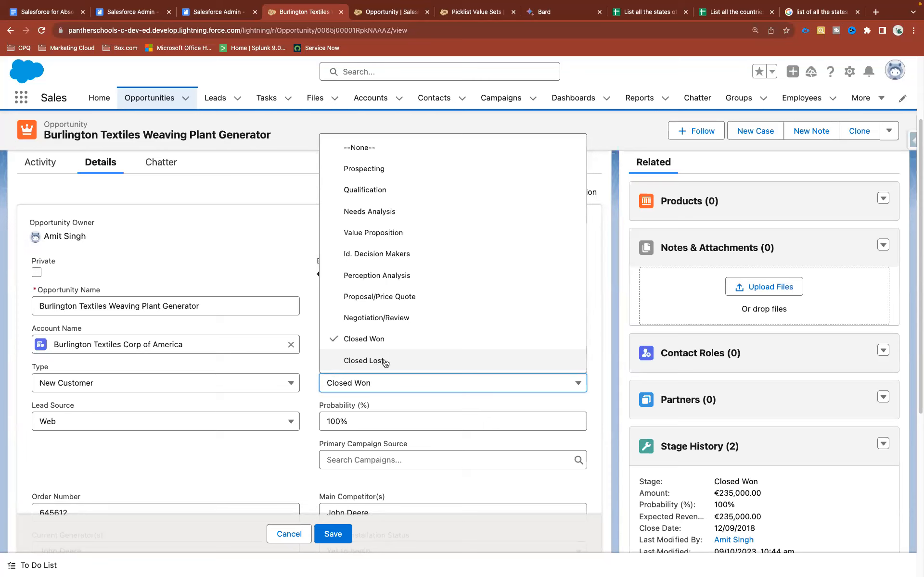
pyautogui.click(385, 362)
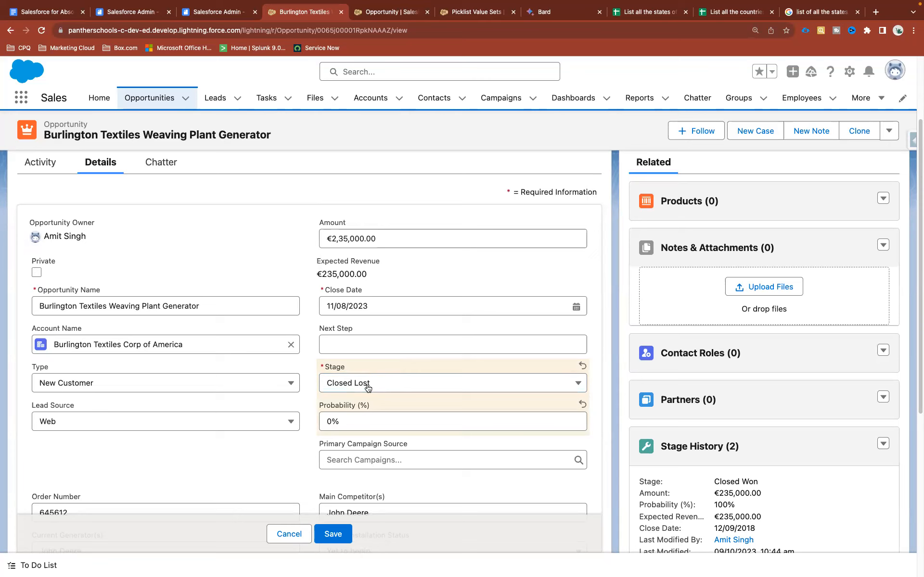
pyautogui.click(382, 387)
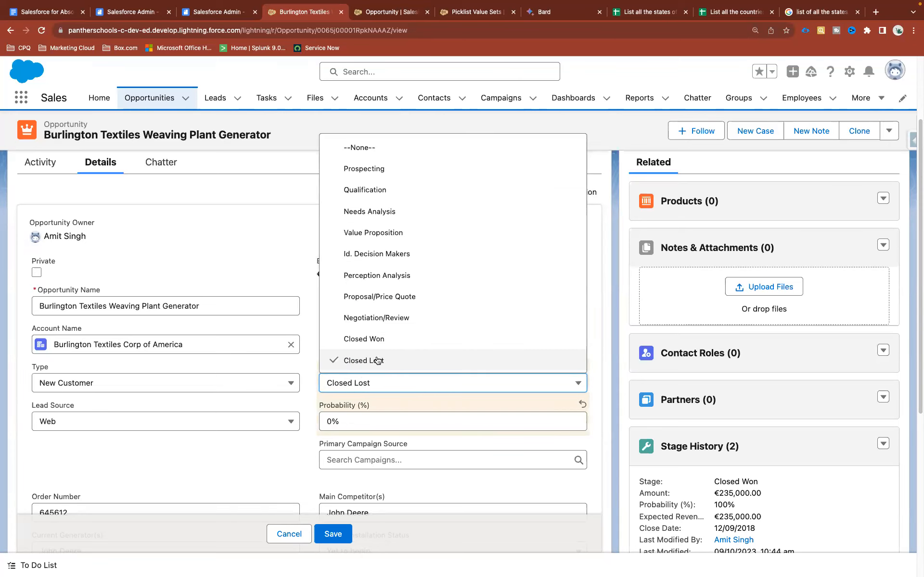
pyautogui.click(393, 404)
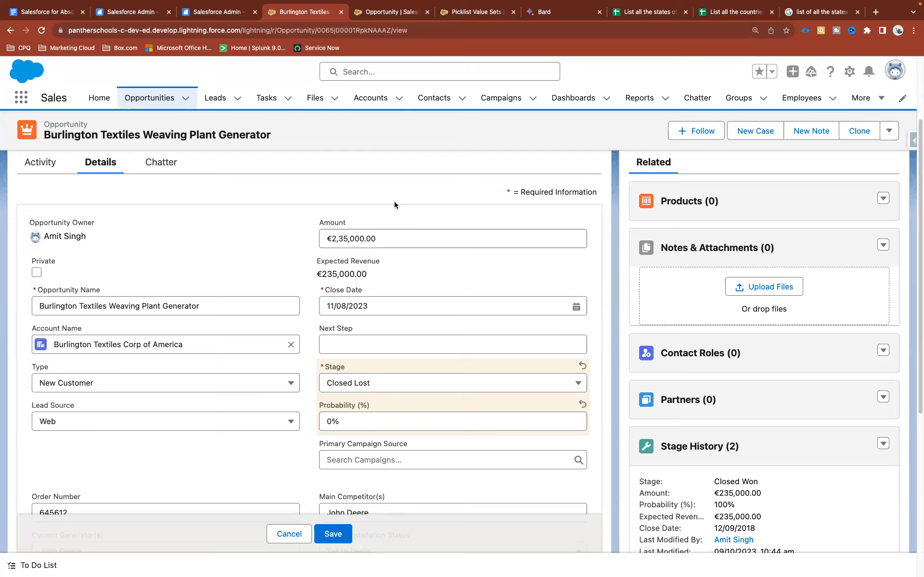
# Return to the Opportunity object's setup and start a new custom field of type Picklist.
pyautogui.click(364, 14)
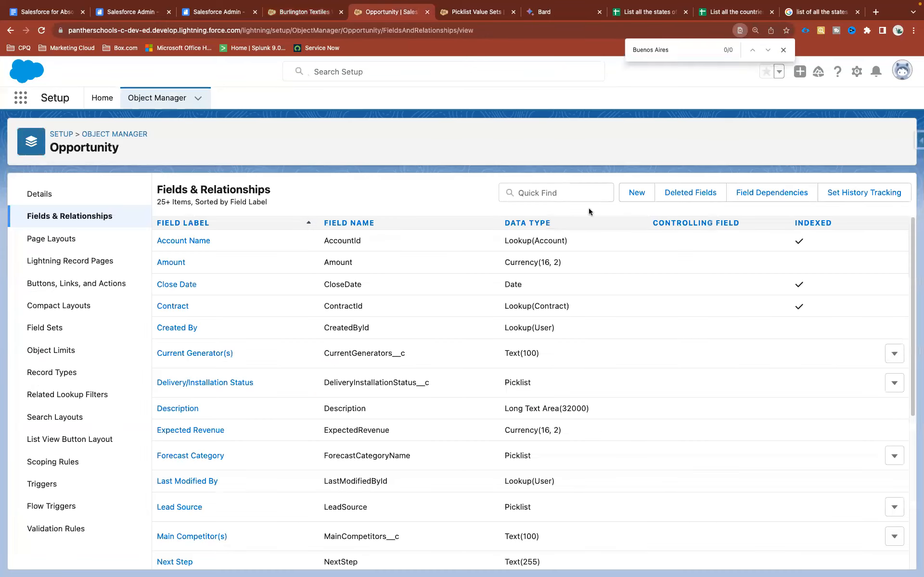
pyautogui.click(633, 198)
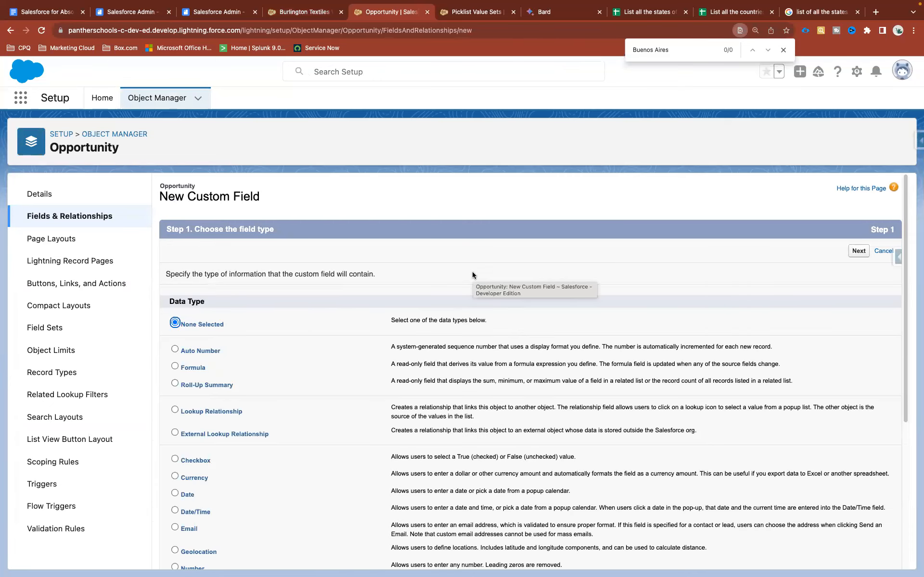
pyautogui.click(97, 218)
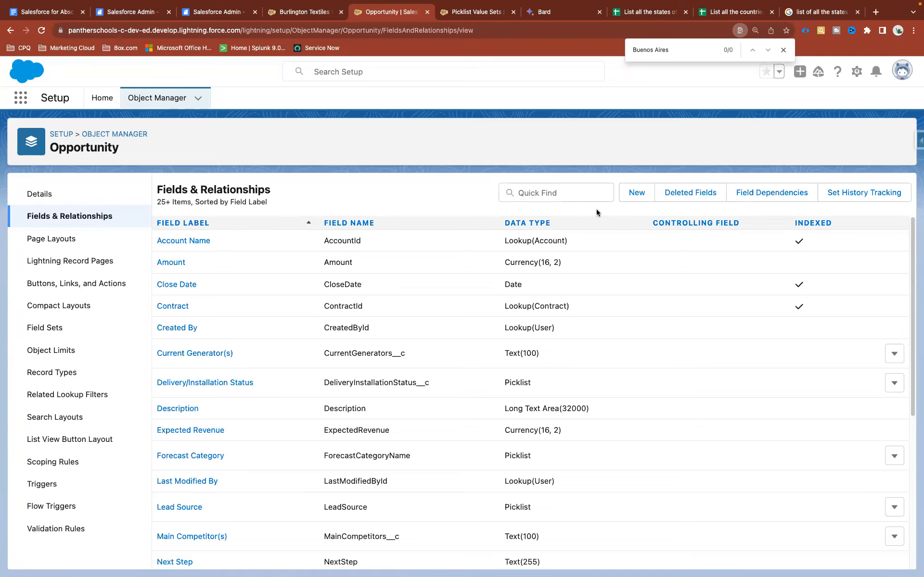
pyautogui.click(636, 192)
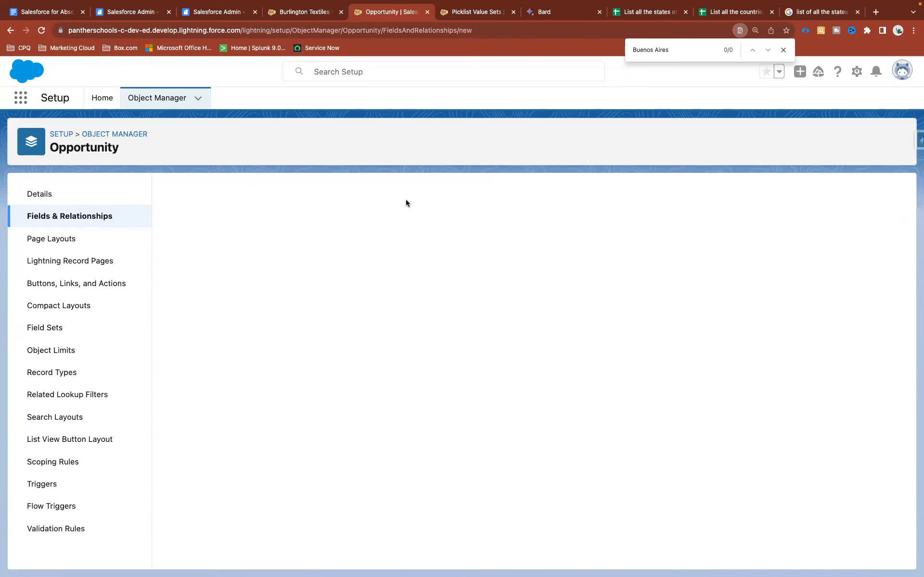
pyautogui.scroll(-3, 311, 376)
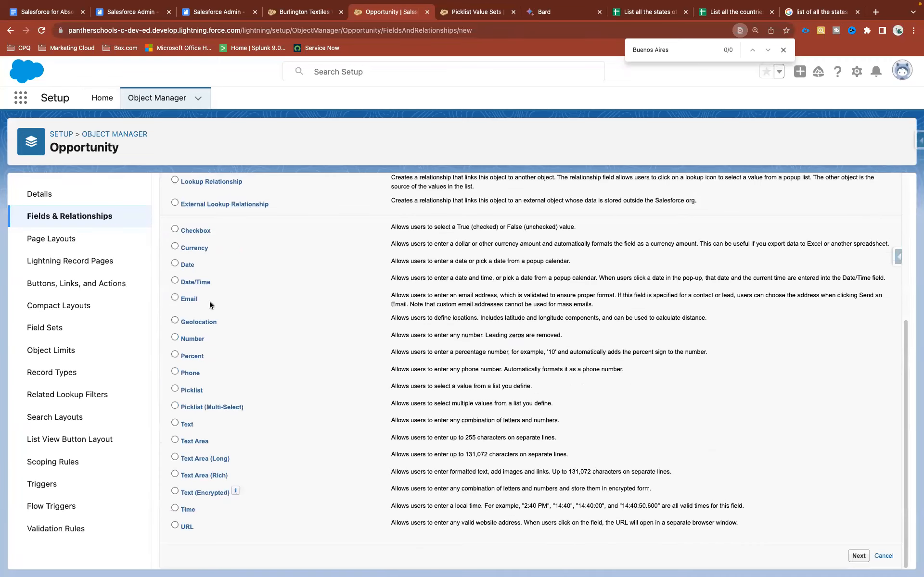
pyautogui.click(192, 390)
pyautogui.click(864, 555)
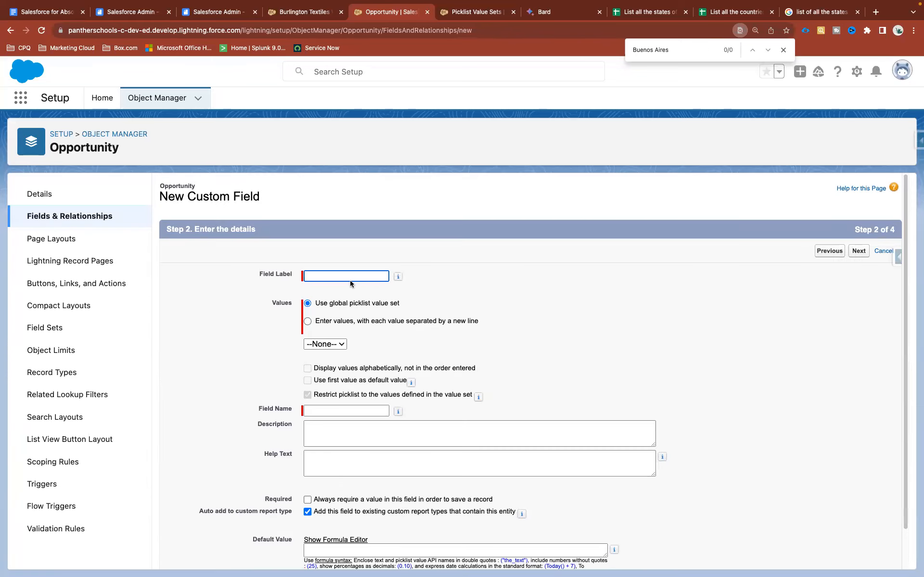
# Label the picklist field Lost Reason and choose to enter its values separated by new lines.
pyautogui.click(344, 277)
pyautogui.write('Lost Reason')
pyautogui.click(376, 258)
pyautogui.click(358, 320)
pyautogui.scroll(-1, 437, 313)
pyautogui.scroll(-1, 437, 314)
pyautogui.click(381, 343)
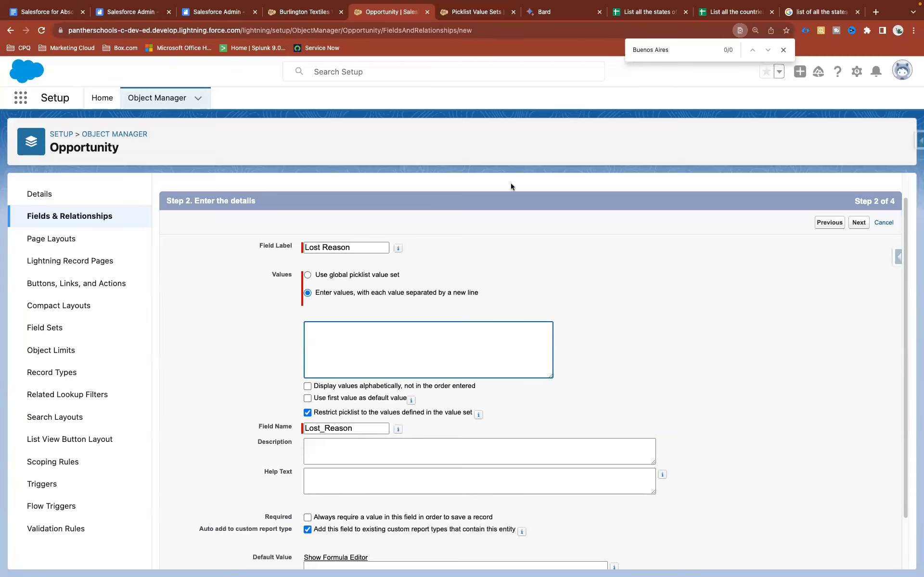
# Switch to Bard and ask "What could be the probable values for Opportunity Lost Reason in Salesforce".
pyautogui.click(551, 13)
pyautogui.scroll(-20, 486, 343)
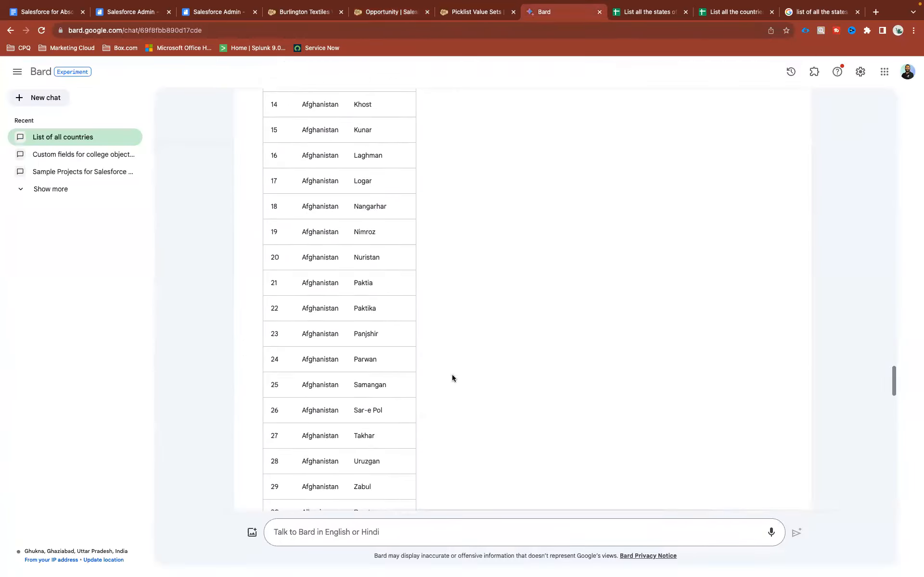
pyautogui.click(300, 532)
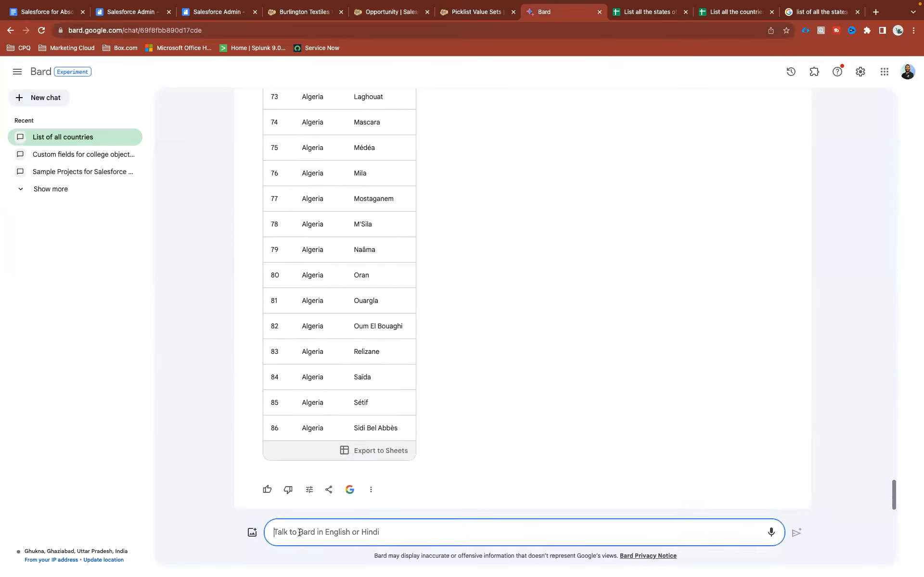
pyautogui.write('What could be the prop')
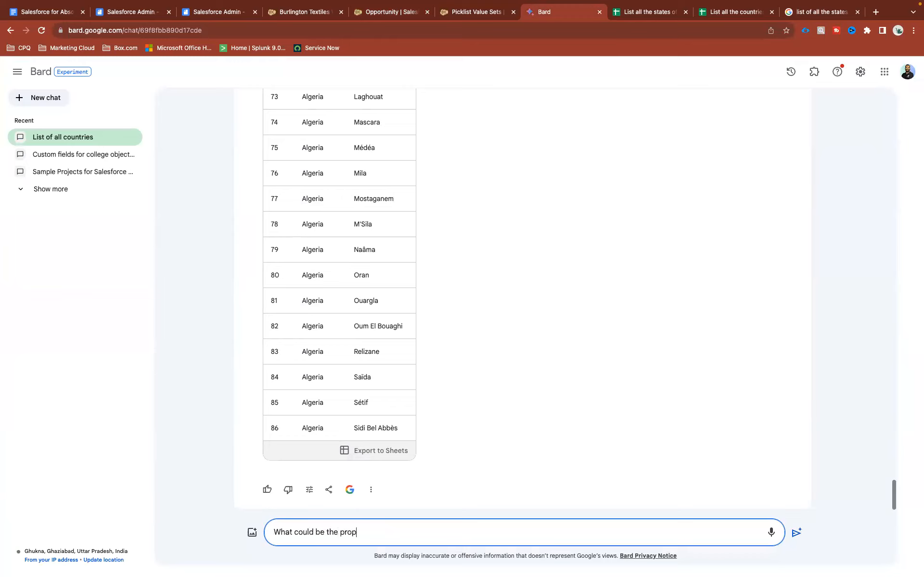
pyautogui.write('bable values ')
pyautogui.write('of Op')
pyautogui.press('BackSpace')
pyautogui.press('BackSpace')
pyautogui.press('BackSpace')
pyautogui.press('BackSpace')
pyautogui.press('BackSpace')
pyautogui.write('fpo')
pyautogui.press('BackSpace')
pyautogui.press('BackSpace')
pyautogui.write('or OPpp')
pyautogui.press('BackSpace')
pyautogui.press('BackSpace')
pyautogui.press('BackSpace')
pyautogui.write('pportunity Lost')
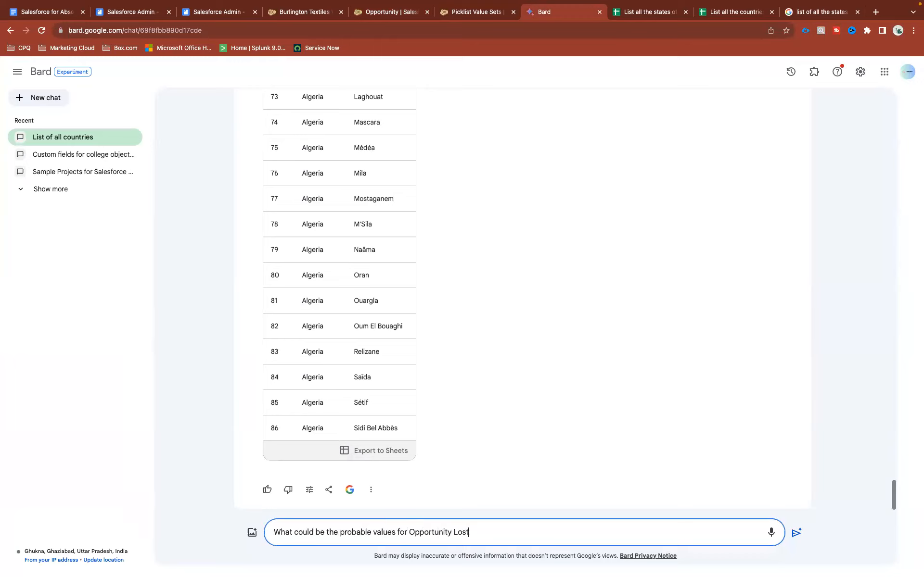
pyautogui.write(' Reason in Salesforce')
pyautogui.press('Return')
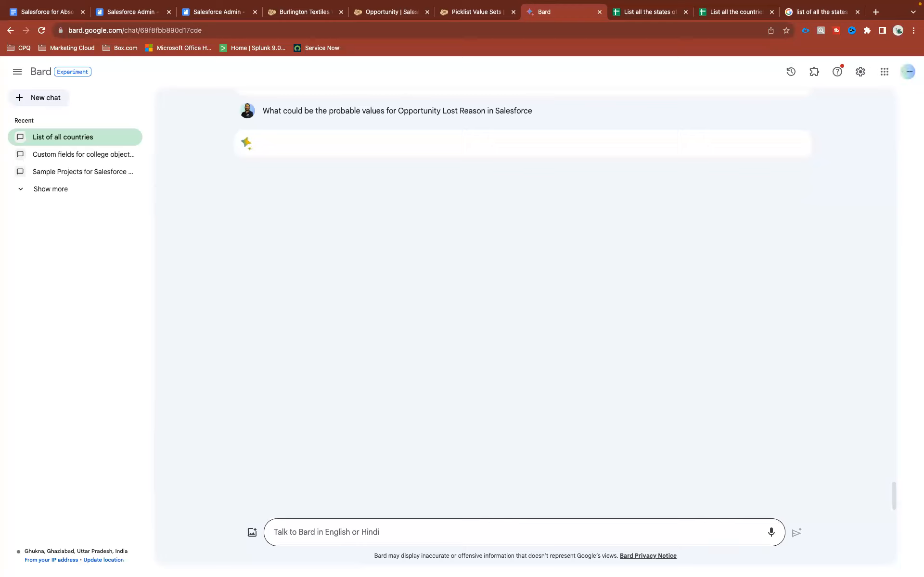
# Search Google for the same Opportunity Lost Reason question and close the leftover countries spreadsheet and states search pages.
pyautogui.tripleClick(403, 116)
pyautogui.press('super+c')
pyautogui.click(627, 13)
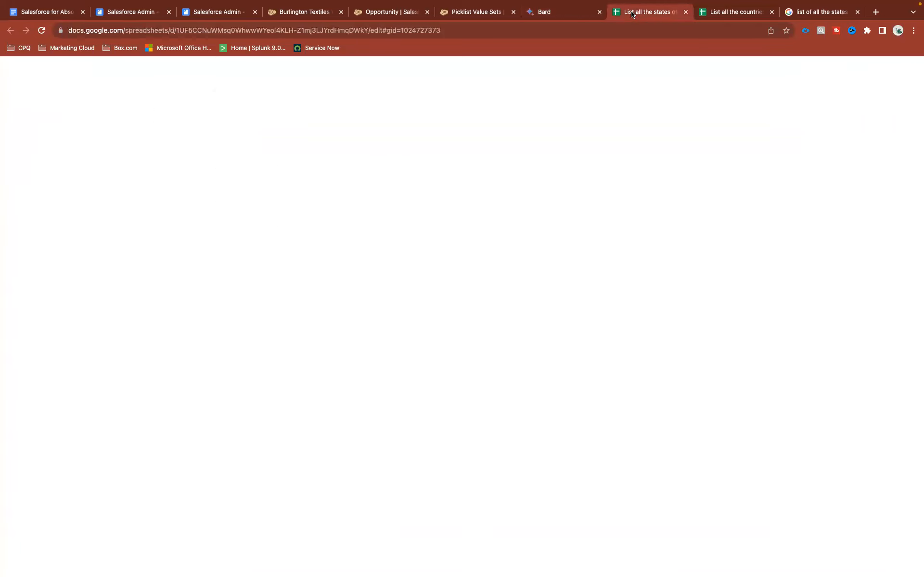
pyautogui.press('super+v')
pyautogui.press('Return')
pyautogui.click(771, 15)
pyautogui.click(771, 13)
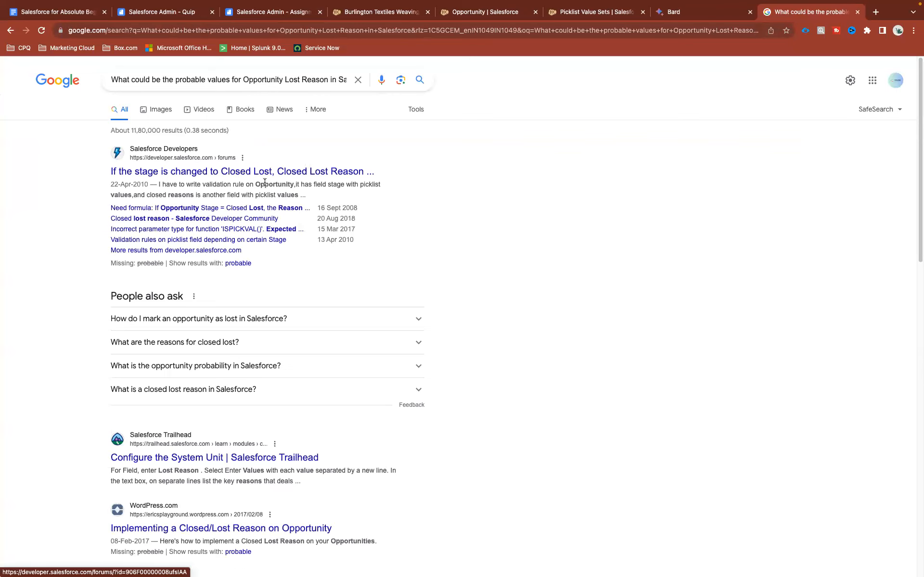
# Open the developer forum and Trailhead Configure the System results separately, and go to Trailhead's Create a Lost Reason Field Custom Field section.
pyautogui.keyDown('super'); pyautogui.click(180, 172); pyautogui.keyUp('super')
pyautogui.scroll(-3, 187, 402)
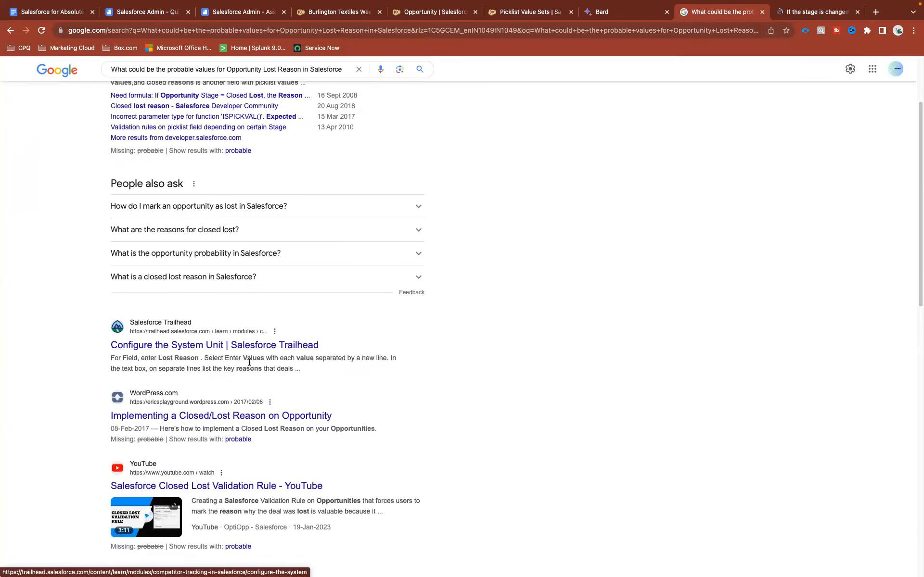
pyautogui.keyDown('super'); pyautogui.click(202, 348); pyautogui.keyUp('super')
pyautogui.moveTo(158, 358); pyautogui.dragTo(198, 357)
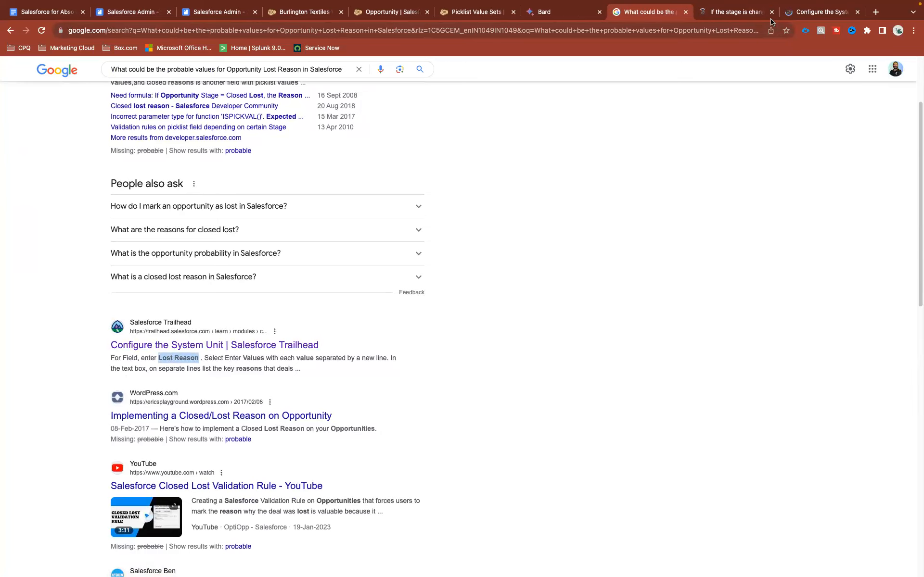
pyautogui.click(808, 17)
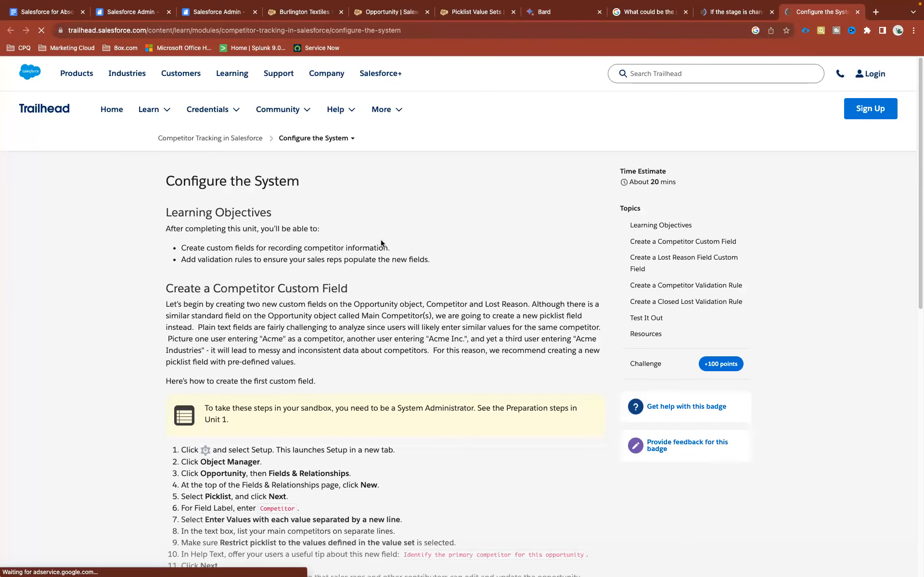
pyautogui.scroll(-5, 362, 341)
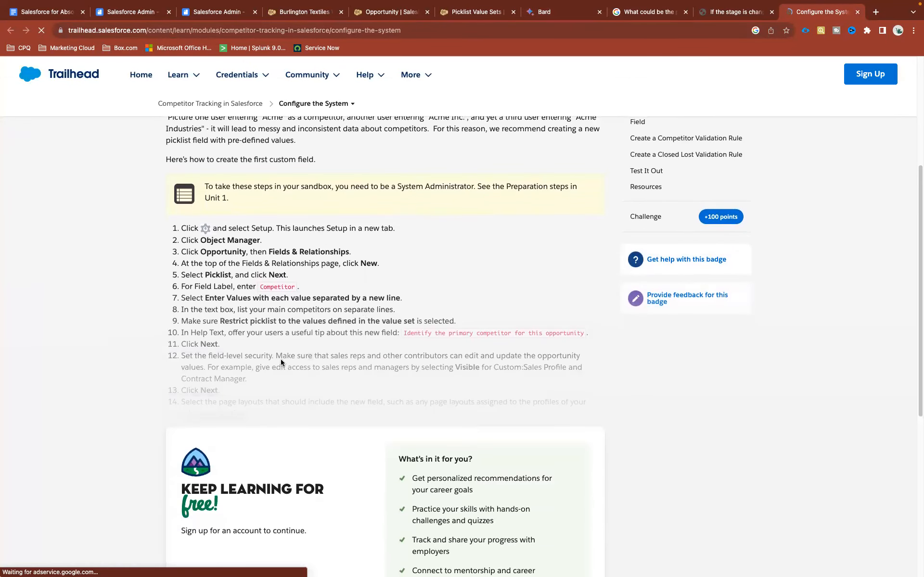
pyautogui.scroll(-5, 288, 358)
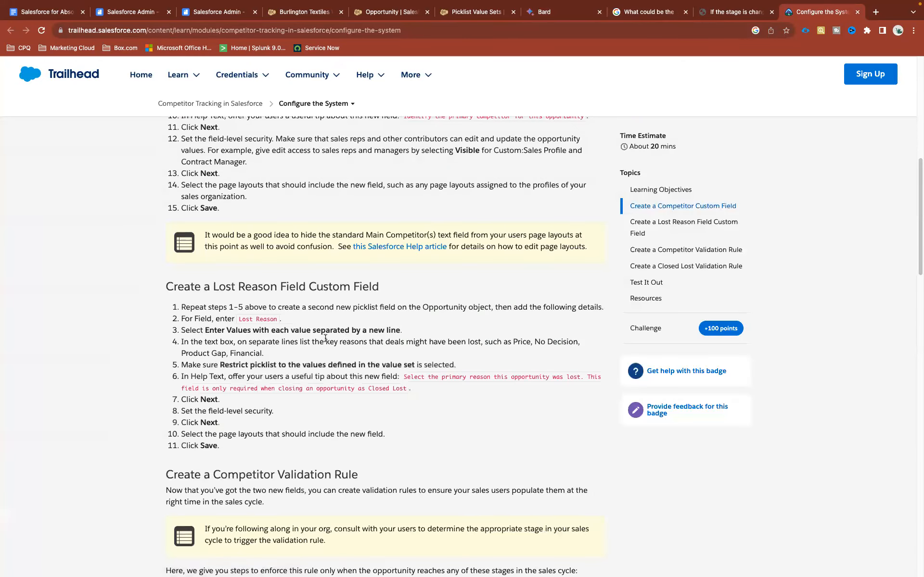
# Copy the example reasons Price, No Decision, Product Gap, Financial from the Trailhead instructions.
pyautogui.moveTo(238, 320); pyautogui.dragTo(276, 323)
pyautogui.moveTo(512, 342); pyautogui.dragTo(267, 354)
pyautogui.press('super+c')
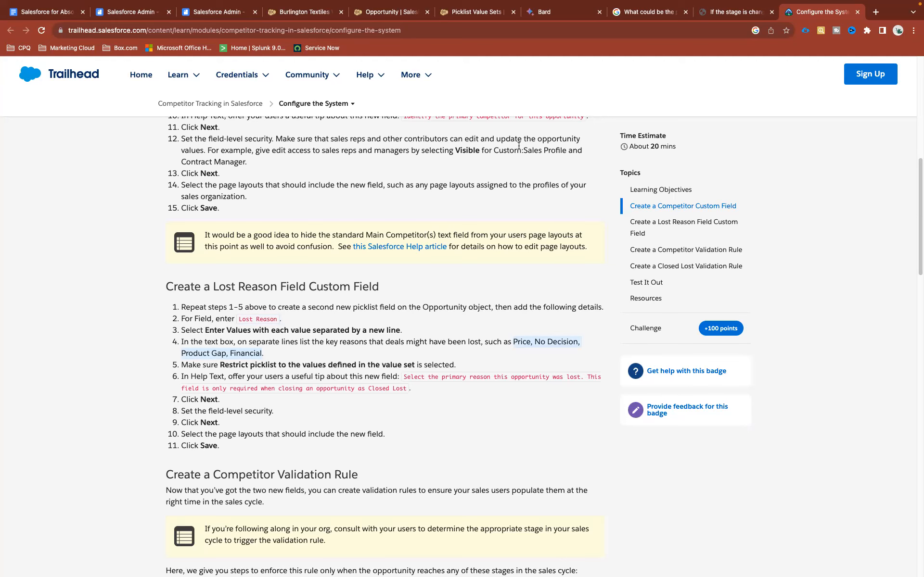
# Paste the copied reasons into the Lost Reason picklist values as separate lines: Price, No Decision, Product Gap and Financial.
pyautogui.click(458, 14)
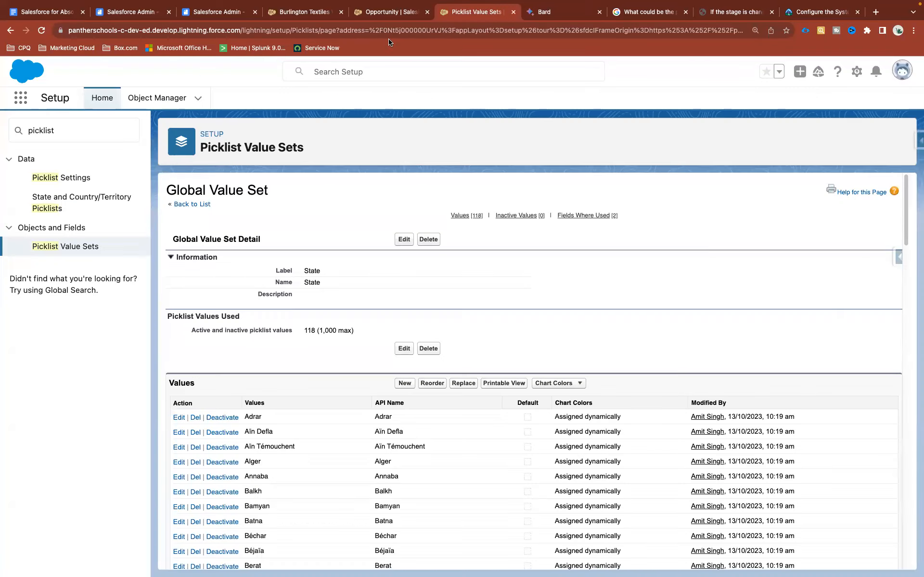
pyautogui.click(381, 19)
pyautogui.click(345, 331)
pyautogui.press('super+v')
pyautogui.click(325, 327)
pyautogui.press('BackSpace')
pyautogui.press('Return')
pyautogui.press('BackSpace')
pyautogui.press('BackSpace')
pyautogui.press('Return')
pyautogui.click(346, 335)
pyautogui.press('BackSpace')
pyautogui.press('BackSpace')
pyautogui.press('Return')
pyautogui.click(347, 342)
pyautogui.press('BackSpace')
pyautogui.press('BackSpace')
pyautogui.press('Return')
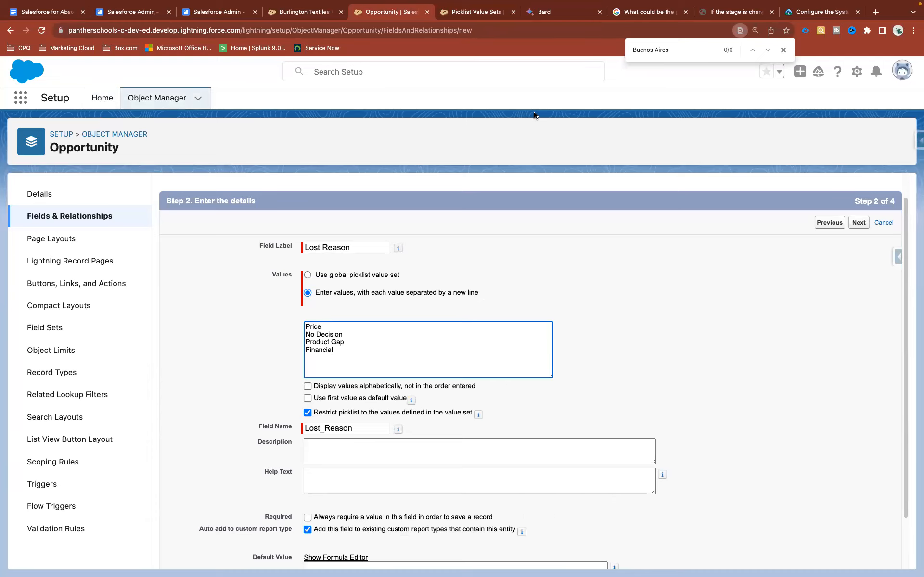
# Copy Trailhead's suggested help text starting "Select the primary reason this opportunity was lost" into the new field's Help Text and Description.
pyautogui.click(793, 14)
pyautogui.moveTo(403, 378); pyautogui.dragTo(405, 386)
pyautogui.press('super+c')
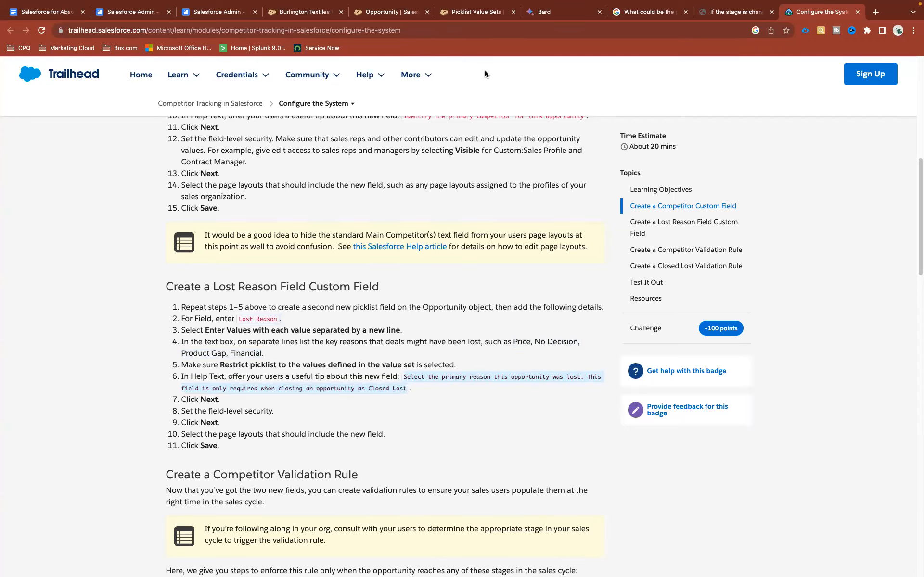
pyautogui.click(540, 183)
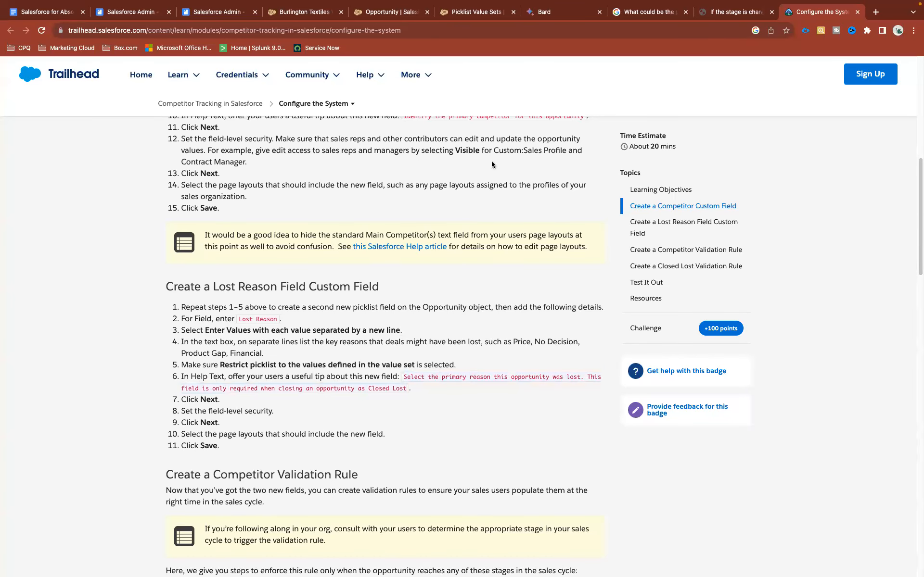
pyautogui.click(391, 12)
pyautogui.click(327, 479)
pyautogui.press('super+v')
pyautogui.click(338, 447)
pyautogui.press('super+v')
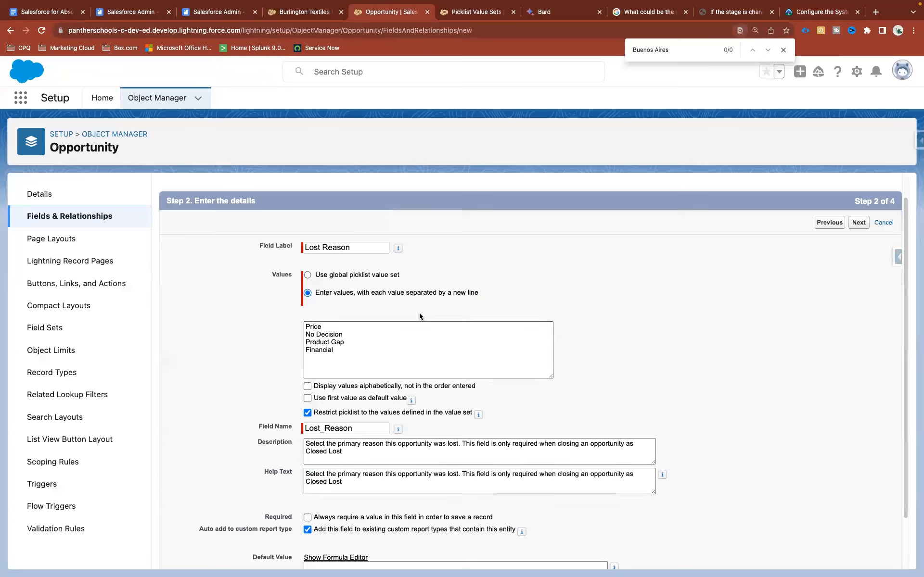
# Replace the picklist values with Bard's list of explained lost reasons, running from Price to Other.
pyautogui.click(555, 15)
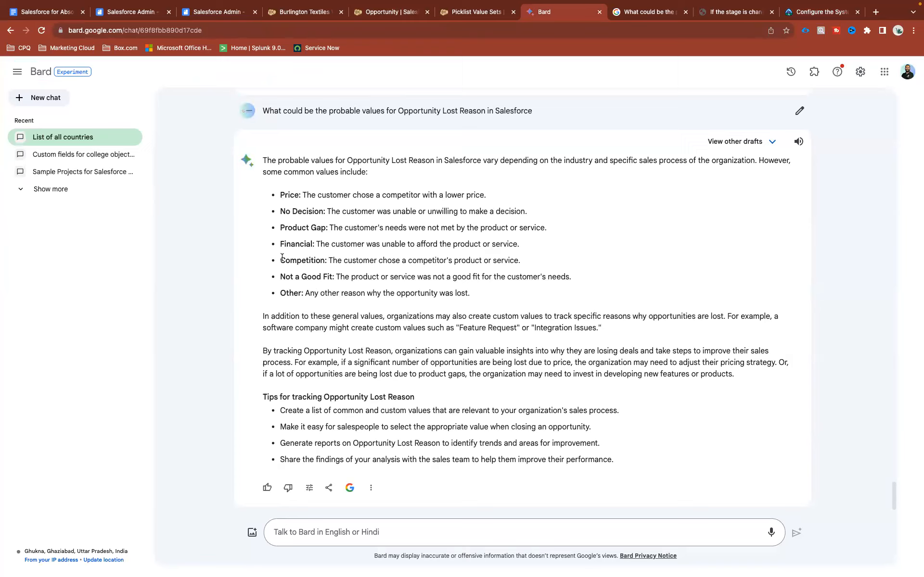
pyautogui.moveTo(280, 260); pyautogui.dragTo(281, 196)
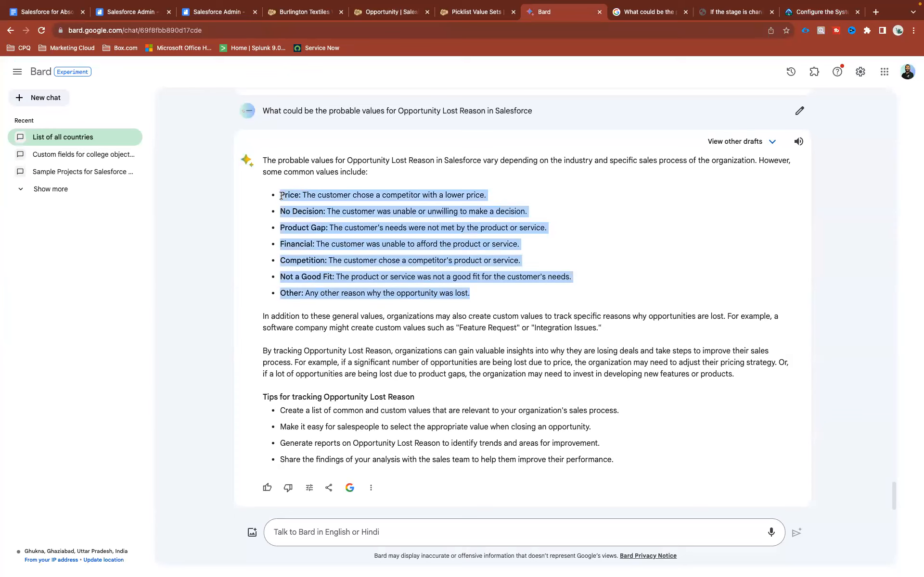
pyautogui.rightClick(331, 203)
pyautogui.click(344, 224)
pyautogui.click(465, 14)
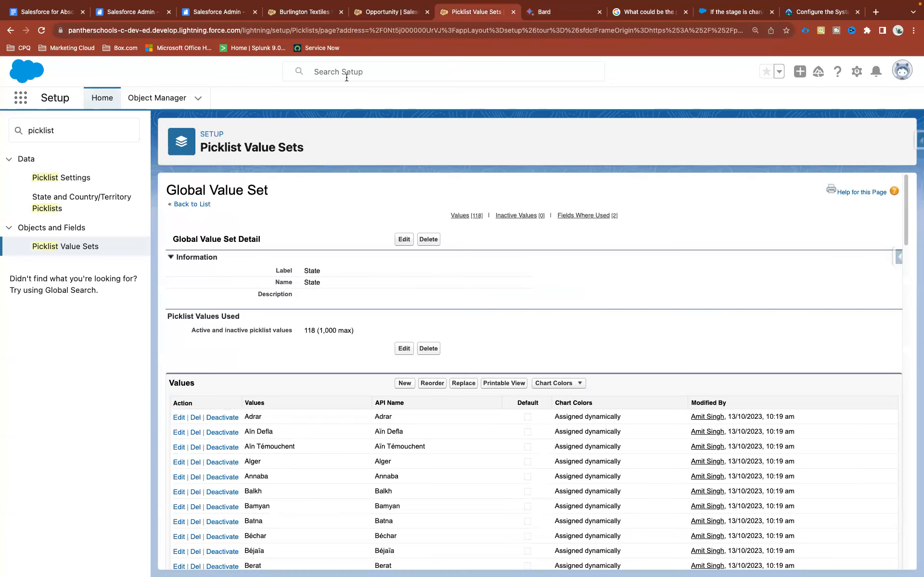
pyautogui.click(366, 13)
pyautogui.click(336, 358)
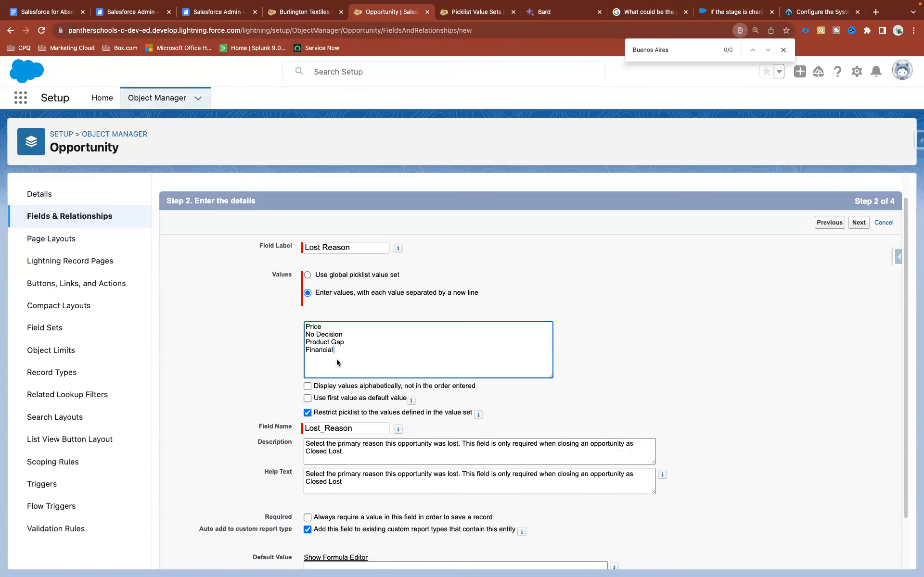
pyautogui.hotkey('ctrl', 'a')
pyautogui.hotkey('ctrl', 'v')
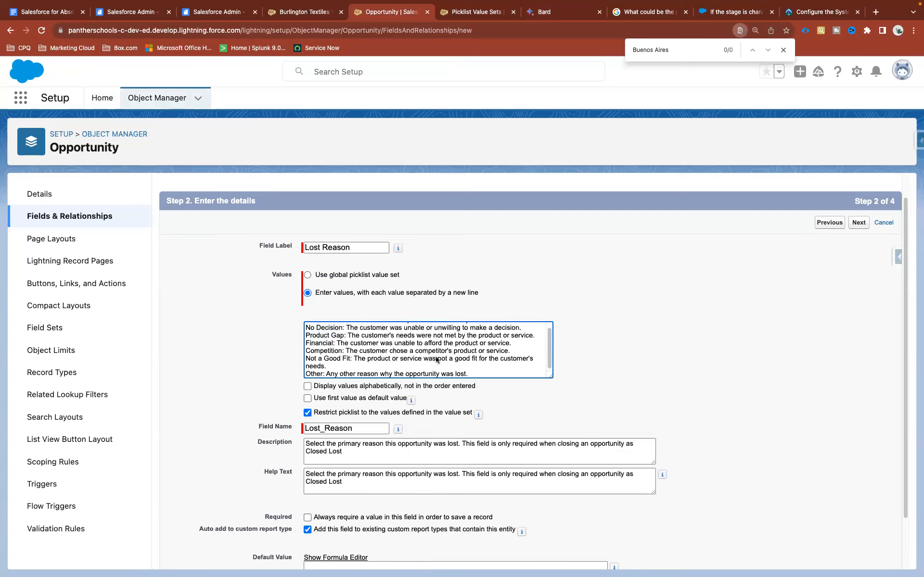
# Redo the line breaks in the pasted values so each reason from No Decision to Other starts on its own line.
pyautogui.scroll(2, 436, 358)
pyautogui.click(306, 334)
pyautogui.press('BackSpace')
pyautogui.press('Return')
pyautogui.click(306, 343)
pyautogui.press('BackSpace')
pyautogui.press('Return')
pyautogui.click(306, 350)
pyautogui.press('BackSpace')
pyautogui.press('Return')
pyautogui.click(306, 358)
pyautogui.press('BackSpace')
pyautogui.press('Return')
pyautogui.click(305, 365)
pyautogui.press('BackSpace')
pyautogui.press('Return')
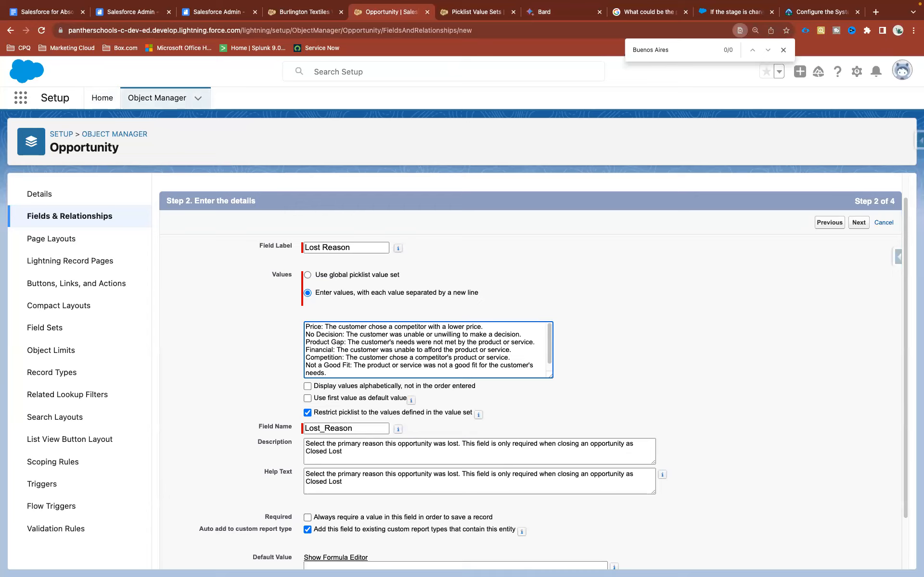
pyautogui.scroll(-1, 332, 375)
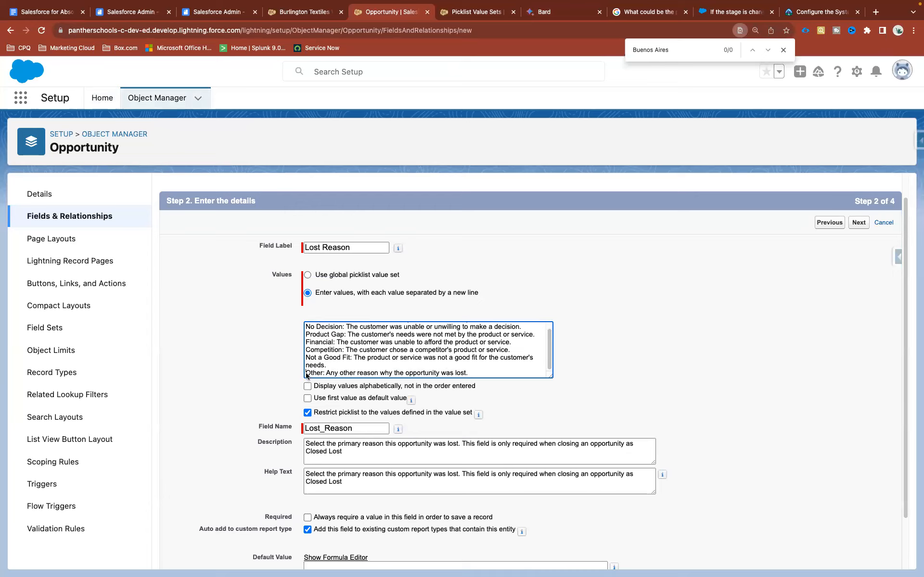
pyautogui.press('BackSpace')
pyautogui.press('Return')
# Enlarge the picklist values box and review the complete list of lost reasons.
pyautogui.click(492, 411)
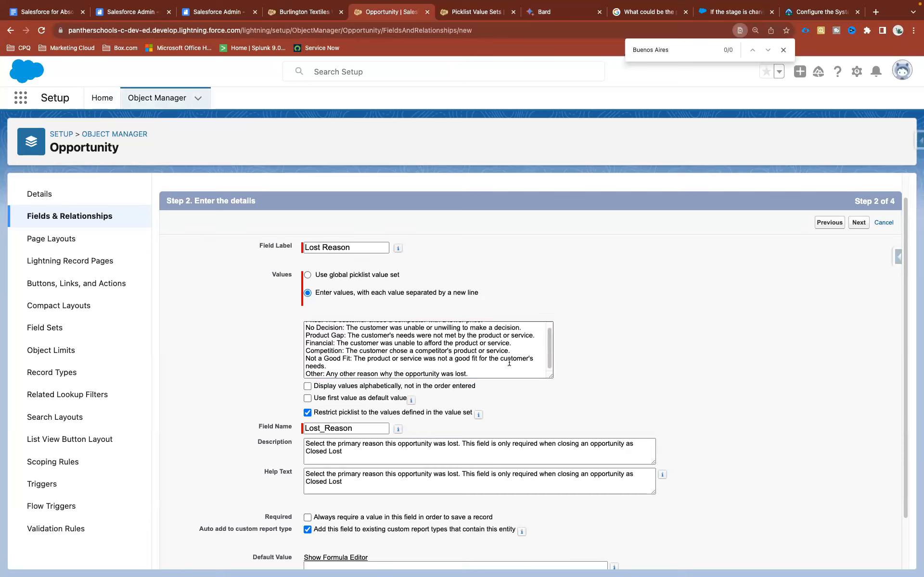
pyautogui.scroll(1, 511, 366)
pyautogui.moveTo(548, 379); pyautogui.dragTo(665, 444)
pyautogui.moveTo(487, 380); pyautogui.dragTo(286, 320)
pyautogui.click(594, 300)
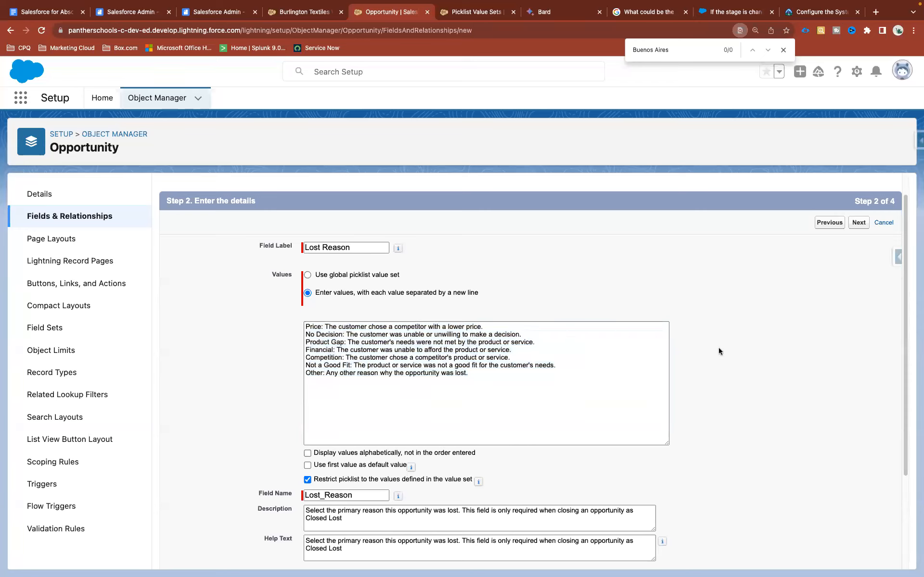
# Save the Lost Reason field with the default field-level security and all four Opportunity page layouts, and check it in the field list.
pyautogui.click(857, 223)
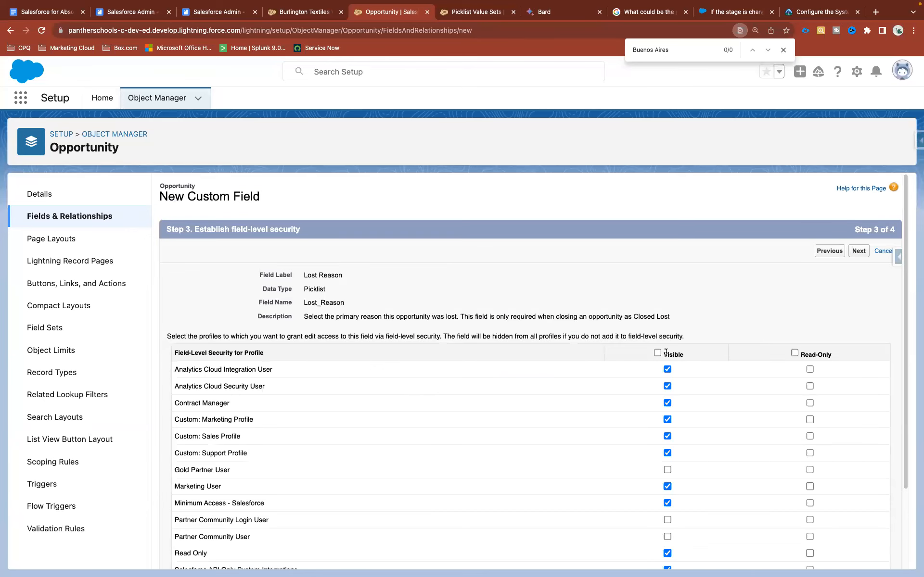
pyautogui.click(857, 249)
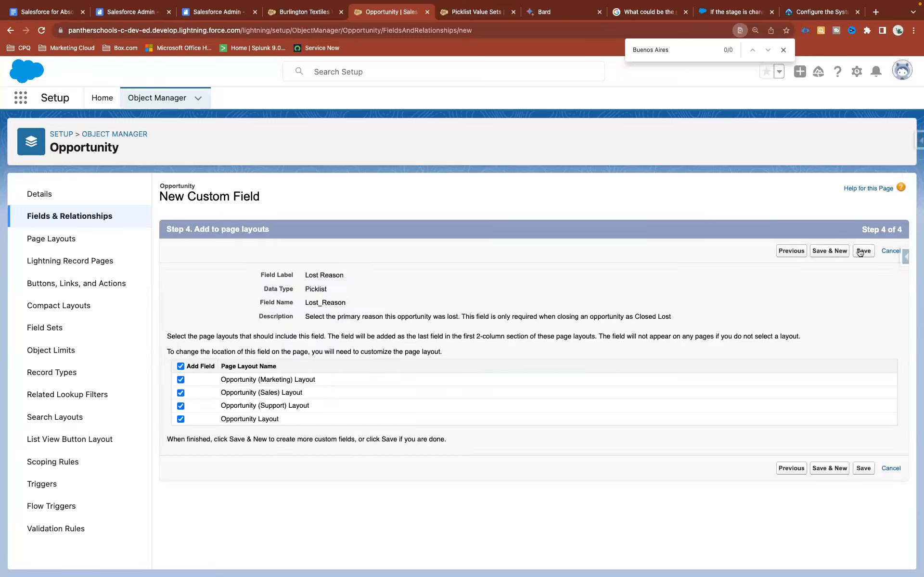
pyautogui.click(860, 253)
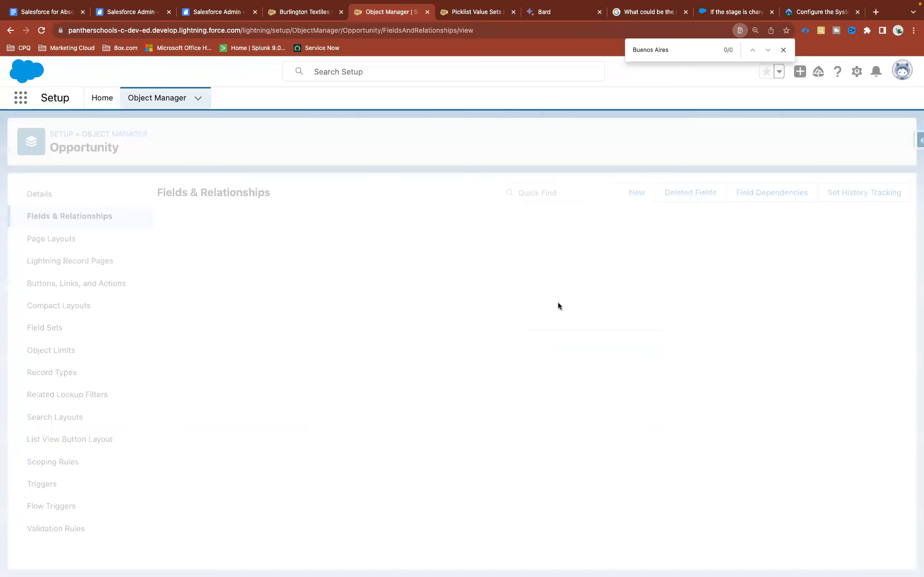
pyautogui.scroll(-6, 506, 354)
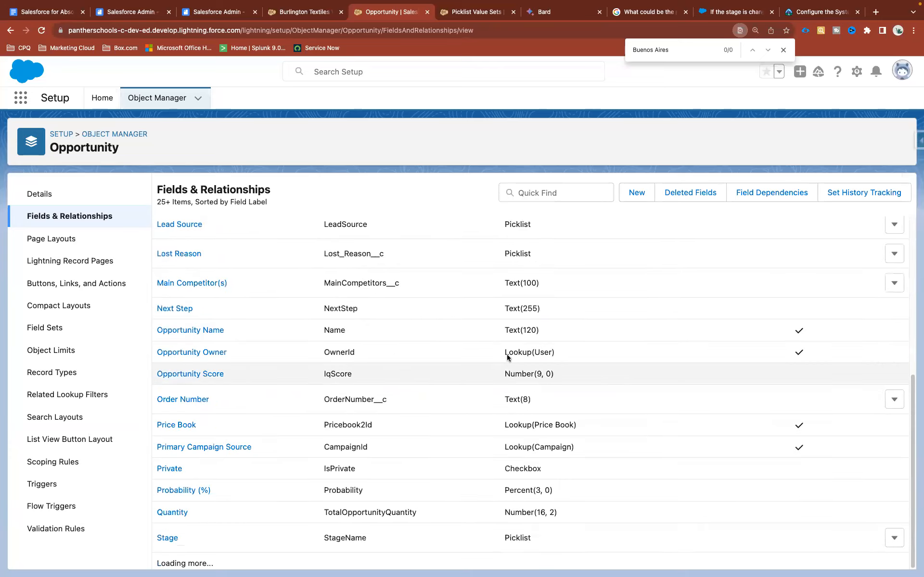
pyautogui.scroll(6, 414, 403)
# Discard the unsaved edits on the Burlington Textiles Weaving Plant Generator opportunity, reload the record and open its details.
pyautogui.click(299, 15)
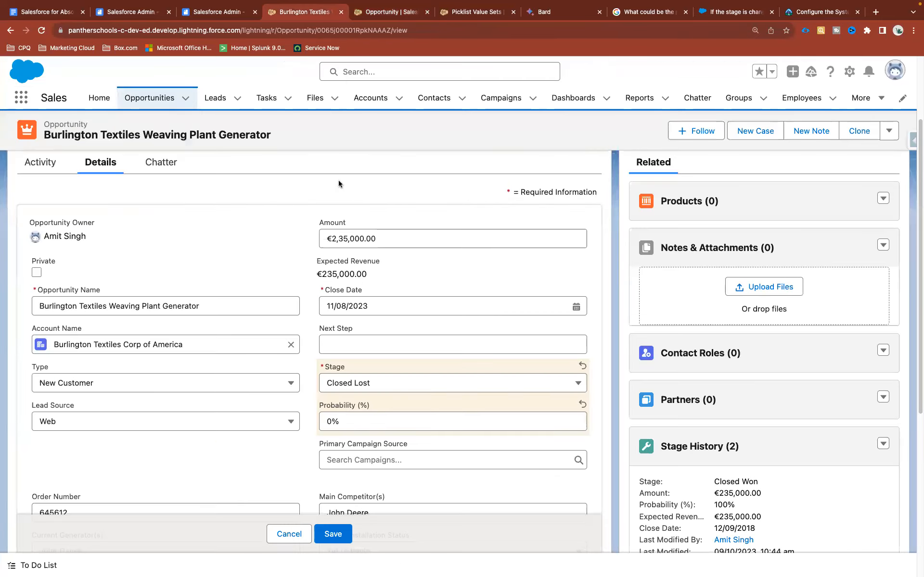
pyautogui.click(288, 533)
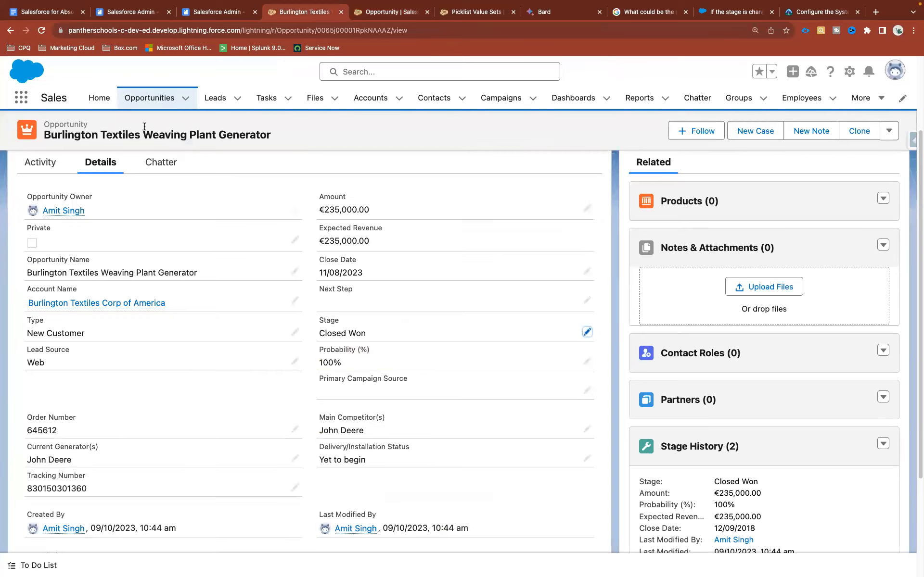
pyautogui.press('super+r')
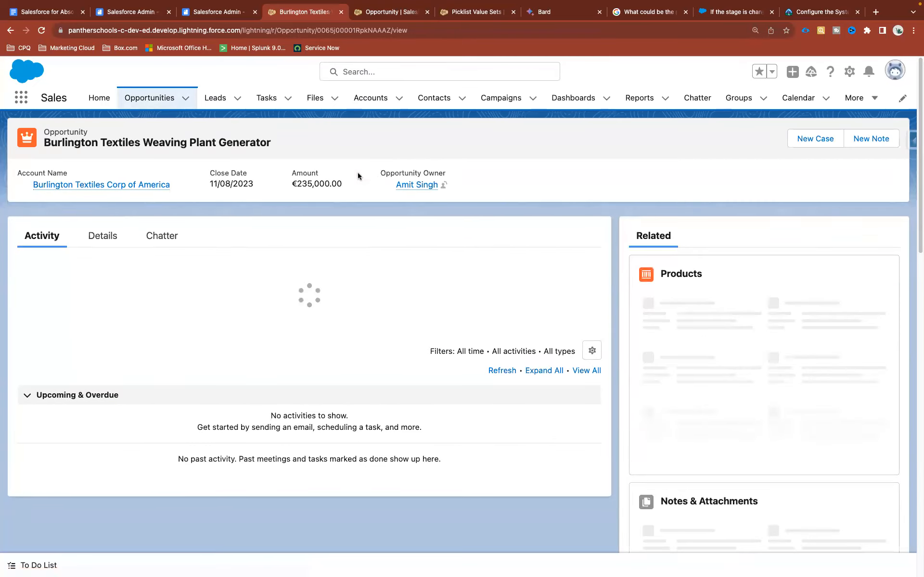
pyautogui.click(103, 272)
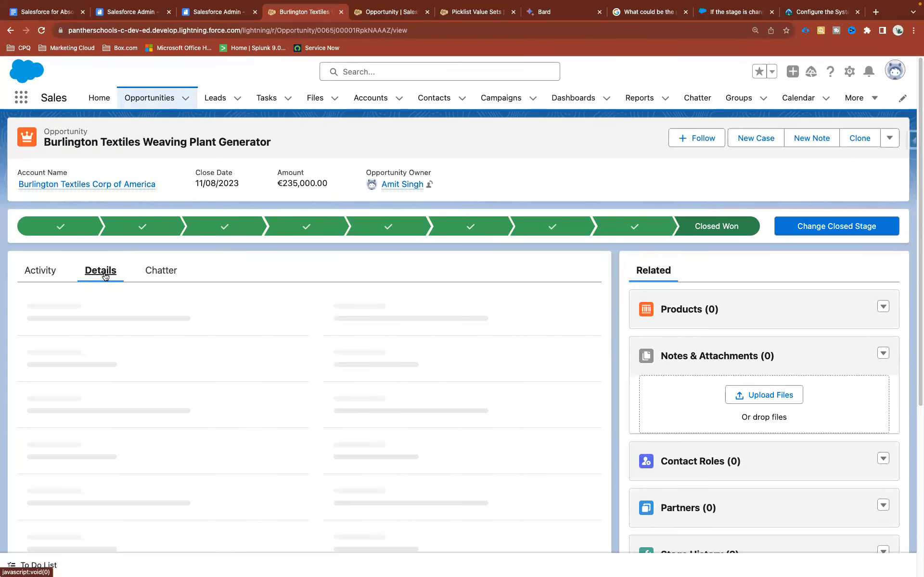
# Inspect the Lost Reason field's help text and available reasons on the Burlington Textiles Weaving Plant Generator opportunity, leaving the record unedited.
pyautogui.scroll(-2, 452, 371)
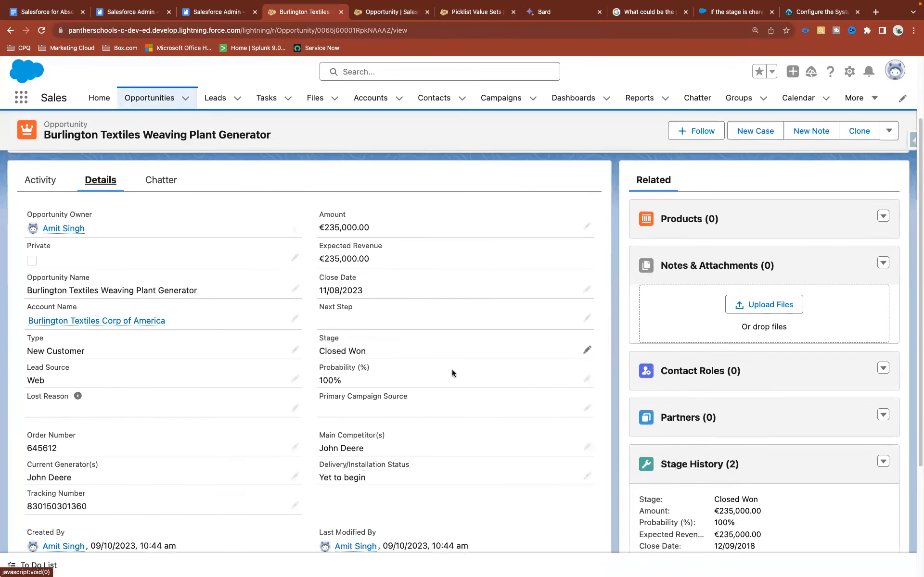
pyautogui.scroll(-3, 411, 376)
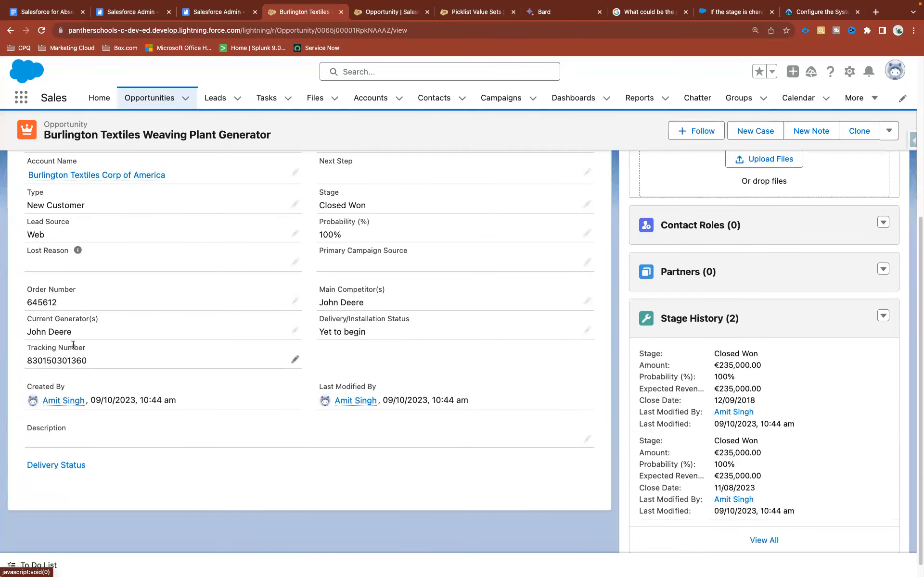
pyautogui.click(295, 266)
pyautogui.moveTo(83, 260)
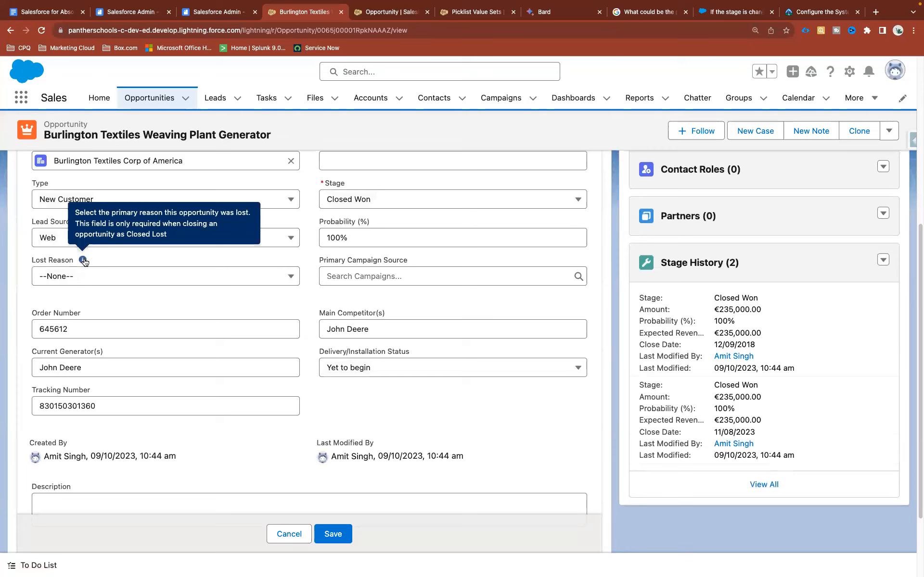
pyautogui.click(92, 275)
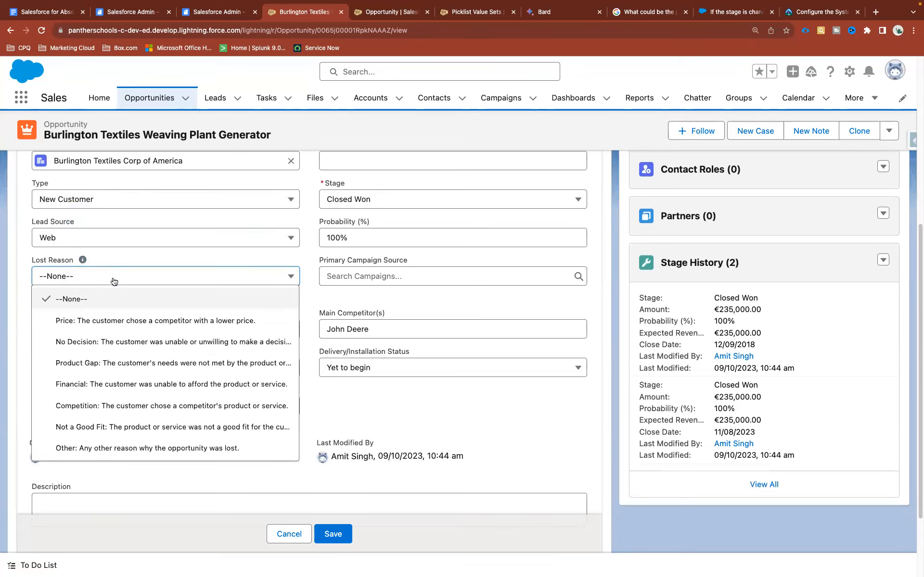
pyautogui.scroll(-3, 142, 354)
pyautogui.scroll(1, 144, 359)
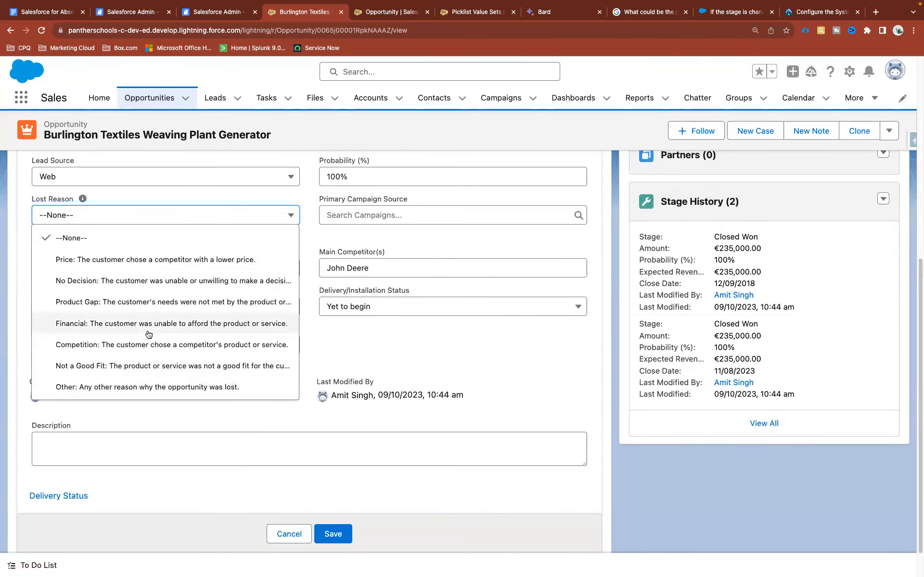
pyautogui.click(288, 533)
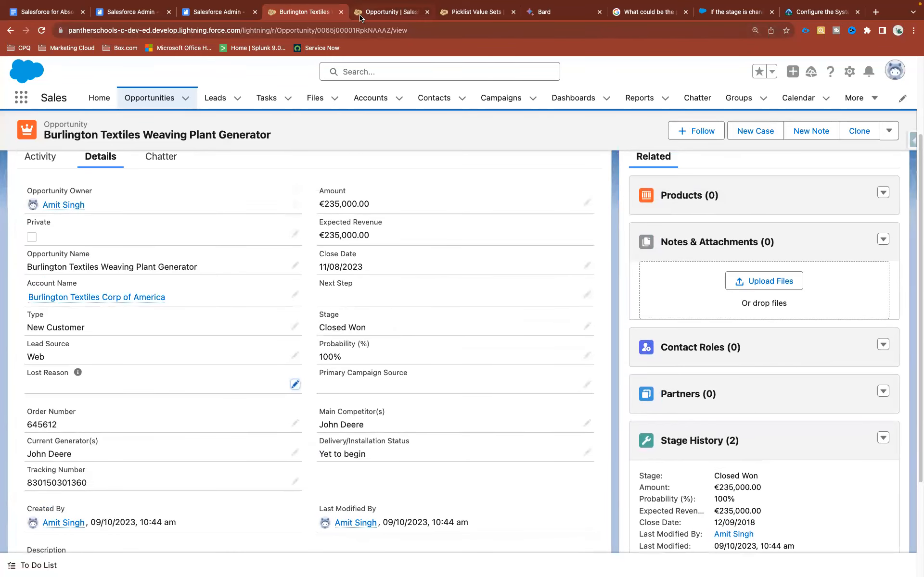
# Start a new field dependency on the Opportunity object with Stage as the controlling field.
pyautogui.click(388, 11)
pyautogui.click(751, 200)
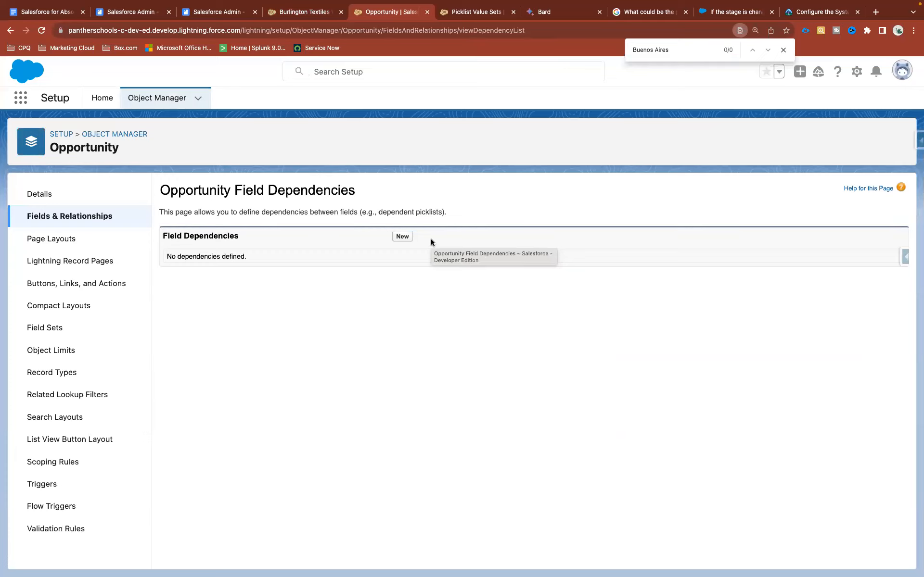
pyautogui.click(403, 237)
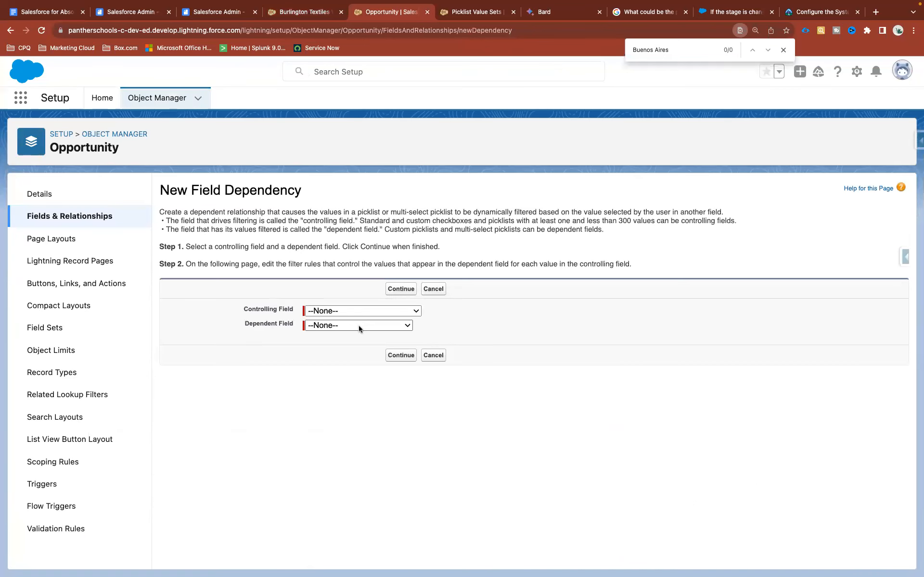
pyautogui.click(359, 325)
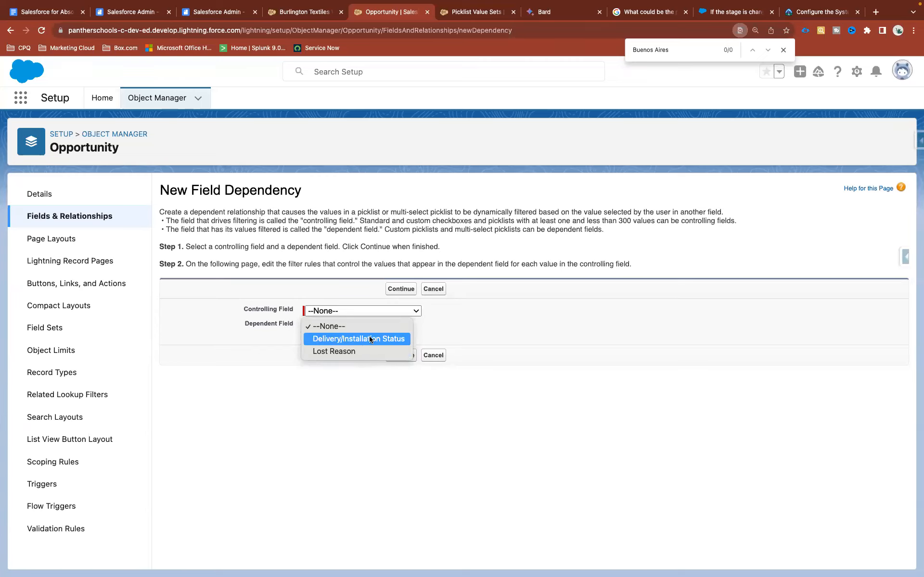
pyautogui.click(342, 309)
pyautogui.click(344, 310)
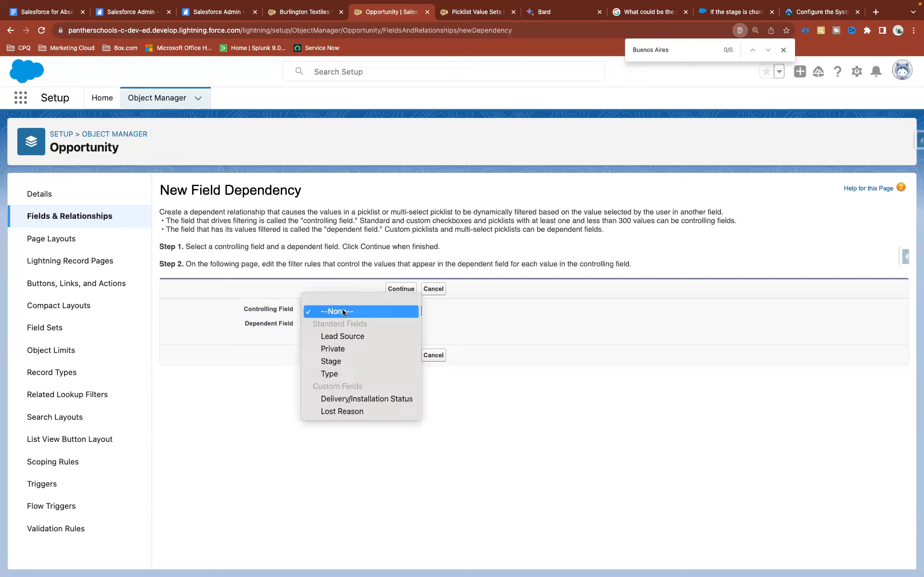
pyautogui.click(346, 360)
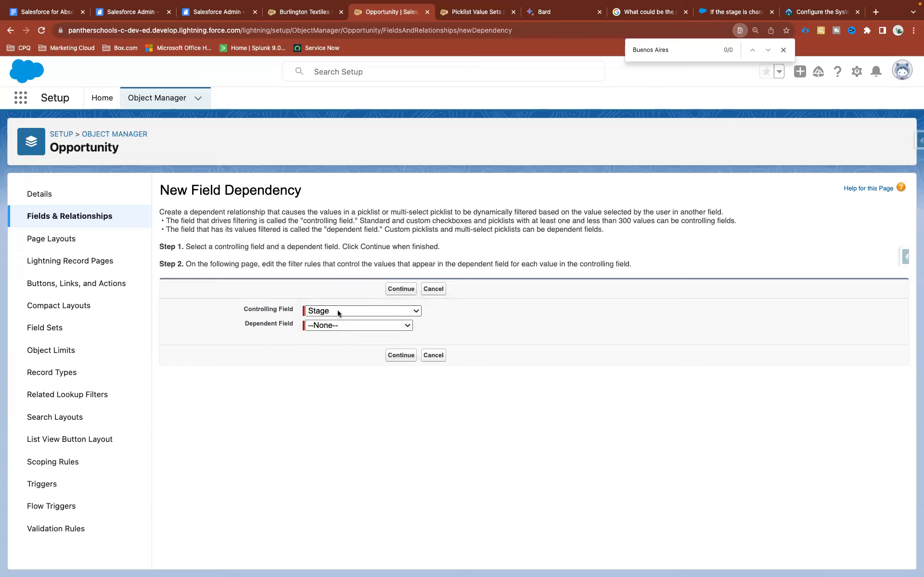
pyautogui.click(384, 311)
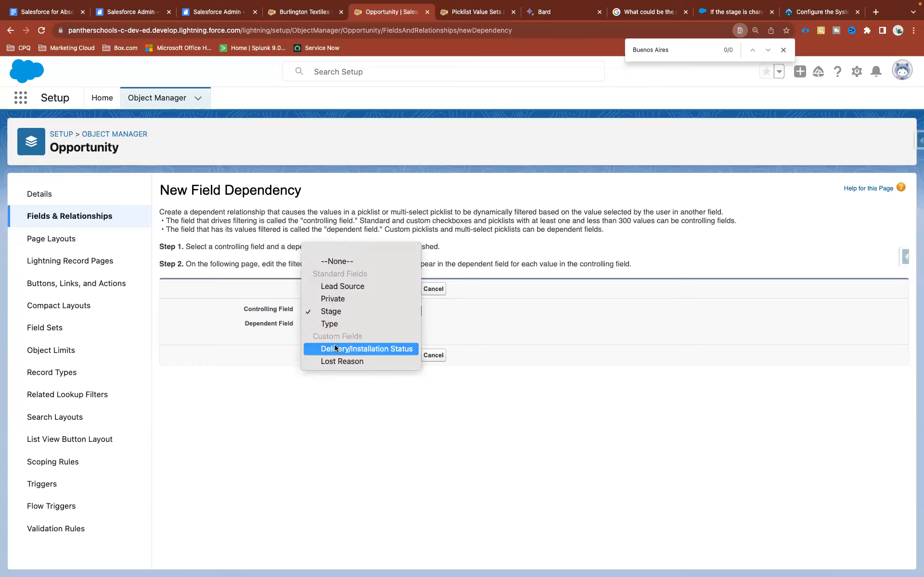
pyautogui.click(343, 312)
# Check the Stage field on the opportunity record and set the new dependency's dependent field to Lost Reason.
pyautogui.click(294, 15)
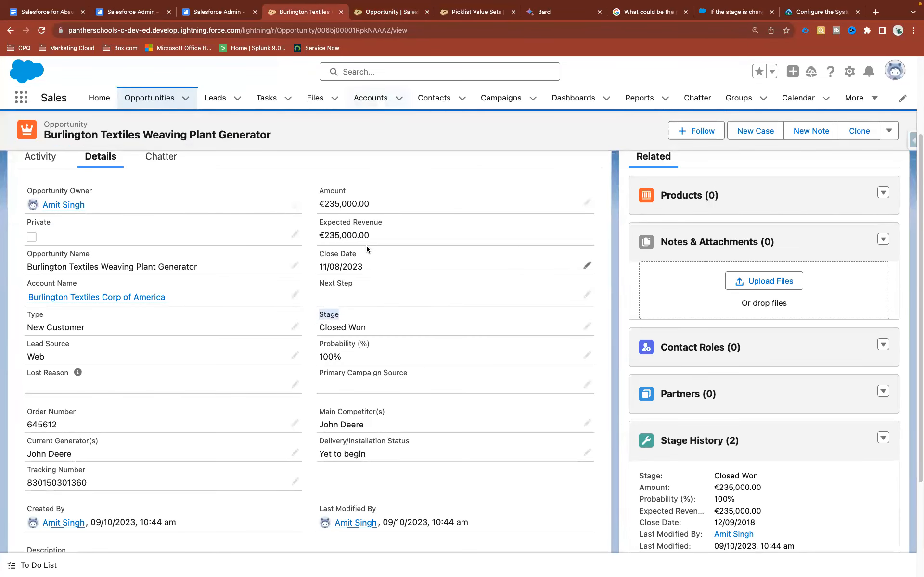
pyautogui.click(386, 13)
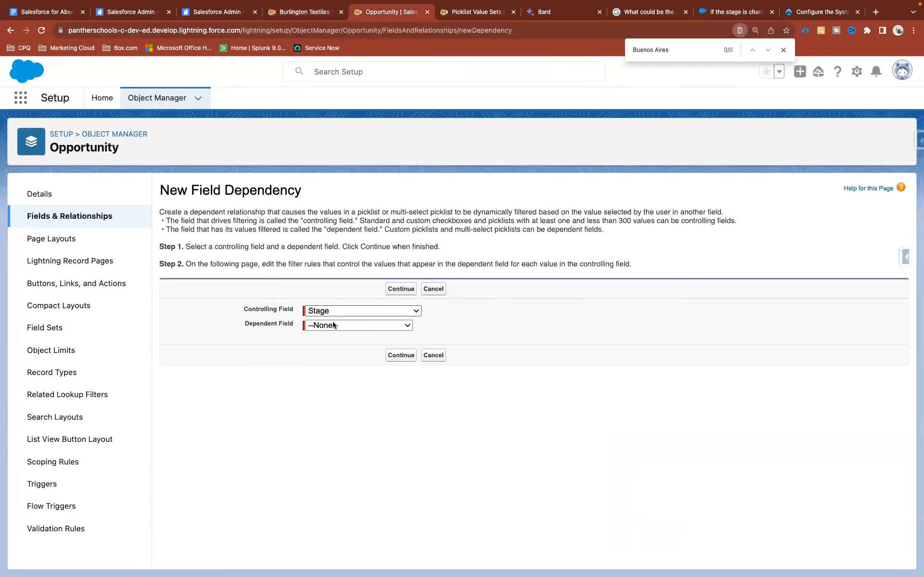
pyautogui.click(339, 310)
pyautogui.click(335, 311)
pyautogui.click(344, 313)
pyautogui.click(343, 321)
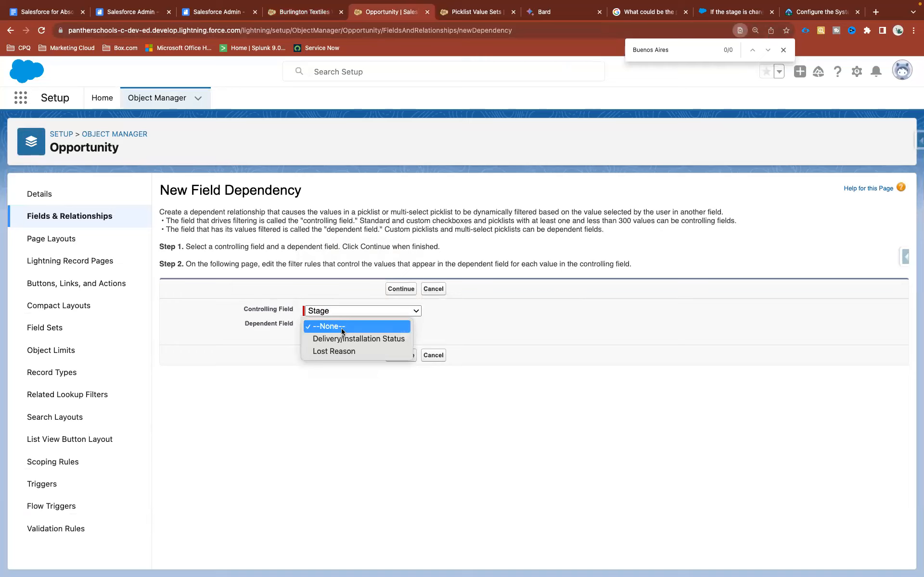
pyautogui.click(360, 350)
pyautogui.click(342, 277)
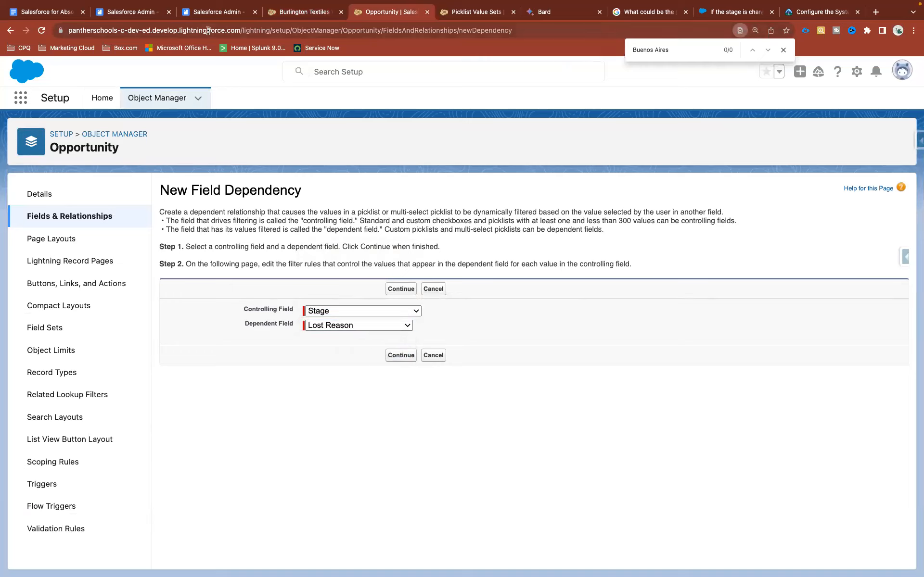
# Switch to the Salesforce Admin Quip document and delete the bullet "Standard Picklist Field Can not be used - Need to check" under Dependent Field.
pyautogui.click(144, 14)
pyautogui.click(144, 15)
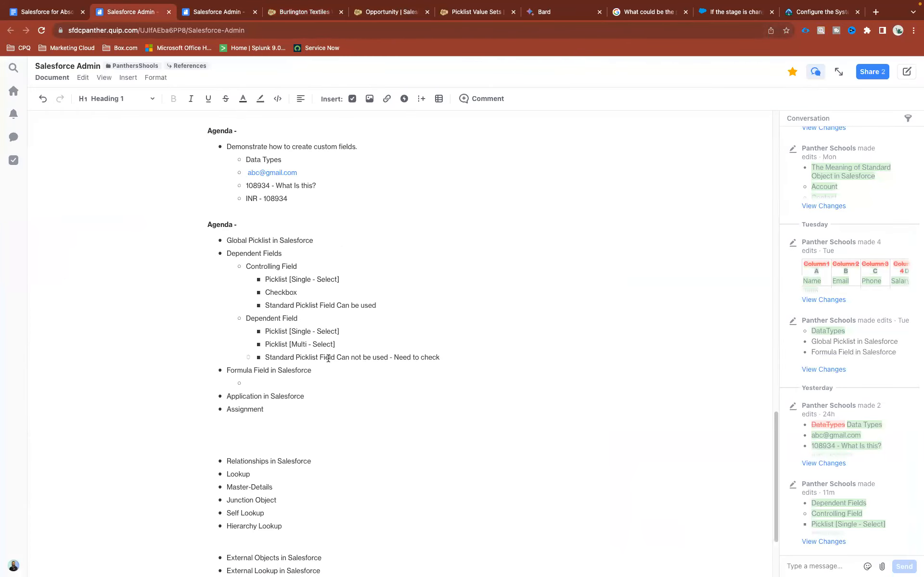
pyautogui.moveTo(443, 356); pyautogui.dragTo(263, 357)
pyautogui.press('BackSpace')
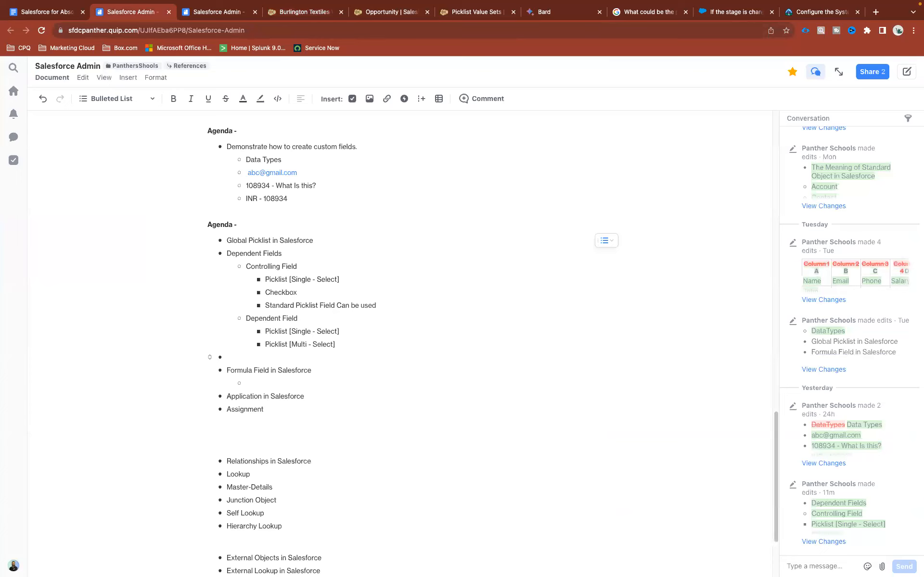
pyautogui.press('BackSpace')
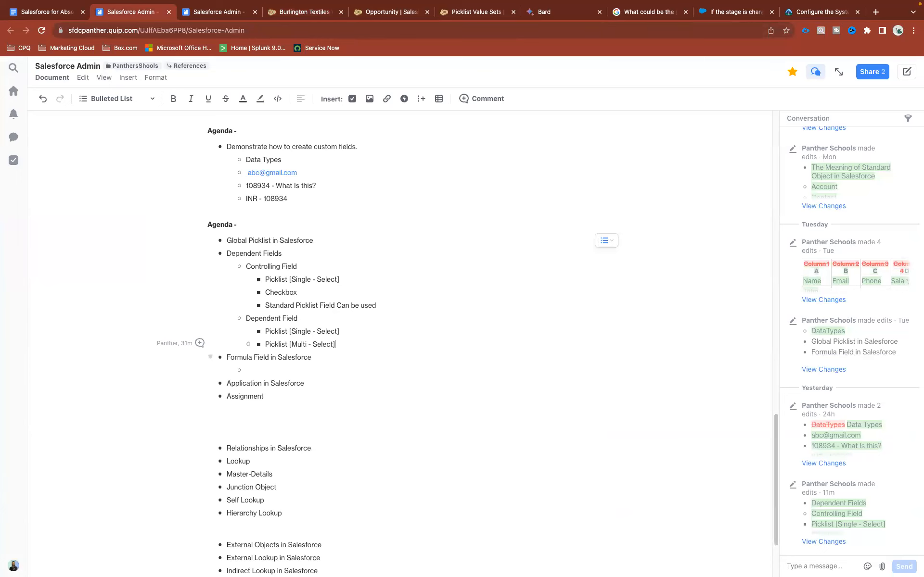
# Back in Salesforce Setup, include all Lost Reason values from Price to Other for the Closed Lost stage and save the field dependency.
pyautogui.click(364, 15)
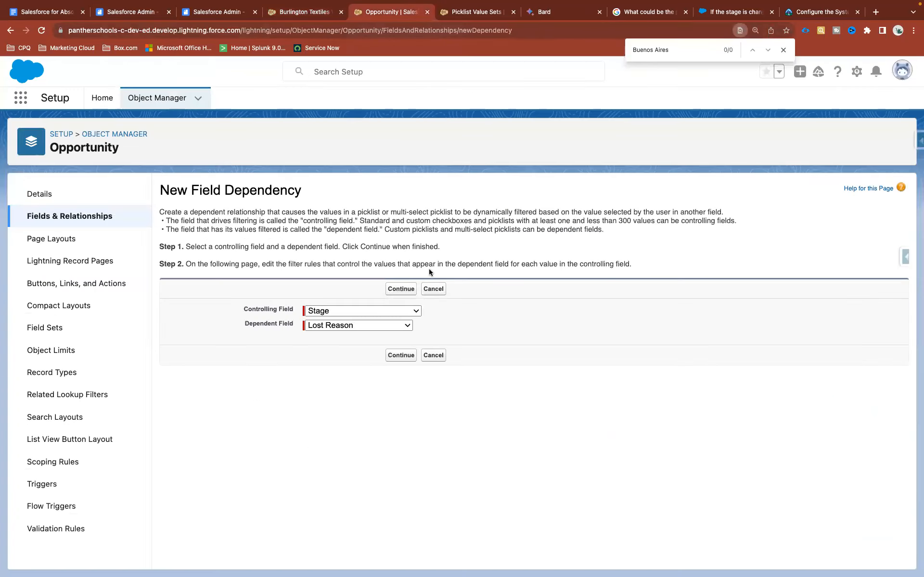
pyautogui.click(407, 288)
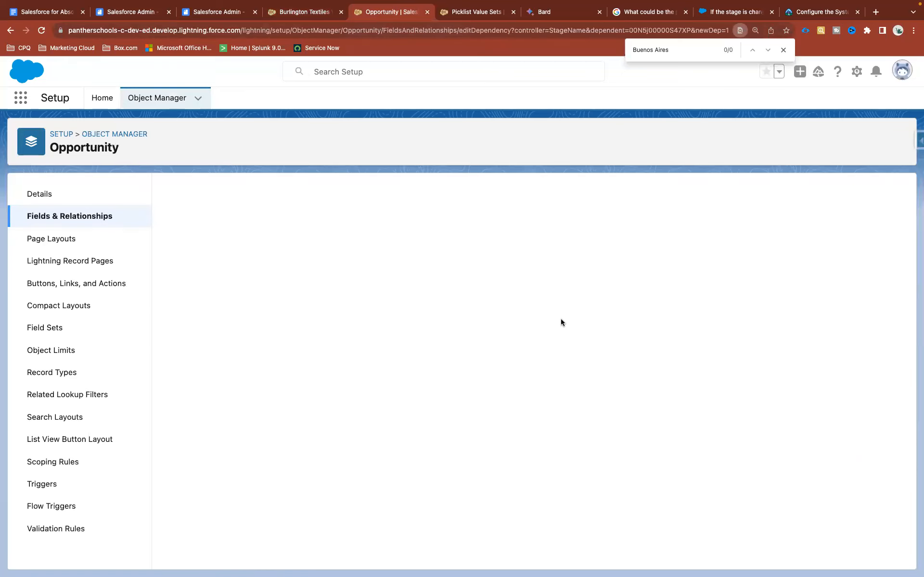
pyautogui.scroll(-2, 693, 414)
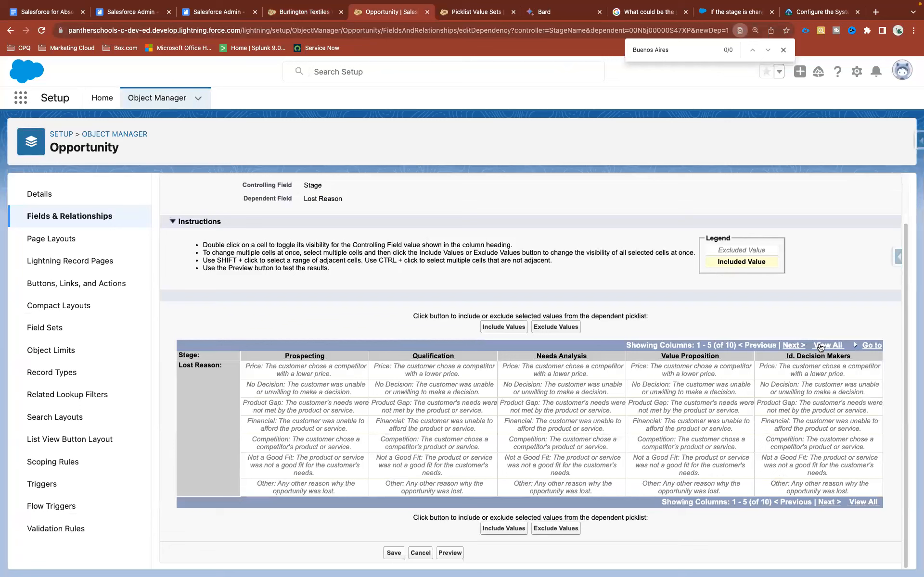
pyautogui.click(790, 345)
pyautogui.moveTo(791, 368); pyautogui.dragTo(810, 491)
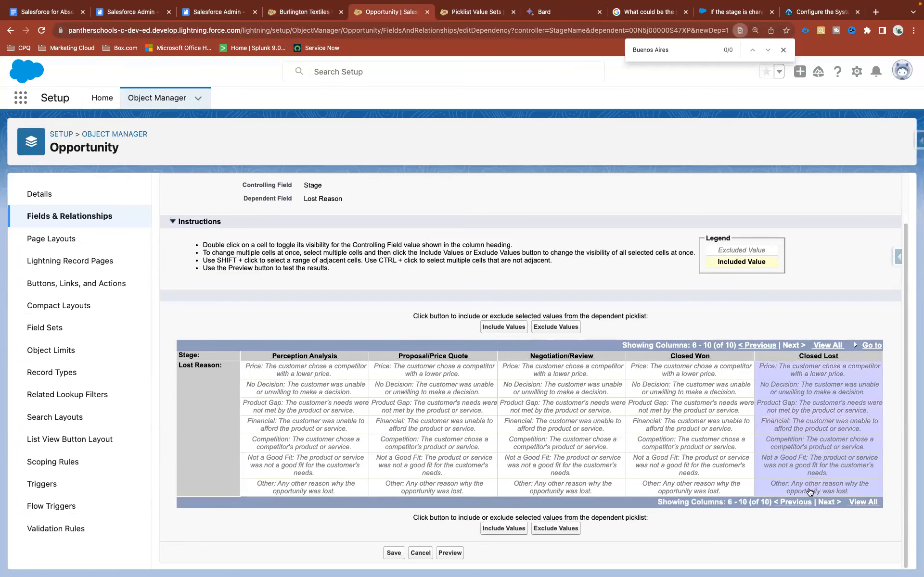
pyautogui.click(505, 528)
pyautogui.scroll(-1, 775, 459)
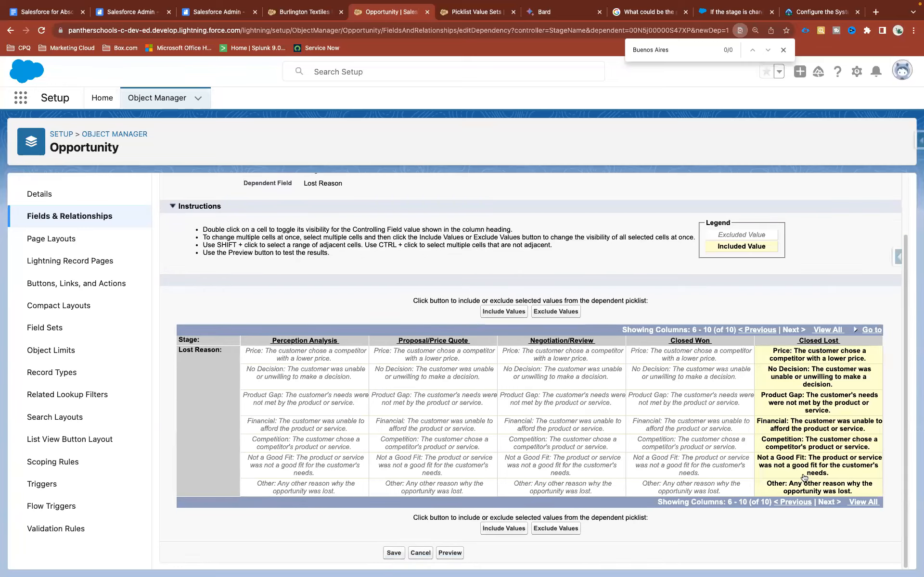
pyautogui.click(393, 553)
pyautogui.click(544, 97)
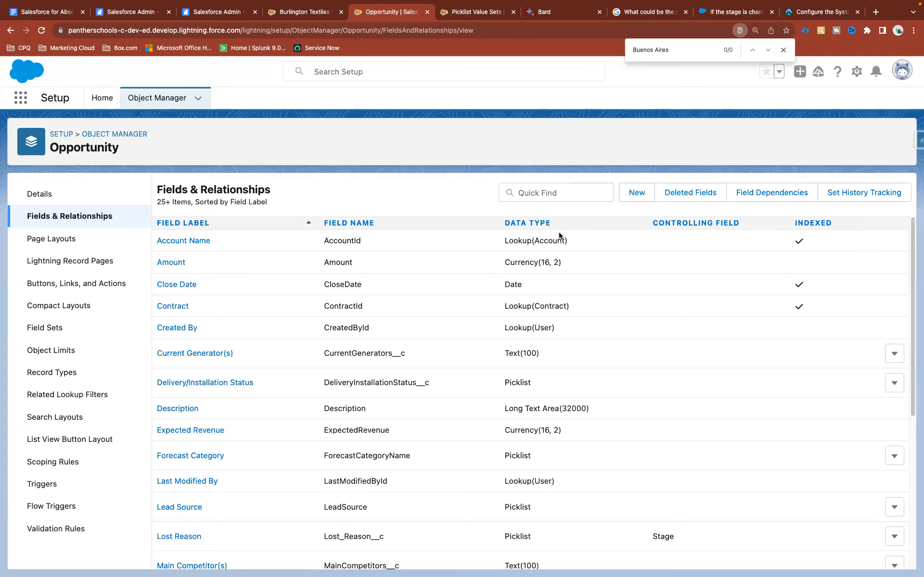
# Reload the Burlington Textiles Weaving Plant Generator opportunity record and open its details.
pyautogui.click(304, 12)
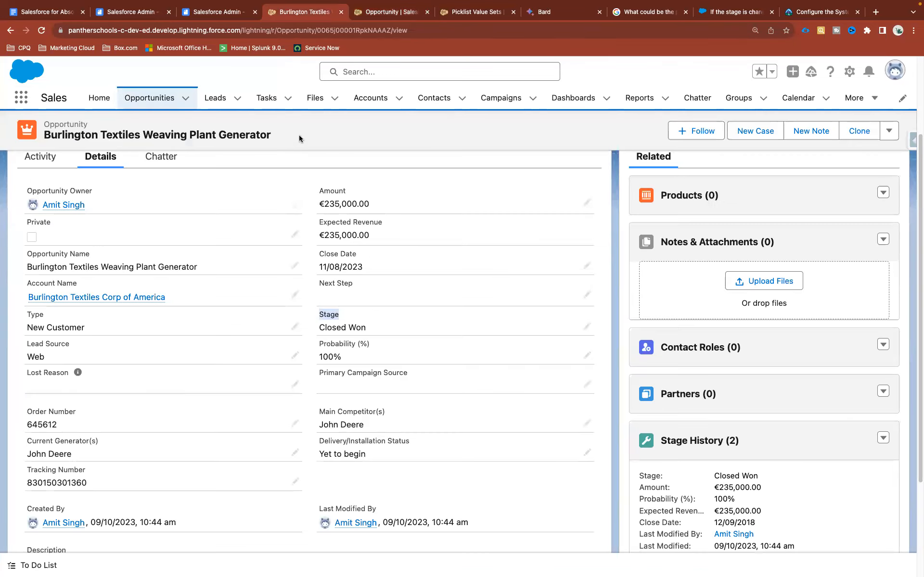
pyautogui.rightClick(300, 138)
pyautogui.click(42, 31)
pyautogui.click(41, 30)
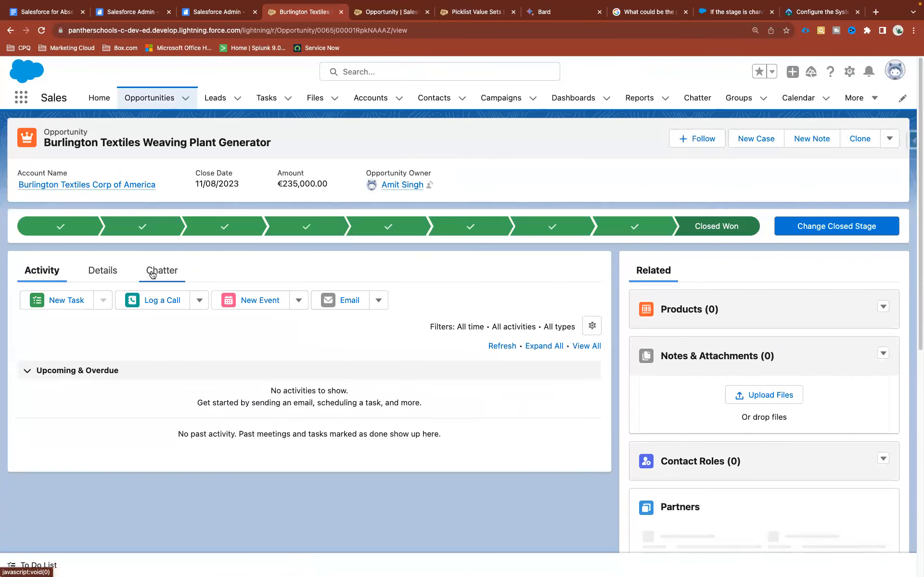
pyautogui.click(109, 279)
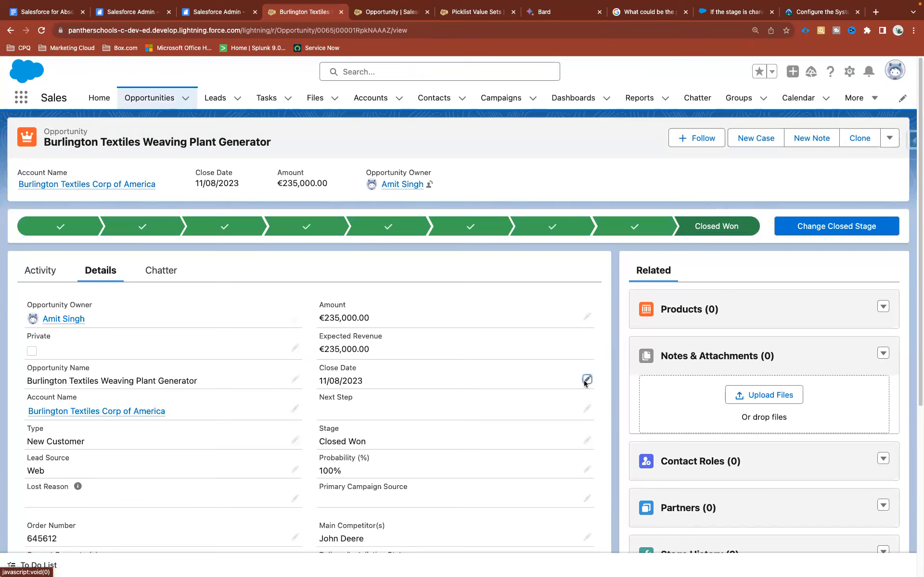
# Put the opportunity's details in edit mode and open the dependencies of its Stage field.
pyautogui.click(586, 379)
pyautogui.scroll(-5, 371, 389)
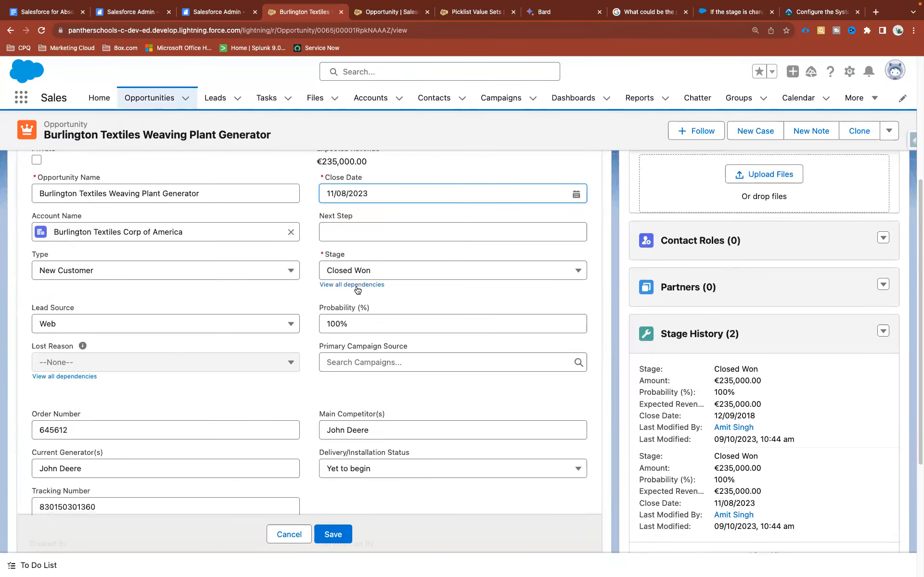
pyautogui.click(362, 286)
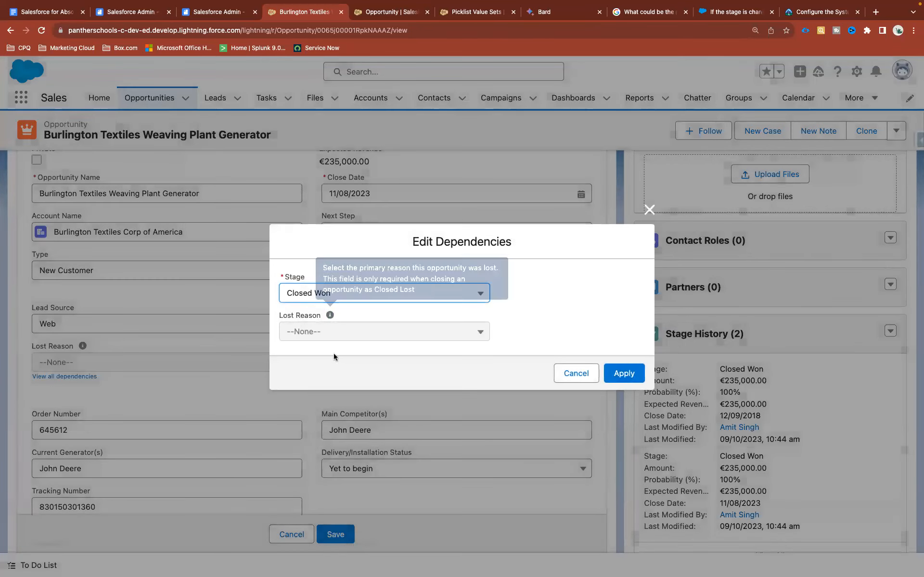
pyautogui.moveTo(284, 279); pyautogui.dragTo(269, 317)
pyautogui.click(371, 316)
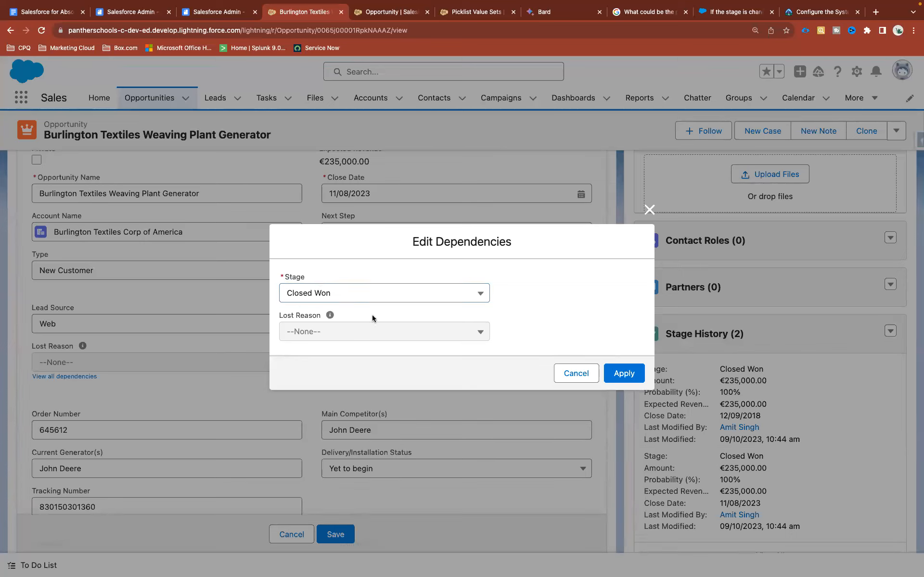
# Set the Stage to Closed Lost with the No Decision lost reason and apply the dependencies to the opportunity.
pyautogui.click(332, 296)
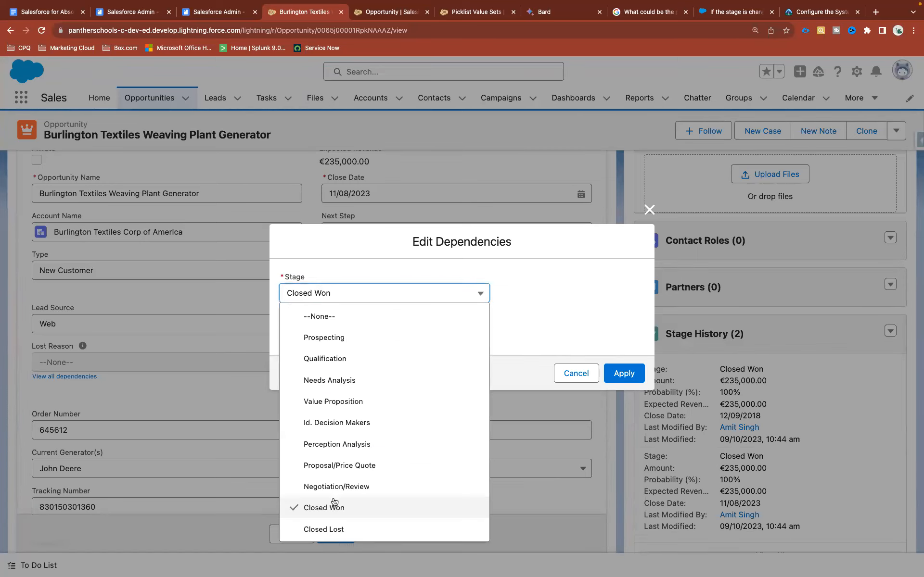
pyautogui.click(346, 529)
pyautogui.click(347, 337)
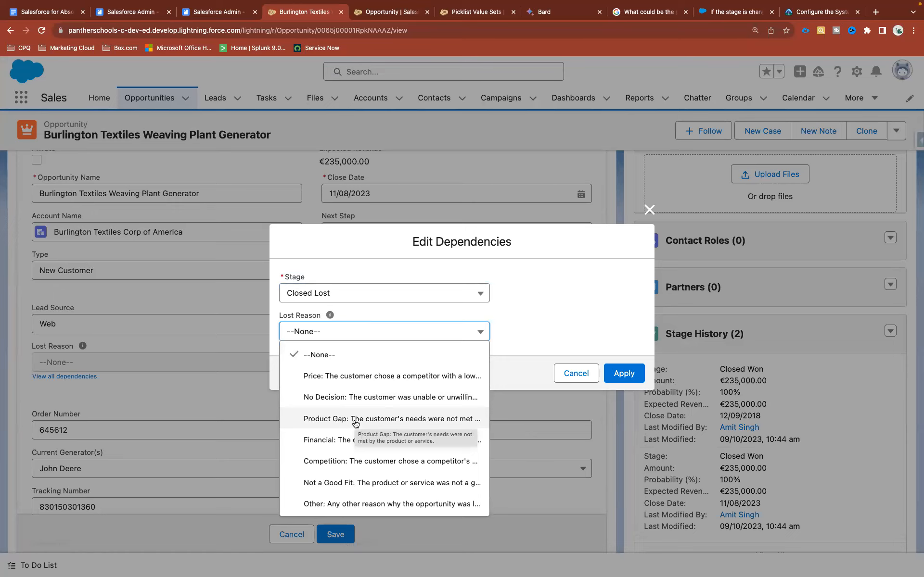
pyautogui.click(362, 398)
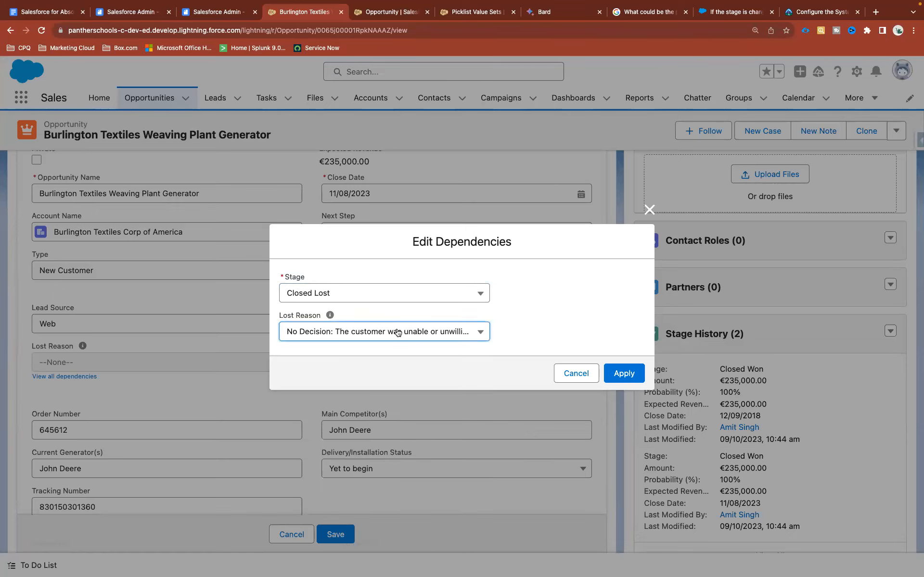
pyautogui.click(622, 373)
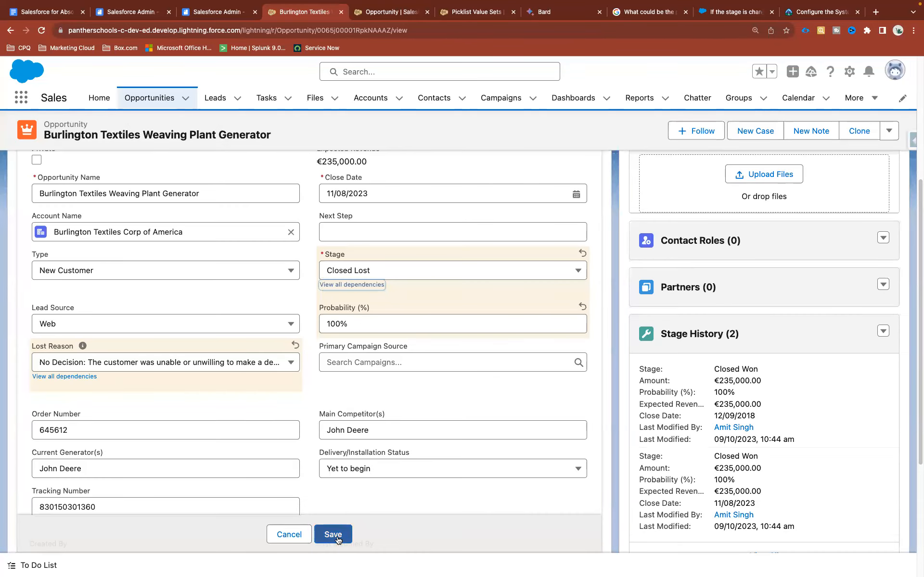
# Save the opportunity with its Closed Lost stage and No Decision lost reason, and review the saved details and stage path.
pyautogui.click(333, 535)
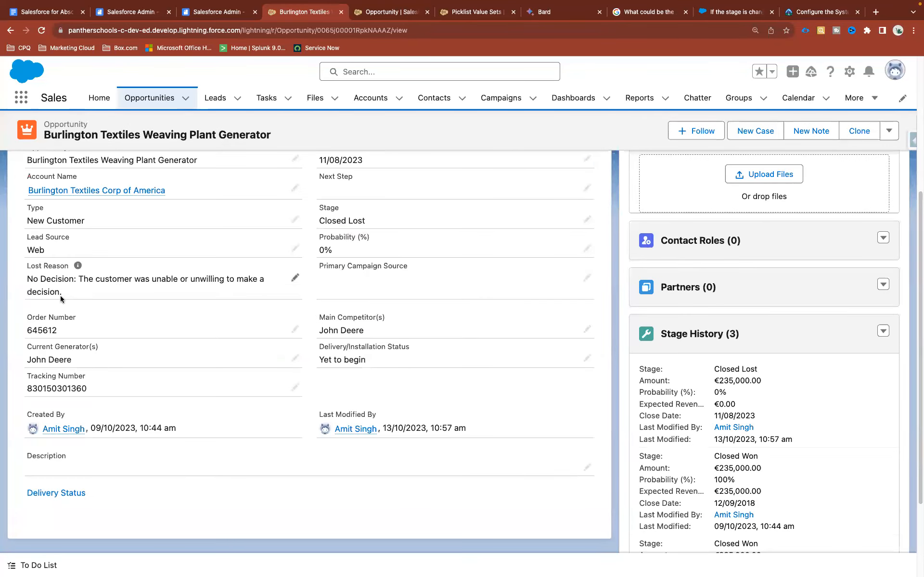
pyautogui.moveTo(59, 295); pyautogui.dragTo(22, 280)
pyautogui.click(336, 294)
pyautogui.scroll(3, 621, 189)
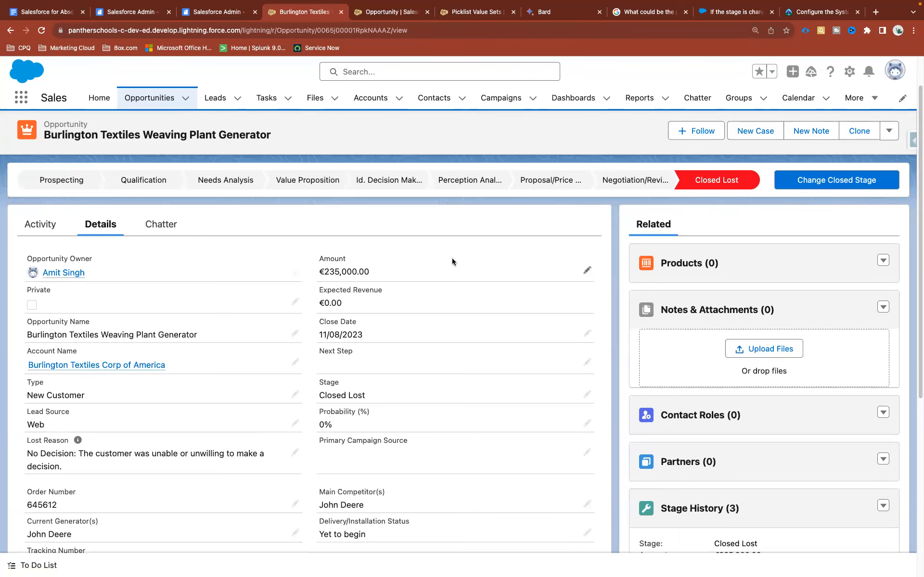
pyautogui.scroll(3, 453, 260)
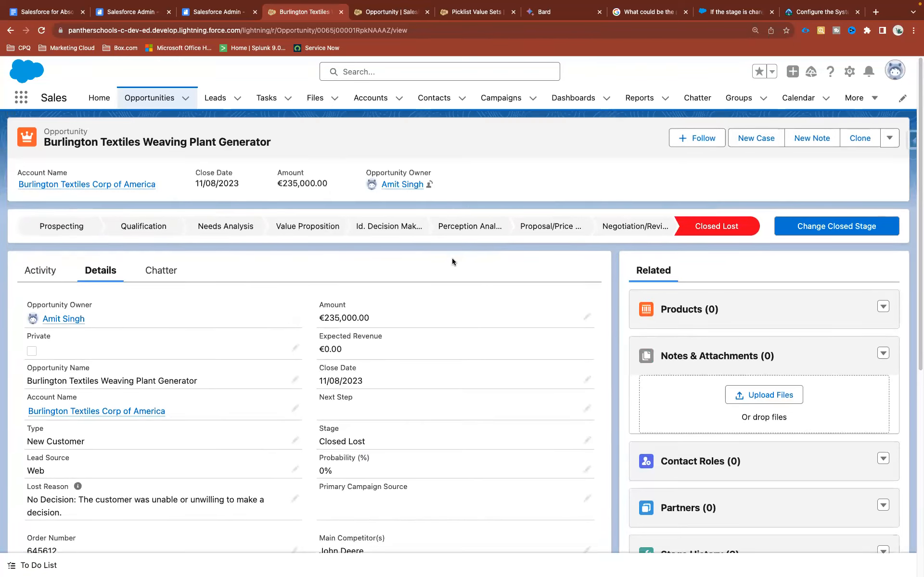
pyautogui.scroll(-10, 451, 258)
pyautogui.scroll(8, 452, 257)
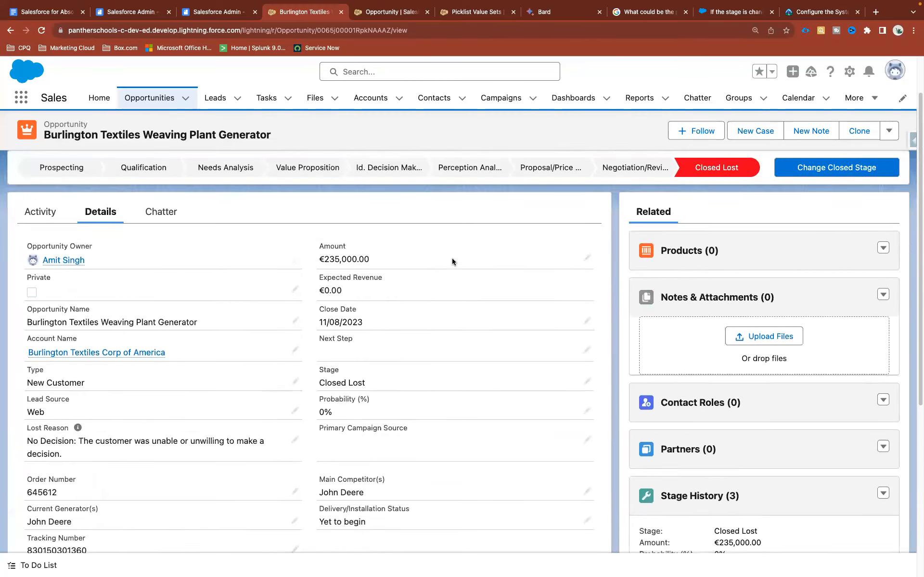
pyautogui.scroll(2, 452, 258)
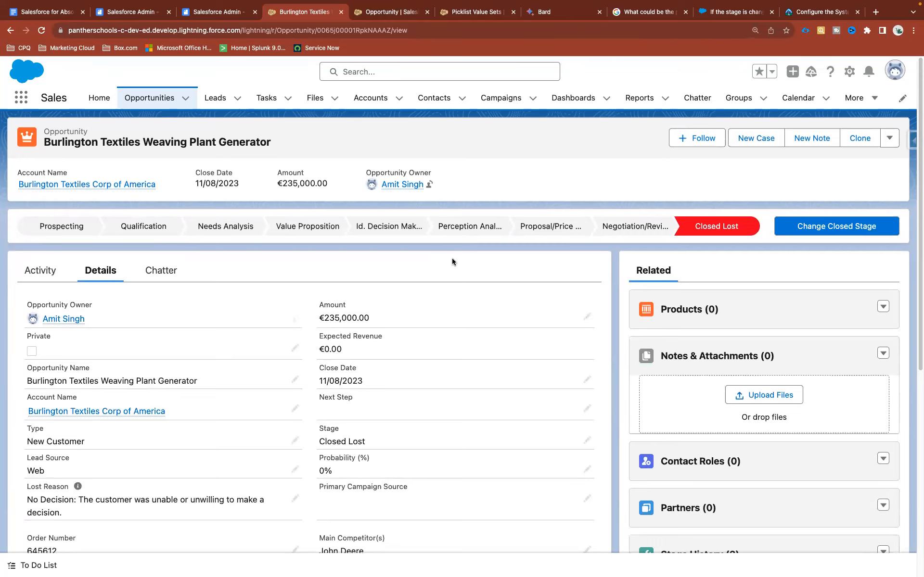
pyautogui.scroll(-5, 452, 258)
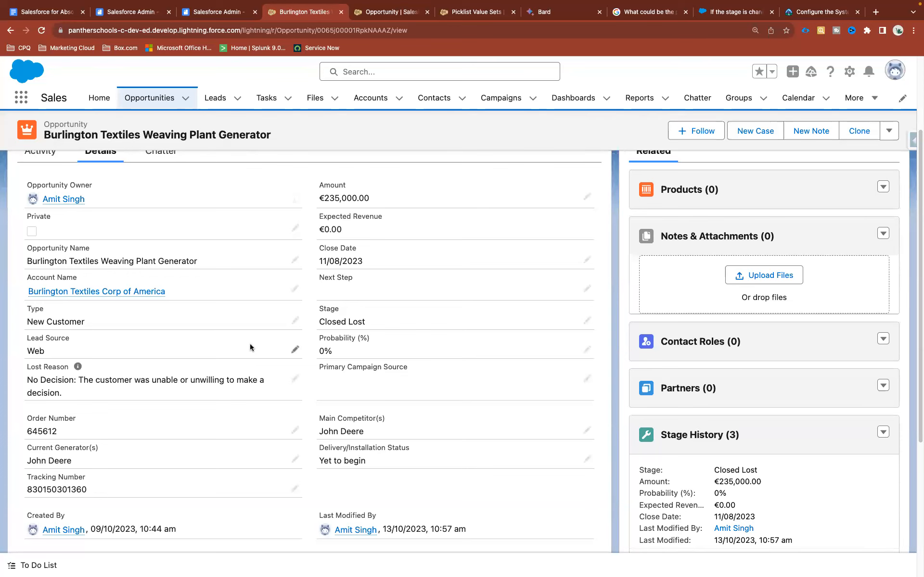
pyautogui.click(295, 380)
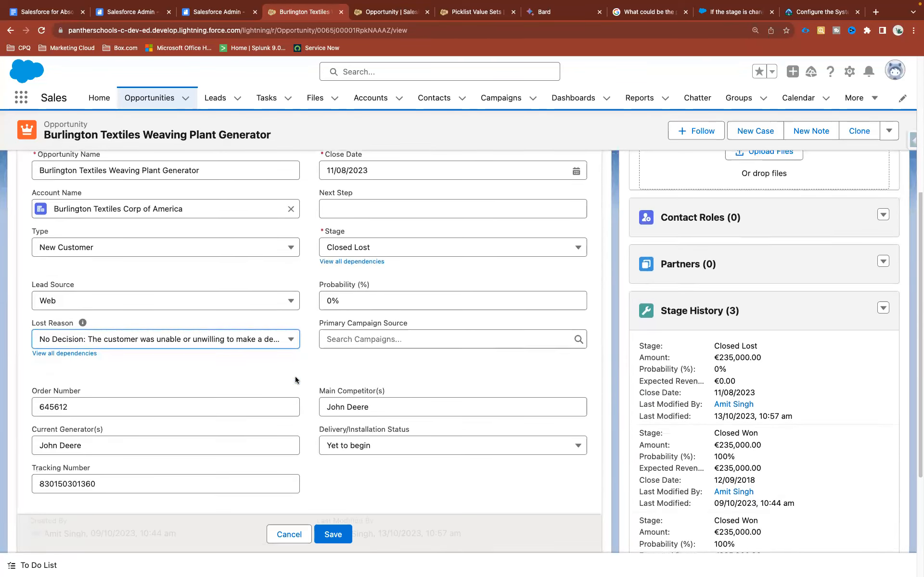
pyautogui.click(291, 533)
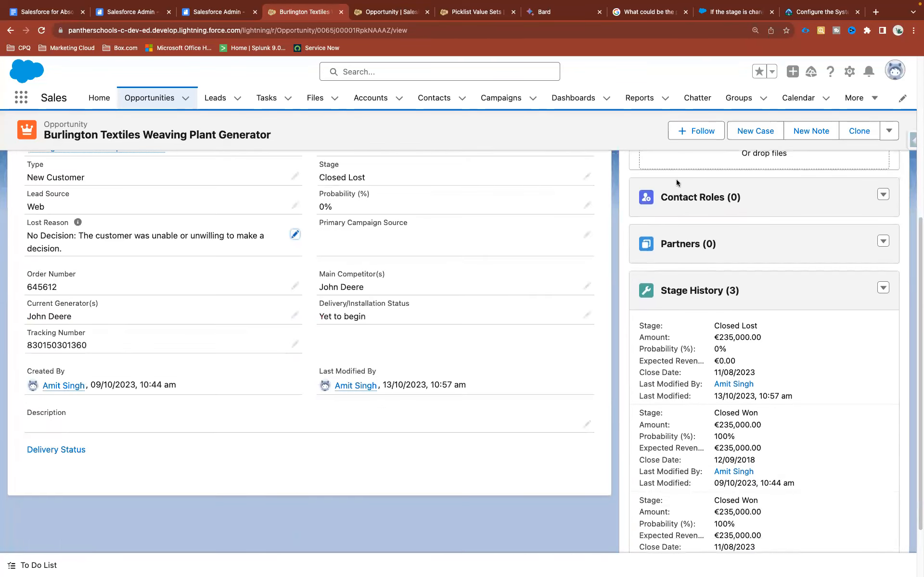
# Open the ABC TEST record from the Employees list and bring its Country and State details into view.
pyautogui.click(875, 98)
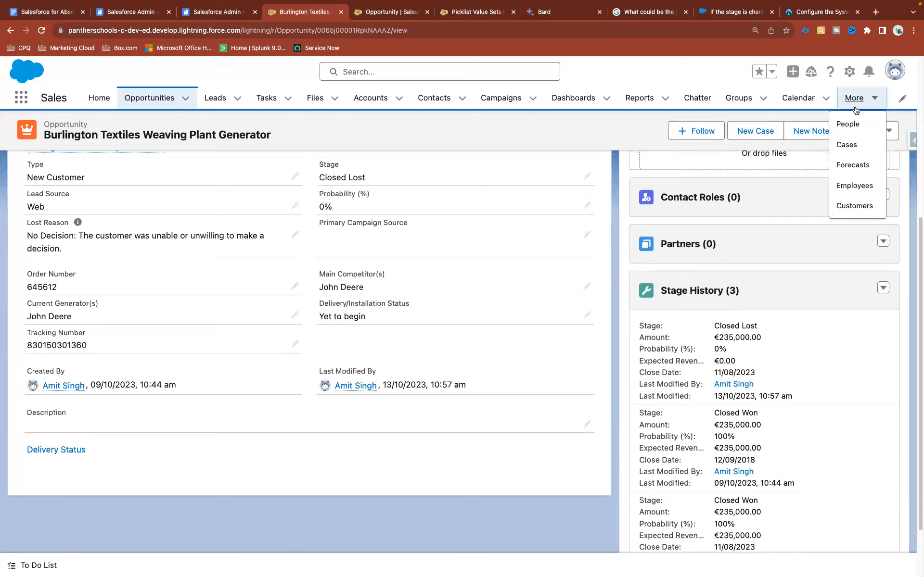
pyautogui.click(851, 185)
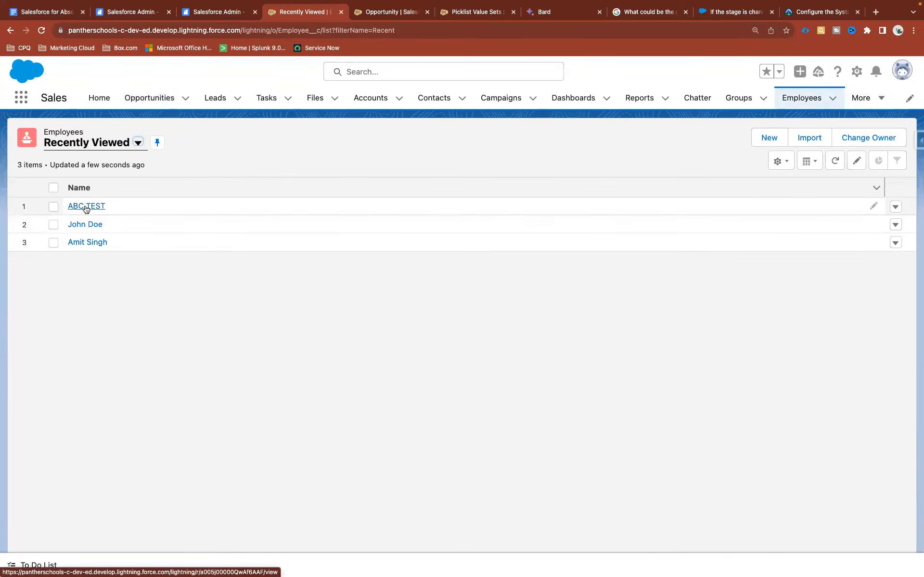
pyautogui.click(86, 207)
pyautogui.scroll(-3, 212, 215)
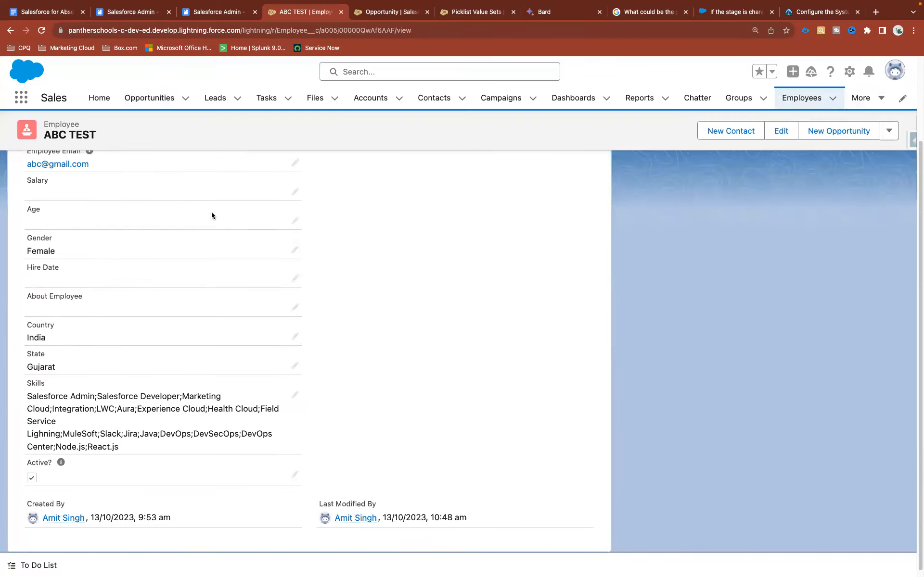
# Put the employee record's details in edit mode and examine the Country and State dependent fields.
pyautogui.click(293, 330)
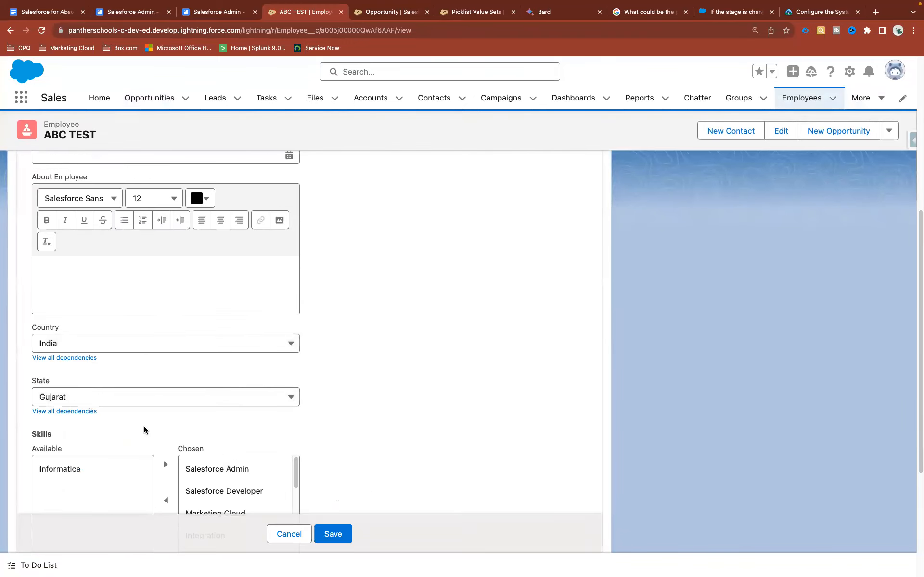
pyautogui.scroll(-2, 144, 428)
pyautogui.moveTo(33, 336); pyautogui.dragTo(52, 336)
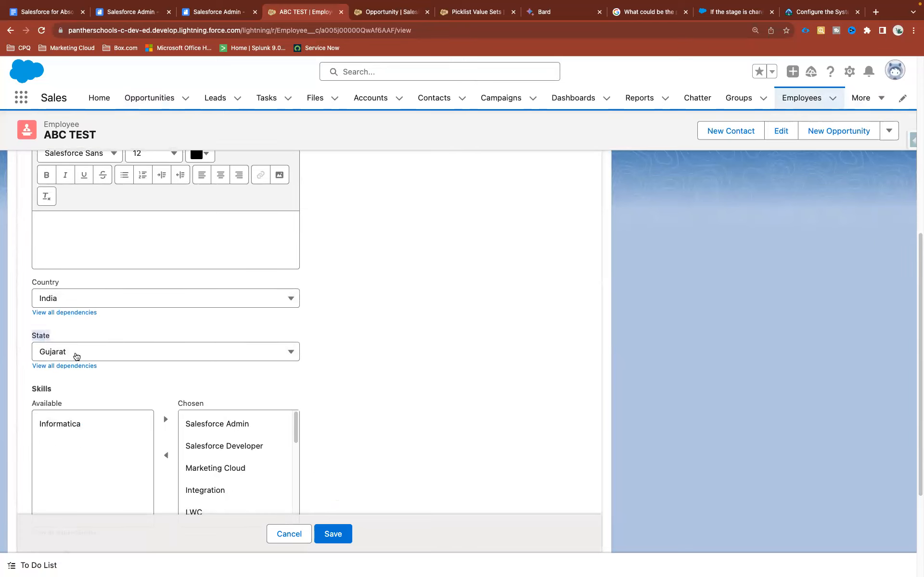
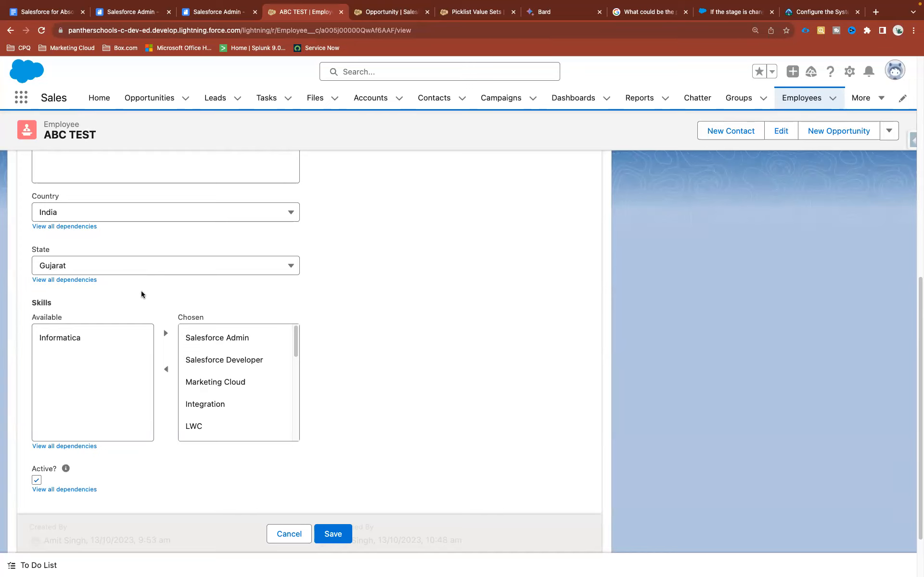
pyautogui.moveTo(28, 249); pyautogui.dragTo(56, 249)
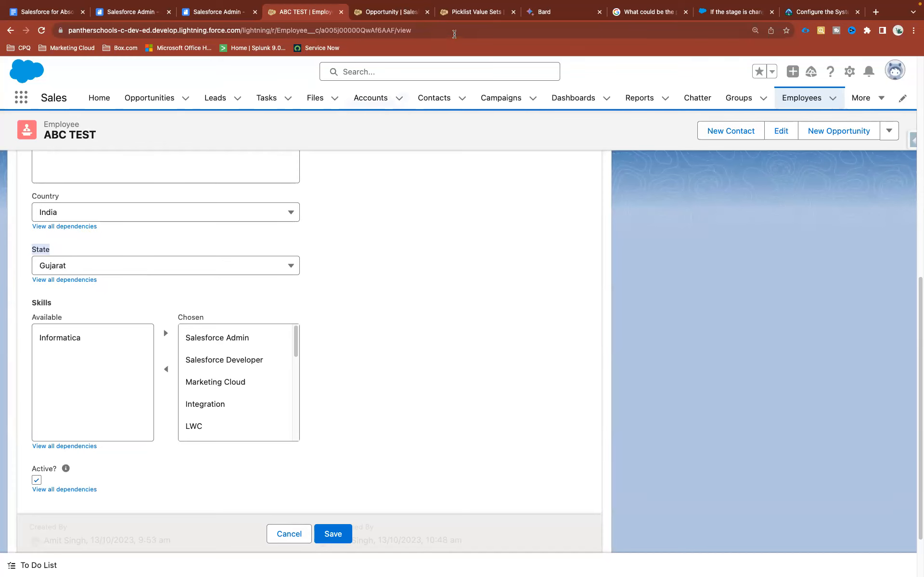
# Switch to Salesforce Setup, find the Employee object in Object Manager and open its fields and relationships.
pyautogui.click(385, 12)
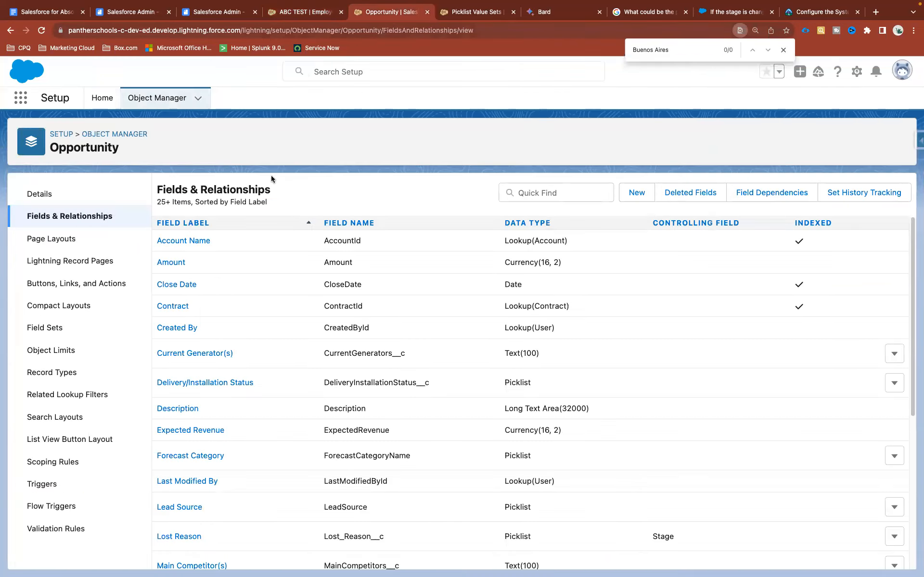
pyautogui.click(115, 135)
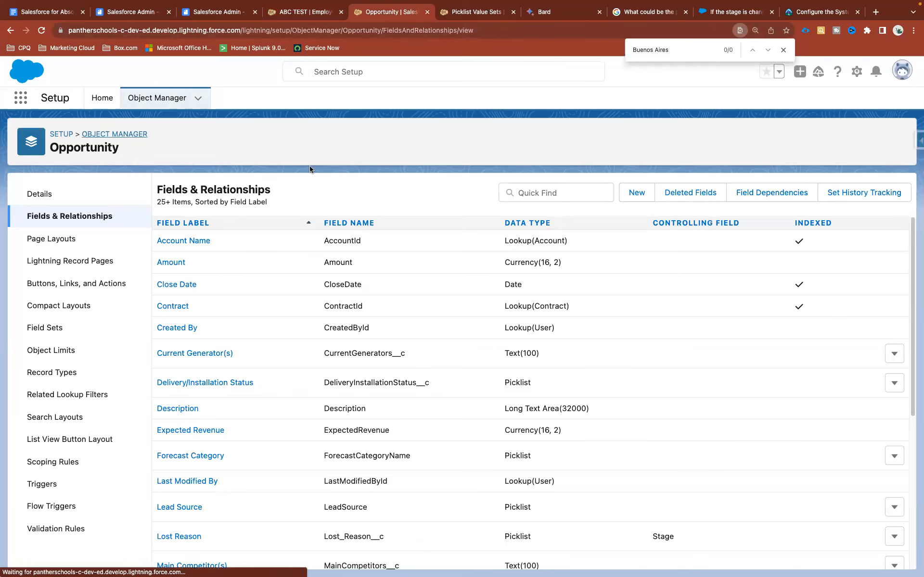
pyautogui.click(683, 139)
pyautogui.write('Em')
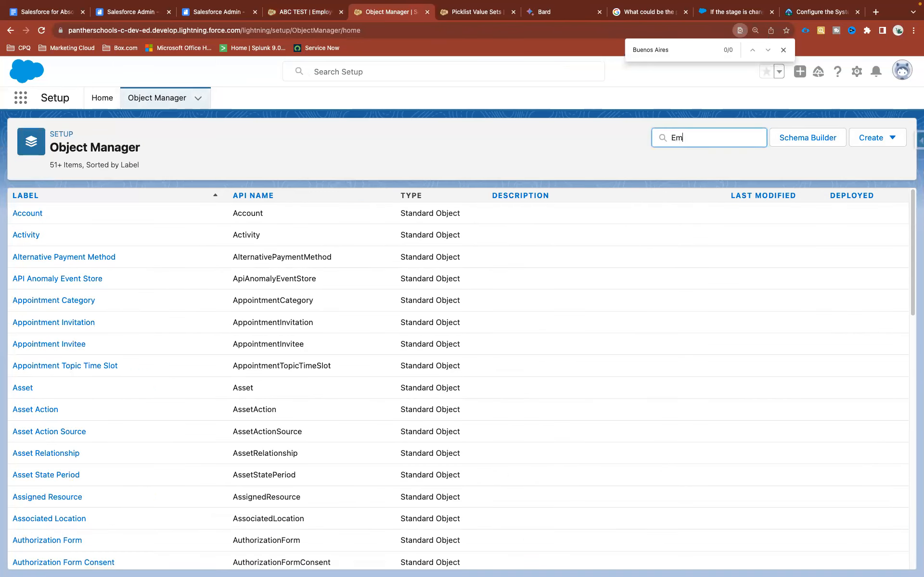
pyautogui.write('plo')
pyautogui.click(28, 224)
pyautogui.click(62, 217)
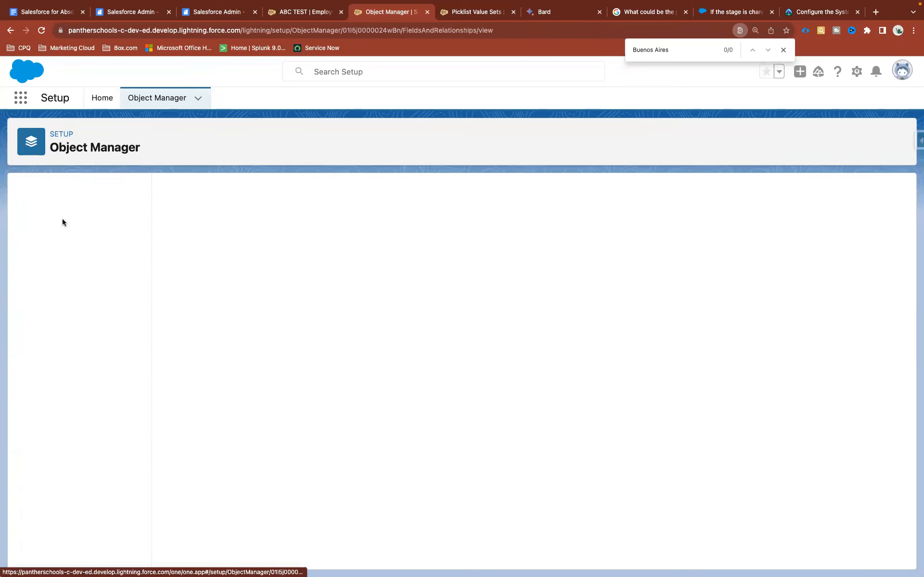
pyautogui.click(629, 195)
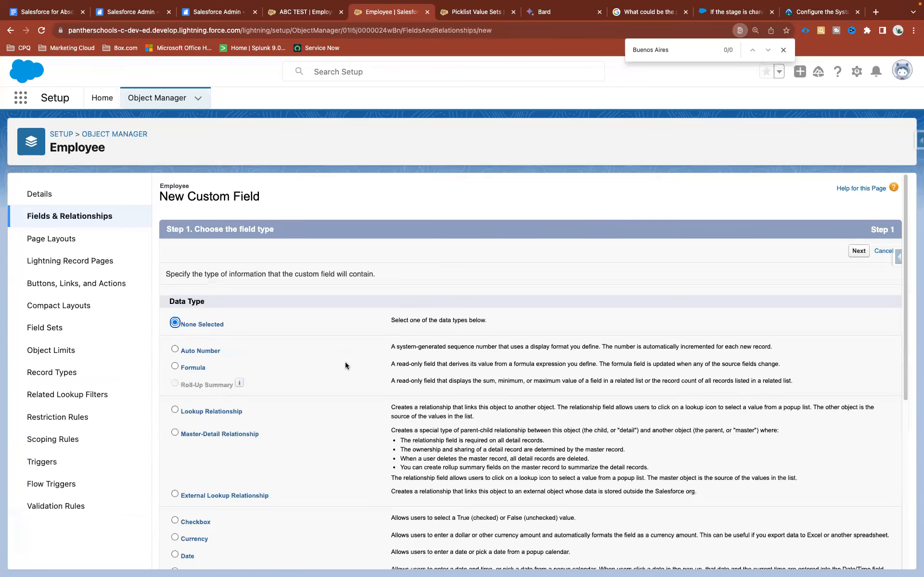
pyautogui.scroll(-6, 344, 362)
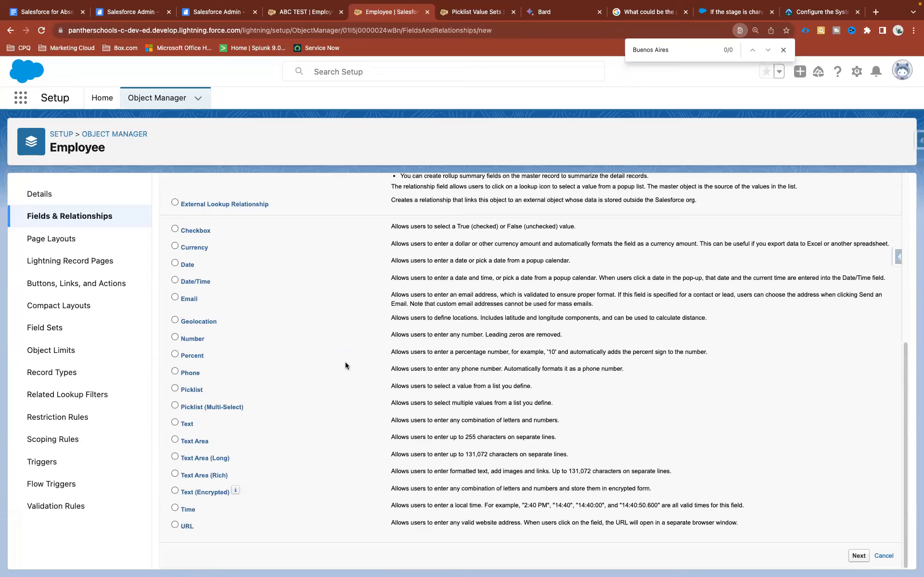
pyautogui.click(192, 391)
pyautogui.click(856, 558)
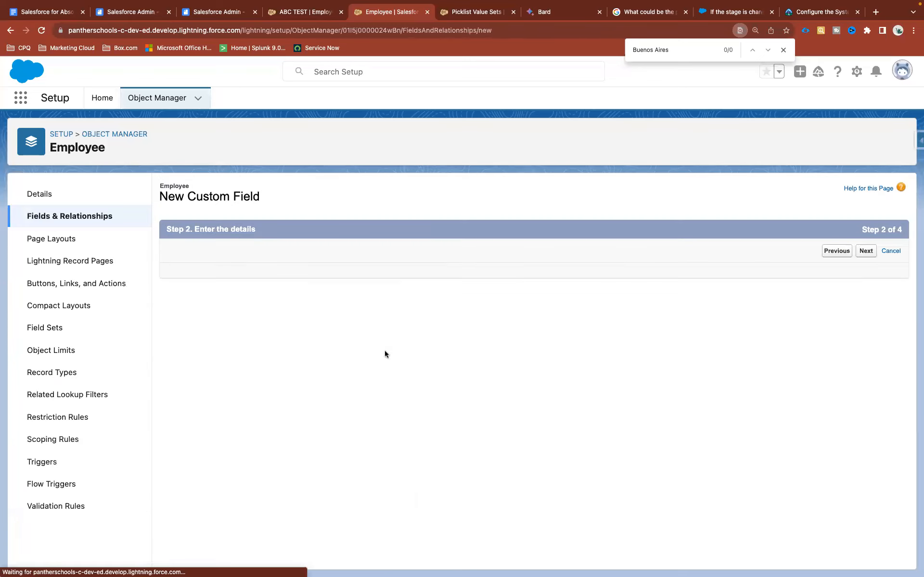
pyautogui.click(322, 277)
pyautogui.write('City')
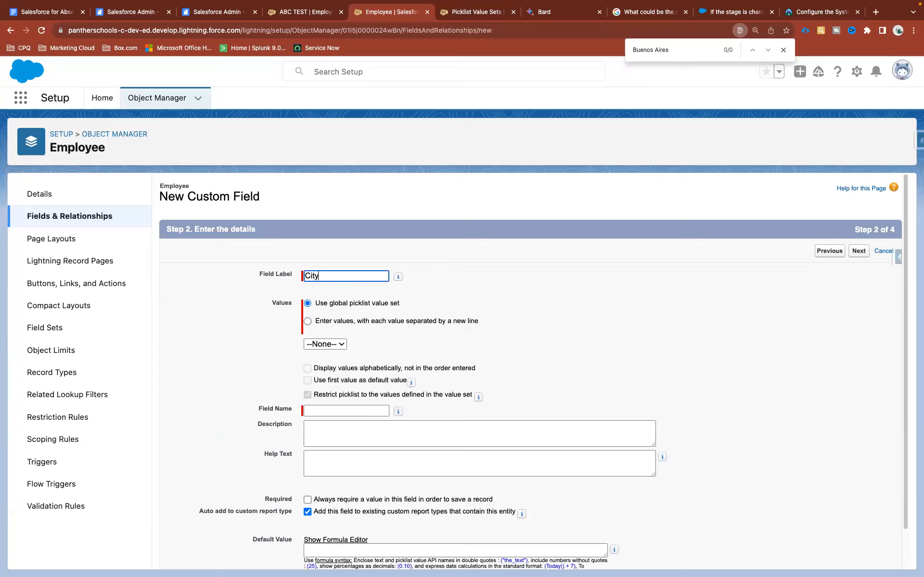
pyautogui.click(379, 254)
pyautogui.doubleClick(338, 282)
# Find the Picklist Value Sets page in Setup and start a new global value set.
pyautogui.click(102, 97)
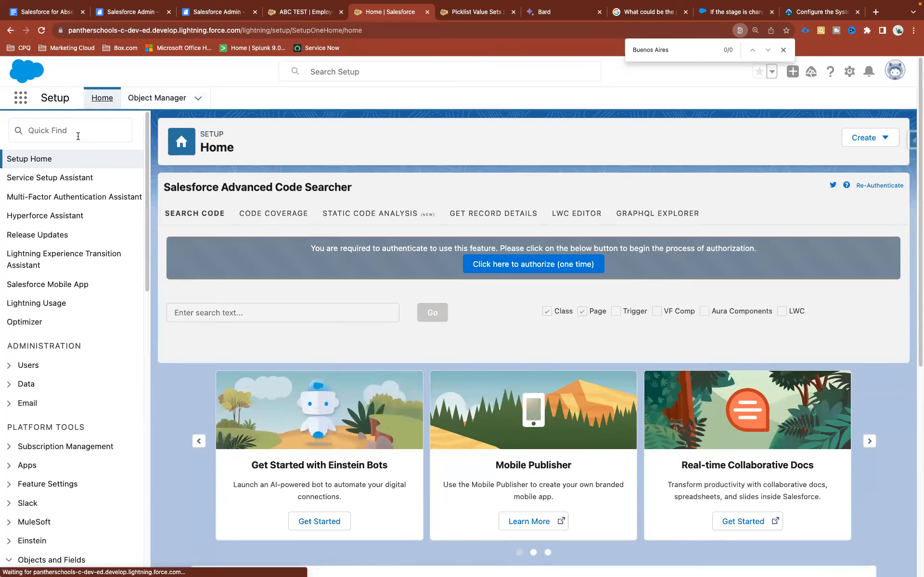
pyautogui.click(78, 136)
pyautogui.write('Pick')
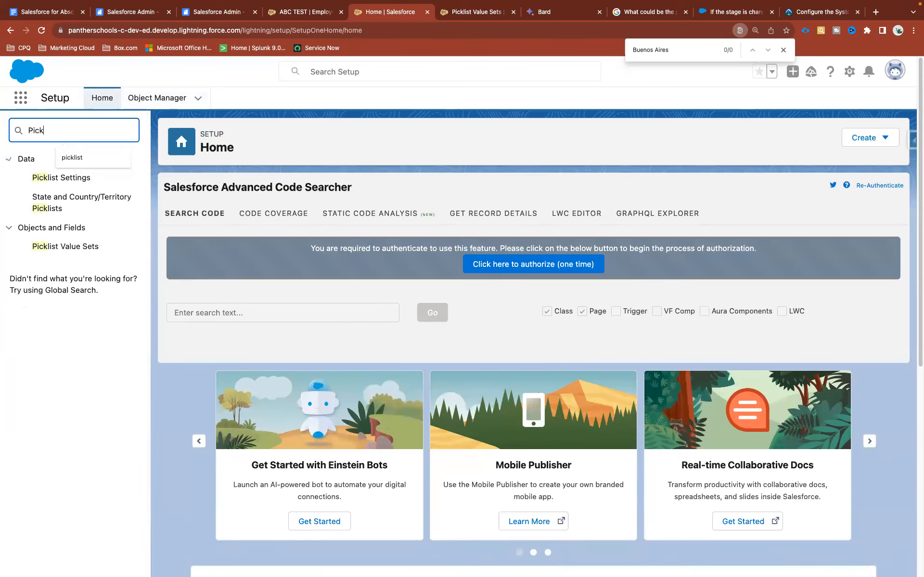
pyautogui.click(71, 248)
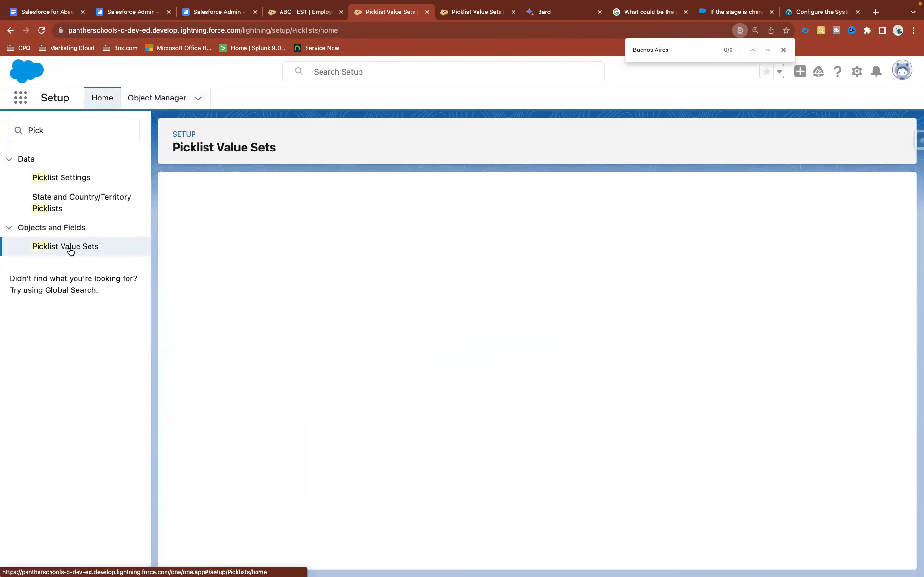
pyautogui.click(404, 267)
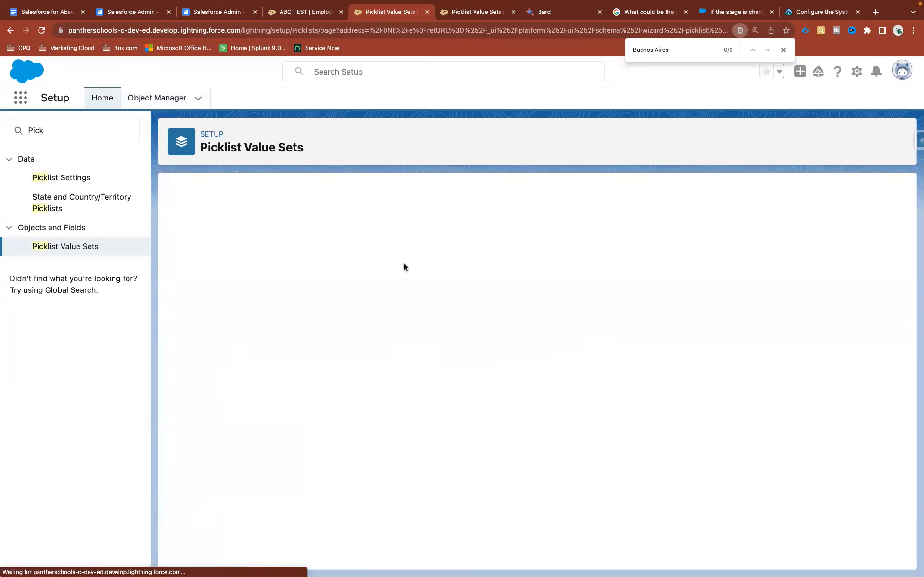
# Label the new global value set City, let its name fill in, and make its values list ready for entry.
pyautogui.click(329, 258)
pyautogui.write('City')
pyautogui.click(433, 275)
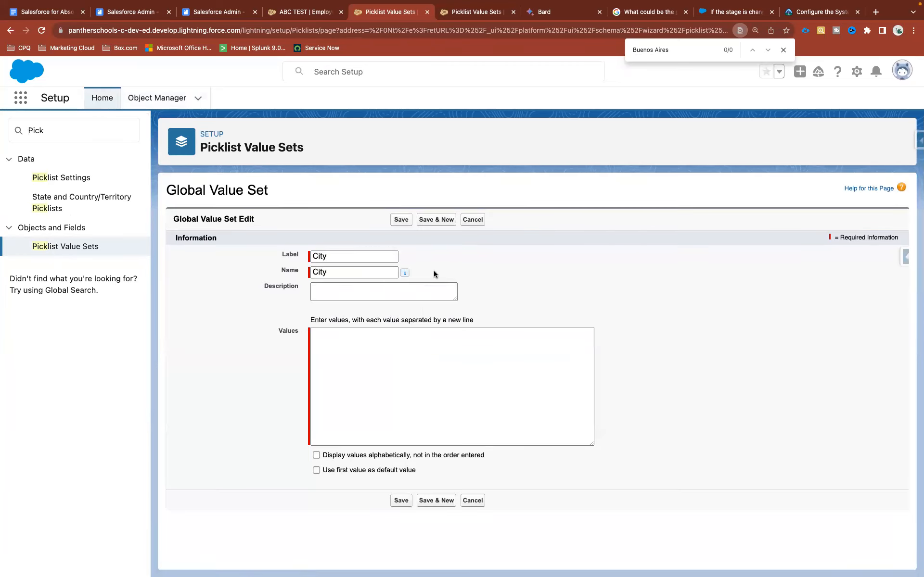
pyautogui.click(369, 372)
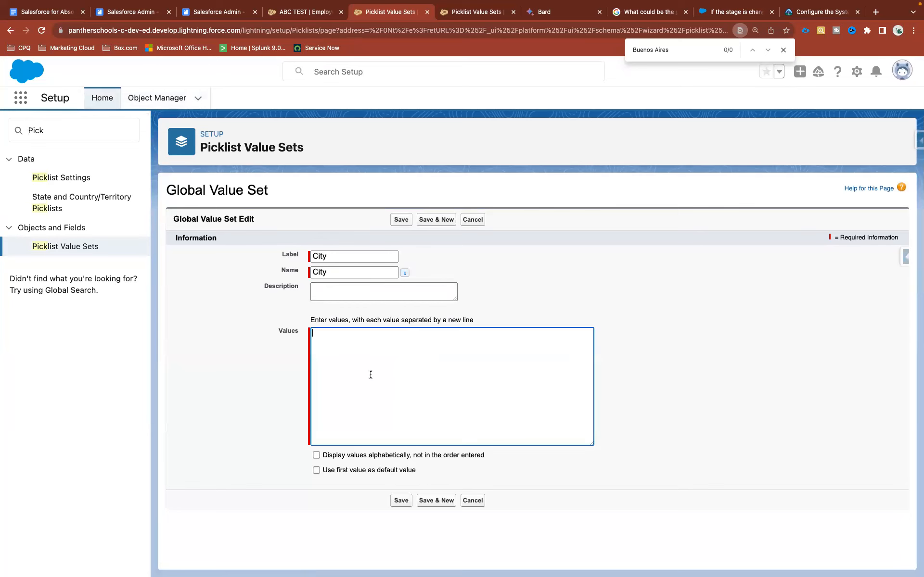
# Switch to Bard, submit the prompt "list all the citites of State Uttar Pradesh in India", and copy that prompt for reuse.
pyautogui.click(564, 14)
pyautogui.click(308, 533)
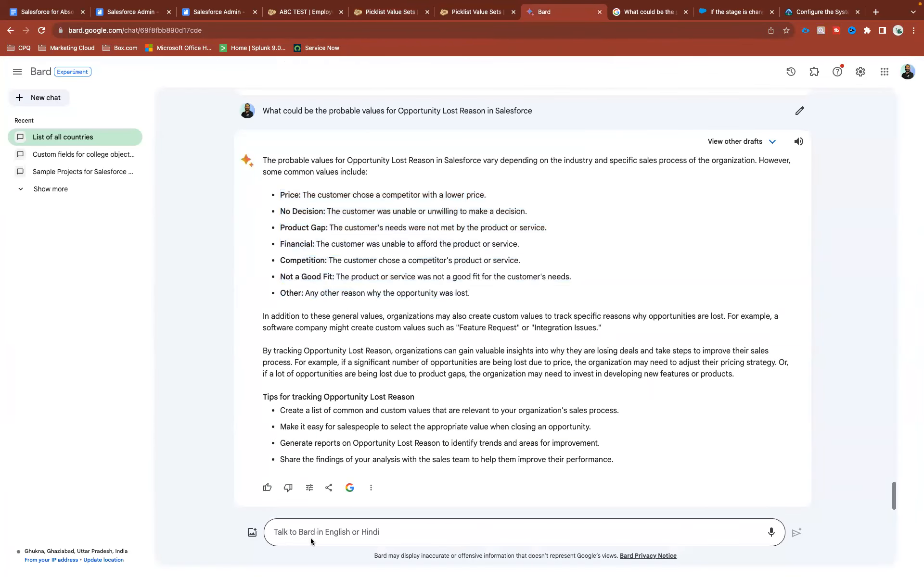
pyautogui.write('City')
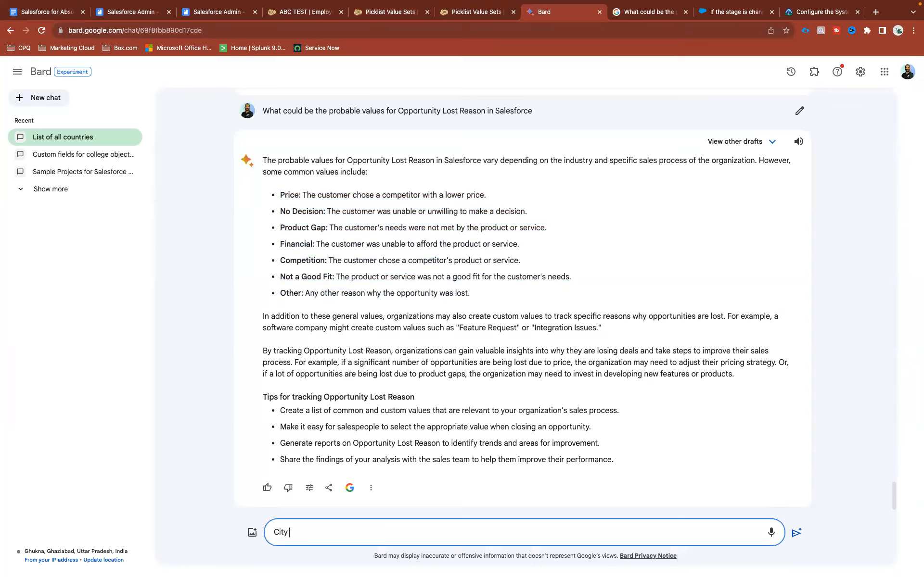
pyautogui.hotkey('ctrl', 'a')
pyautogui.write('list all; t')
pyautogui.press('BackSpace')
pyautogui.press('BackSpace')
pyautogui.press('BackSpace')
pyautogui.press('BackSpace')
pyautogui.write('t')
pyautogui.press('BackSpace')
pyautogui.press('BackSpace')
pyautogui.write('l the citit')
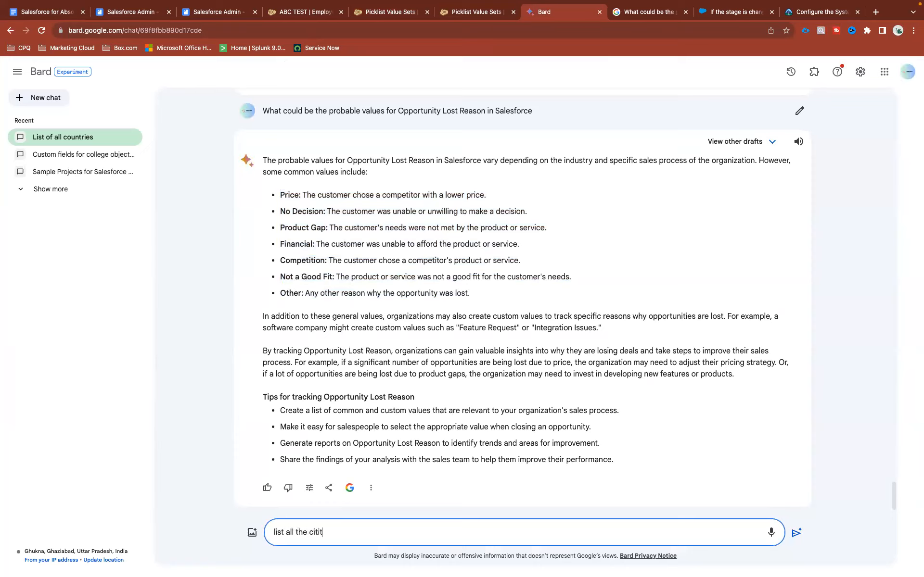
pyautogui.write('es of State ')
pyautogui.write('Uttar')
pyautogui.write(' Prat')
pyautogui.write('desh in')
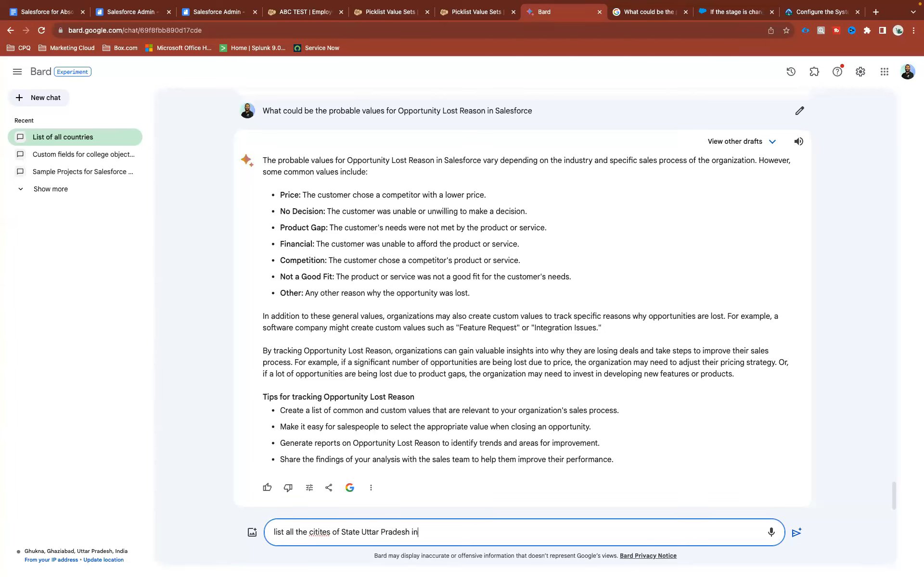
pyautogui.write(' India')
pyautogui.press('super+a')
pyautogui.press('super+c')
pyautogui.press('Right')
pyautogui.press('Return')
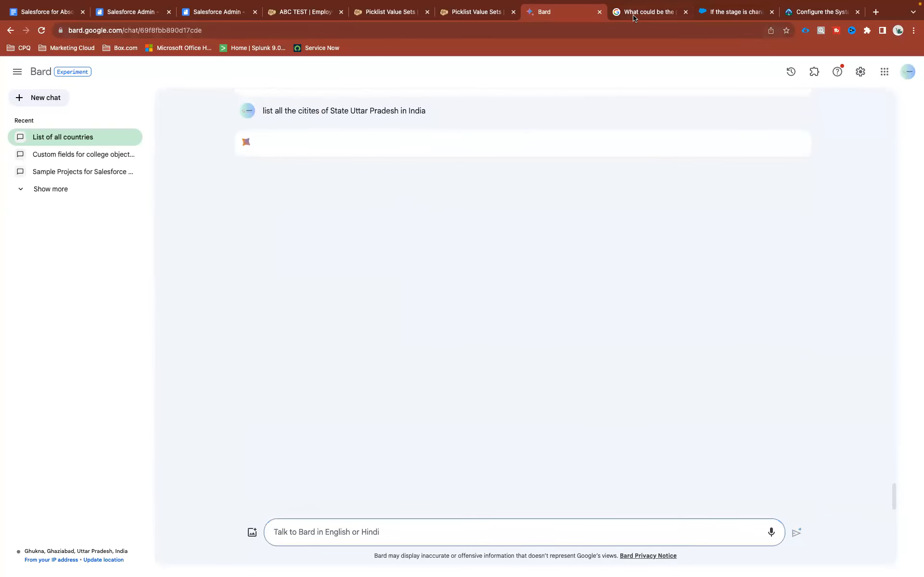
# Run a Google search with the copied request for all cities of Uttar Pradesh in India.
pyautogui.click(635, 18)
pyautogui.click(589, 30)
pyautogui.press('super+v')
pyautogui.press('Return')
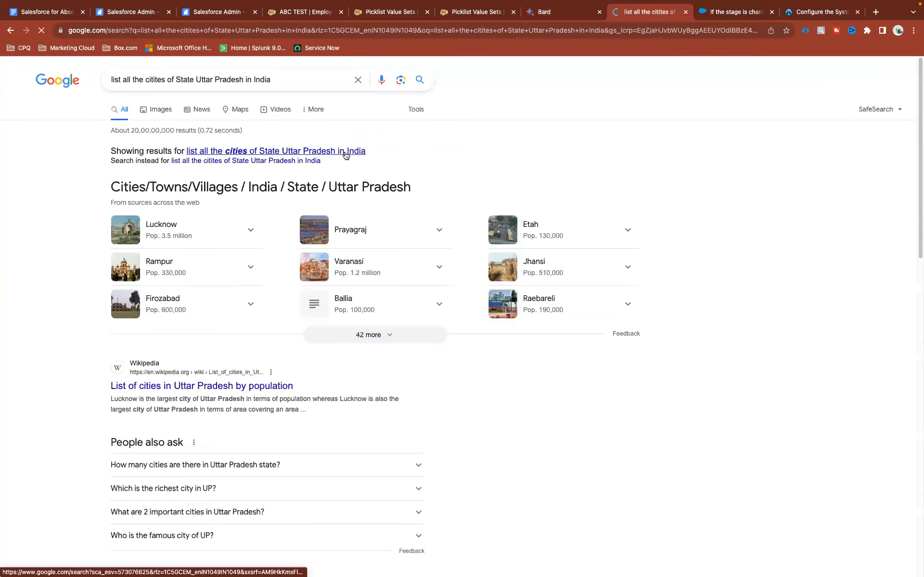
# Open the City Population, PROFILBARU.COM and Delhimetrotimes.in results on Uttar Pradesh cities in separate browser tabs.
pyautogui.scroll(-2, 184, 439)
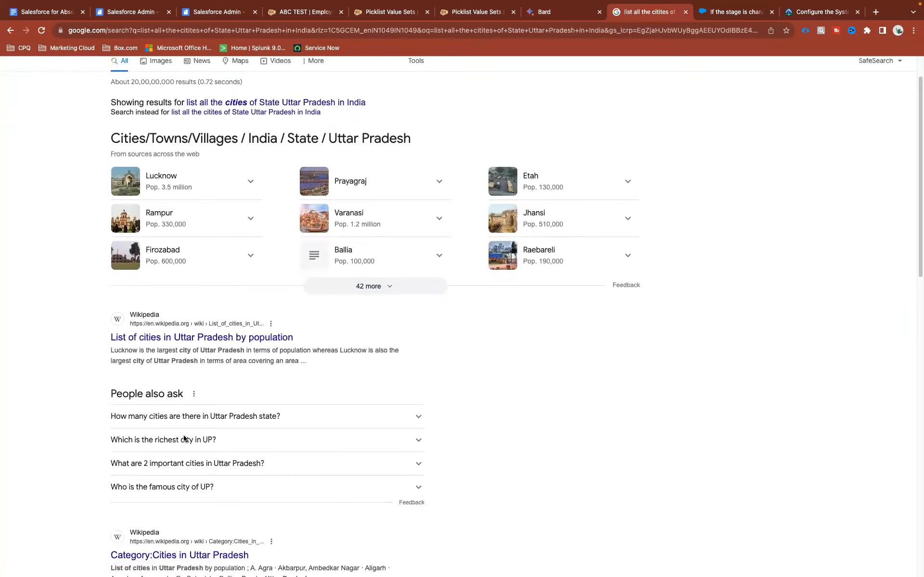
pyautogui.scroll(-5, 184, 439)
pyautogui.keyDown('super'); pyautogui.click(260, 428); pyautogui.keyUp('super')
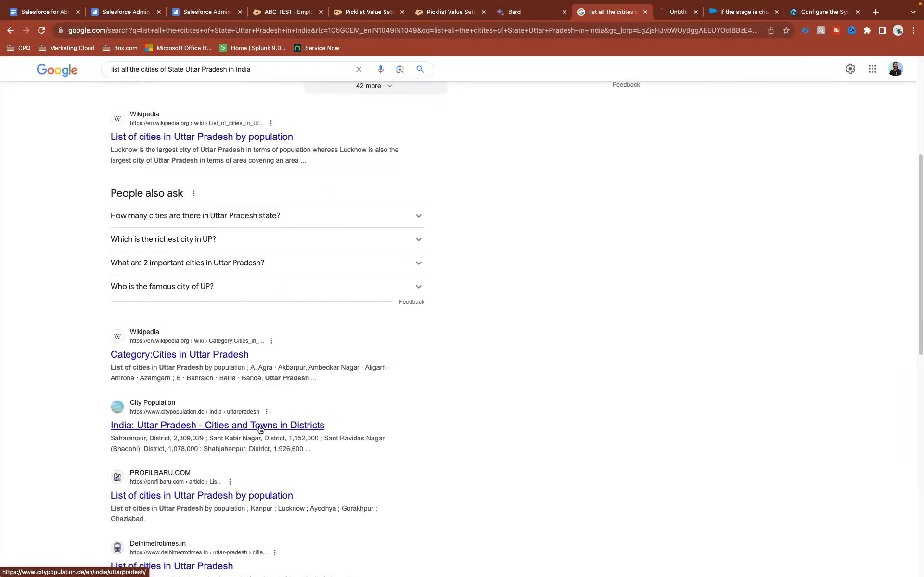
pyautogui.keyDown('super'); pyautogui.click(231, 496); pyautogui.keyUp('super')
pyautogui.scroll(-4, 231, 496)
pyautogui.keyDown('super'); pyautogui.click(202, 414); pyautogui.keyUp('super')
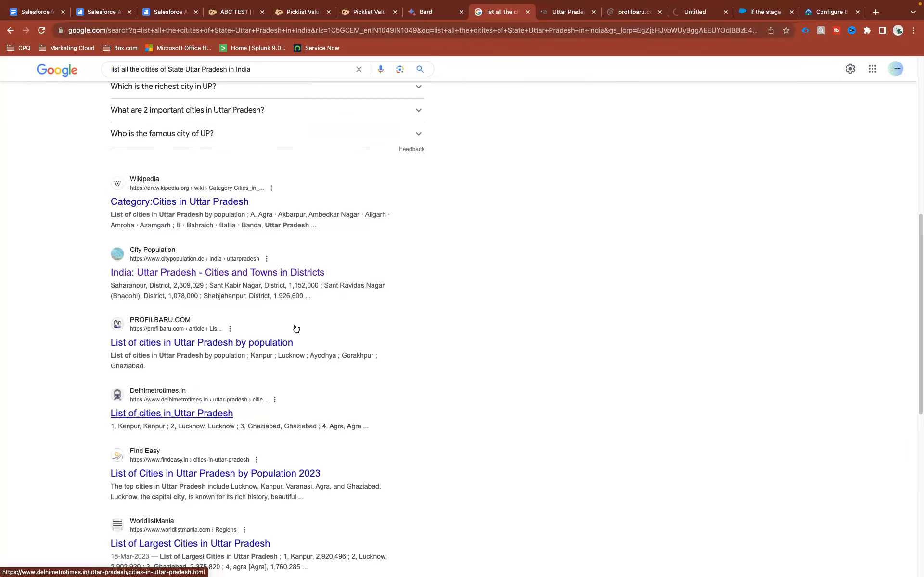
# Review the City Population page's Uttar Pradesh districts and cities tables, selecting the districts table through its heading.
pyautogui.hotkey('ctrl', 'Tab')
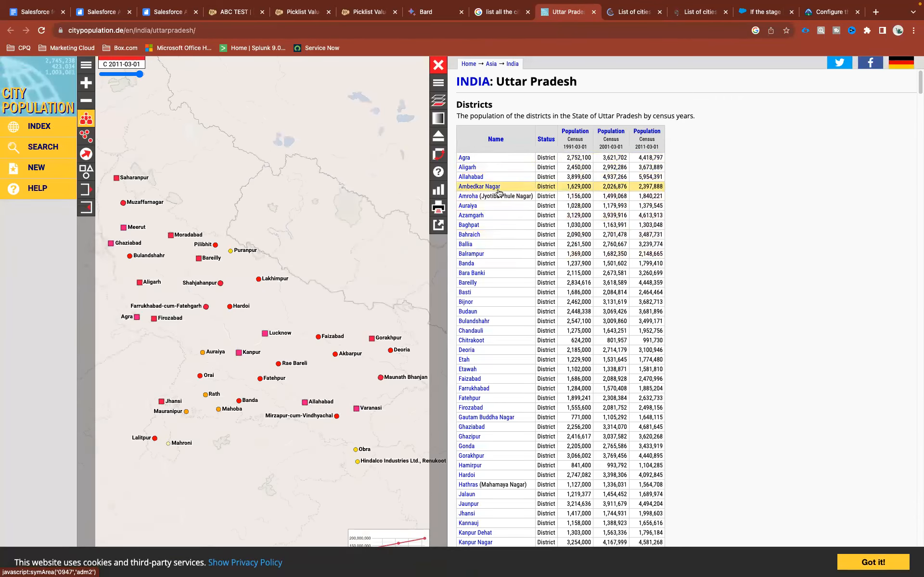
pyautogui.scroll(-10, 521, 259)
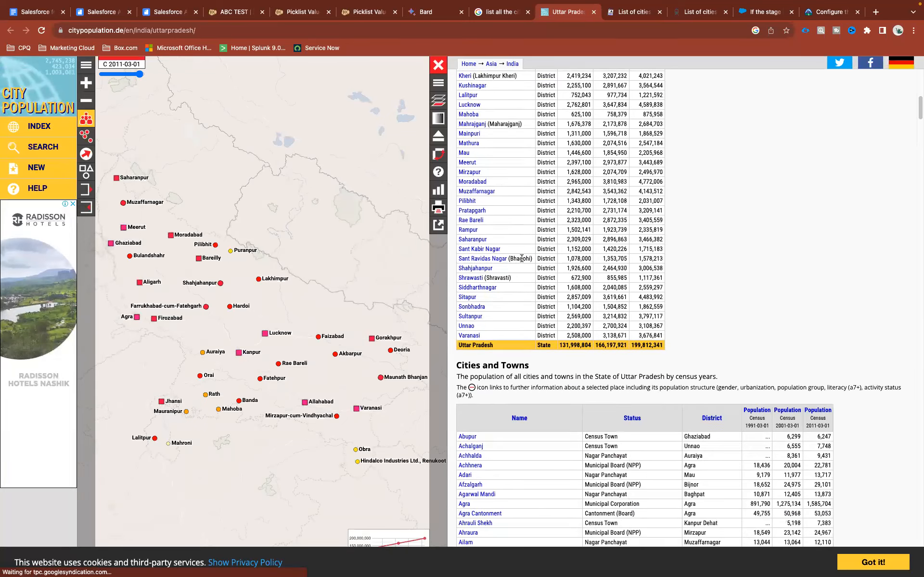
pyautogui.scroll(-2, 522, 258)
pyautogui.moveTo(486, 233); pyautogui.dragTo(453, 69)
pyautogui.scroll(9, 537, 213)
pyautogui.scroll(3, 568, 242)
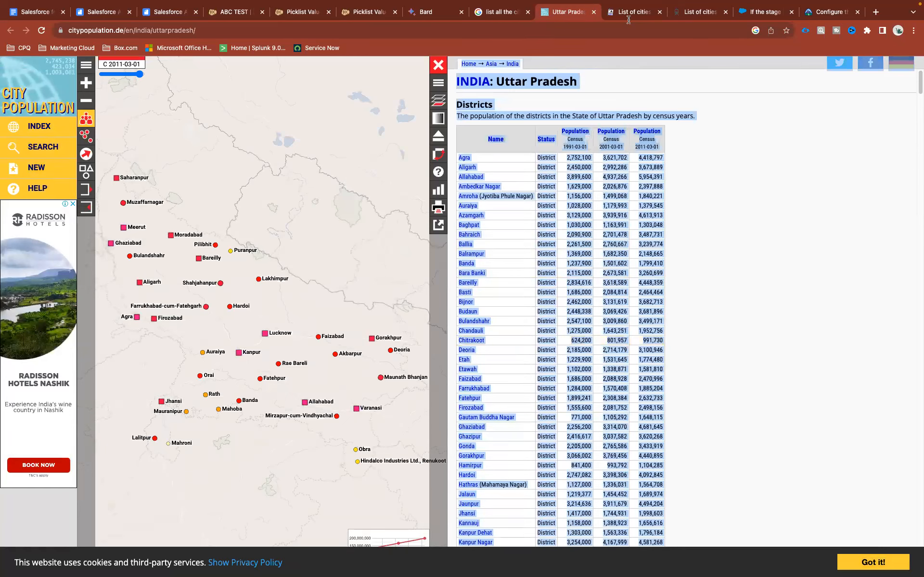
# Check the PROFILBARU.COM city list, close that page, and look through the Delhimetrotimes.in list of Uttar Pradesh cities.
pyautogui.click(628, 20)
pyautogui.scroll(-10, 429, 295)
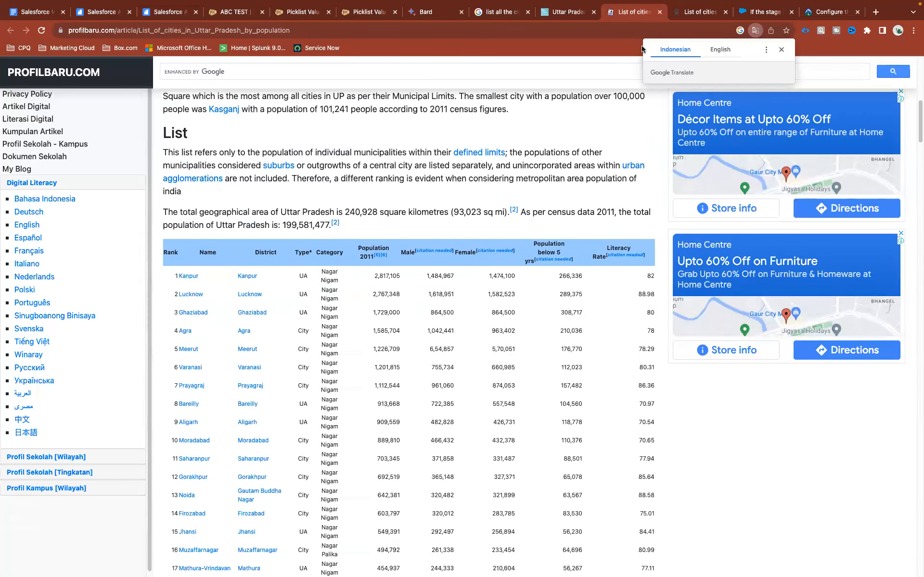
pyautogui.click(659, 12)
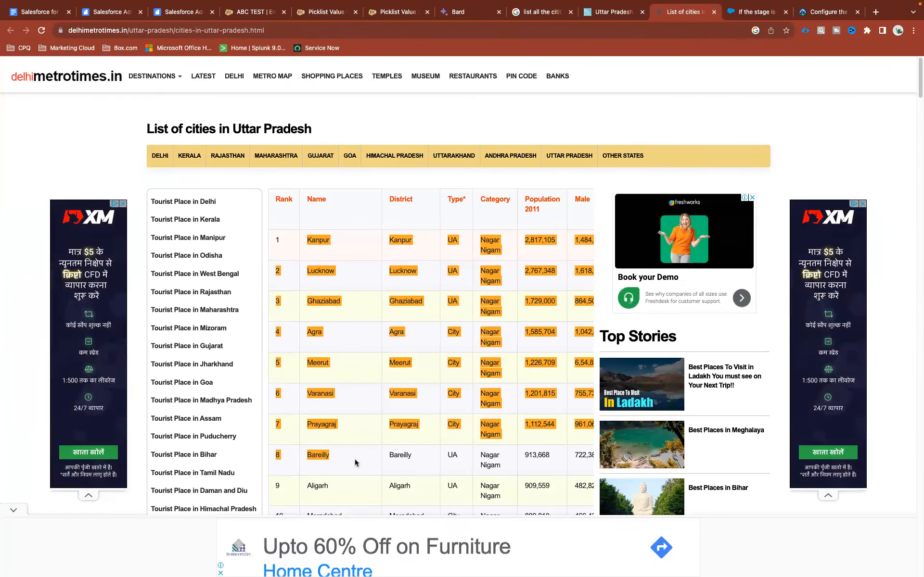
pyautogui.scroll(-14, 352, 452)
pyautogui.scroll(-20, 355, 463)
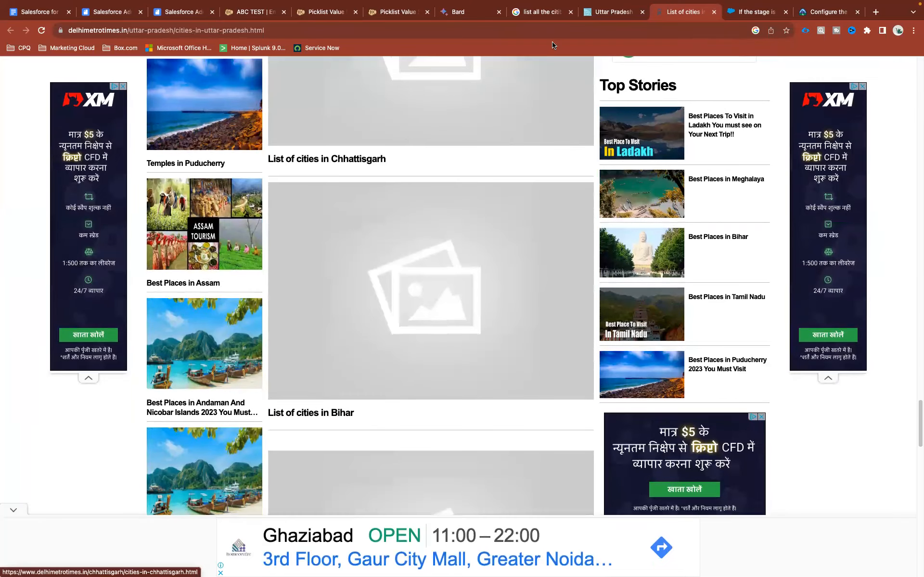
# Switch to Bard and copy its bulleted list of Uttar Pradesh cities from Agra to Varanasi.
pyautogui.click(455, 12)
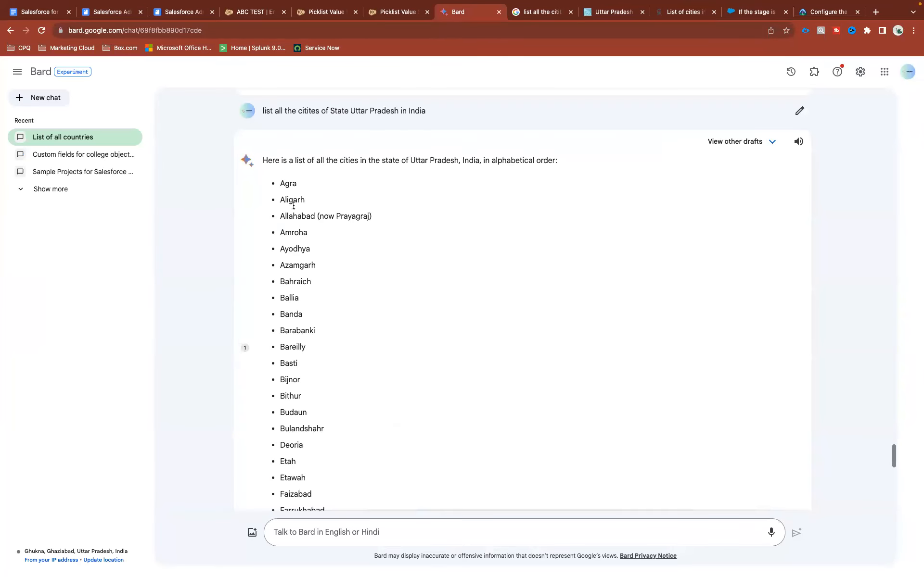
pyautogui.moveTo(280, 182); pyautogui.dragTo(312, 377)
pyautogui.scroll(-10, 307, 433)
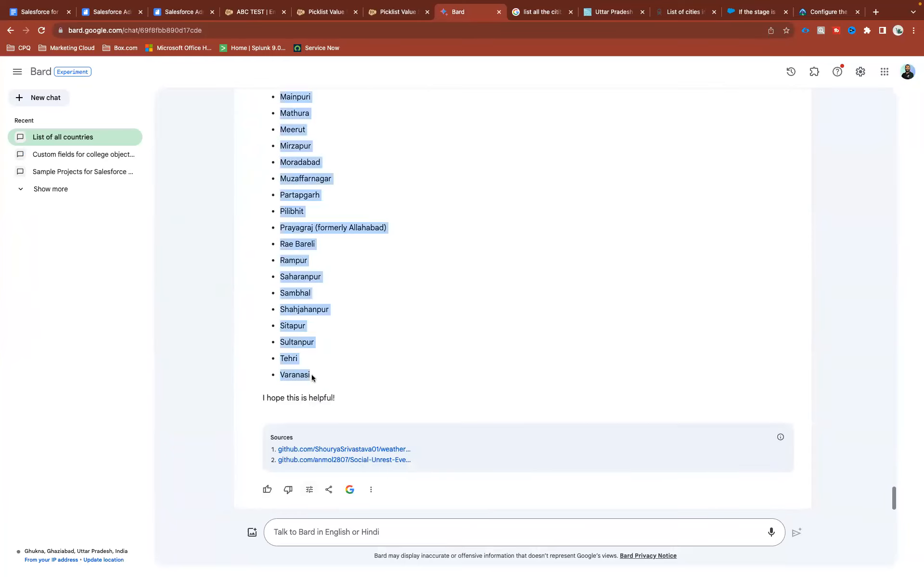
# Return to the Salesforce global value set, paste the copied cities as the values of City, and save it.
pyautogui.click(321, 11)
pyautogui.click(336, 347)
pyautogui.press('super+v')
pyautogui.scroll(15, 385, 378)
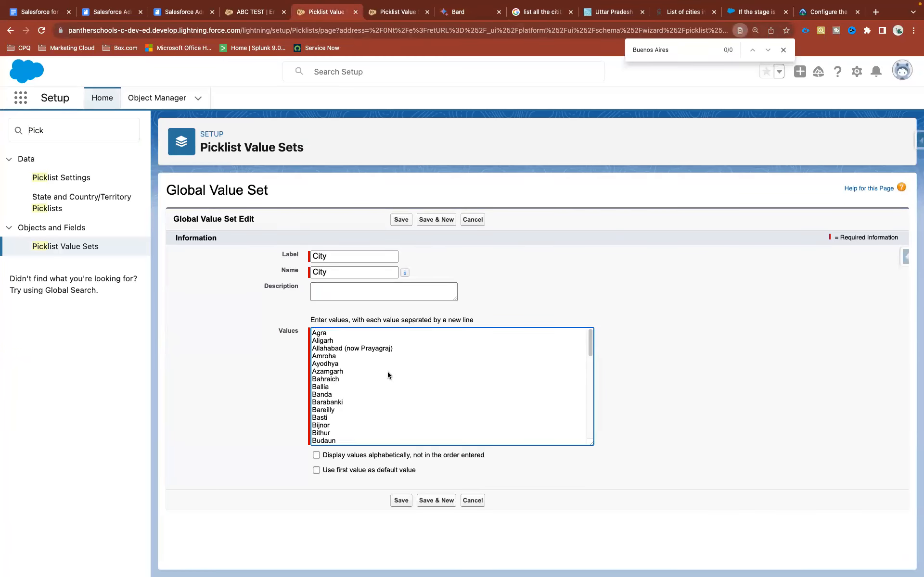
pyautogui.click(395, 218)
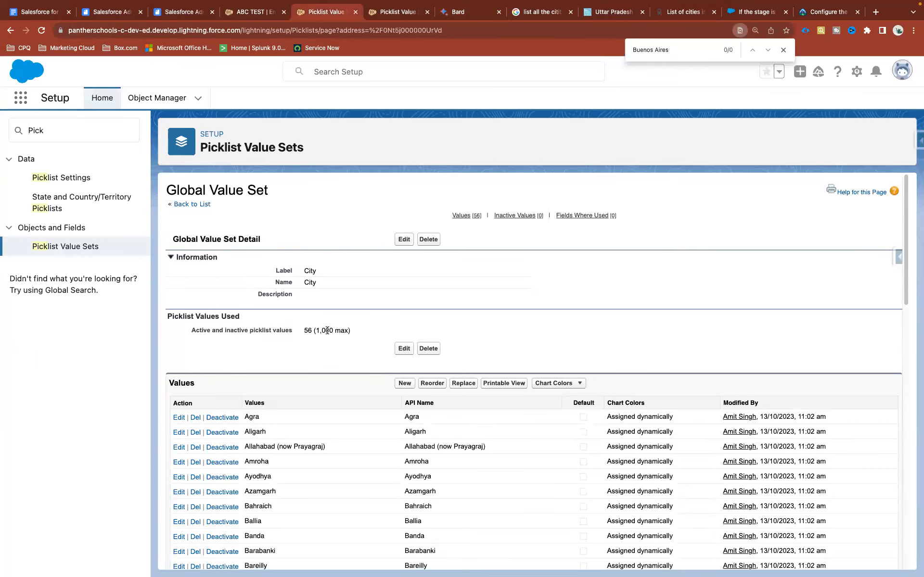
# Find the Employee object in Object Manager by searching for "Emplo" and open its Fields & Relationships.
pyautogui.click(156, 98)
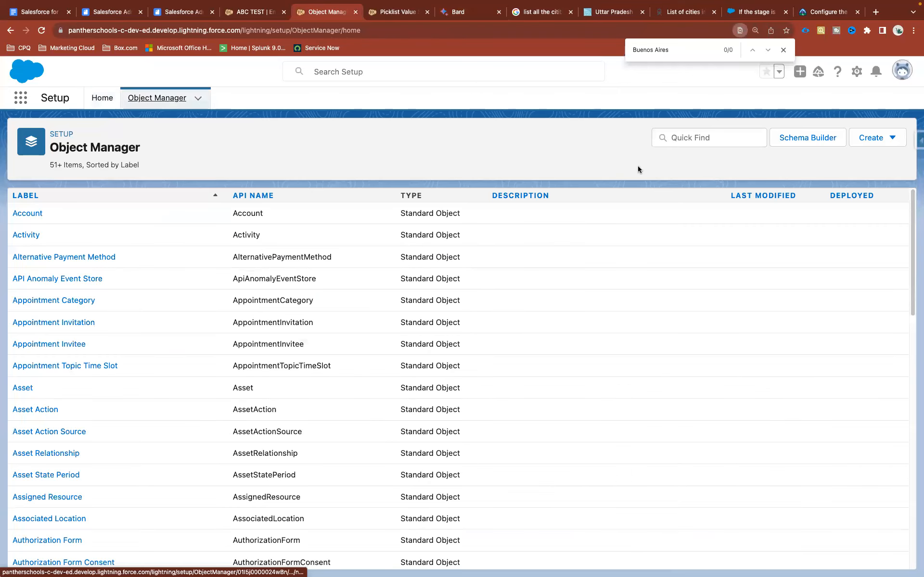
pyautogui.click(680, 136)
pyautogui.write('Emplo')
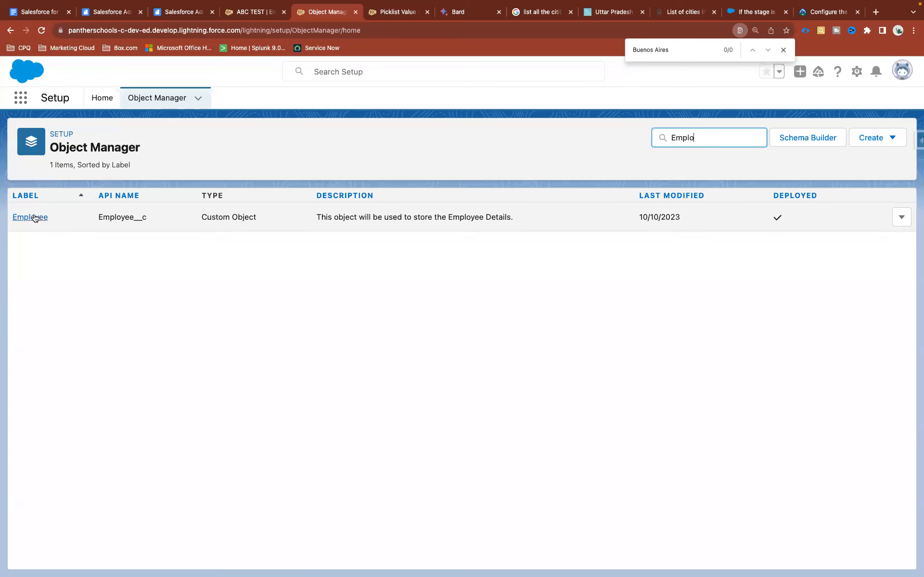
pyautogui.click(34, 218)
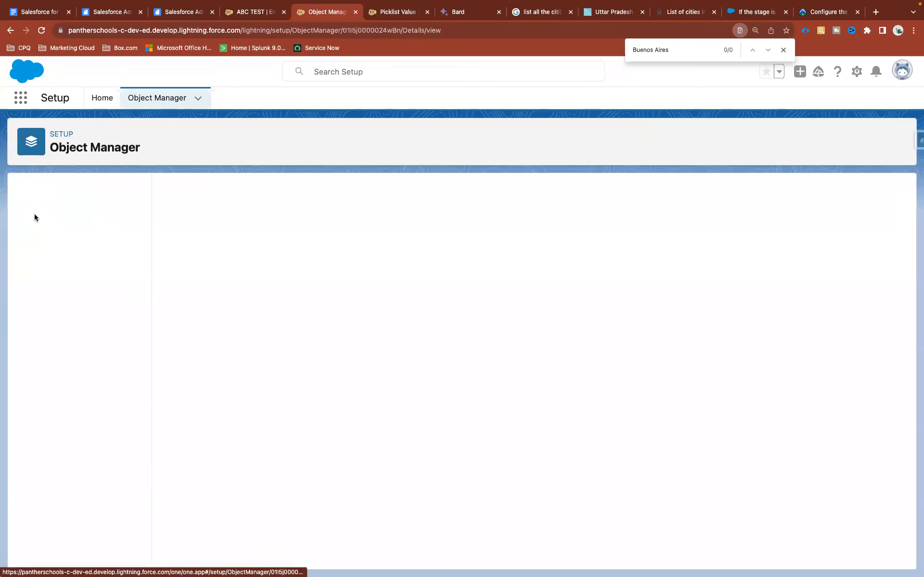
pyautogui.click(108, 222)
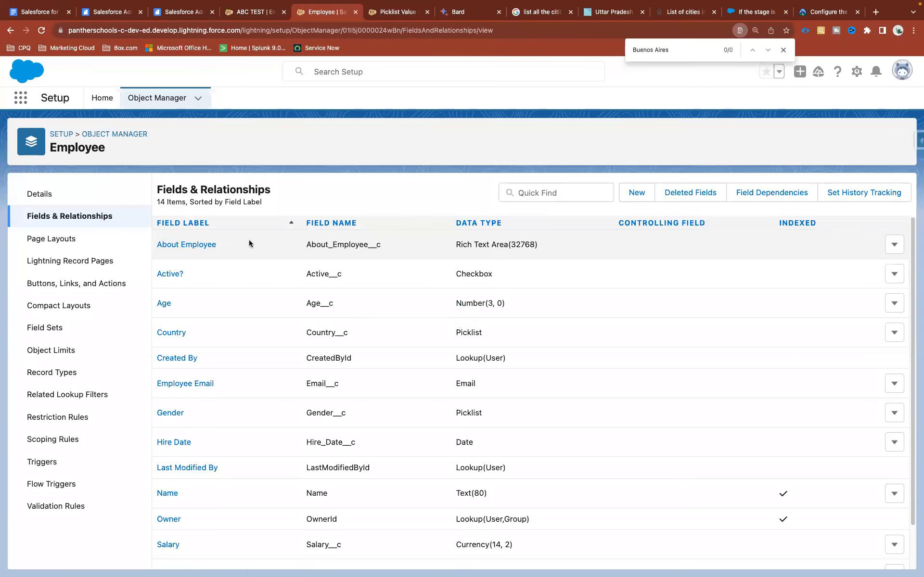
# Start a new custom field on Employee, choose Picklist as its type, and continue to the field details.
pyautogui.click(630, 193)
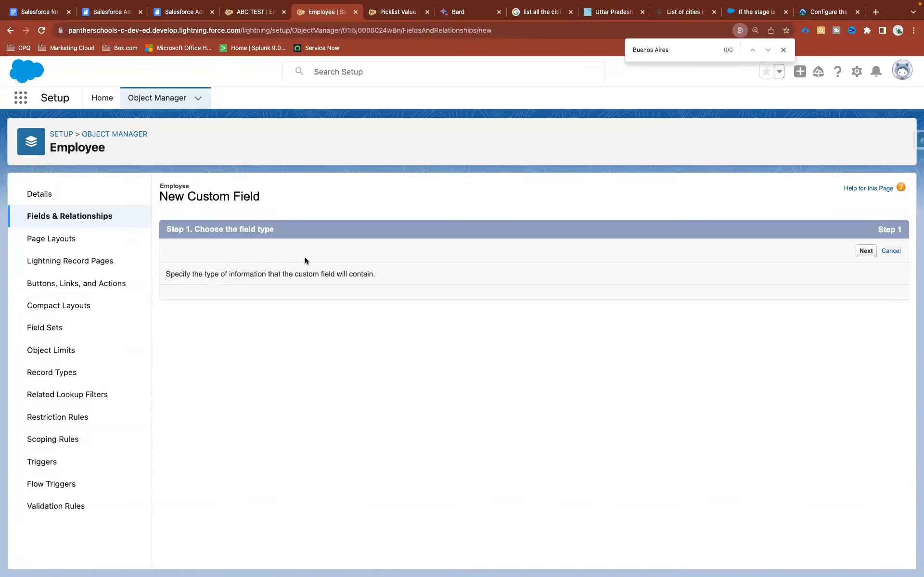
pyautogui.scroll(-8, 241, 435)
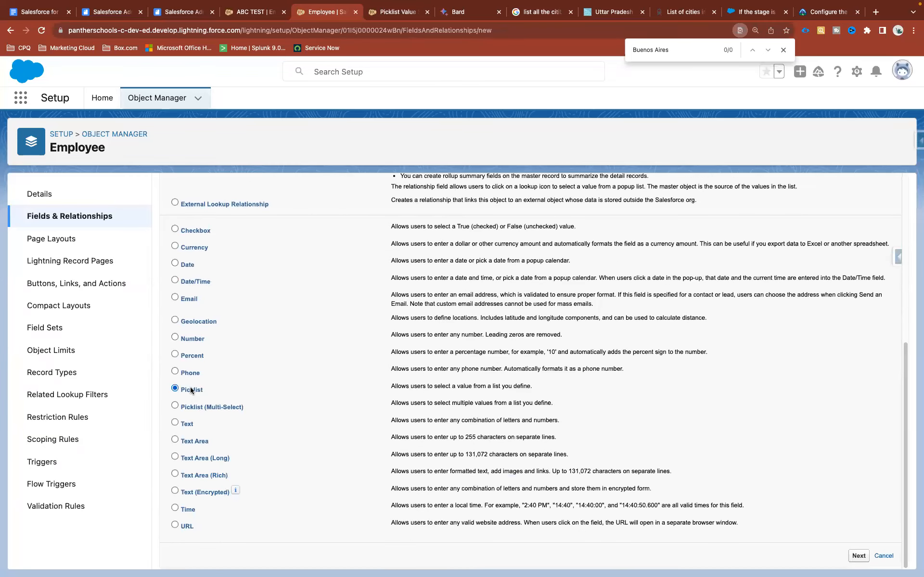
pyautogui.click(859, 556)
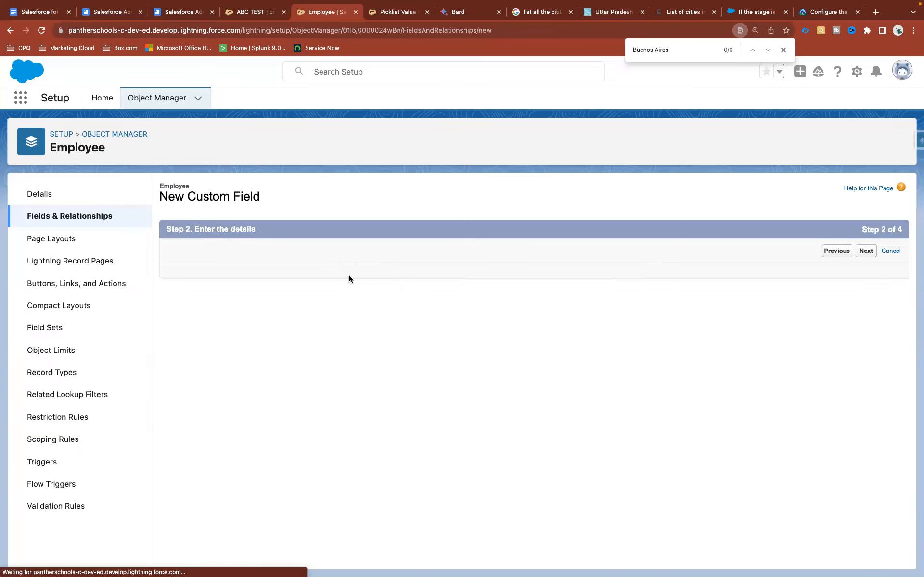
# Label the field City, let its name fill in, and base its values on the City global picklist value set.
pyautogui.click(350, 278)
pyautogui.write('City')
pyautogui.click(443, 286)
pyautogui.click(324, 344)
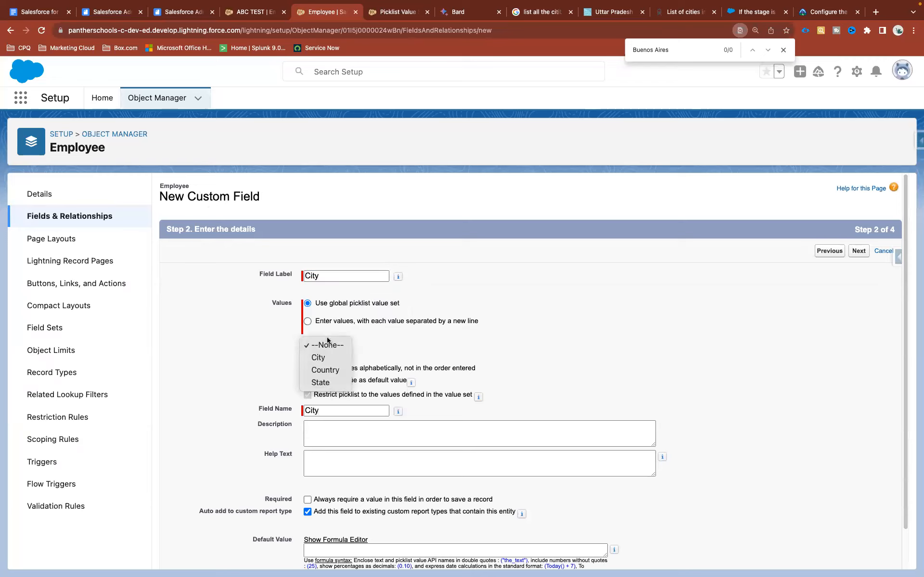
pyautogui.click(325, 362)
pyautogui.moveTo(318, 304); pyautogui.dragTo(410, 303)
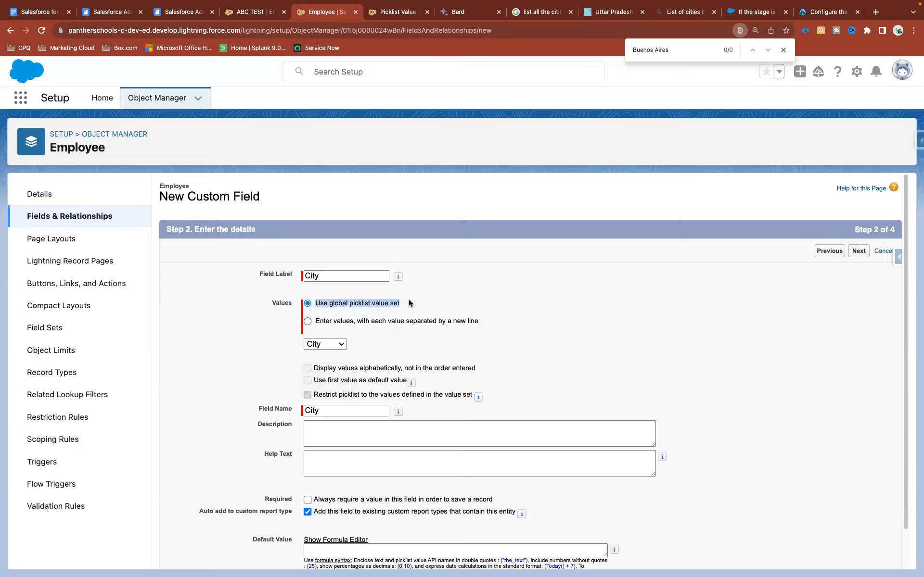
# Make the City field visible to all profiles and save it through the remaining wizard steps.
pyautogui.click(857, 251)
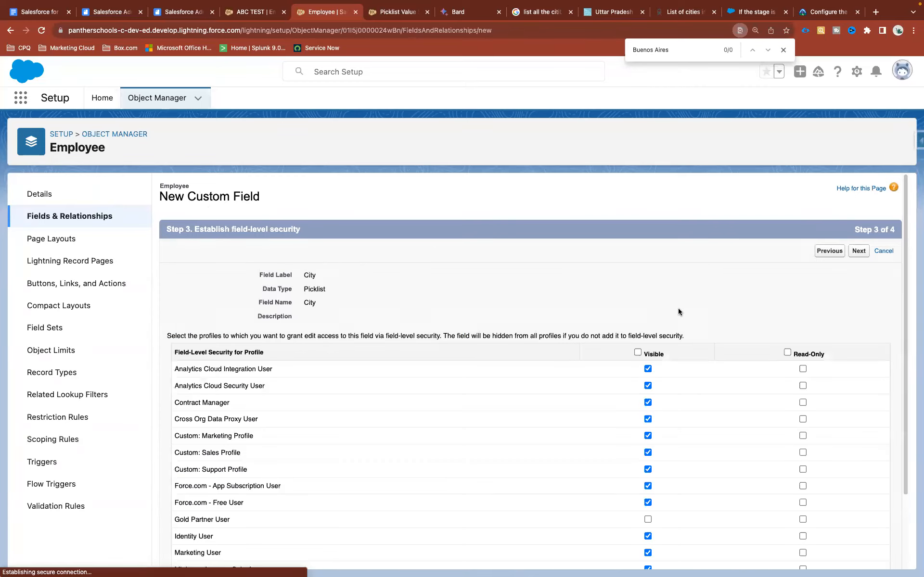
pyautogui.click(858, 251)
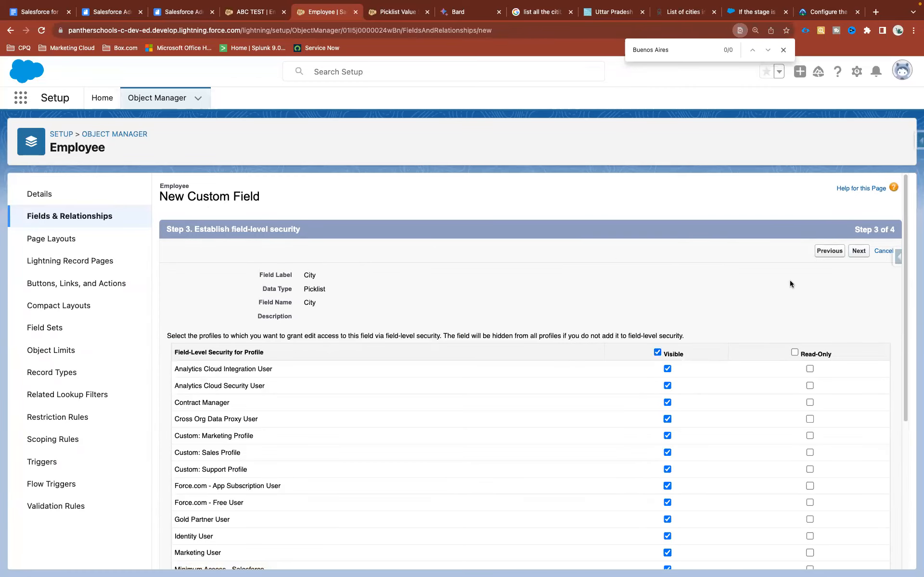
pyautogui.click(862, 252)
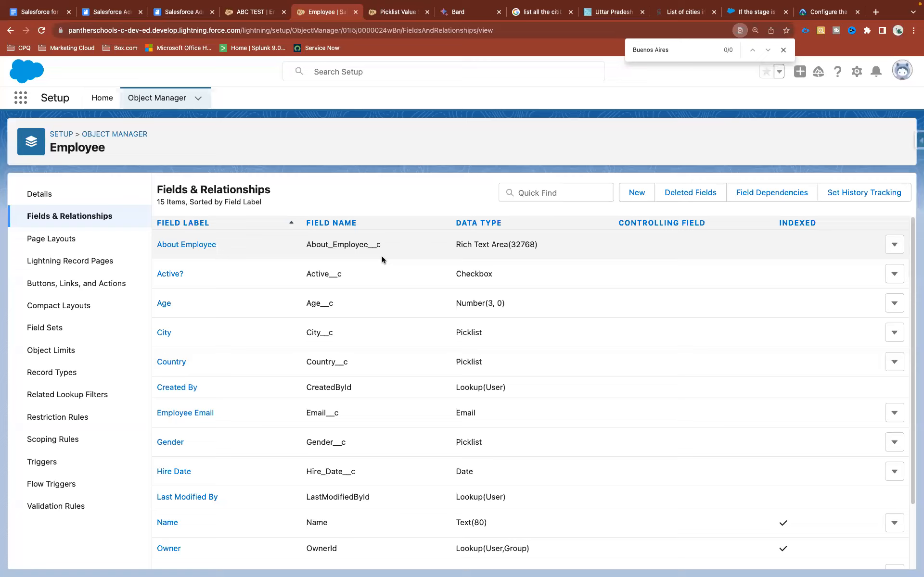
# Create a new Employee field dependency with State as the controlling field and City as the dependent field, continuing to its matrix.
pyautogui.click(762, 195)
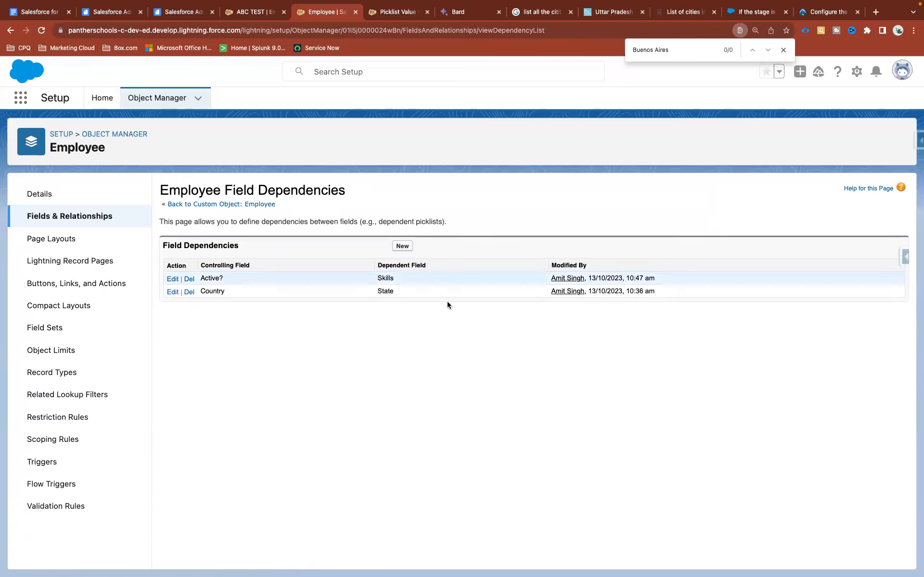
pyautogui.click(403, 247)
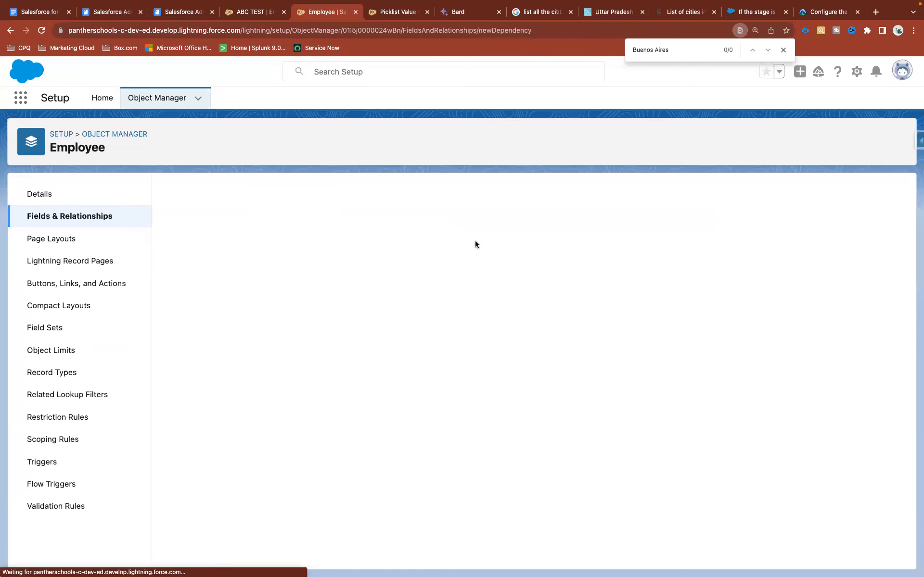
pyautogui.click(336, 311)
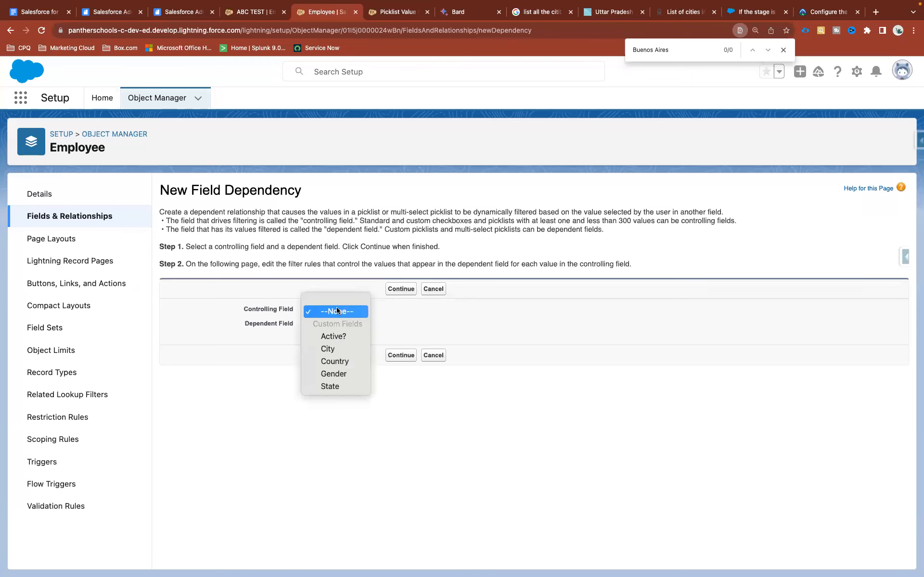
pyautogui.click(327, 383)
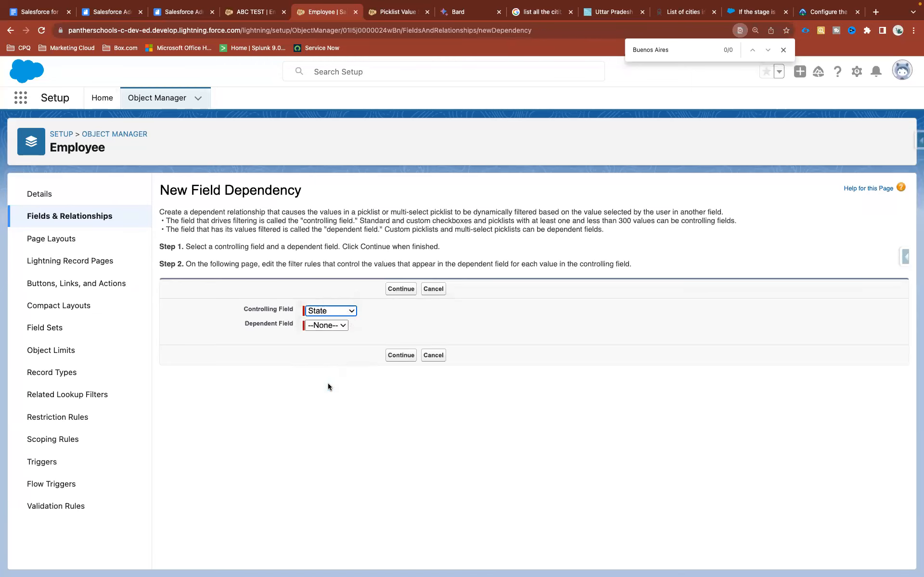
pyautogui.click(332, 327)
pyautogui.click(327, 339)
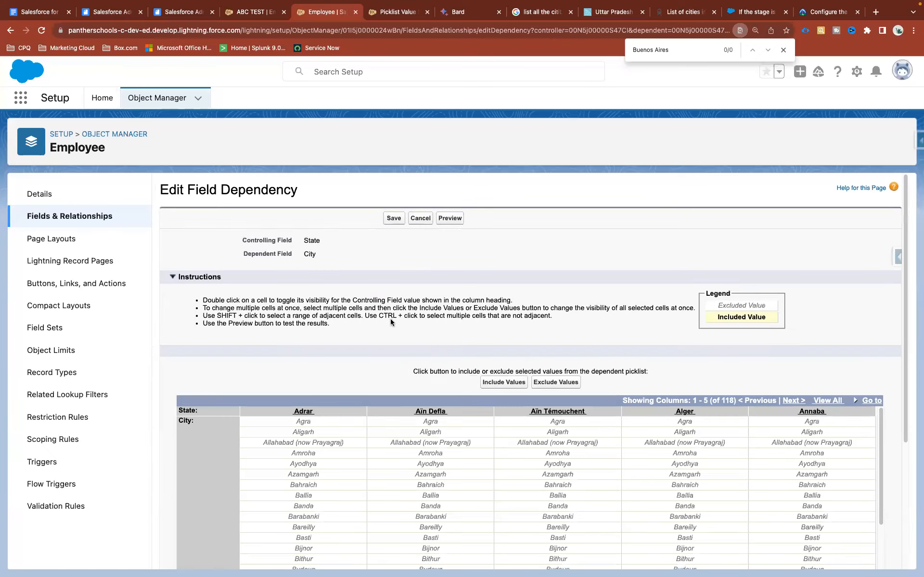
# Page forward through the State columns of the dependency matrix to the final set, looking for Uttar Pradesh.
pyautogui.scroll(-3, 391, 318)
pyautogui.click(792, 252)
pyautogui.click(792, 252)
pyautogui.click(791, 251)
pyautogui.click(792, 251)
pyautogui.click(792, 252)
pyautogui.click(792, 251)
pyautogui.click(791, 252)
pyautogui.click(792, 251)
pyautogui.click(792, 251)
pyautogui.click(792, 251)
pyautogui.click(791, 251)
pyautogui.click(791, 252)
pyautogui.click(791, 252)
pyautogui.click(791, 252)
pyautogui.click(791, 252)
pyautogui.click(791, 252)
pyautogui.click(791, 252)
pyautogui.click(791, 252)
pyautogui.click(792, 252)
pyautogui.click(791, 251)
pyautogui.click(791, 252)
pyautogui.click(791, 251)
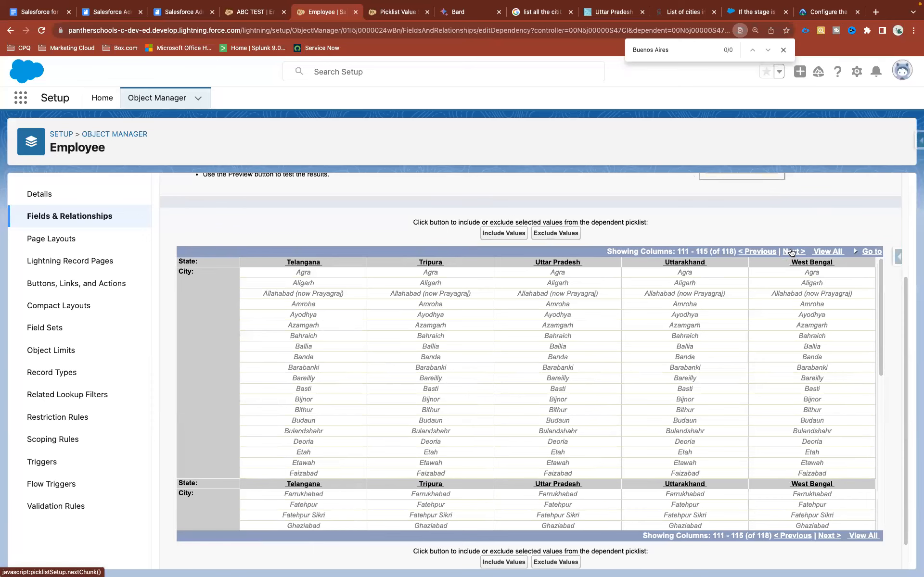
pyautogui.click(791, 251)
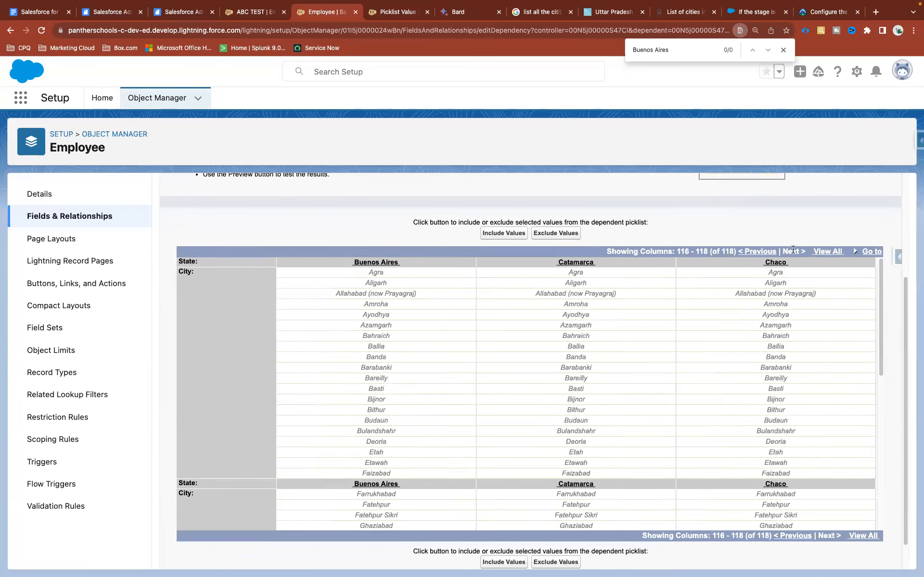
# Page back through the State columns of the dependency matrix looking for Uttar Pradesh, and try to view all columns at once.
pyautogui.click(765, 253)
pyautogui.click(765, 253)
pyautogui.click(765, 252)
pyautogui.click(765, 252)
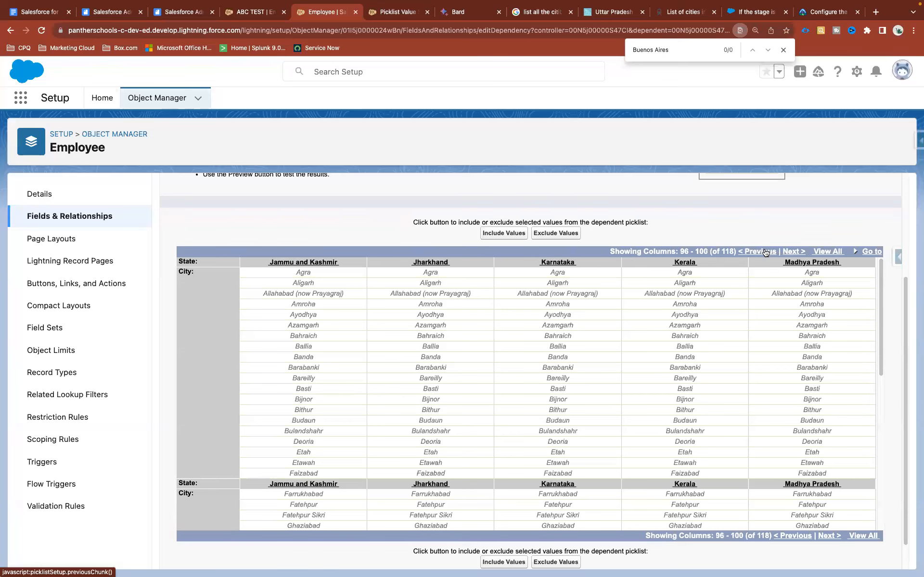
pyautogui.click(765, 253)
pyautogui.click(765, 253)
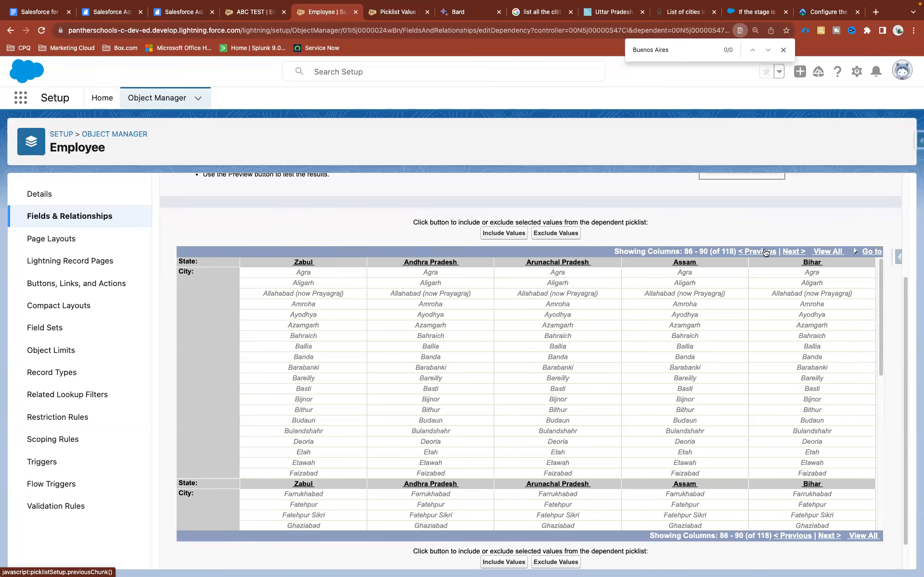
pyautogui.click(765, 252)
pyautogui.click(766, 253)
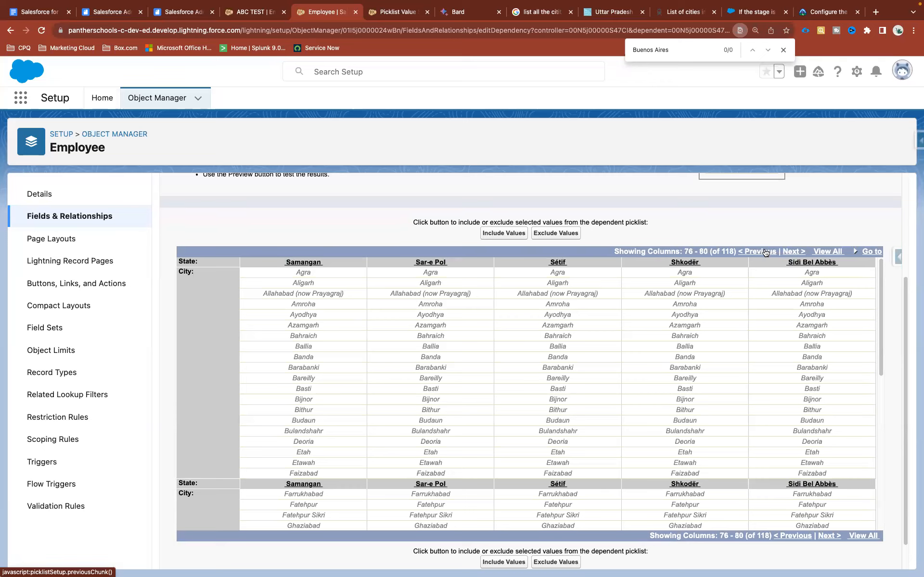
pyautogui.click(766, 253)
pyautogui.click(766, 253)
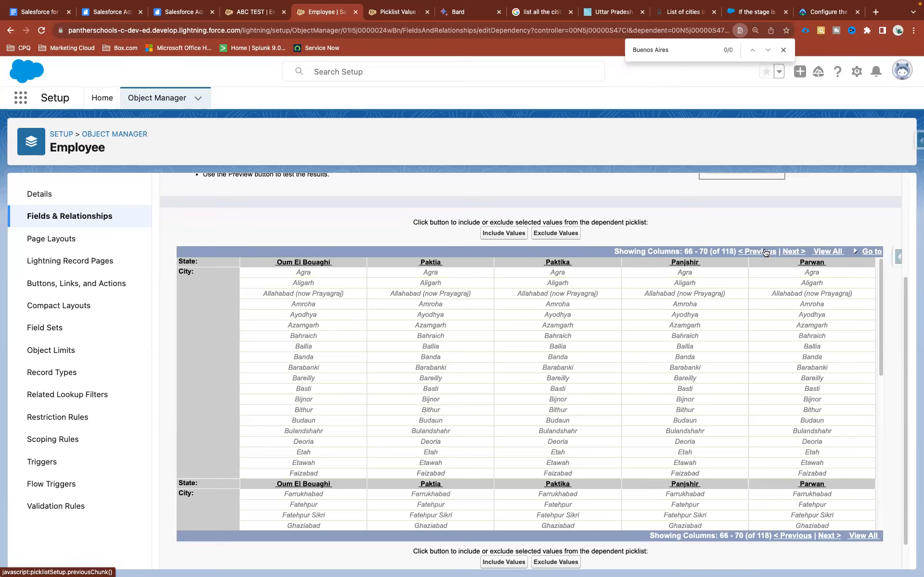
pyautogui.click(765, 253)
pyautogui.click(765, 253)
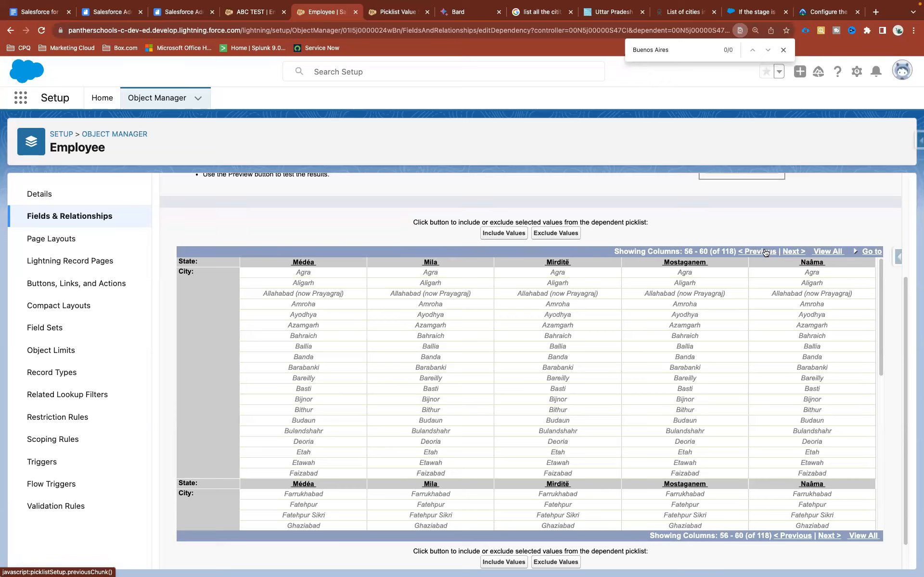
pyautogui.click(765, 252)
pyautogui.click(765, 252)
pyautogui.click(765, 252)
pyautogui.click(765, 252)
pyautogui.click(766, 252)
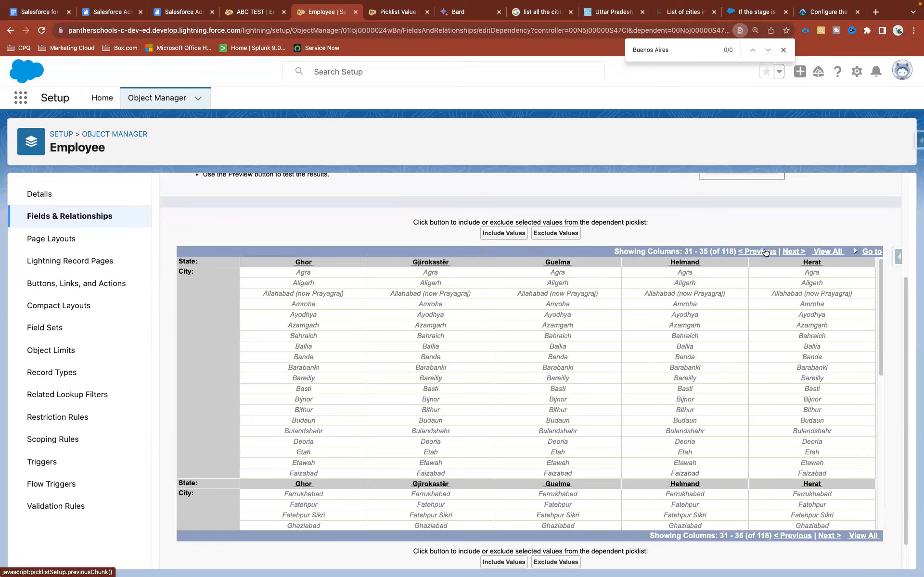
pyautogui.click(765, 253)
pyautogui.click(825, 251)
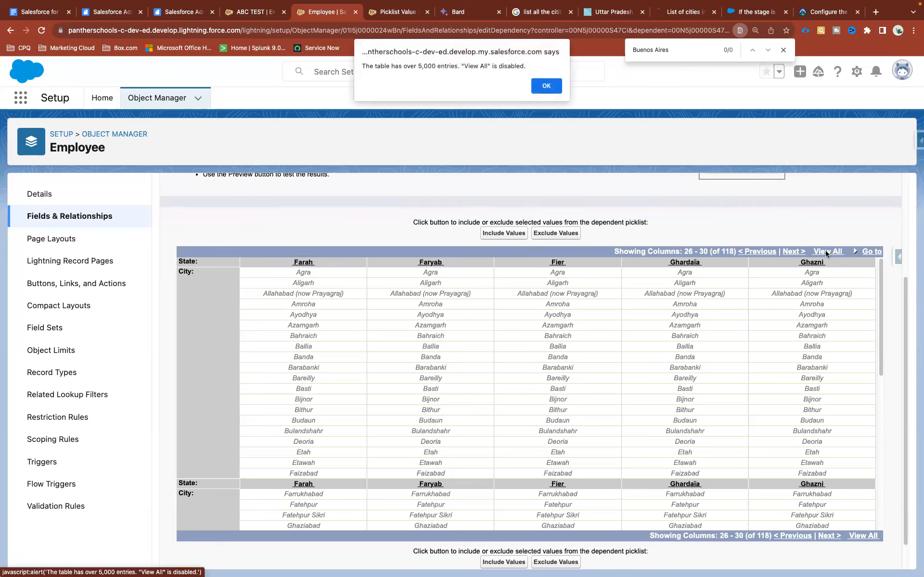
pyautogui.click(546, 85)
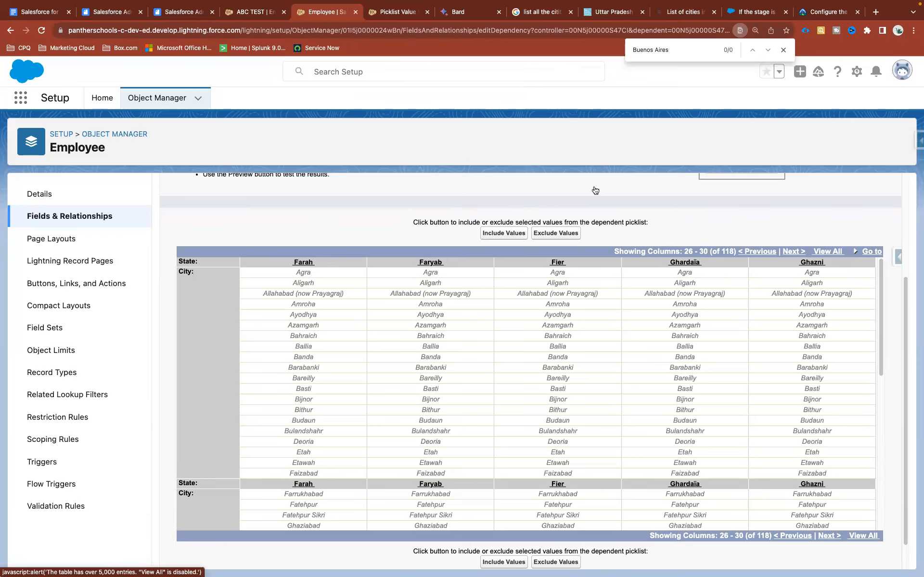
# Page forward again from the Farah to Ghazni columns to the last set of State columns, checking for Uttar Pradesh.
pyautogui.click(787, 252)
pyautogui.click(788, 252)
pyautogui.click(788, 252)
pyautogui.click(788, 252)
pyautogui.click(788, 251)
pyautogui.click(787, 251)
pyautogui.click(788, 252)
pyautogui.click(788, 252)
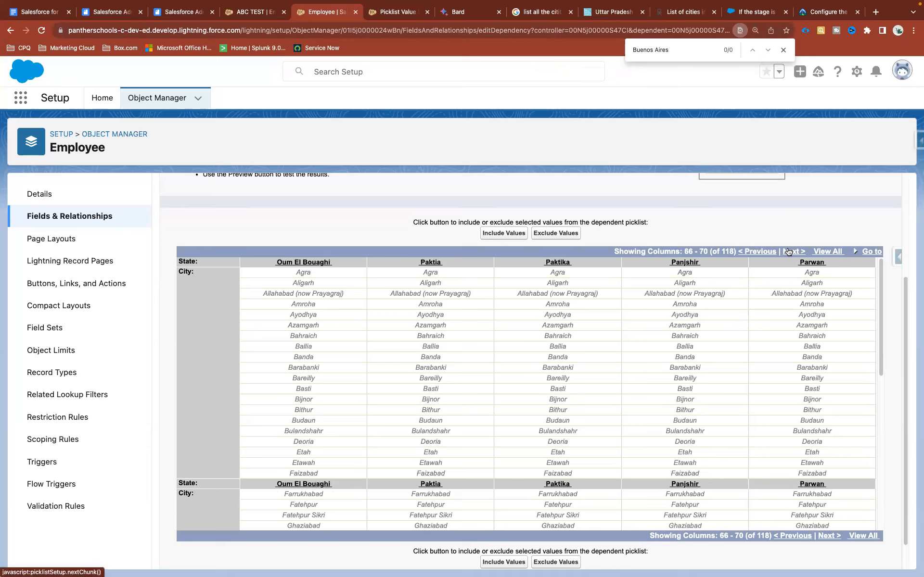
pyautogui.click(788, 251)
pyautogui.click(788, 251)
pyautogui.click(788, 251)
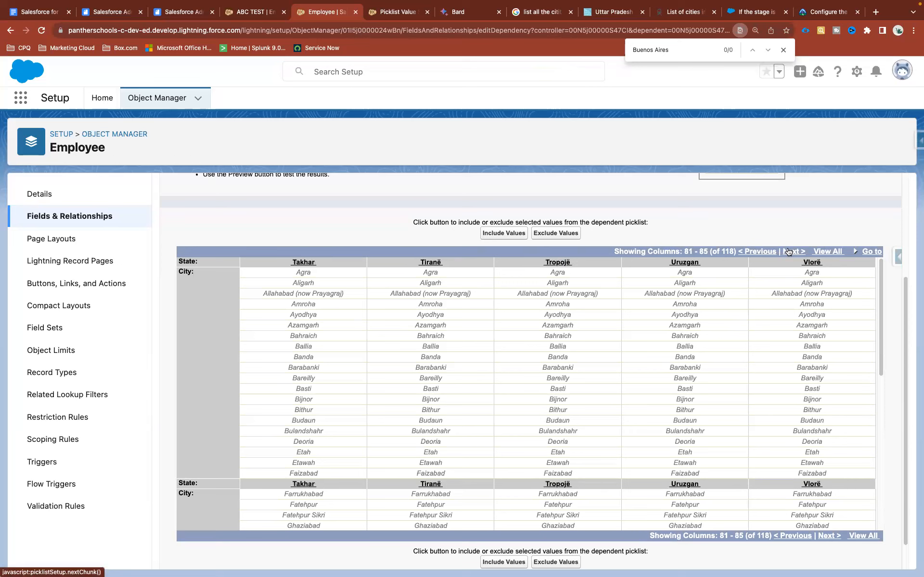
pyautogui.click(788, 252)
pyautogui.click(788, 252)
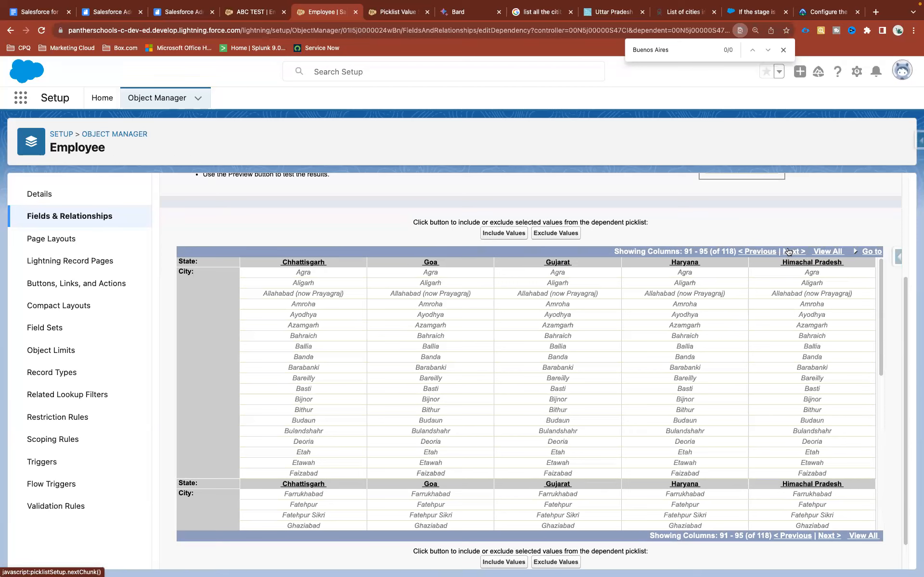
pyautogui.click(788, 252)
pyautogui.click(788, 251)
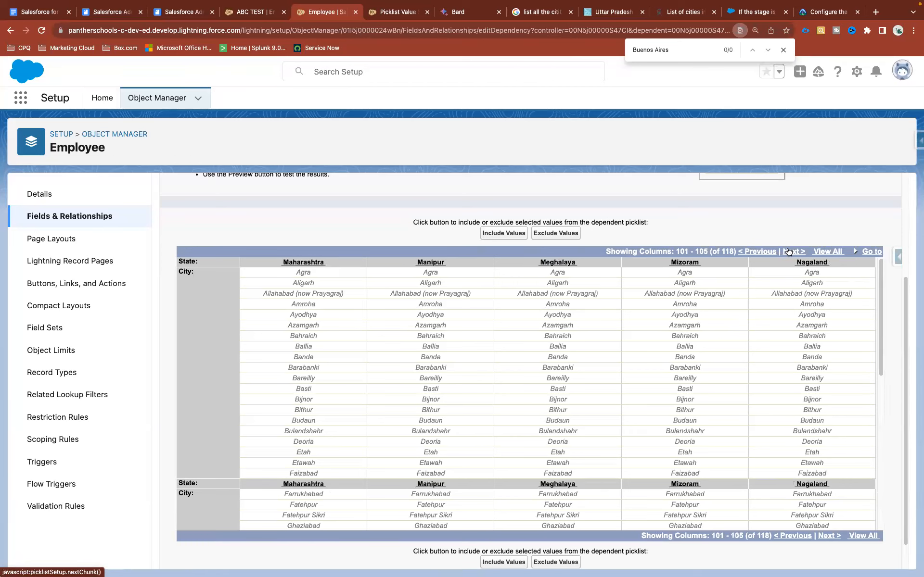
pyautogui.click(788, 251)
pyautogui.click(788, 252)
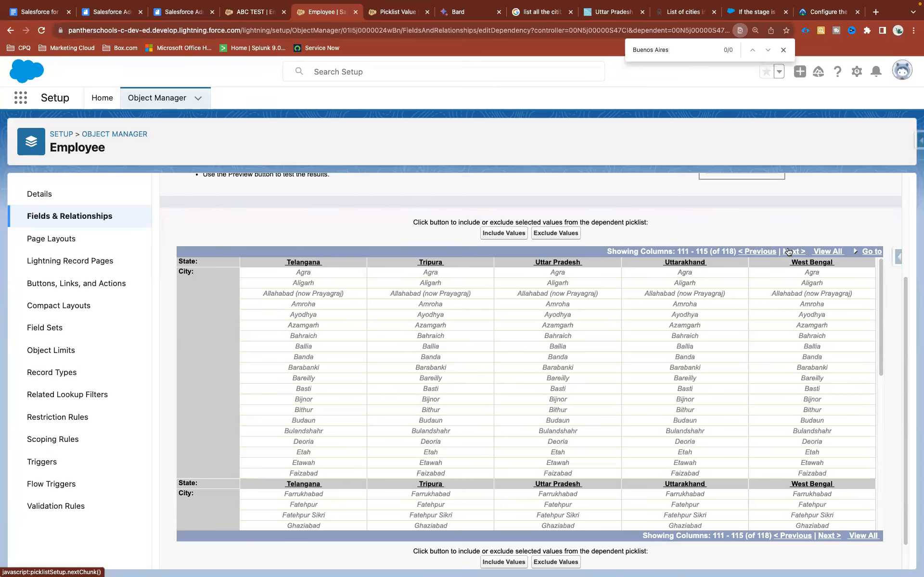
pyautogui.click(788, 251)
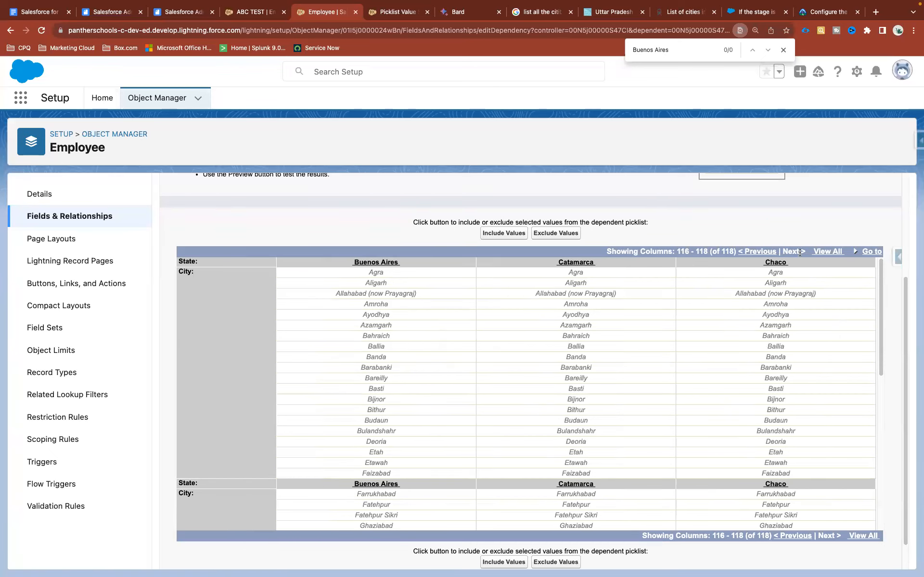
# Jump the dependency matrix directly to the Uttar Pradesh column.
pyautogui.click(870, 252)
pyautogui.click(821, 265)
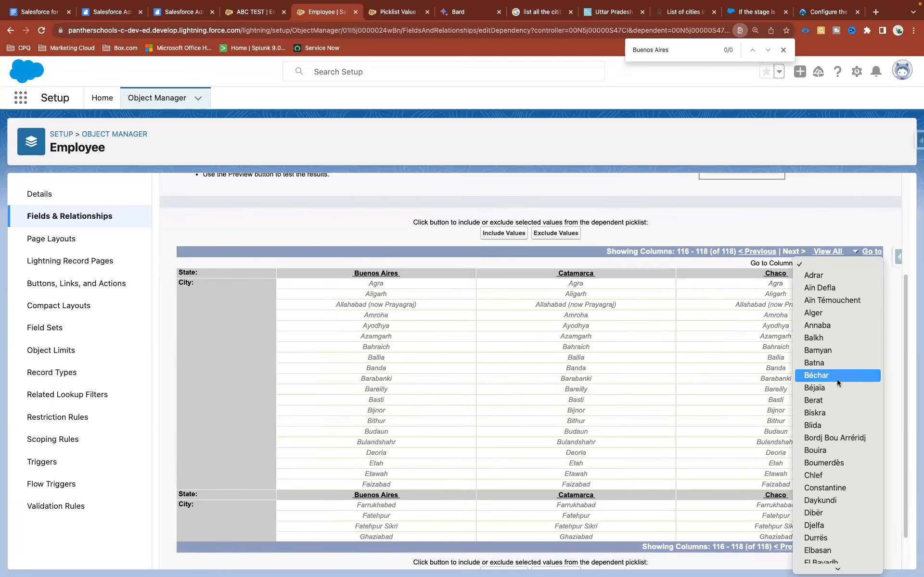
pyautogui.scroll(-10, 836, 379)
pyautogui.scroll(-10, 836, 379)
pyautogui.scroll(-10, 836, 379)
pyautogui.scroll(-10, 836, 379)
pyautogui.scroll(-10, 836, 379)
pyautogui.scroll(-10, 837, 382)
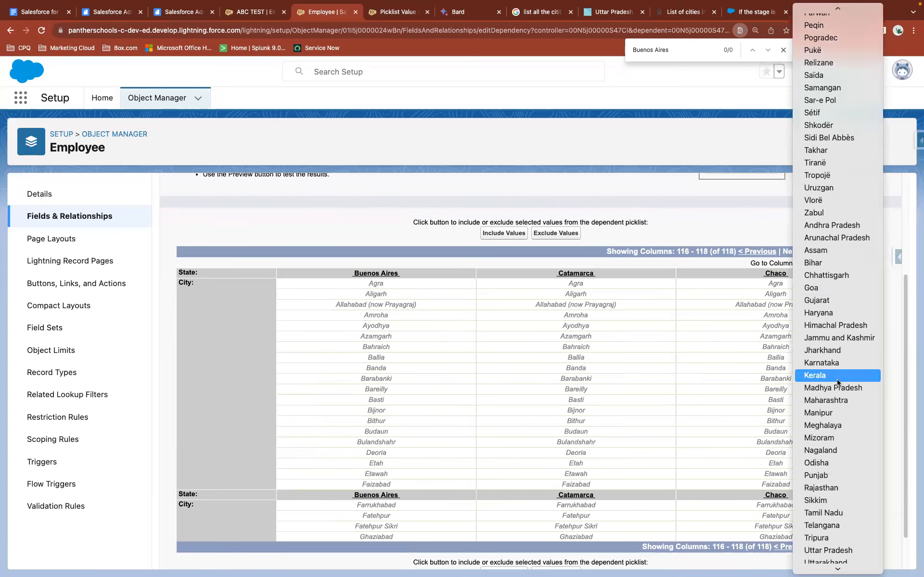
pyautogui.scroll(-1, 837, 381)
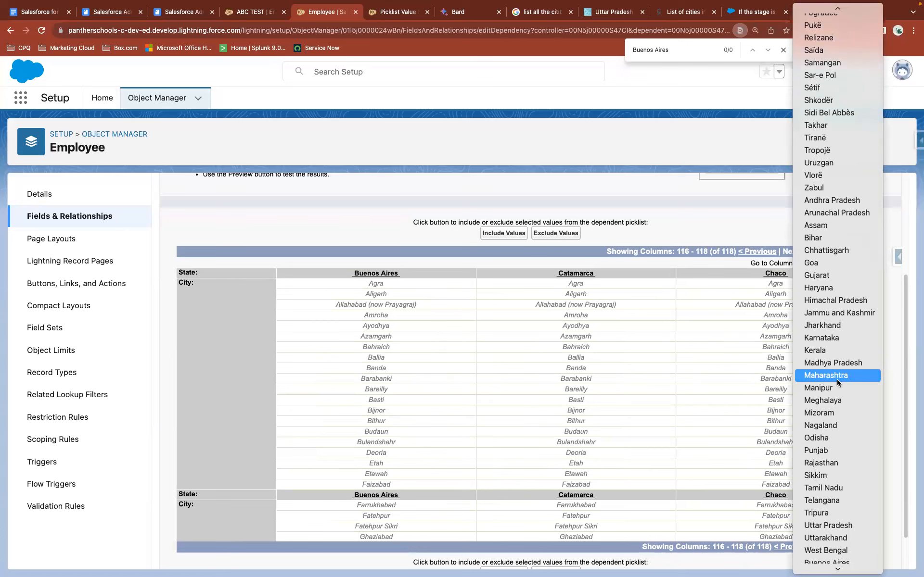
pyautogui.click(845, 529)
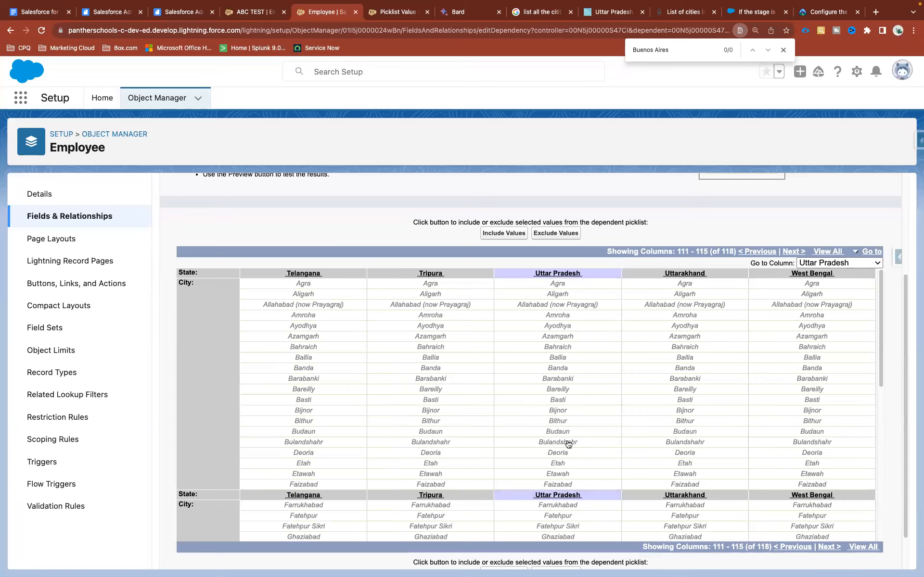
# Select all City values from Agra through Varanasi in the Uttar Pradesh column and include them.
pyautogui.scroll(-1, 581, 454)
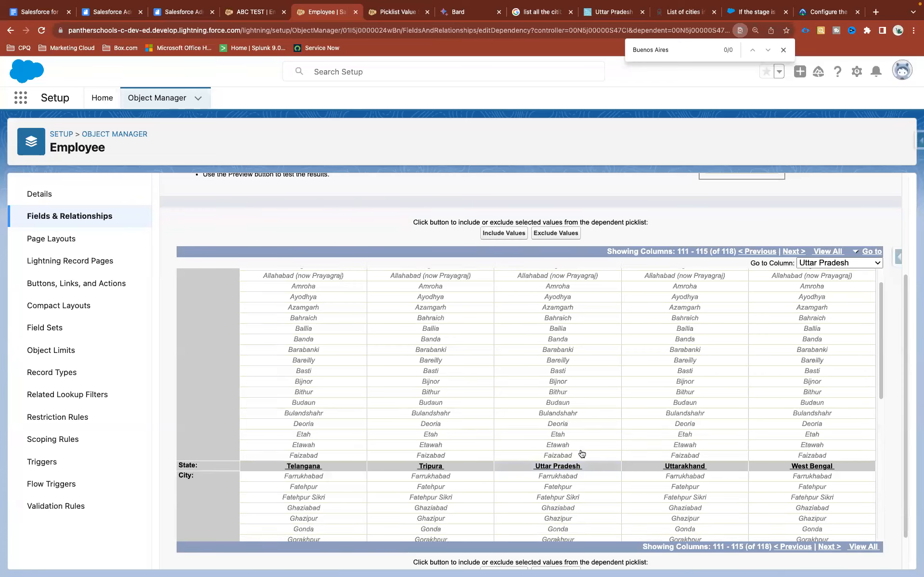
pyautogui.scroll(-5, 582, 454)
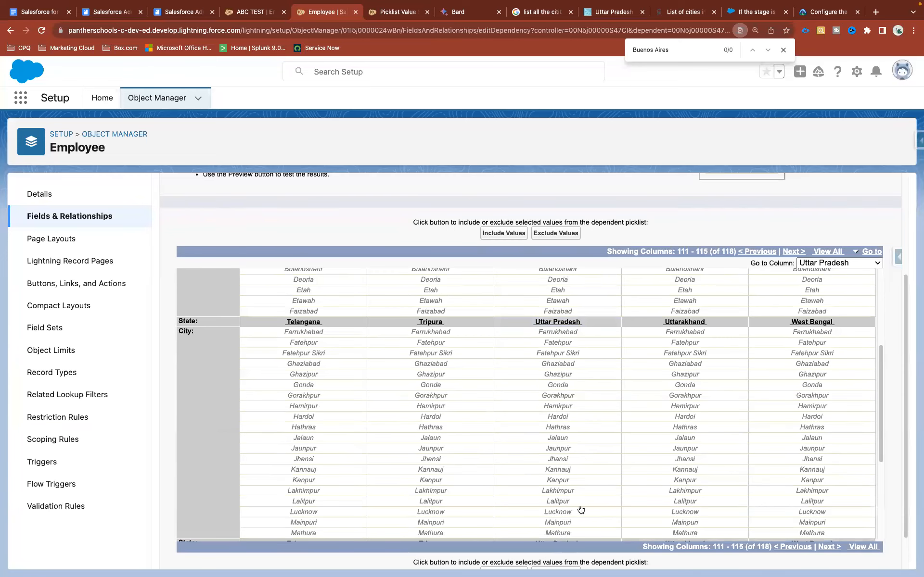
pyautogui.scroll(-6, 594, 478)
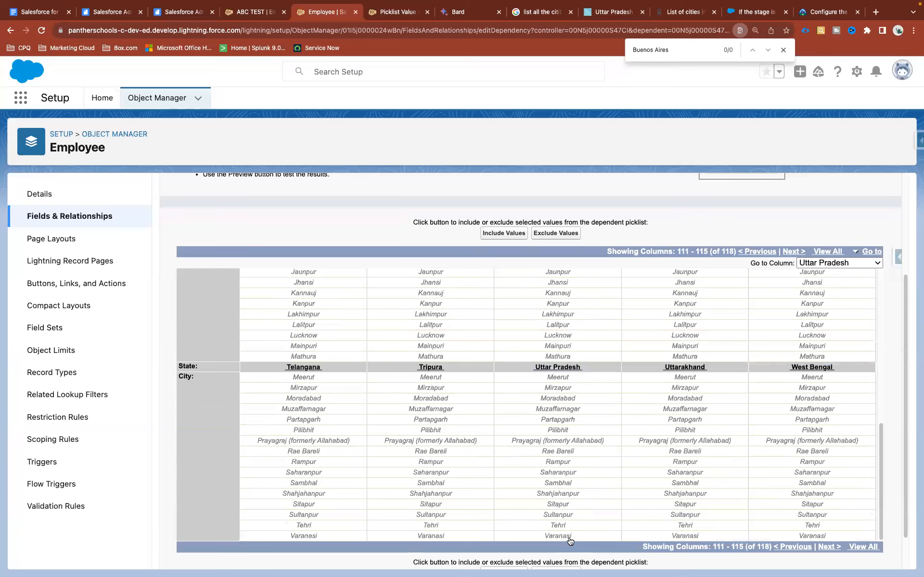
pyautogui.keyDown('shift'); pyautogui.click(564, 537); pyautogui.keyUp('shift')
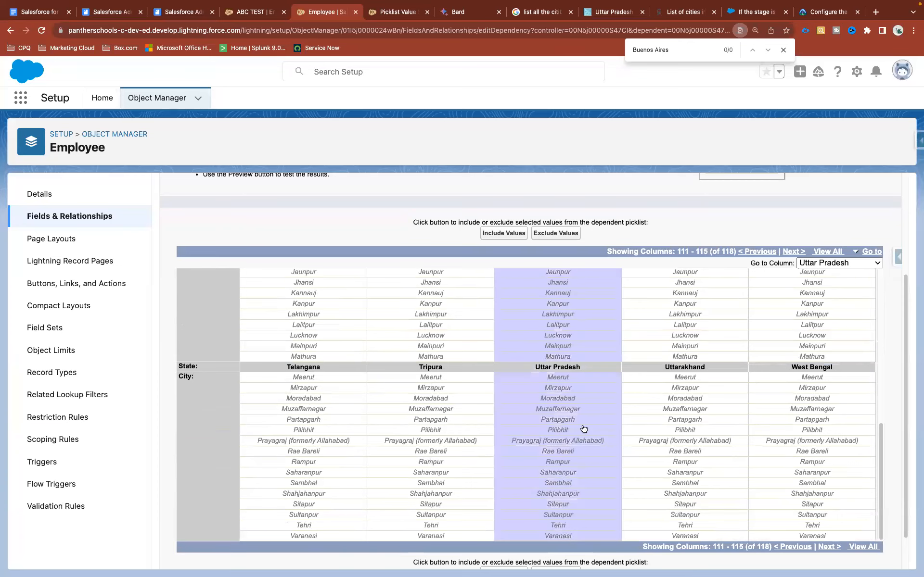
pyautogui.scroll(-2, 583, 429)
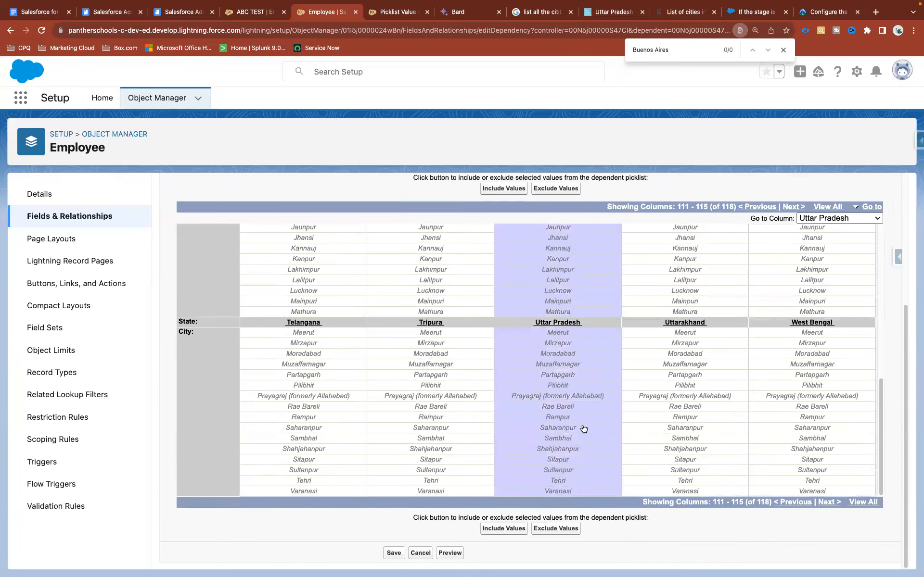
pyautogui.click(499, 529)
# Save the State and City dependency despite the states without cities, and open Employee's field dependencies list.
pyautogui.click(392, 553)
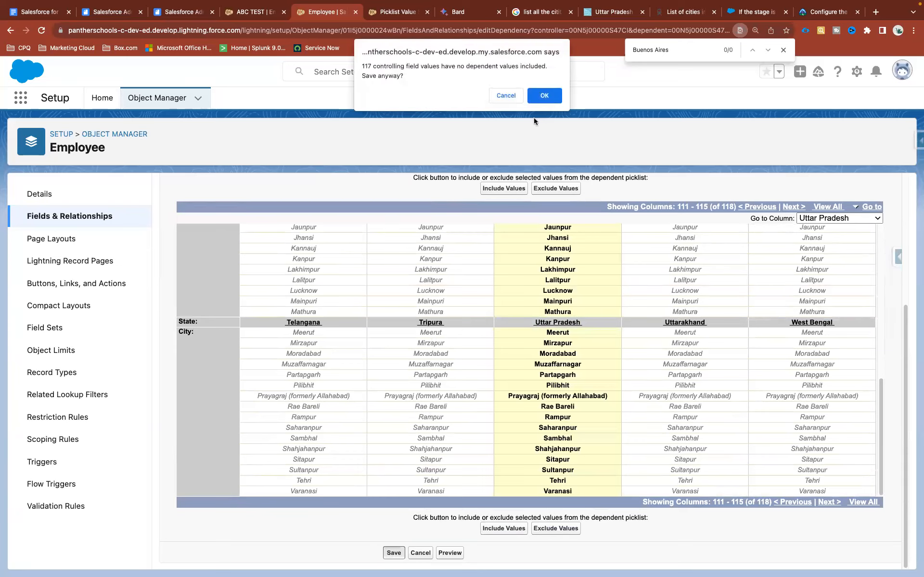
pyautogui.click(543, 96)
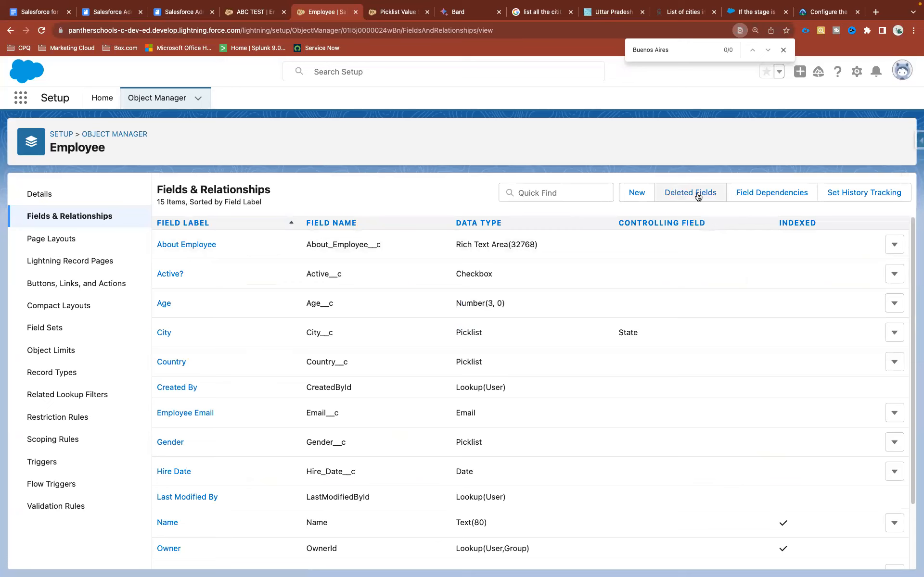
pyautogui.click(772, 194)
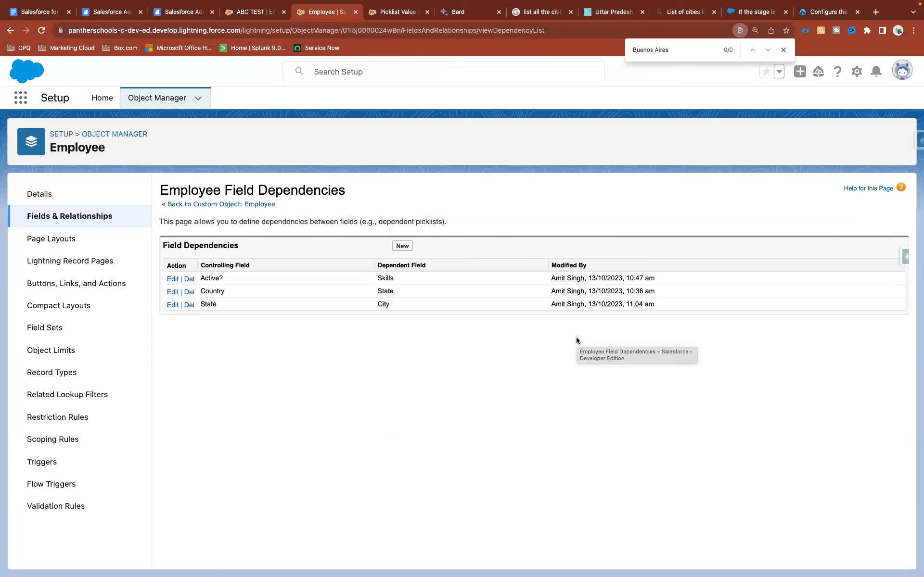
# Reload the ABC TEST employee record, start editing it and open the dependency editor for its Country and State fields.
pyautogui.click(255, 11)
pyautogui.rightClick(408, 207)
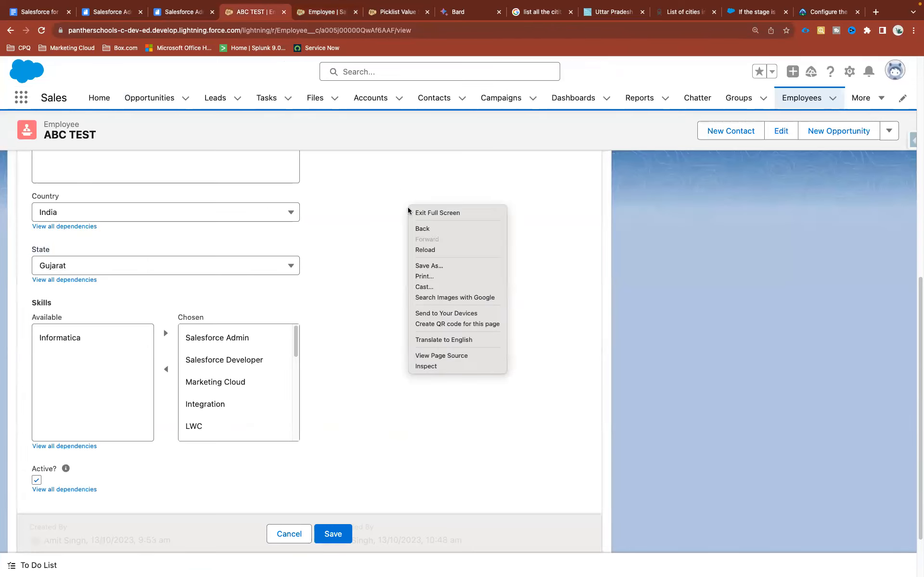
pyautogui.click(433, 249)
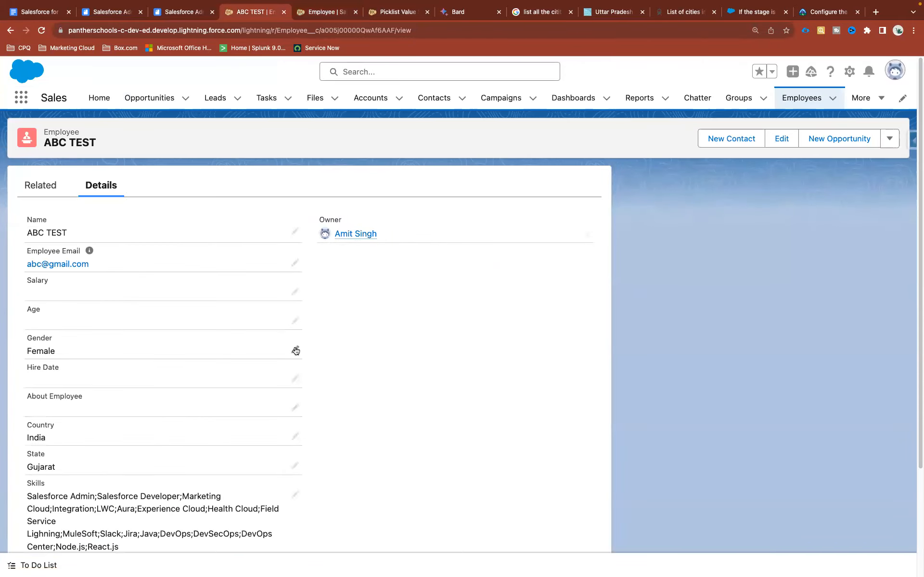
pyautogui.click(295, 350)
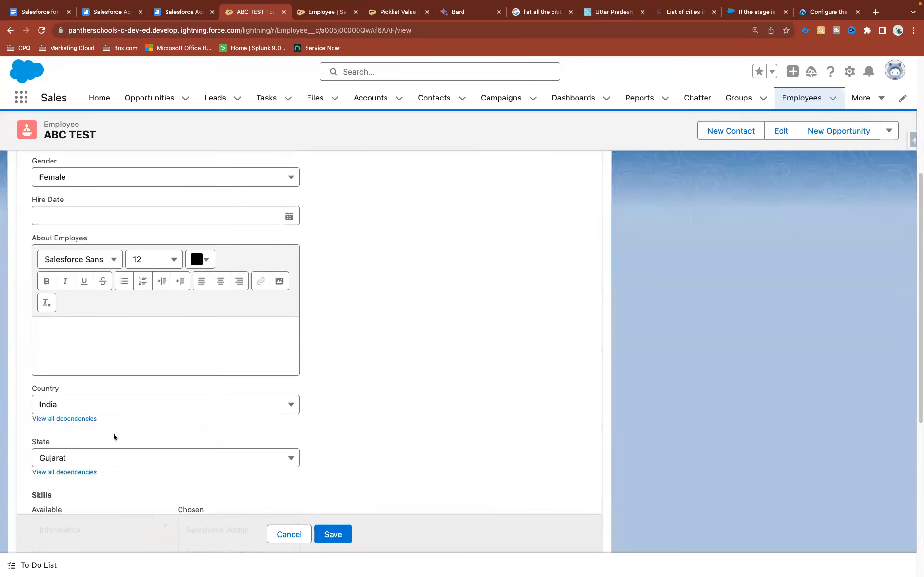
pyautogui.scroll(-3, 130, 428)
pyautogui.click(73, 329)
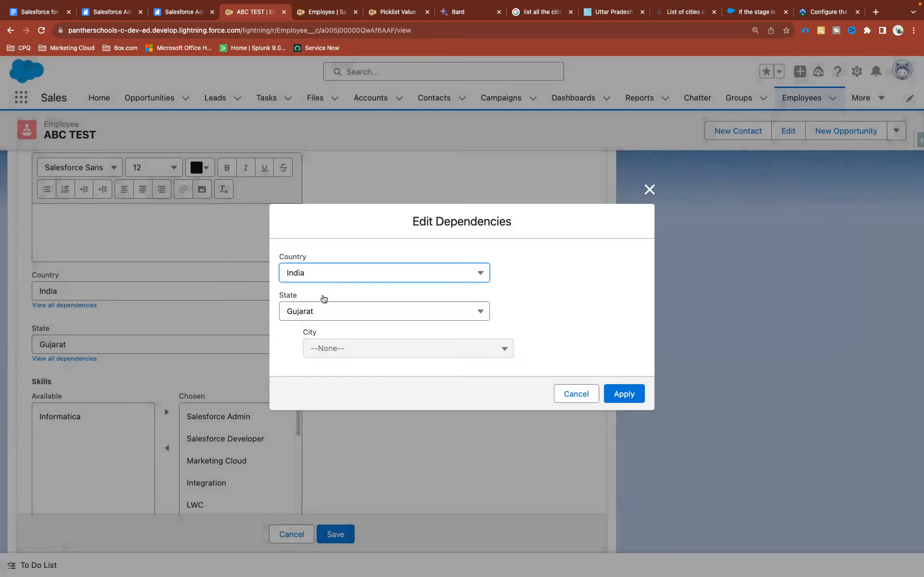
# Set State to Uttar Pradesh and City to Prayagraj (formerly Allahabad) in the dependency editor and apply the values.
pyautogui.click(322, 315)
pyautogui.press('u')
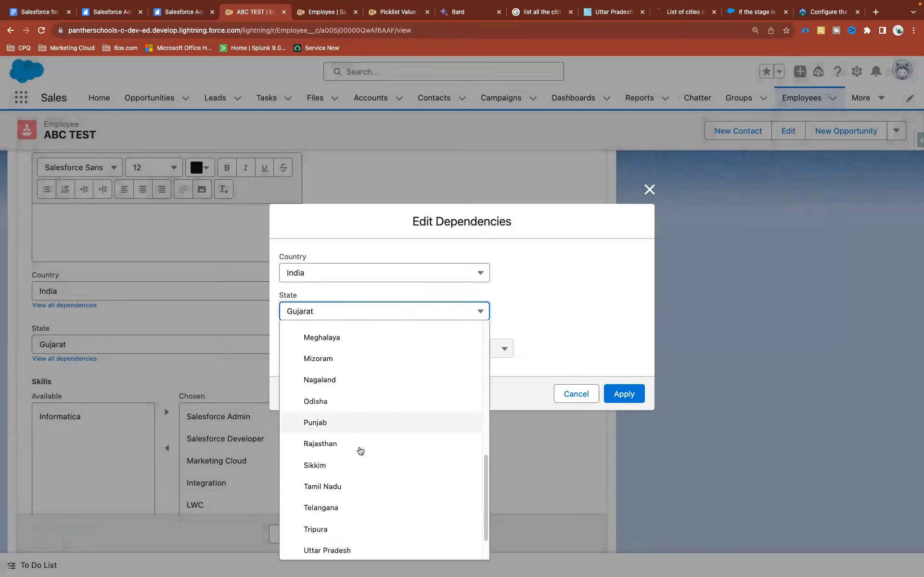
pyautogui.click(359, 547)
pyautogui.click(363, 349)
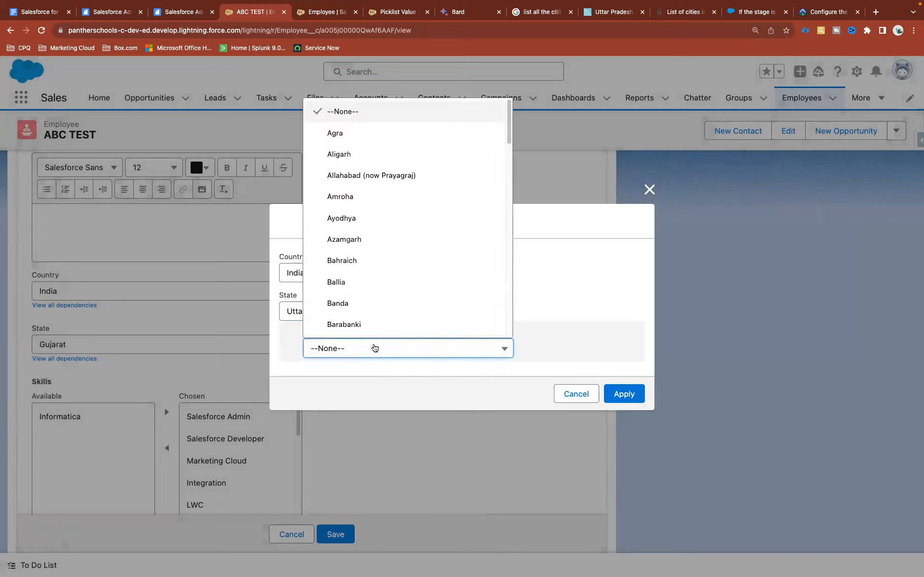
pyautogui.scroll(-4, 424, 299)
pyautogui.scroll(-5, 426, 299)
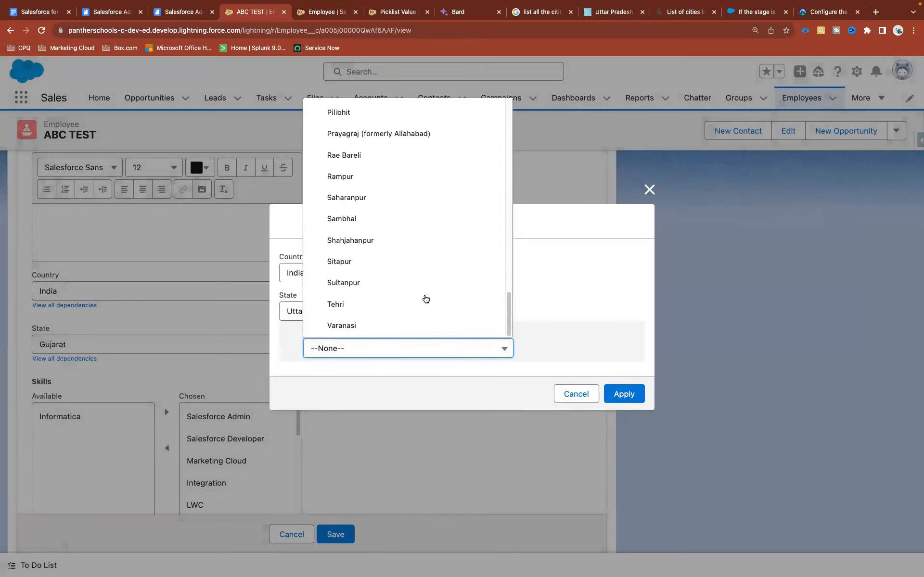
pyautogui.click(366, 139)
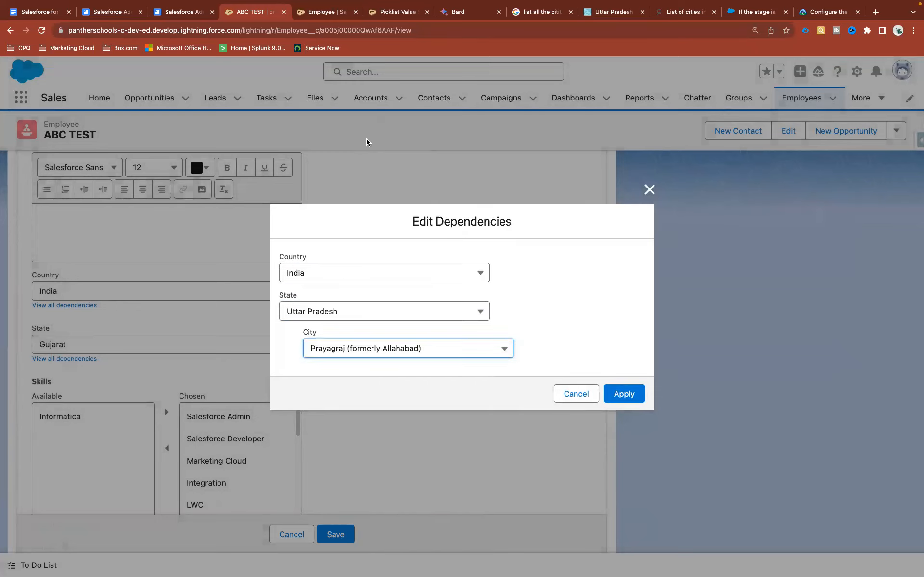
pyautogui.click(623, 394)
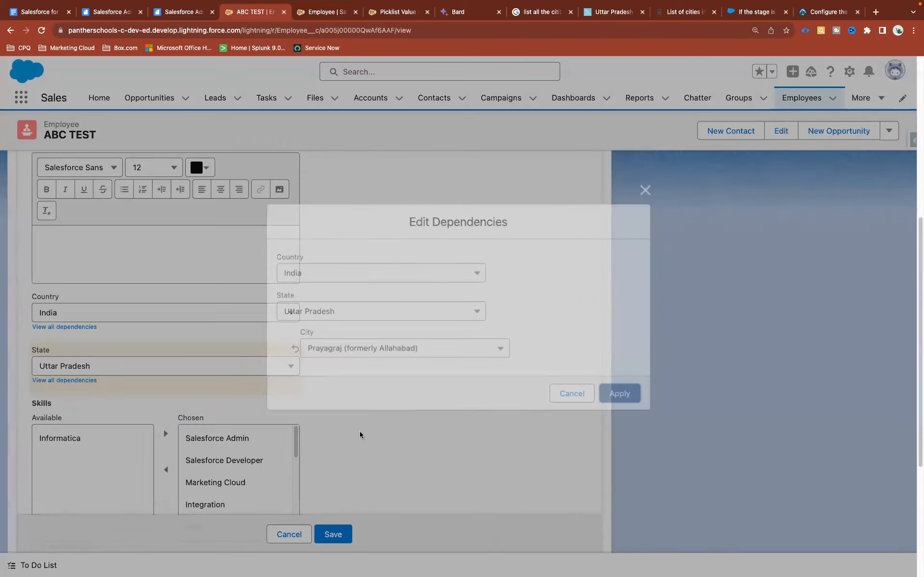
# Save the ABC TEST employee record and review its Country, State and City values.
pyautogui.scroll(-2, 346, 476)
pyautogui.scroll(-3, 338, 501)
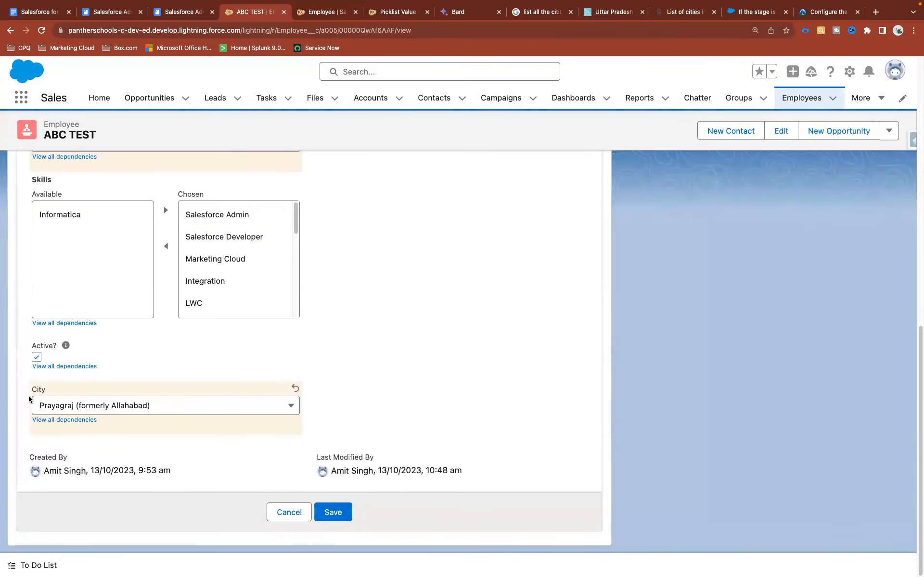
pyautogui.click(315, 509)
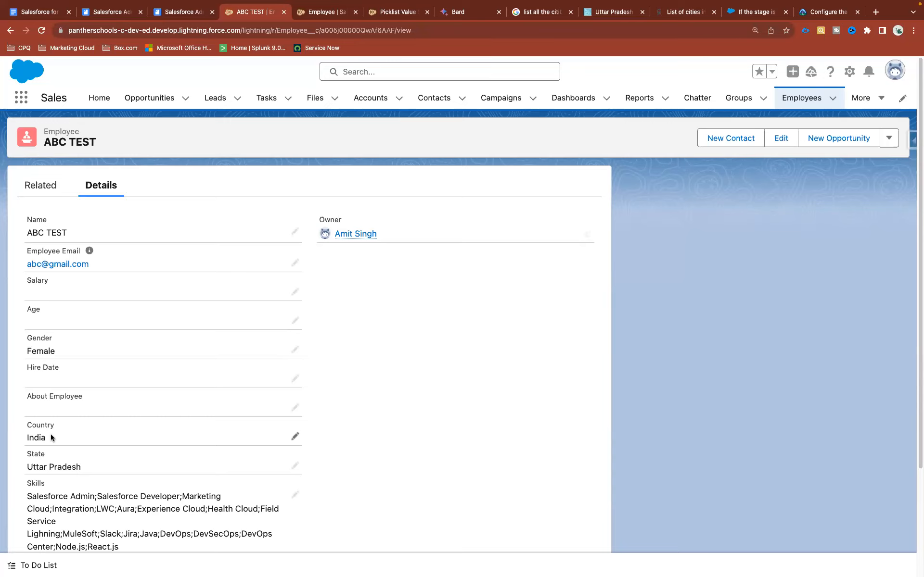
pyautogui.scroll(-3, 63, 486)
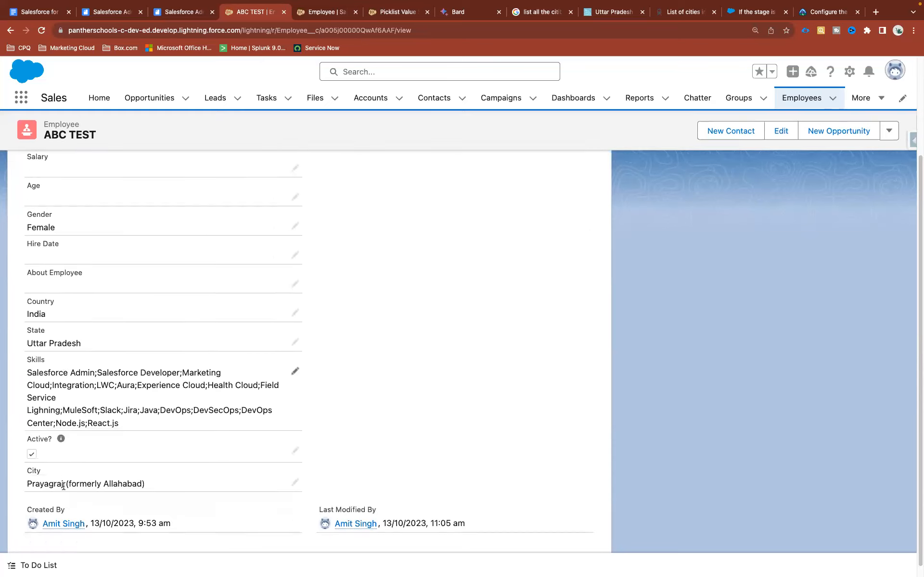
pyautogui.scroll(-1, 63, 486)
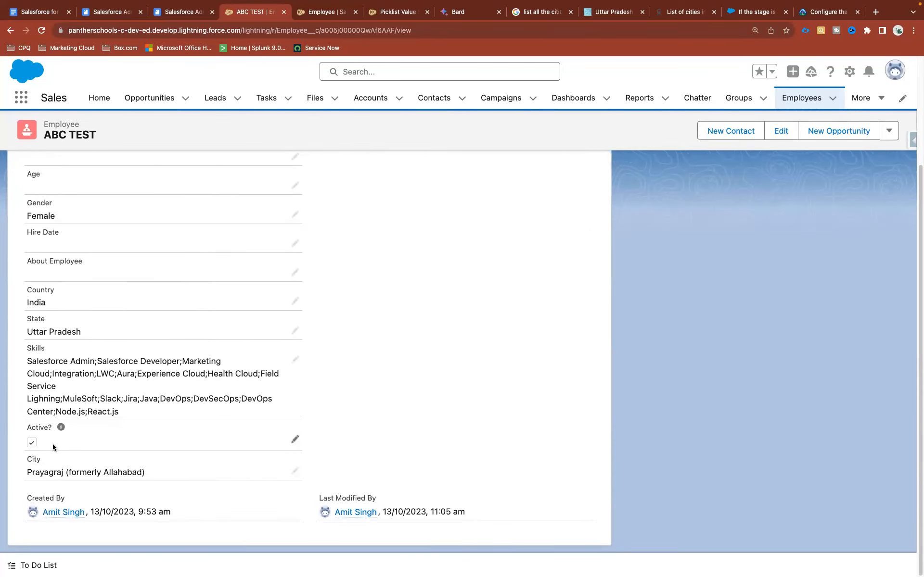
# Close the Uttar Pradesh city reference pages, the Closed Lost forum page, the configuration page and the Google search results.
pyautogui.click(633, 20)
pyautogui.click(642, 12)
pyautogui.click(642, 13)
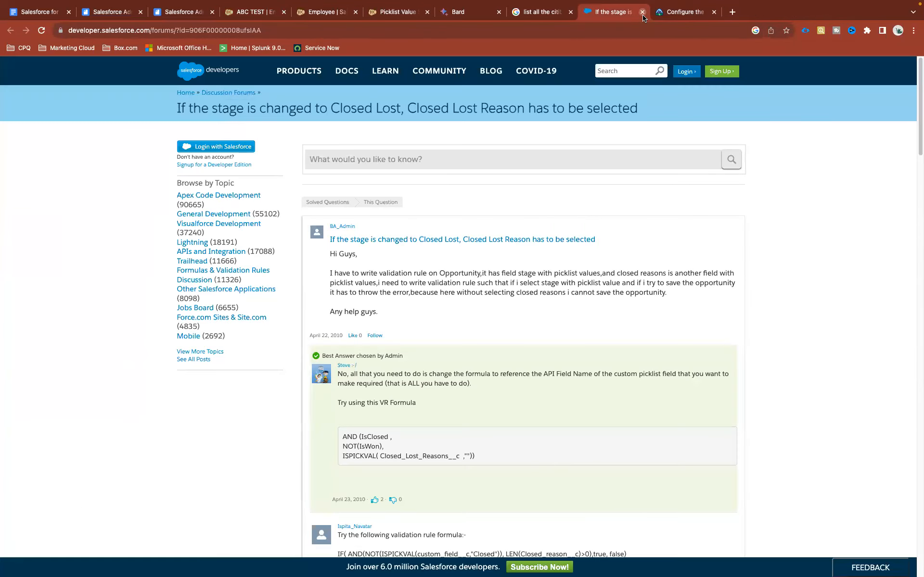
pyautogui.click(642, 13)
pyautogui.click(643, 17)
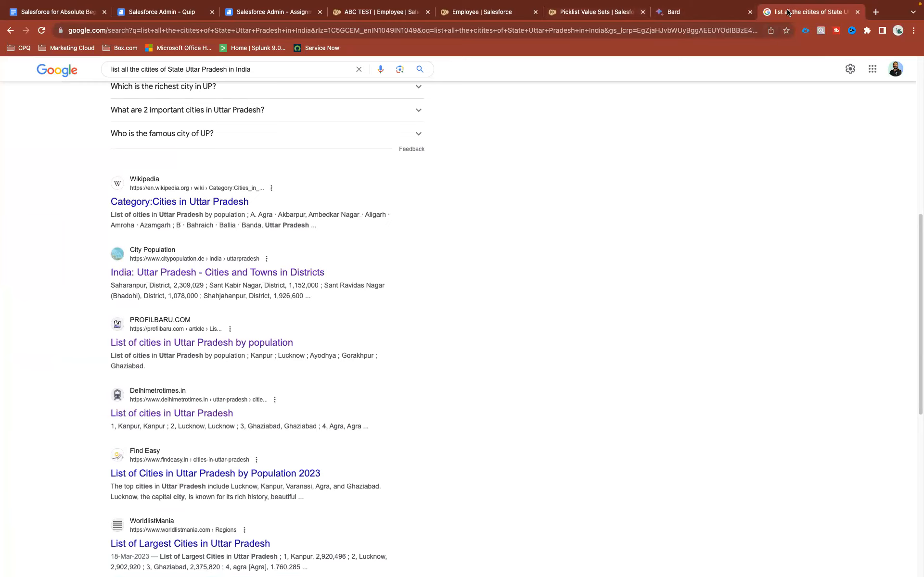
pyautogui.click(858, 12)
# Switch to the Salesforce Admin document in Quip and highlight the Global Picklist and Dependent Fields agenda items.
pyautogui.click(155, 20)
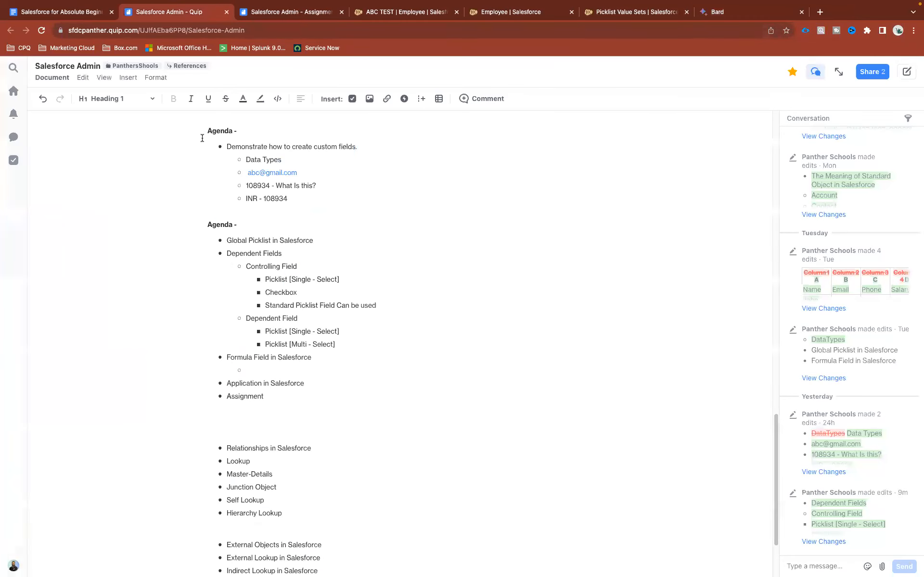
pyautogui.moveTo(315, 241); pyautogui.dragTo(224, 242)
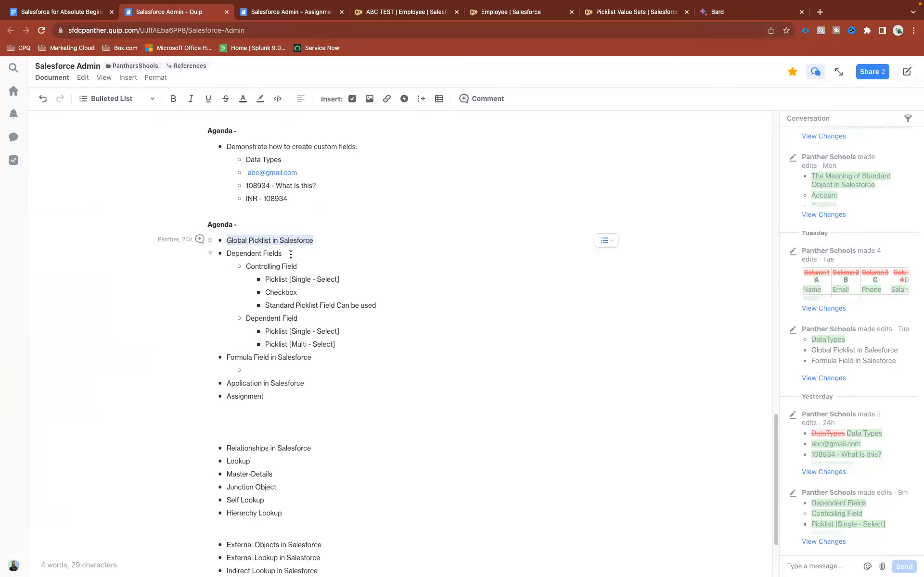
pyautogui.click(248, 253)
pyautogui.moveTo(247, 254); pyautogui.dragTo(227, 254)
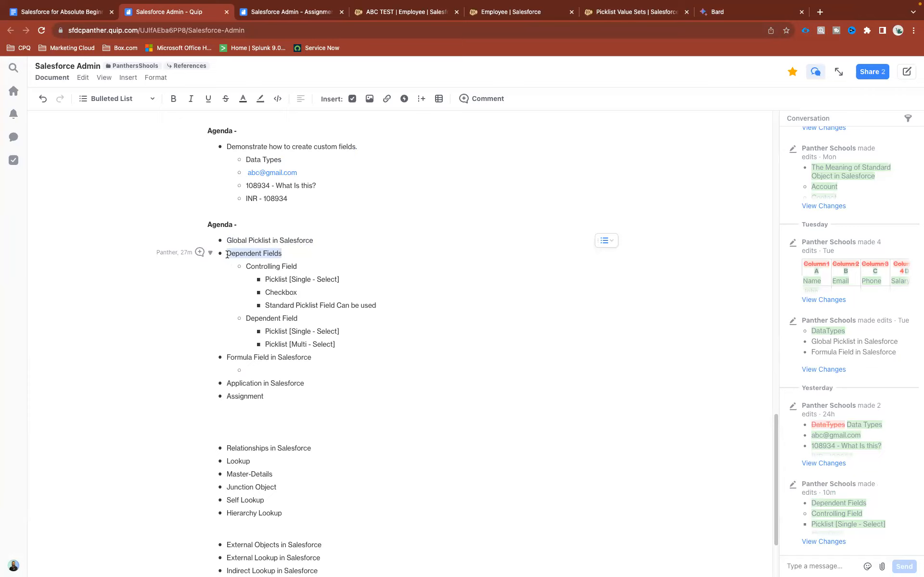
# Insert a bold "Agenda" line between the Dependent Field sub-items and the Formula Field in Salesforce item.
pyautogui.click(336, 338)
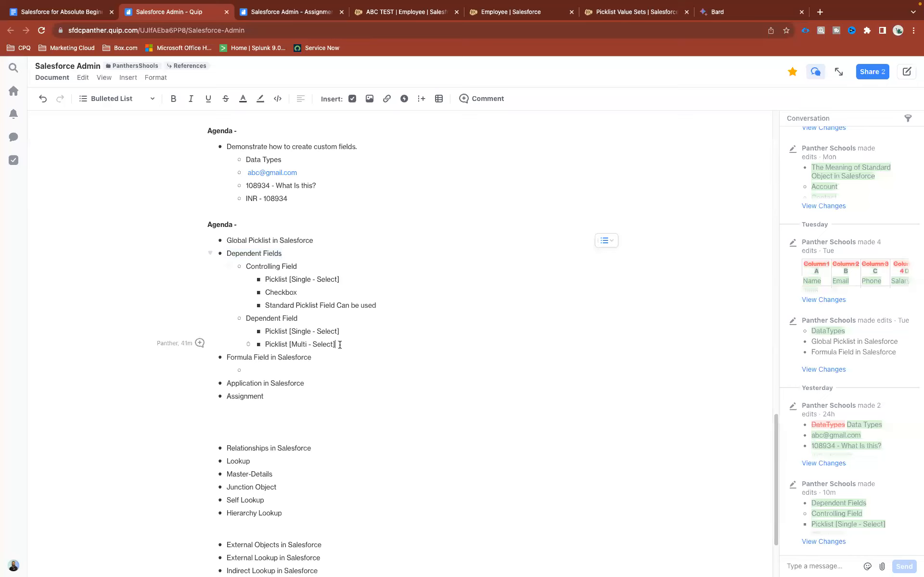
pyautogui.press('Return')
pyautogui.hotkey('shift', 'Tab')
pyautogui.hotkey('shift', 'Tab')
pyautogui.write('Ag')
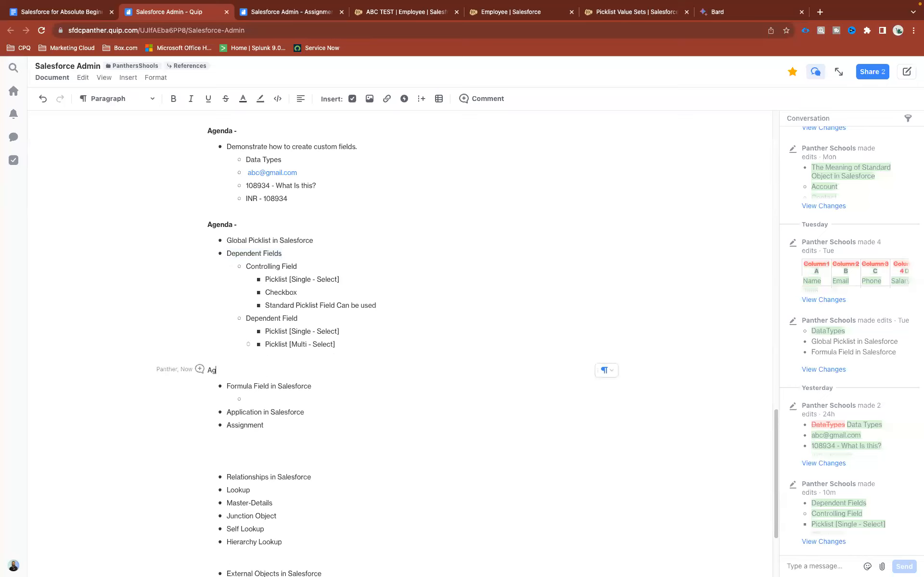
pyautogui.write('ebdaa')
pyautogui.press('Return')
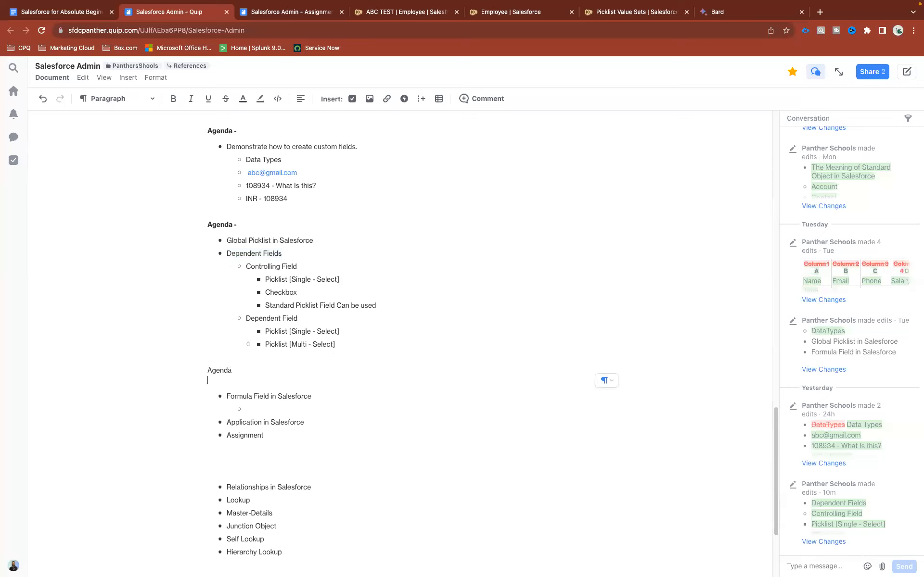
pyautogui.doubleClick(216, 368)
pyautogui.hotkey('ctrl', 'b')
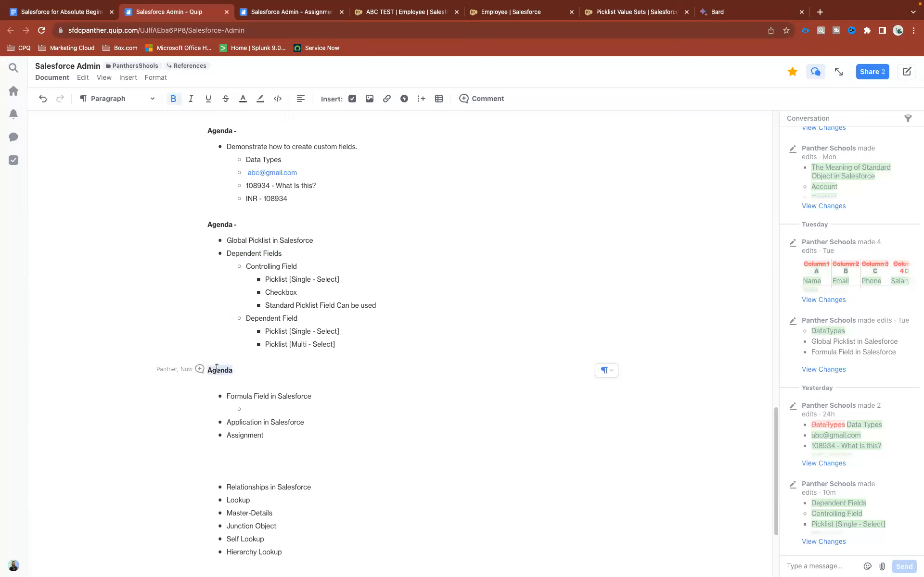